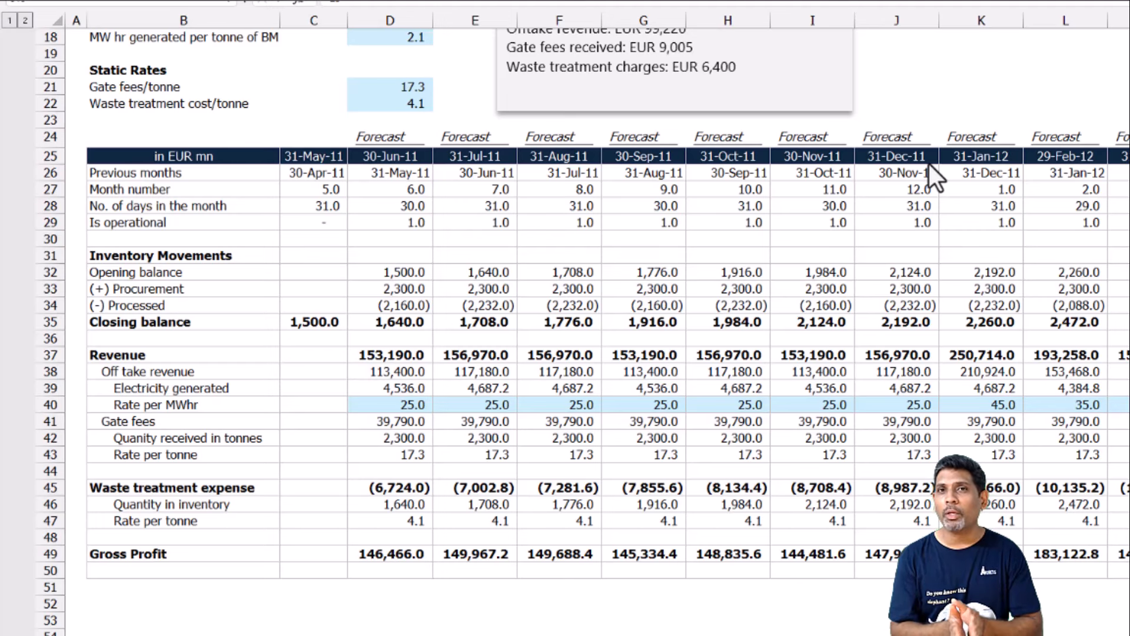
# Set the 31-Dec-11 electricity rate per MWhr to 35 in the forecast model.
pyautogui.click(898, 407)
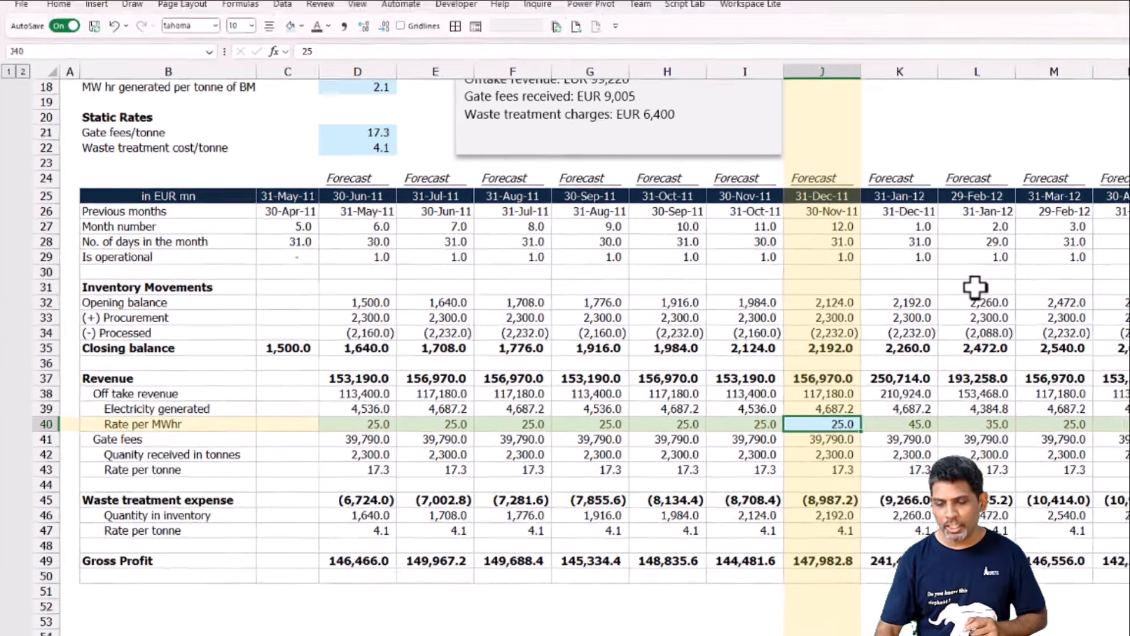
pyautogui.write('35')
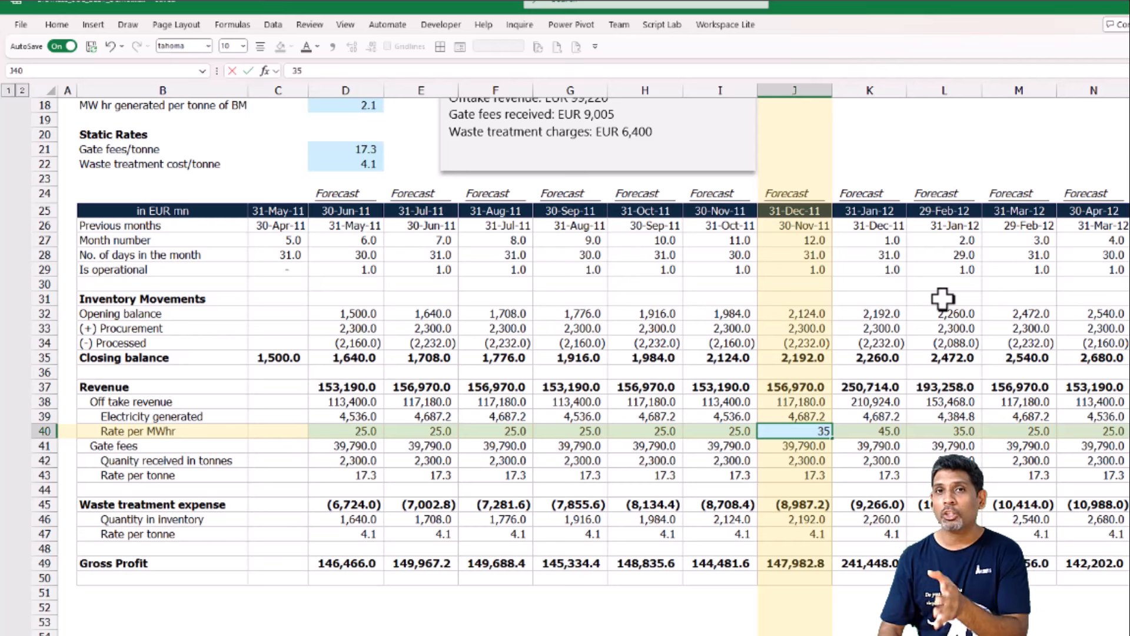
pyautogui.hotkey('ctrl', 'Return')
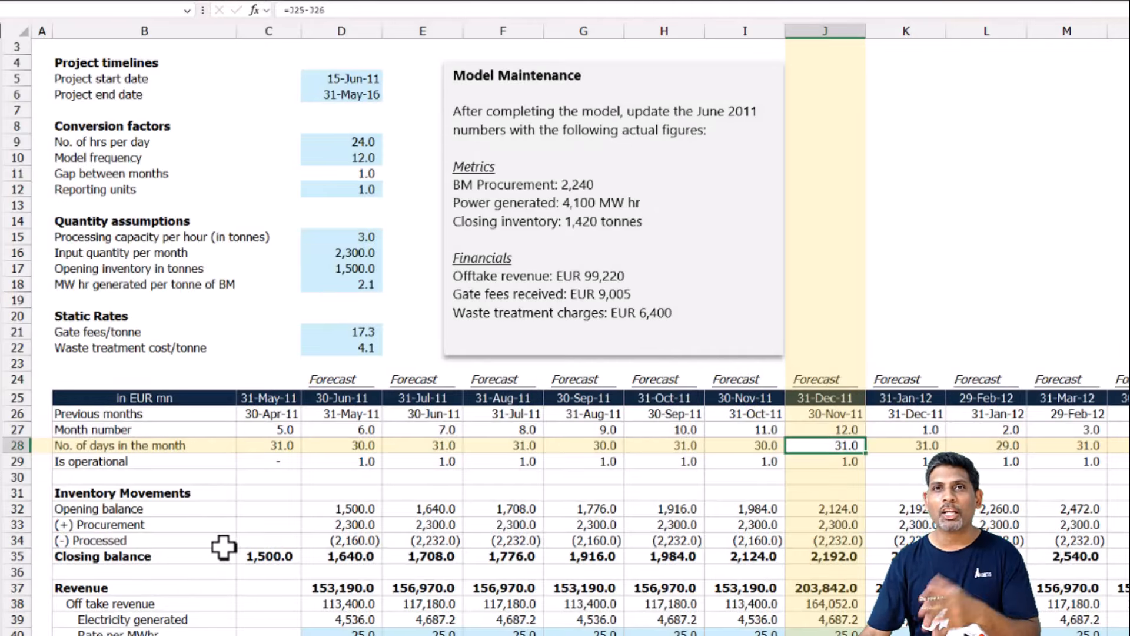
pyautogui.moveTo(342, 379); pyautogui.dragTo(341, 571)
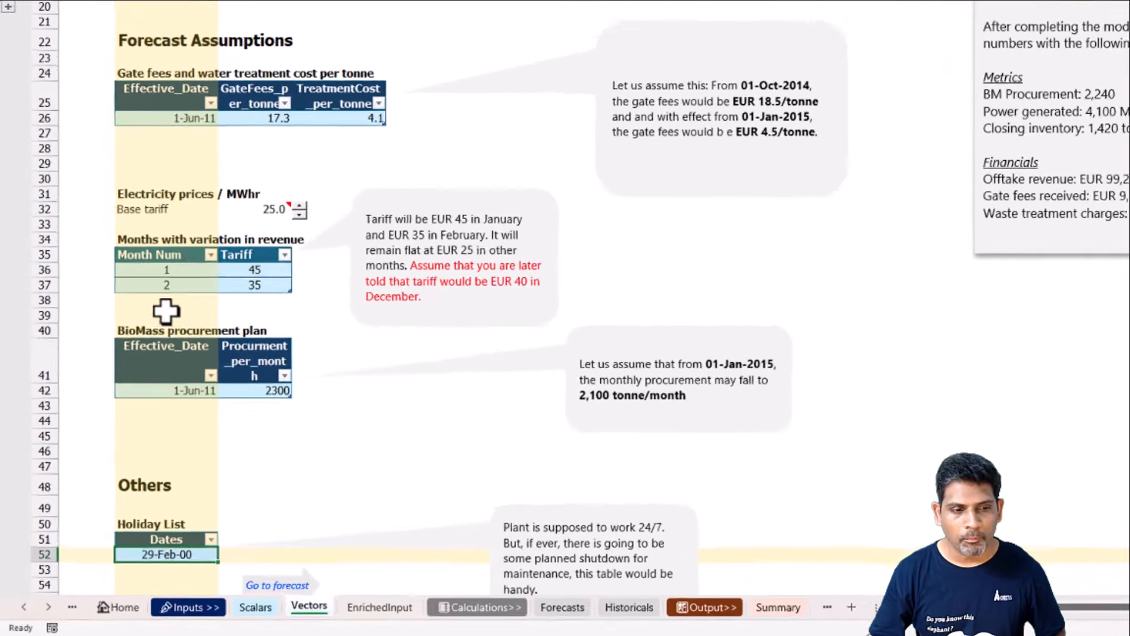
# Add month 12 with a tariff of 35 to the months with variation table and check the December price and revenue on the Forecasts sheet.
pyautogui.click(176, 287)
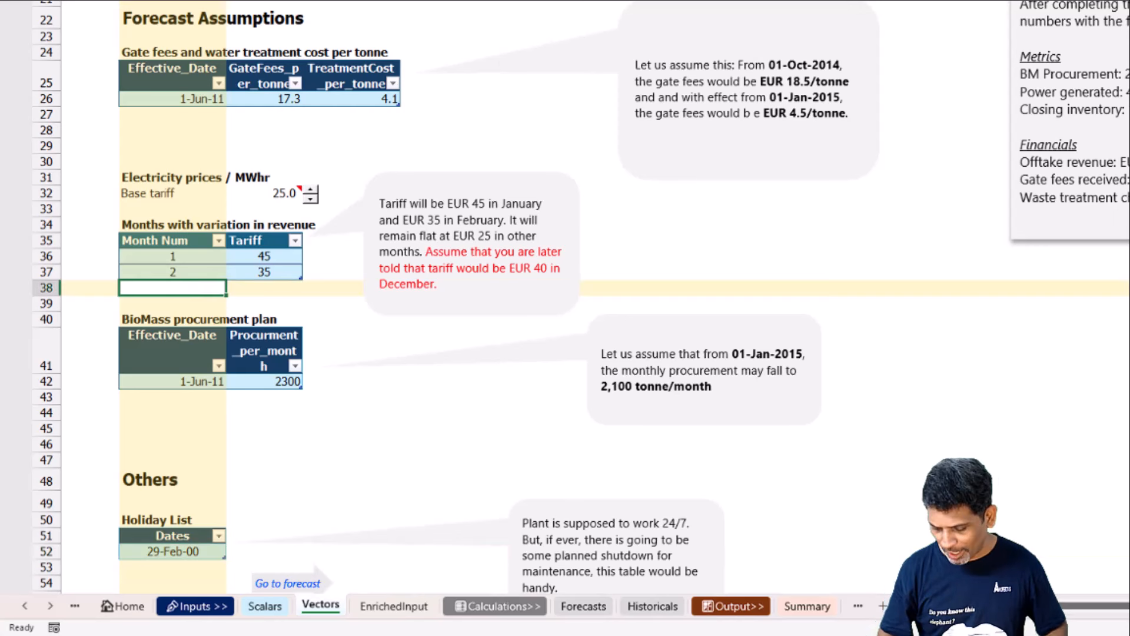
pyautogui.write('12')
pyautogui.press('Tab')
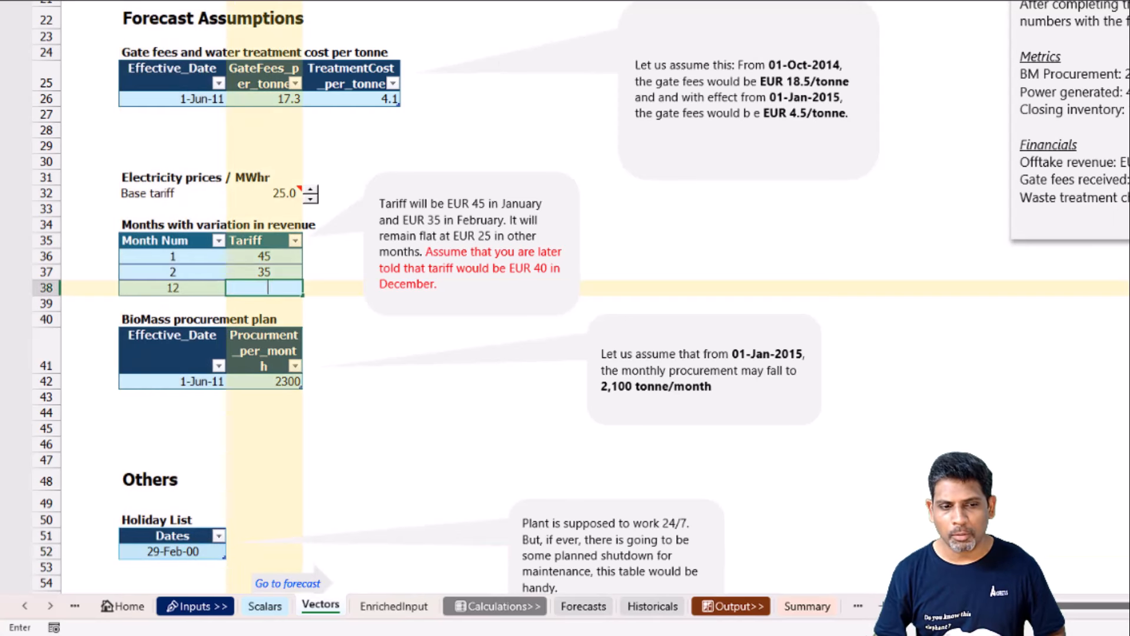
pyautogui.press('Tab')
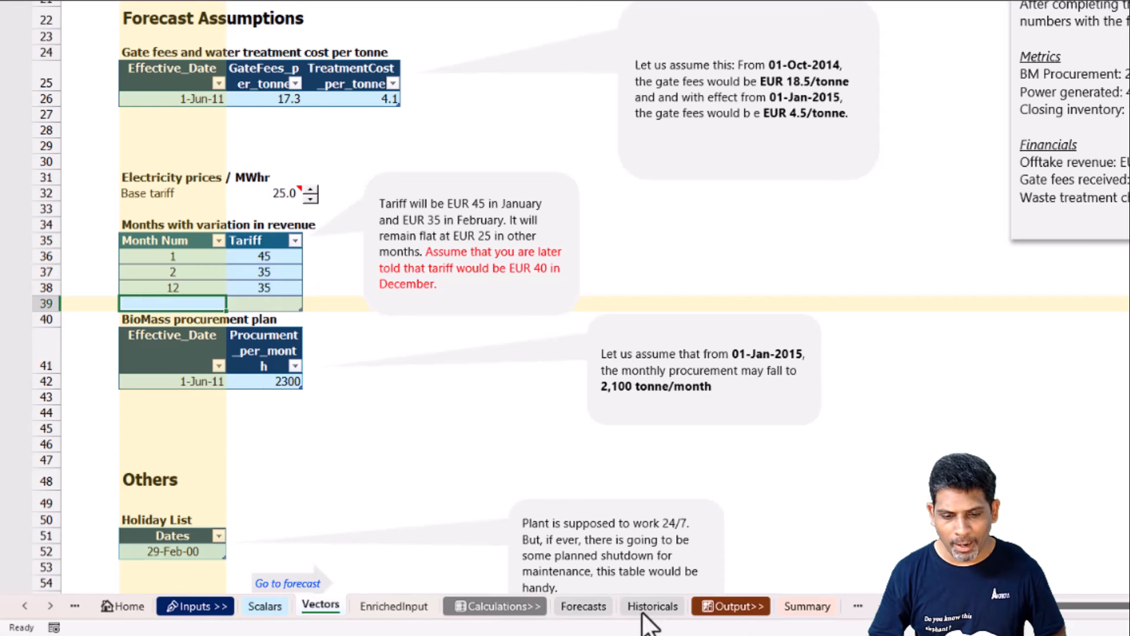
pyautogui.click(586, 606)
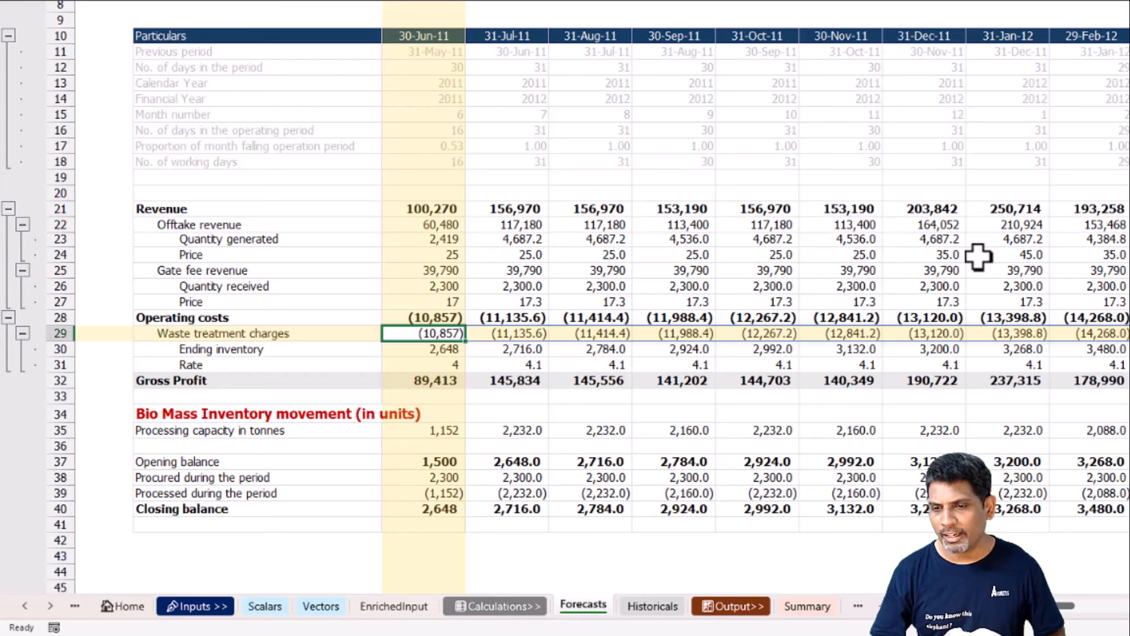
pyautogui.moveTo(954, 254); pyautogui.dragTo(953, 206)
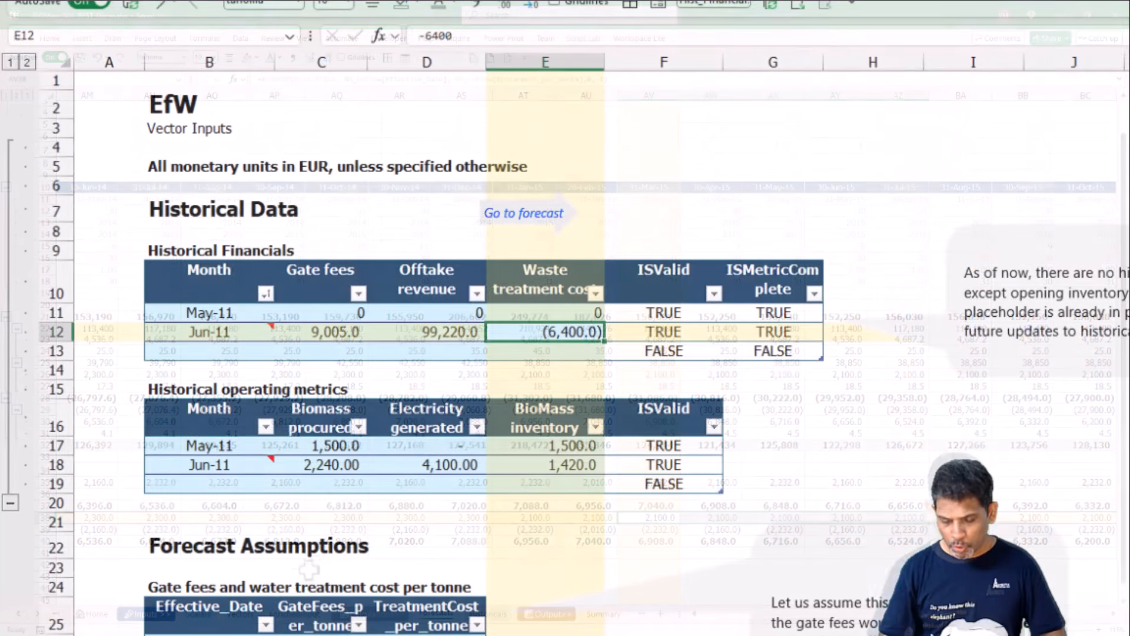
# Clear the Jun-11 waste treatment cost in the Historical Financials table and enter -6400.
pyautogui.press('Delete')
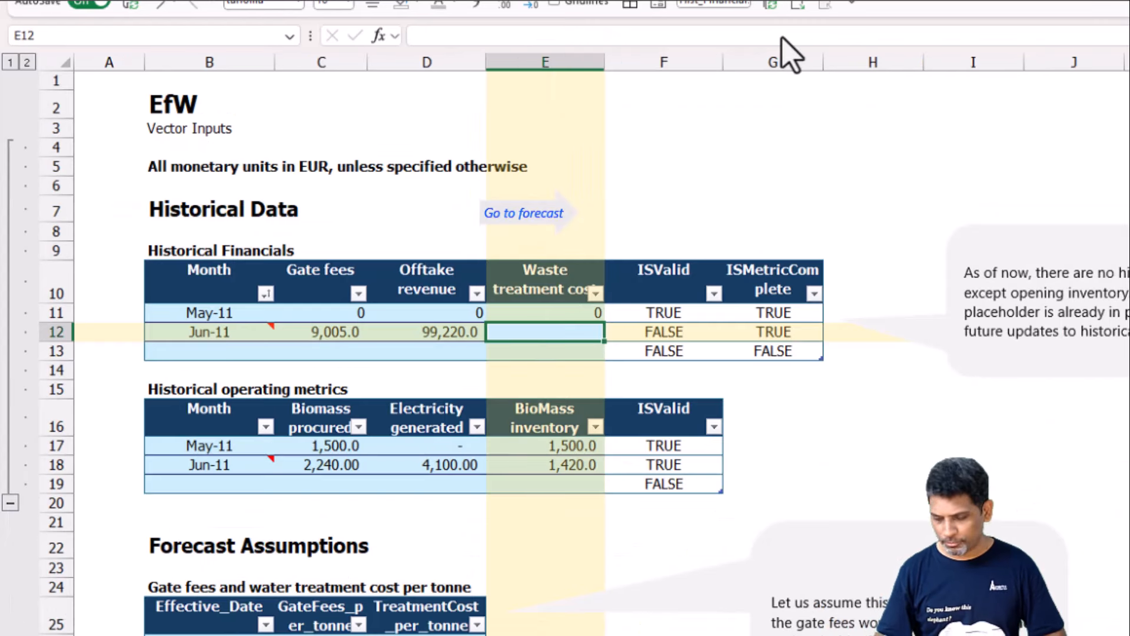
pyautogui.write('-6400')
pyautogui.press('Return')
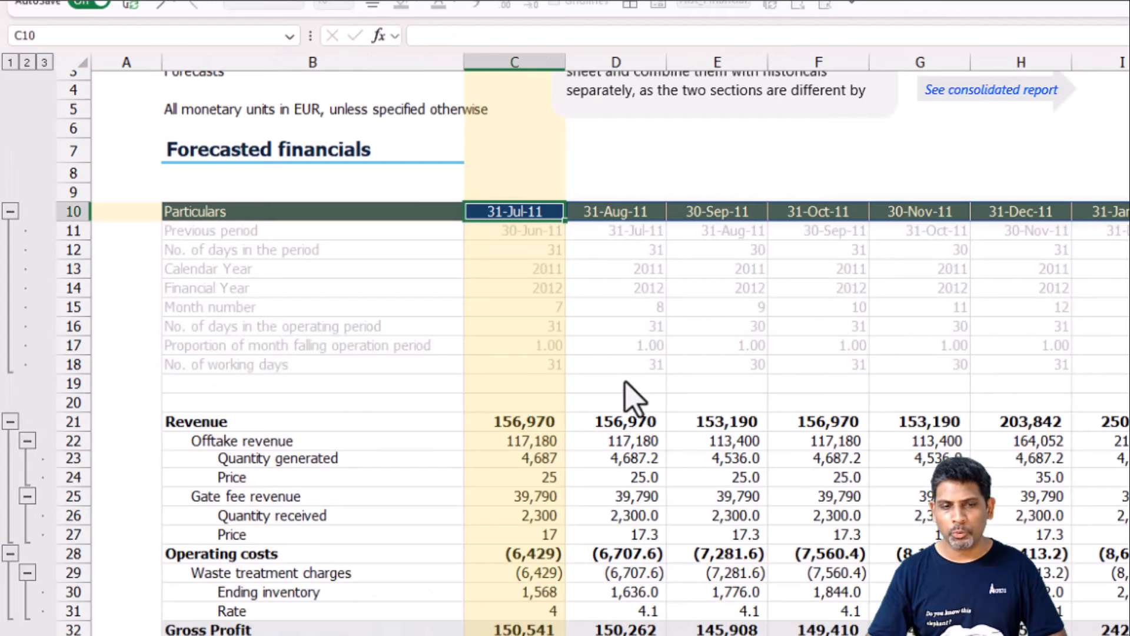
# Check the first forecast period on the Forecasts sheet and review the 30-Jun-11 actuals in the historical financials.
pyautogui.click(512, 213)
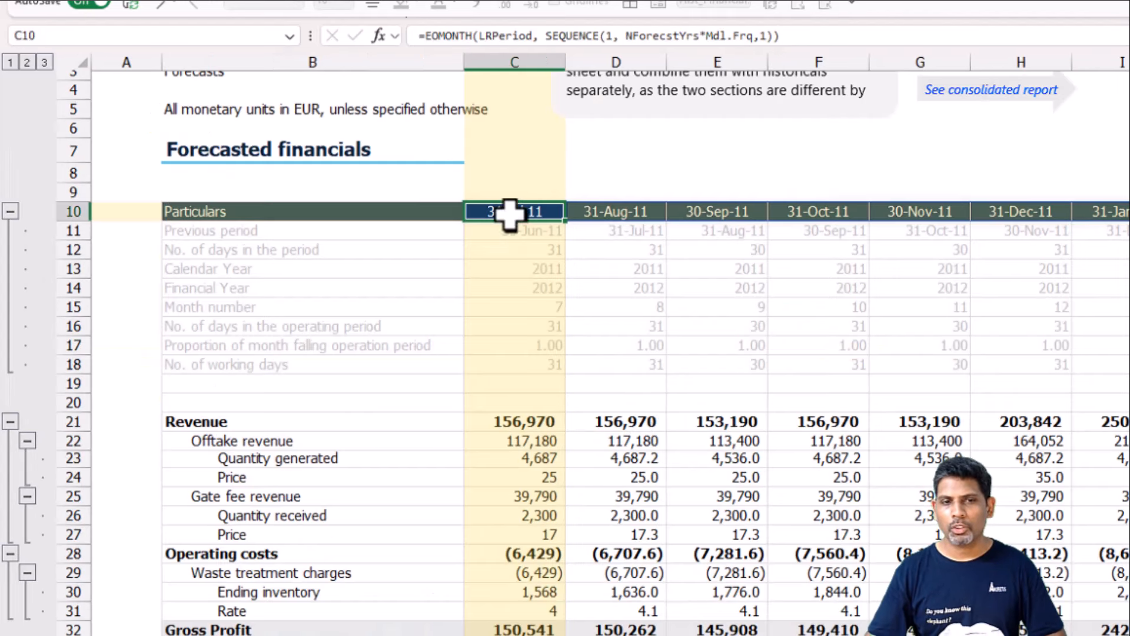
pyautogui.hotkey('ctrl', 'pageup')
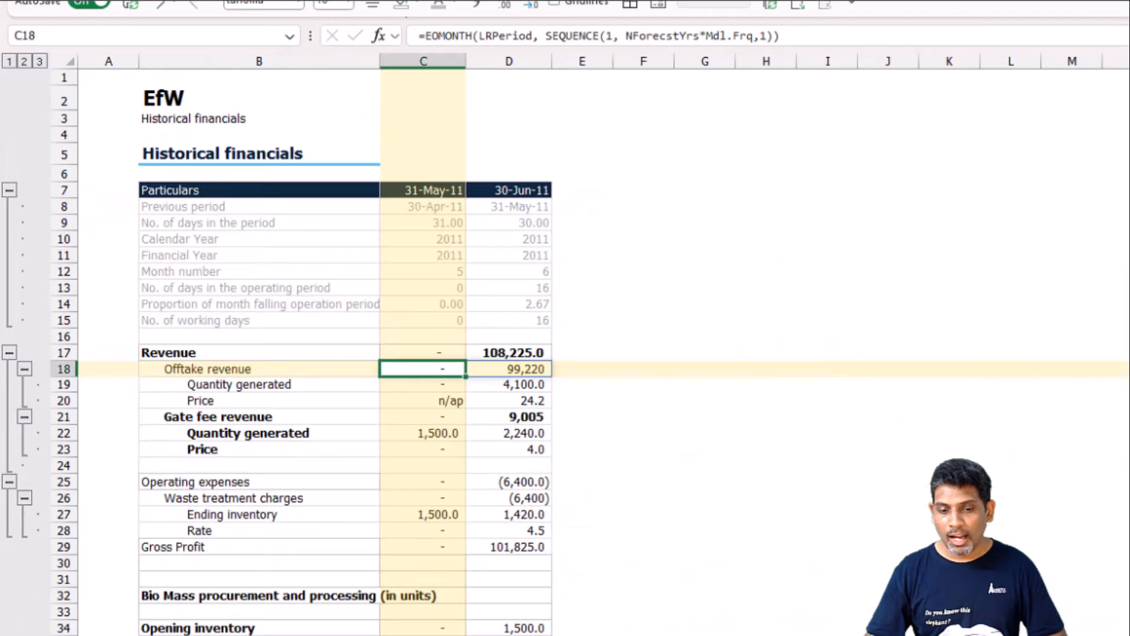
pyautogui.moveTo(527, 193); pyautogui.dragTo(530, 633)
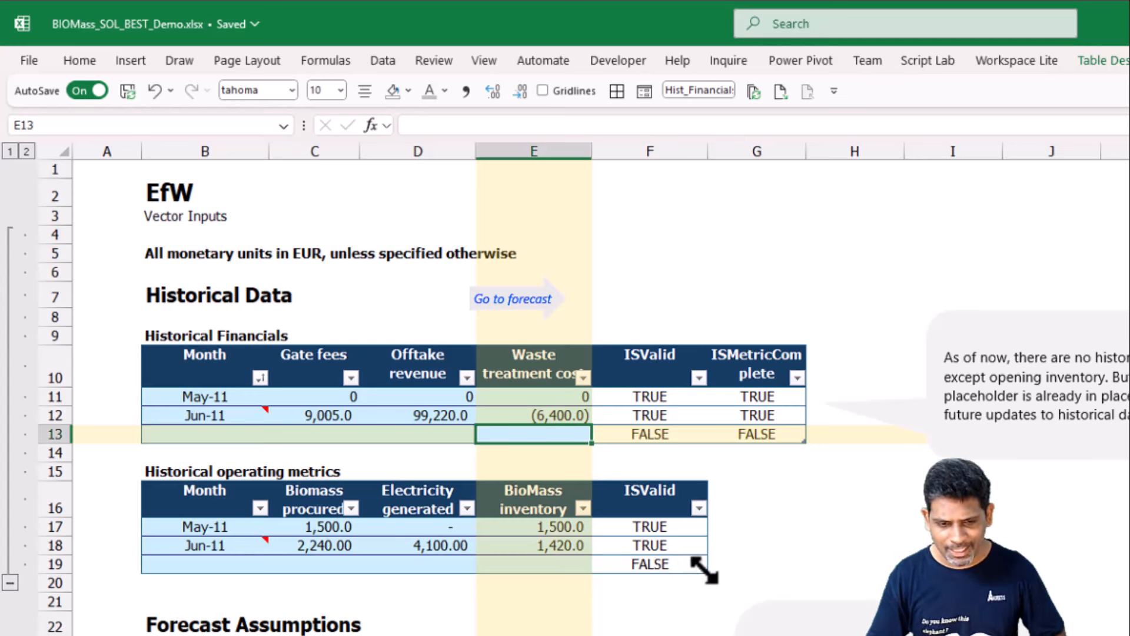
# Shrink the Historical operating metrics table so that it ends at the May-11 row.
pyautogui.moveTo(704, 569); pyautogui.dragTo(700, 539)
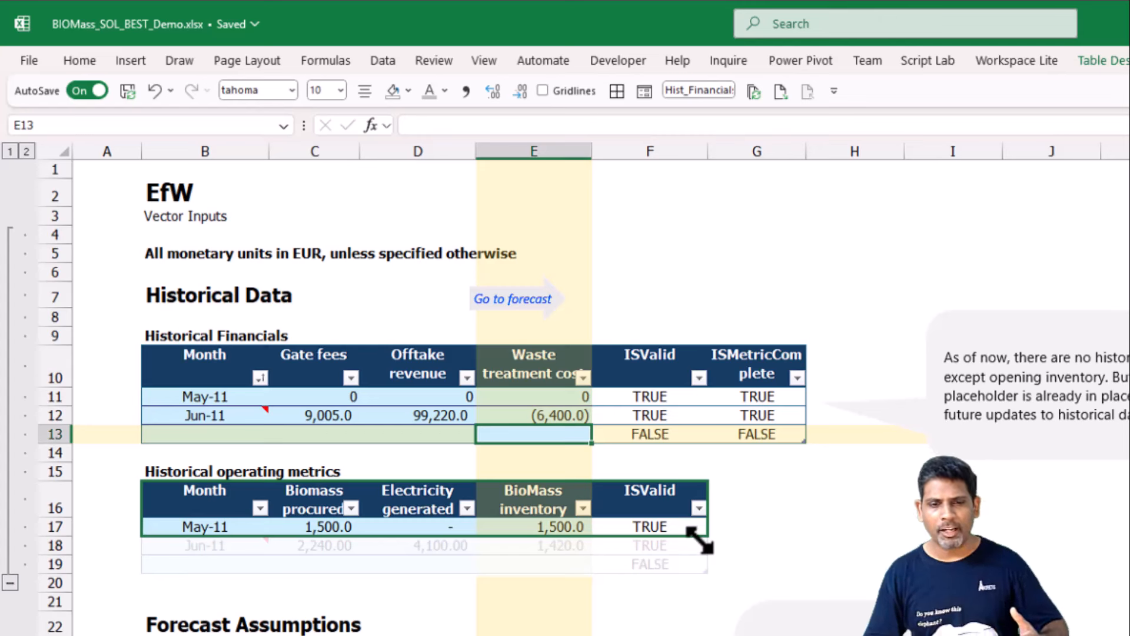
pyautogui.moveTo(699, 540); pyautogui.dragTo(697, 540)
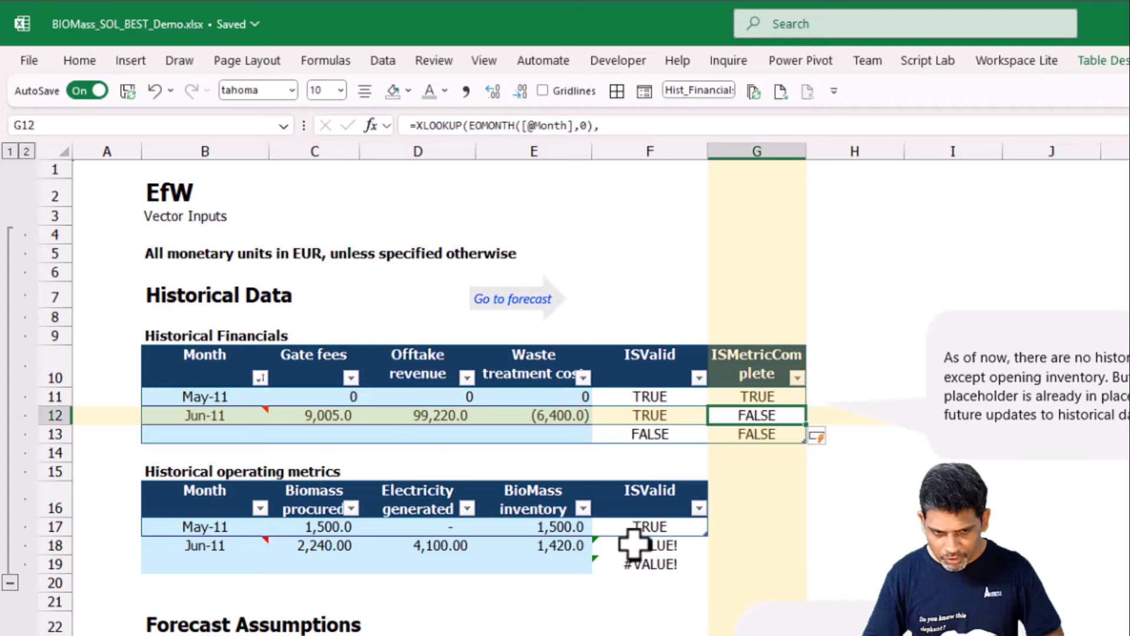
# Review the June 2011 column in the forecasted financials and in the Financial Summary report.
pyautogui.hotkey('ctrl', 'pagedown')
pyautogui.hotkey('ctrl', 'pagedown')
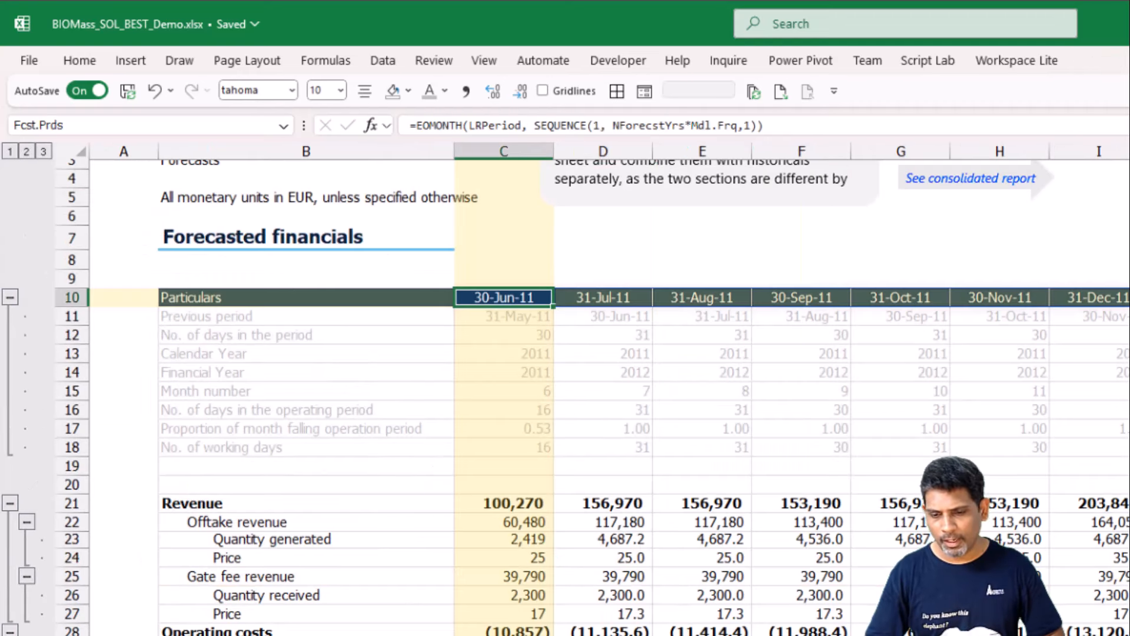
pyautogui.hotkey('ctrl', 'pagedown')
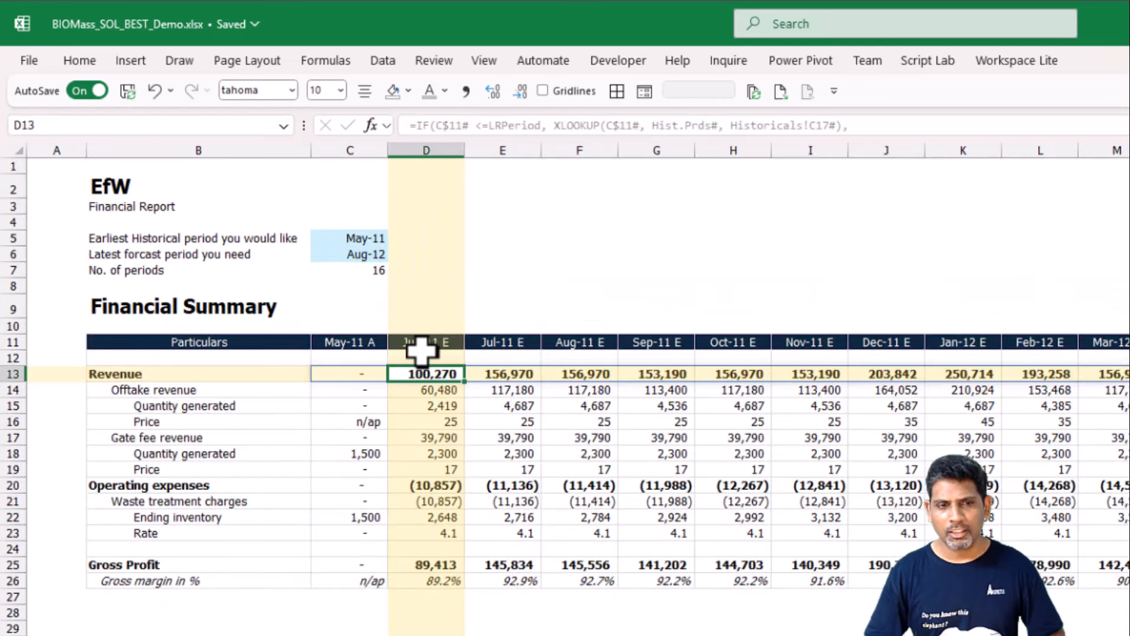
pyautogui.moveTo(416, 357); pyautogui.dragTo(426, 601)
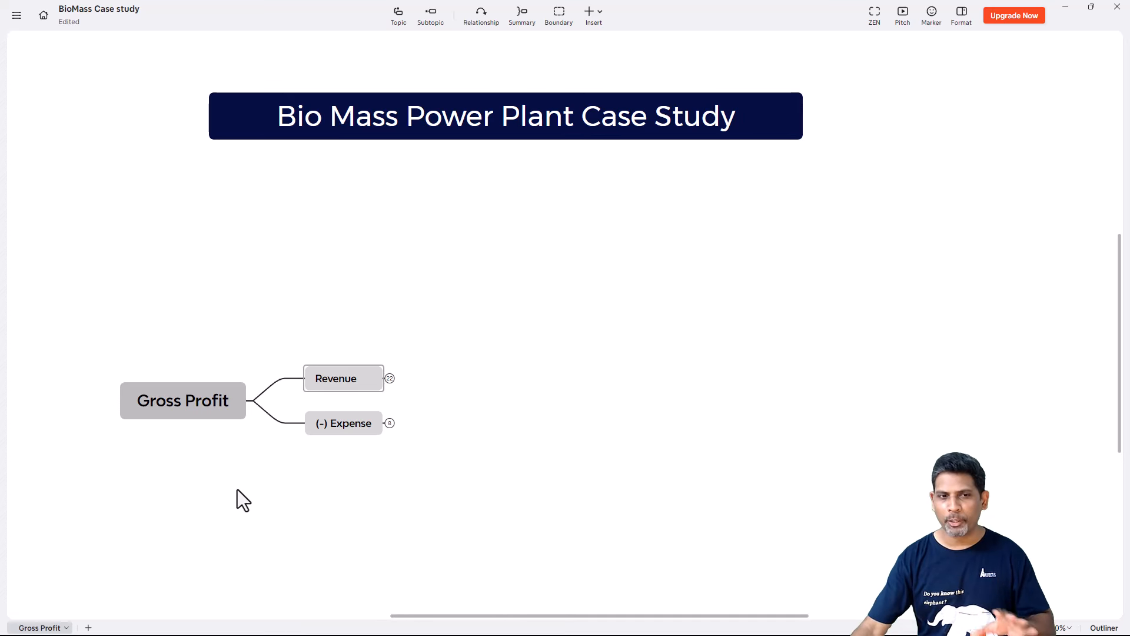
# Switch to the BioMass Case study mind map and select the Gross Profit topic.
pyautogui.click(200, 405)
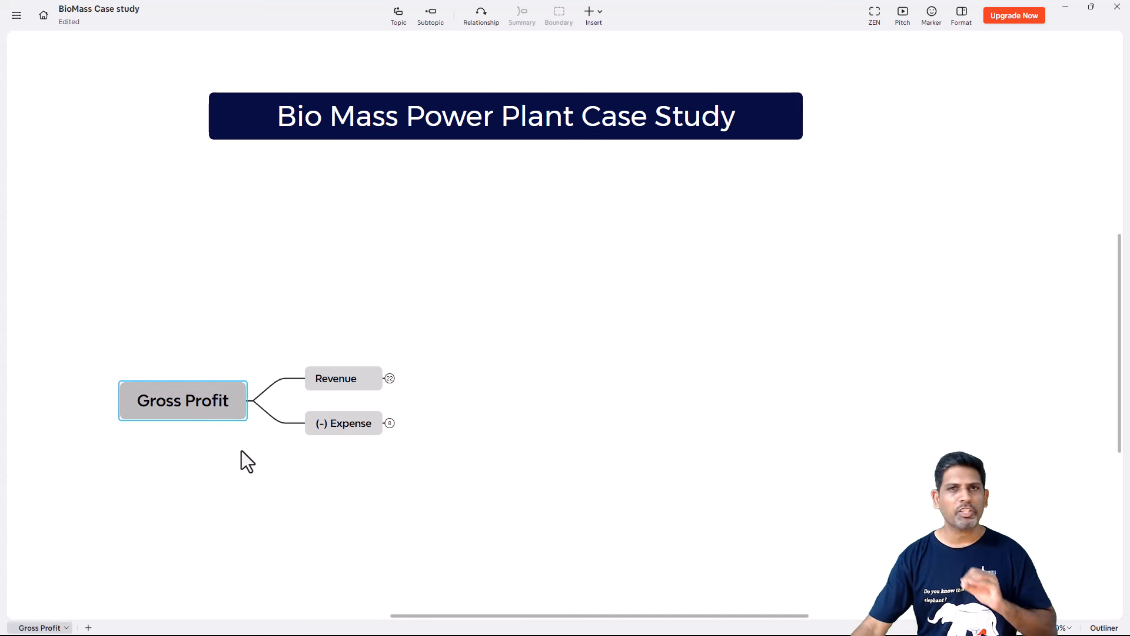
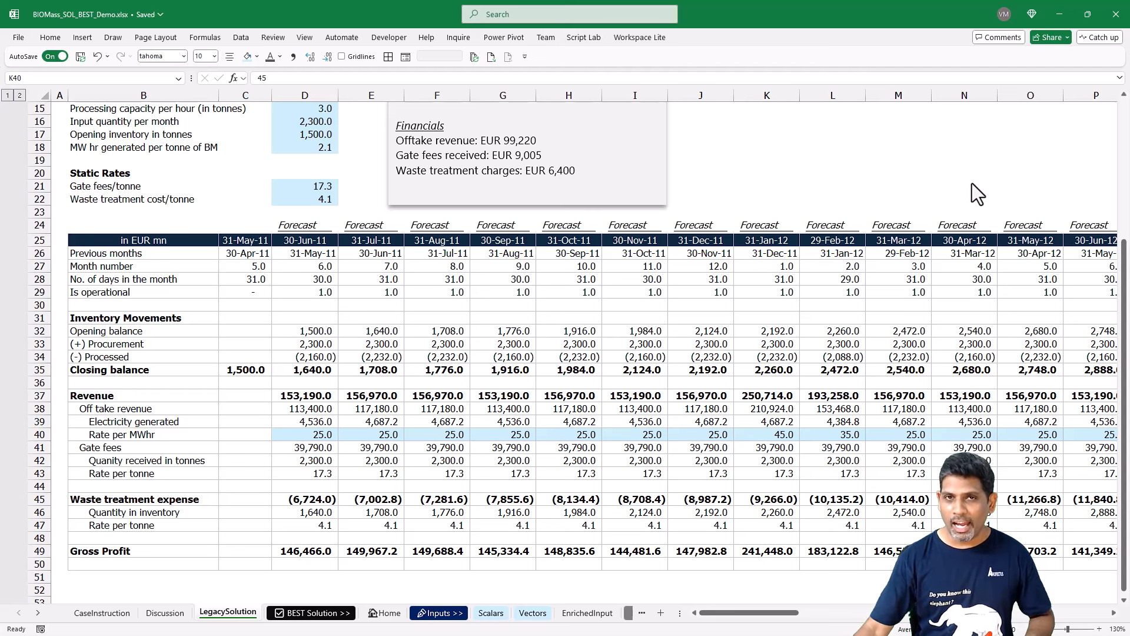
# Review the input assumptions on the LegacySolution sheet, from the project dates down to the waste treatment cost, including the monthly input quantity.
pyautogui.click(370, 357)
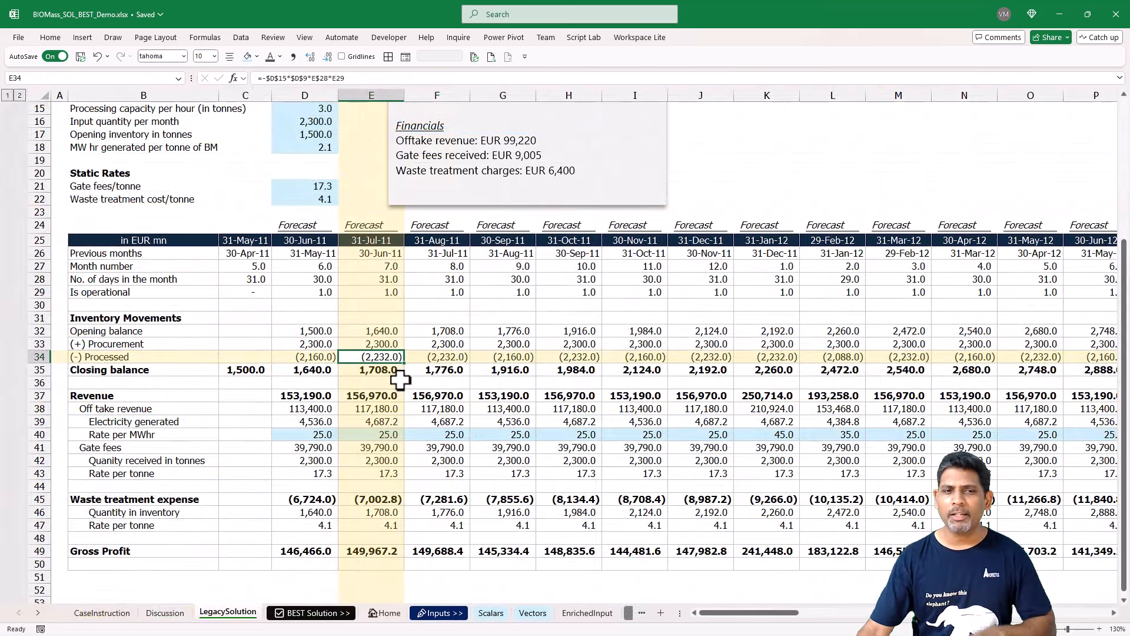
pyautogui.scroll(4, 401, 380)
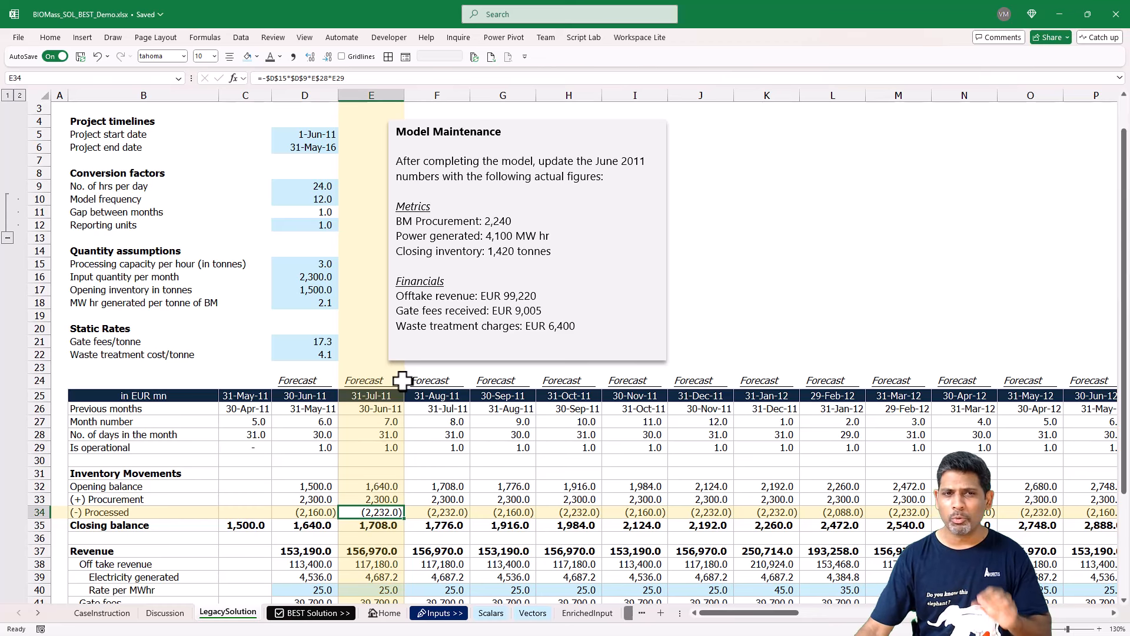
pyautogui.scroll(1, 175, 181)
pyautogui.moveTo(97, 160); pyautogui.dragTo(333, 390)
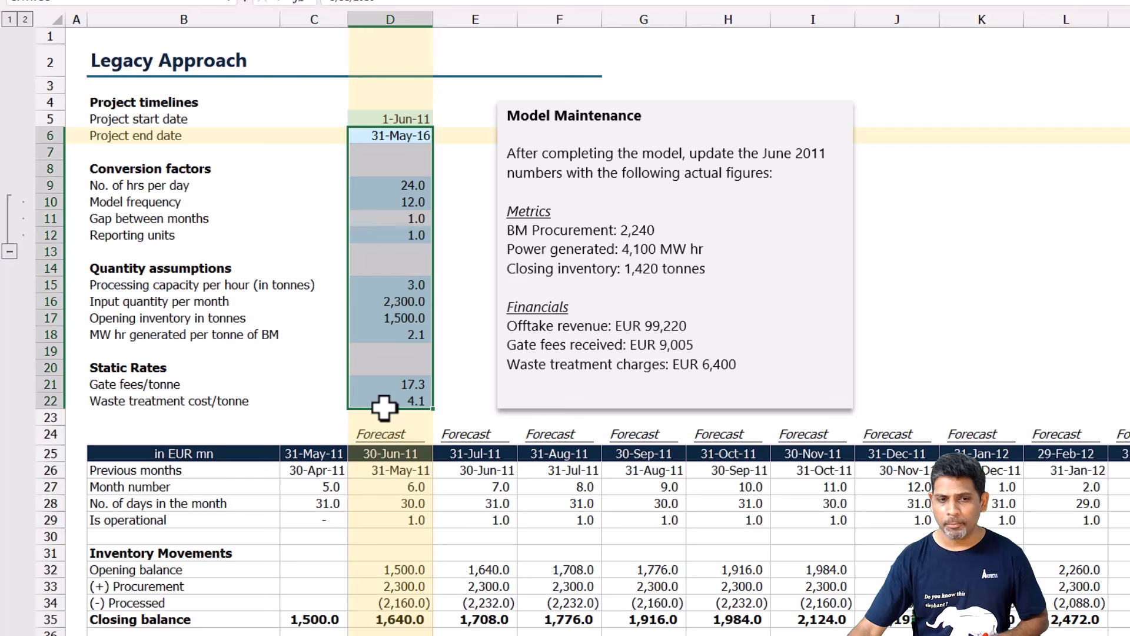
pyautogui.click(393, 301)
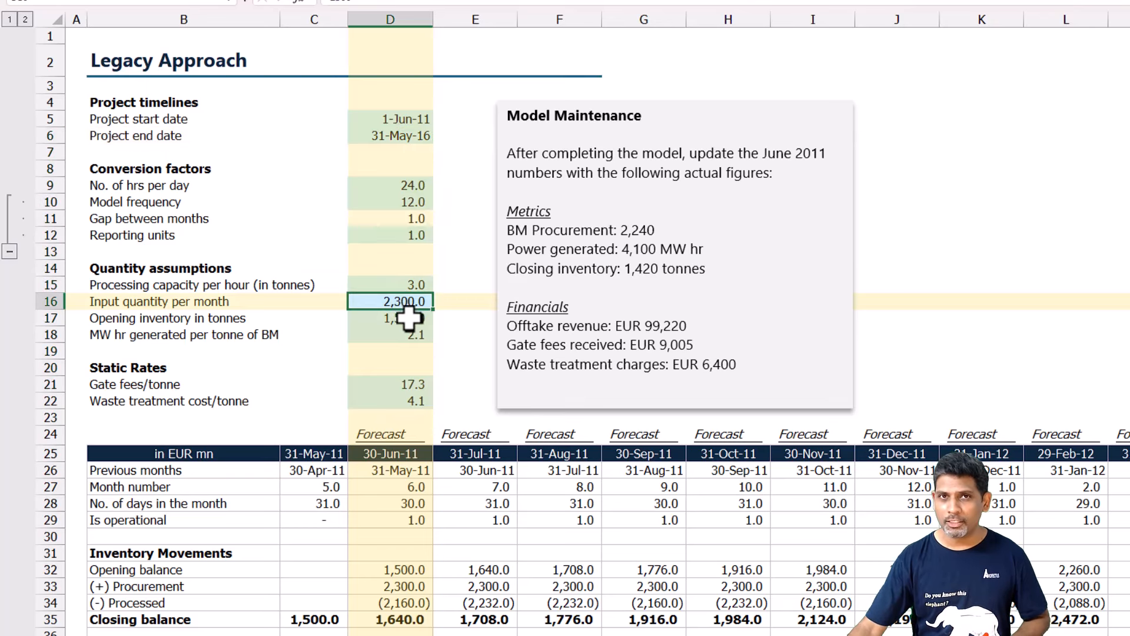
# Examine the Rate per MWhr inputs across the forecast months, including the January 2012 rate and the months after it.
pyautogui.scroll(-5, 429, 327)
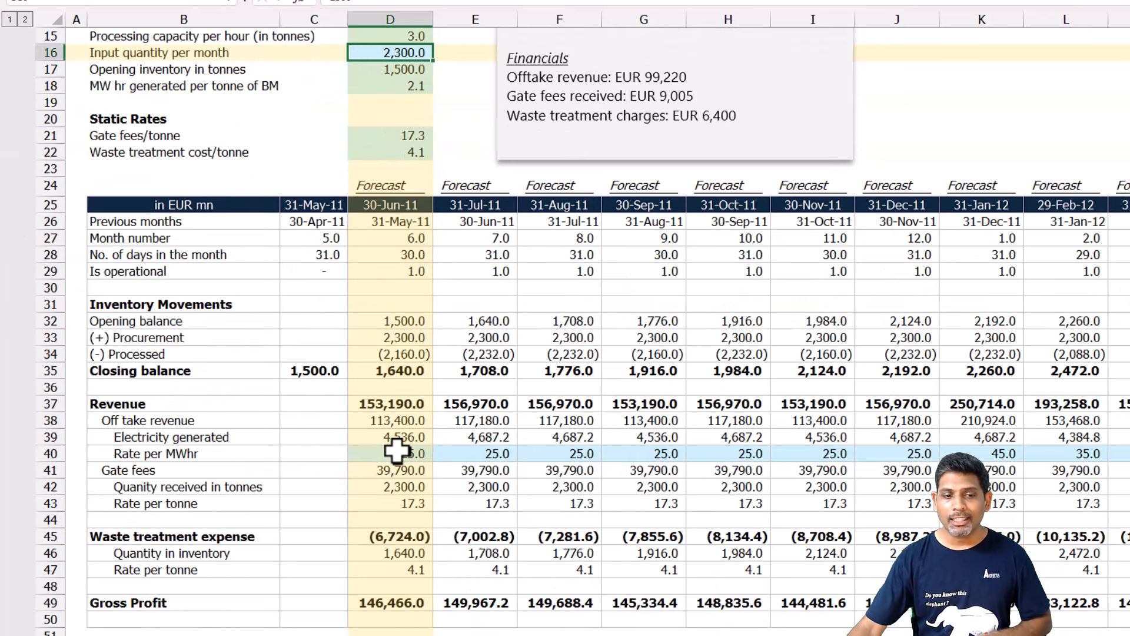
pyautogui.moveTo(396, 451); pyautogui.dragTo(993, 454)
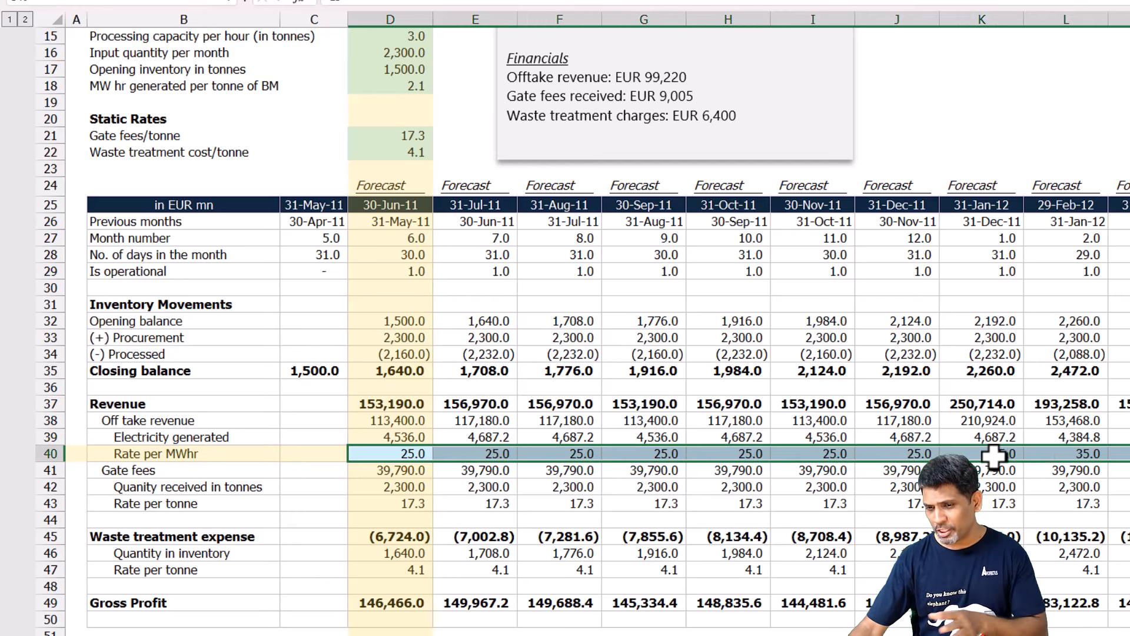
pyautogui.click(993, 453)
pyautogui.click(375, 454)
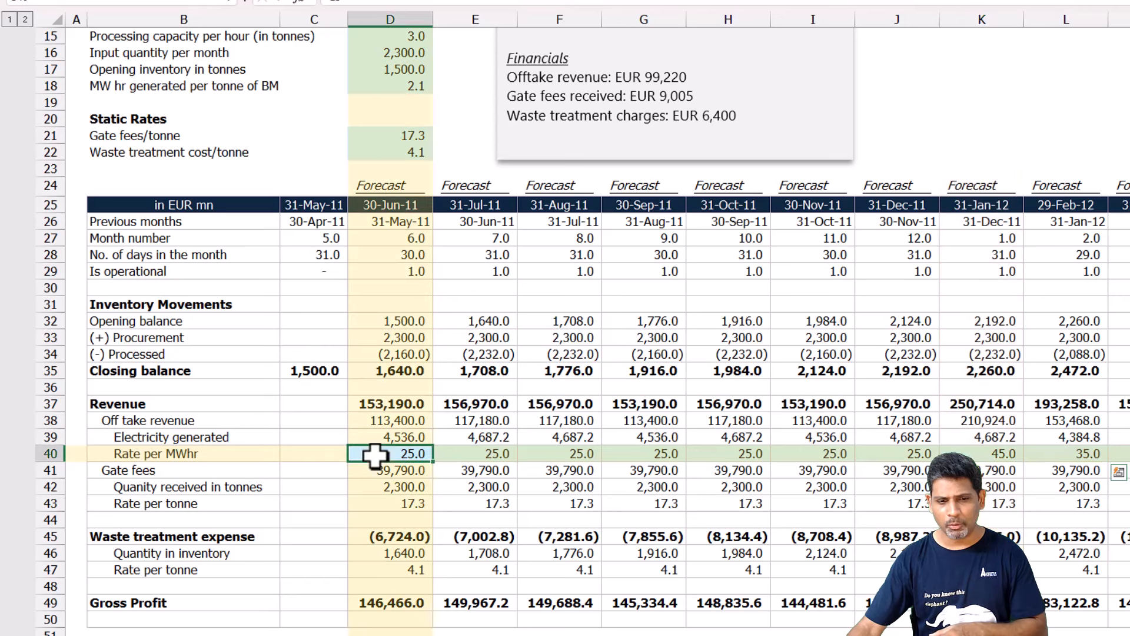
pyautogui.moveTo(375, 456); pyautogui.dragTo(1097, 459)
pyautogui.click(989, 456)
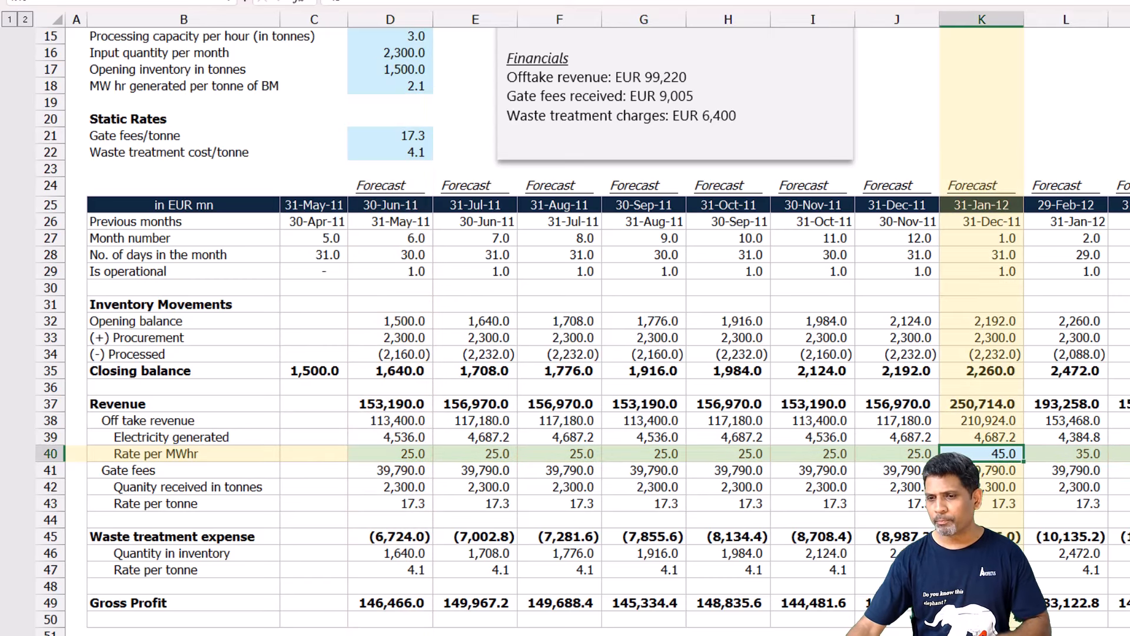
pyautogui.press('Right')
pyautogui.press('Right')
pyautogui.press('Right')
pyautogui.press('Right')
pyautogui.press('Right')
pyautogui.press('Right')
pyautogui.press('Right')
pyautogui.press('Right')
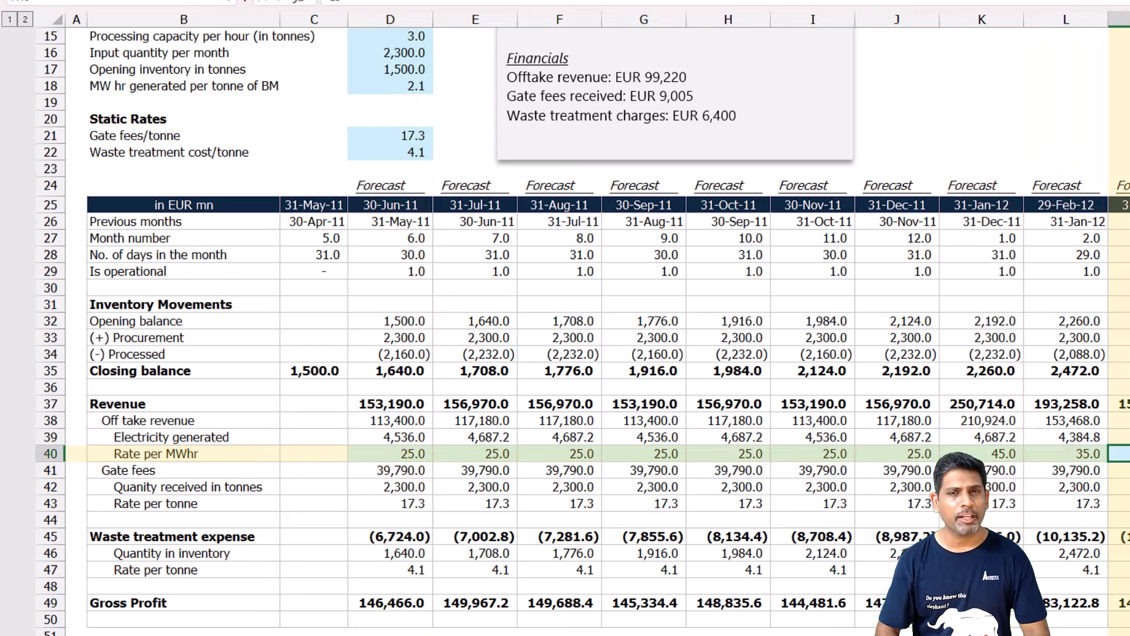
pyautogui.press('Home')
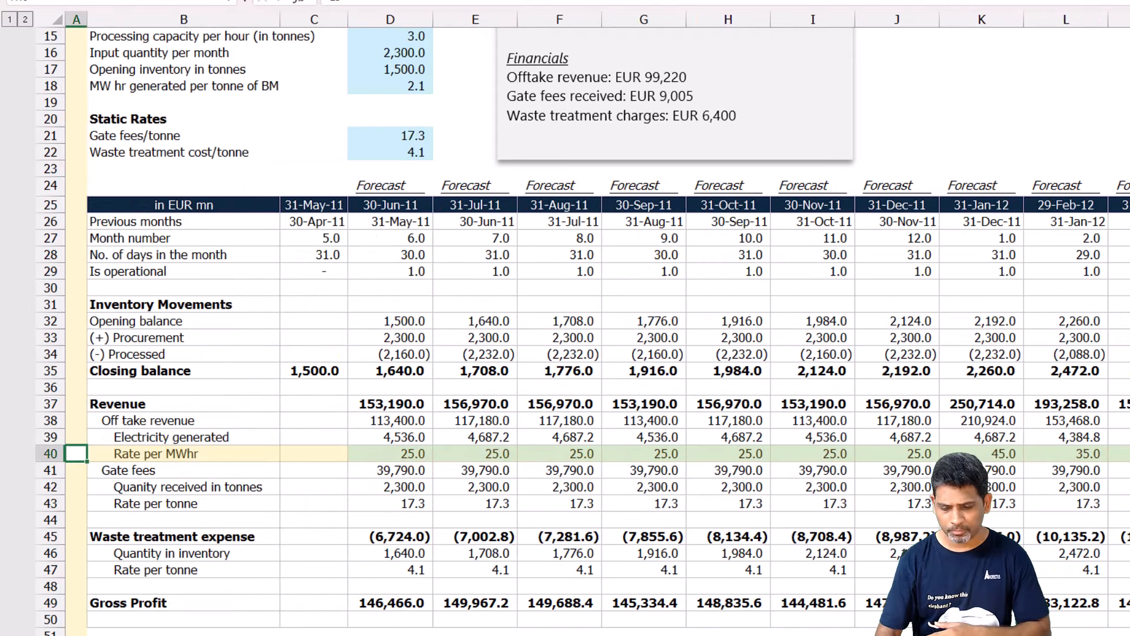
# Review the project start and end dates and trace the formula of the 30-Jun-11 Is operational flag back to them.
pyautogui.scroll(4, 314, 360)
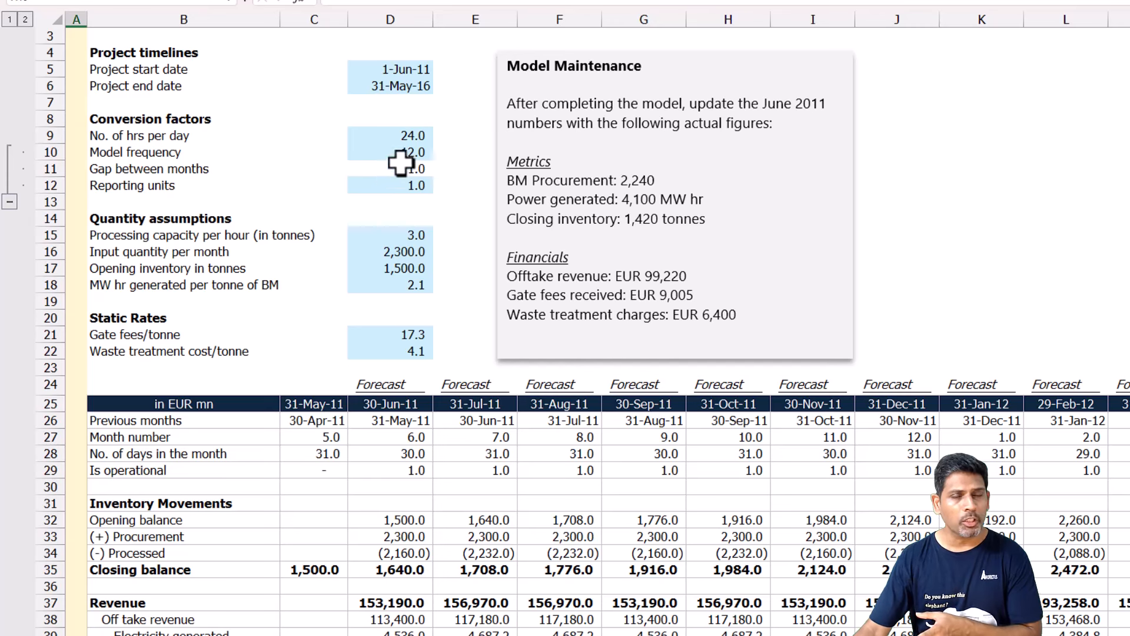
pyautogui.moveTo(418, 69); pyautogui.dragTo(415, 86)
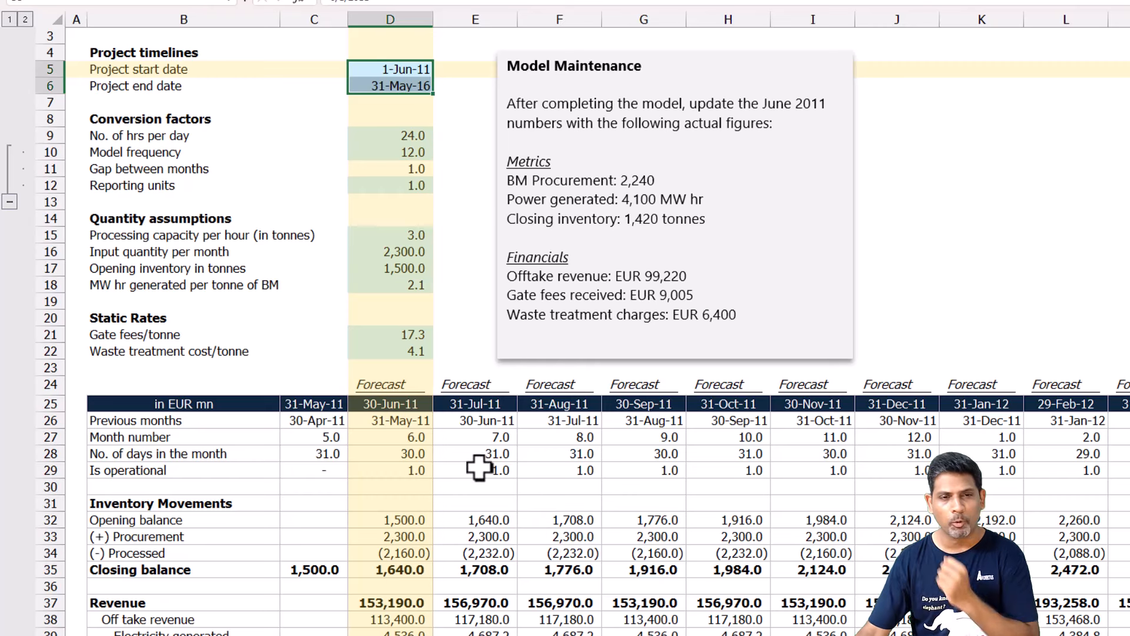
pyautogui.scroll(-4, 448, 371)
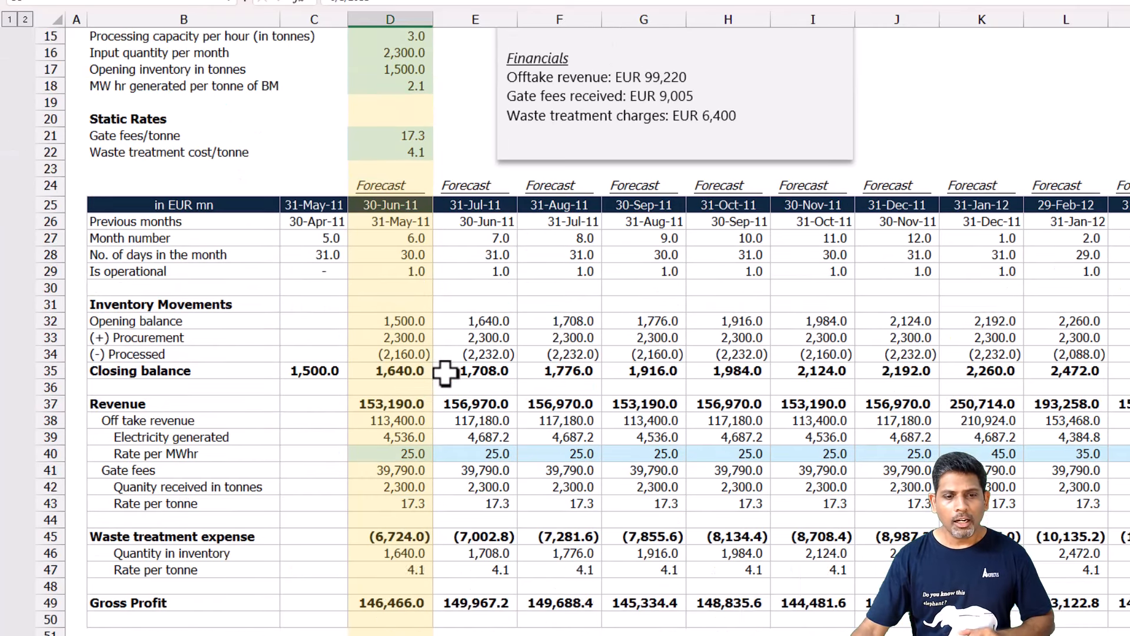
pyautogui.click(389, 277)
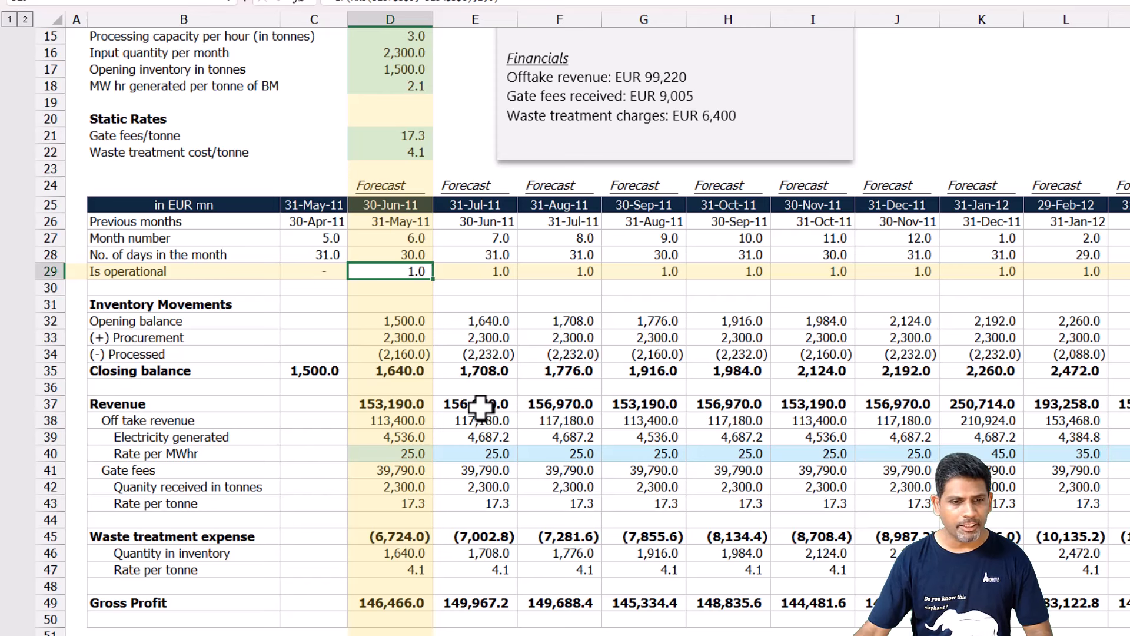
pyautogui.press('F2')
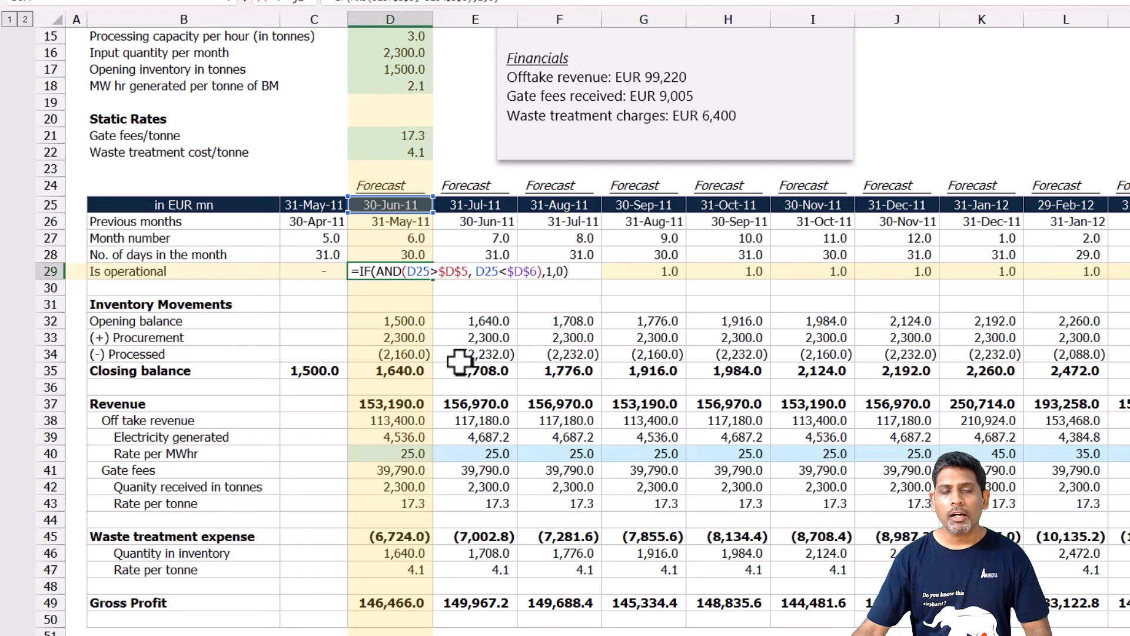
pyautogui.scroll(3, 453, 362)
pyautogui.scroll(2, 429, 353)
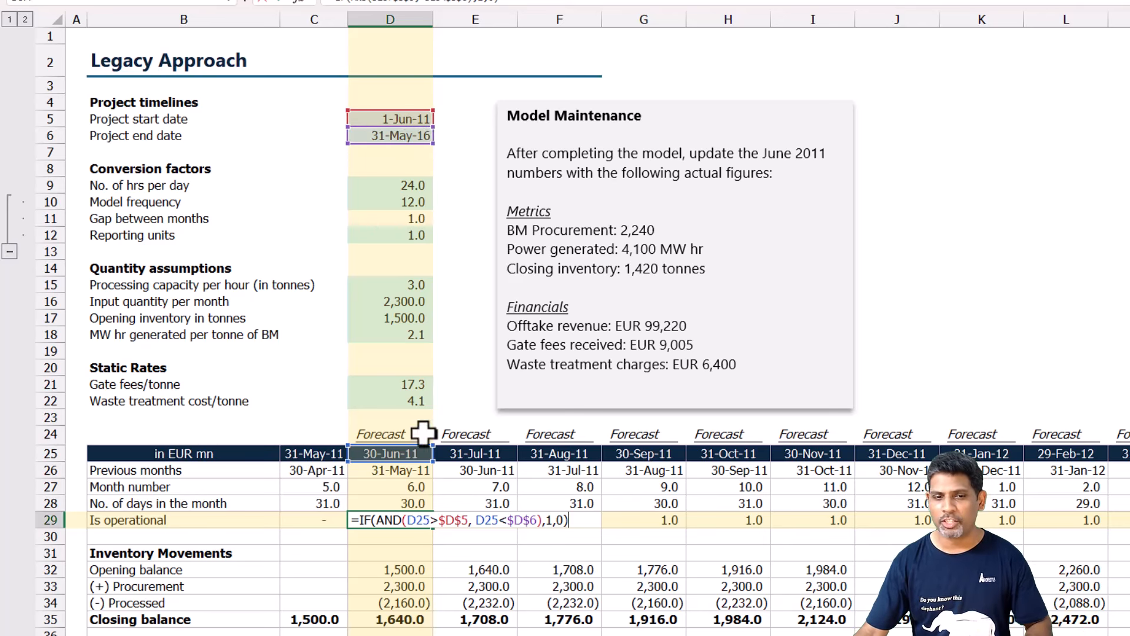
pyautogui.press('Escape')
pyautogui.hotkey('ctrl', 'z')
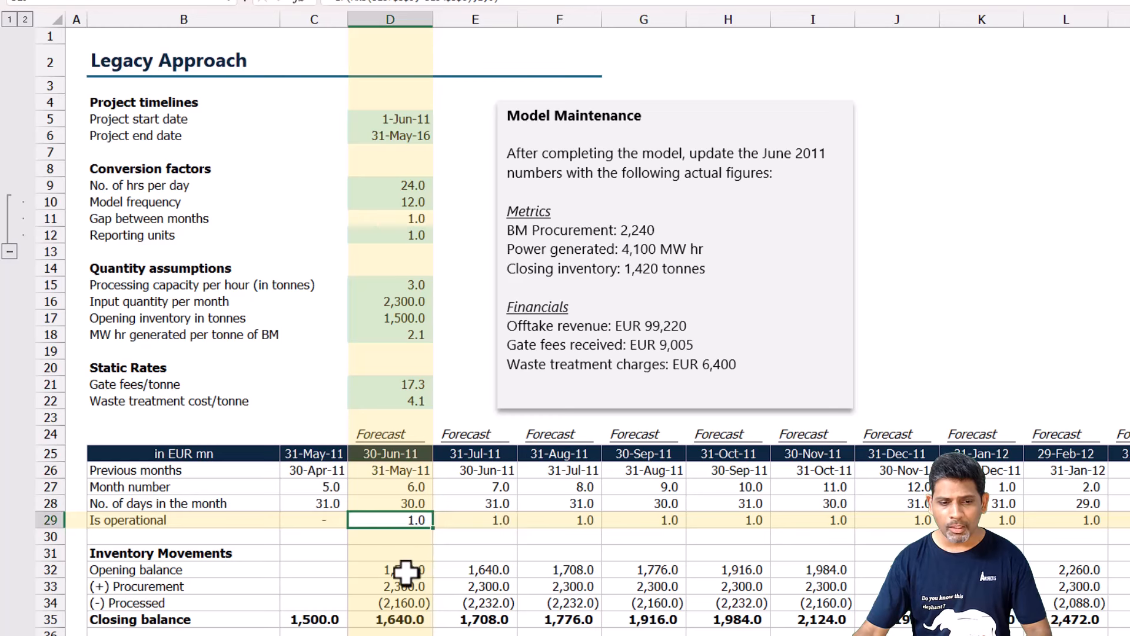
# Inspect the 30-Jun-11 formulas for opening balance, procurement and processed quantity, and continue down to the gate fee's rate per tonne.
pyautogui.click(404, 570)
pyautogui.scroll(-3, 477, 507)
pyautogui.press('F2')
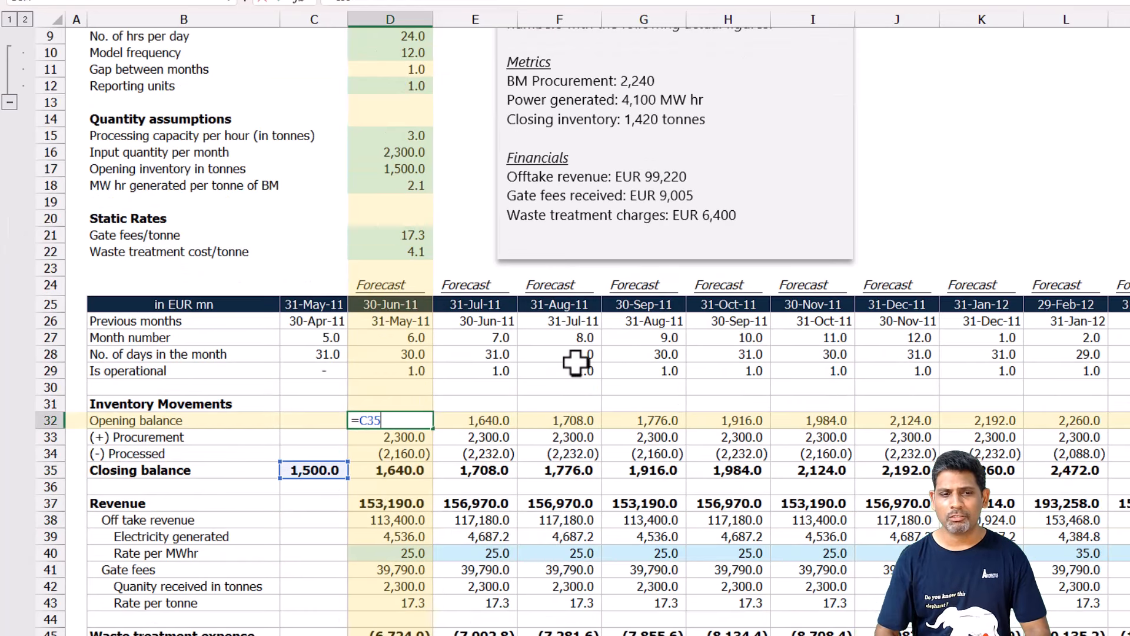
pyautogui.press('Escape')
pyautogui.press('Down')
pyautogui.press('F2')
pyautogui.press('Escape')
pyautogui.press('Down')
pyautogui.press('F2')
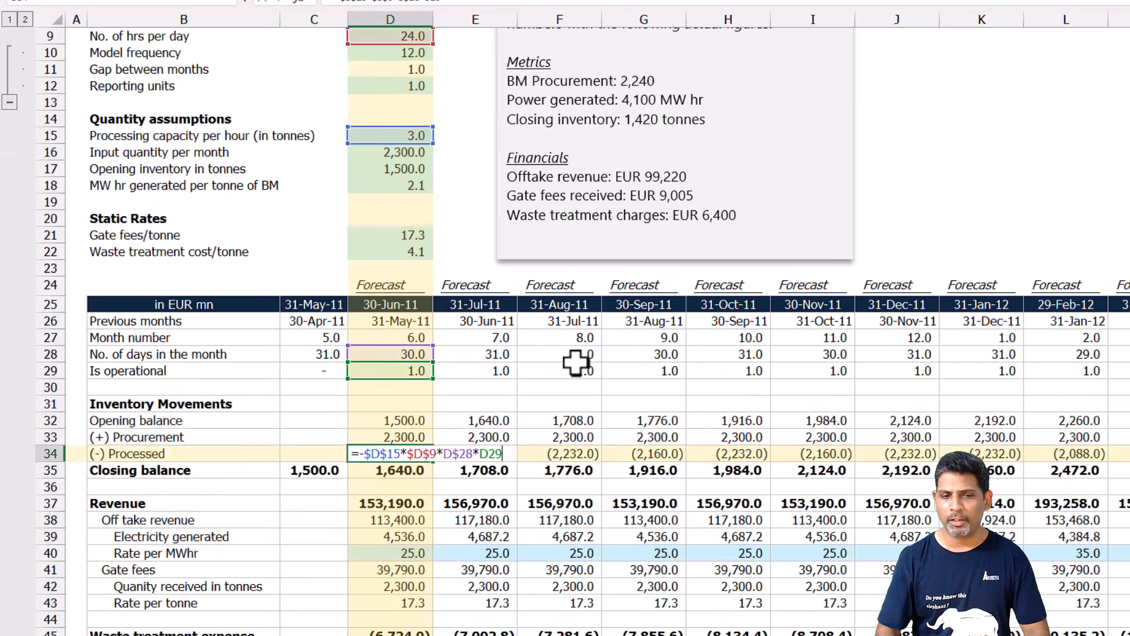
pyautogui.press('Escape')
pyautogui.press('Down')
pyautogui.press('Down')
pyautogui.press('Down')
pyautogui.press('Down')
pyautogui.press('Down')
pyautogui.press('Down')
pyautogui.press('Down')
pyautogui.press('Down')
pyautogui.press('Down')
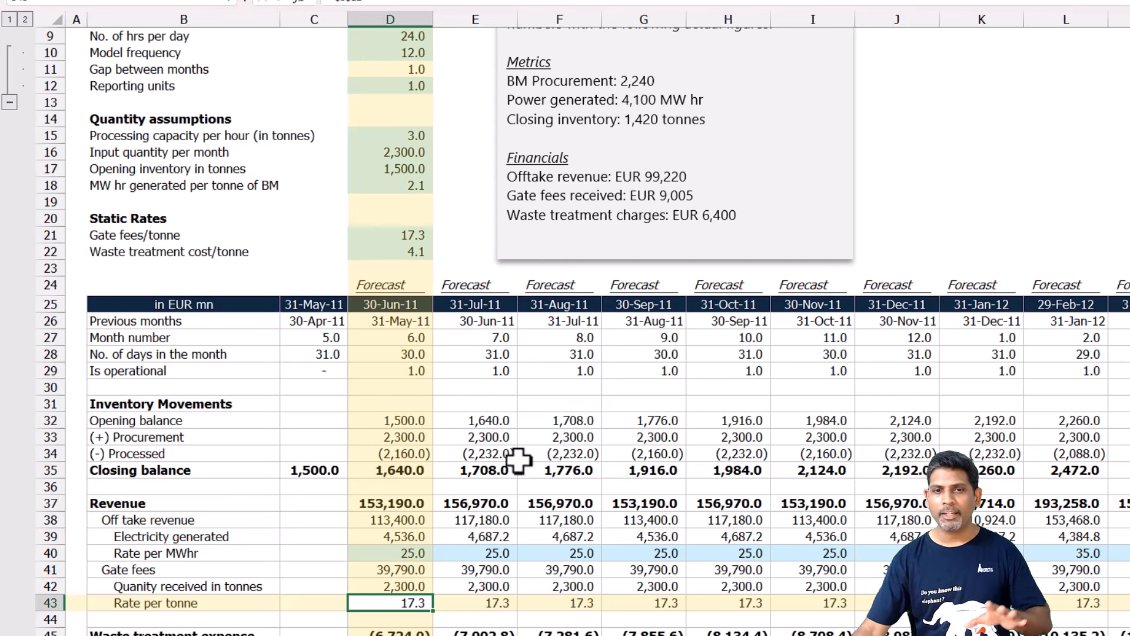
# Set the Rate per MWhr for 31-Dec-11 to 35.
pyautogui.scroll(-3, 524, 471)
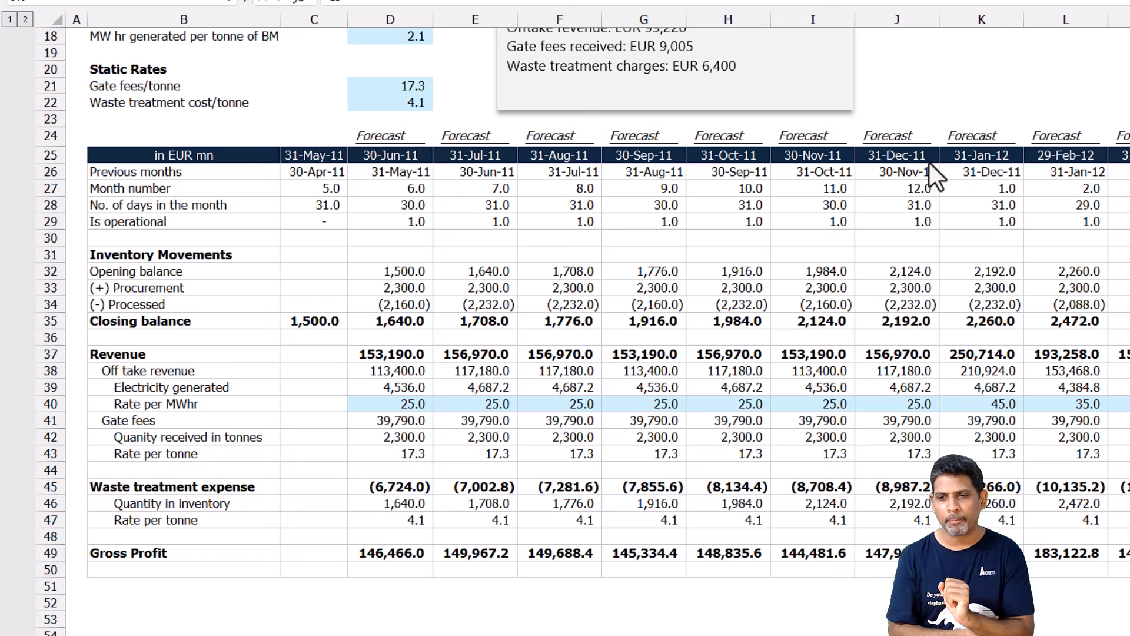
pyautogui.click(898, 405)
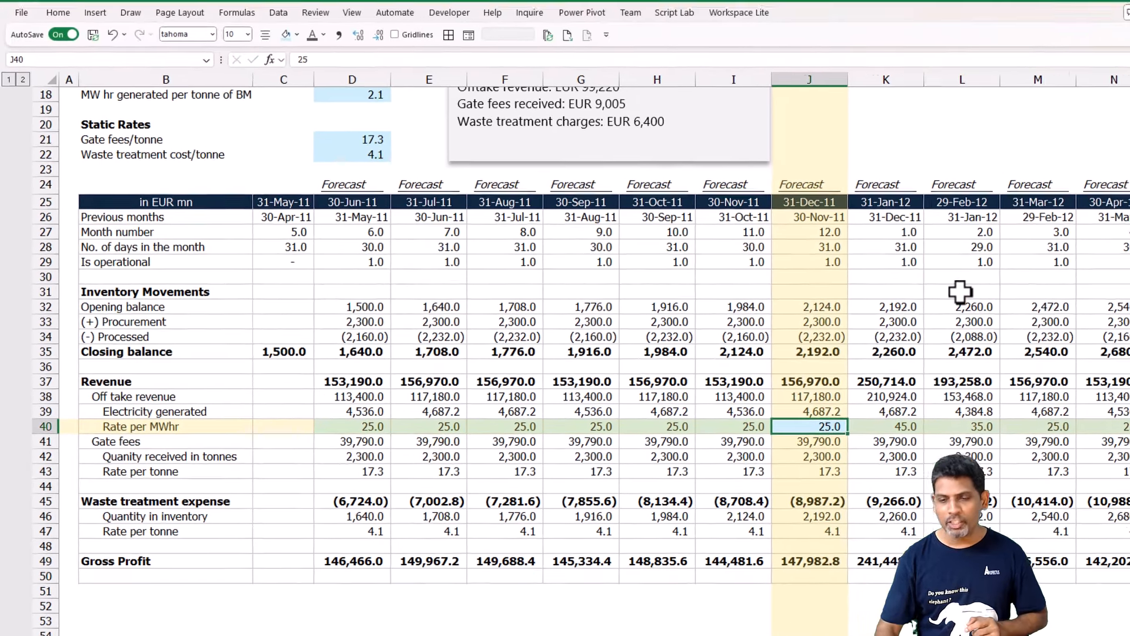
pyautogui.write('35')
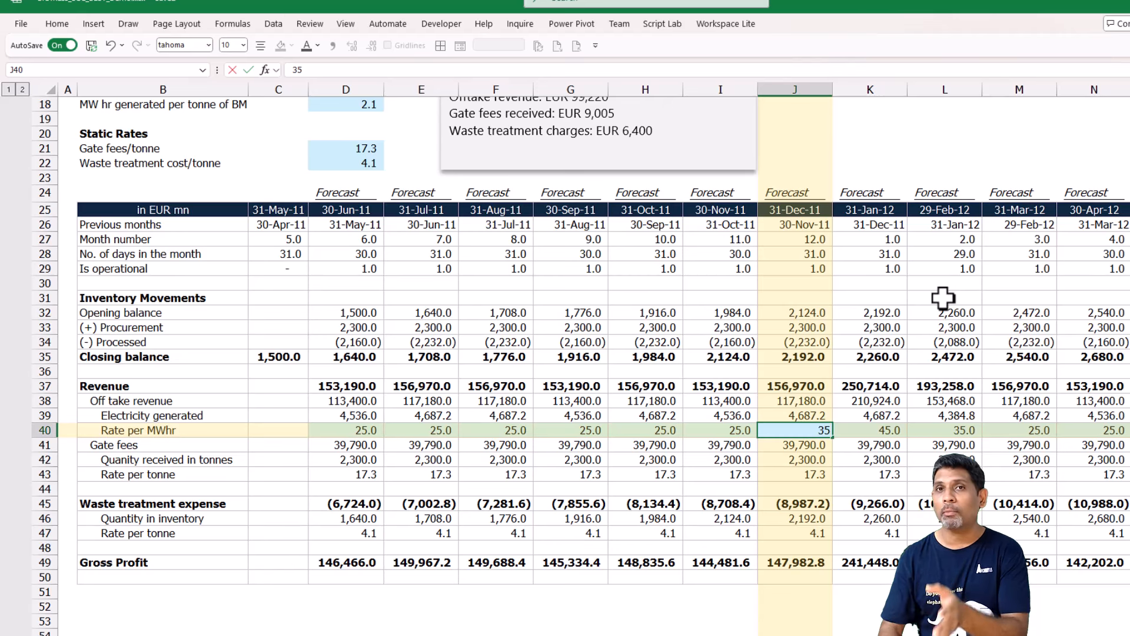
pyautogui.hotkey('ctrl', 'Return')
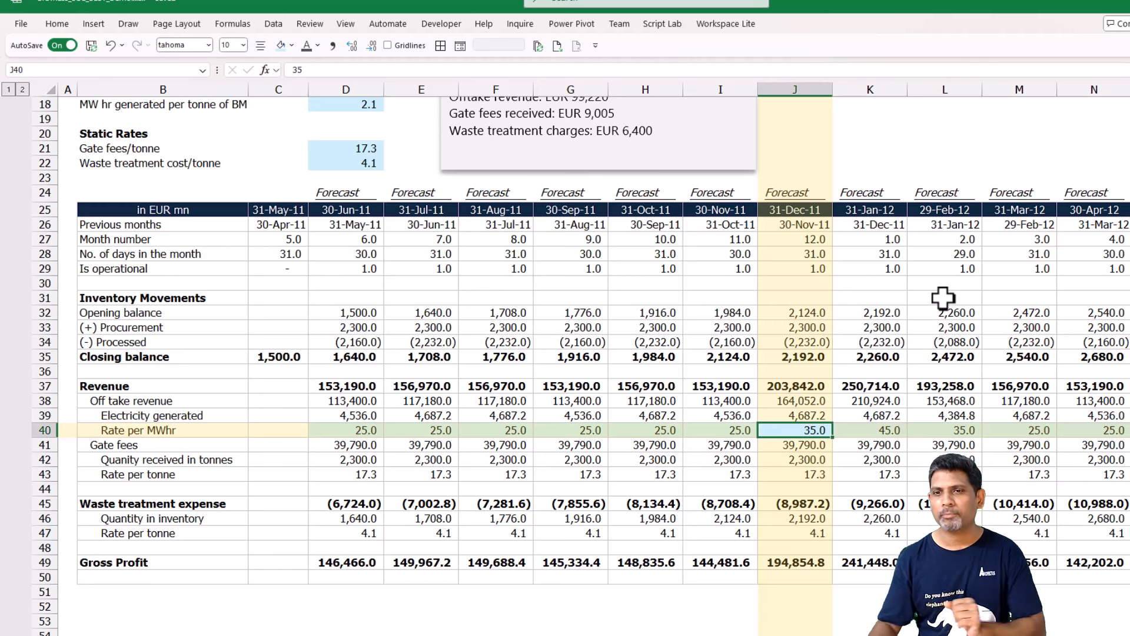
# Review the single-value assumptions for processing capacity, monthly input quantity, gate fees per tonne and waste treatment cost per tonne.
pyautogui.scroll(4, 610, 472)
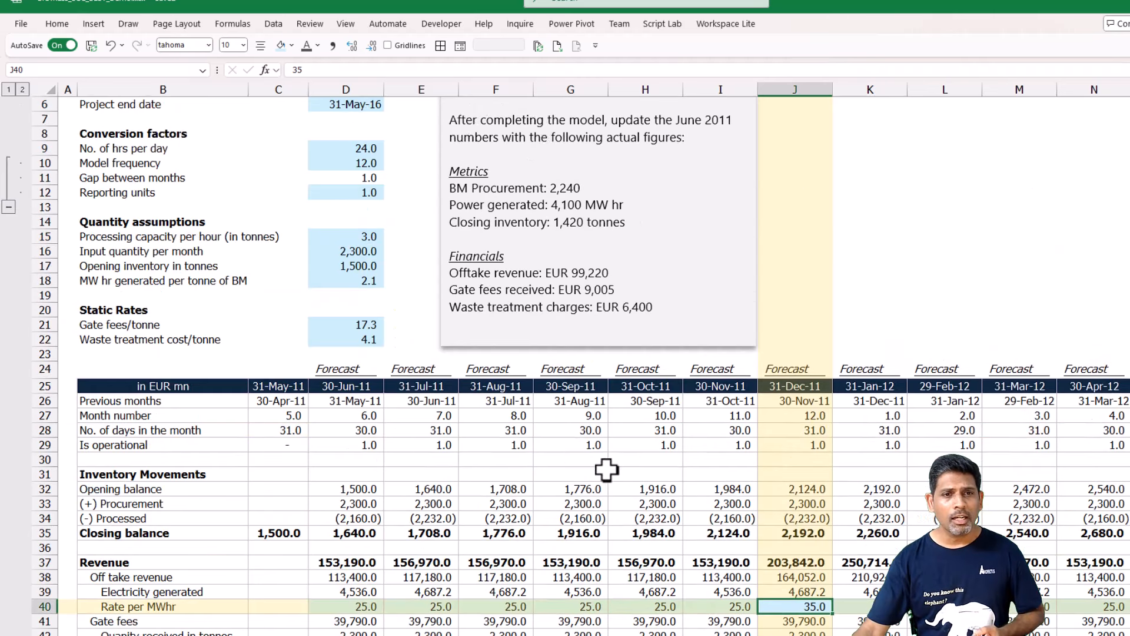
pyautogui.click(361, 236)
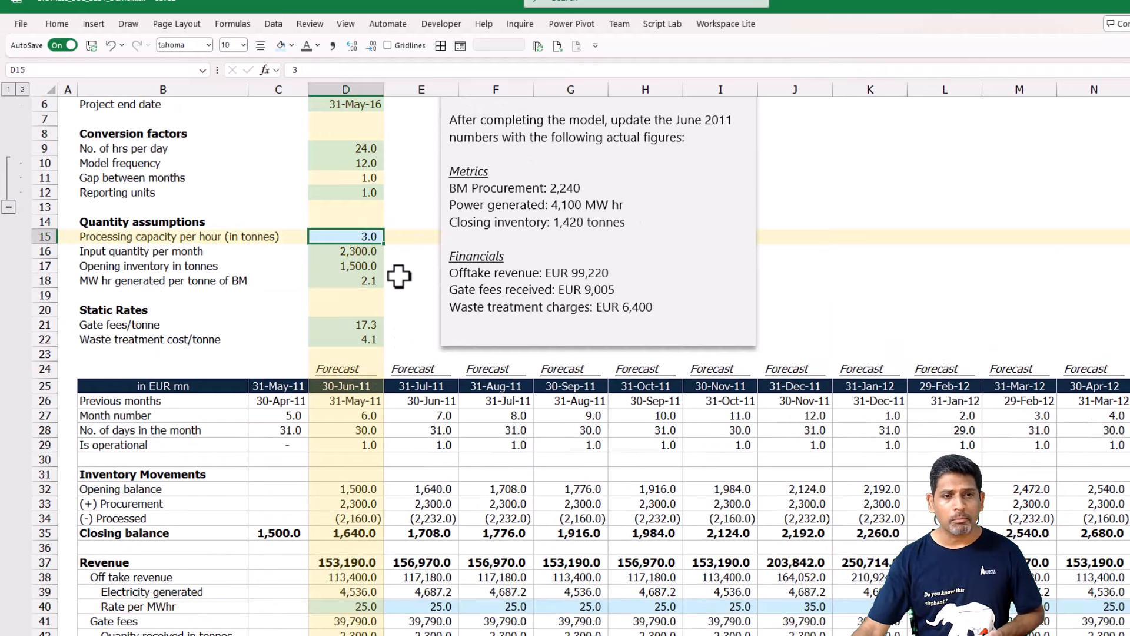
pyautogui.click(367, 252)
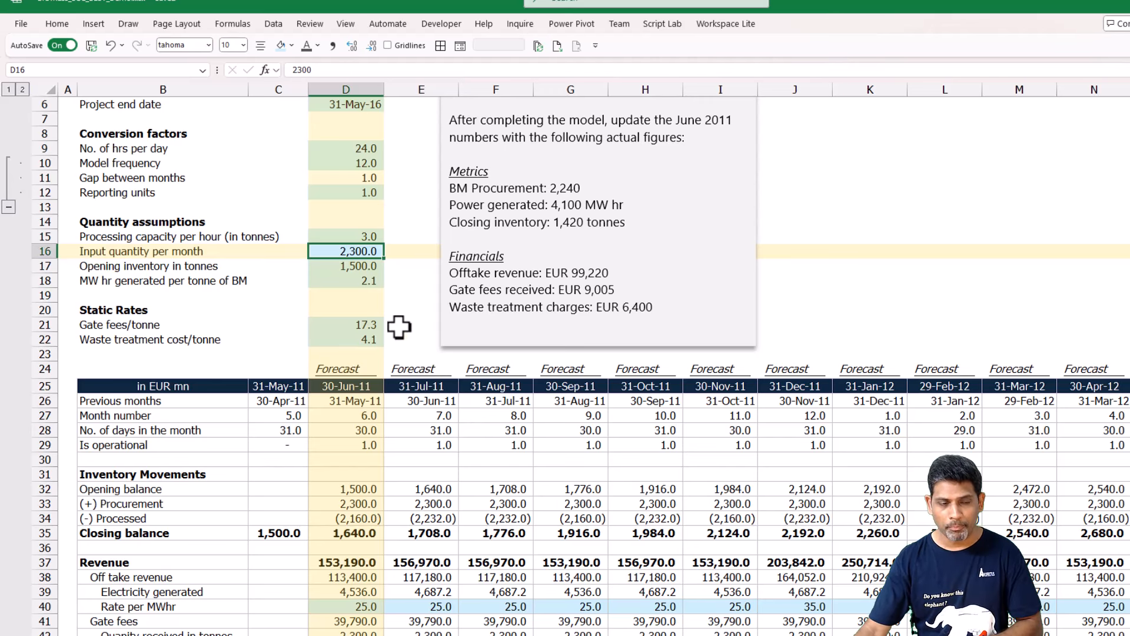
pyautogui.click(370, 327)
pyautogui.click(366, 339)
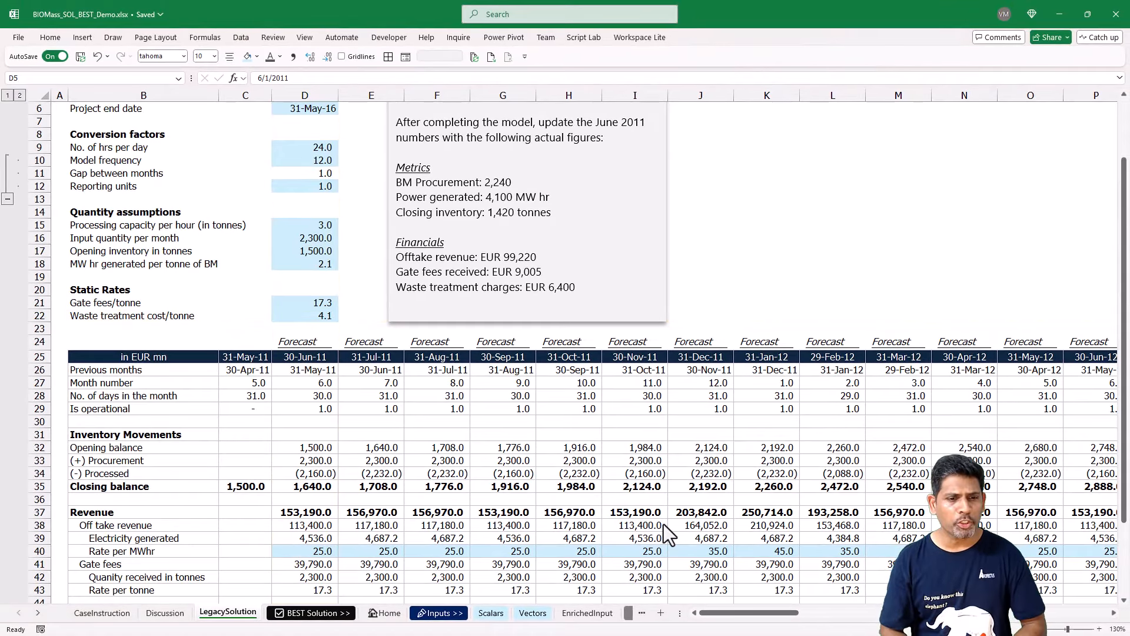
# Set the project start date to 7/1/2011.
pyautogui.scroll(1, 277, 360)
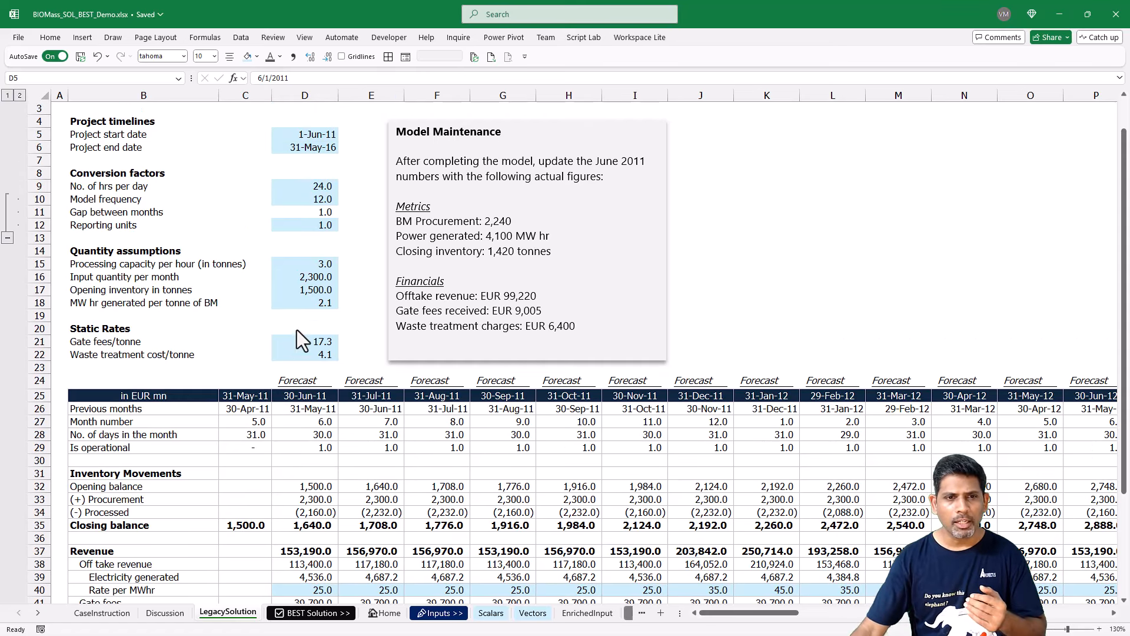
pyautogui.click(312, 135)
pyautogui.doubleClick(303, 134)
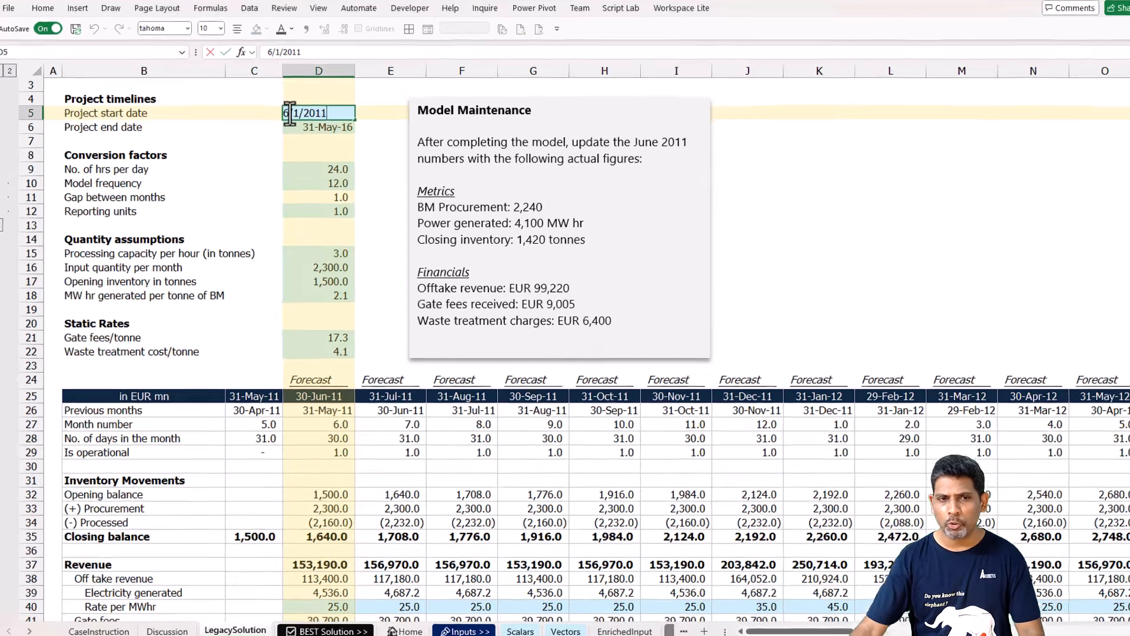
pyautogui.doubleClick(290, 113)
pyautogui.write('7')
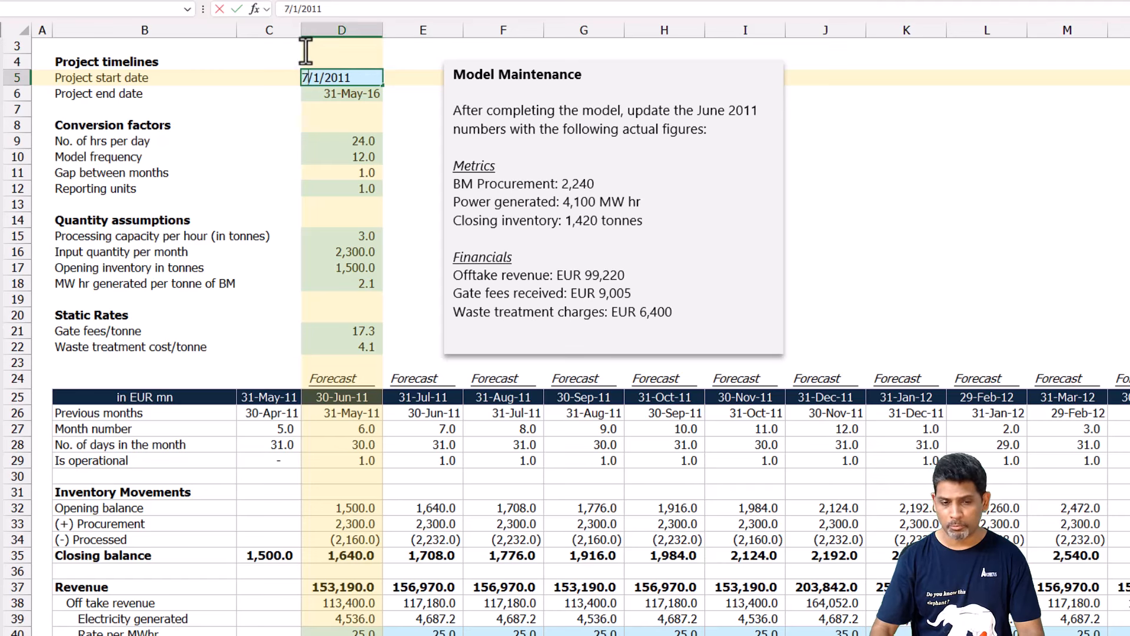
pyautogui.press('Return')
pyautogui.click(361, 78)
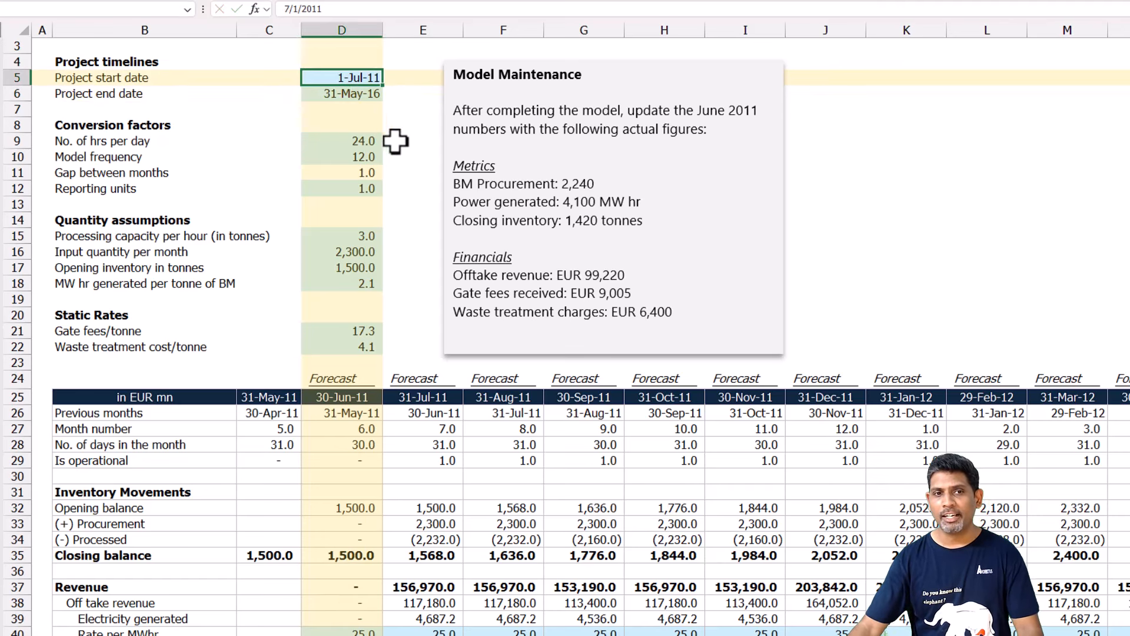
# Check the Is operational flag and the inventory and revenue rows in the 30-Jun-11 column.
pyautogui.click(365, 459)
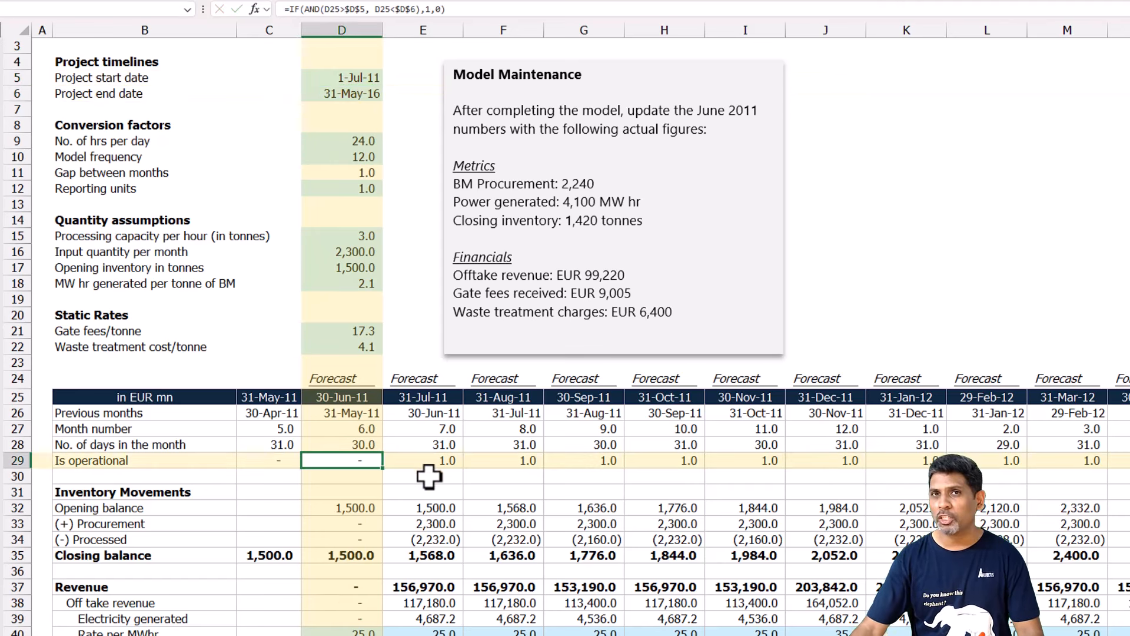
pyautogui.scroll(-1, 339, 406)
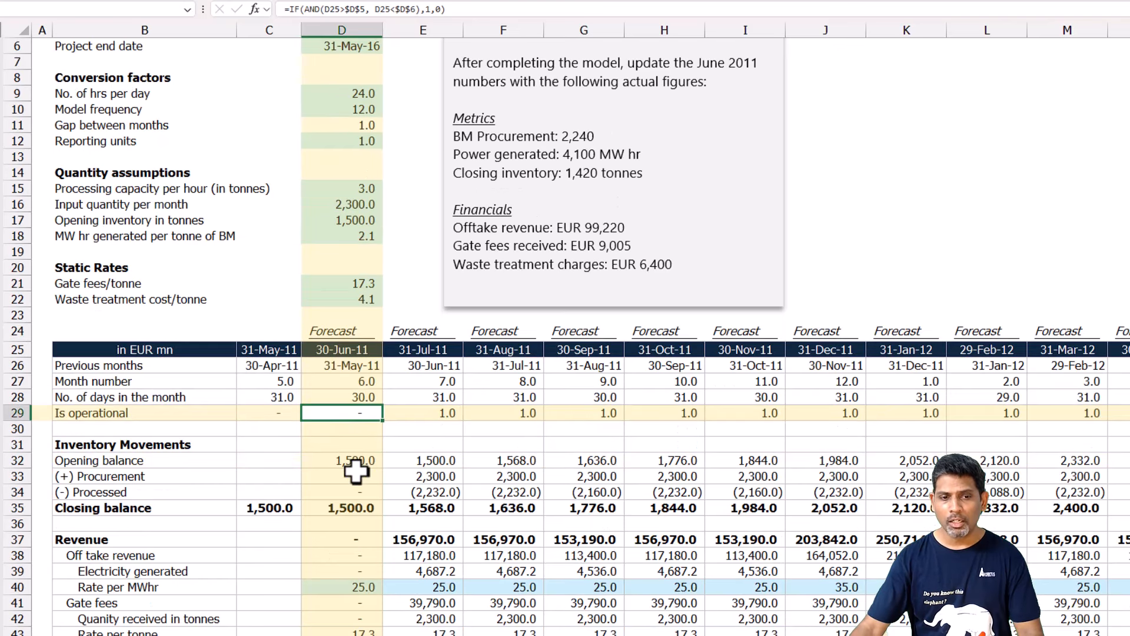
pyautogui.moveTo(351, 428); pyautogui.dragTo(356, 630)
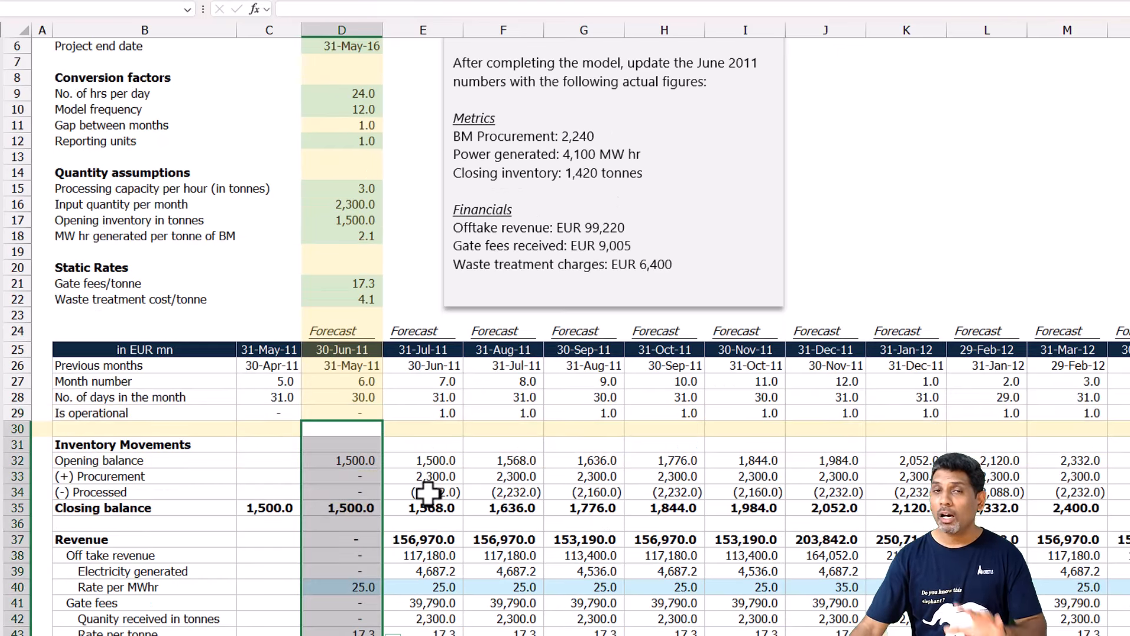
# Set the project start date to 6/15/2011.
pyautogui.scroll(1, 424, 468)
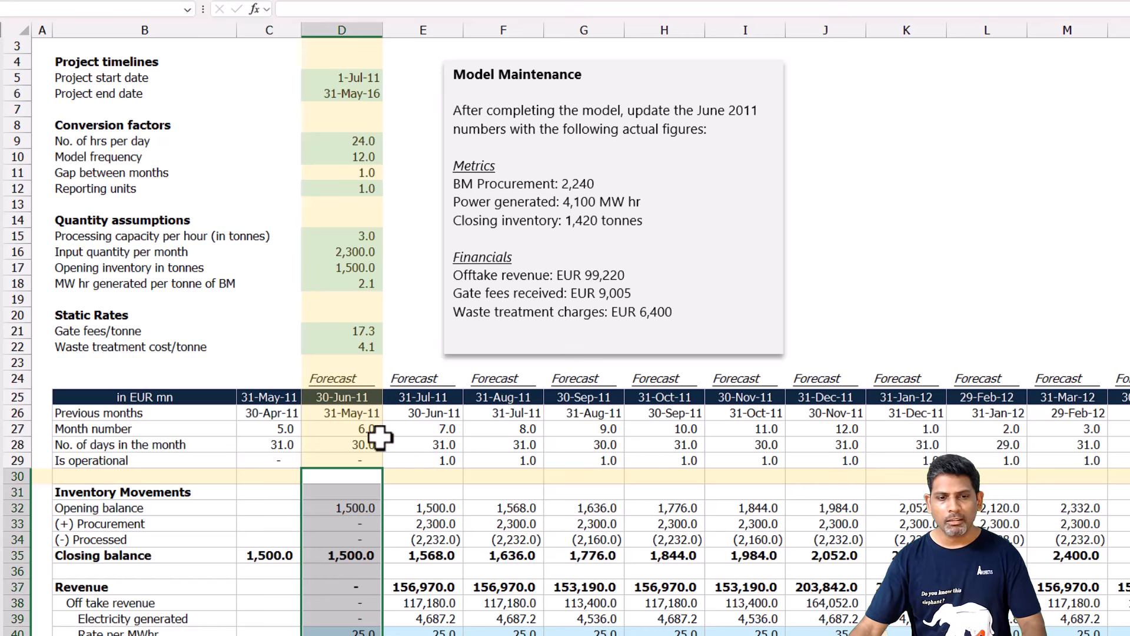
pyautogui.click(363, 462)
pyautogui.click(368, 81)
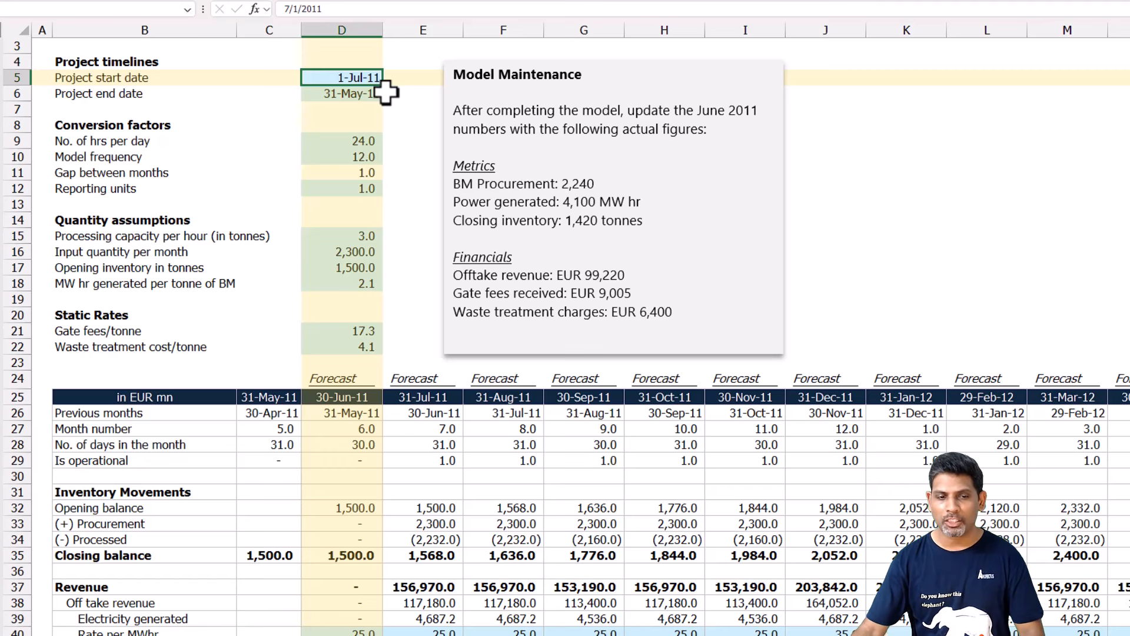
pyautogui.click(297, 9)
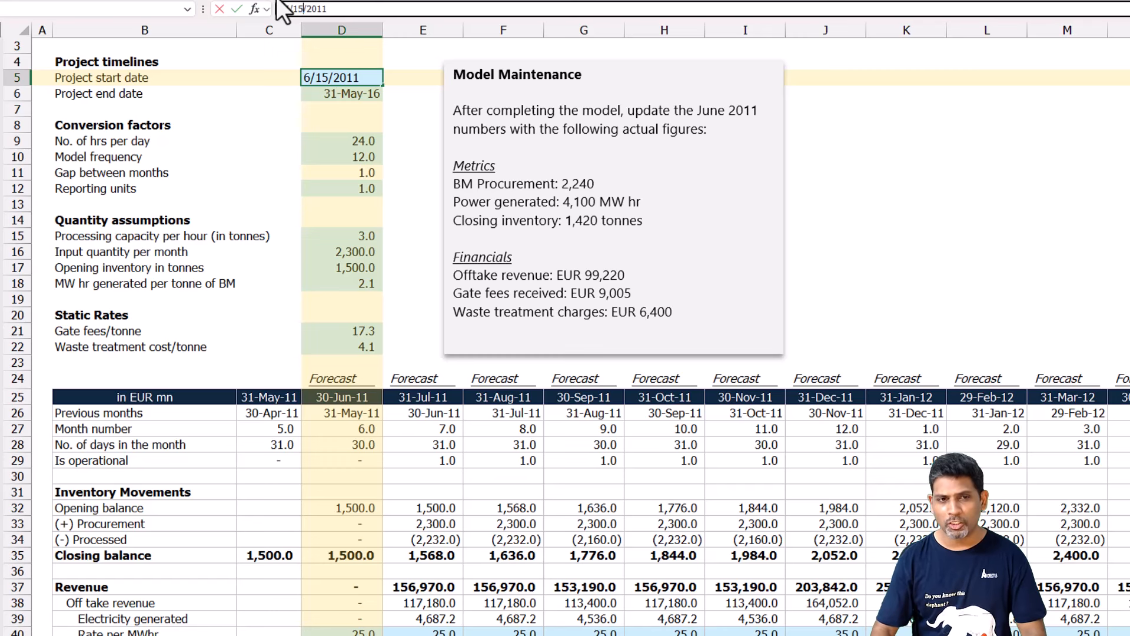
pyautogui.press('Return')
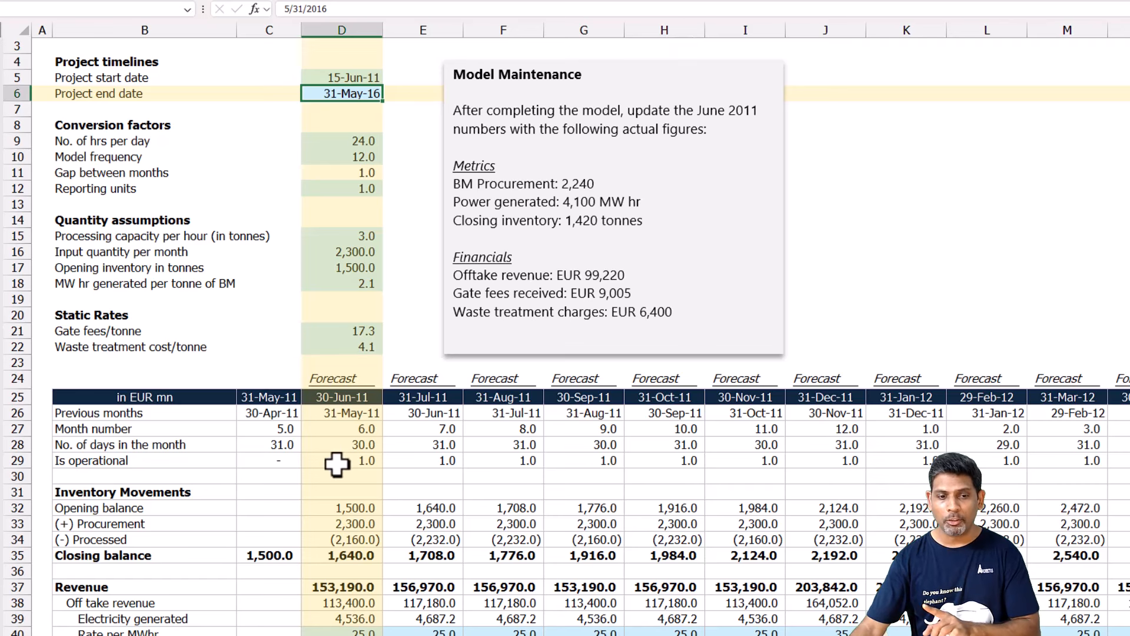
# Check the month number, days in the month, inventory and revenue rows in the 30-Jun-11 column.
pyautogui.click(343, 428)
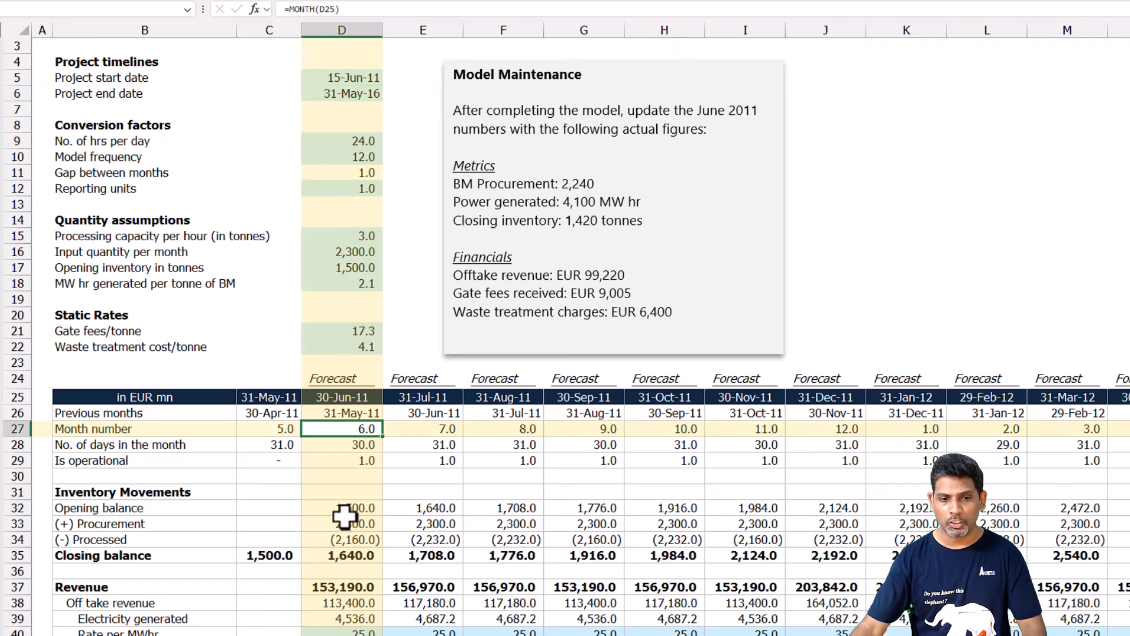
pyautogui.click(346, 508)
pyautogui.scroll(-1, 347, 533)
pyautogui.click(357, 402)
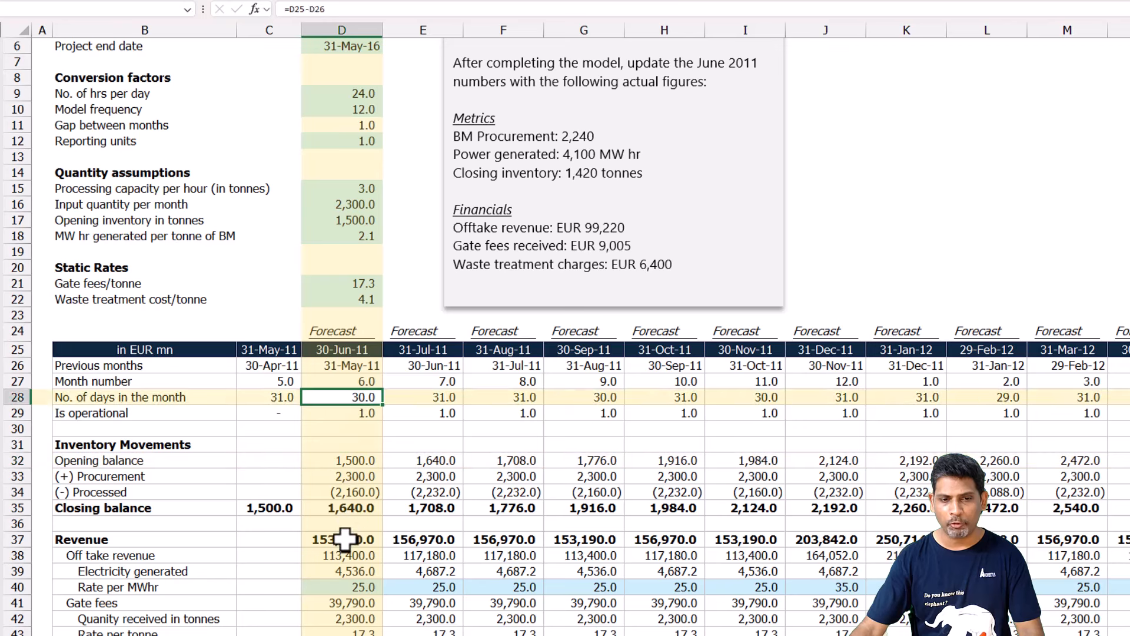
pyautogui.moveTo(346, 507); pyautogui.dragTo(347, 602)
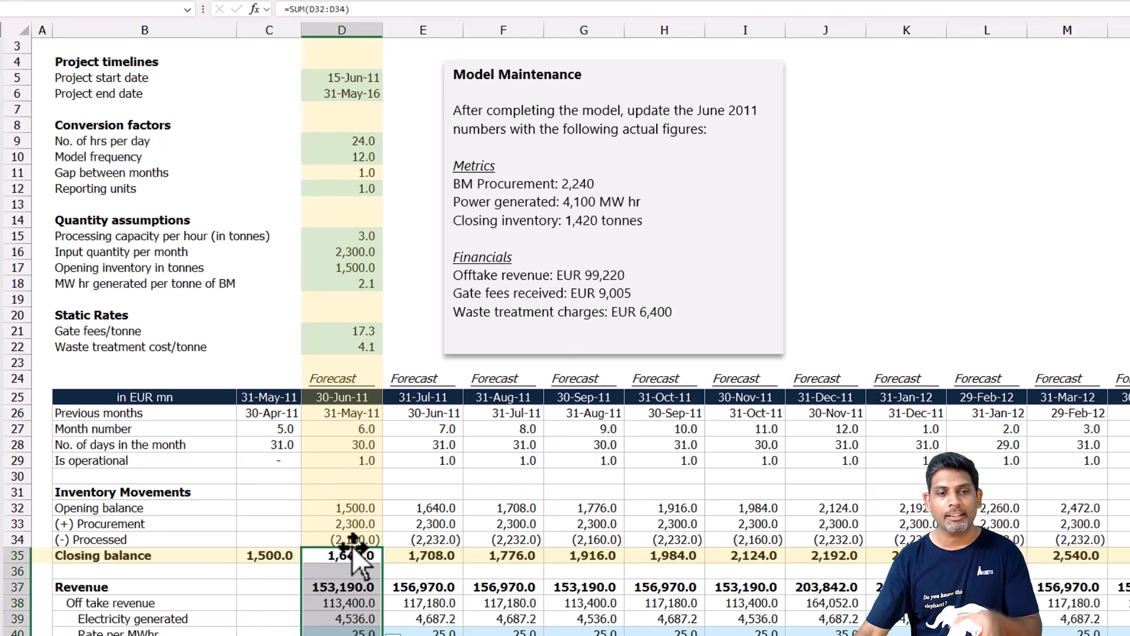
# Inspect the formula for the number of days in the month for 30-Jun-11 and the following months.
pyautogui.click(371, 443)
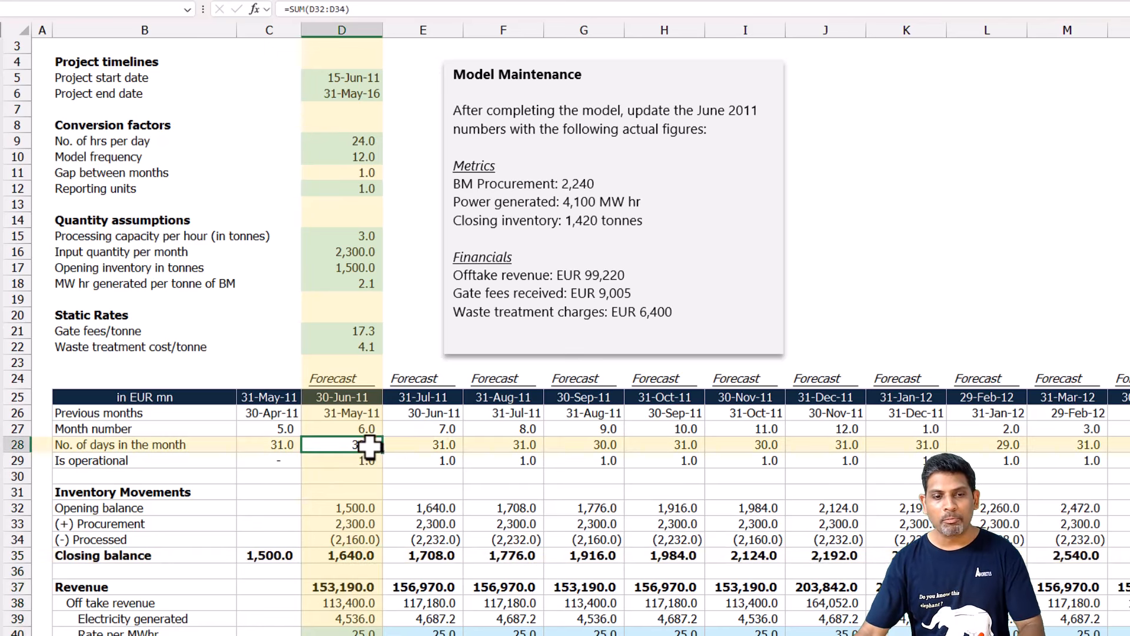
pyautogui.press('F2')
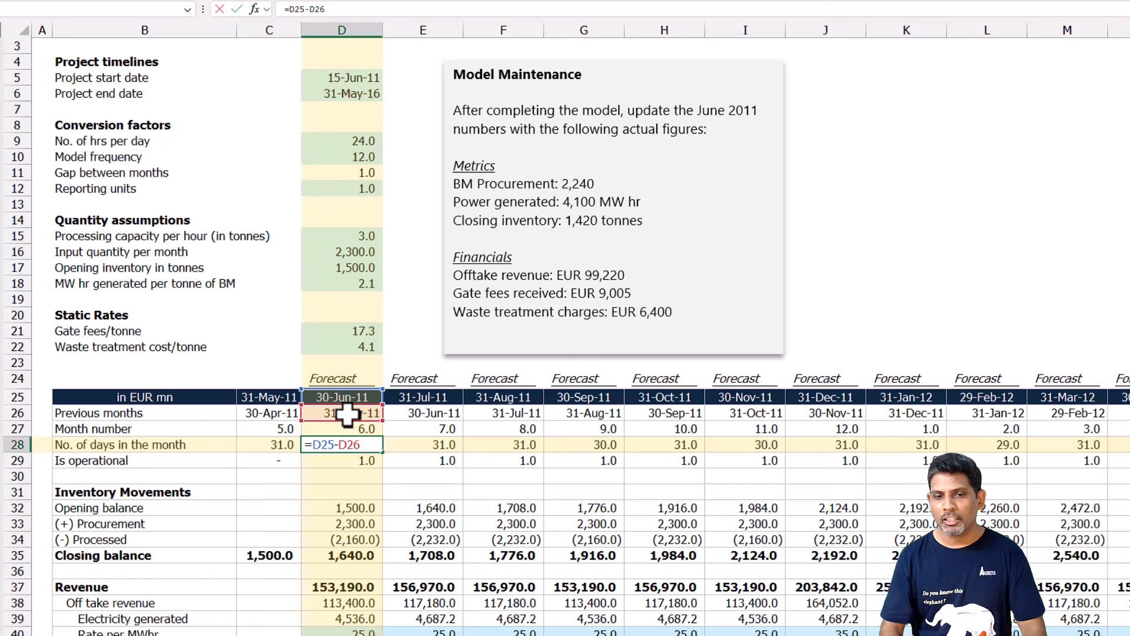
pyautogui.press('Tab')
pyautogui.press('Right')
pyautogui.press('Right')
pyautogui.press('Right')
pyautogui.press('Right')
pyautogui.press('Right')
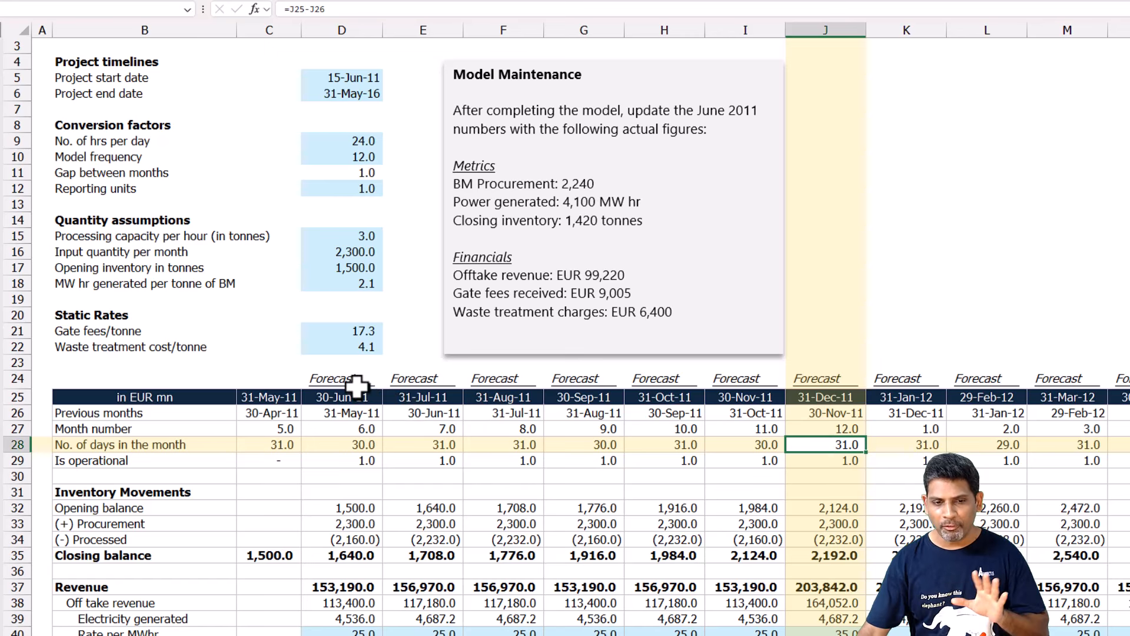
# Review the 30-Jun-11 forecast column against the actual metrics and financials in the Model Maintenance note.
pyautogui.moveTo(356, 380); pyautogui.dragTo(352, 567)
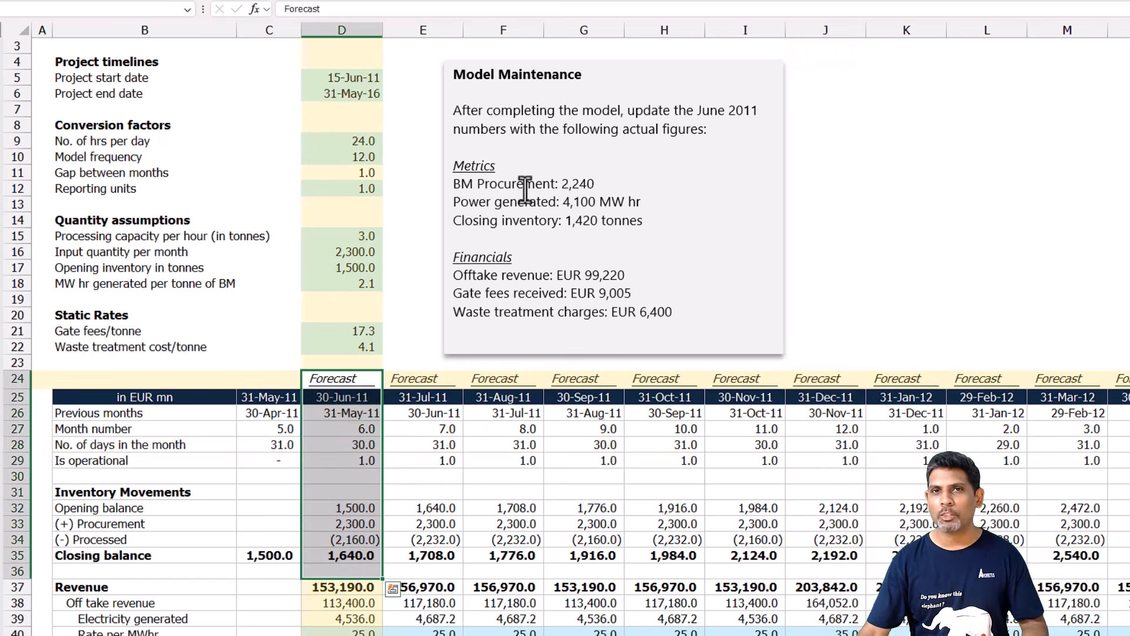
pyautogui.moveTo(556, 188); pyautogui.dragTo(575, 373)
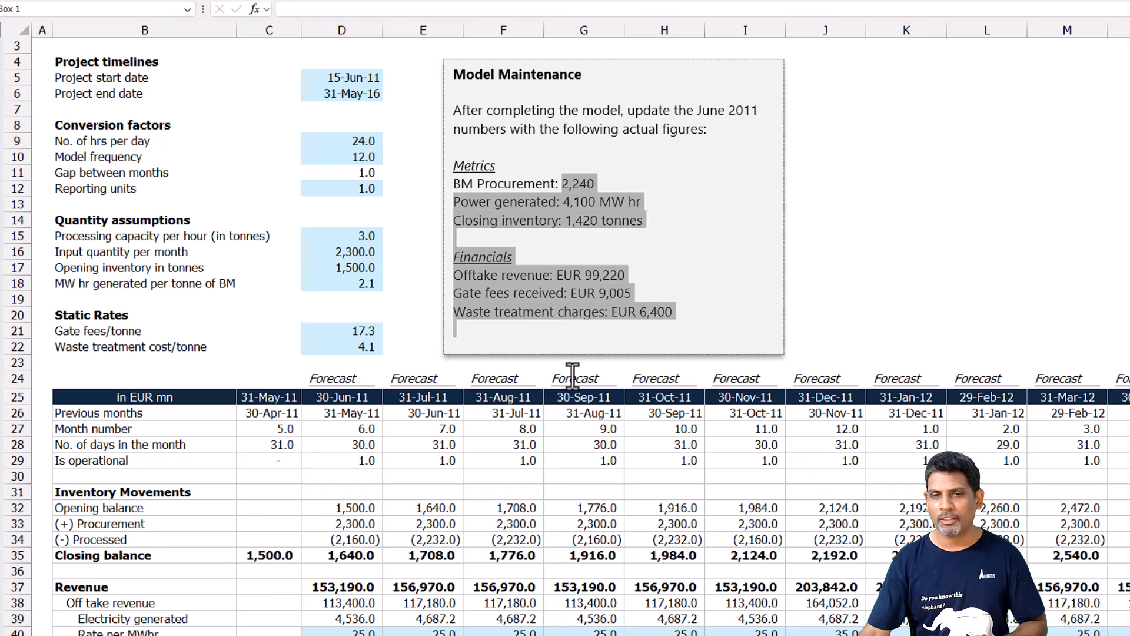
pyautogui.click(413, 487)
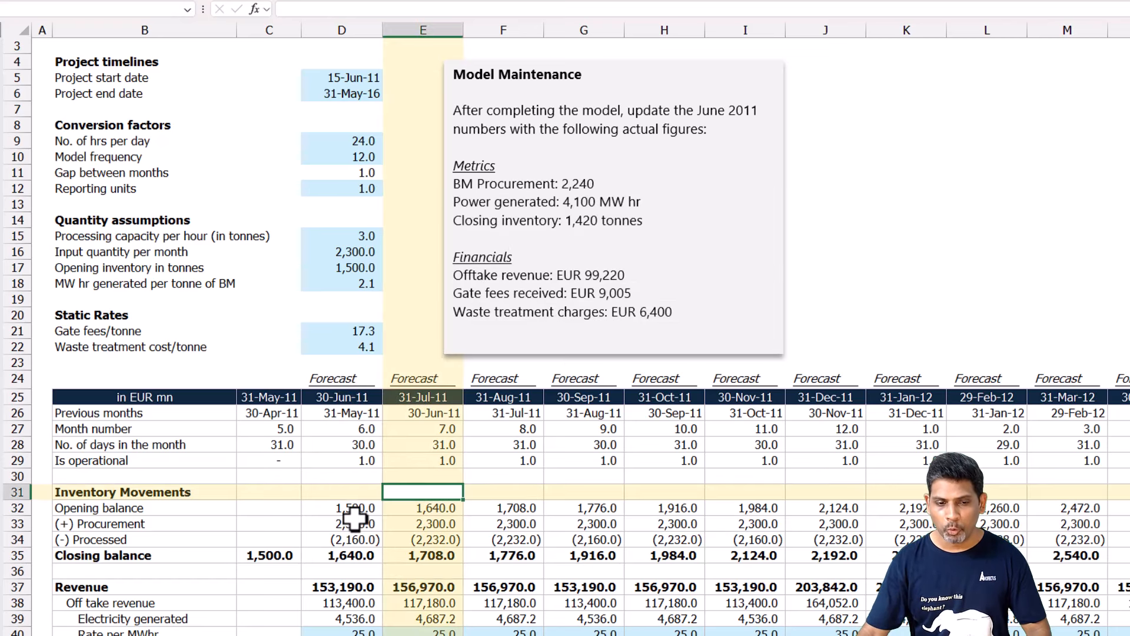
# Color the 30-Jun-11 Procurement value in the recently used blue font color.
pyautogui.scroll(-2, 363, 504)
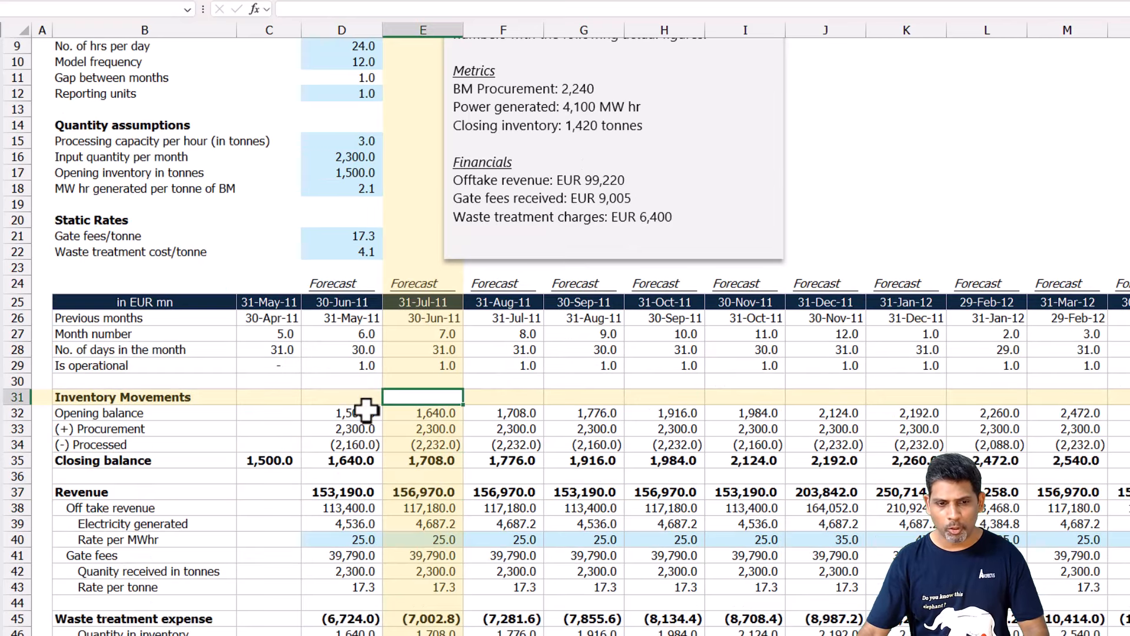
pyautogui.click(349, 432)
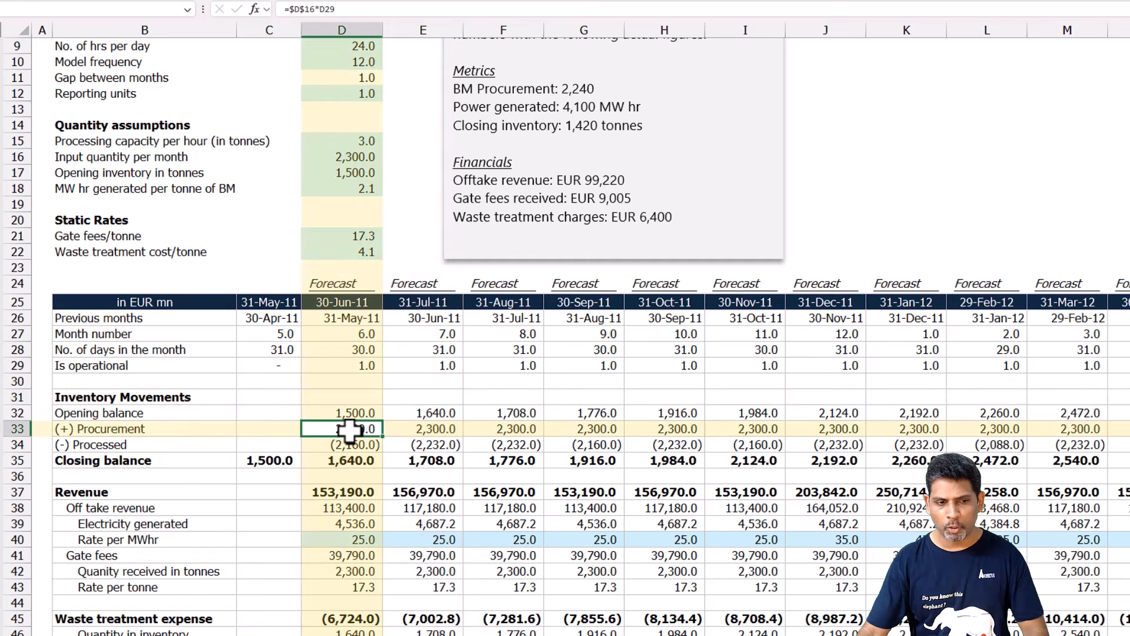
pyautogui.click(312, 1)
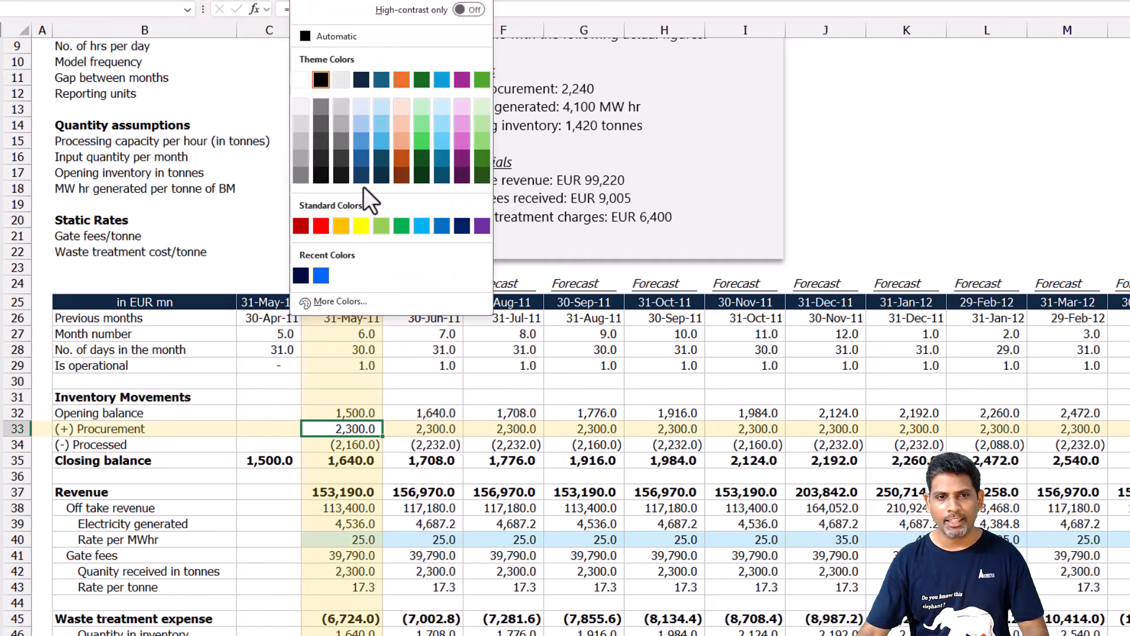
pyautogui.click(320, 275)
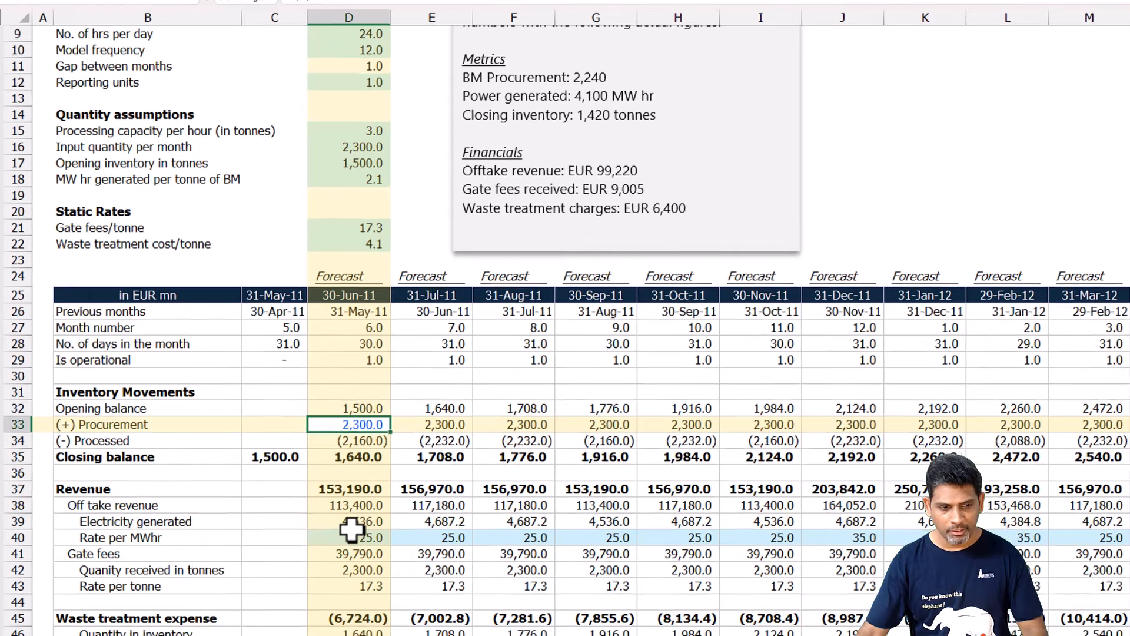
# Apply the same blue font color to the 30-Jun-11 Electricity generated, Closing balance and Off take revenue values.
pyautogui.click(354, 524)
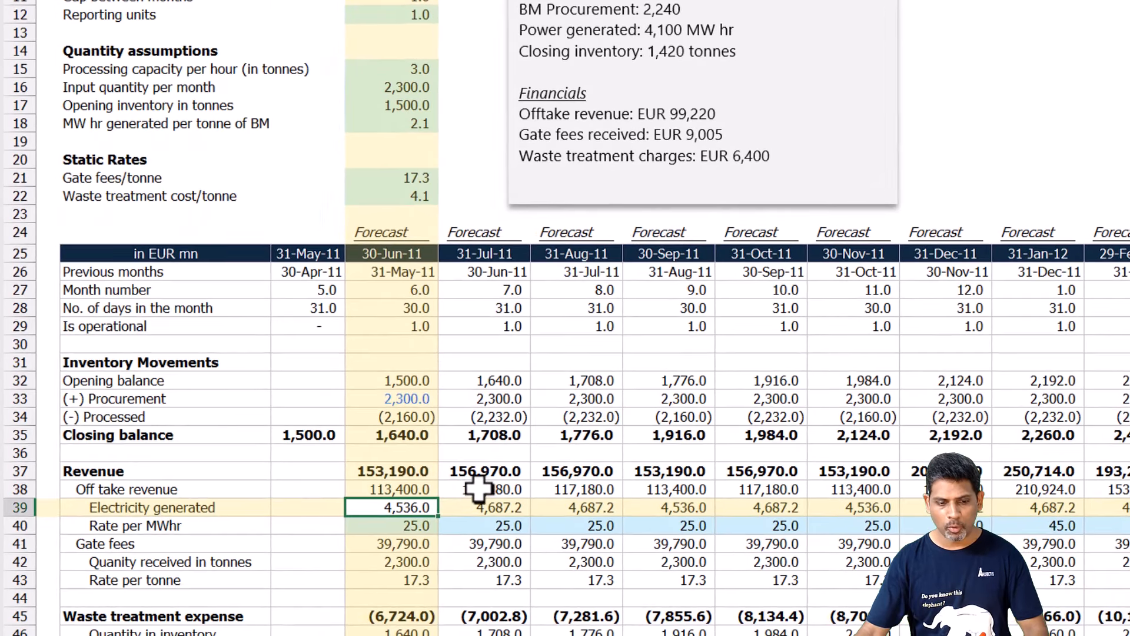
pyautogui.press('F4')
pyautogui.click(412, 434)
pyautogui.press('F4')
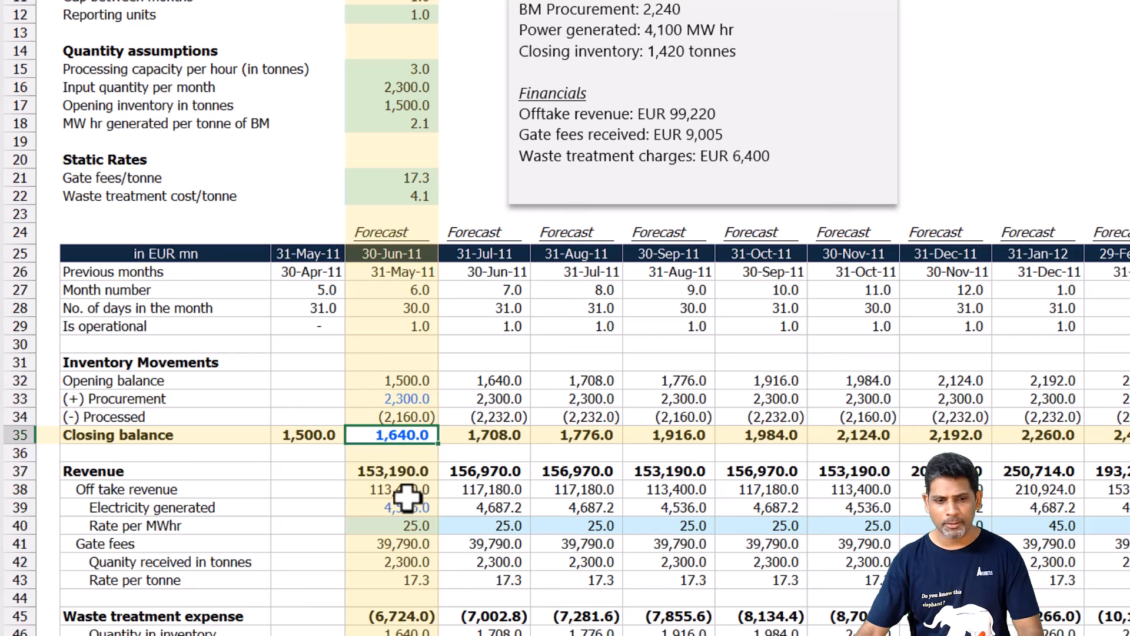
pyautogui.click(402, 478)
pyautogui.click(415, 490)
pyautogui.press('F4')
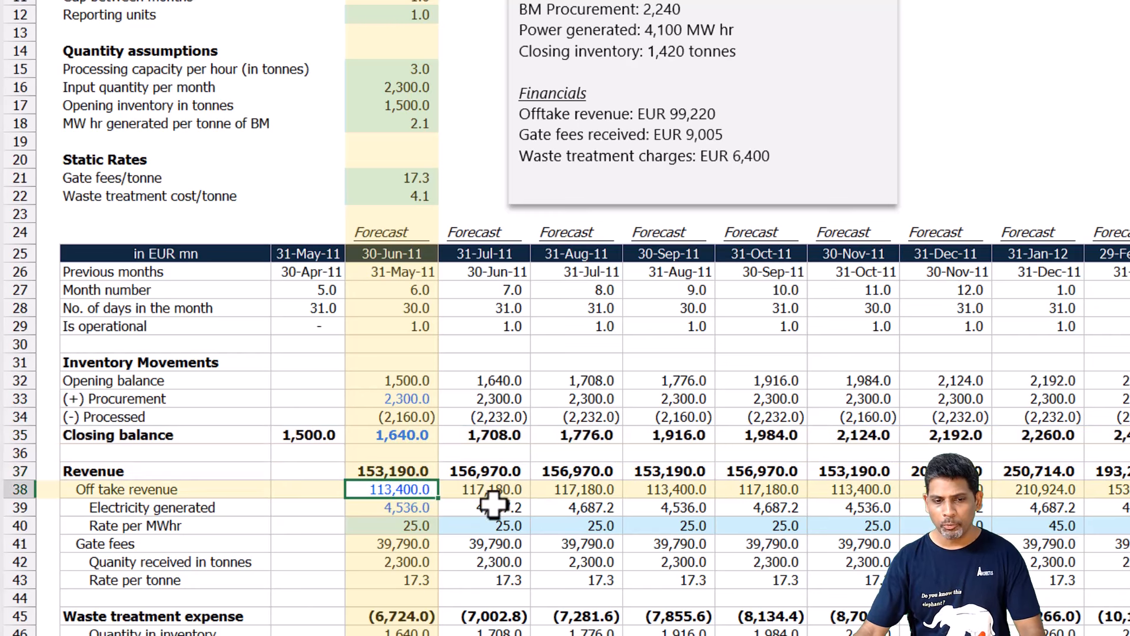
# Apply the same blue font color to the 30-Jun-11 Gate fees and Waste treatment expense values.
pyautogui.scroll(-1, 430, 492)
pyautogui.click(417, 492)
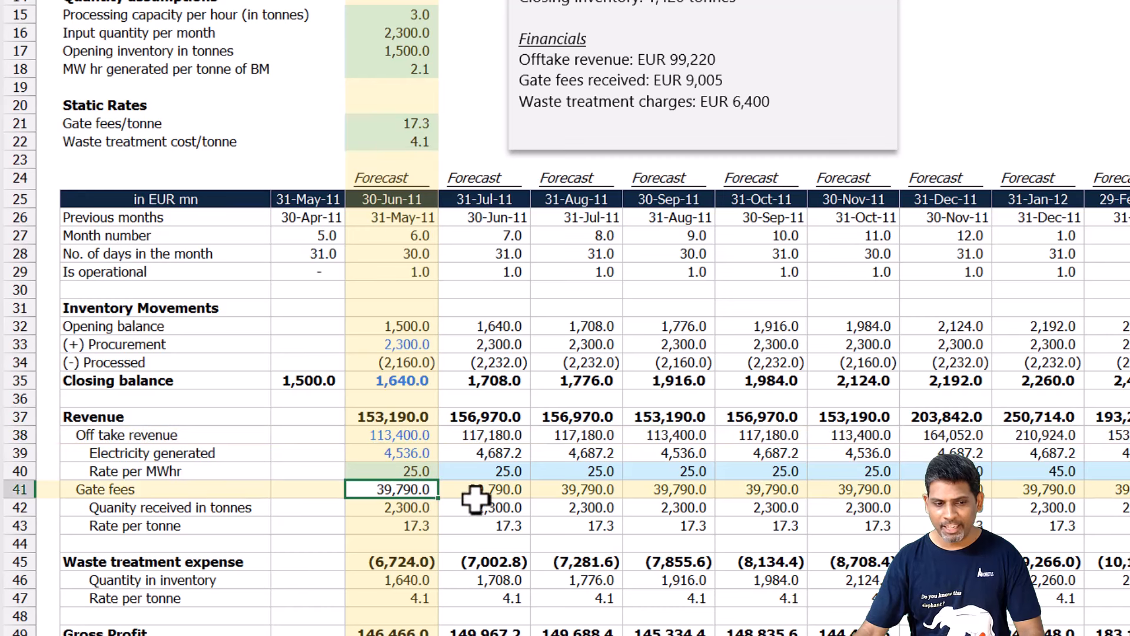
pyautogui.press('F4')
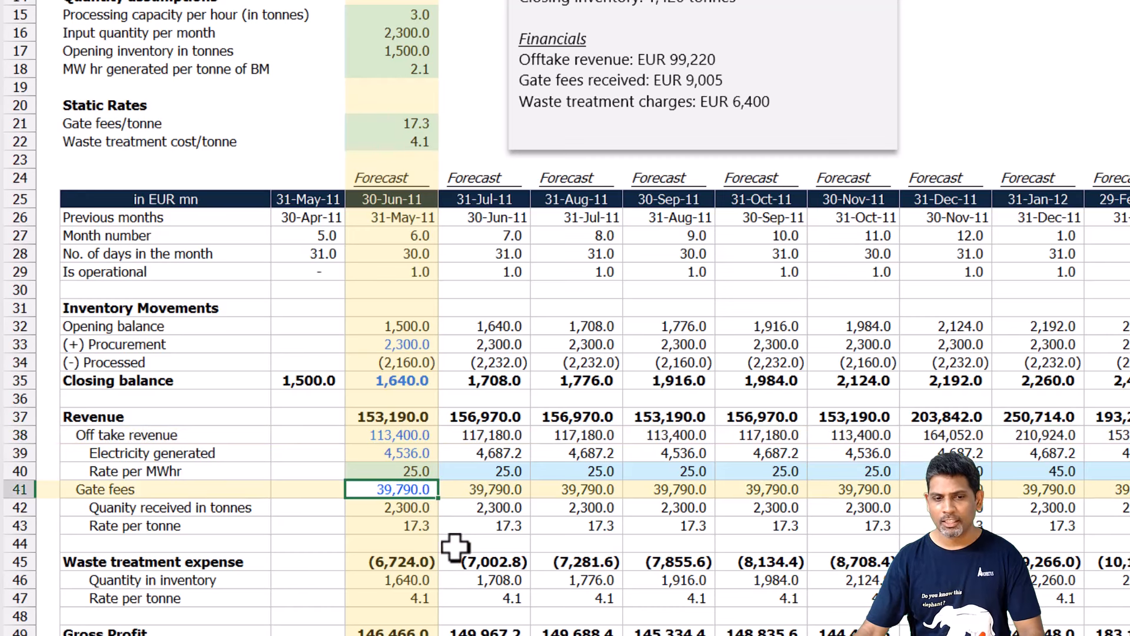
pyautogui.click(412, 576)
pyautogui.click(422, 560)
pyautogui.press('F4')
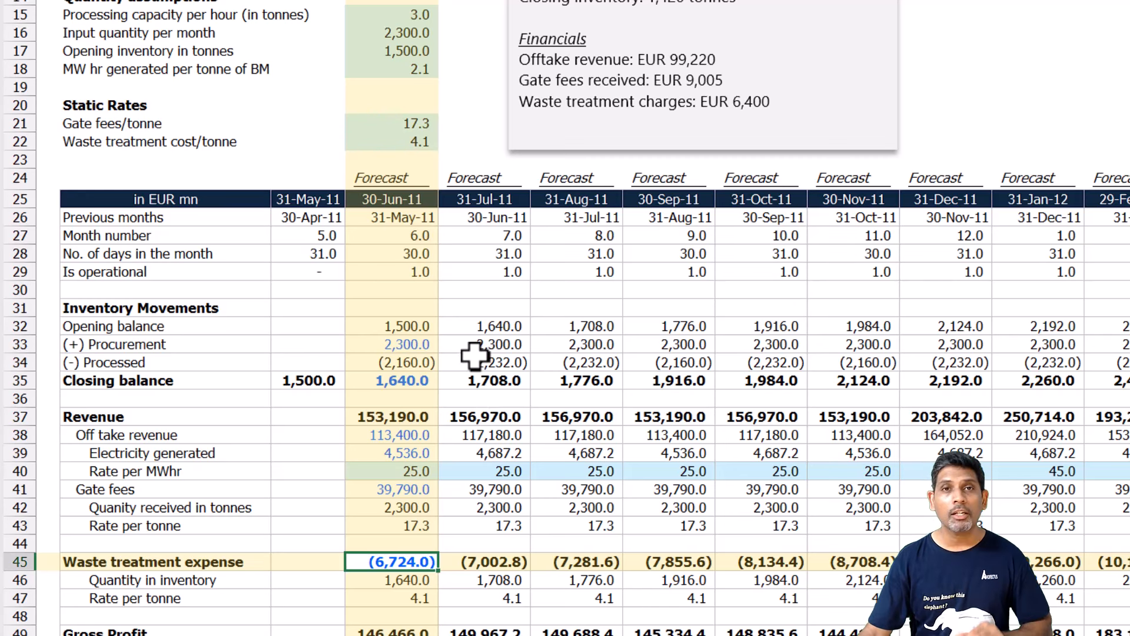
# Overwrite the 30-Jun-11 formulas with actuals: 2240 for Procurement and 1420 for Closing balance.
pyautogui.click(400, 346)
pyautogui.scroll(1, 677, 129)
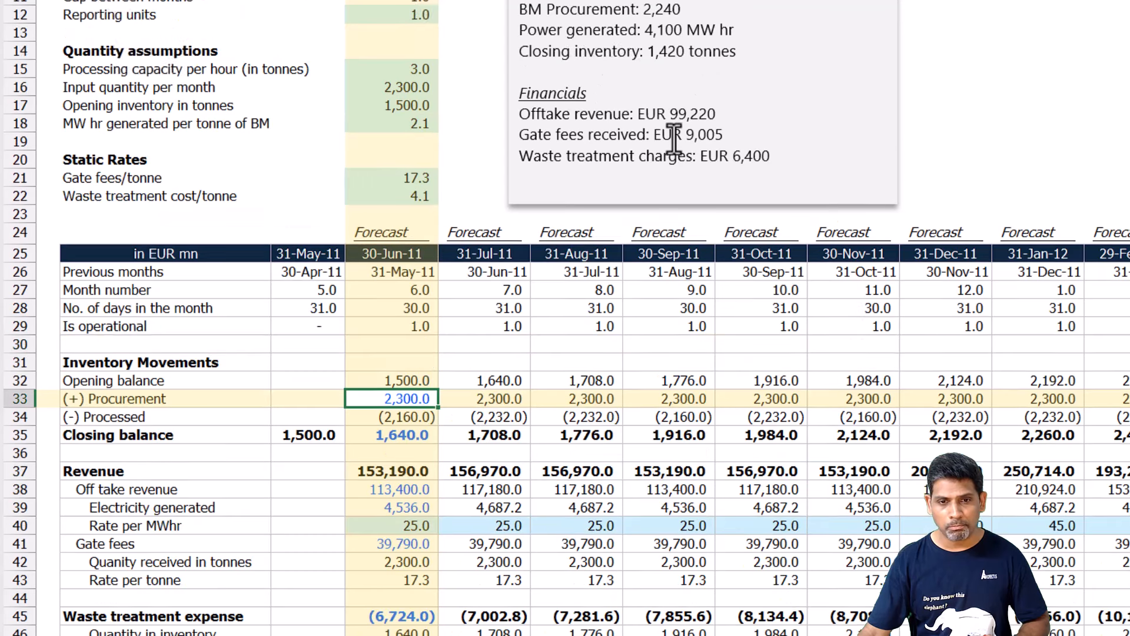
pyautogui.press('F2')
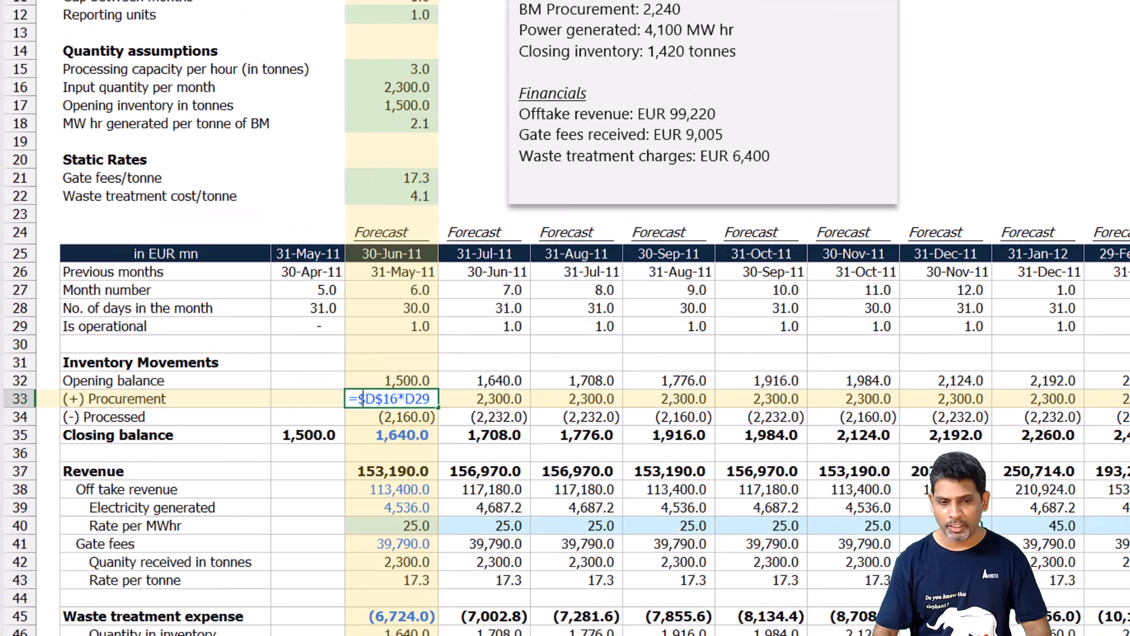
pyautogui.press('Escape')
pyautogui.write('2240')
pyautogui.press('Return')
pyautogui.press('Return')
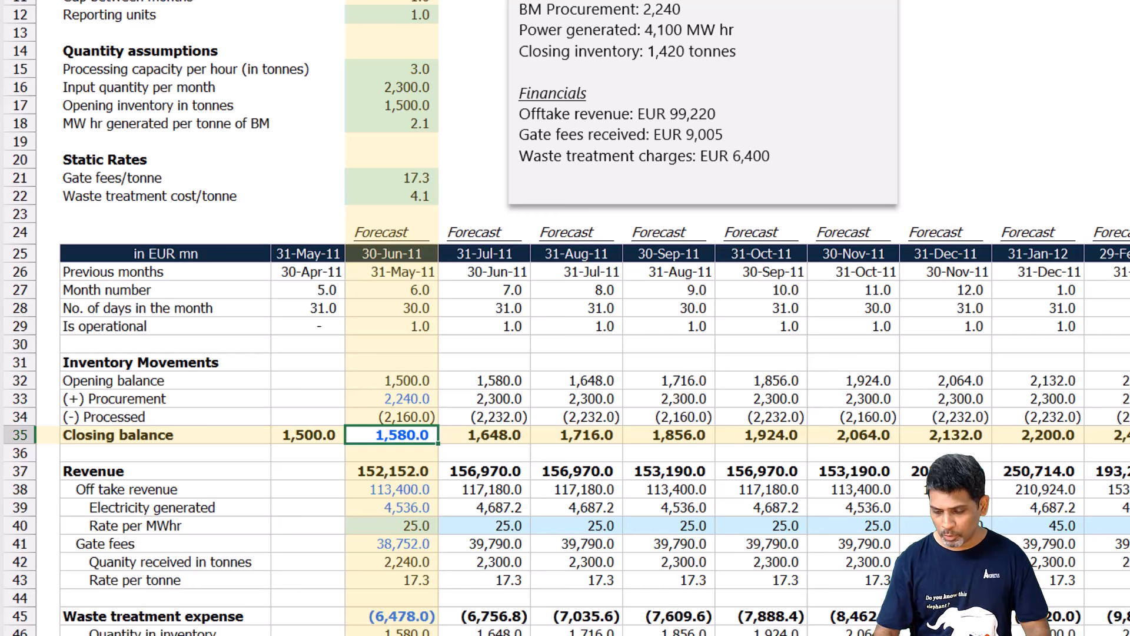
pyautogui.write('1420')
pyautogui.press('Return')
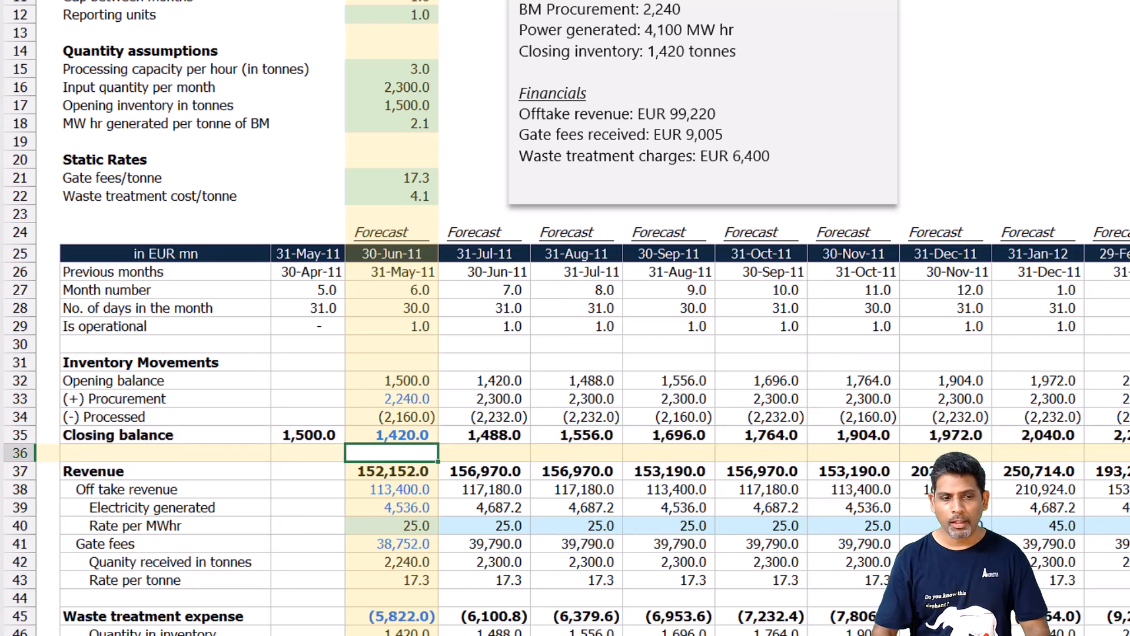
# Replace the 30-Jun-11 Electricity generated formula with the actual figure 4100.
pyautogui.press('Down')
pyautogui.press('Down')
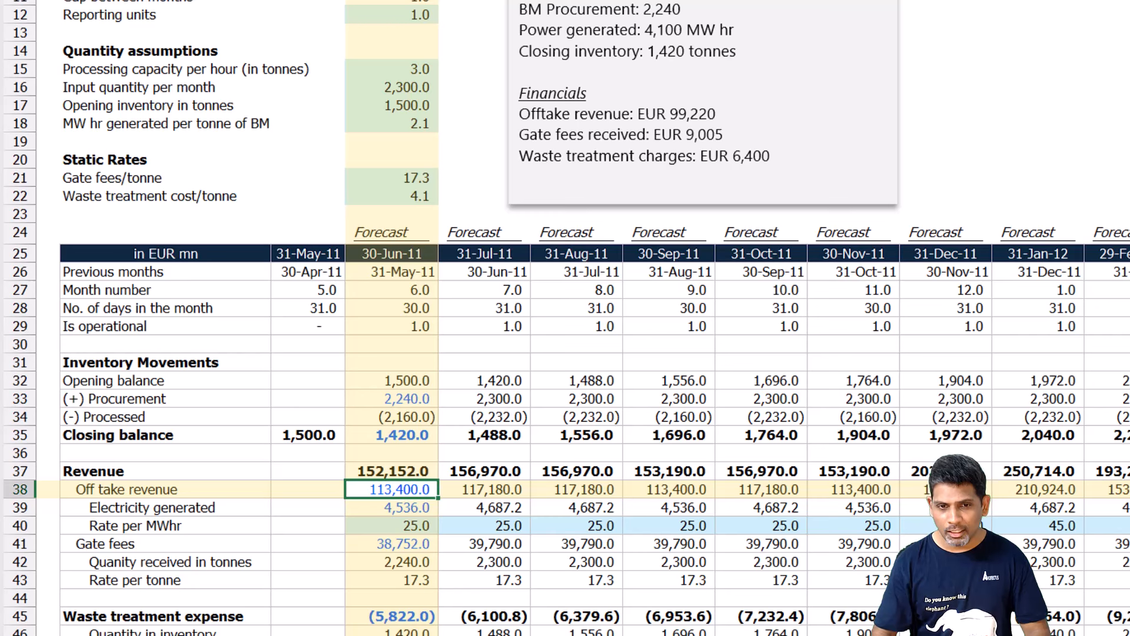
pyautogui.press('Down')
pyautogui.press('F2')
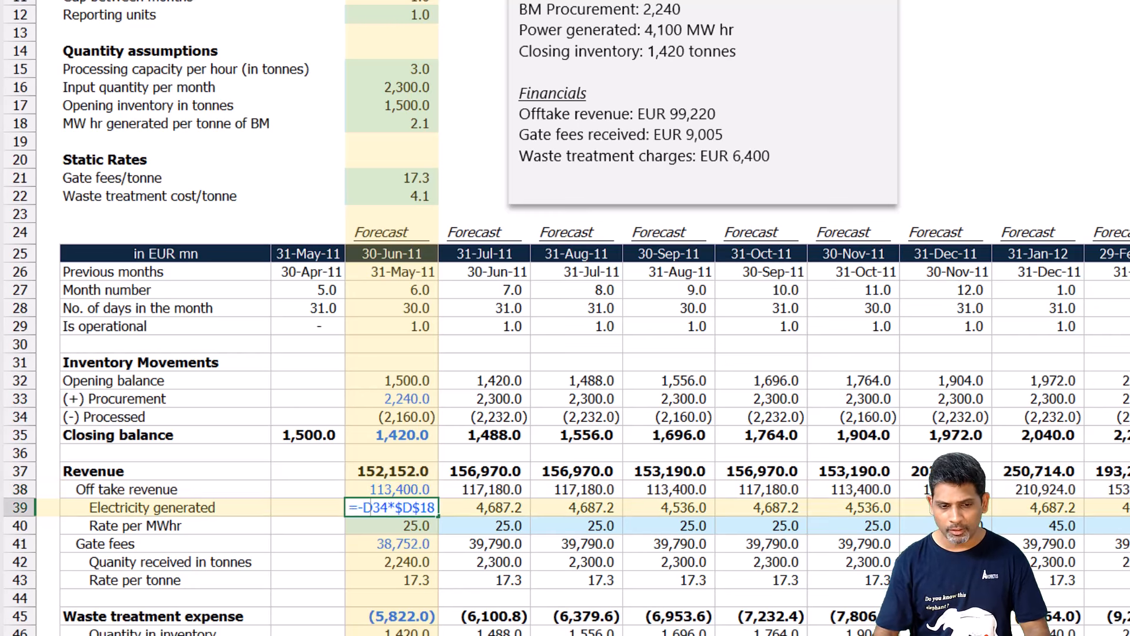
pyautogui.press('Escape')
pyautogui.write('4100')
pyautogui.hotkey('shift', 'Return')
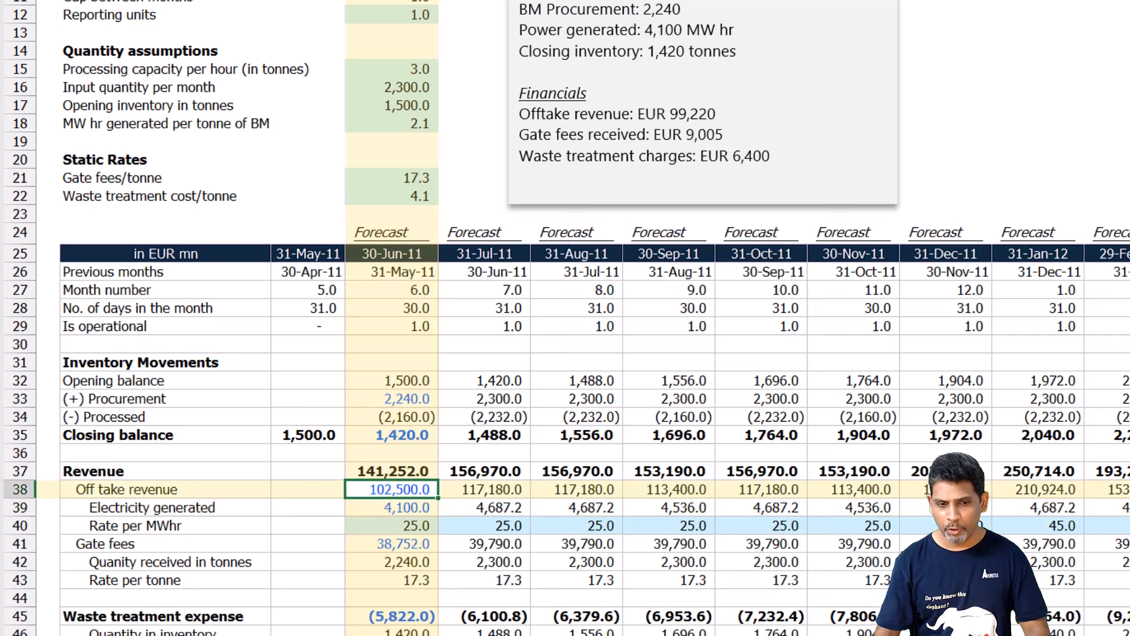
# Replace the 30-Jun-11 Off take revenue formula with the actual figure 99220.
pyautogui.press('F2')
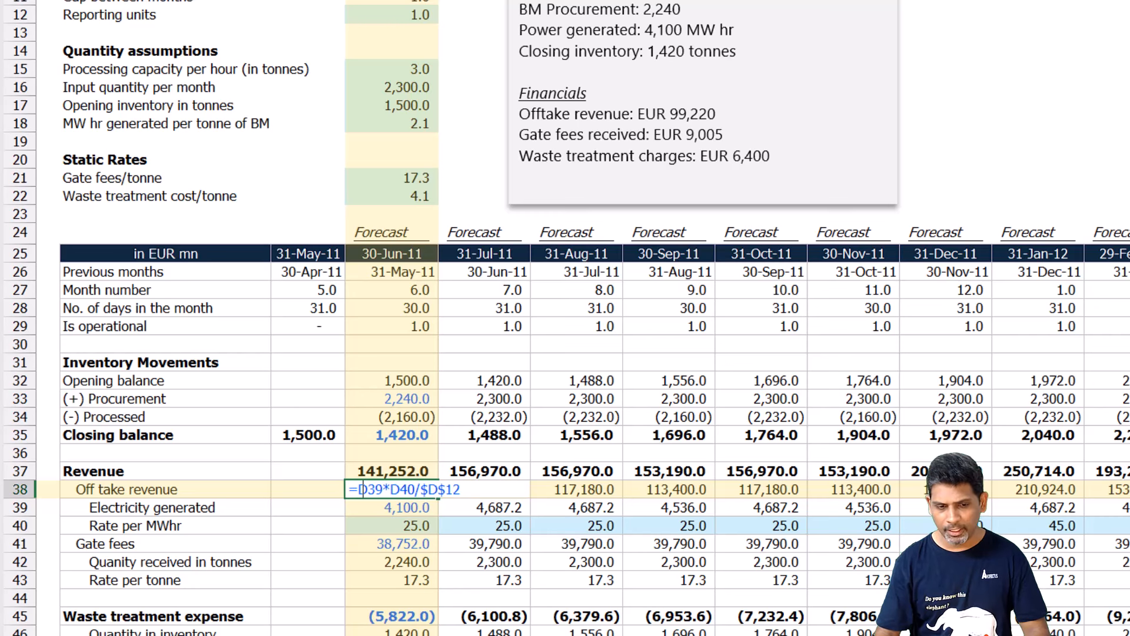
pyautogui.press('Escape')
pyautogui.write('99220')
pyautogui.press('Return')
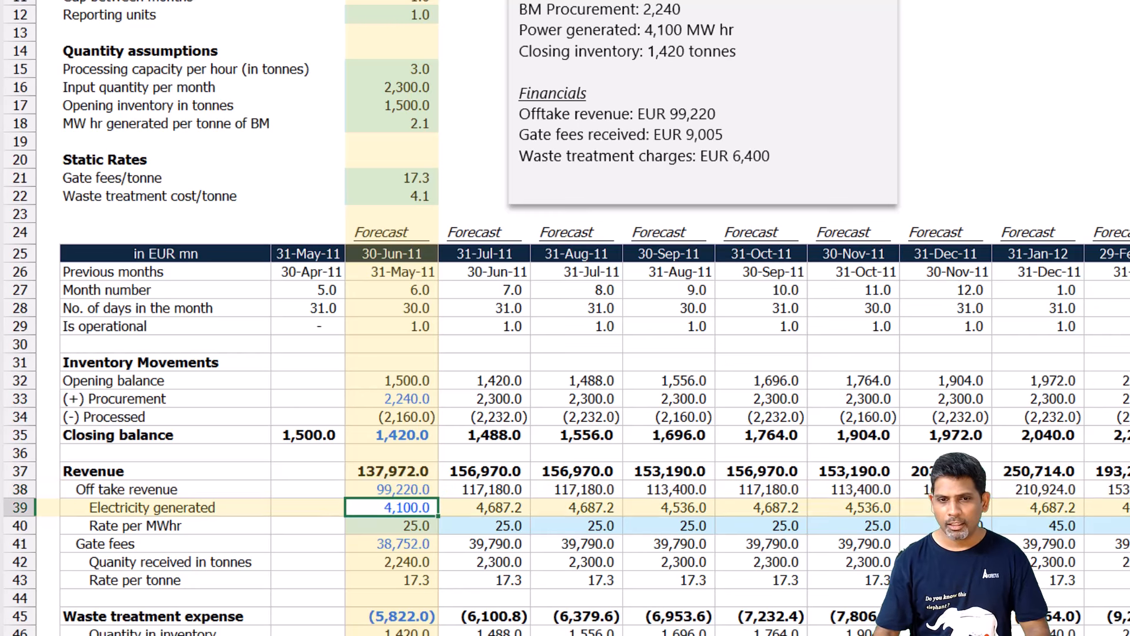
# Replace the 30-Jun-11 Gate fees formula with the actual figure 9005.
pyautogui.click(400, 561)
pyautogui.press('Up')
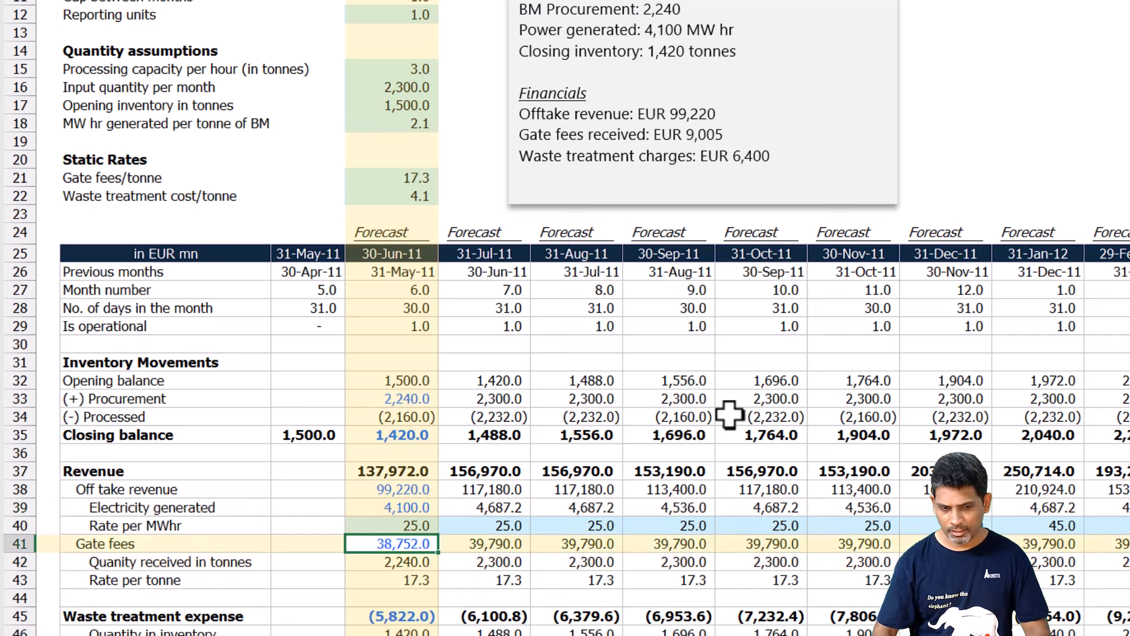
pyautogui.press('F2')
pyautogui.press('Escape')
pyautogui.write('9005')
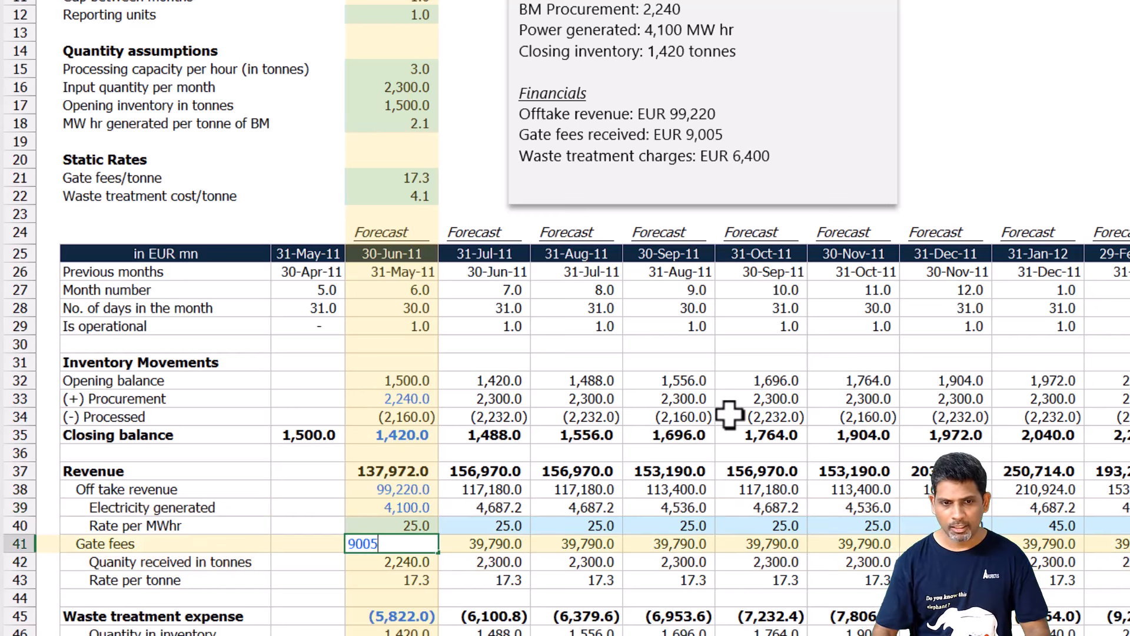
pyautogui.press('Return')
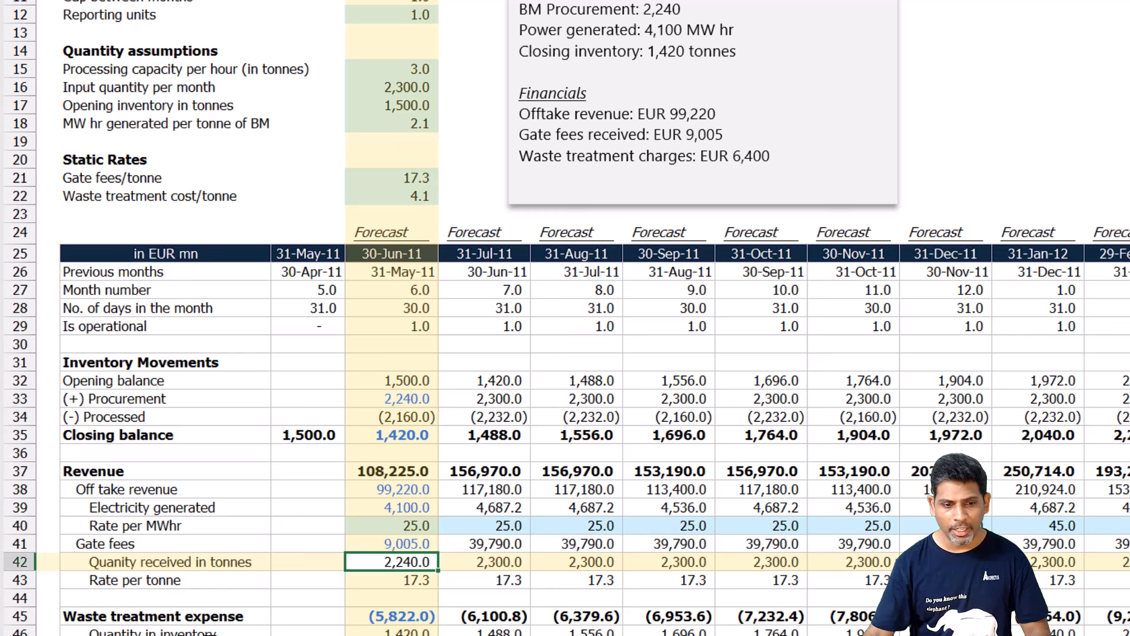
# Replace the 30-Jun-11 Waste treatment expense formula with the actual figure -6400.
pyautogui.click(373, 617)
pyautogui.write('-6400')
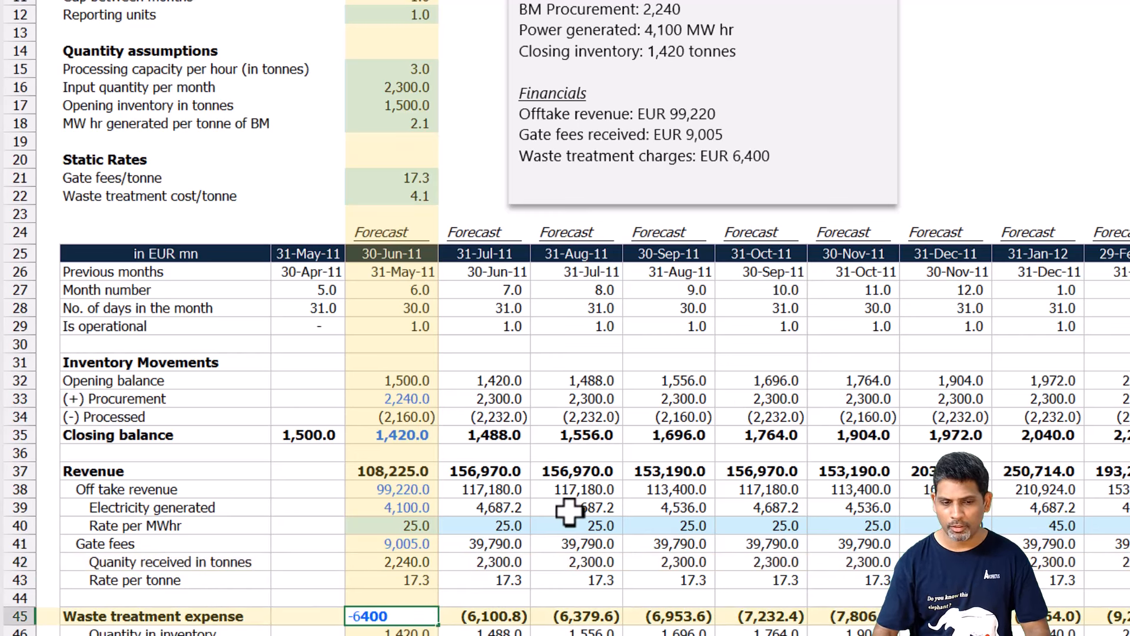
pyautogui.press('Return')
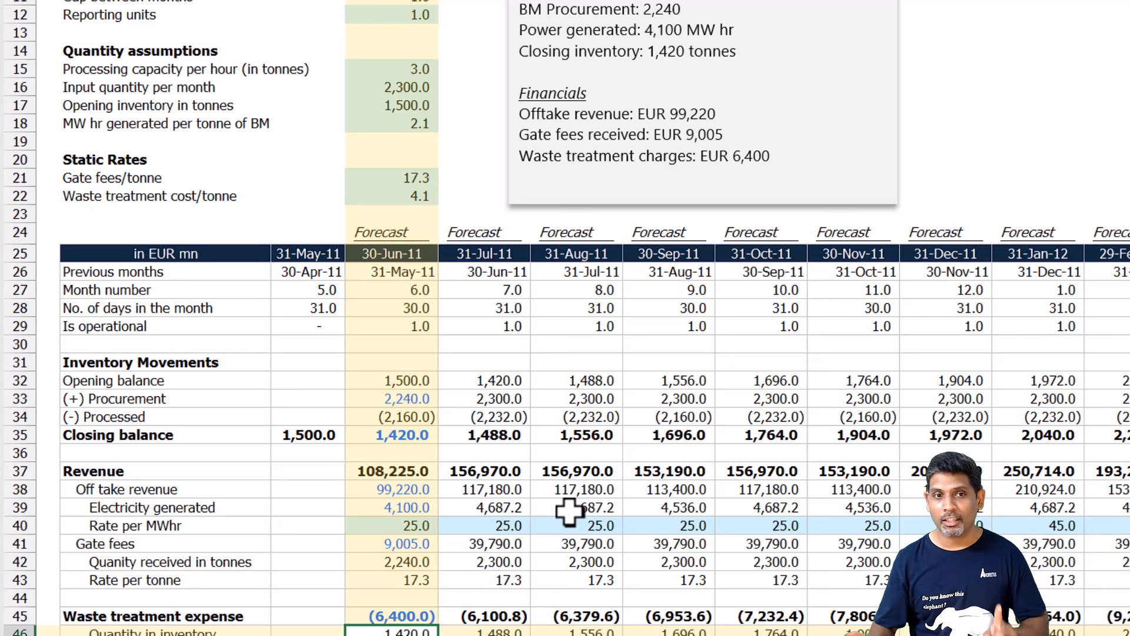
# Replace the 30-Jun-11 Processed formula with closing balance minus procurement minus opening balance, =D35-D33-D32.
pyautogui.click(391, 417)
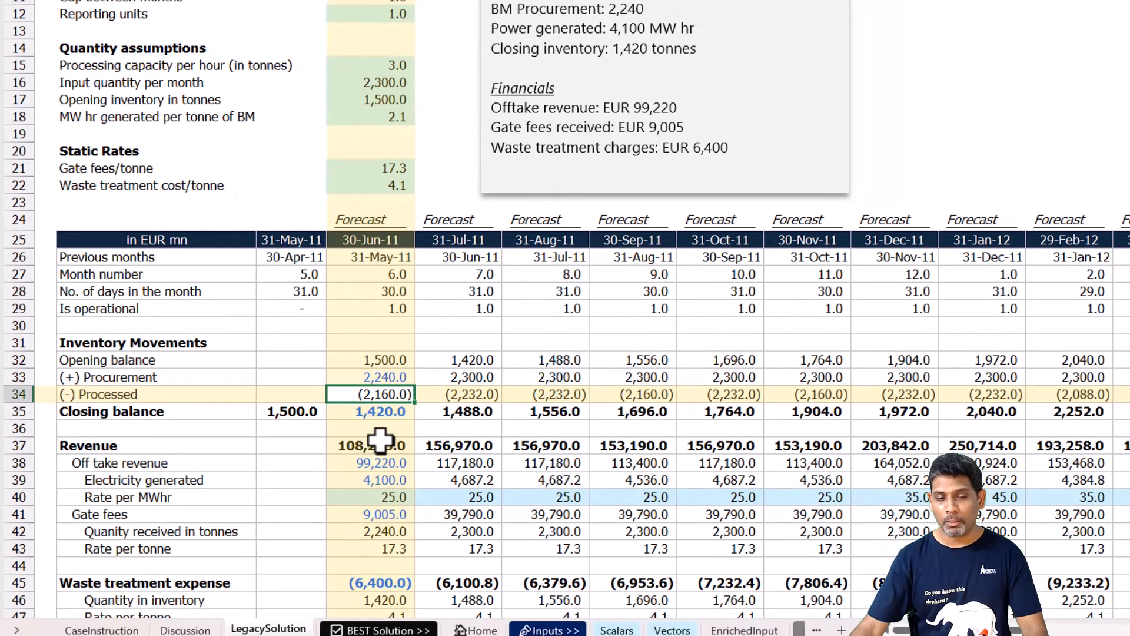
pyautogui.doubleClick(368, 395)
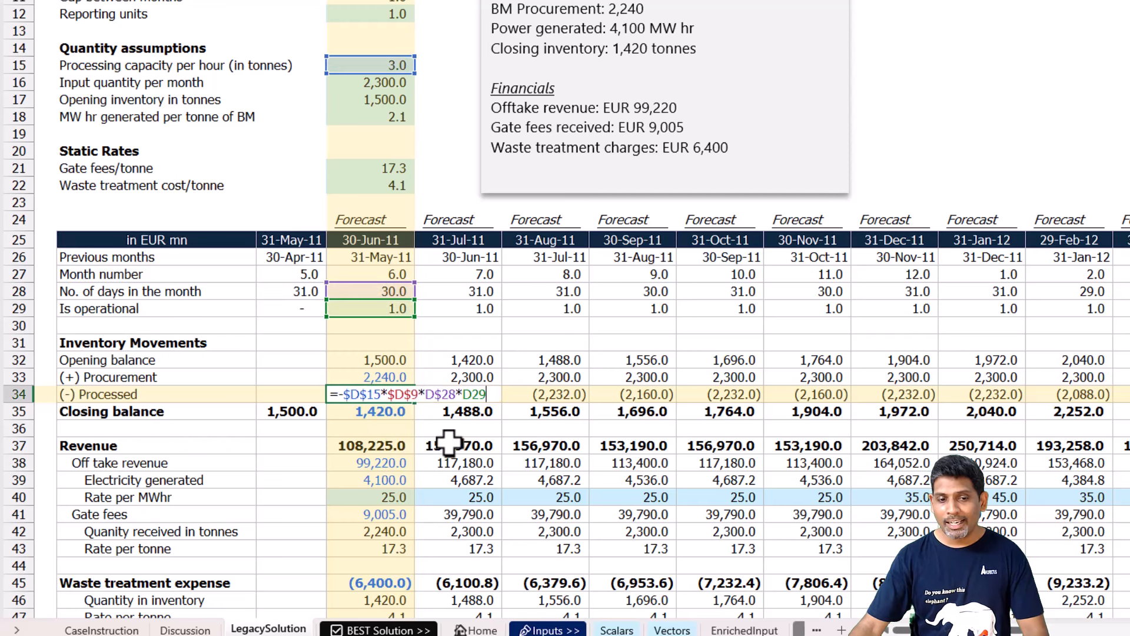
pyautogui.press('Escape')
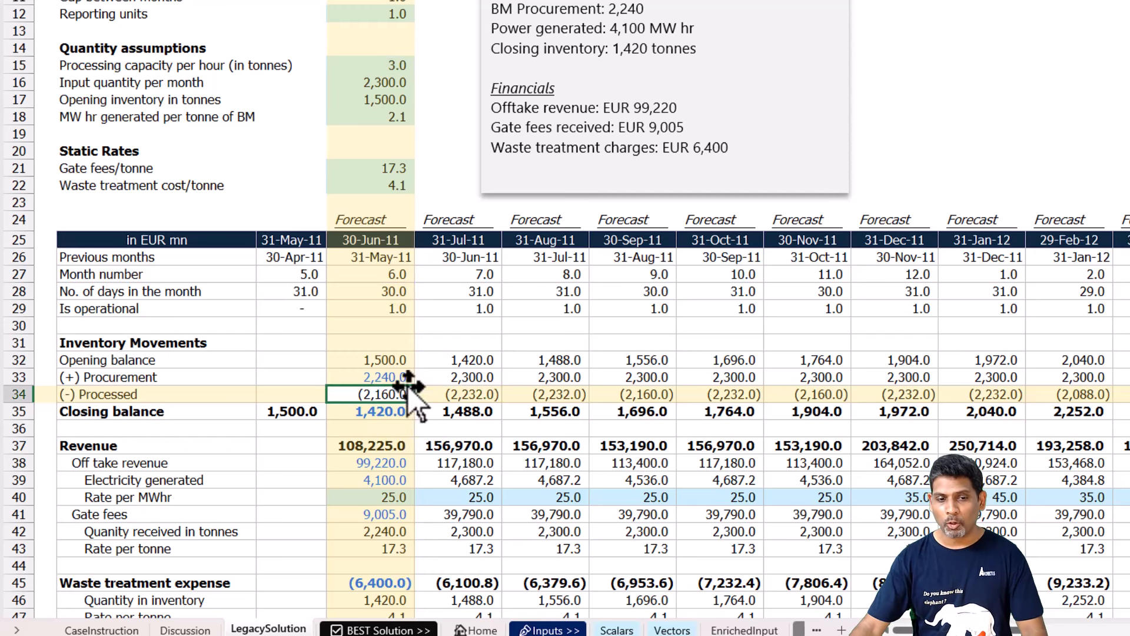
pyautogui.write('=')
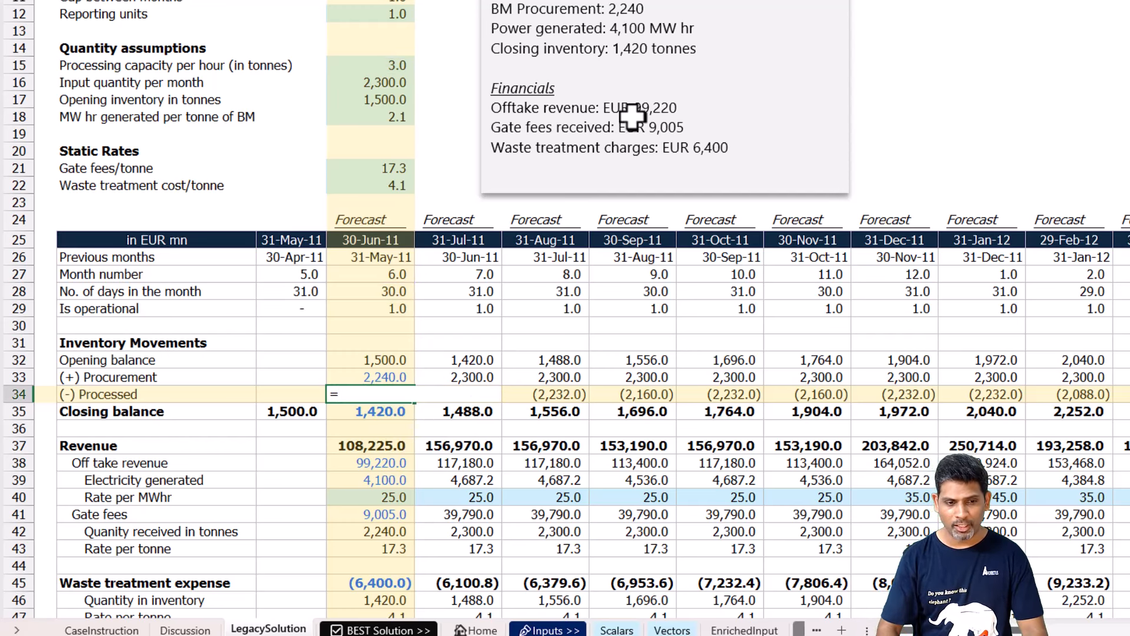
pyautogui.press('Down')
pyautogui.write('-')
pyautogui.press('Up')
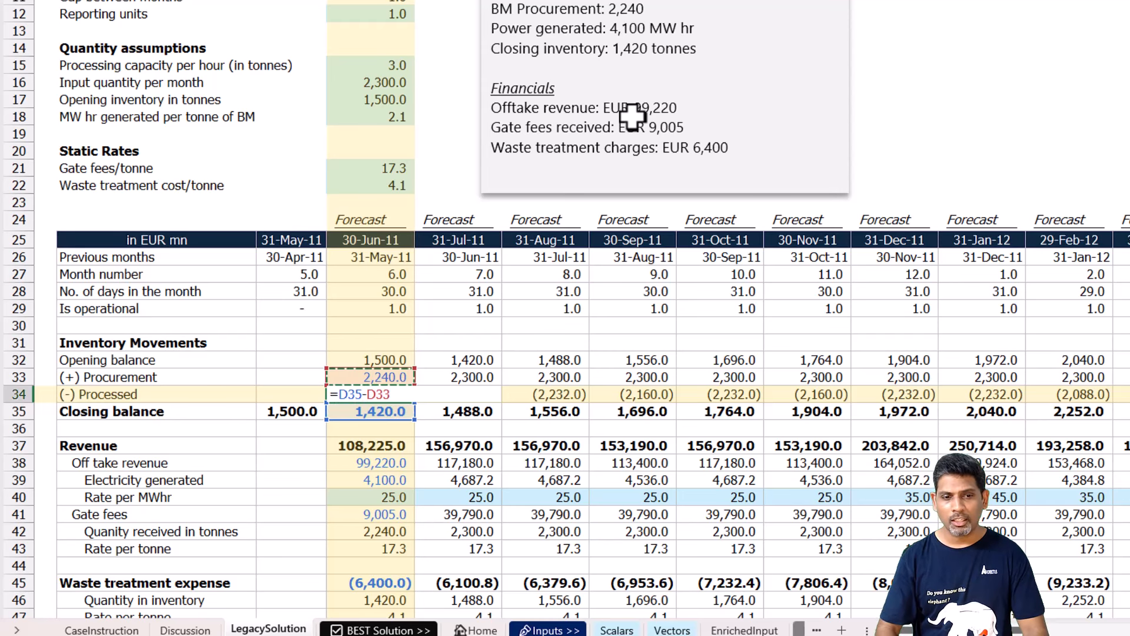
pyautogui.write('-')
pyautogui.press('Up')
pyautogui.press('Up')
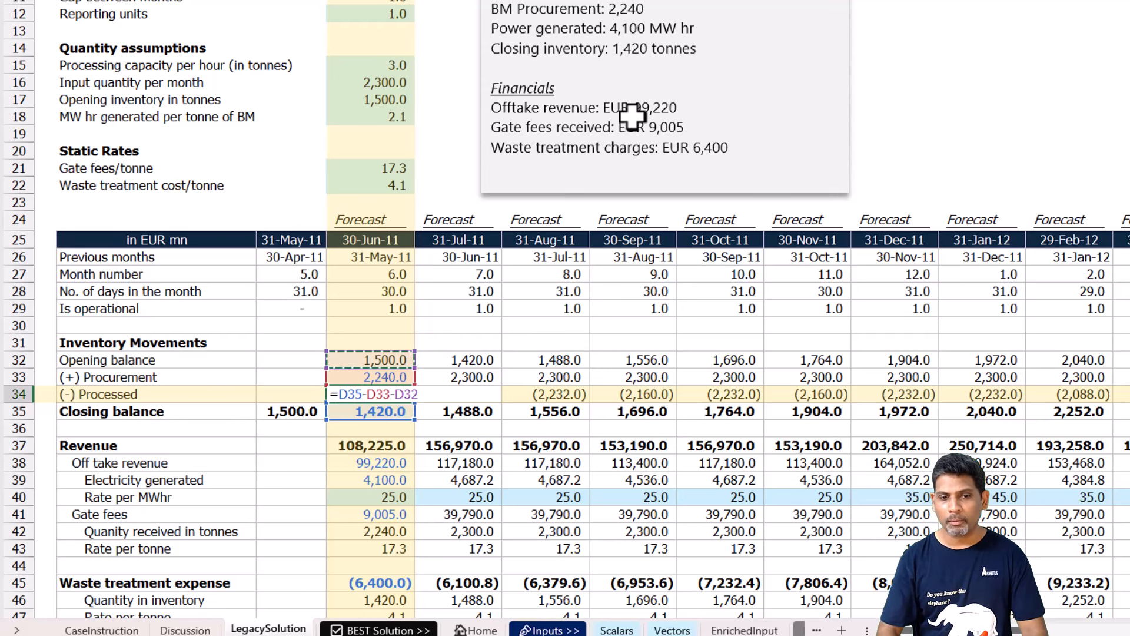
pyautogui.press('Return')
pyautogui.press('Up')
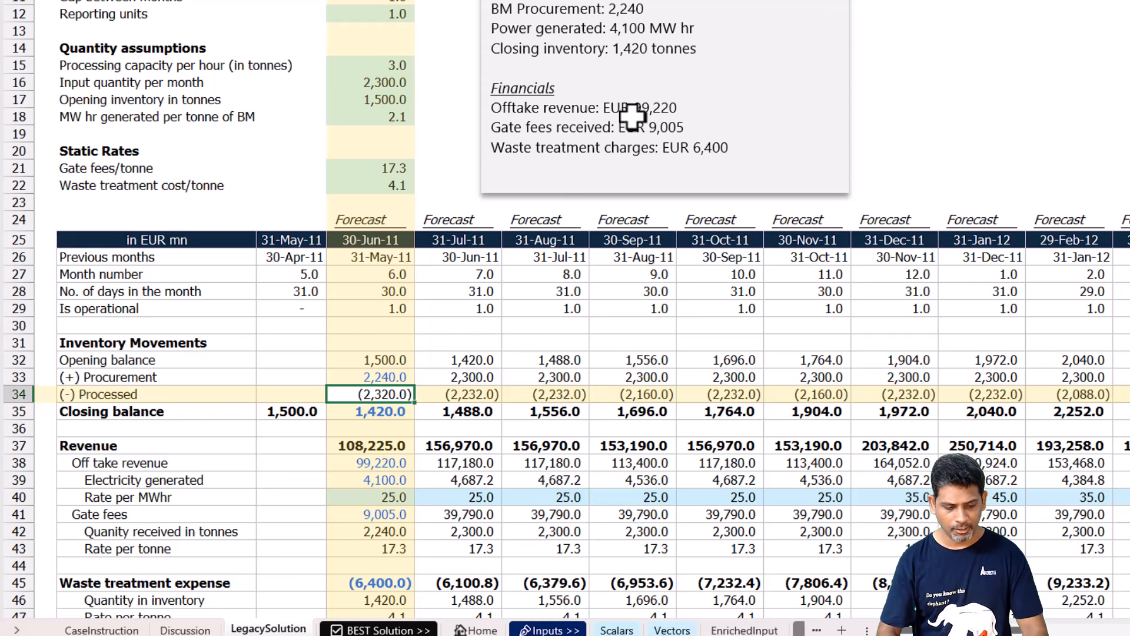
# Remove the fill colour from the 30-Jun-11 Rate per MWhr cell.
pyautogui.press('Down')
pyautogui.press('Down')
pyautogui.press('Down')
pyautogui.press('Down')
pyautogui.press('Down')
pyautogui.press('Down')
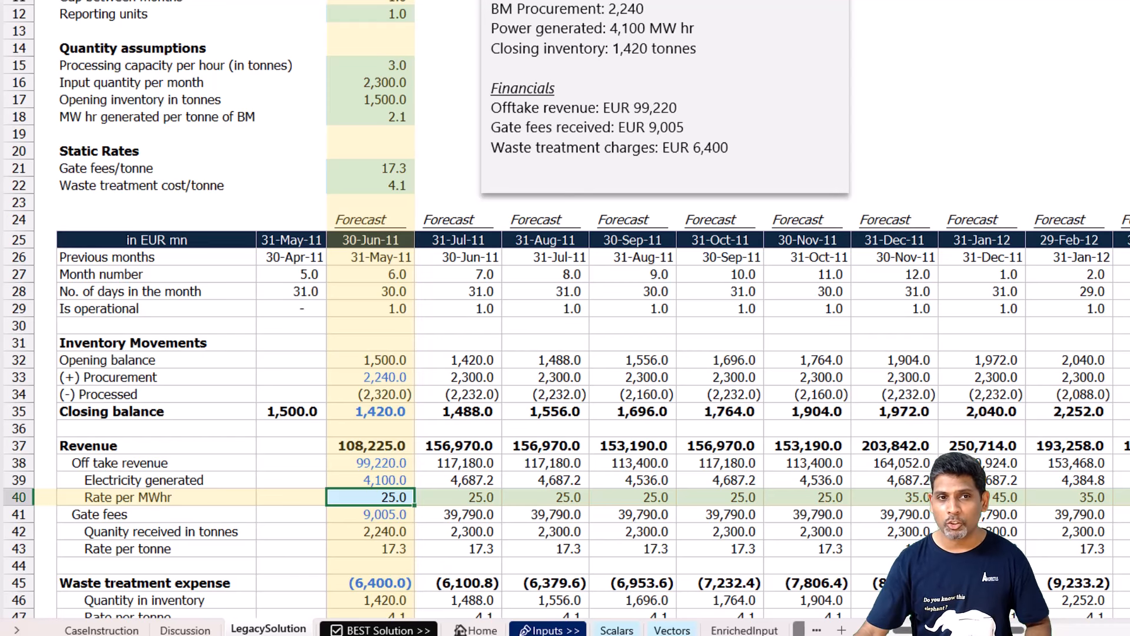
pyautogui.click(306, 1)
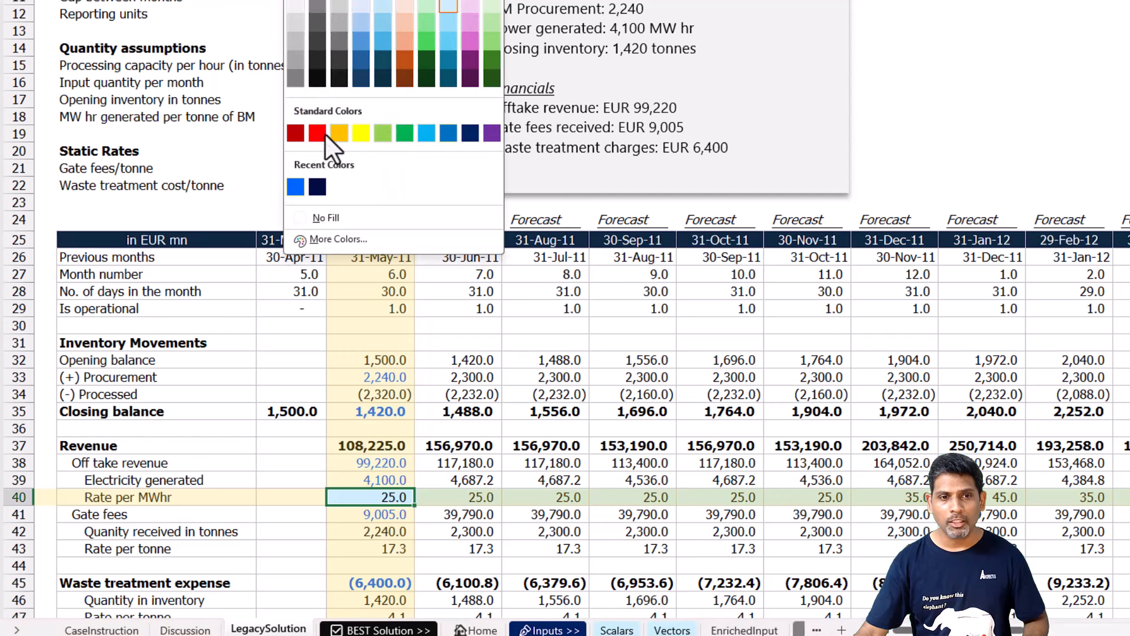
pyautogui.click(344, 216)
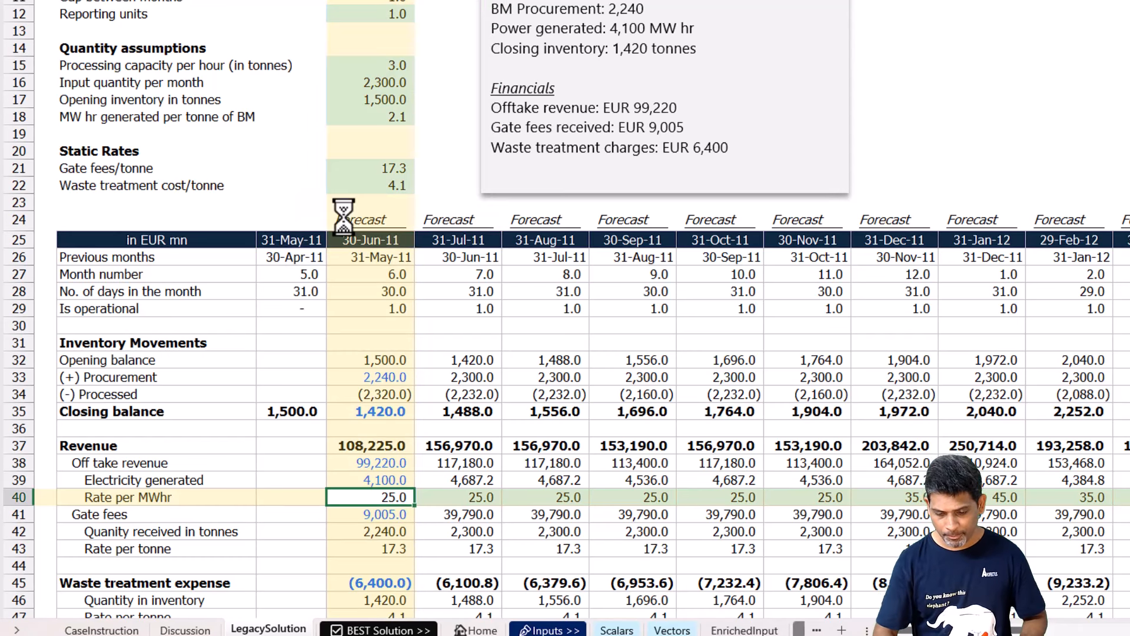
# Calculate the 30-Jun-11 Rate per MWhr as off take revenue divided by electricity generated, =D38/D39.
pyautogui.write('=')
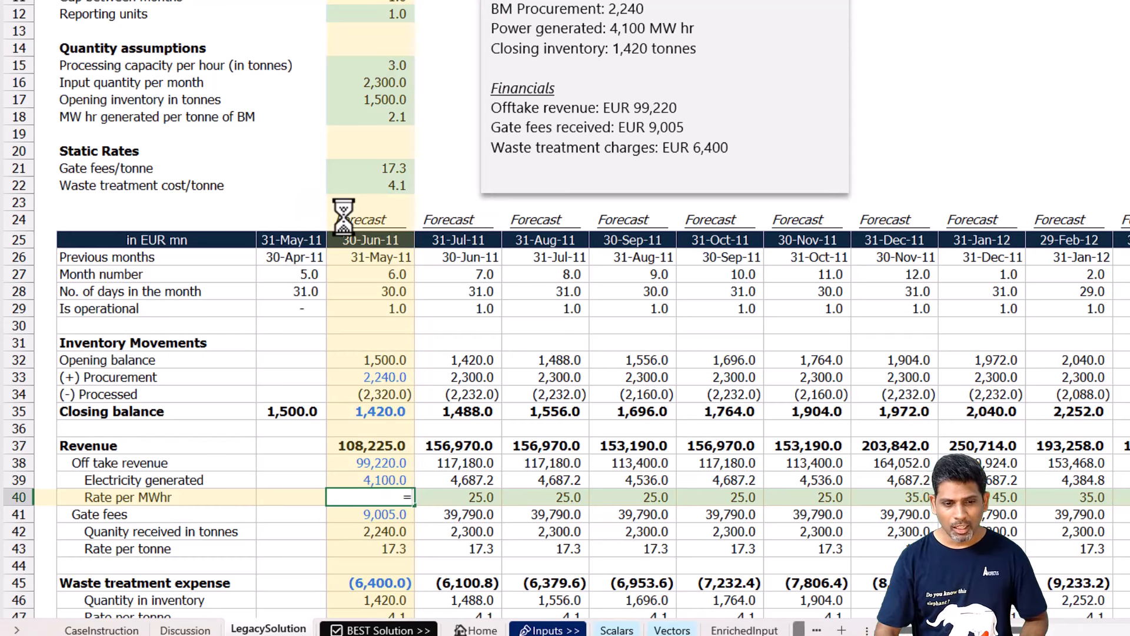
pyautogui.press('Up')
pyautogui.press('Up')
pyautogui.write('/')
pyautogui.press('Up')
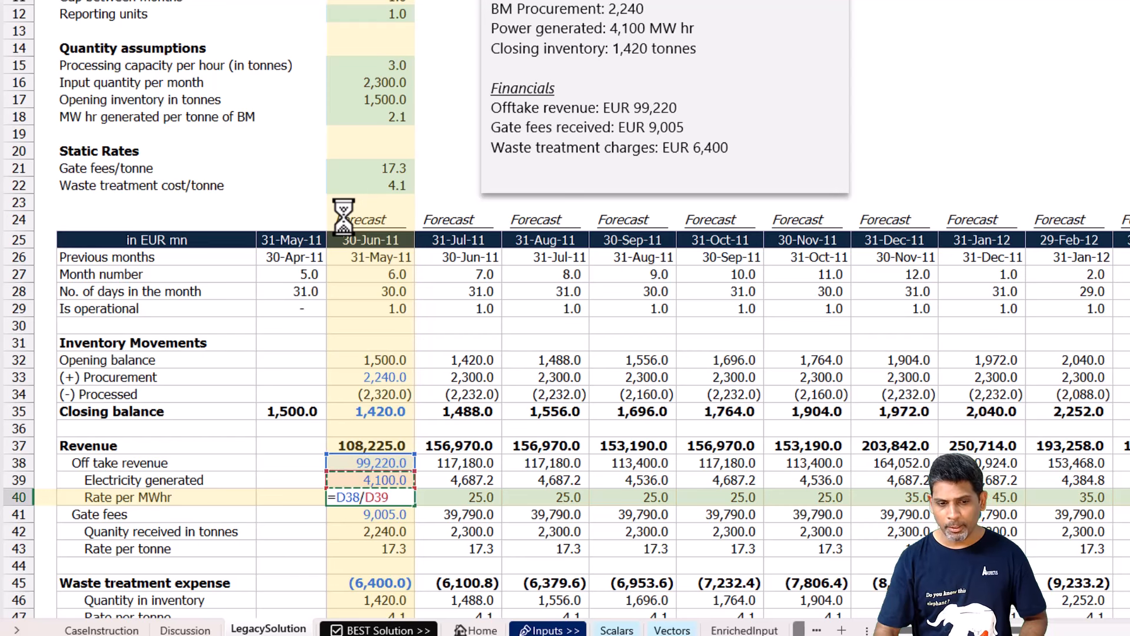
pyautogui.press('Return')
# Copy the 30-Jun-11 Rate per MWhr formula into the Rate per tonne cells under Gate fees and Waste treatment expense.
pyautogui.press('Up')
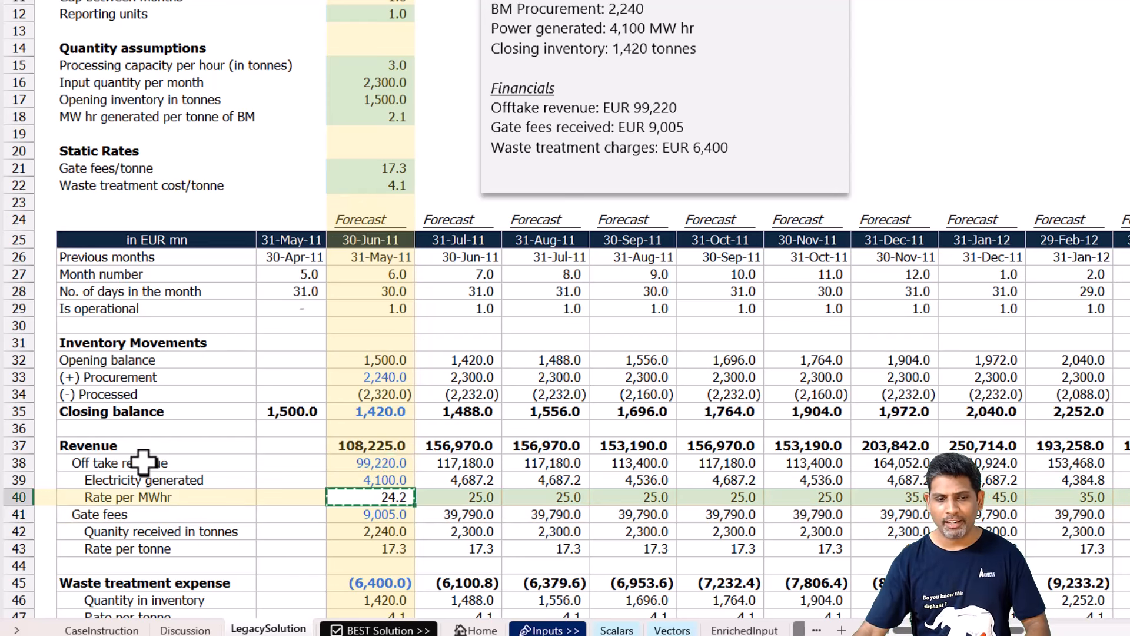
pyautogui.click(382, 548)
pyautogui.hotkey('ctrl', 'v')
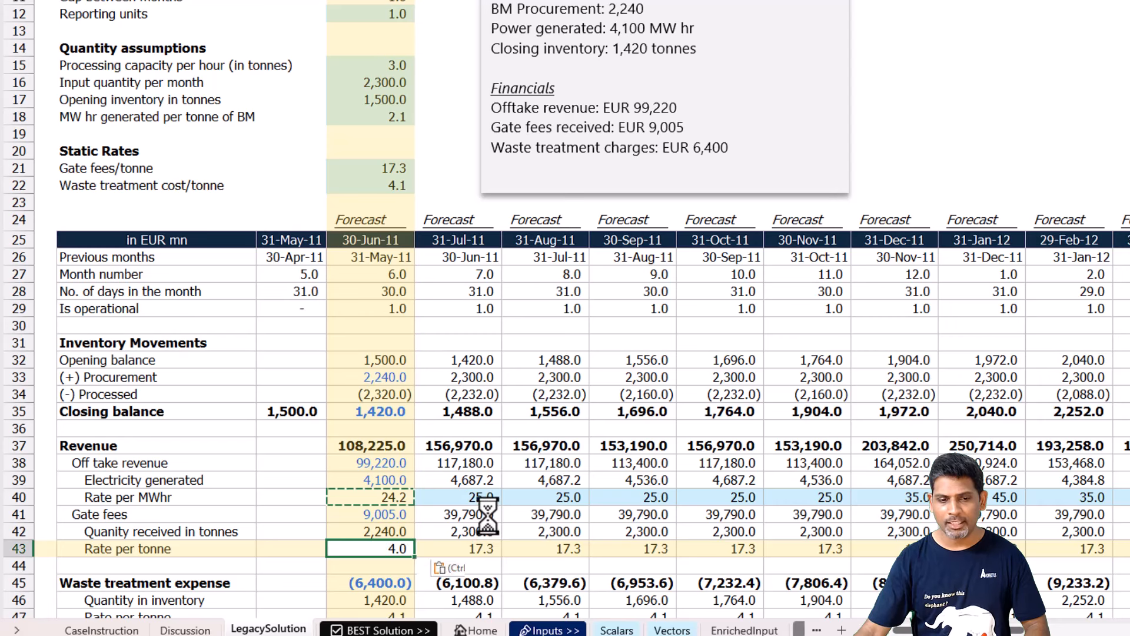
pyautogui.scroll(-3, 487, 518)
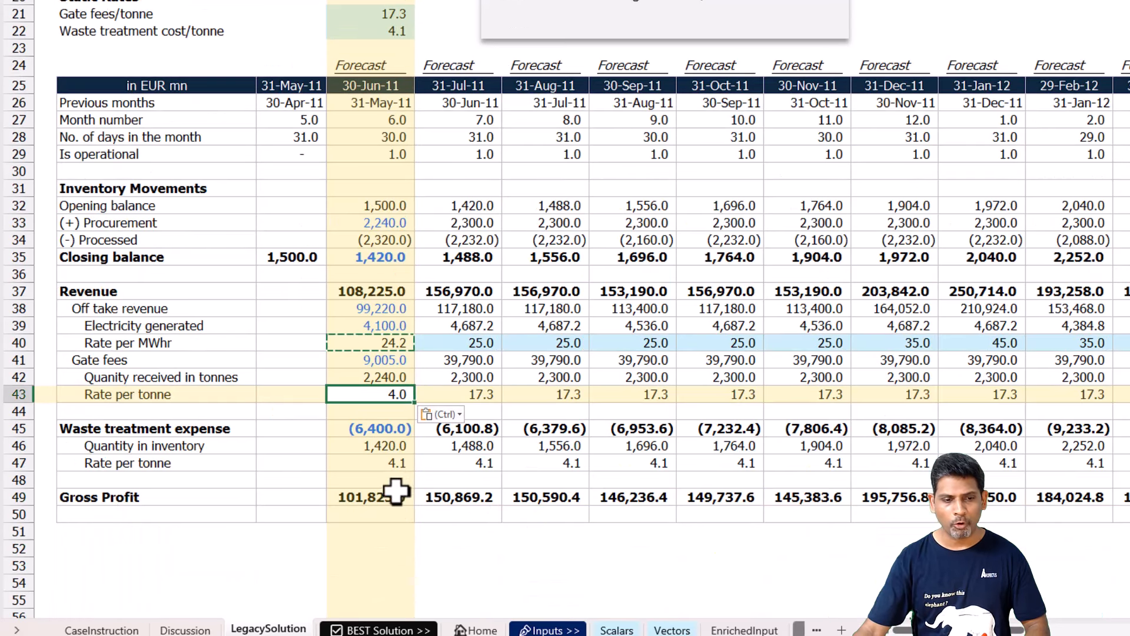
pyautogui.click(384, 463)
pyautogui.hotkey('ctrl', 'v')
pyautogui.click(361, 392)
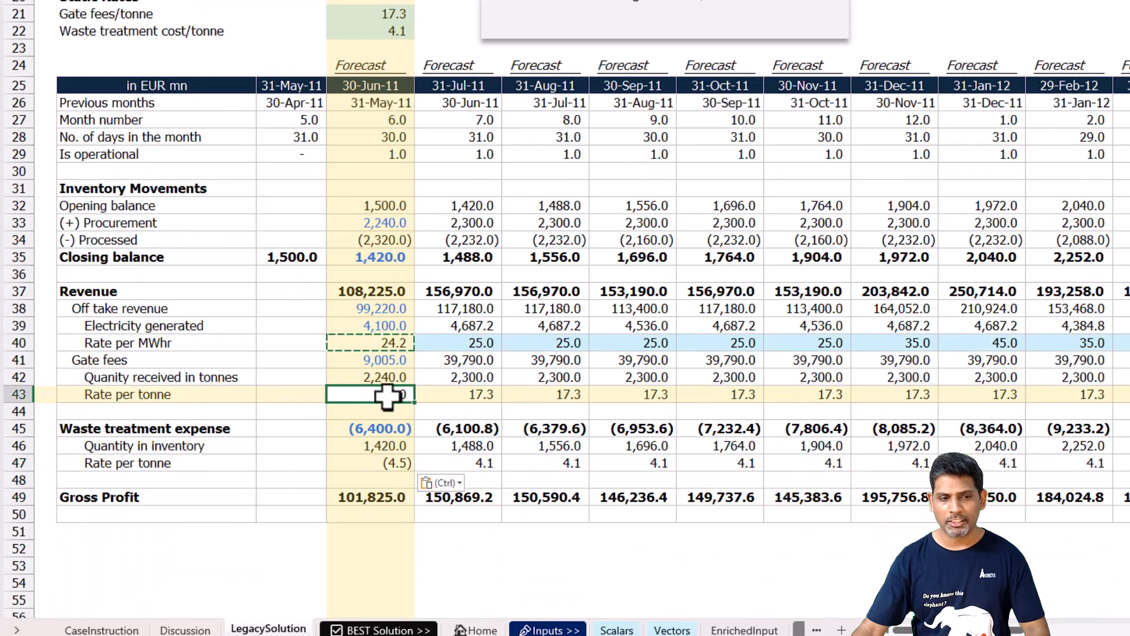
pyautogui.press('F2')
pyautogui.press('Escape')
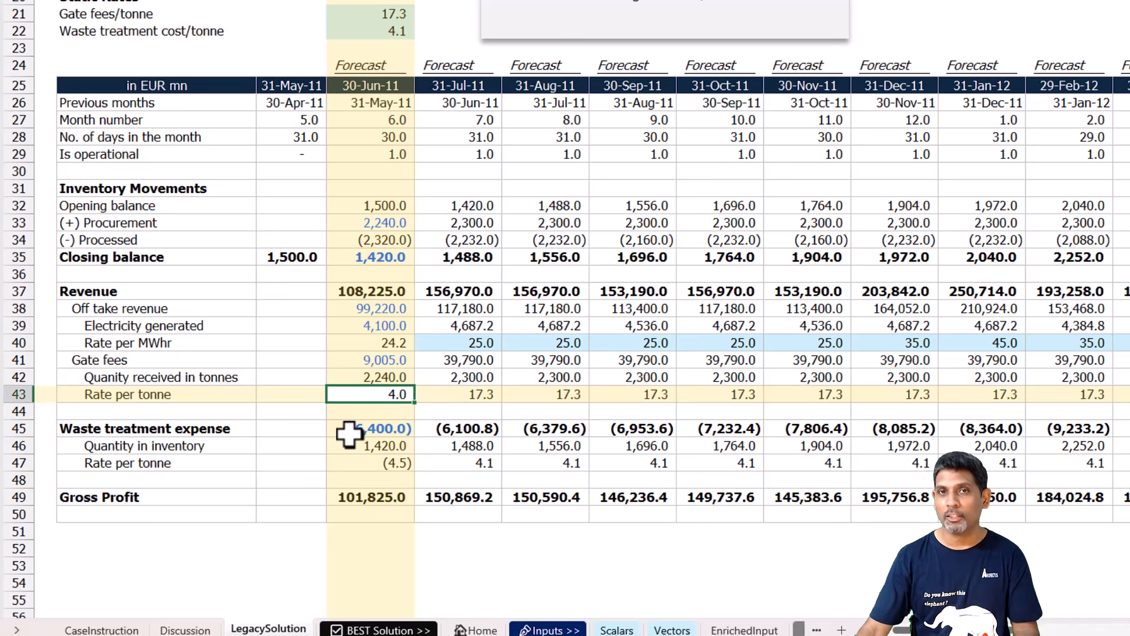
# Change the label above the 30-Jun-11 column to Actuals.
pyautogui.click(379, 66)
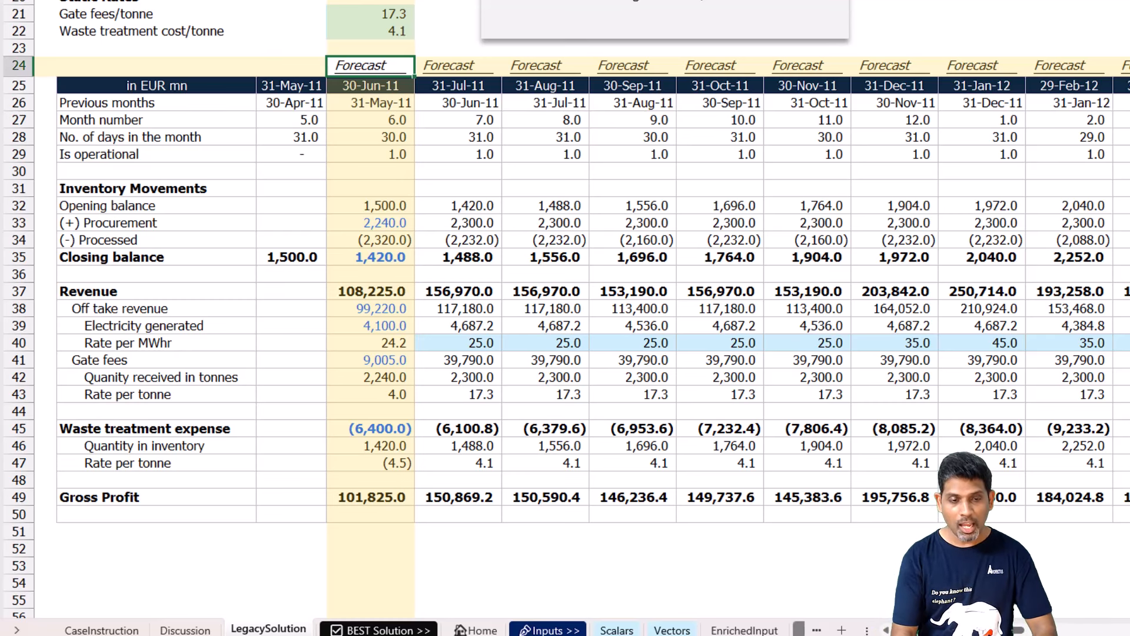
pyautogui.write('Actuals')
pyautogui.press('Return')
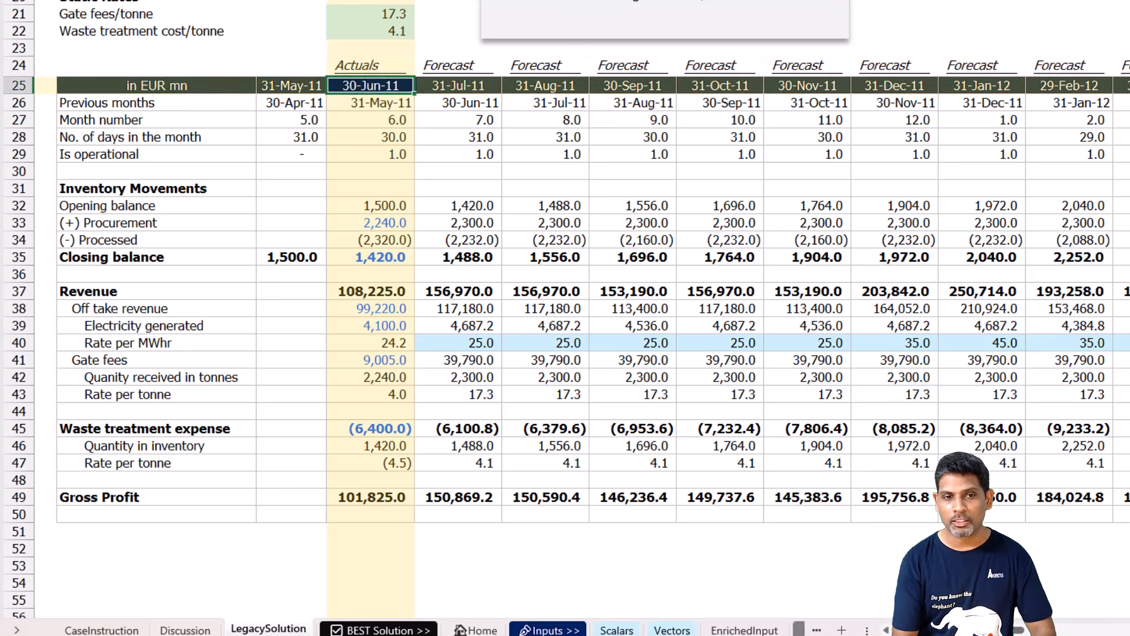
pyautogui.press('Up')
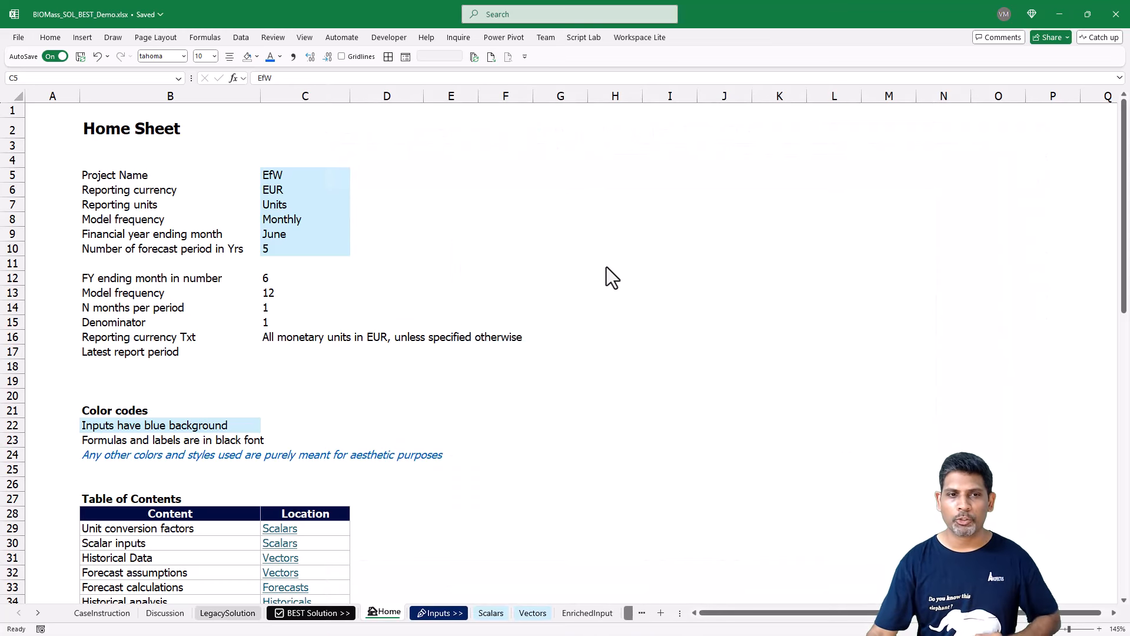
# Review the block of blue project inputs on the Home sheet, from Project Name to Number of forecast period in Yrs.
pyautogui.hotkey('ctrl', 'shift', 'Down')
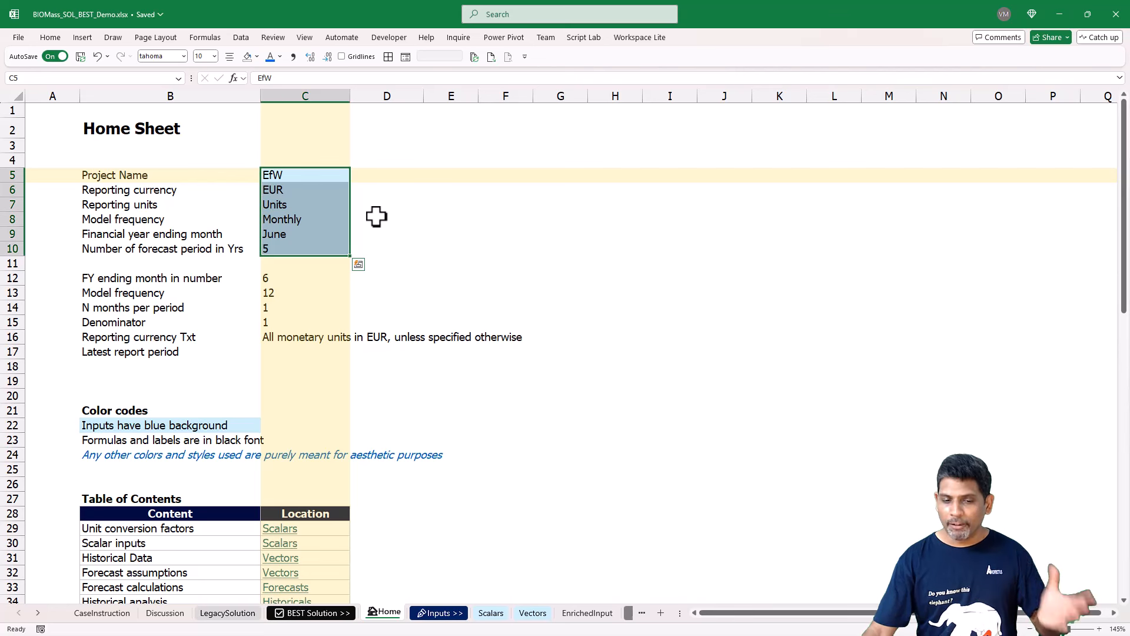
pyautogui.click(398, 262)
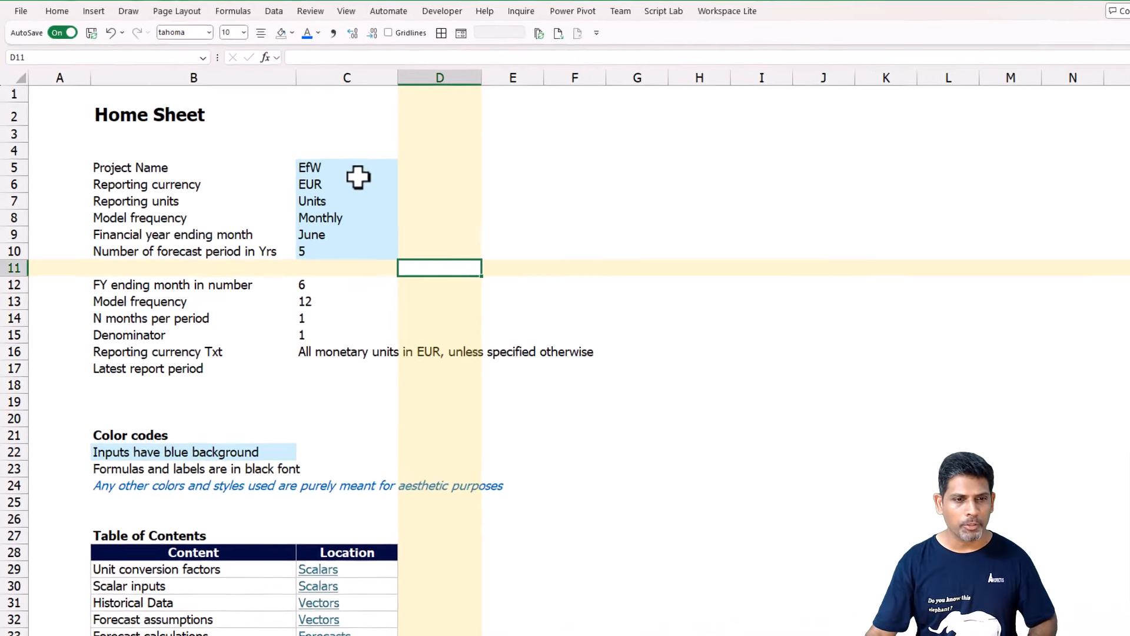
pyautogui.moveTo(311, 172); pyautogui.dragTo(307, 244)
pyautogui.moveTo(418, 251); pyautogui.dragTo(417, 246)
pyautogui.click(417, 158)
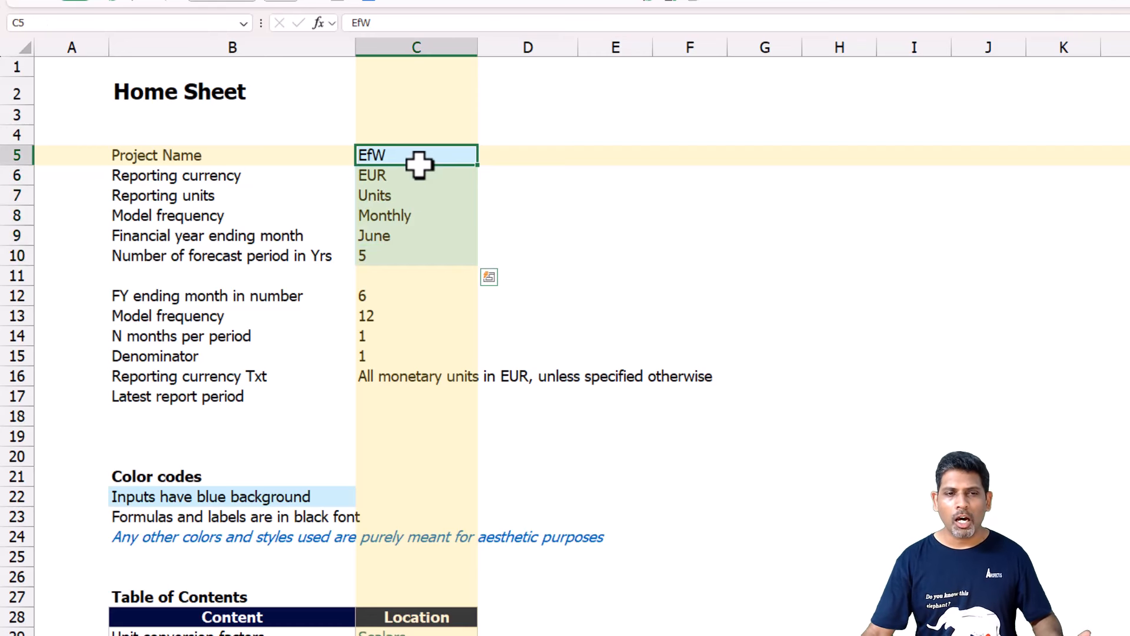
# Check the available options for Reporting units and Model frequency without changing the selections.
pyautogui.click(420, 189)
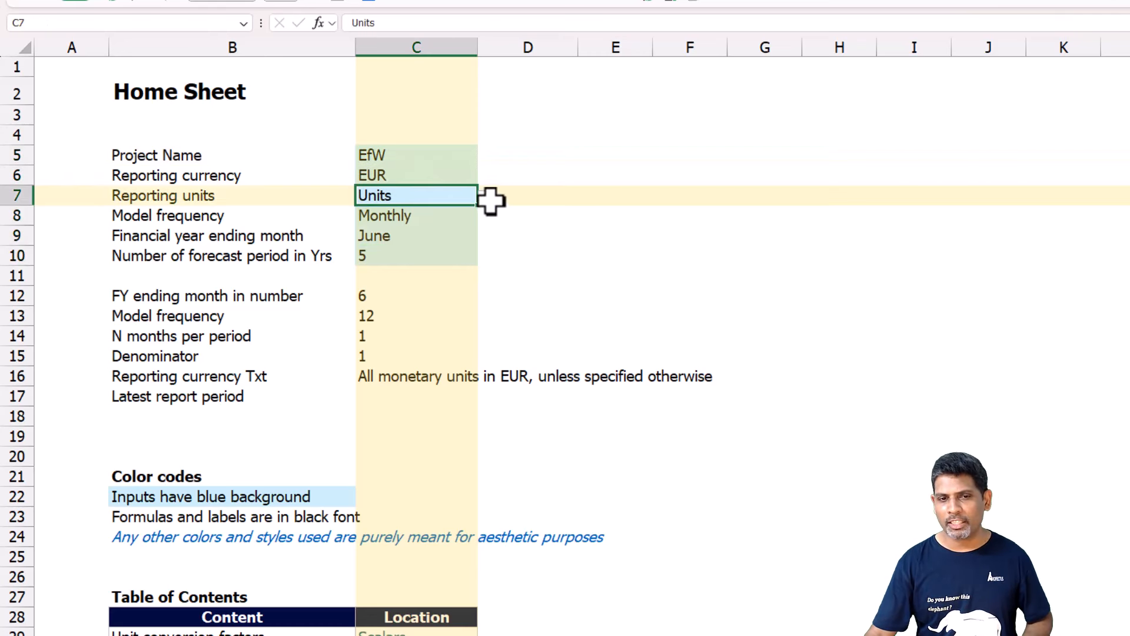
pyautogui.click(487, 200)
pyautogui.click(472, 200)
pyautogui.click(484, 198)
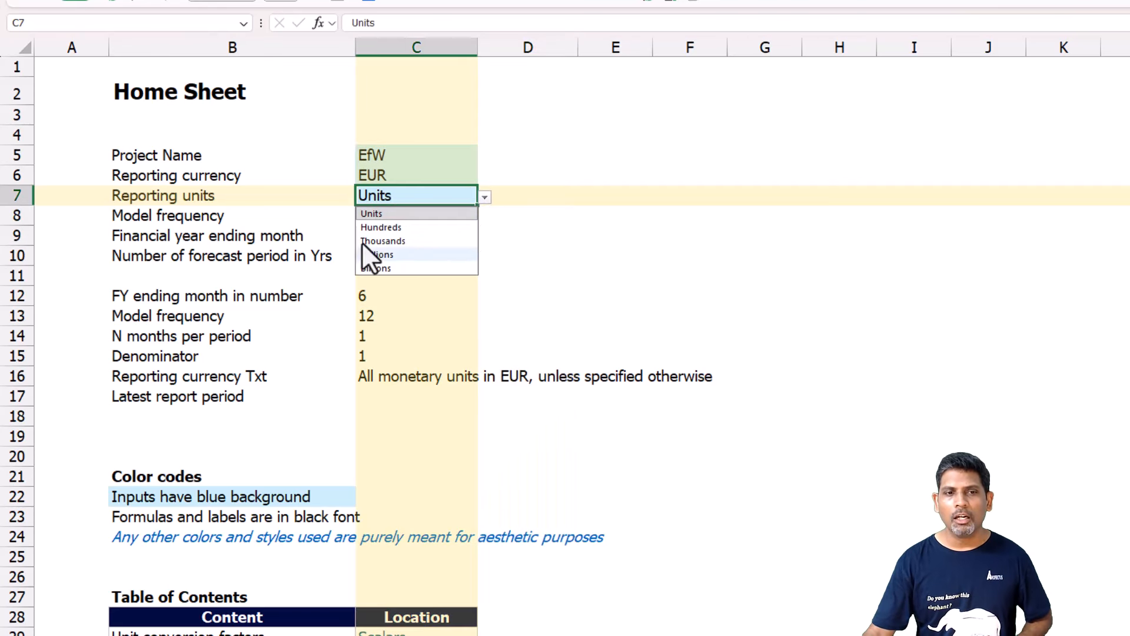
pyautogui.click(340, 173)
pyautogui.click(391, 217)
pyautogui.click(484, 222)
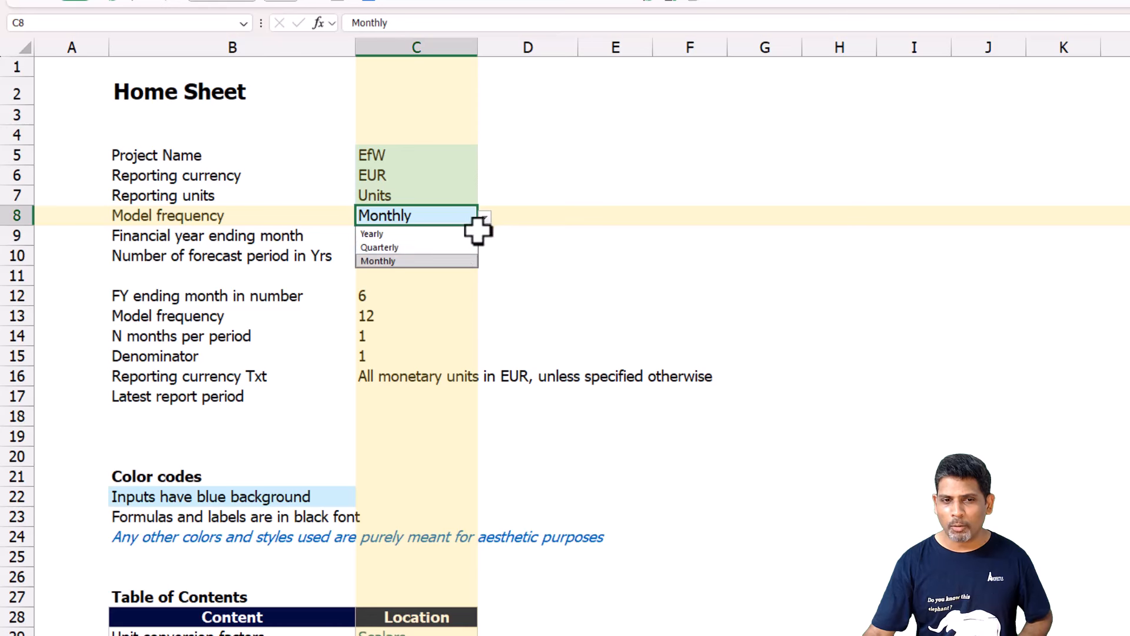
pyautogui.click(442, 158)
# Check the month options available for Financial year ending month, keeping June selected.
pyautogui.click(411, 236)
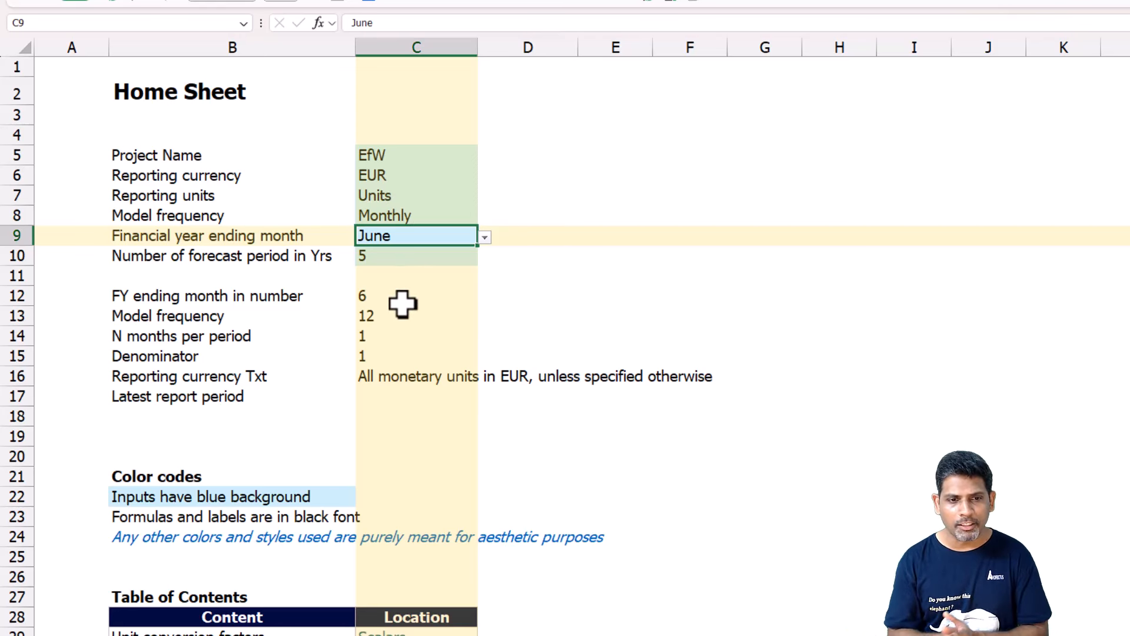
pyautogui.click(207, 235)
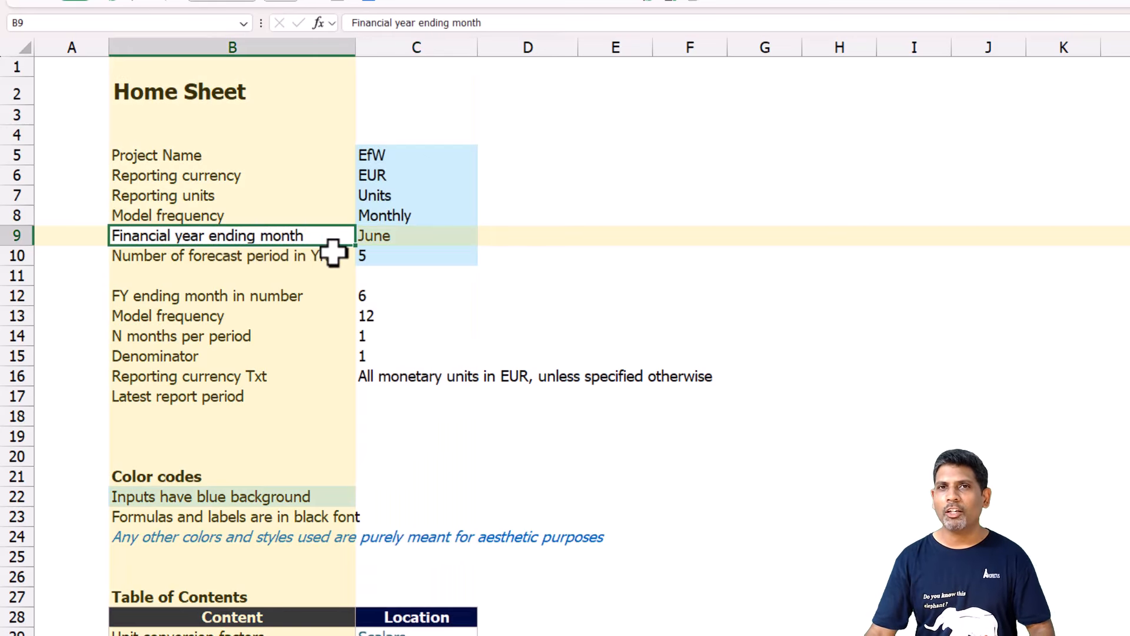
pyautogui.click(385, 238)
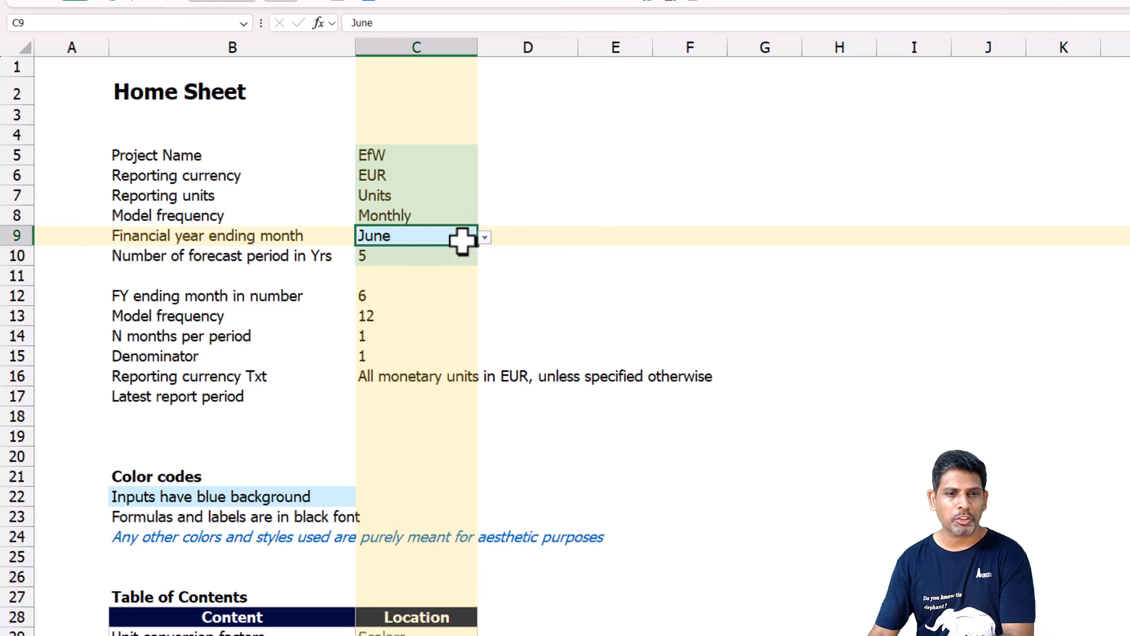
pyautogui.click(484, 236)
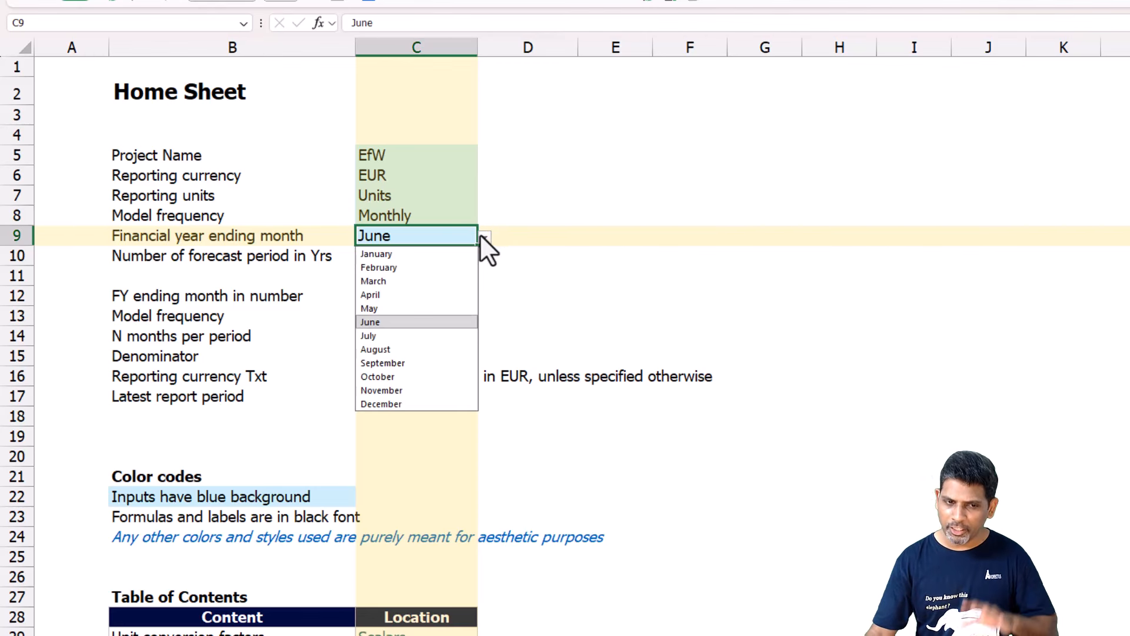
pyautogui.click(516, 293)
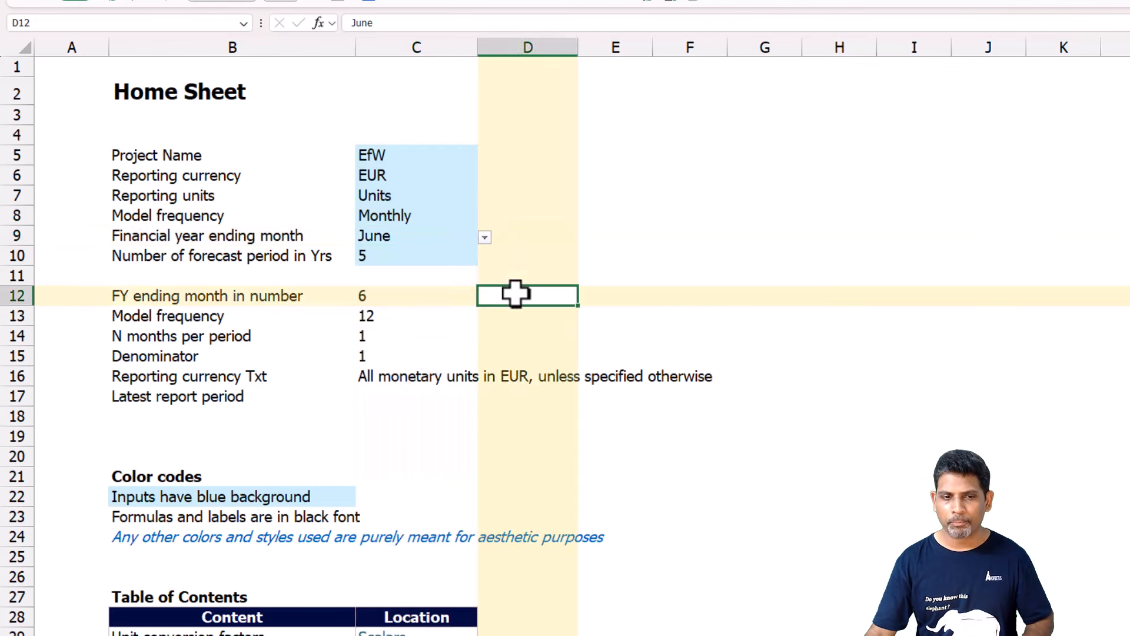
# Inspect the formula behind FY ending month in number, leaving it unchanged.
pyautogui.click(407, 299)
pyautogui.press('F2')
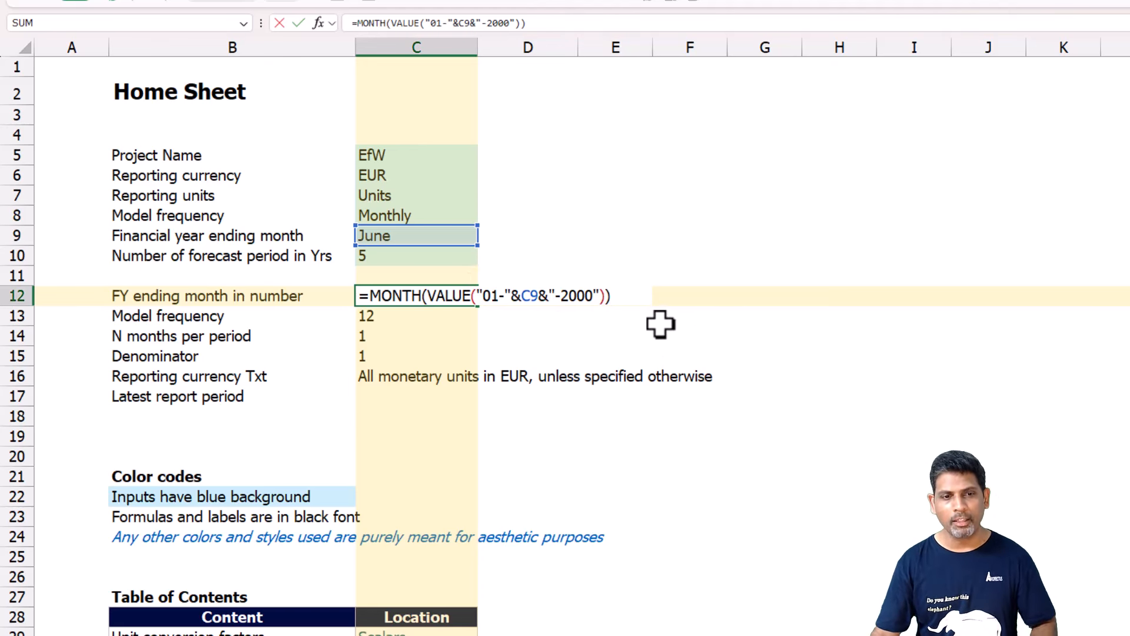
pyautogui.press('Escape')
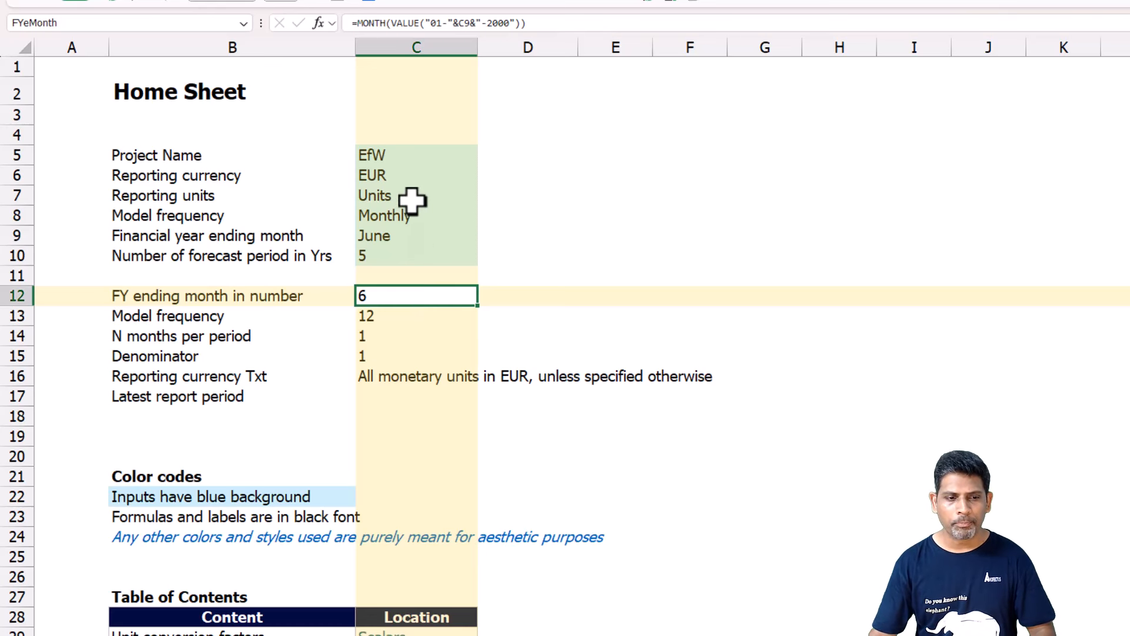
# Compare the Home sheet's project inputs with the values derived from them, inspecting the lookup formulas behind Denominator and the numeric Model frequency.
pyautogui.click(386, 217)
pyautogui.click(387, 257)
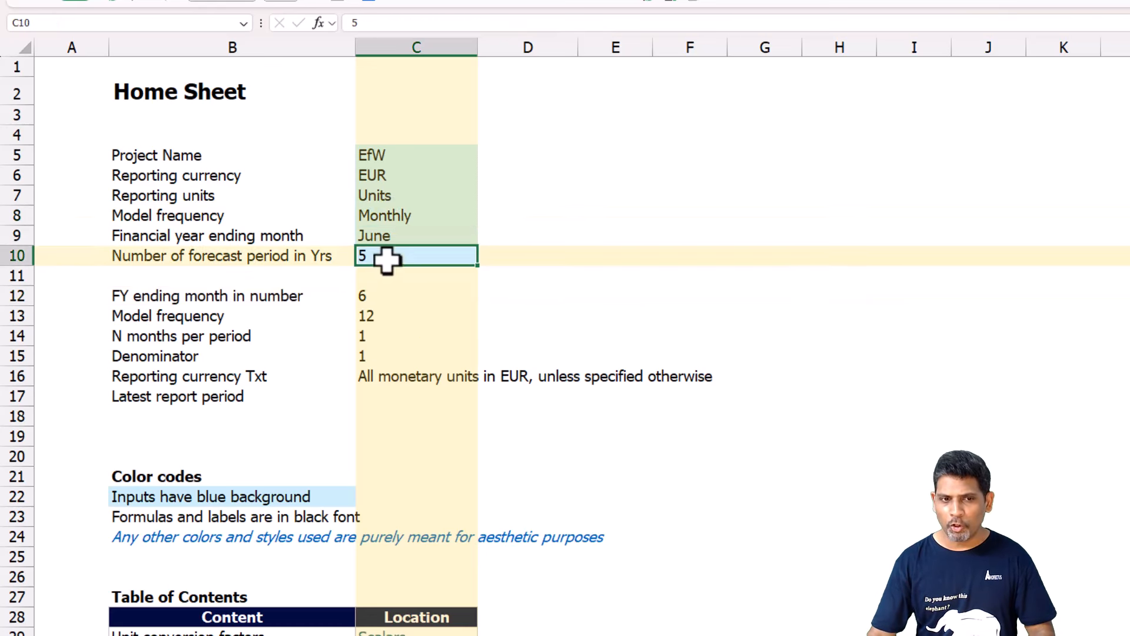
pyautogui.click(390, 181)
pyautogui.click(382, 301)
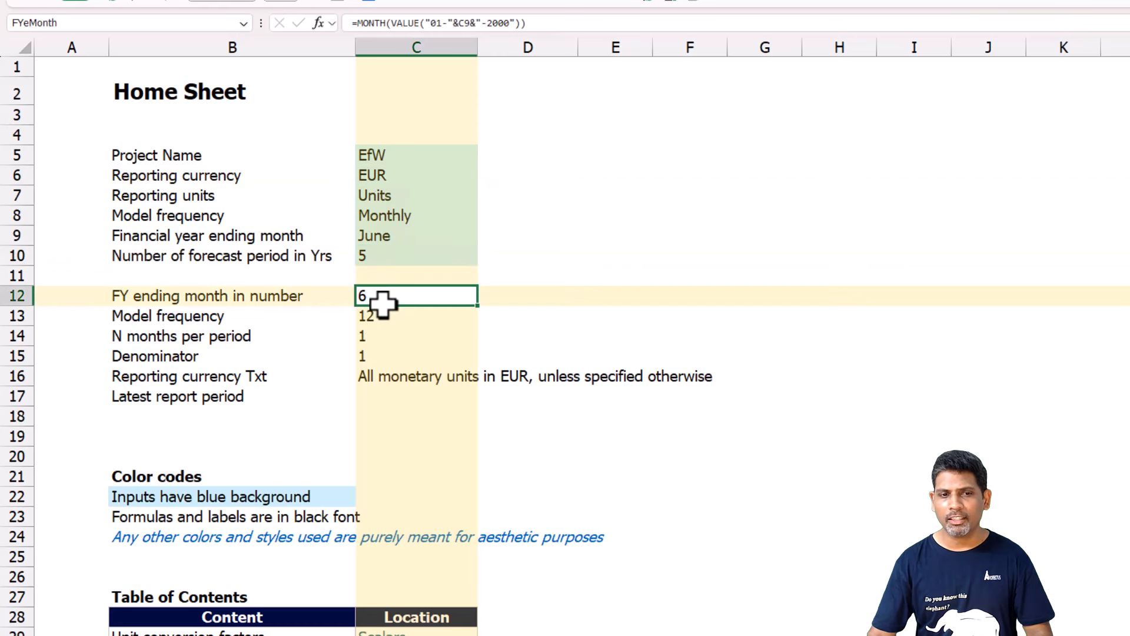
pyautogui.click(405, 213)
pyautogui.click(383, 302)
pyautogui.click(380, 356)
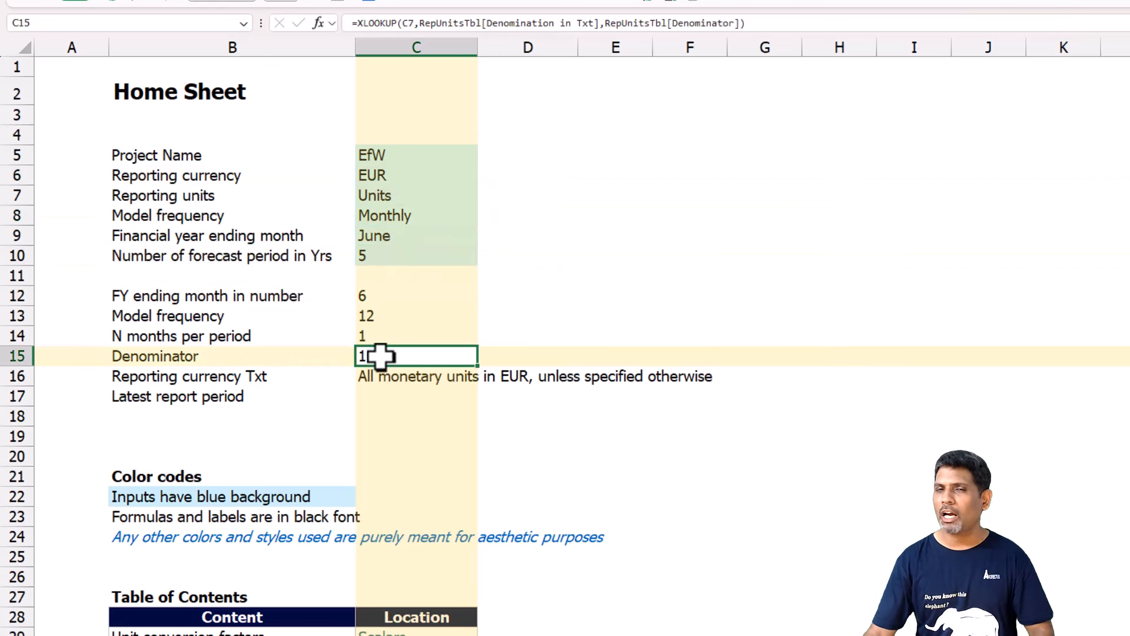
pyautogui.click(409, 315)
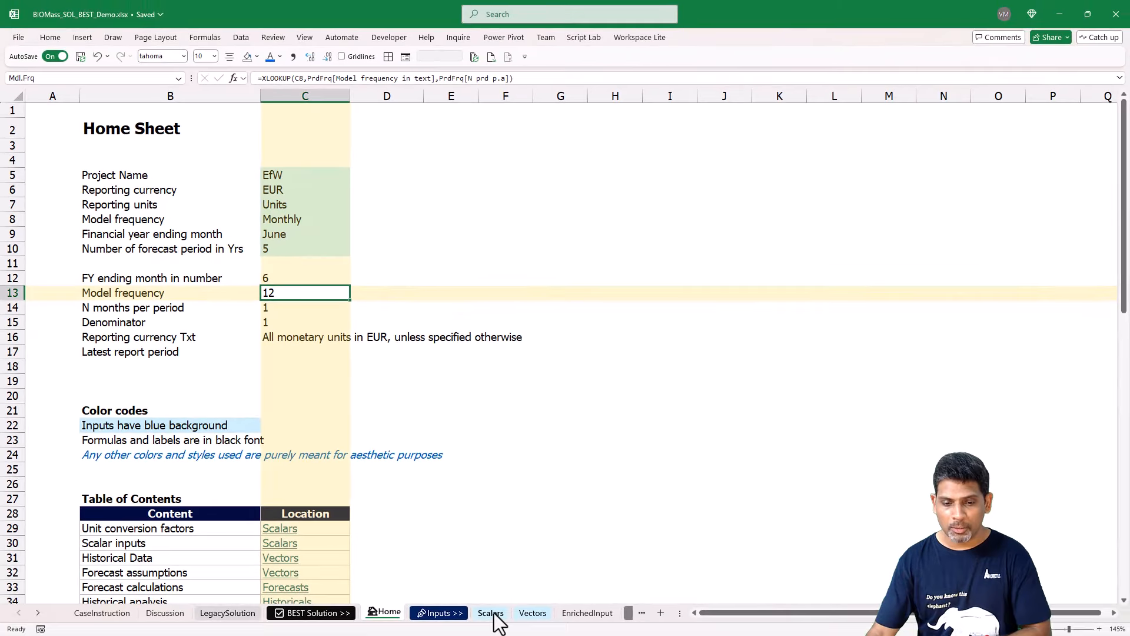
# Open the Scalars sheet and review the plant capacity and operations inputs from Operation start date of the plant to Operating hrs per day.
pyautogui.click(491, 612)
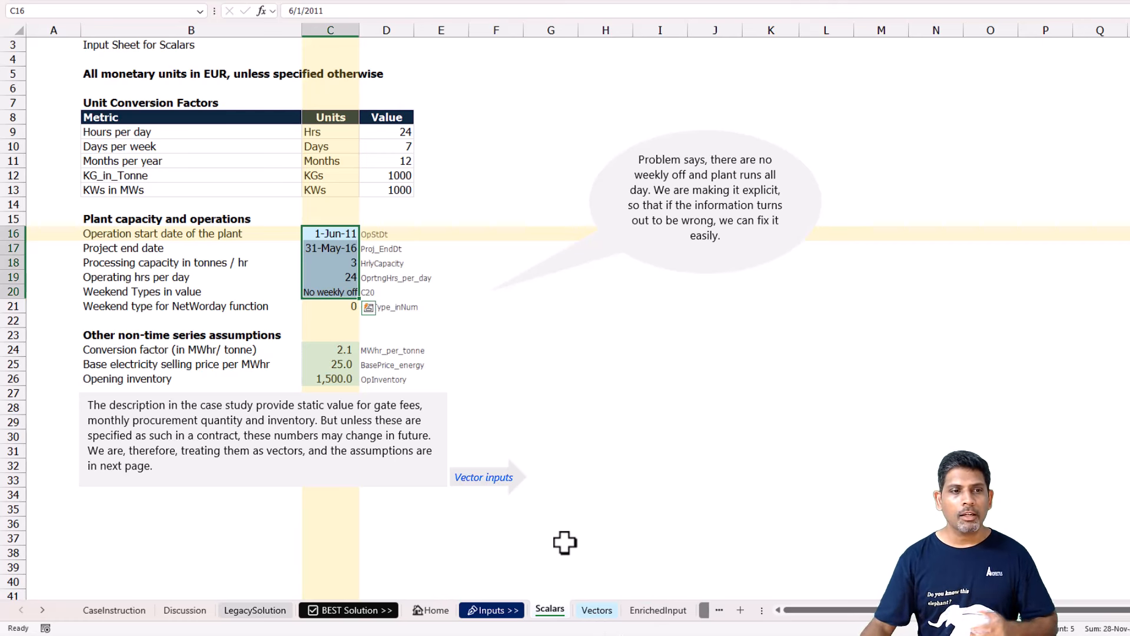
pyautogui.click(321, 234)
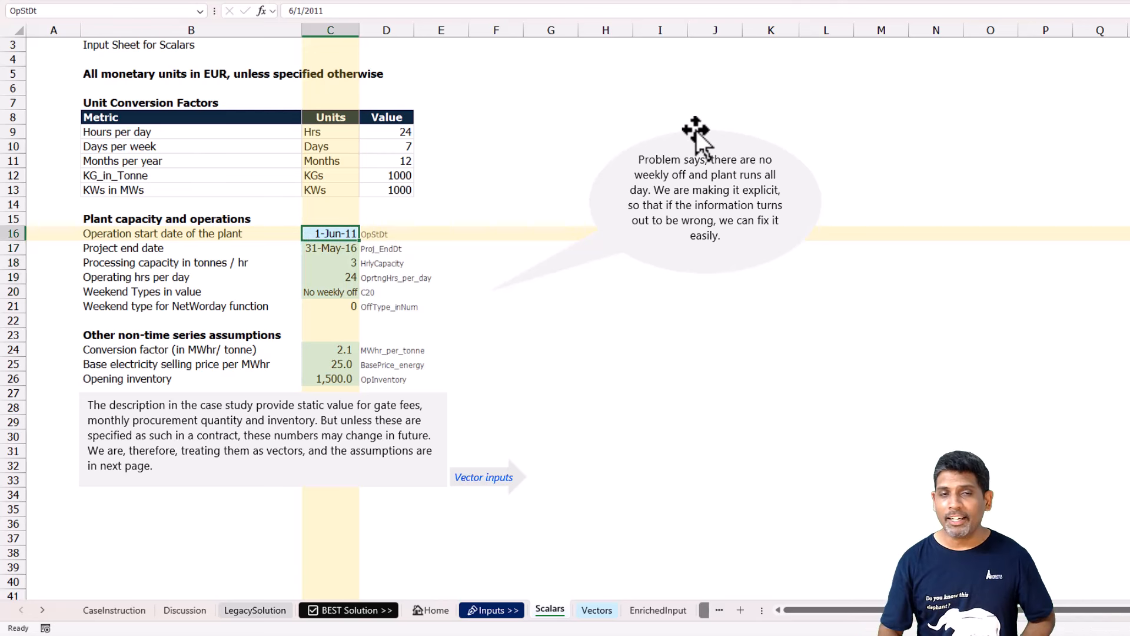
pyautogui.press('Down')
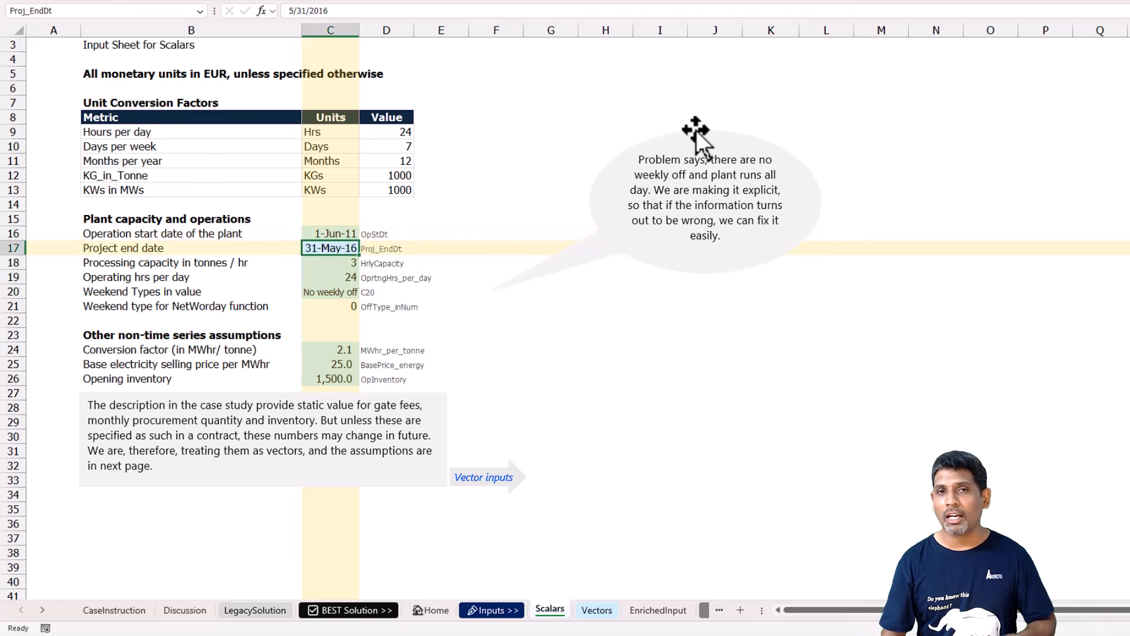
pyautogui.press('Down')
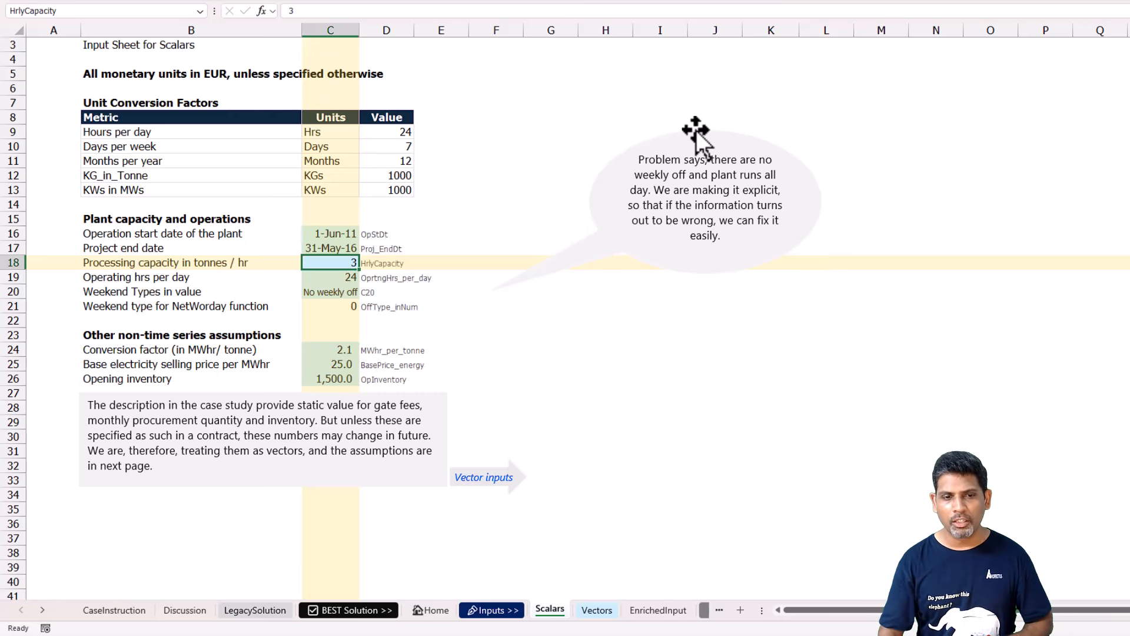
pyautogui.press('Down')
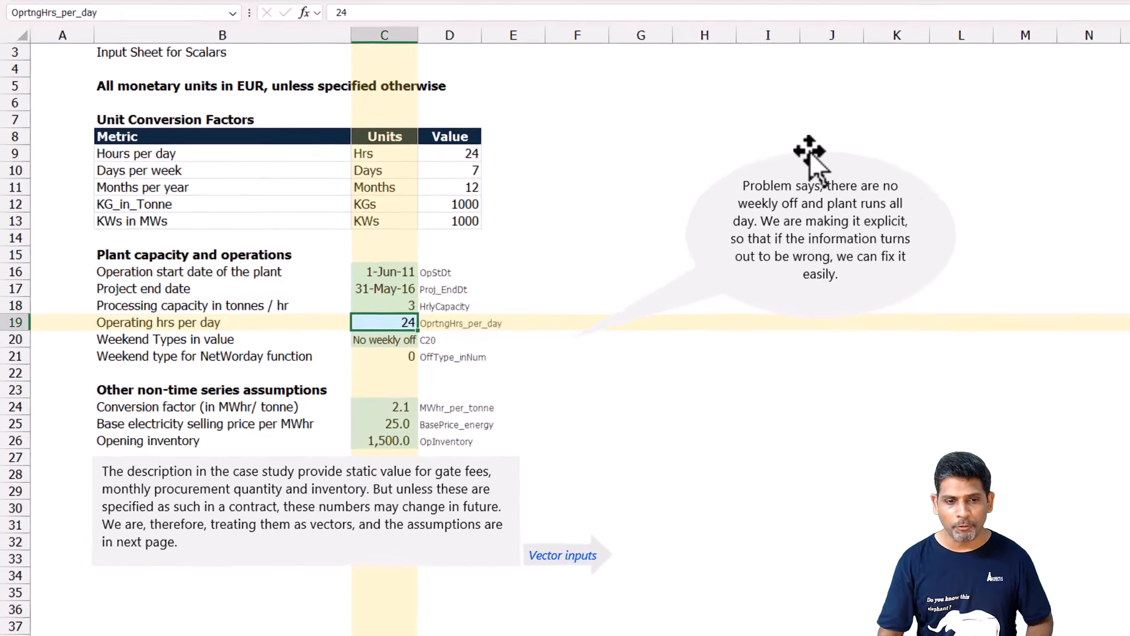
# Check the available options for Weekend Types in value, keeping No weekly off selected.
pyautogui.press('Down')
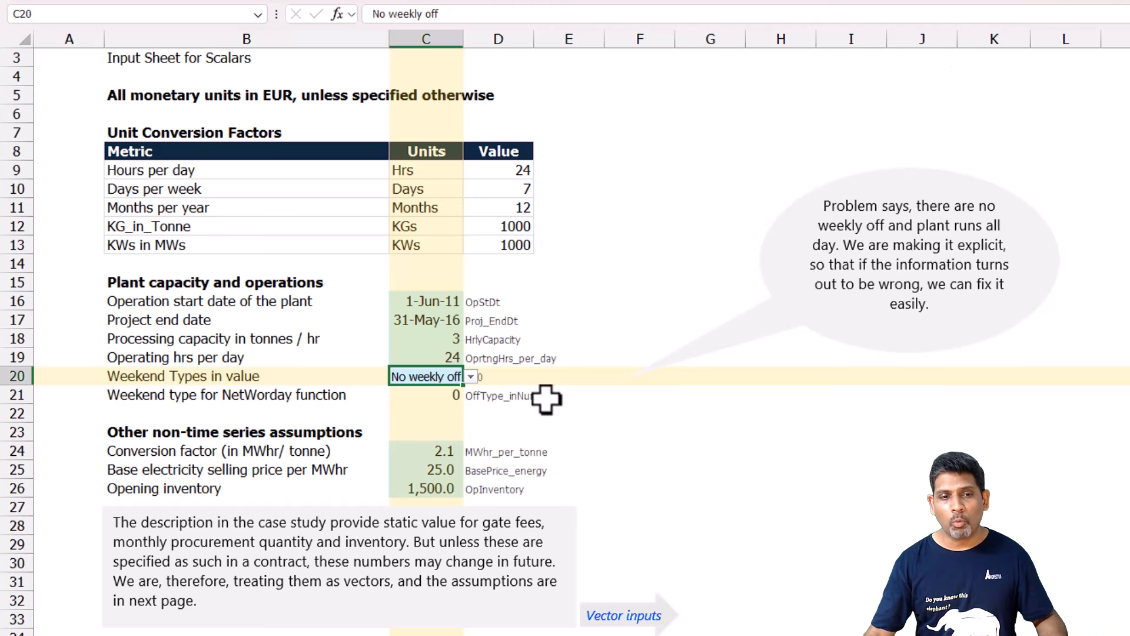
pyautogui.click(470, 376)
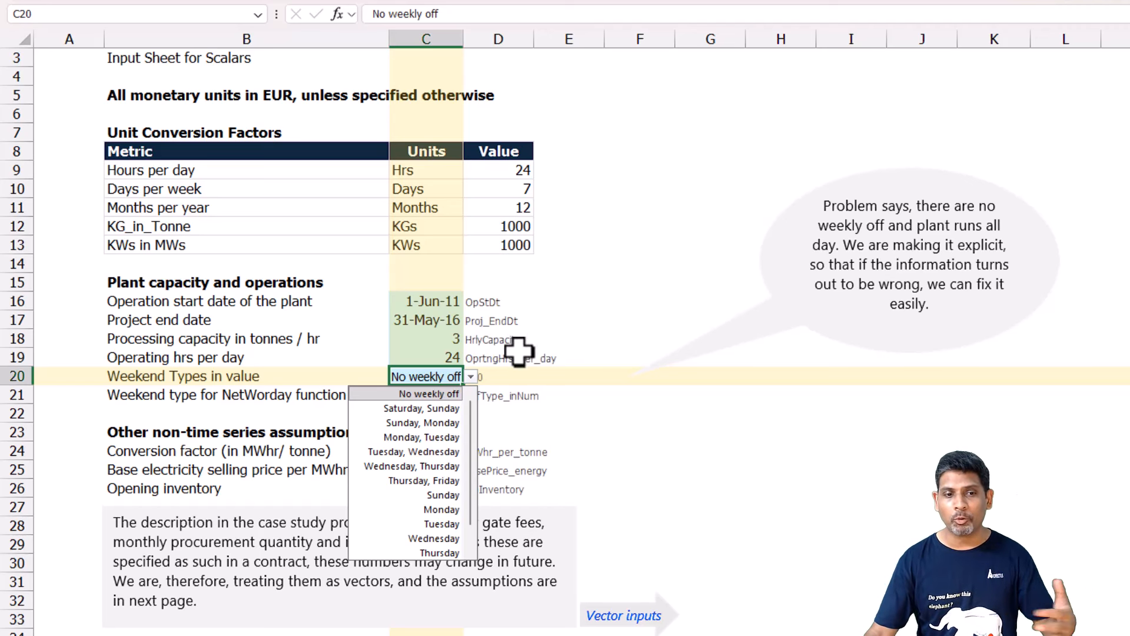
pyautogui.click(447, 375)
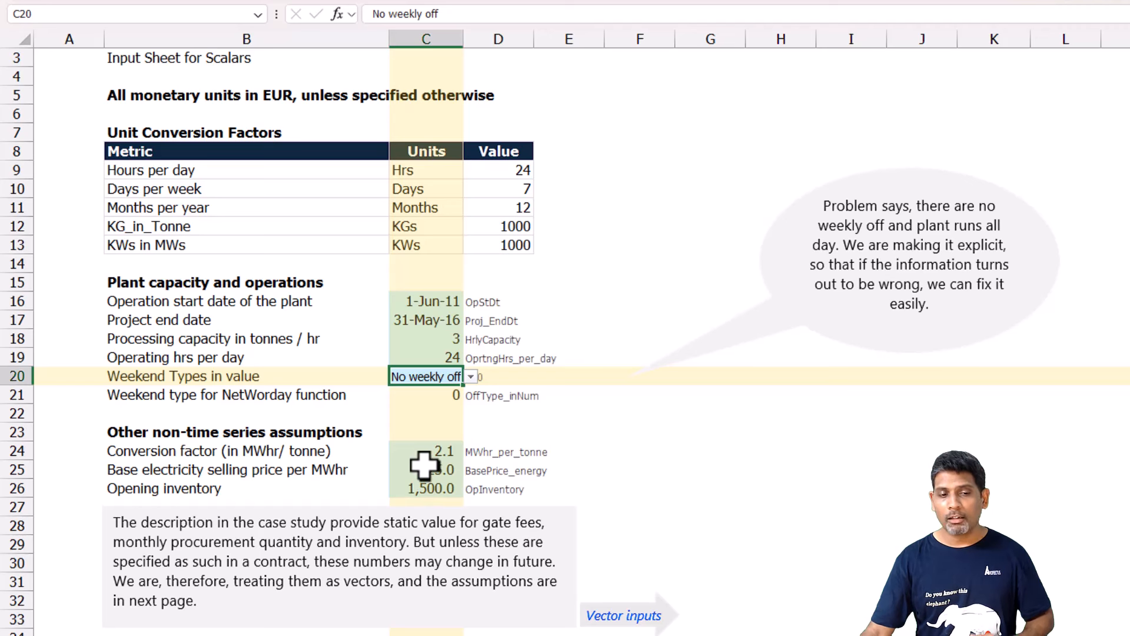
# Review the other non-time series assumptions: conversion factor, base electricity selling price per MWhr and opening inventory.
pyautogui.click(436, 452)
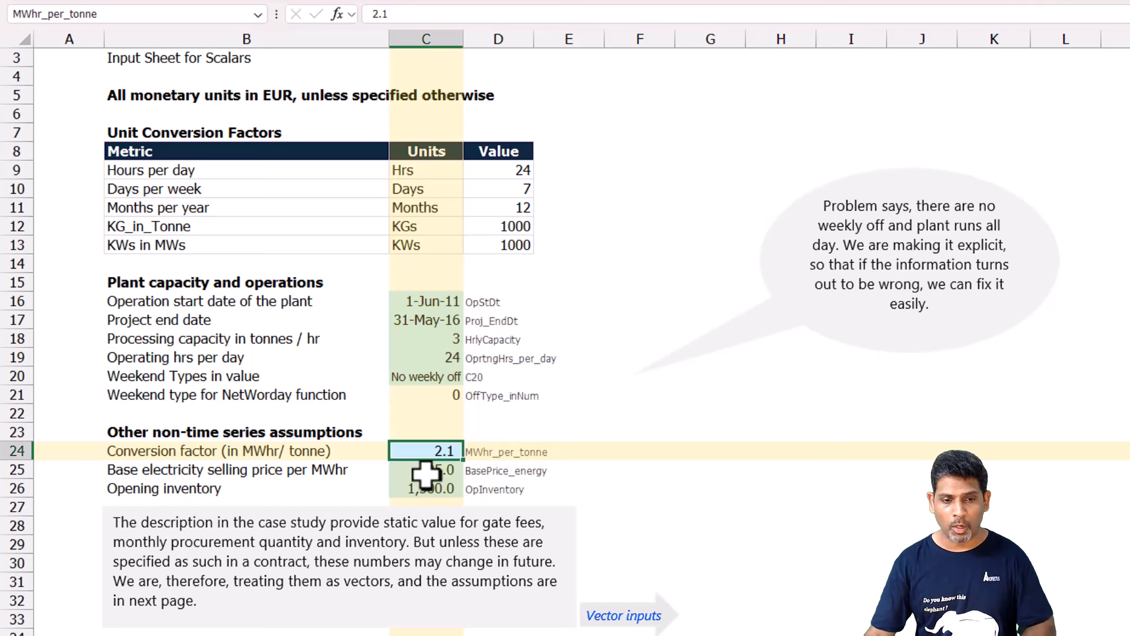
pyautogui.press('Down')
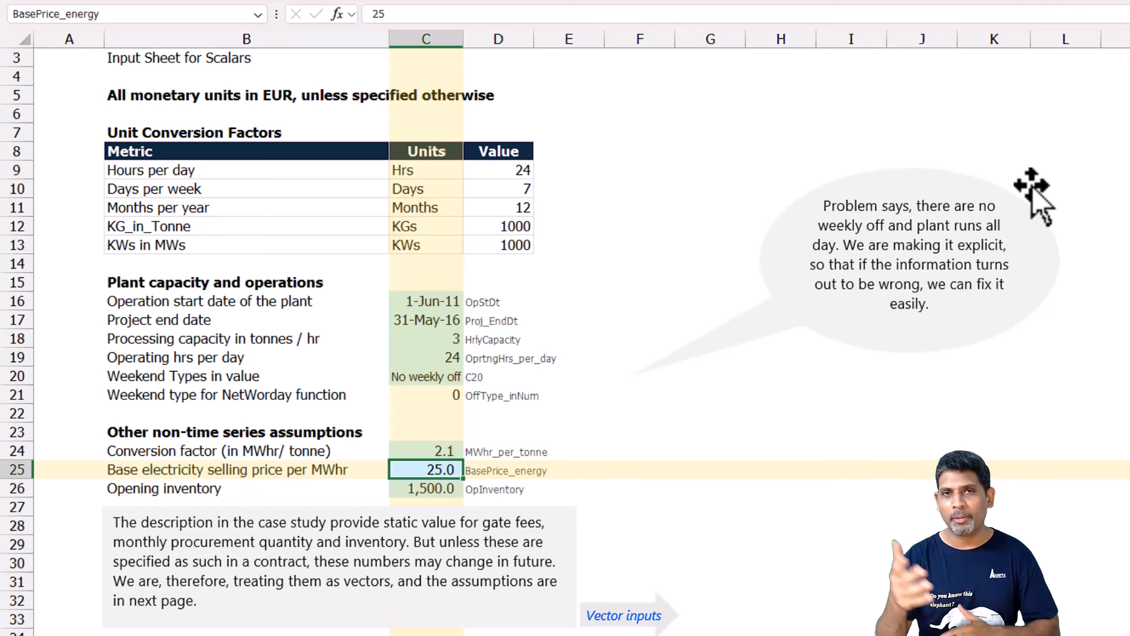
pyautogui.press('Down')
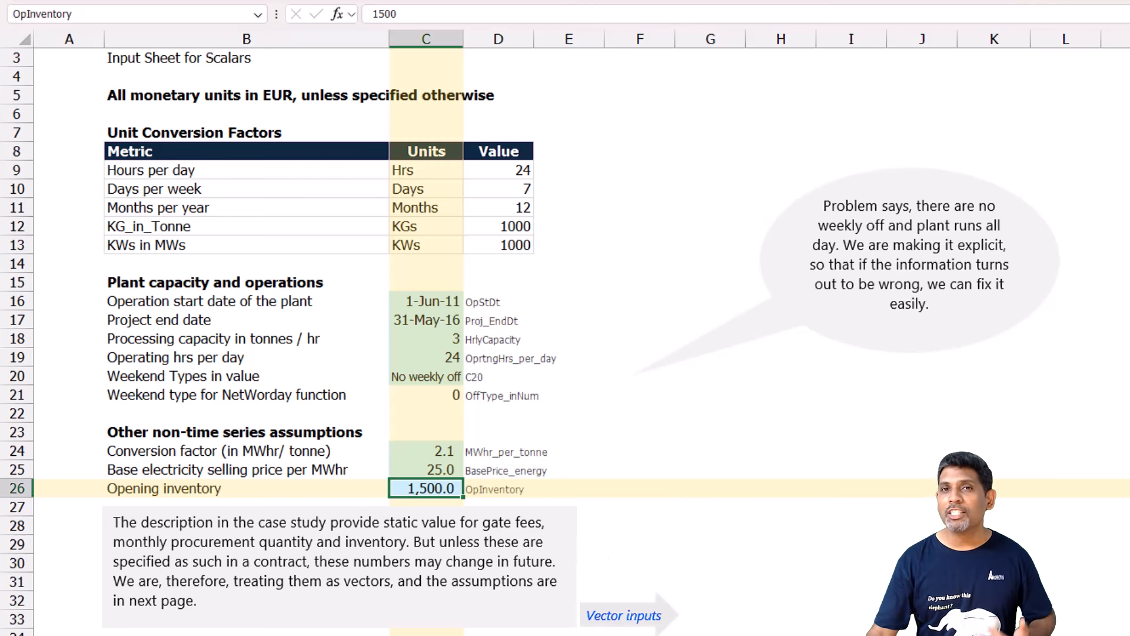
# Compare the gate fees table on the Vectors sheet with the plant capacity and operations inputs in C16:C20 of the Scalars sheet.
pyautogui.hotkey('ctrl', 'pagedown')
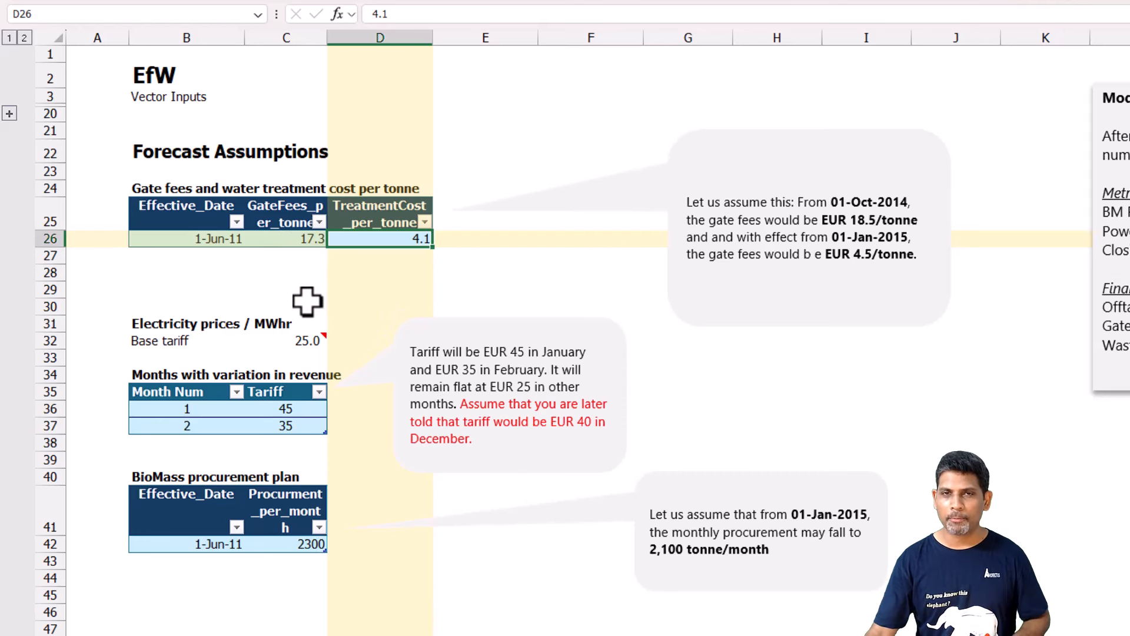
pyautogui.click(259, 273)
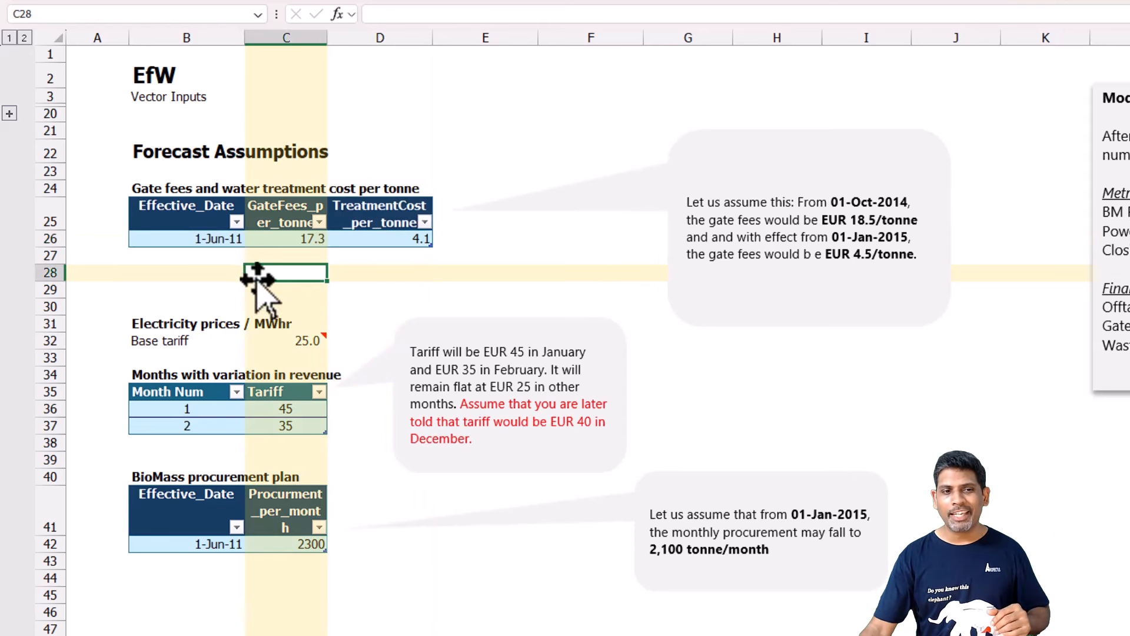
pyautogui.click(205, 257)
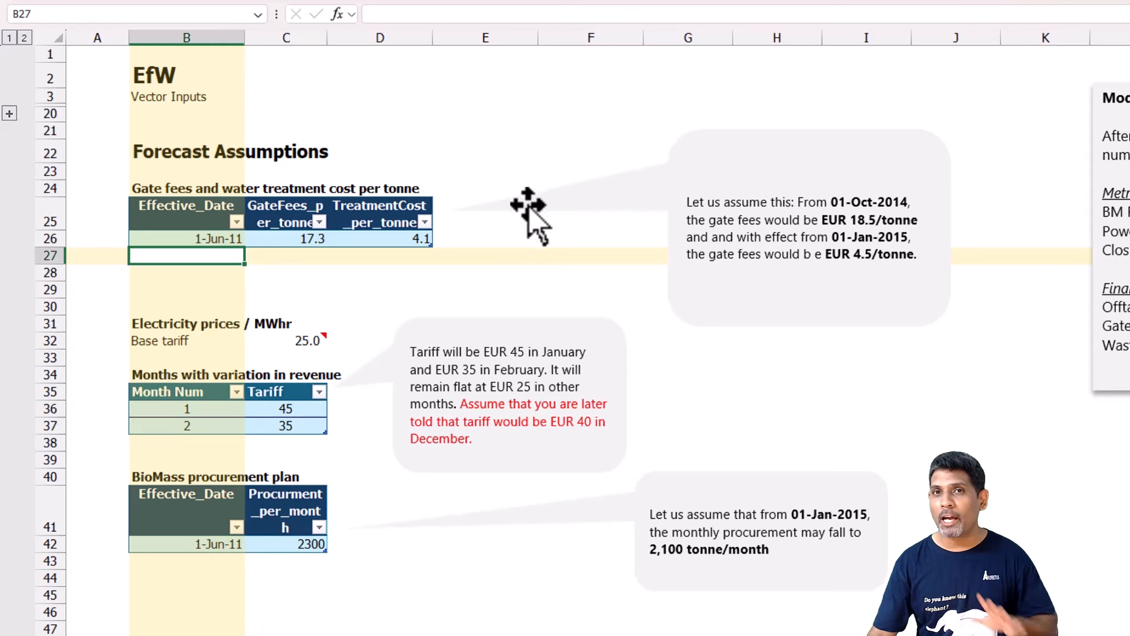
pyautogui.hotkey('ctrl', 'pageup')
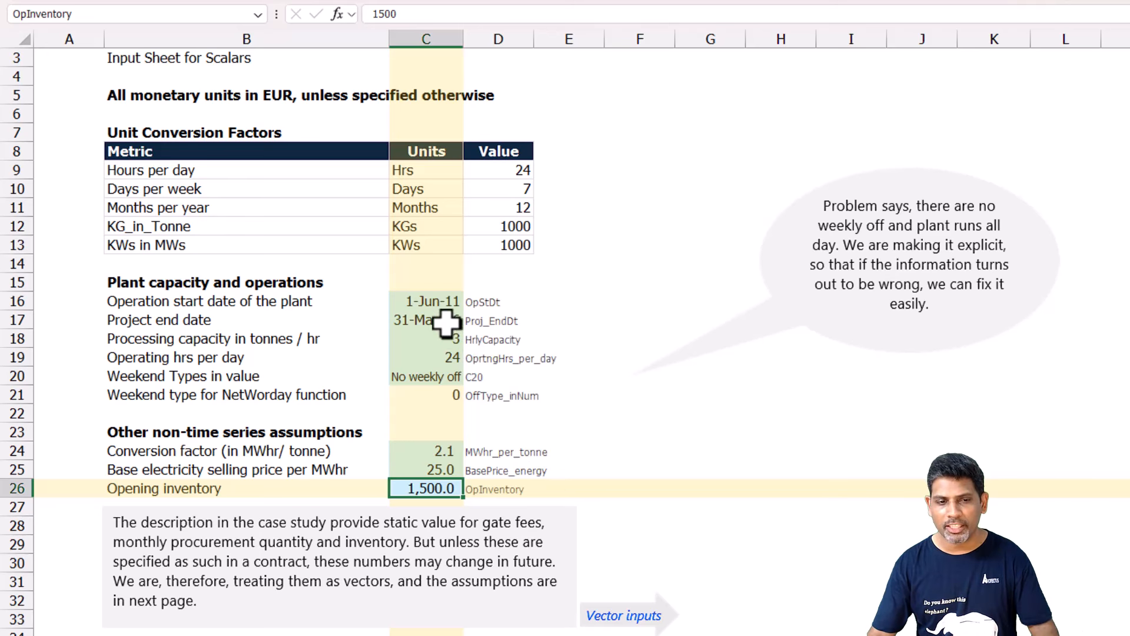
pyautogui.moveTo(444, 302); pyautogui.dragTo(446, 378)
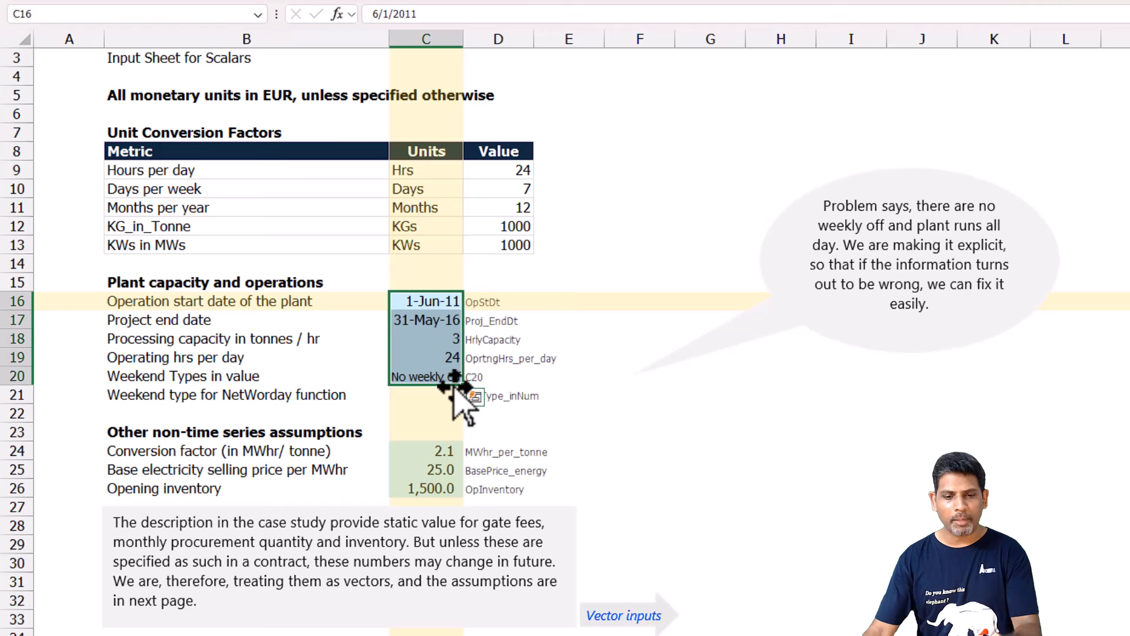
# Return to the Vectors sheet and examine the effective date, gate fees and treatment cost columns of the gate fees and water treatment table.
pyautogui.hotkey('ctrl', 'pagedown')
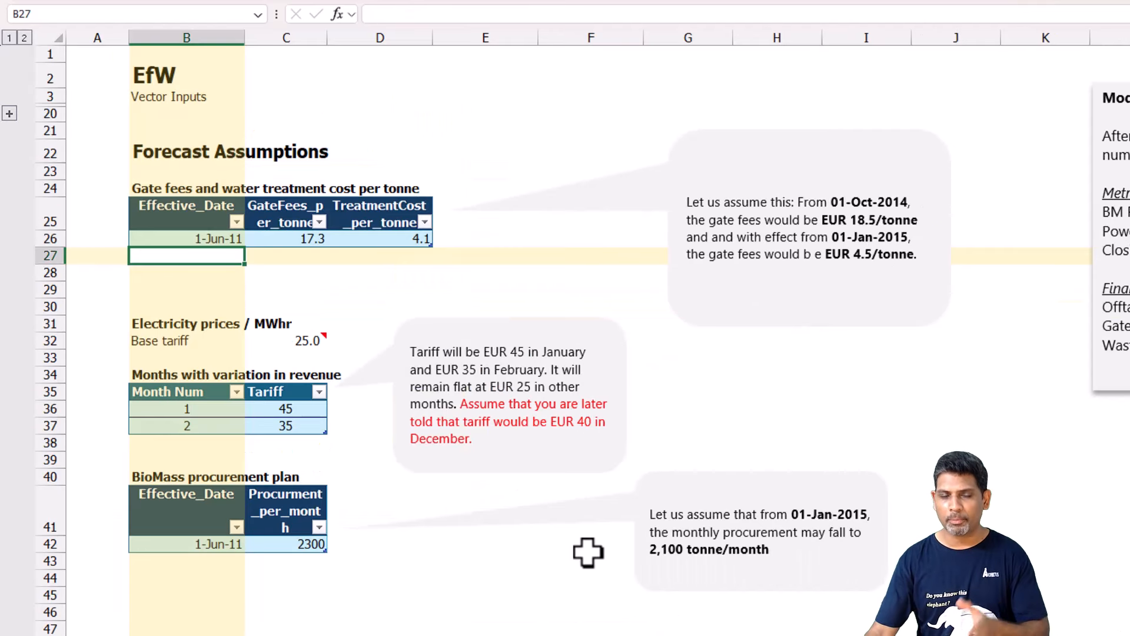
pyautogui.click(200, 222)
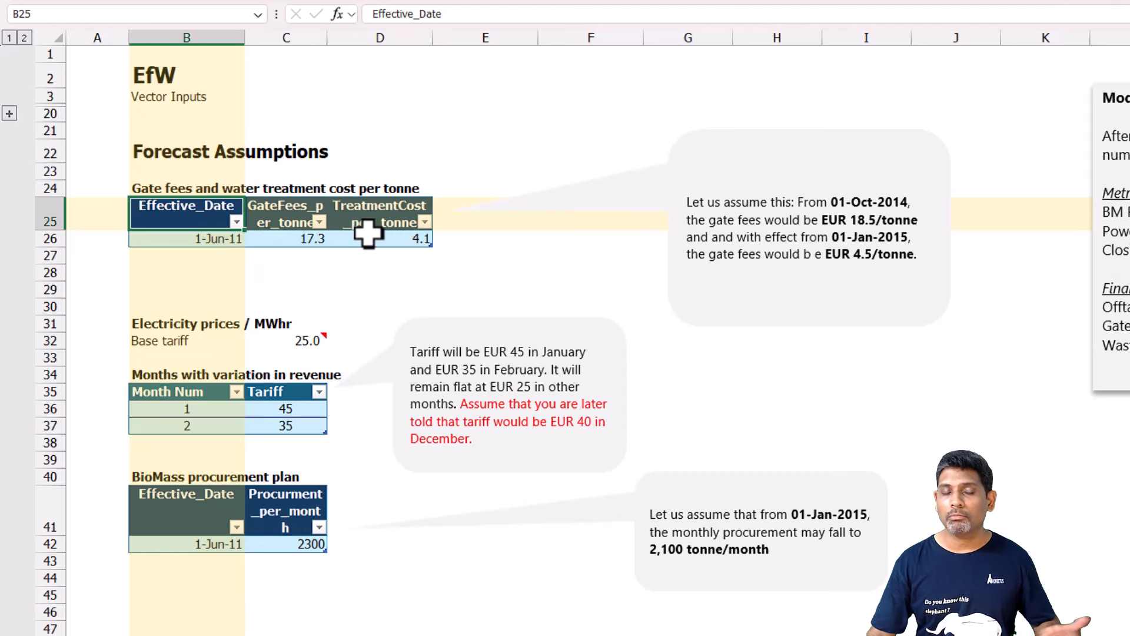
pyautogui.click(221, 242)
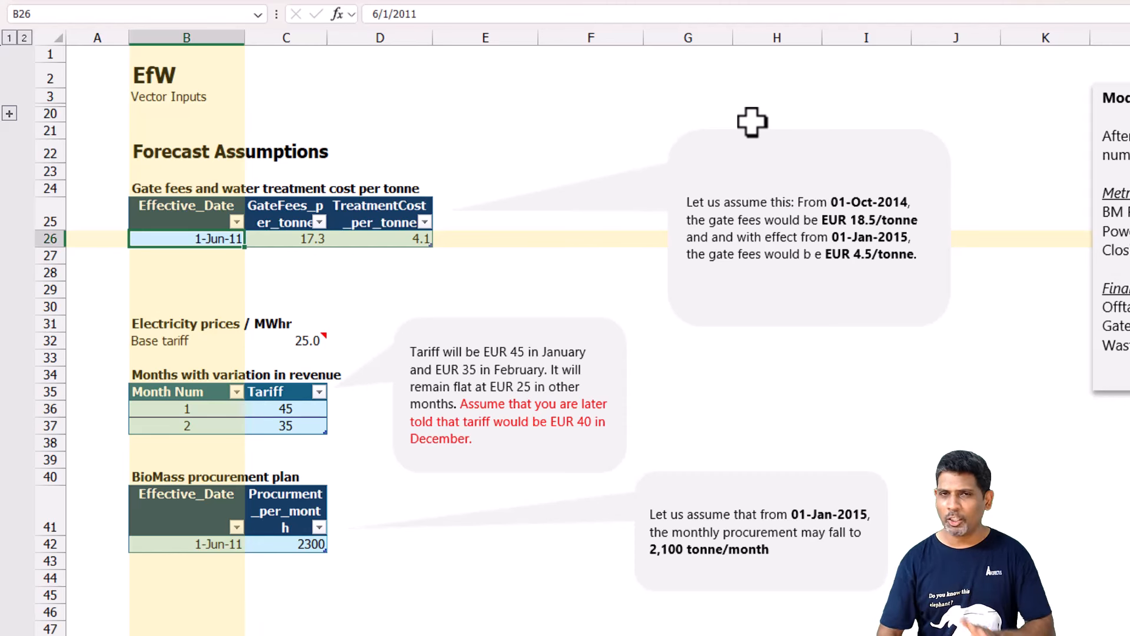
pyautogui.press('Up')
pyautogui.press('Down')
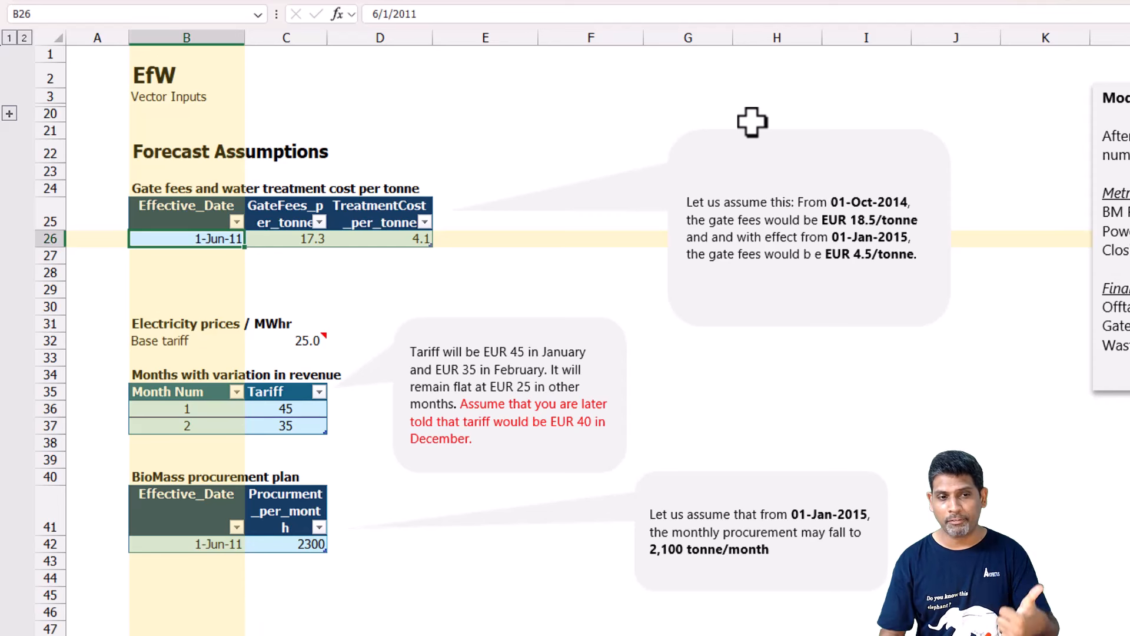
pyautogui.press('Right')
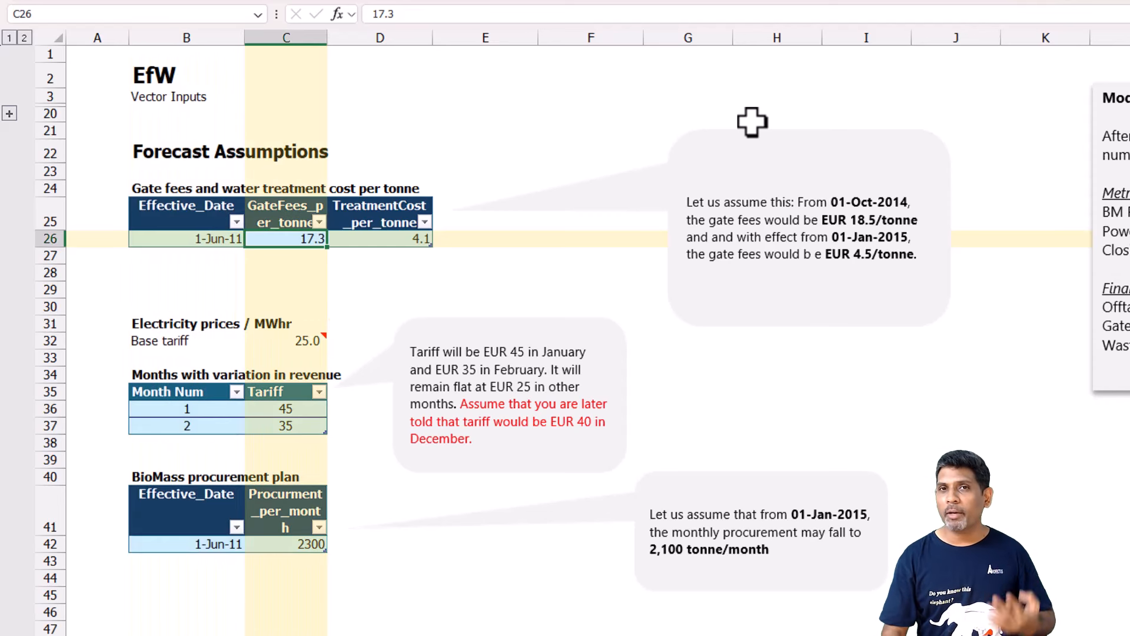
pyautogui.press('Right')
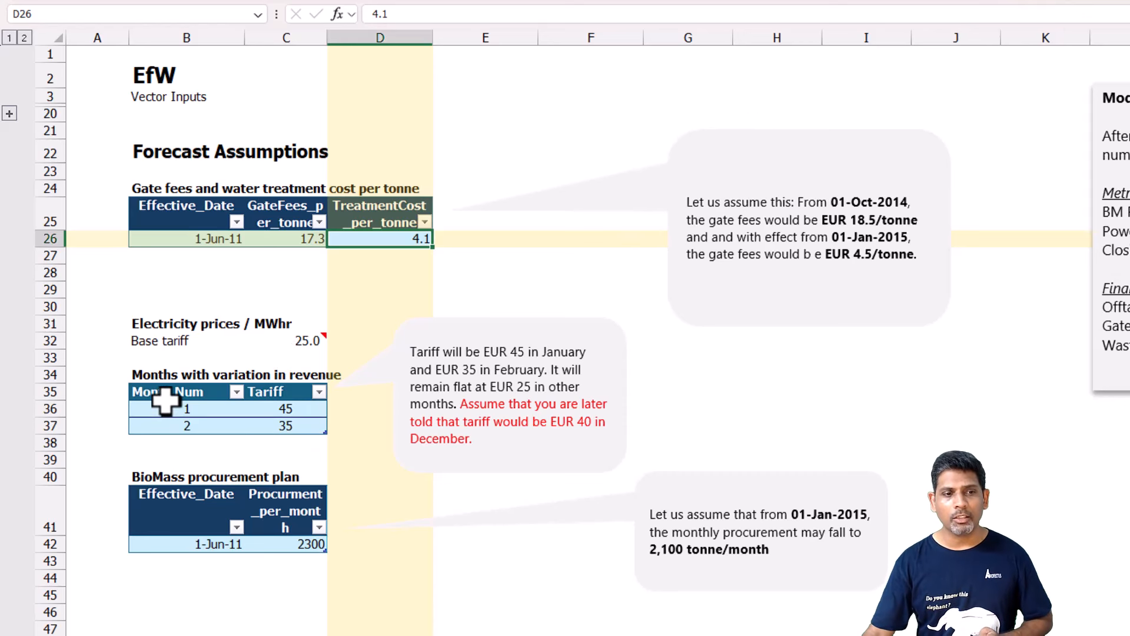
# Examine the Base tariff entry under Electricity prices / MWhr on the Vectors sheet.
pyautogui.click(175, 340)
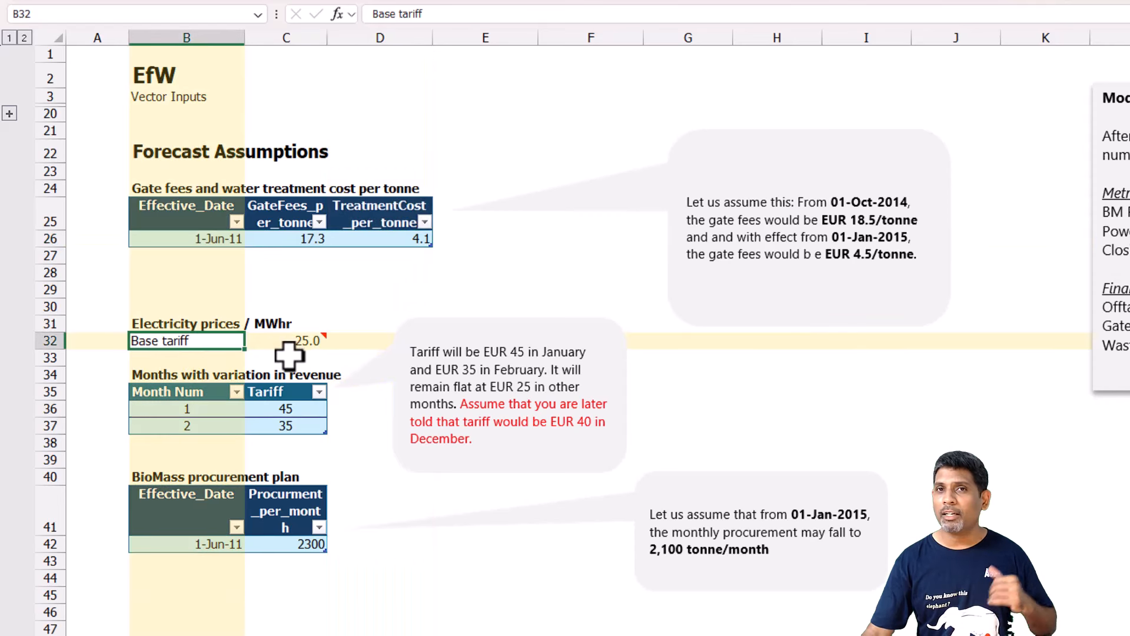
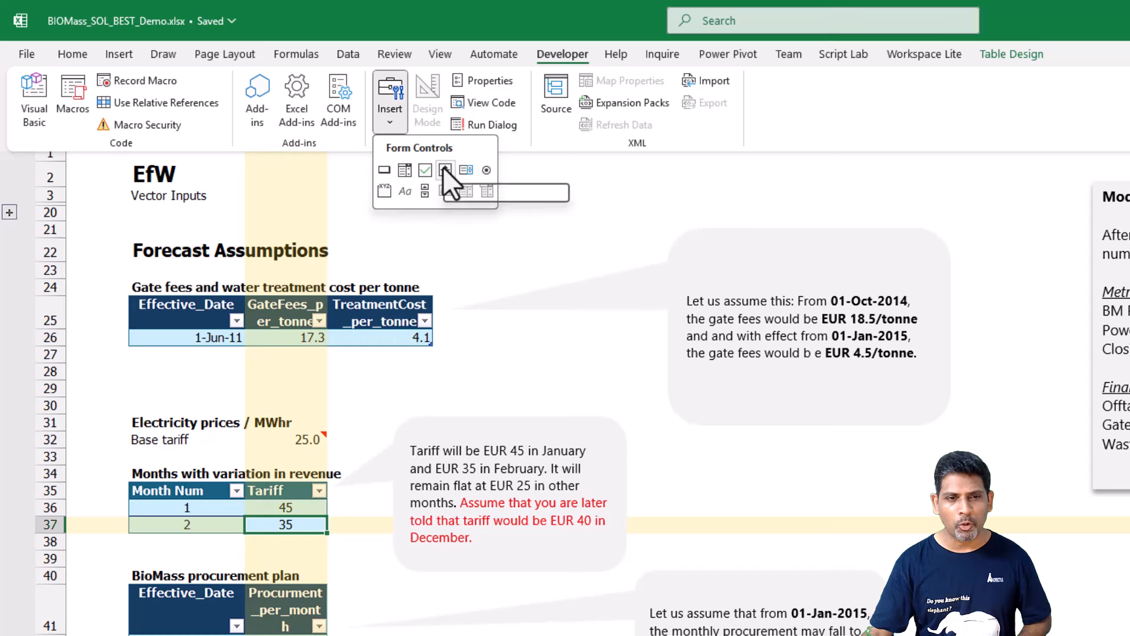
# Add a spin button form control beside the Base tariff value and set its current value to 25 and maximum to 100.
pyautogui.click(443, 167)
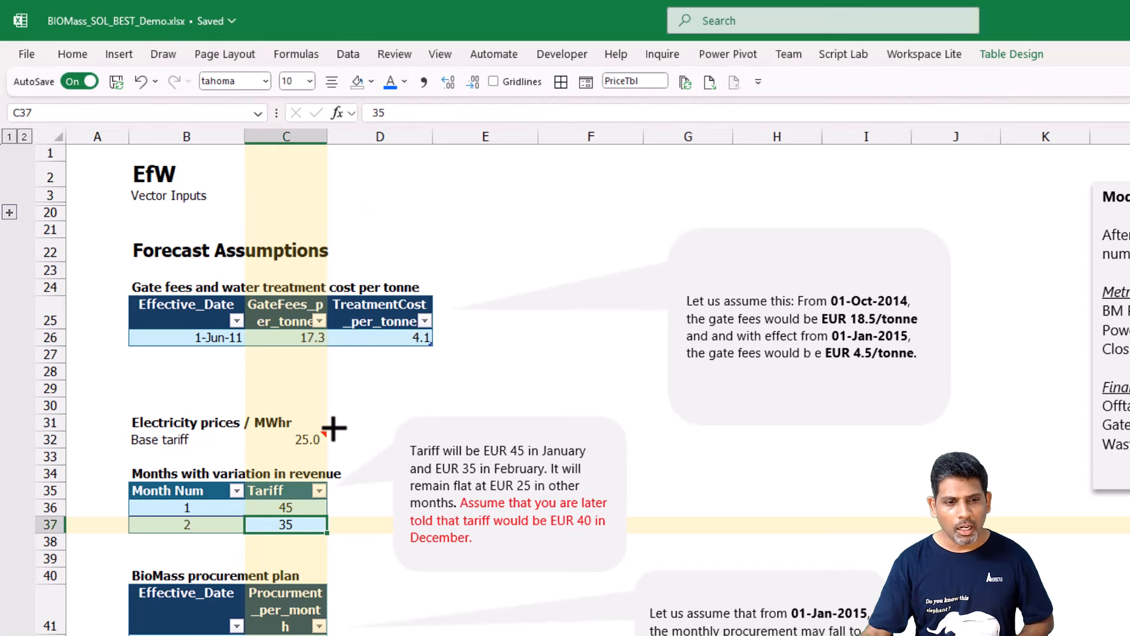
pyautogui.moveTo(329, 433); pyautogui.dragTo(346, 452)
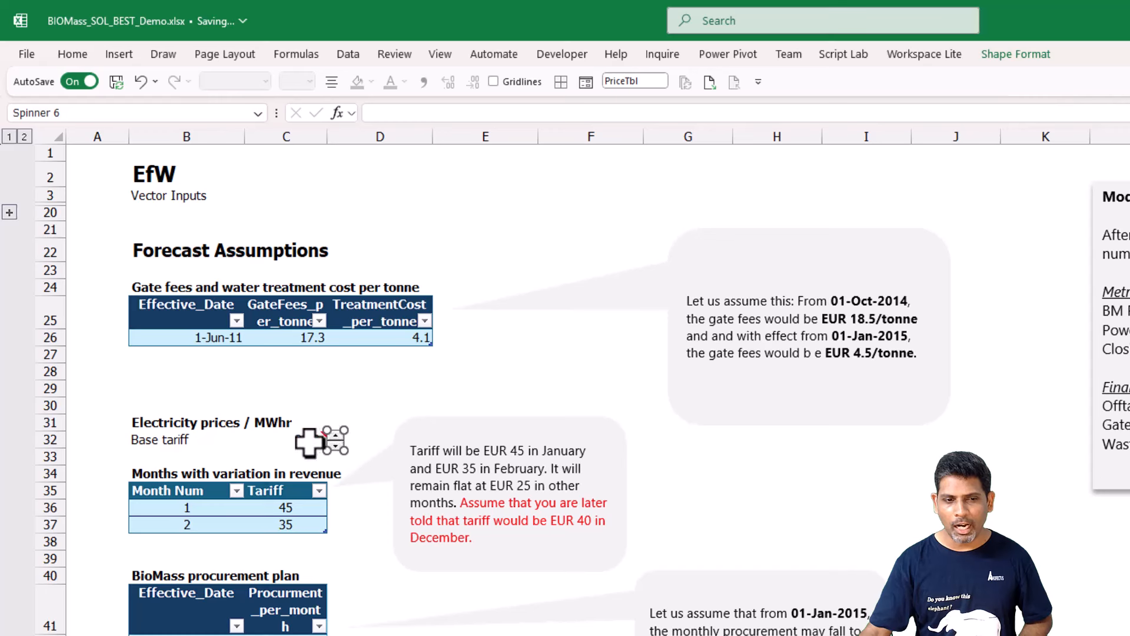
pyautogui.rightClick(339, 448)
pyautogui.click(405, 607)
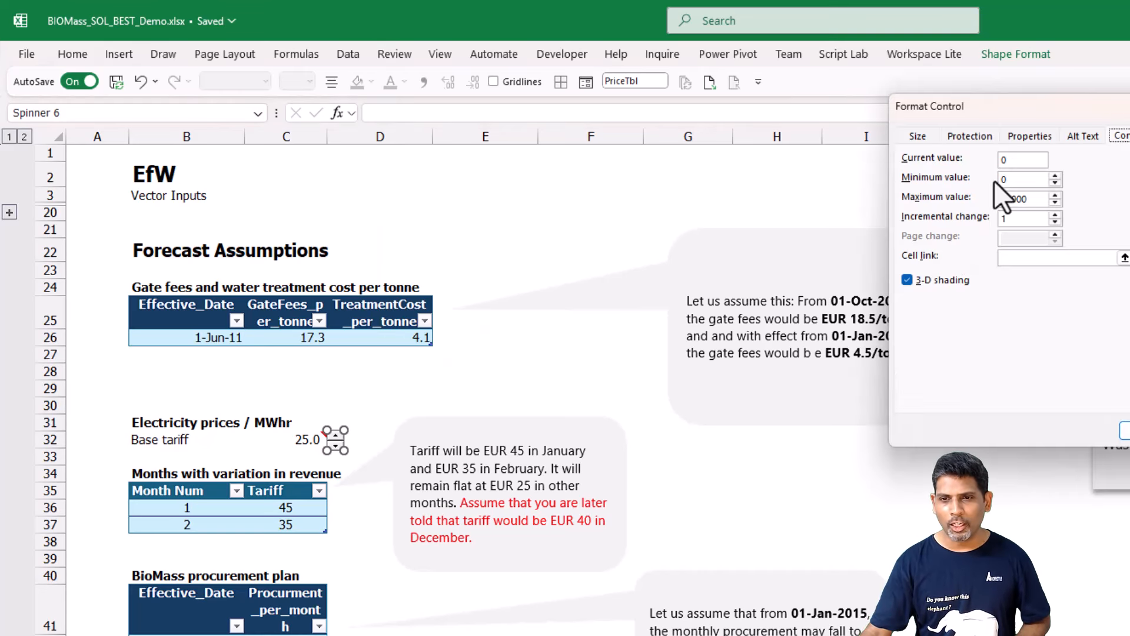
pyautogui.moveTo(979, 121); pyautogui.dragTo(749, 235)
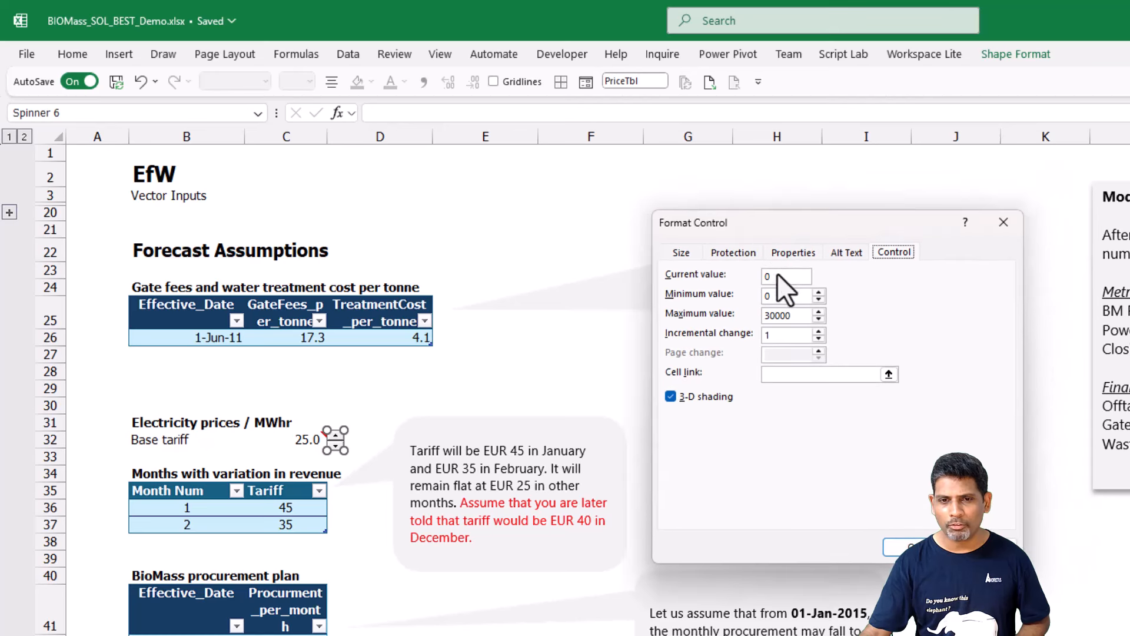
pyautogui.write('25')
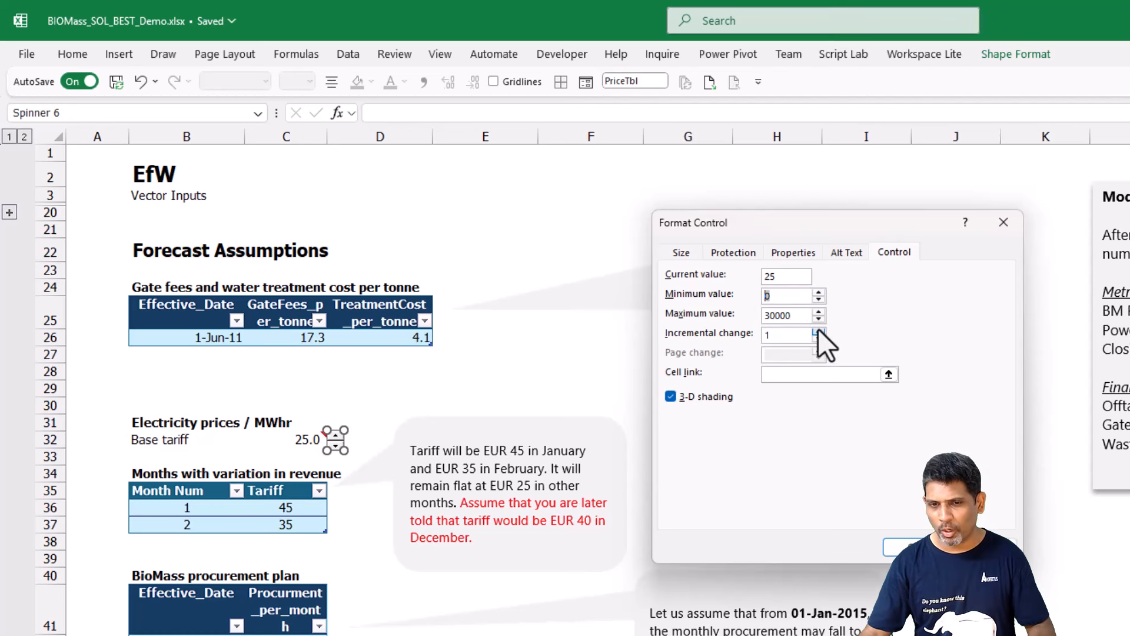
pyautogui.click(803, 317)
pyautogui.press('BackSpace')
pyautogui.press('BackSpace')
pyautogui.press('BackSpace')
pyautogui.press('BackSpace')
pyautogui.press('BackSpace')
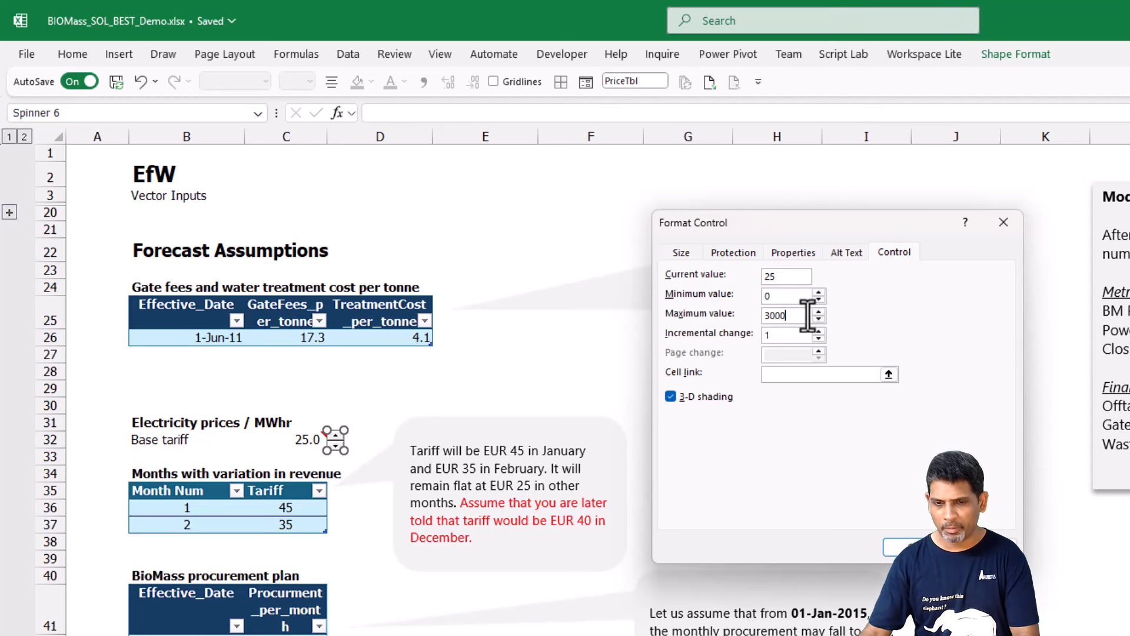
pyautogui.write('100')
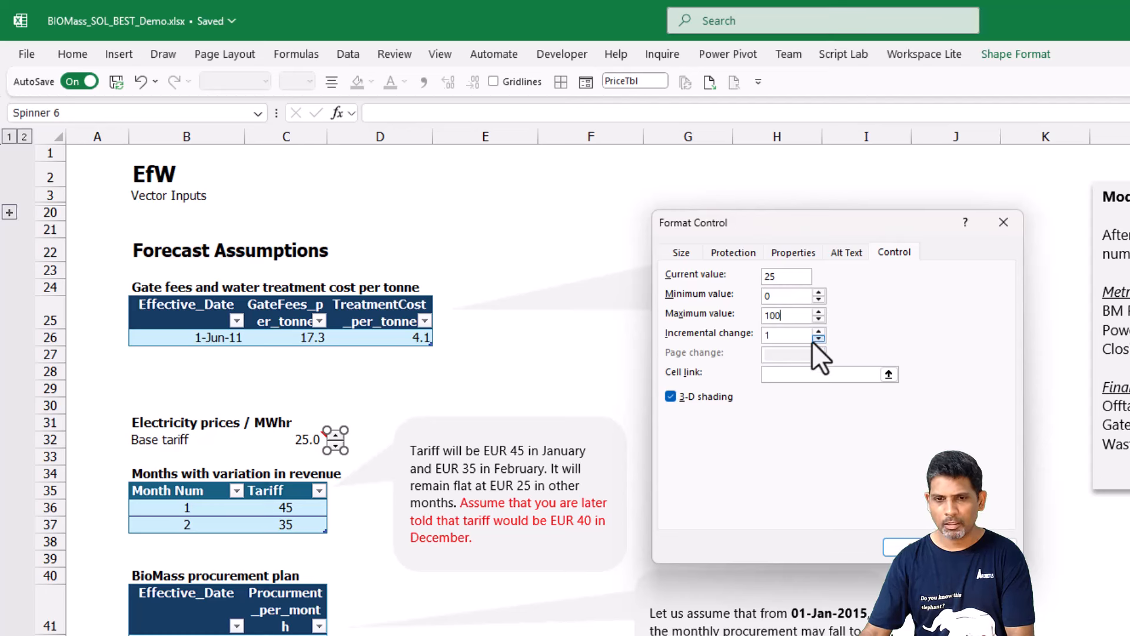
pyautogui.click(778, 336)
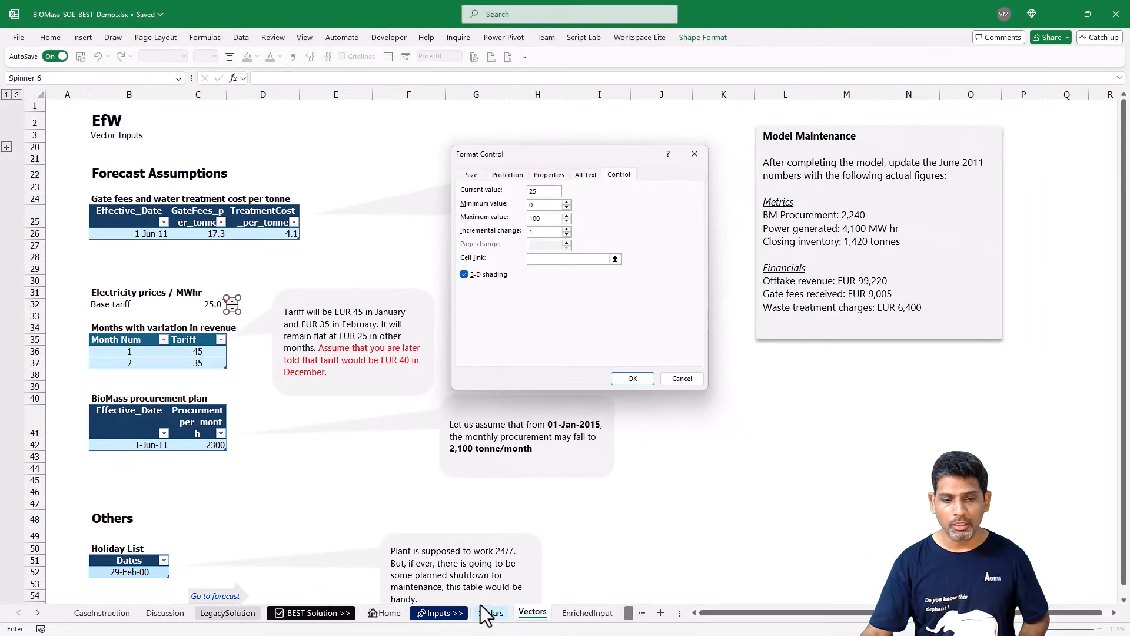
# Link the spin button to the base electricity selling price in Scalars!$C$25, apply the settings and deselect the control.
pyautogui.click(488, 612)
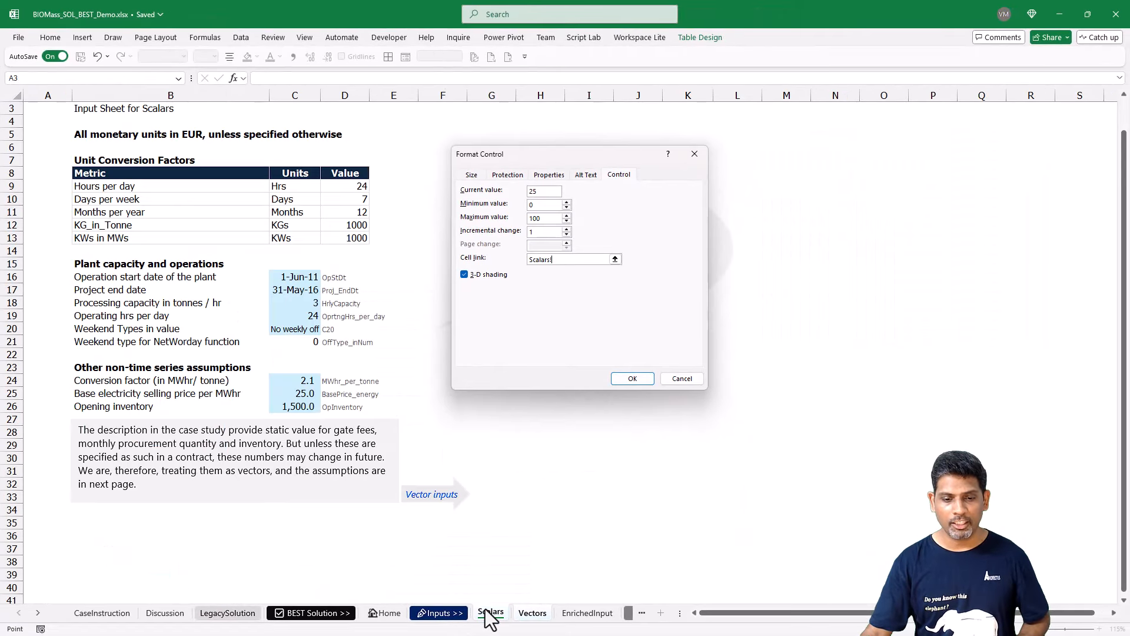
pyautogui.click(285, 393)
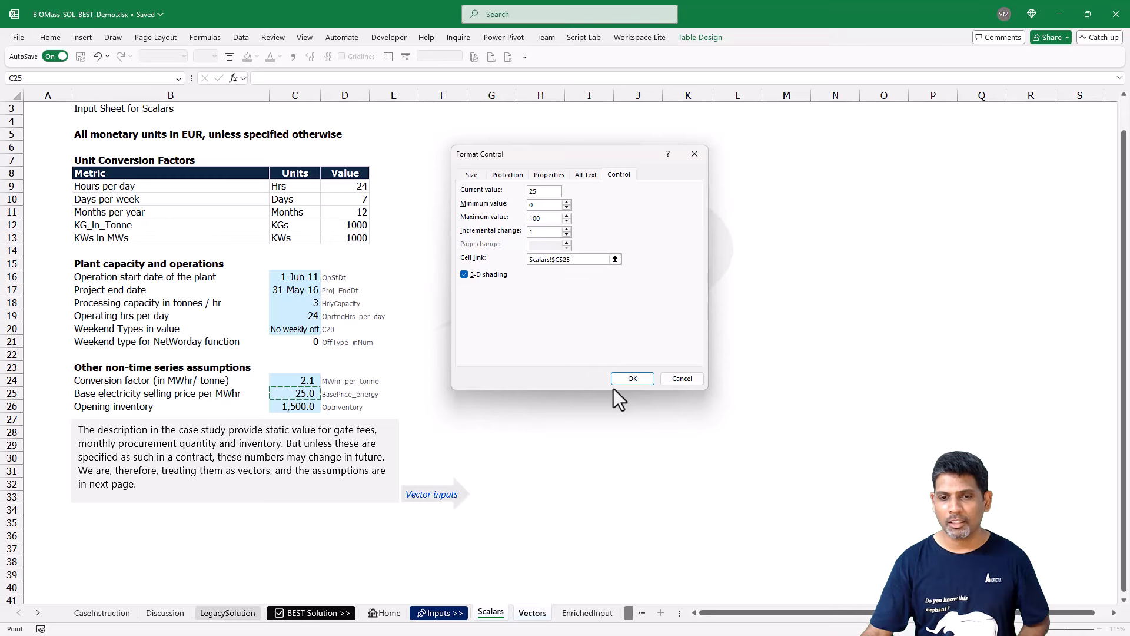
pyautogui.click(633, 378)
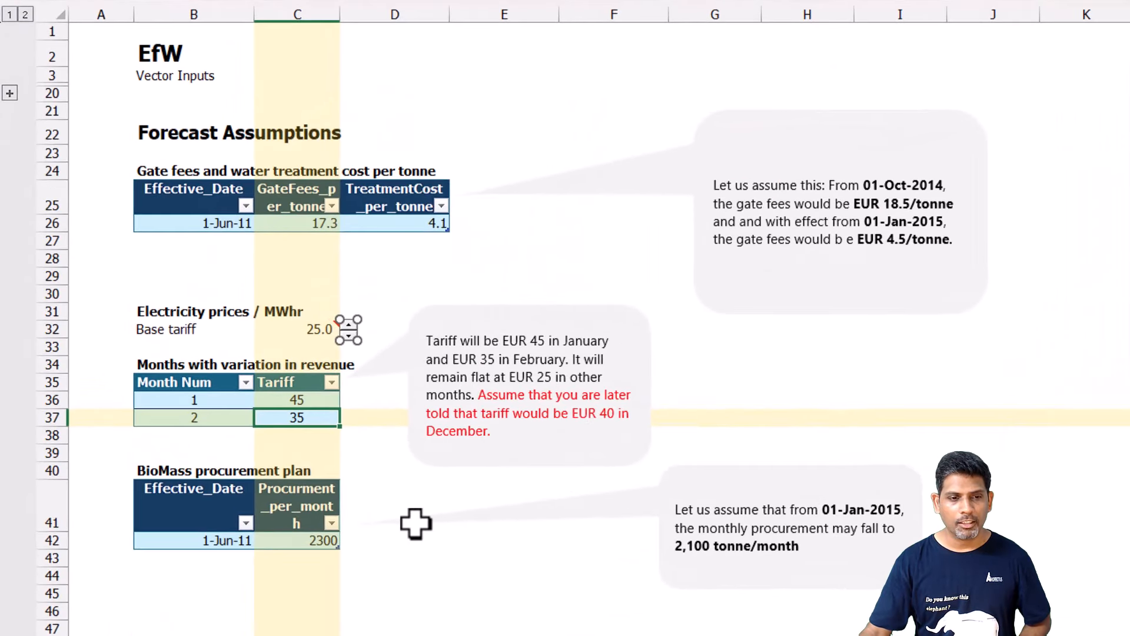
pyautogui.click(370, 535)
pyautogui.click(397, 274)
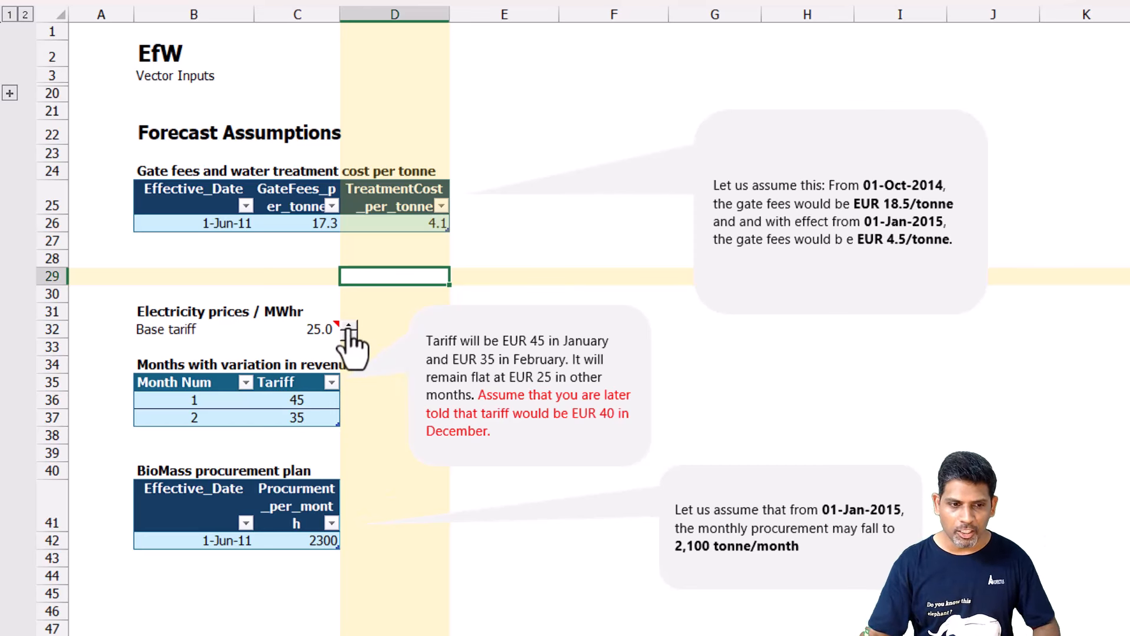
# Test the spin button by stepping the Base tariff to 26, tracing it to its source on the Scalars sheet, and stepping back to 25.
pyautogui.click(348, 325)
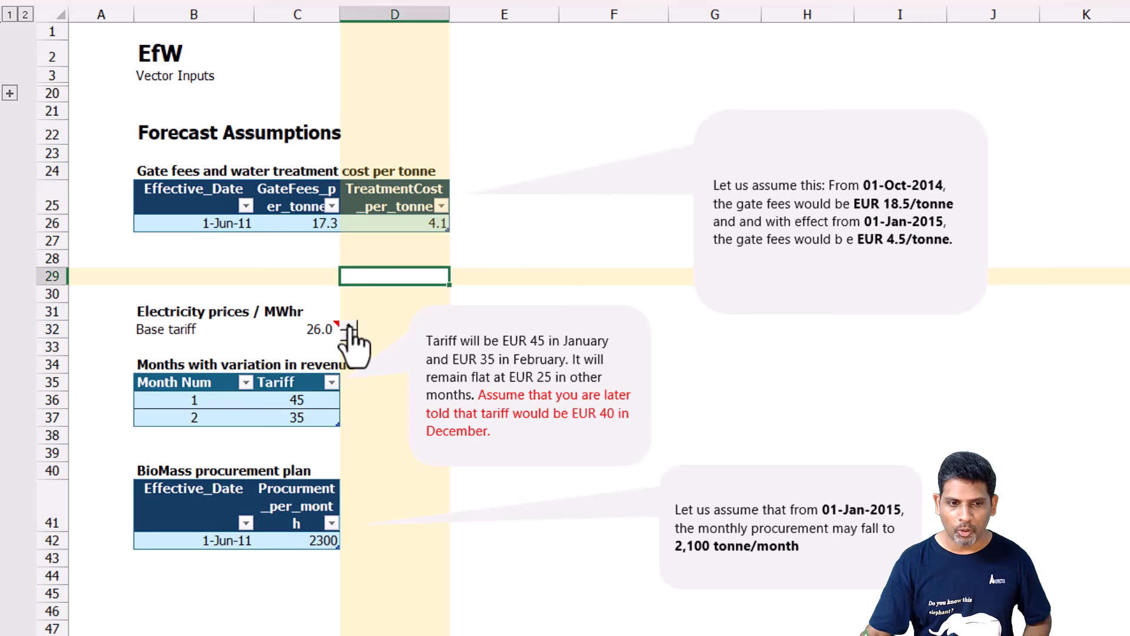
pyautogui.click(348, 338)
pyautogui.click(348, 325)
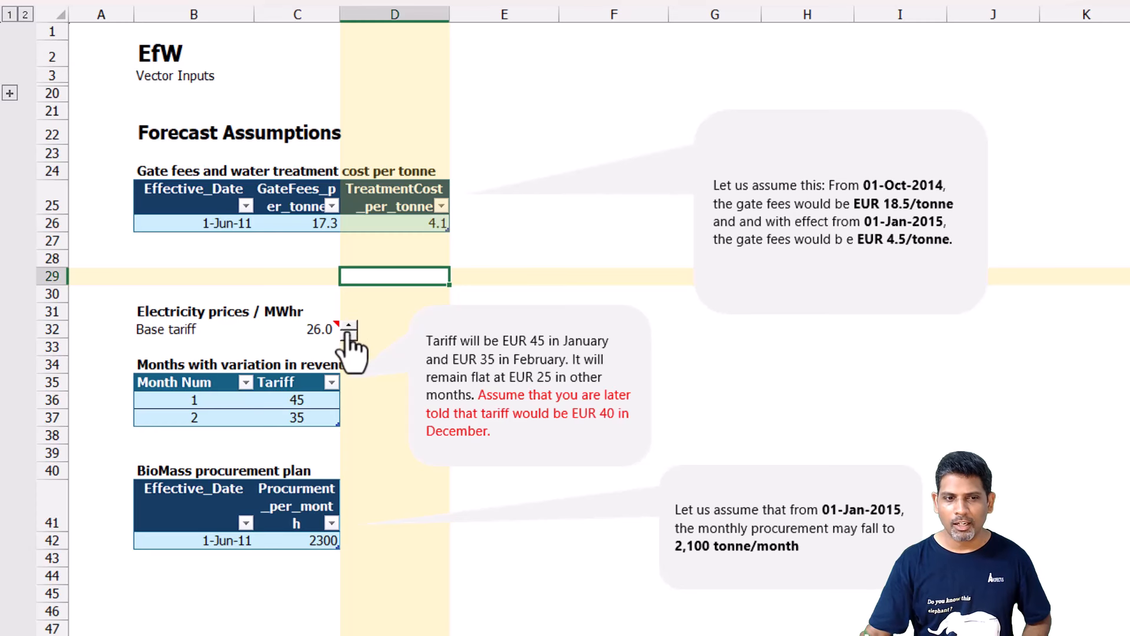
pyautogui.click(315, 330)
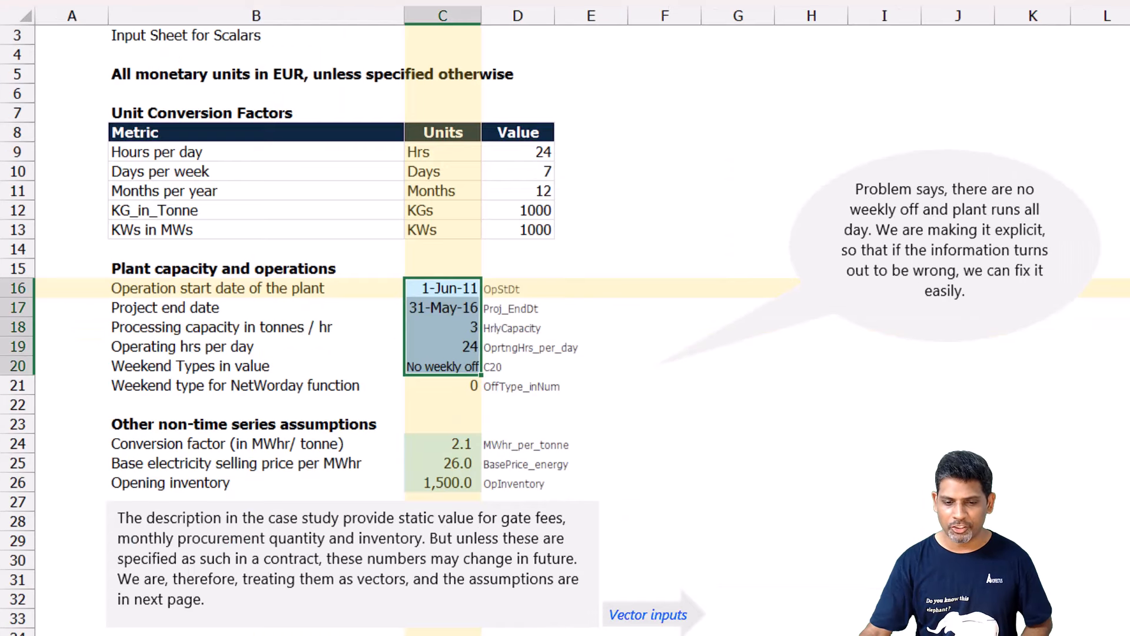
pyautogui.hotkey('ctrl', '[')
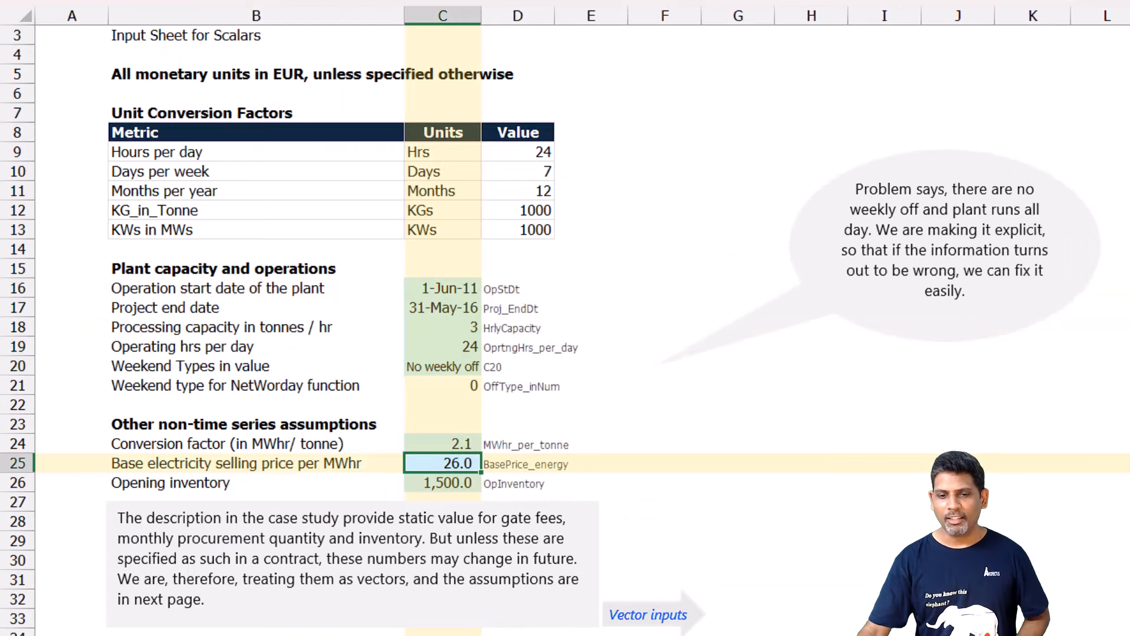
pyautogui.hotkey('ctrl', 'pagedown')
pyautogui.click(349, 336)
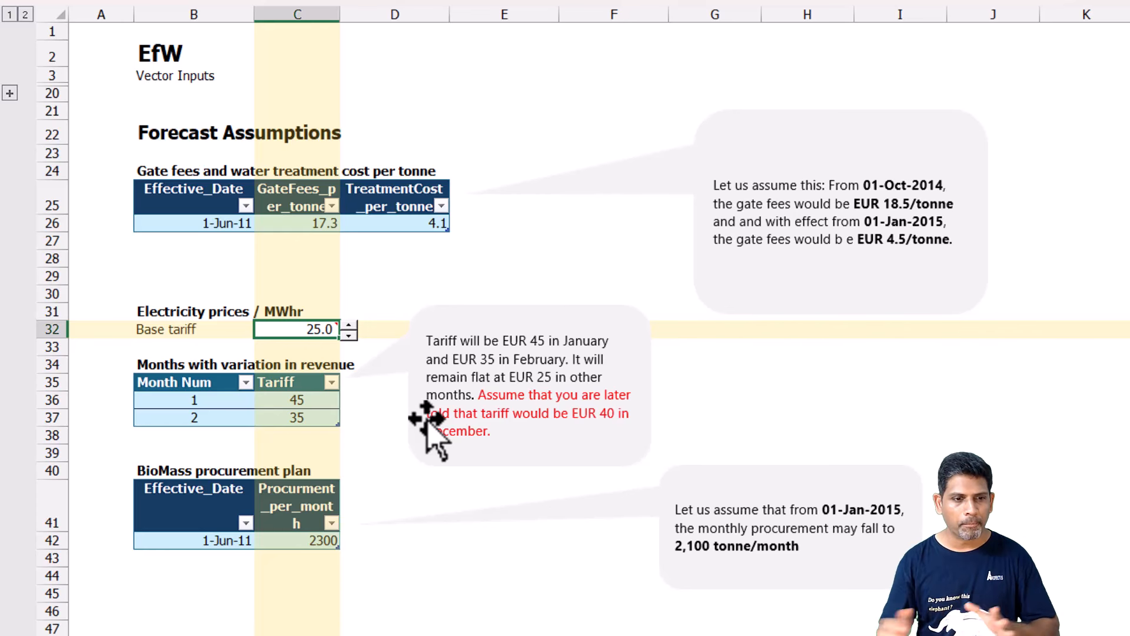
# Review the monthly tariff variation, BioMass procurement plan and Holiday List tables on the Vectors sheet.
pyautogui.click(297, 401)
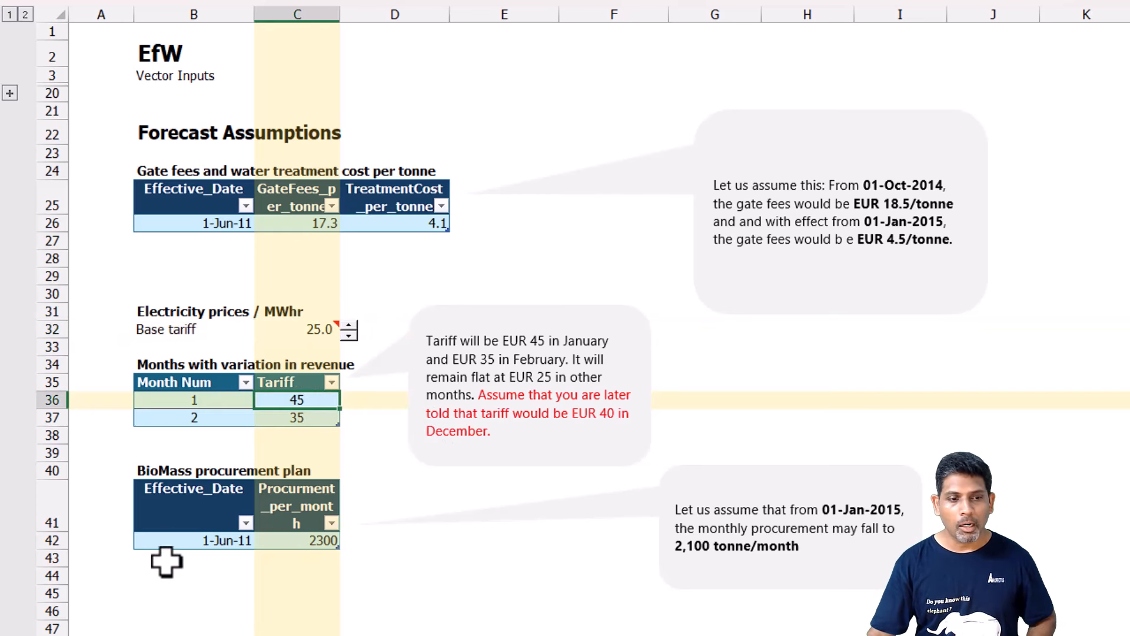
pyautogui.click(179, 519)
pyautogui.click(203, 542)
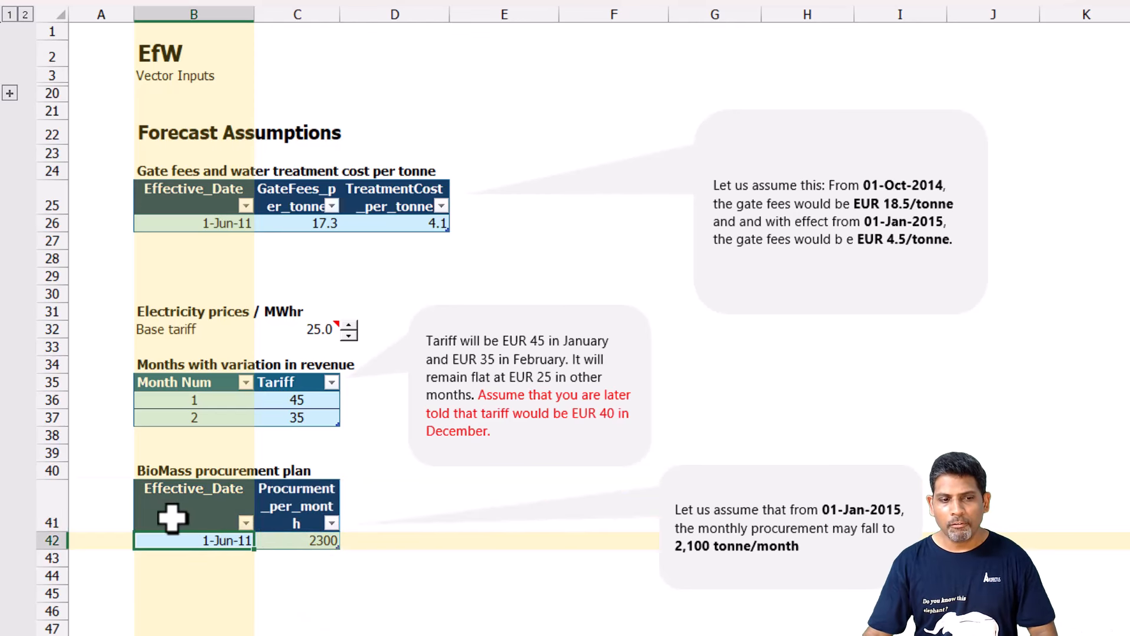
pyautogui.click(302, 539)
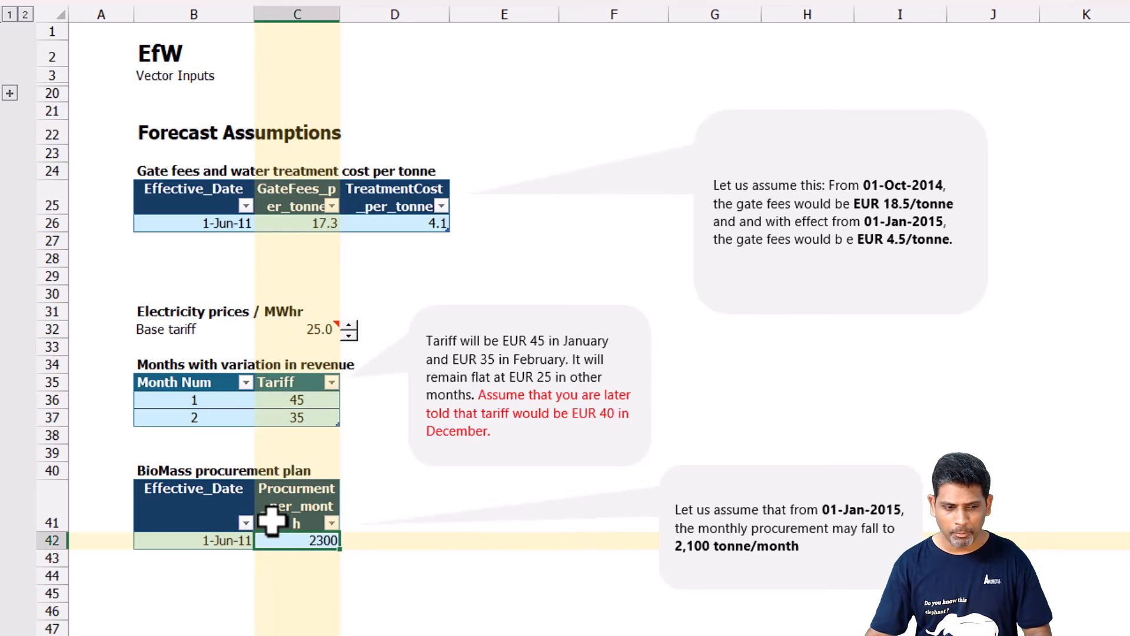
pyautogui.scroll(-2, 272, 524)
pyautogui.moveTo(208, 611); pyautogui.dragTo(207, 627)
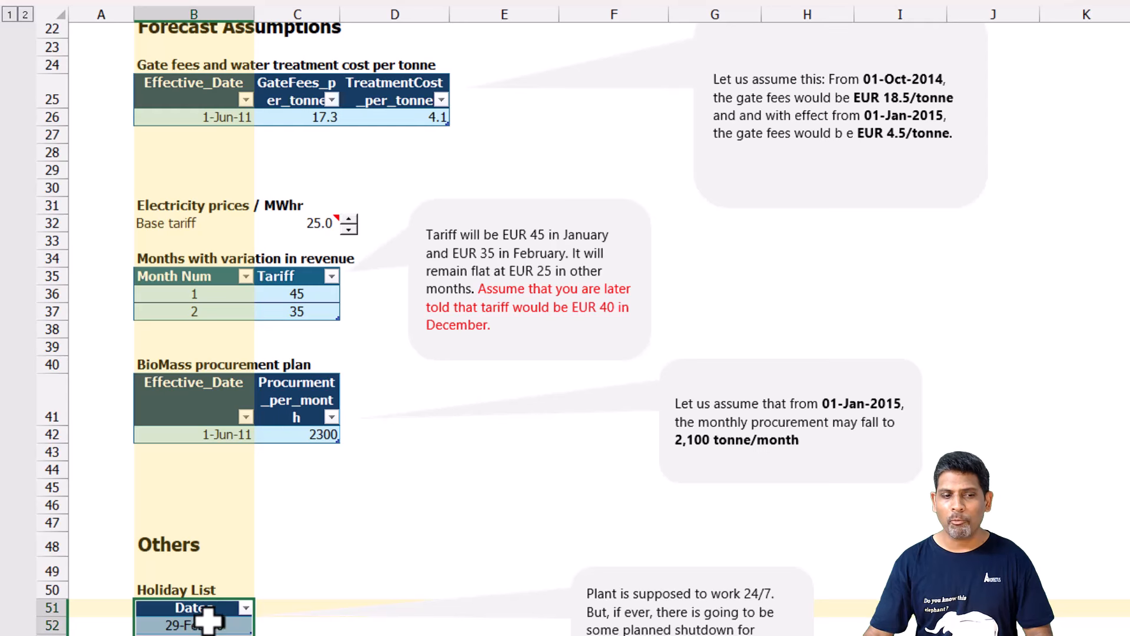
pyautogui.click(224, 623)
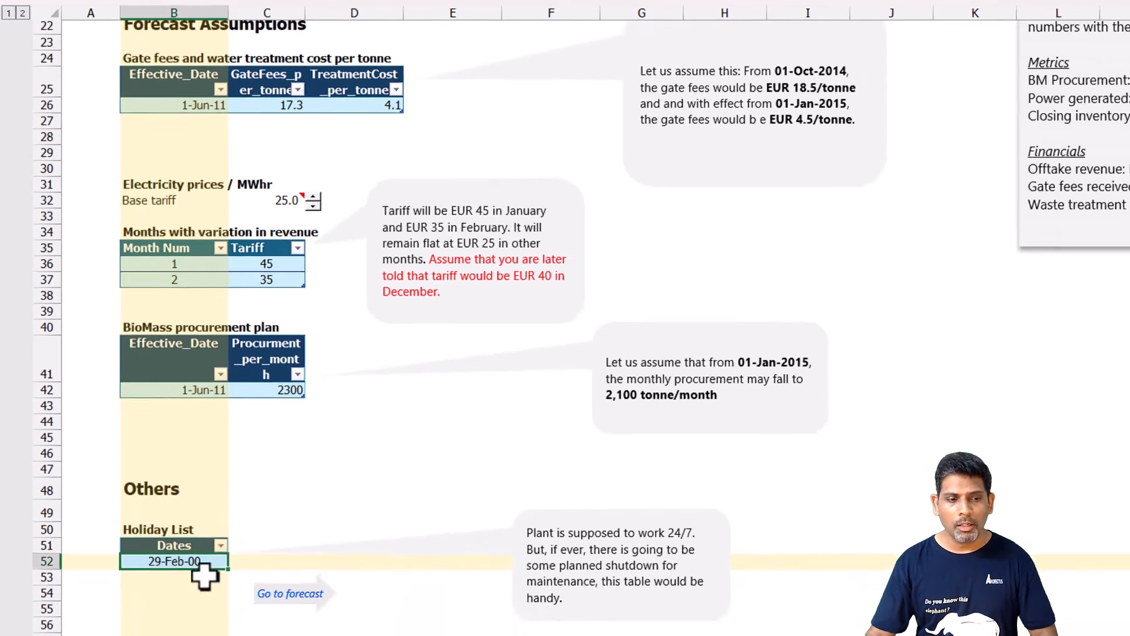
pyautogui.press('F2')
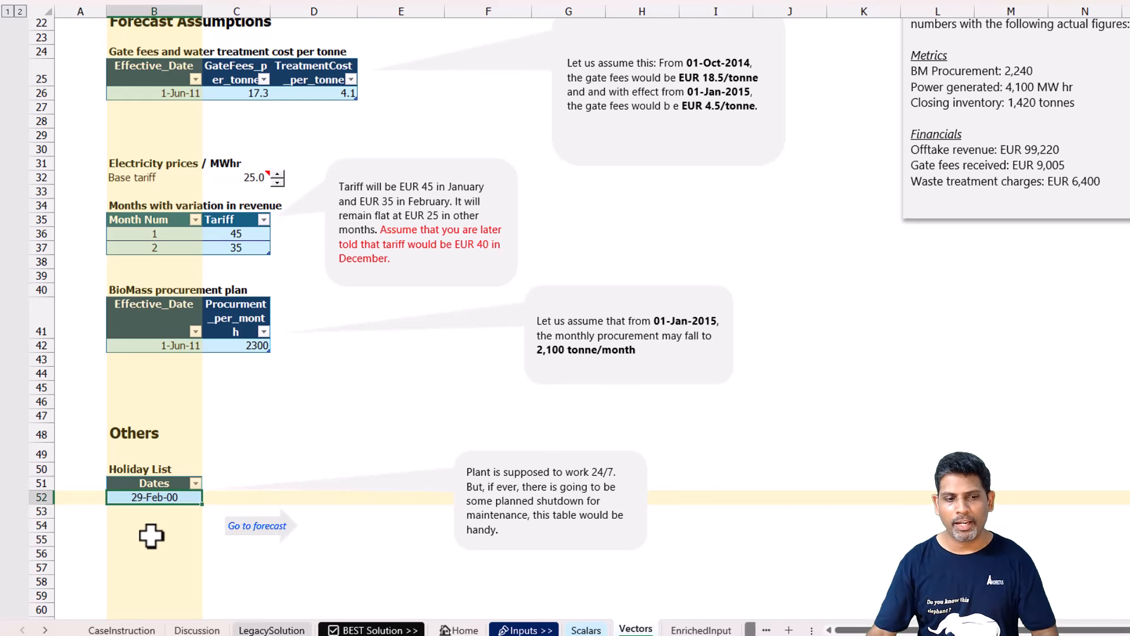
# Go to the Forecasts sheet and examine the start date and SEQUENCE arguments of the EOMONTH period formula in C10.
pyautogui.click(260, 452)
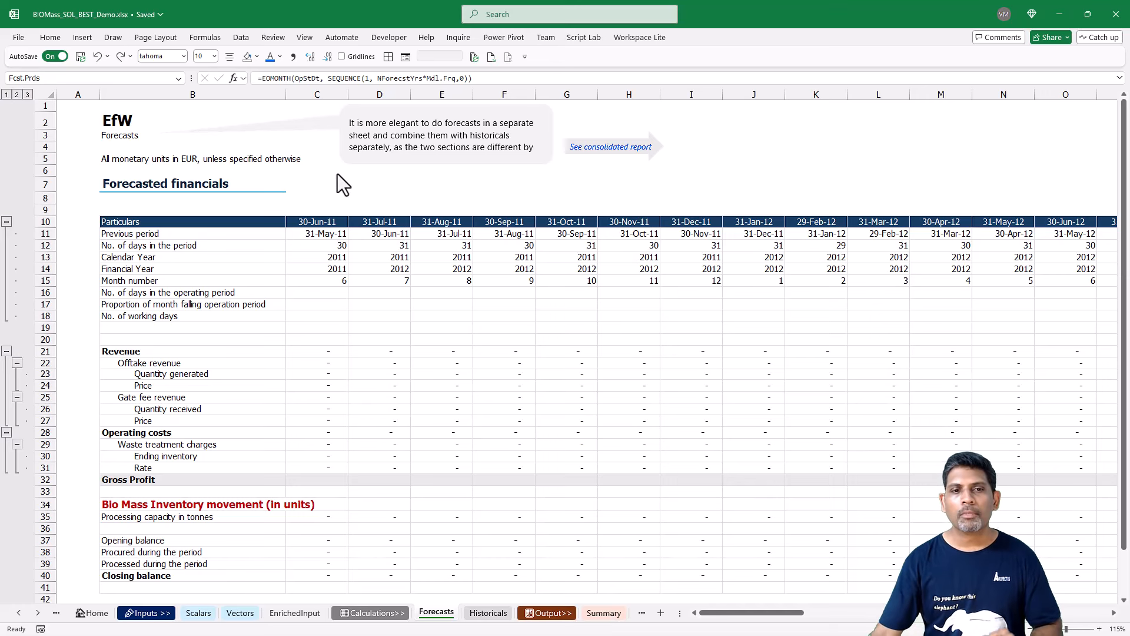
pyautogui.click(322, 221)
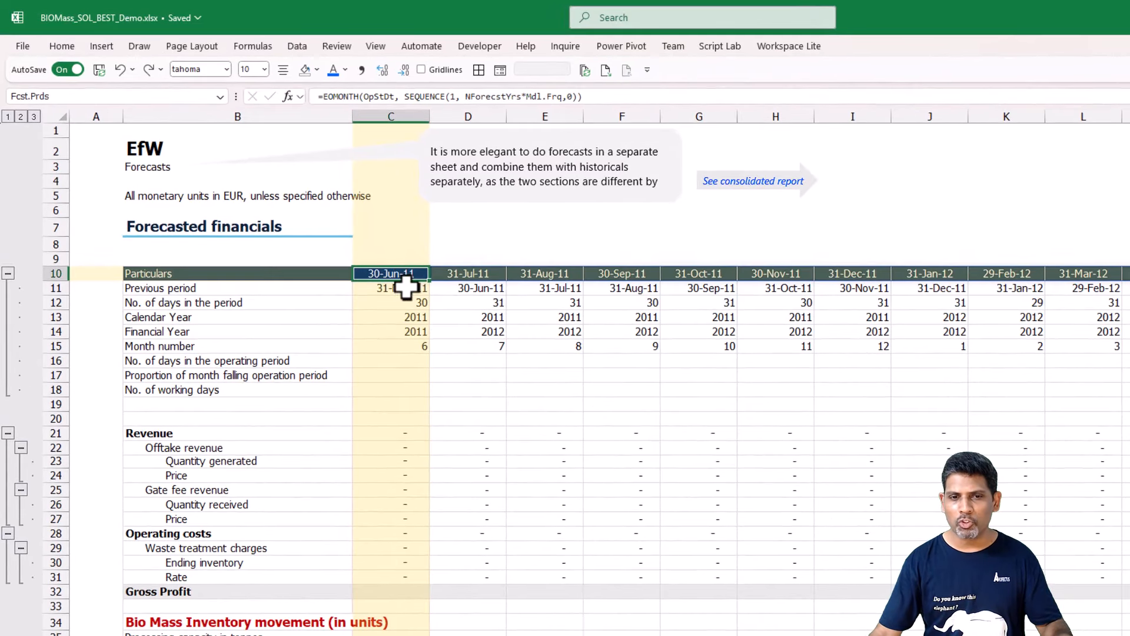
pyautogui.press('F2')
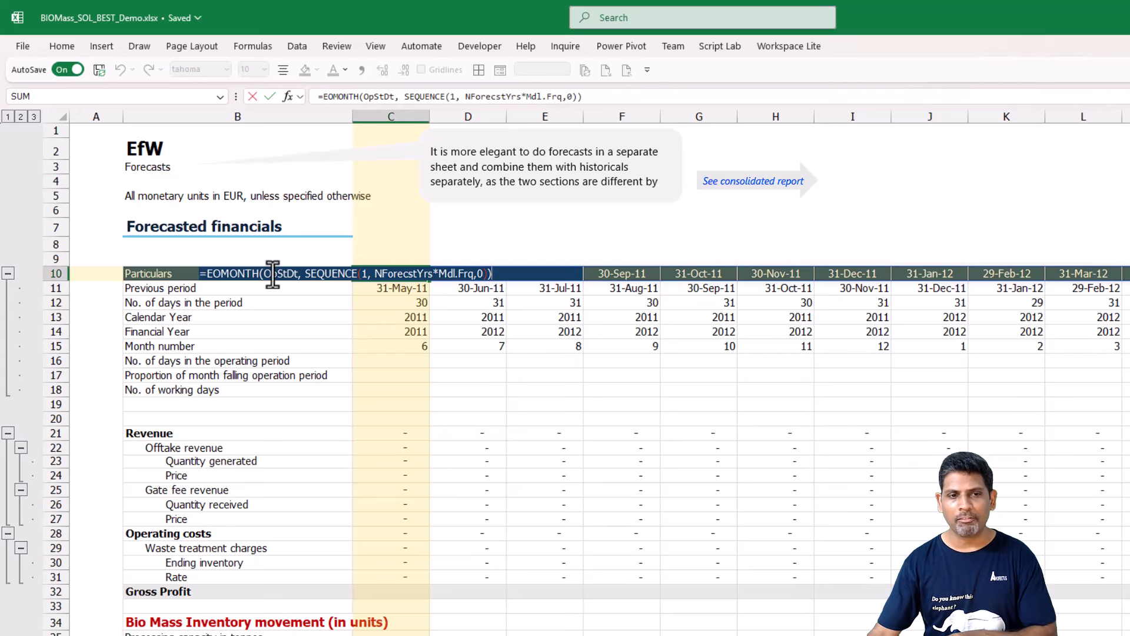
pyautogui.moveTo(265, 275); pyautogui.dragTo(303, 277)
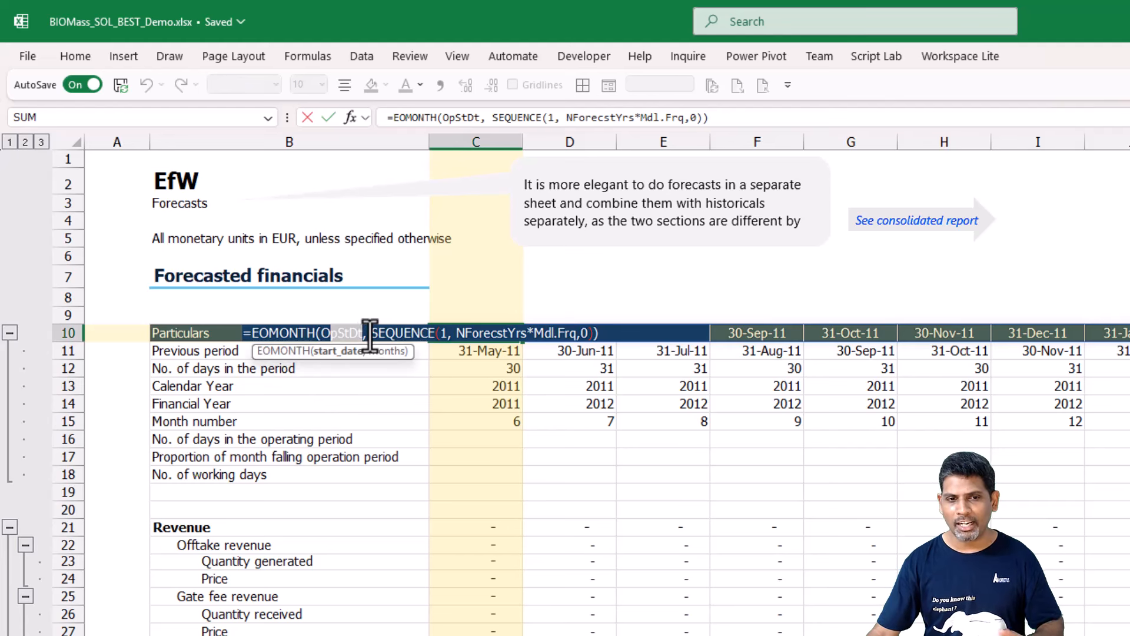
pyautogui.click(439, 333)
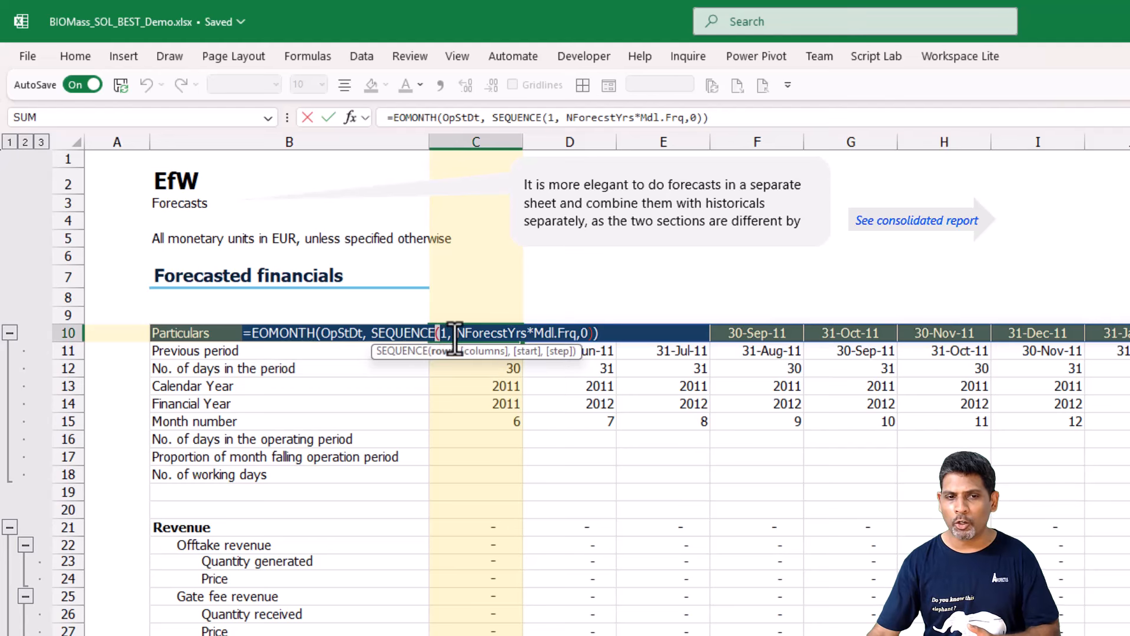
pyautogui.moveTo(458, 333); pyautogui.dragTo(580, 333)
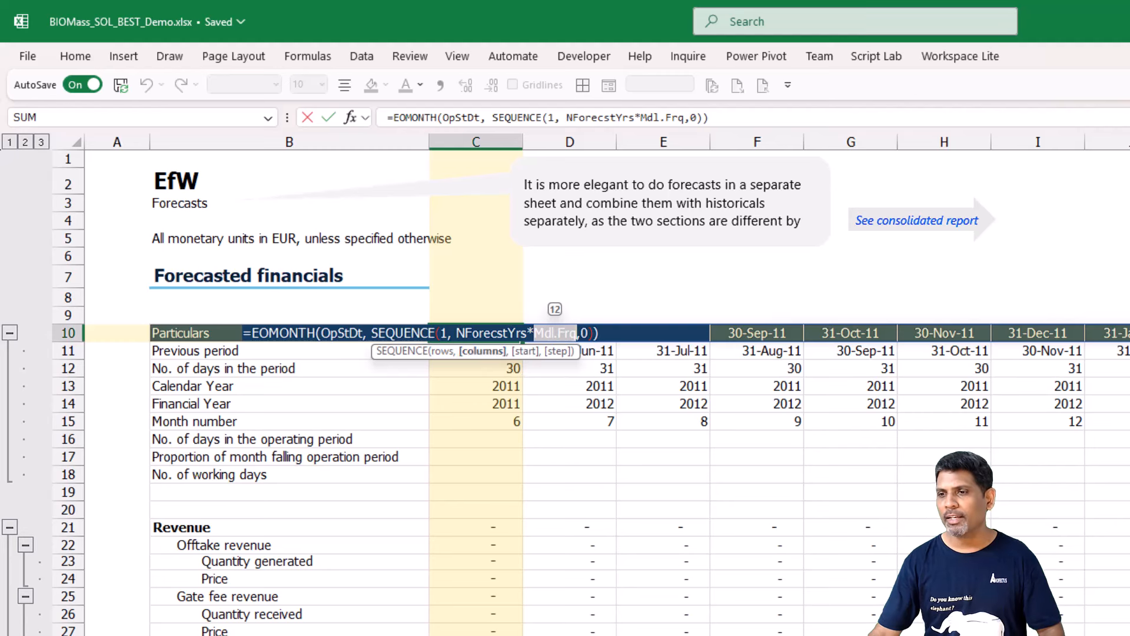
pyautogui.press('Escape')
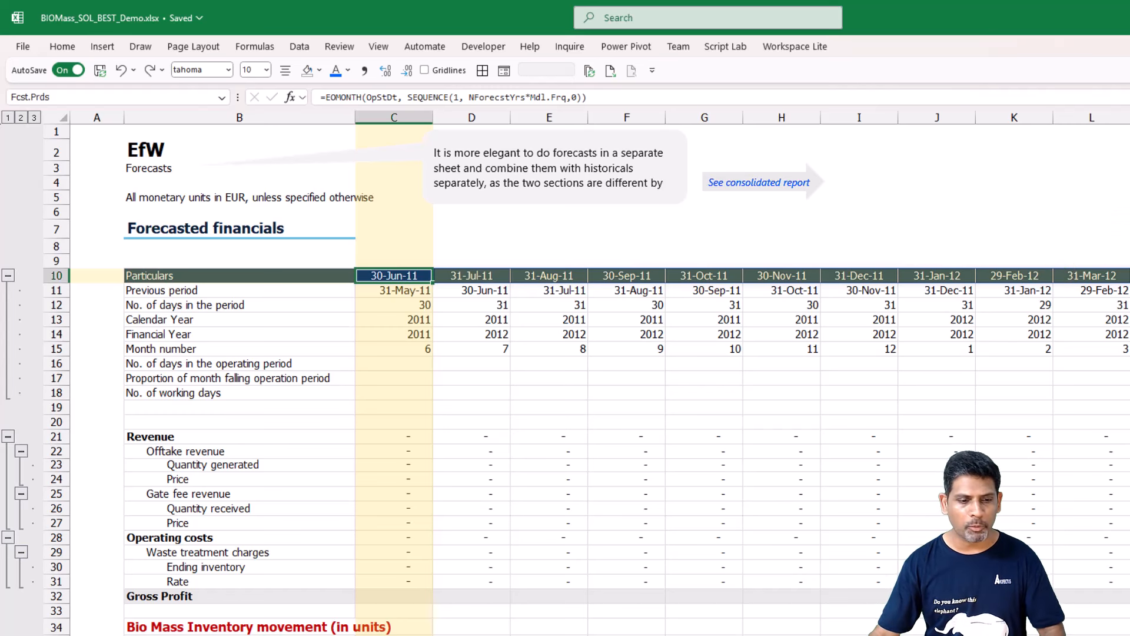
# Return to the Scalars sheet and examine the range names noted beside the plant capacity and operations inputs, from OpStDt to OprtngHrs_per_day.
pyautogui.hotkey('ctrl', 'pageup')
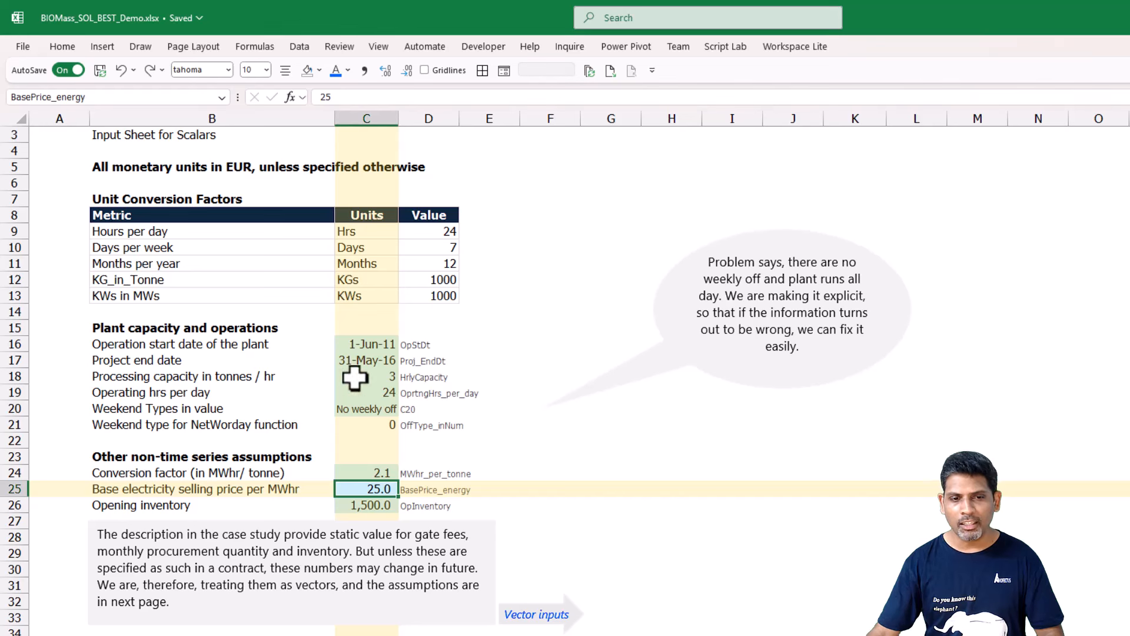
pyautogui.click(362, 344)
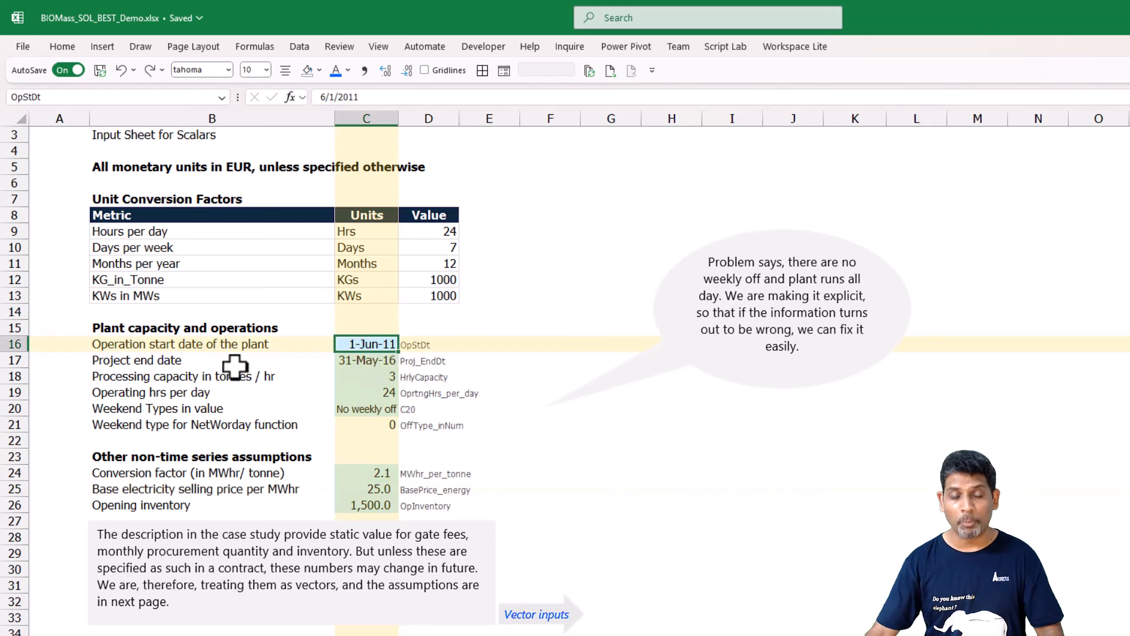
pyautogui.click(501, 343)
pyautogui.click(430, 346)
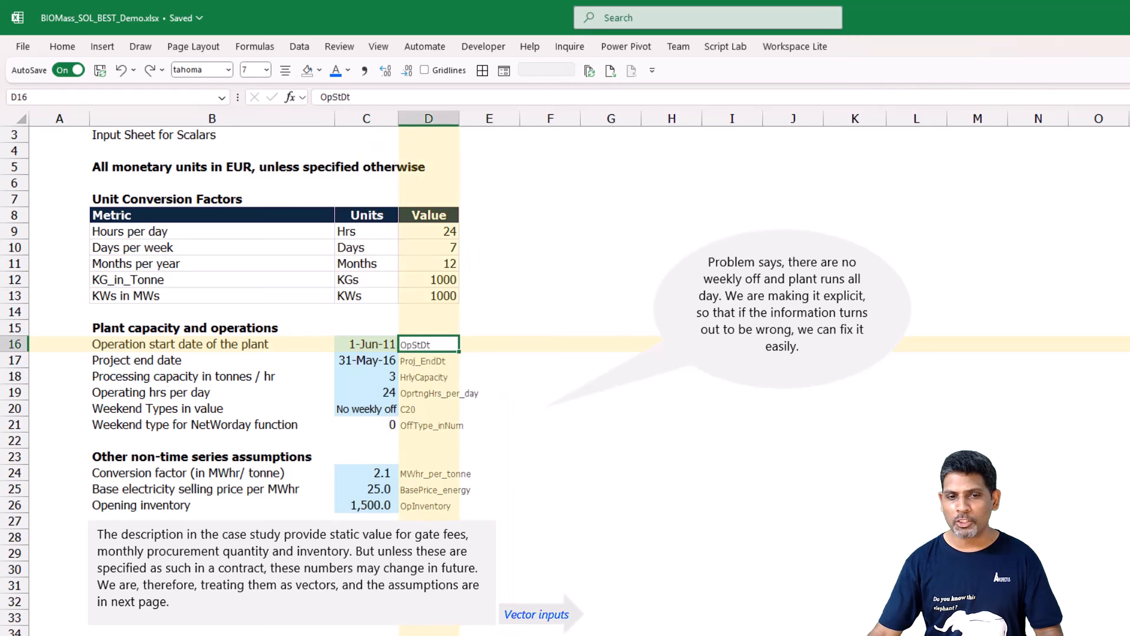
pyautogui.click(429, 361)
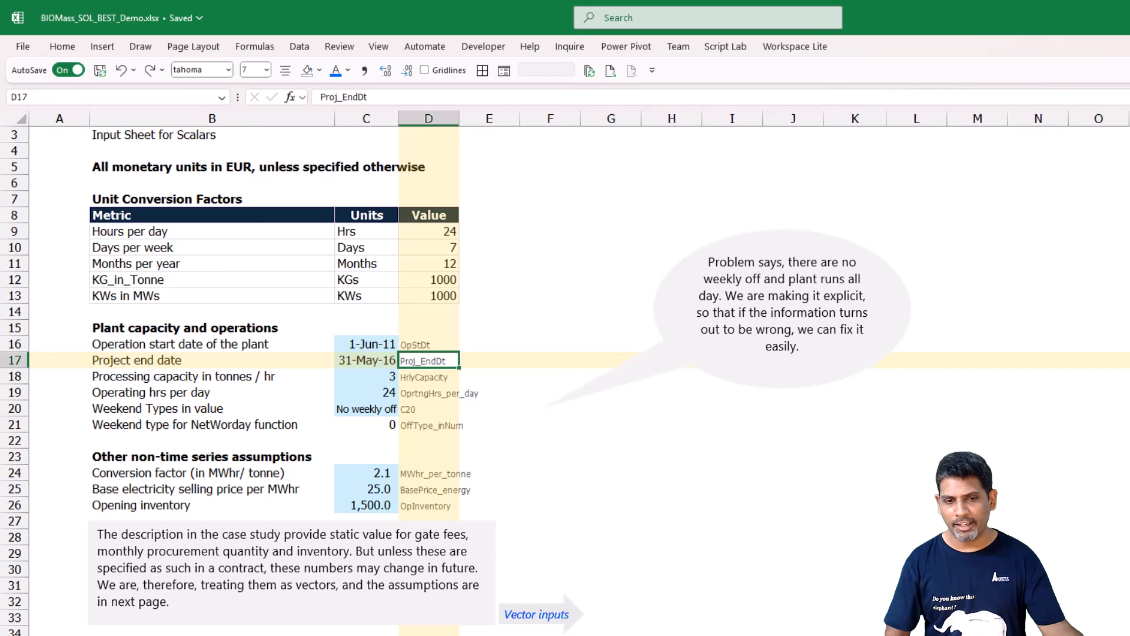
pyautogui.click(429, 377)
pyautogui.click(429, 393)
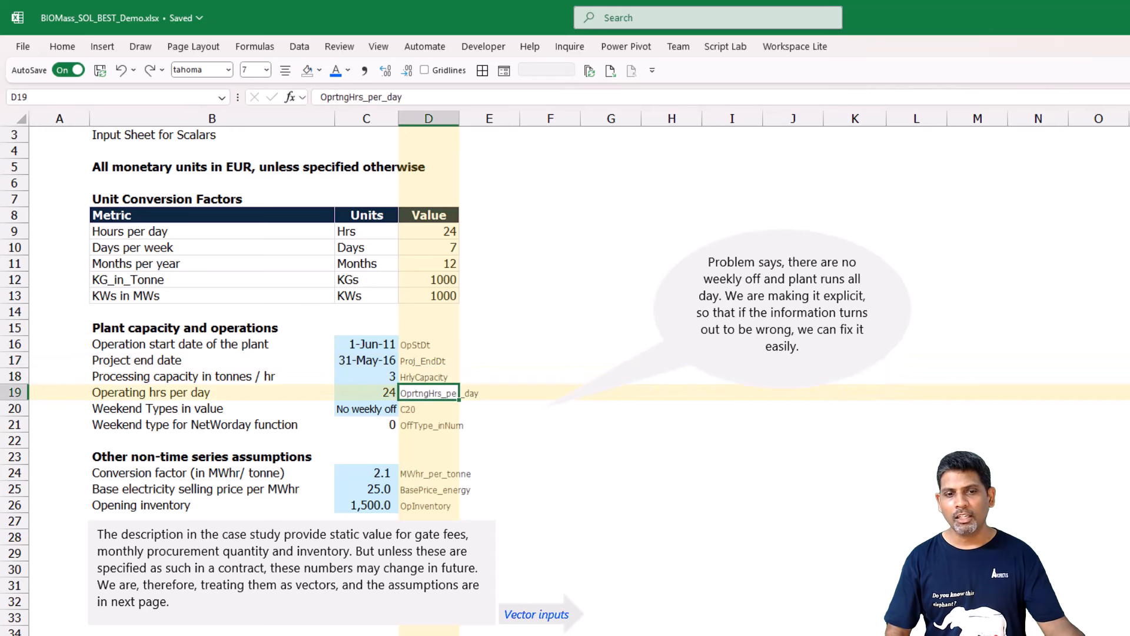
# Examine the range names noted beside the Scalars inputs, from operating hours and weekend type to conversion factor, base electricity price and opening inventory.
pyautogui.click(366, 393)
pyautogui.click(428, 392)
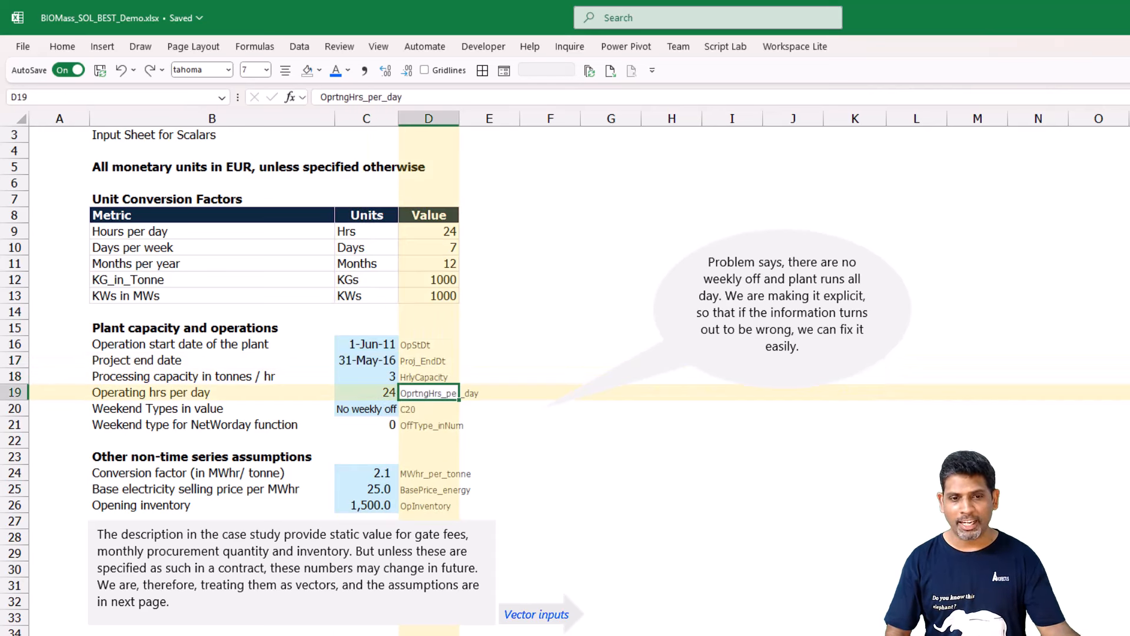
pyautogui.press('Down')
pyautogui.press('Down')
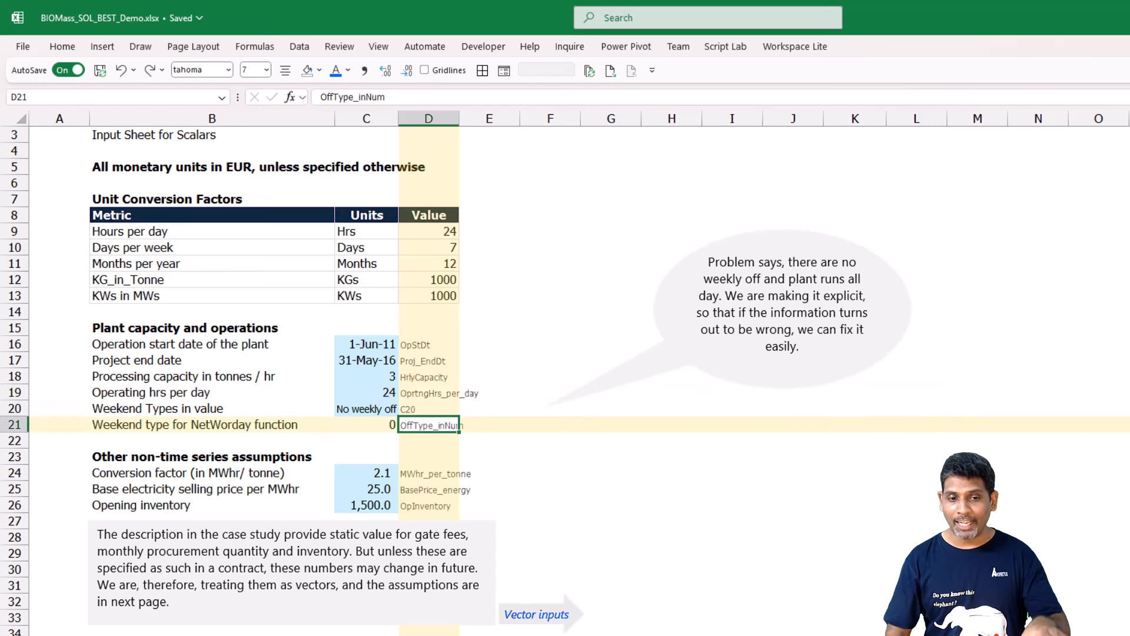
pyautogui.press('Left')
pyautogui.press('Right')
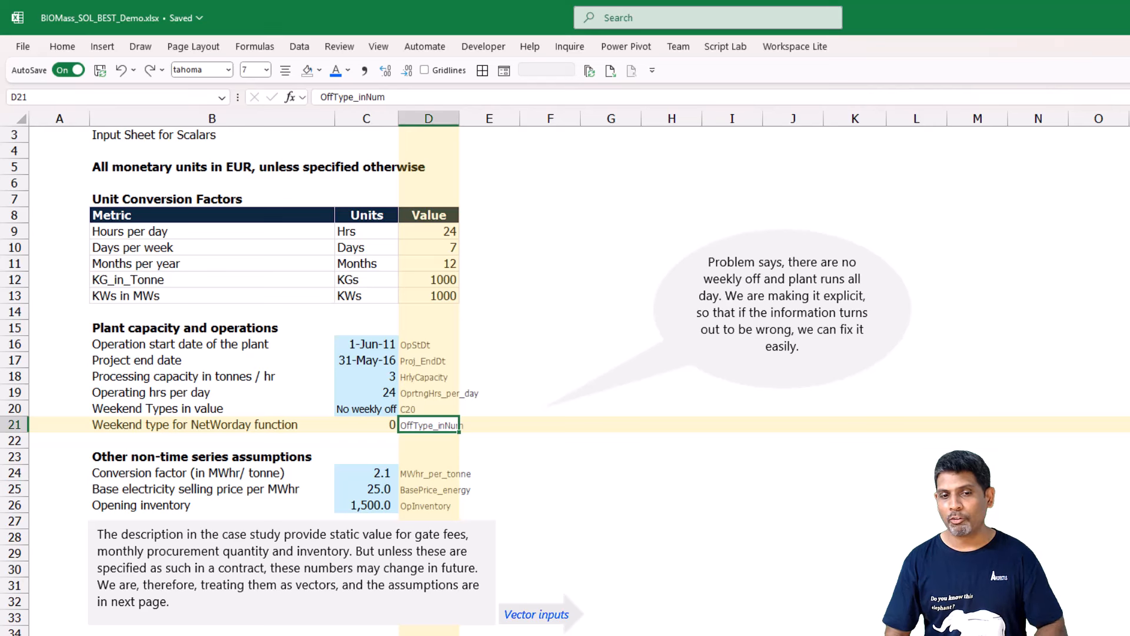
pyautogui.press('Down')
pyautogui.press('Down')
pyautogui.press('Down')
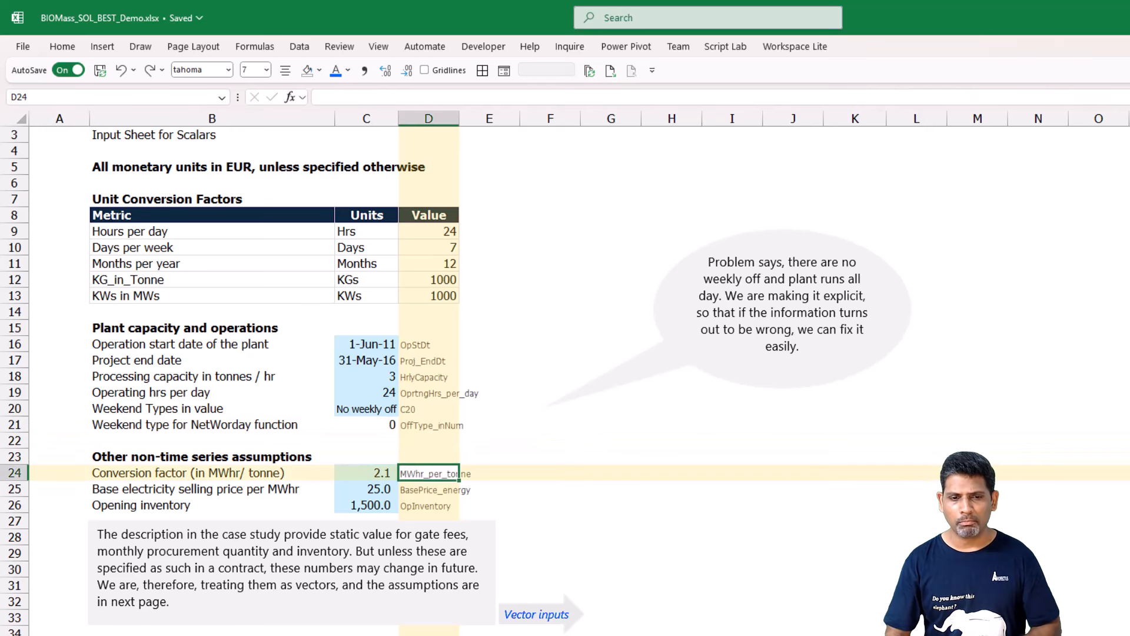
pyautogui.press('Left')
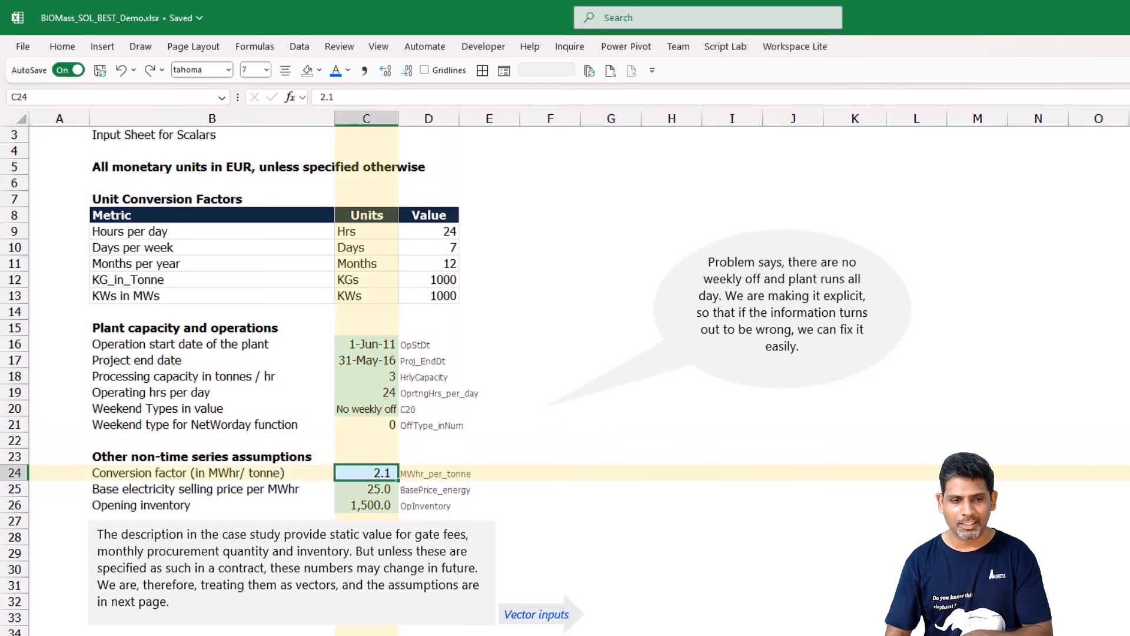
pyautogui.press('Right')
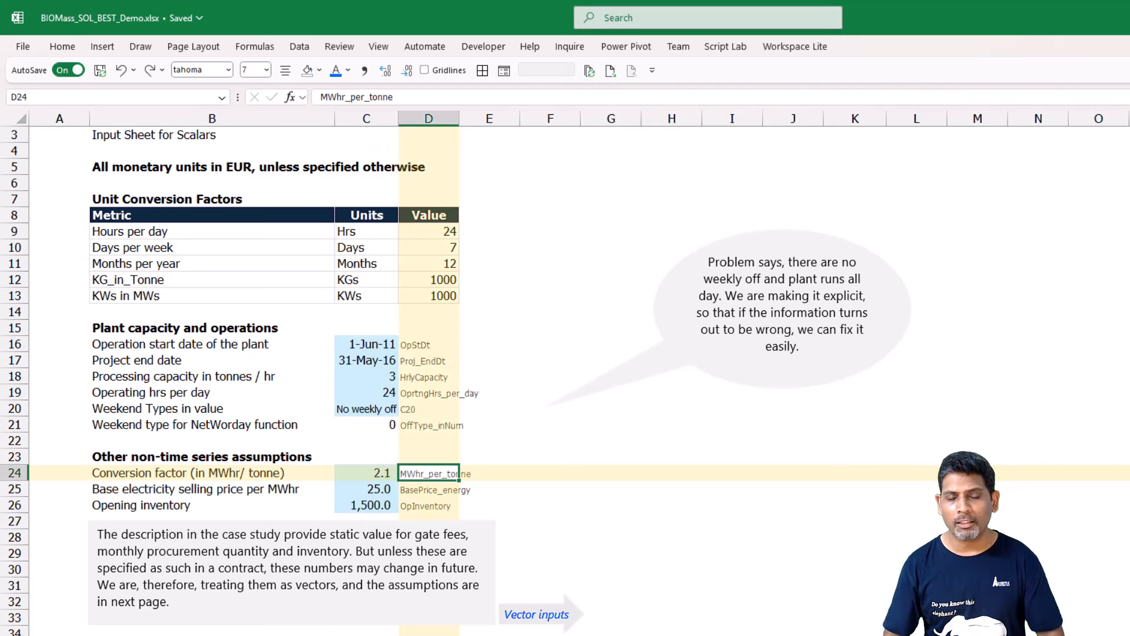
pyautogui.press('Down')
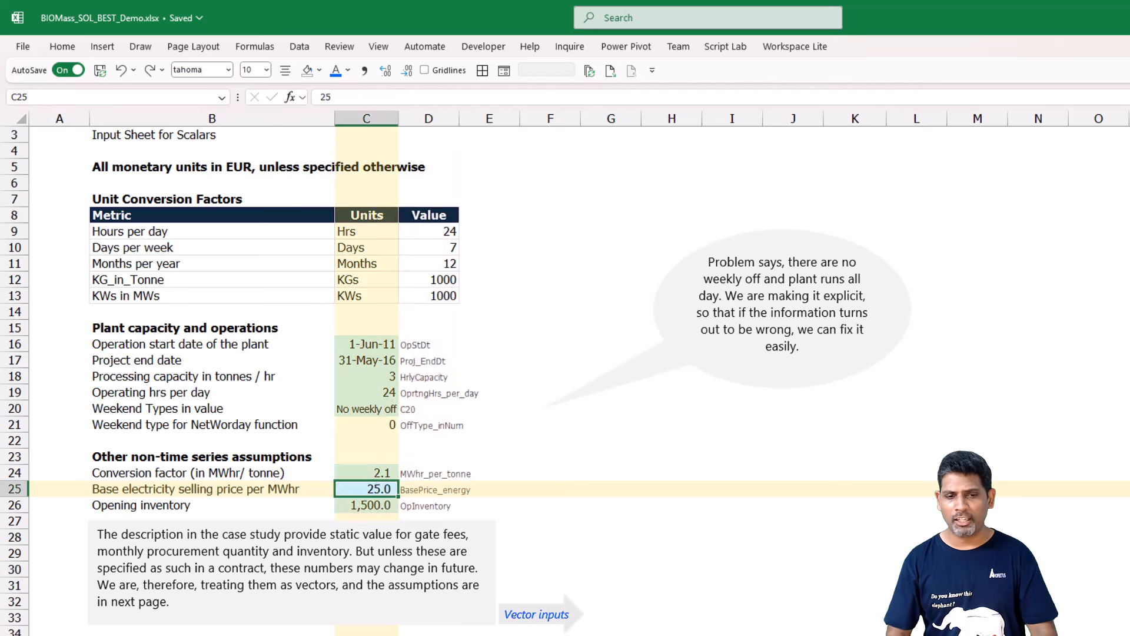
pyautogui.press('Down')
pyautogui.press('Left')
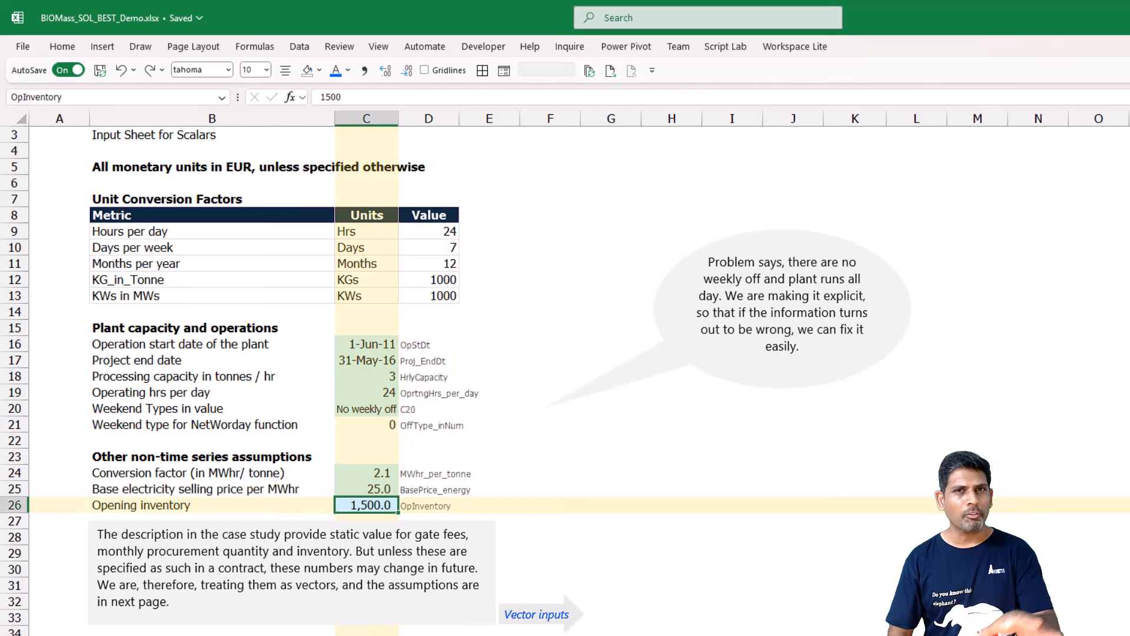
# Go to the Vectors sheet and check the table names of the gate fees, monthly tariff, BioMass procurement plan and Holiday List tables.
pyautogui.hotkey('ctrl', 'pagedown')
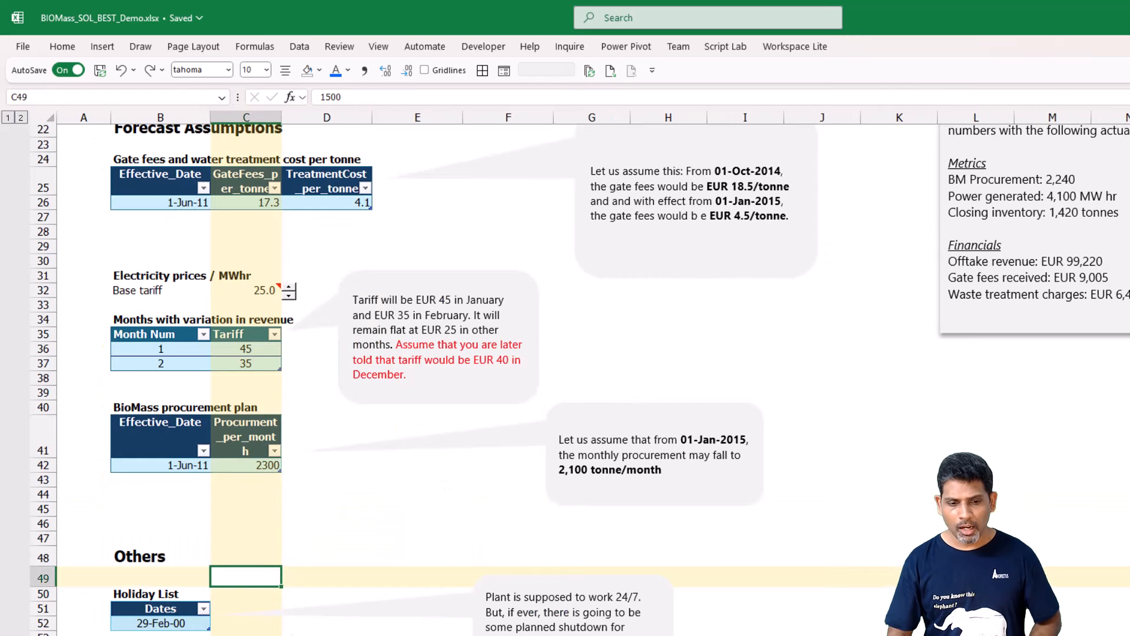
pyautogui.scroll(2, 293, 407)
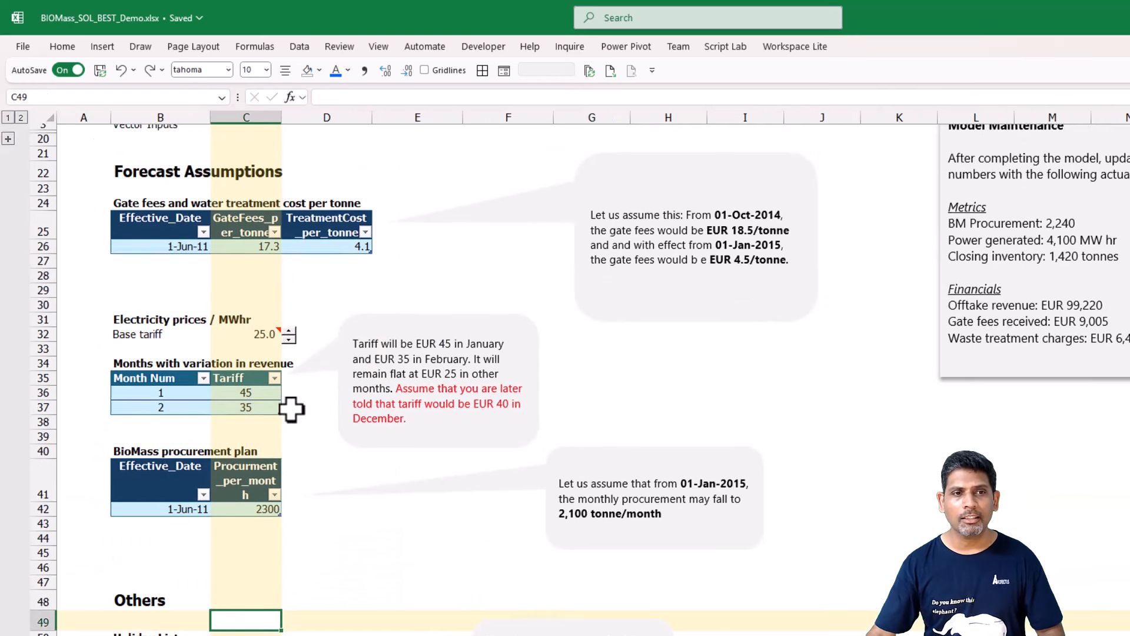
pyautogui.click(236, 289)
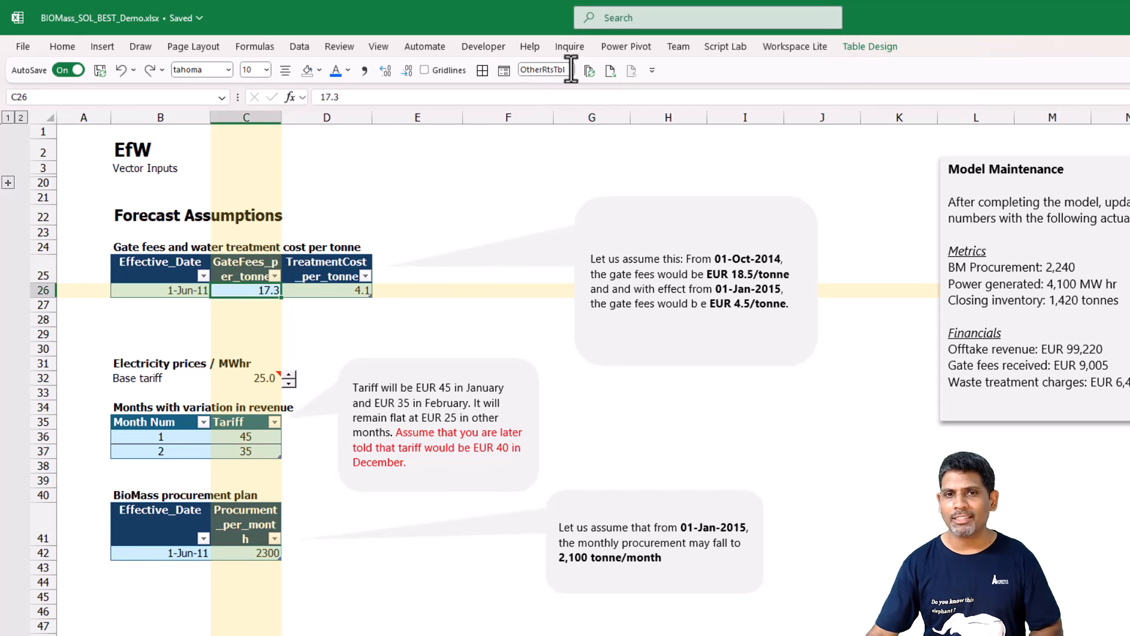
pyautogui.click(187, 451)
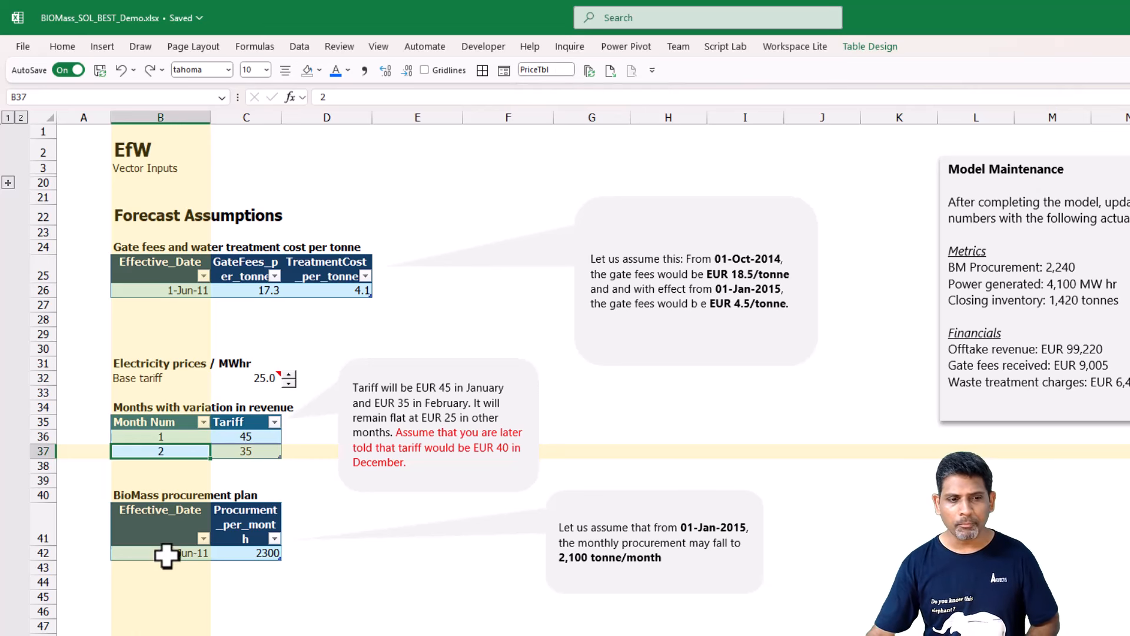
pyautogui.click(187, 537)
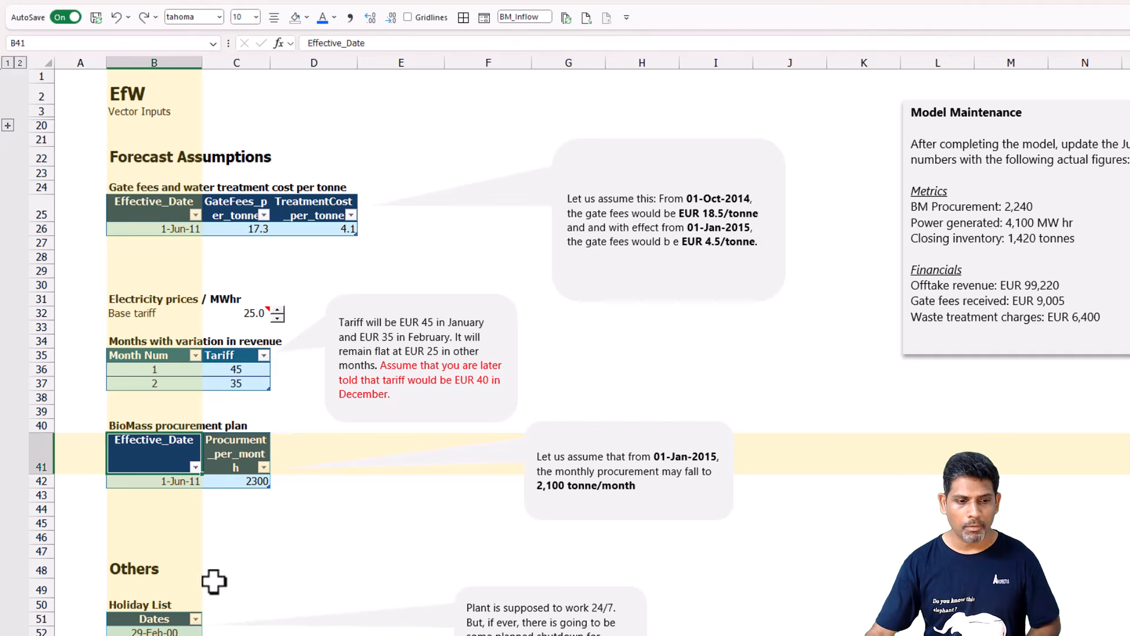
pyautogui.click(180, 629)
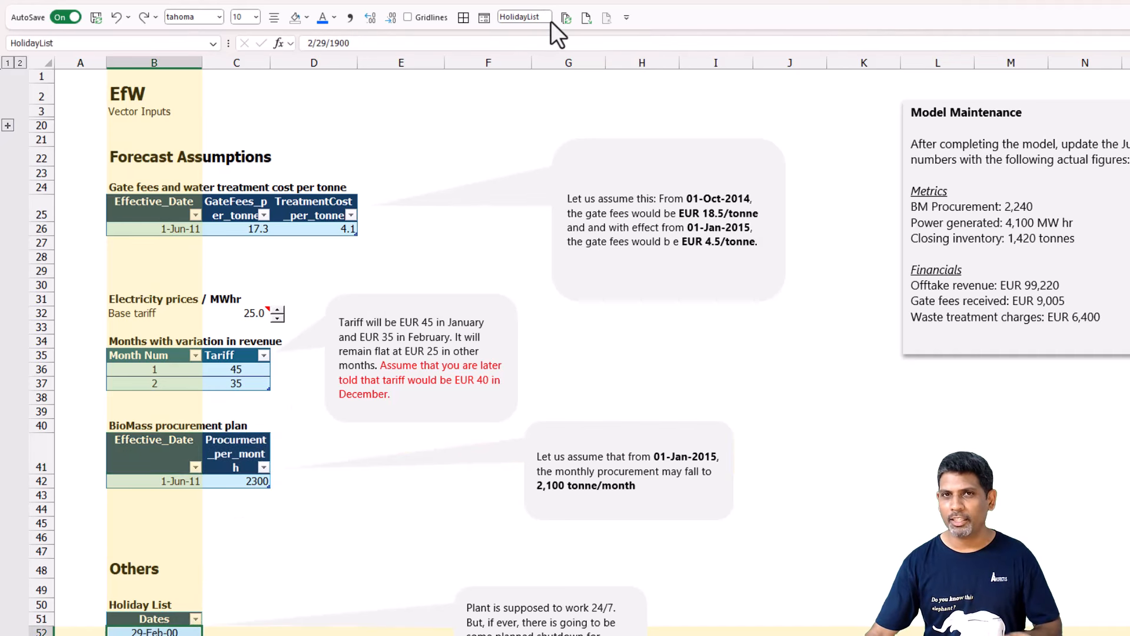
pyautogui.click(235, 216)
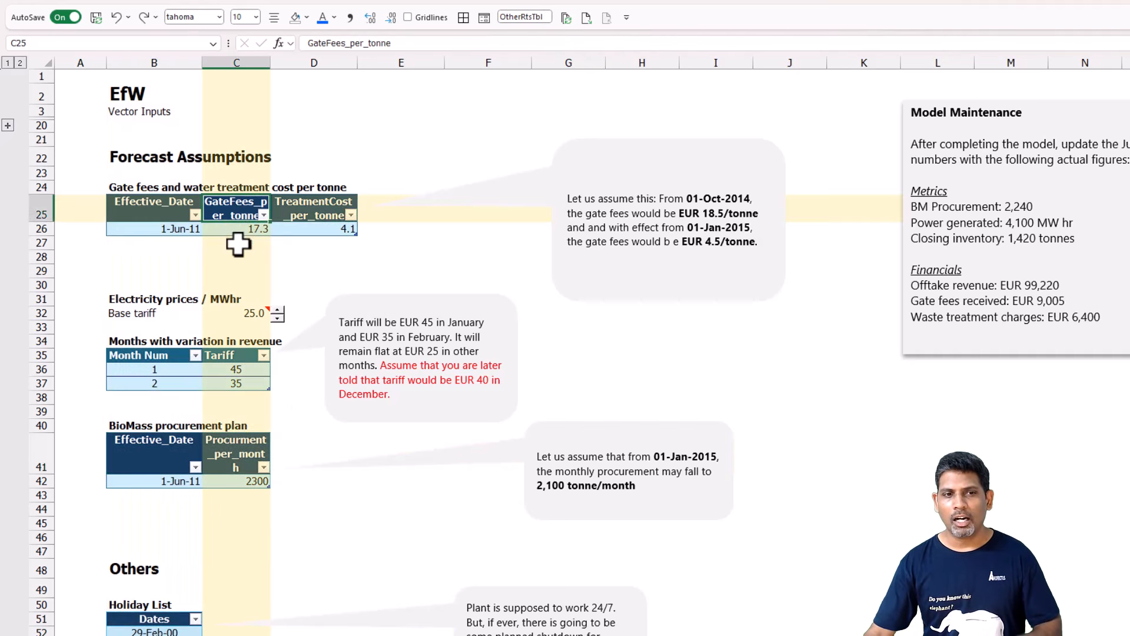
pyautogui.click(224, 383)
pyautogui.click(211, 482)
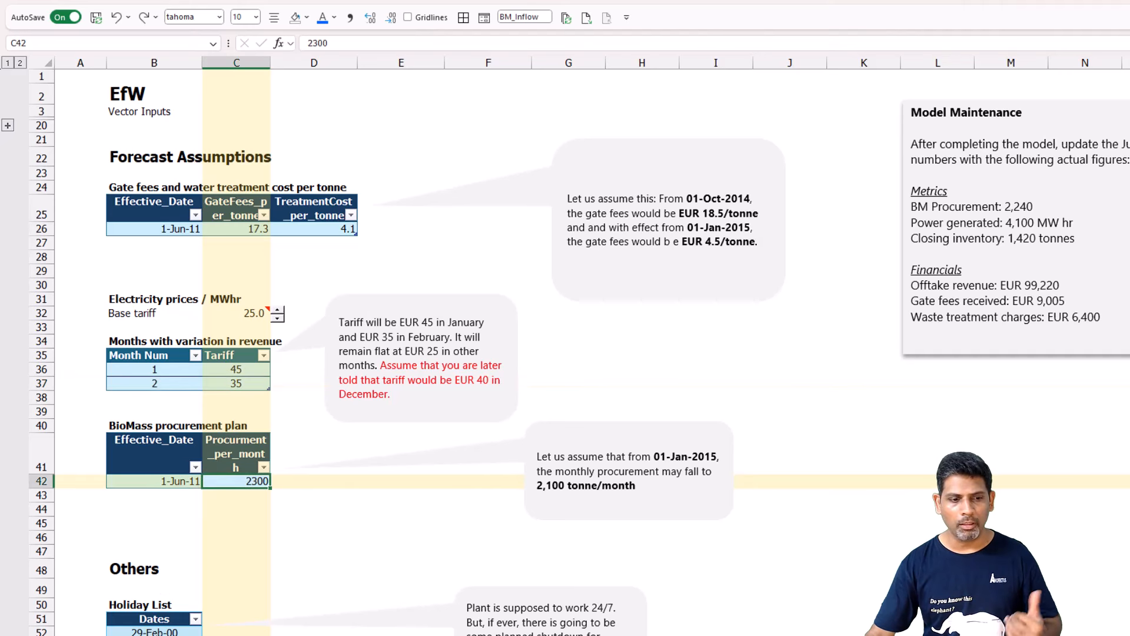
pyautogui.click(156, 629)
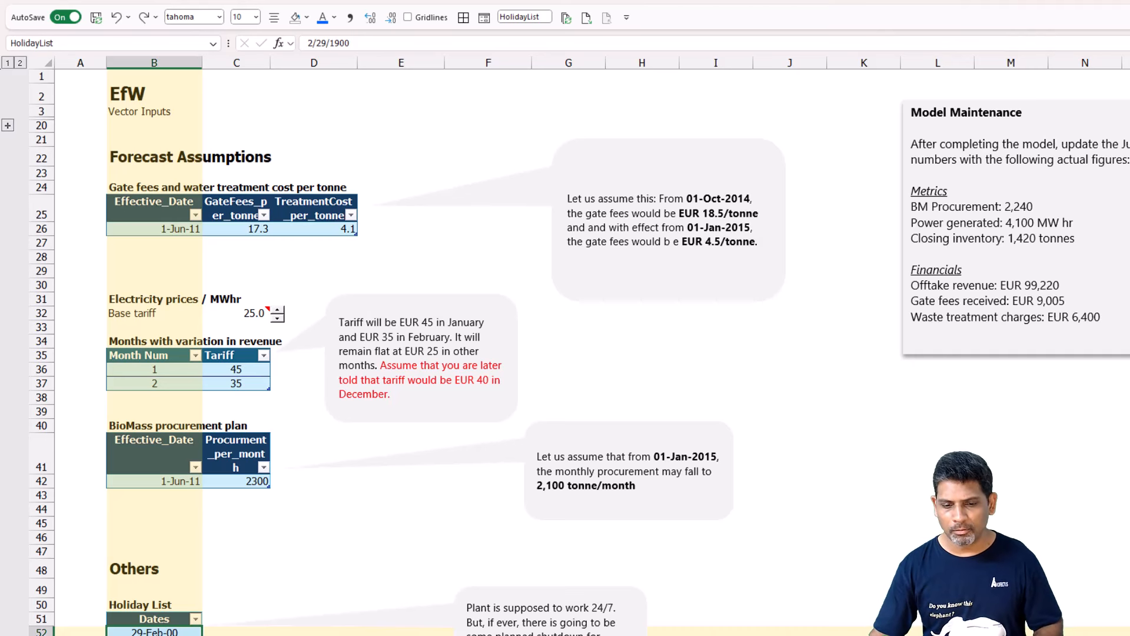
# Go to the Forecasts sheet and compare the No. of days in the period formula in C12 with the No. of days in the operating period row.
pyautogui.hotkey('ctrl', 'pagedown')
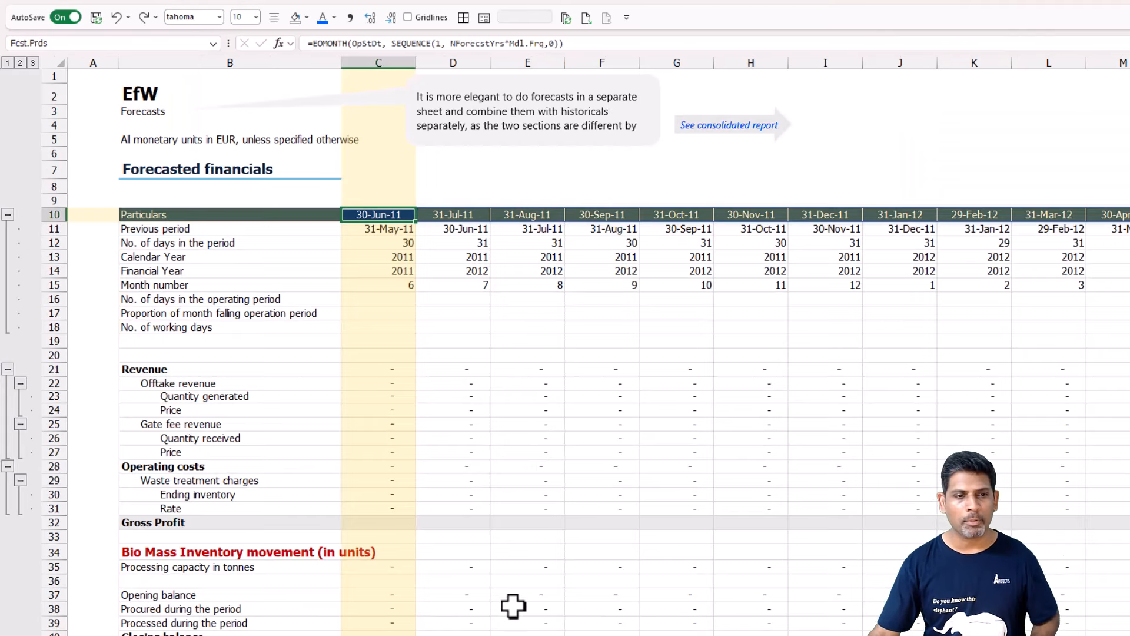
pyautogui.click(383, 299)
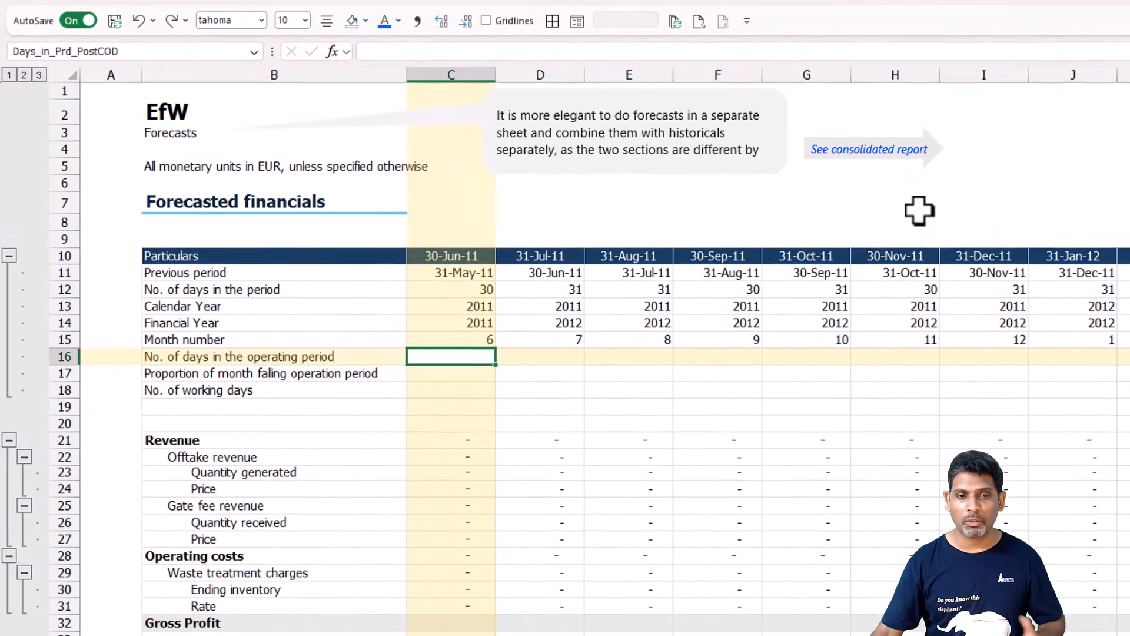
pyautogui.click(366, 257)
pyautogui.click(444, 292)
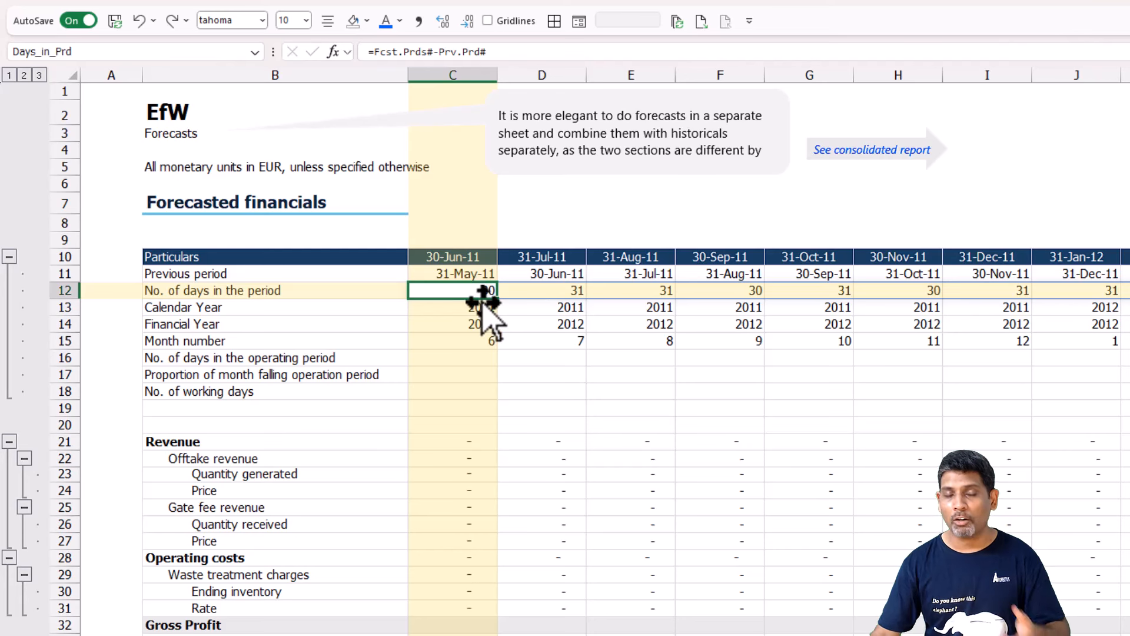
pyautogui.click(216, 353)
# Start a Tfn.Sliceλ formula in C16 for the days in the operating period, with OpStDt and Proj_EndDt as its first two arguments.
pyautogui.click(456, 356)
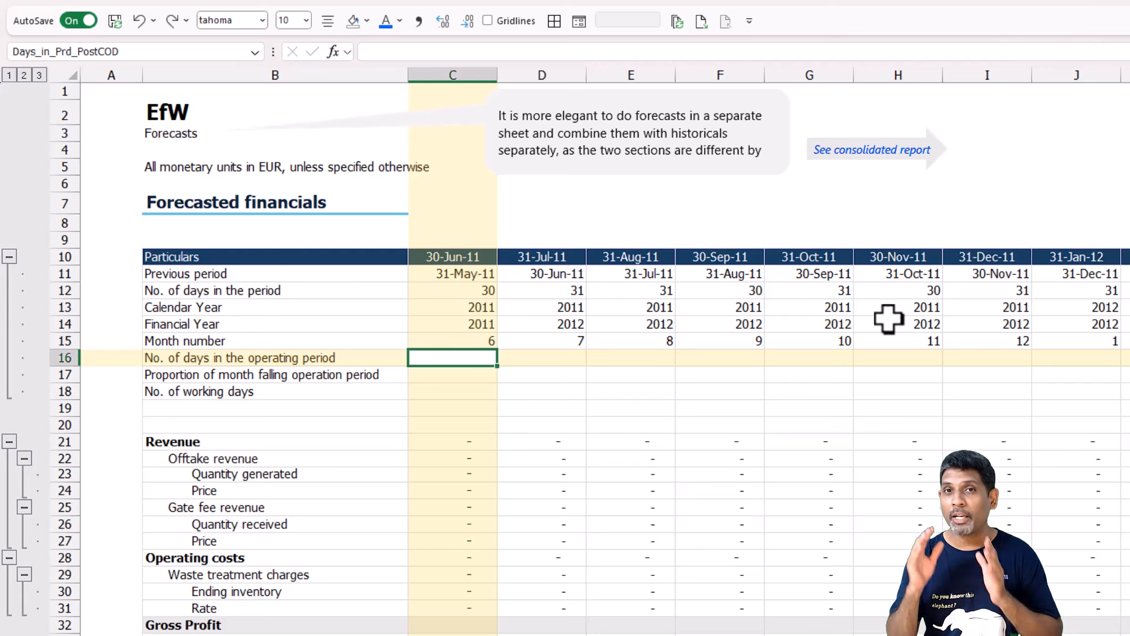
pyautogui.write('=Tfn')
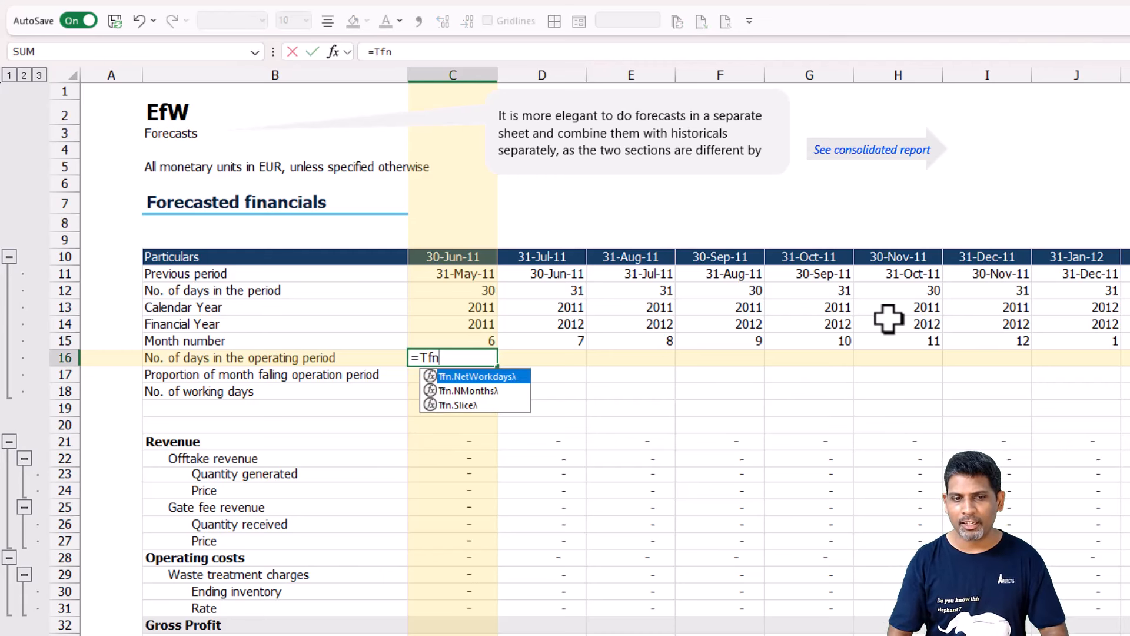
pyautogui.press('Down')
pyautogui.press('Down')
pyautogui.press('Tab')
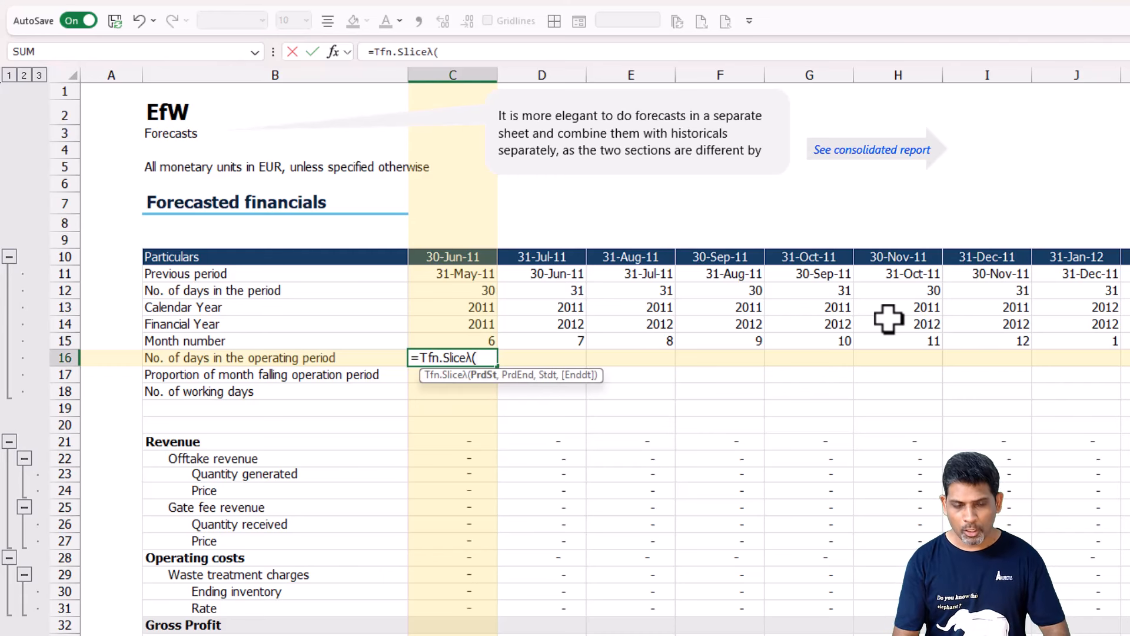
pyautogui.write('Ops')
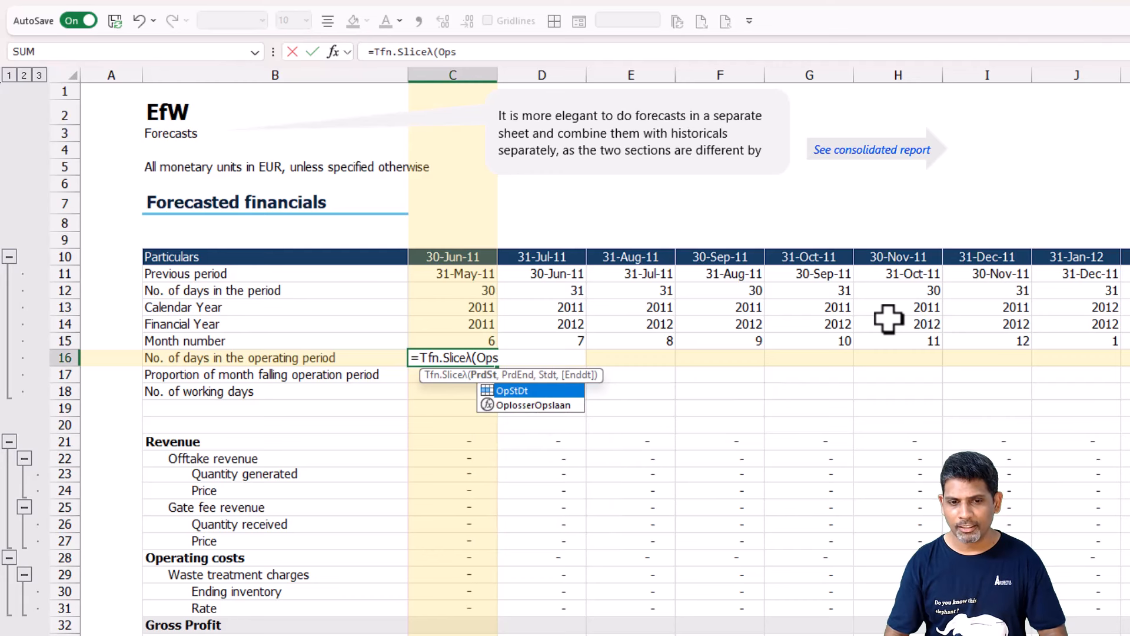
pyautogui.press('Tab')
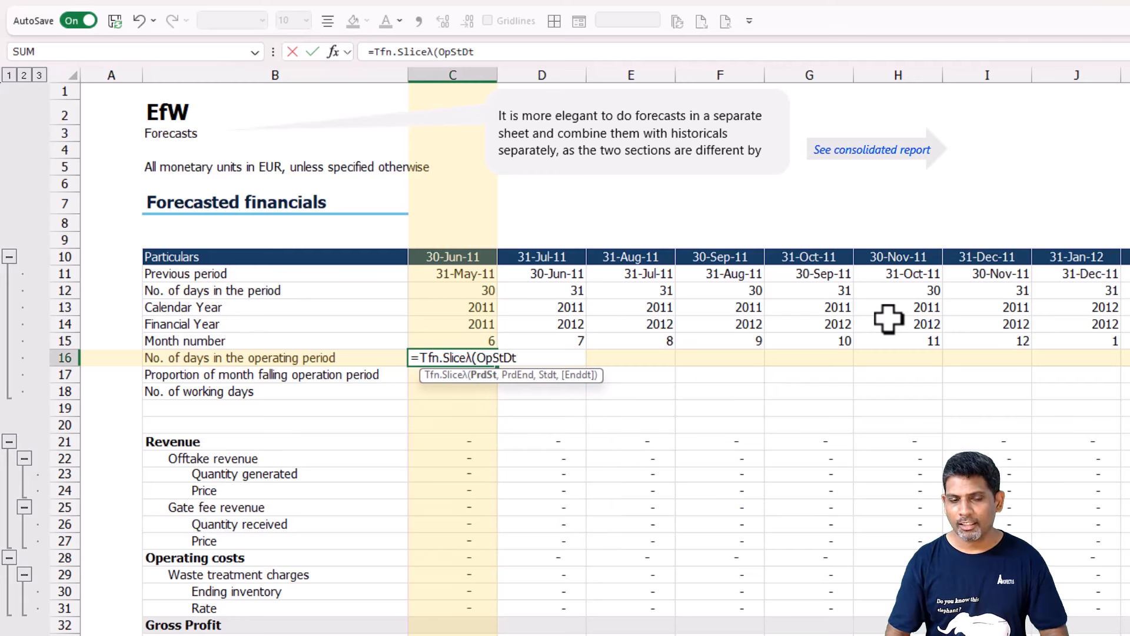
pyautogui.write(',')
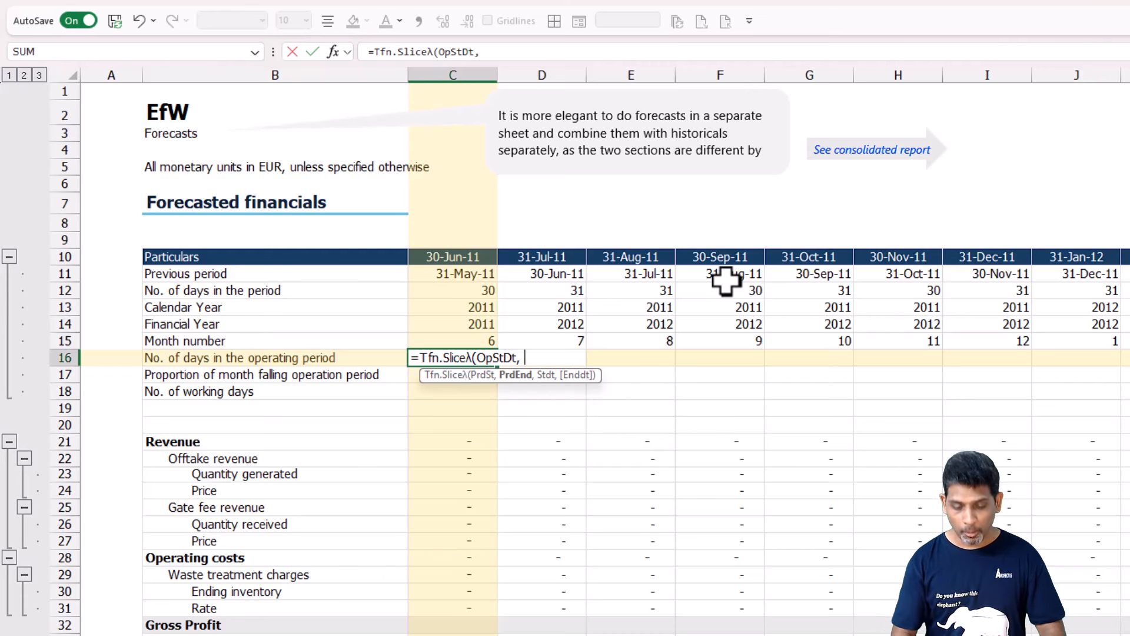
pyautogui.write(' Pro')
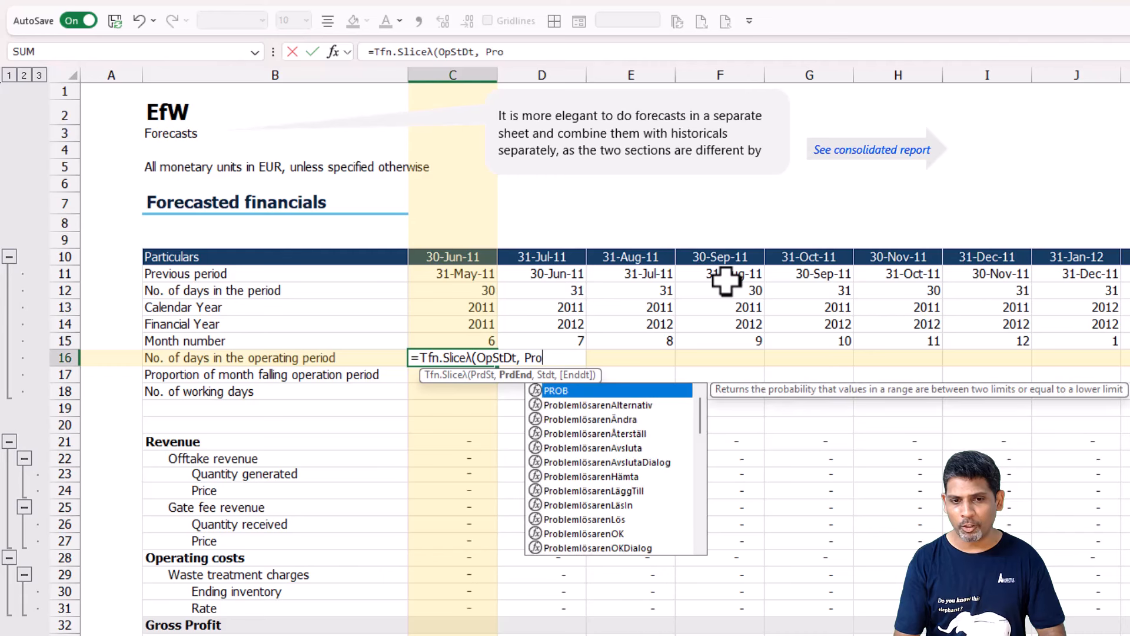
pyautogui.write('j')
pyautogui.press('Tab')
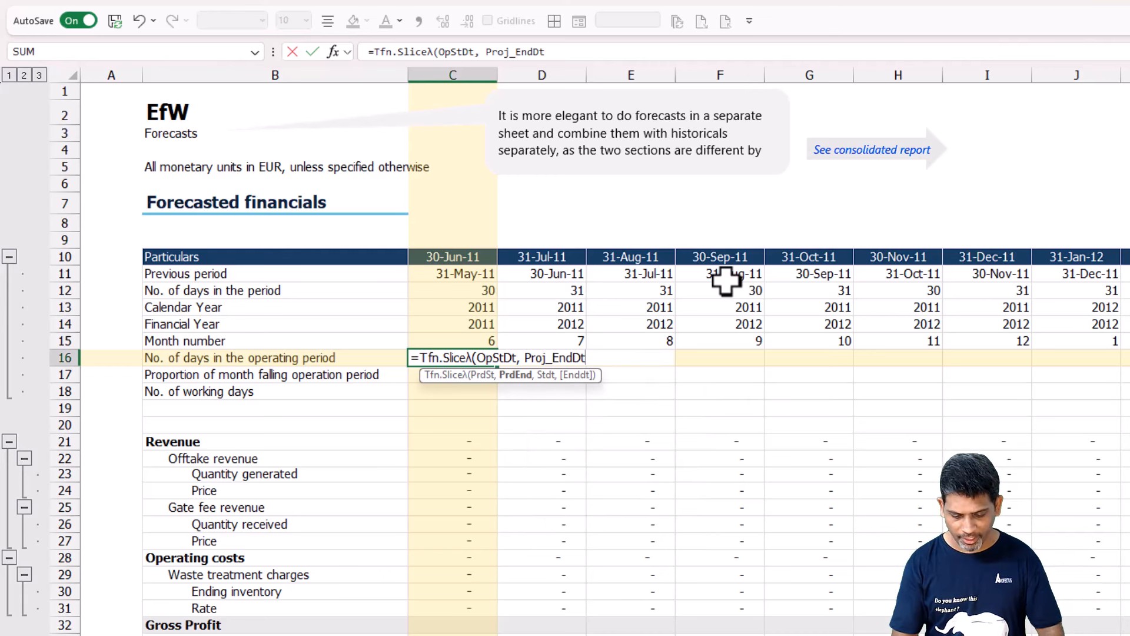
pyautogui.write(',')
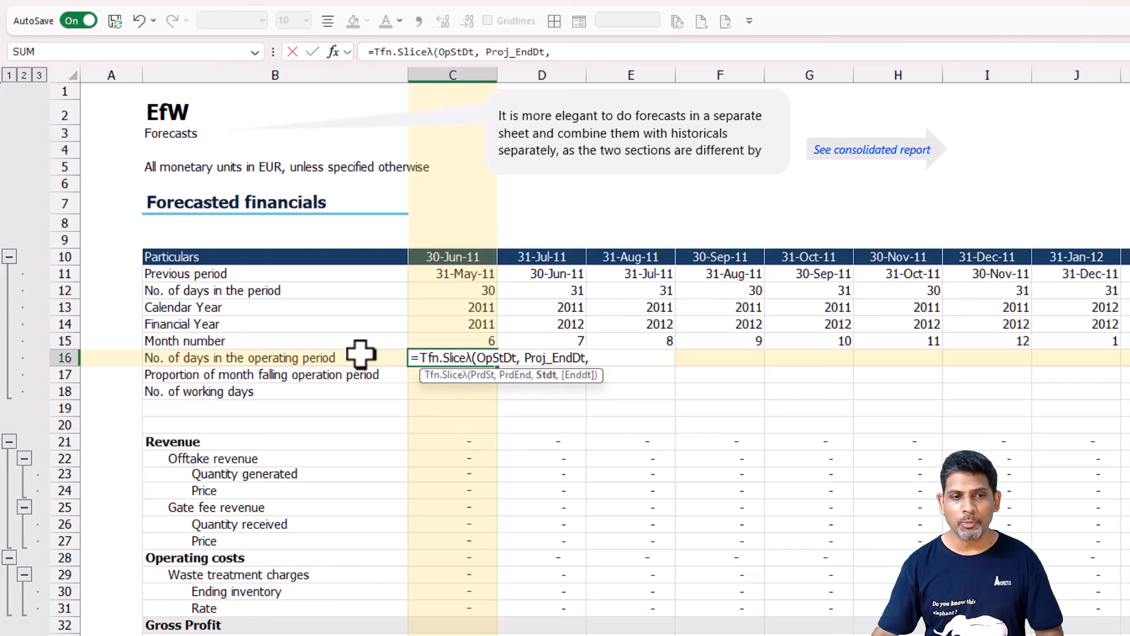
# Complete the Tfn.Sliceλ formula in C16 with Prv.Prd#+1 as start date and Fcst.Prds# as end date.
pyautogui.click(454, 274)
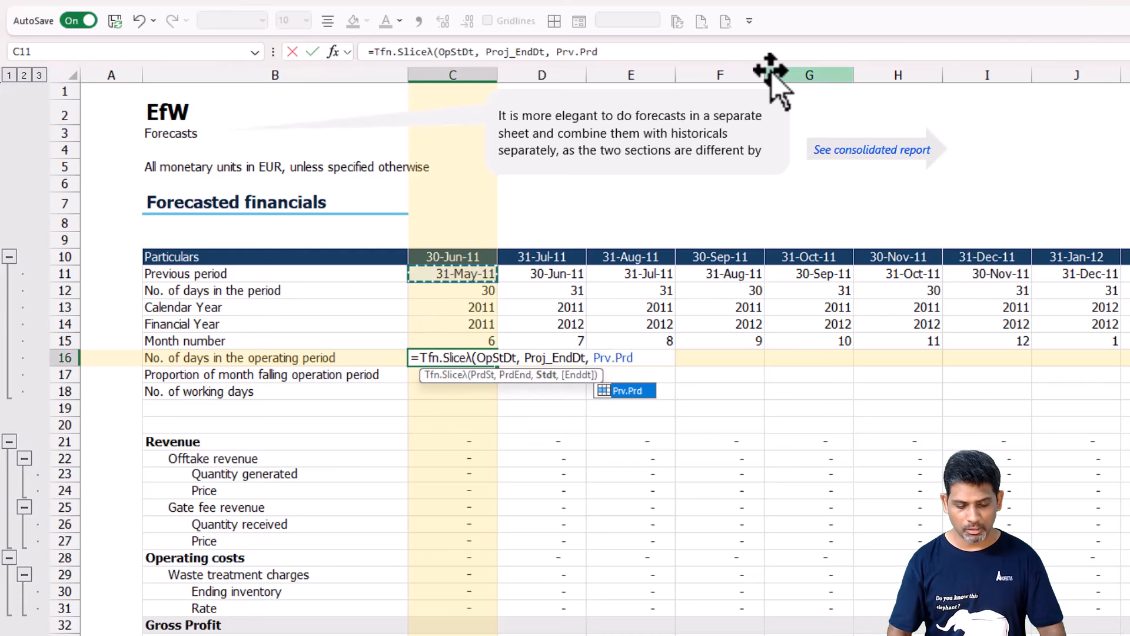
pyautogui.write('#')
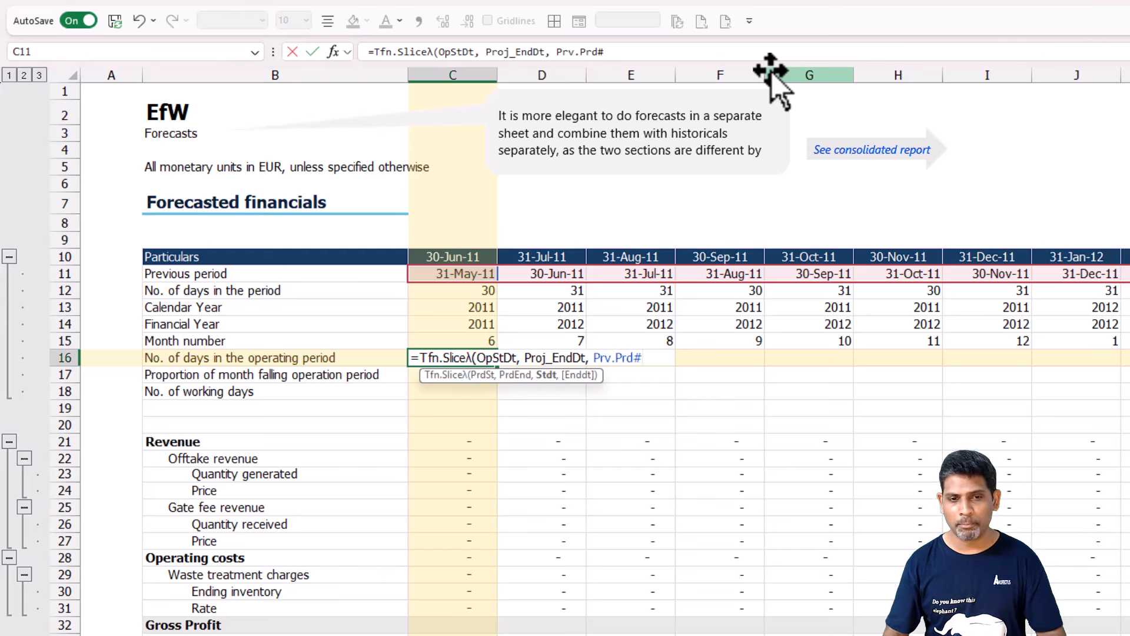
pyautogui.write('+1')
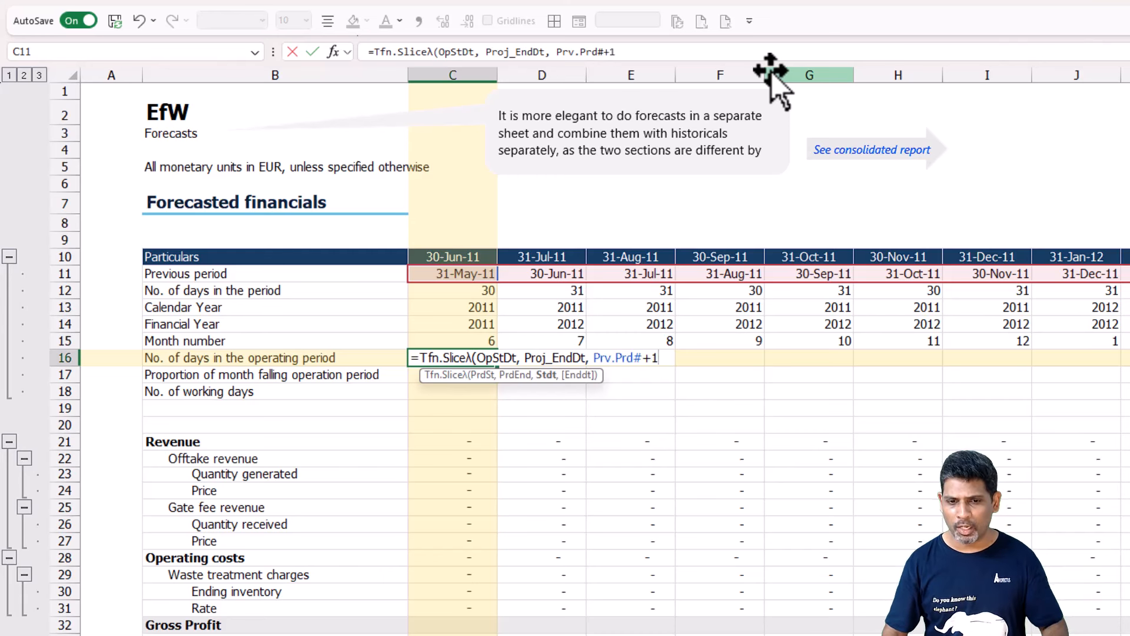
pyautogui.write(', ')
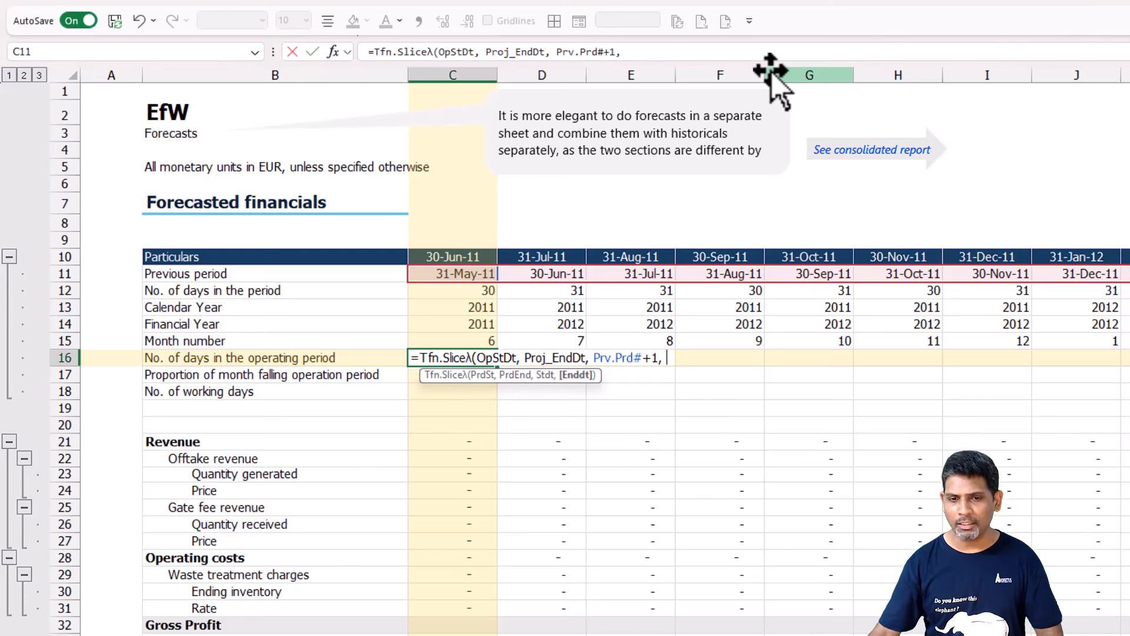
pyautogui.write('Fcst.Prds#')
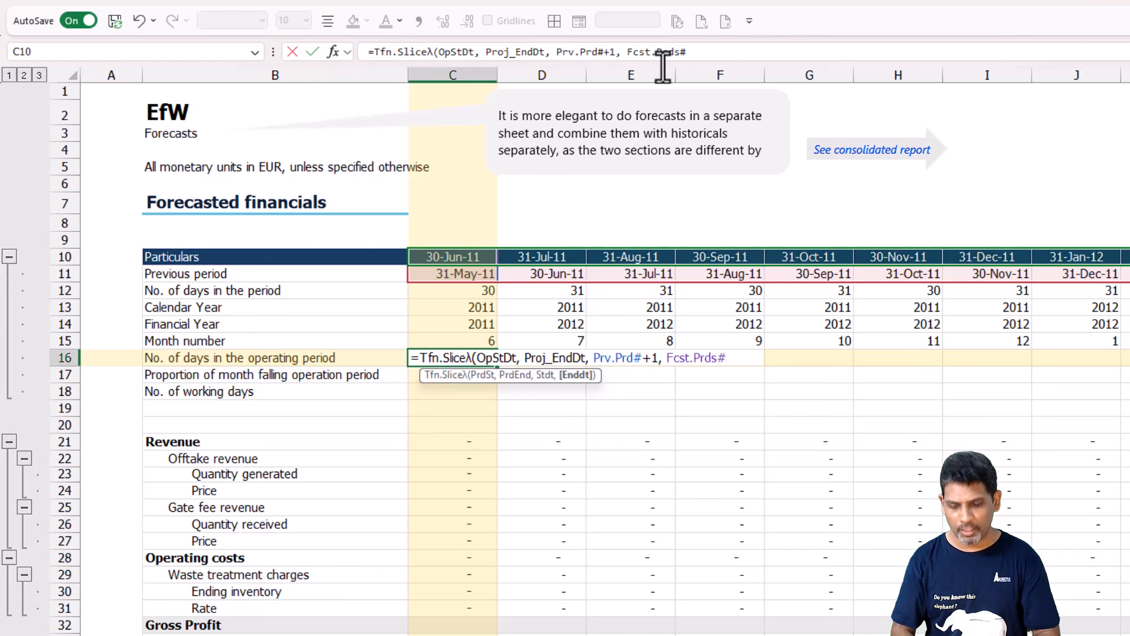
pyautogui.write(')')
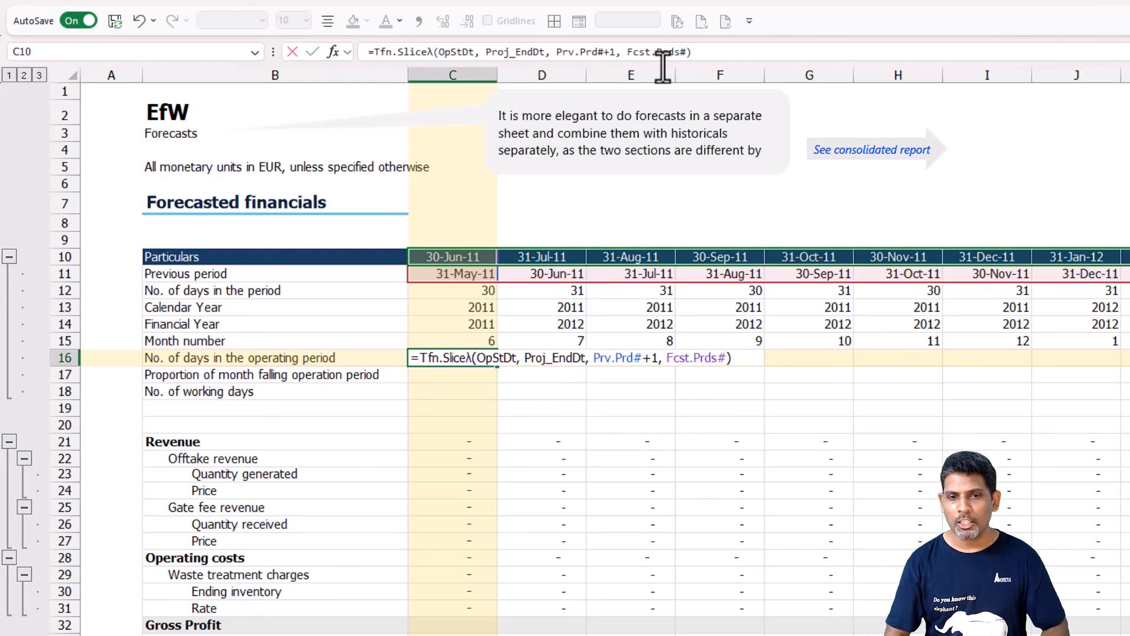
pyautogui.press('Return')
pyautogui.press('Up')
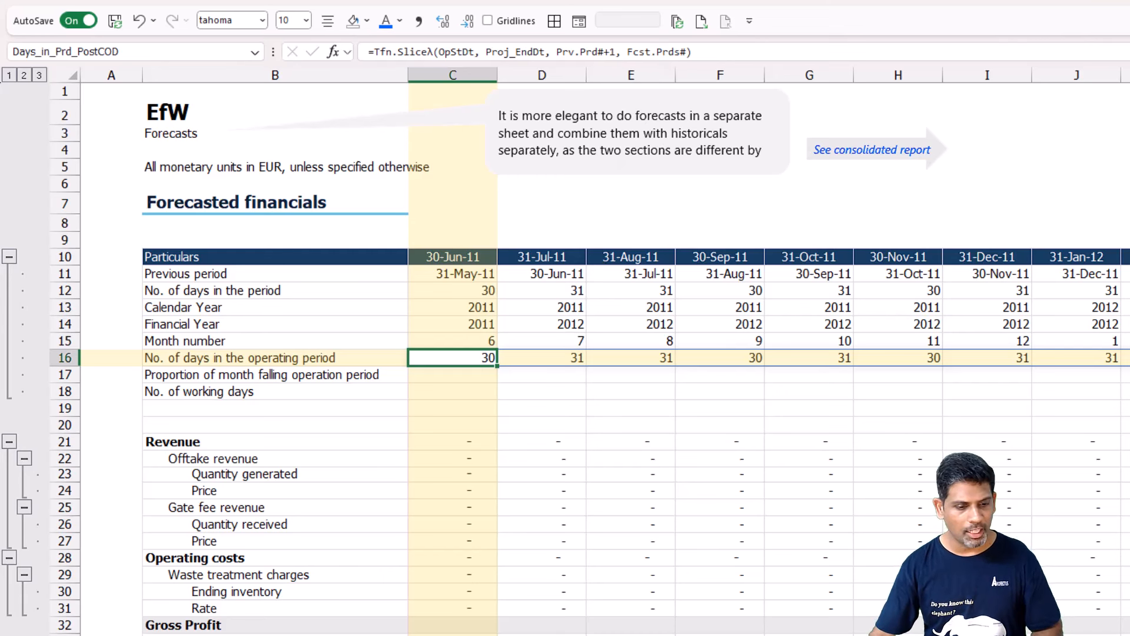
# Set the plant's operation start date on the Scalars sheet to 15-Jun-11 and return to the Forecasts sheet.
pyautogui.click(341, 634)
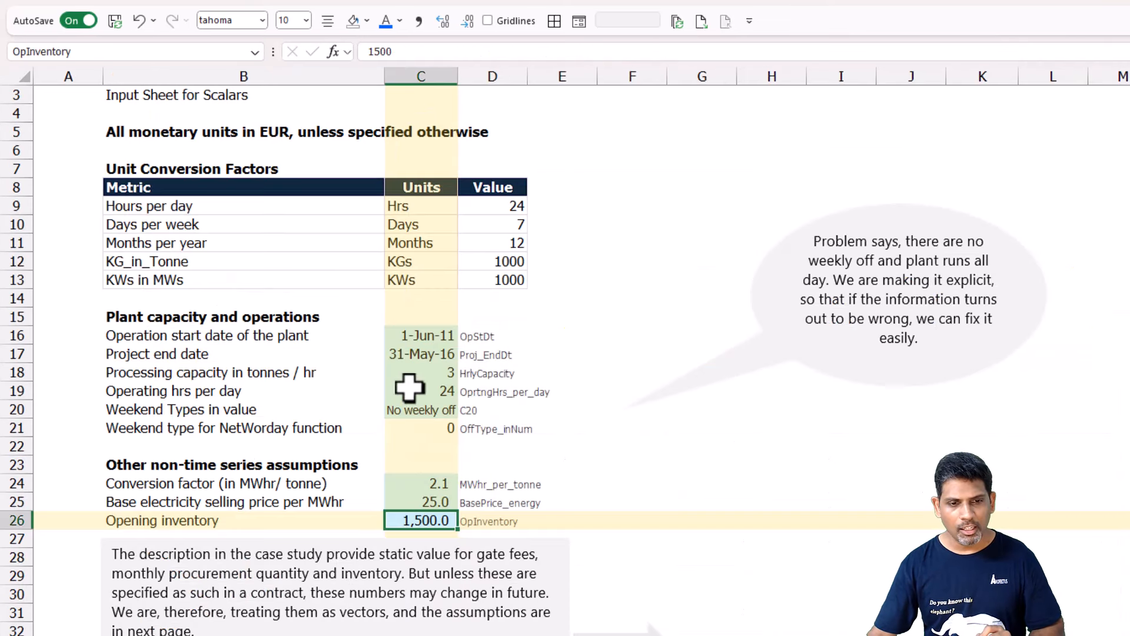
pyautogui.click(428, 336)
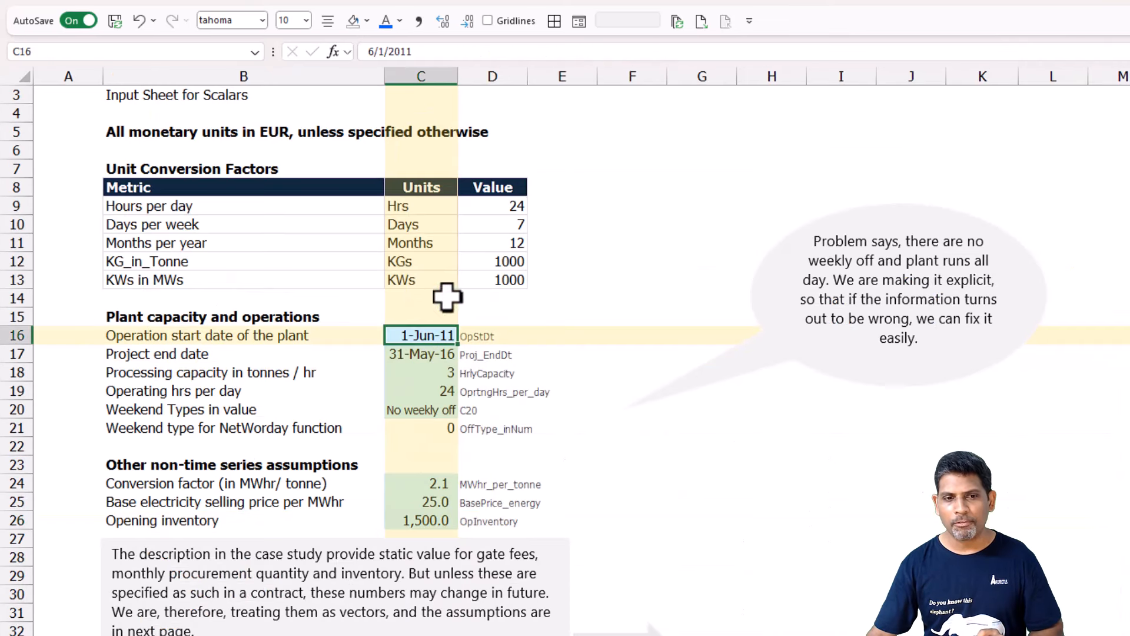
pyautogui.click(376, 51)
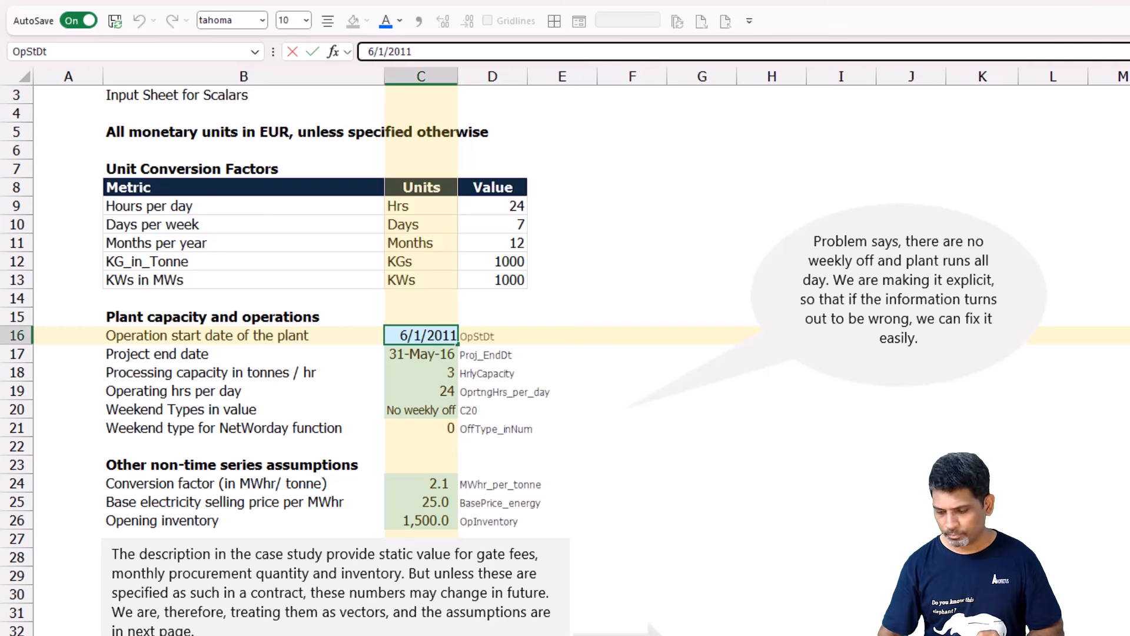
pyautogui.write('5')
pyautogui.press('Return')
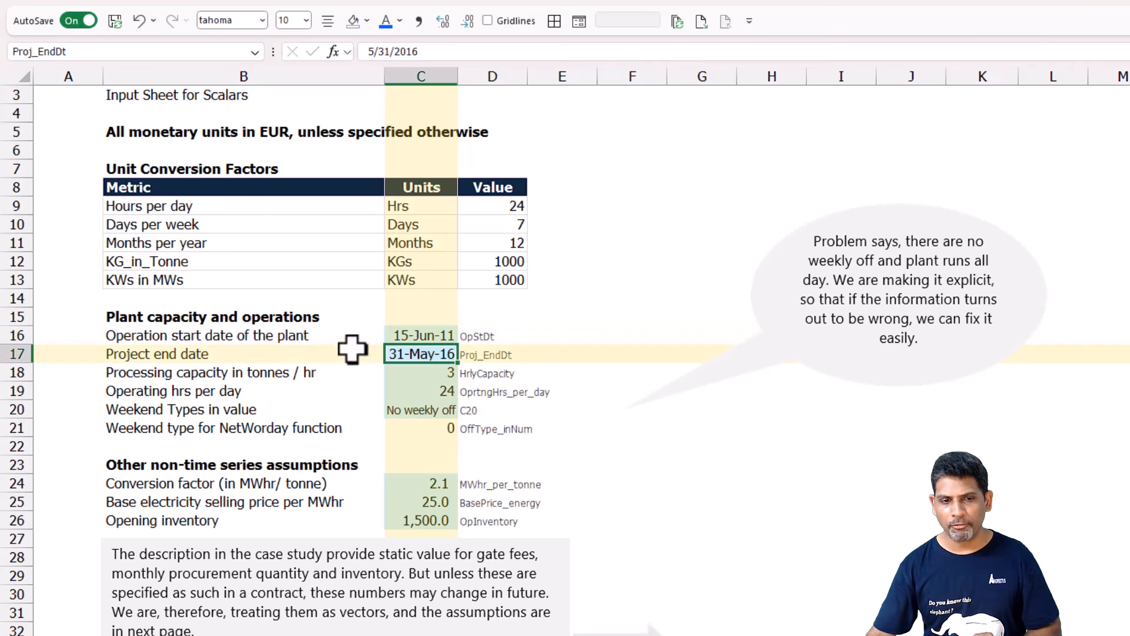
pyautogui.press('Up')
pyautogui.hotkey('ctrl', 'pagedown')
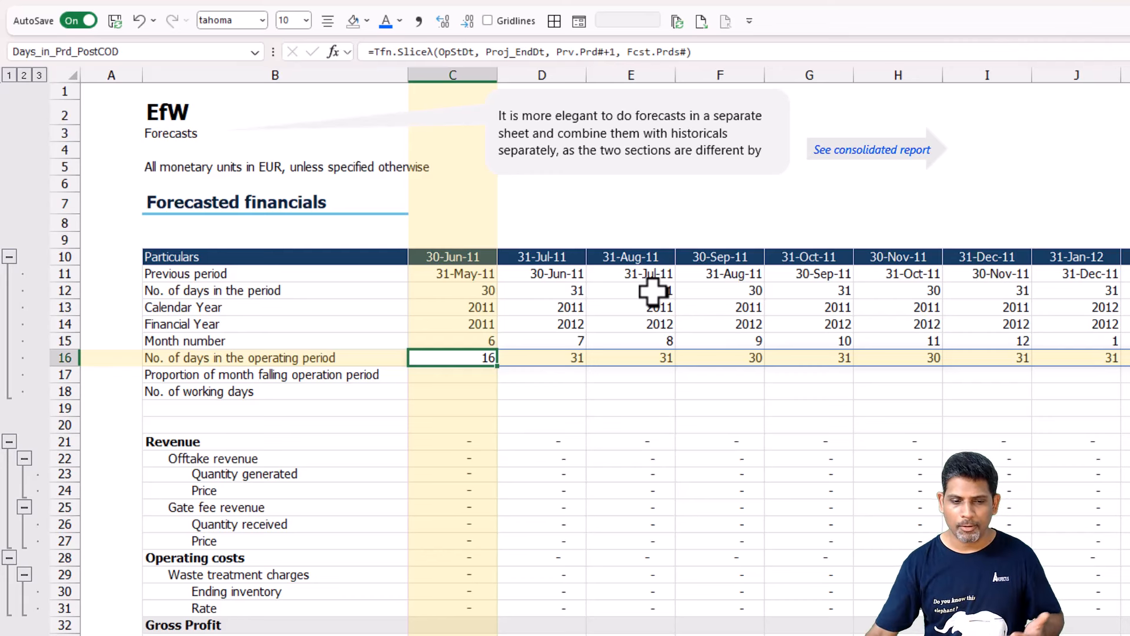
# Check the weekend options offered for Weekend Types in value (C20) on the Scalars sheet, keeping its setting, and return to Forecasts.
pyautogui.hotkey('ctrl', 'pageup')
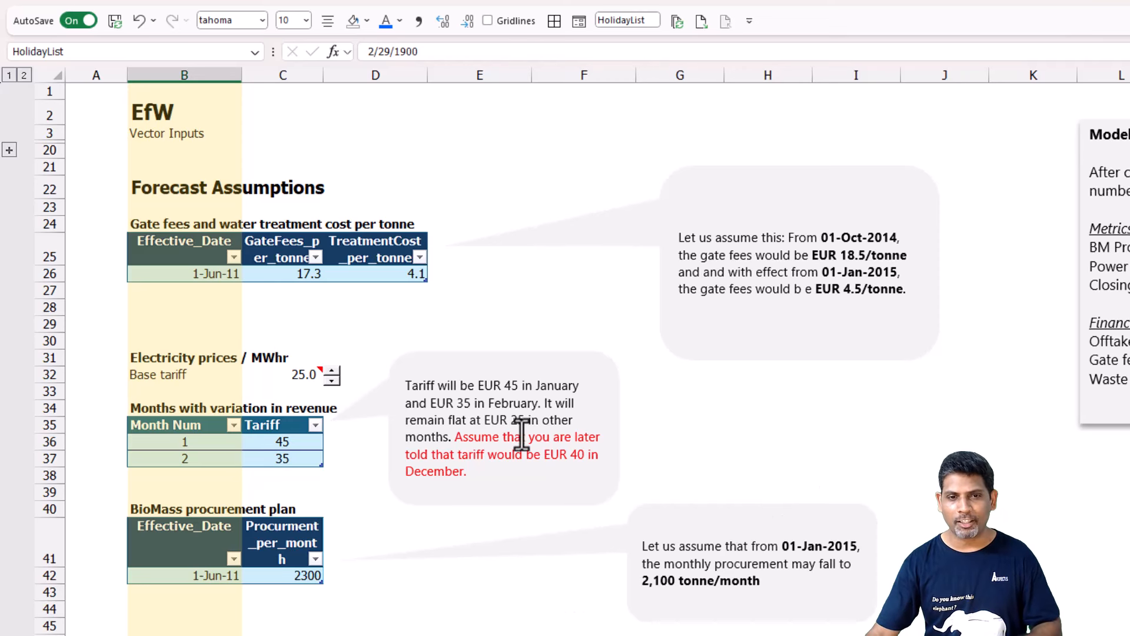
pyautogui.hotkey('ctrl', 'pagedown')
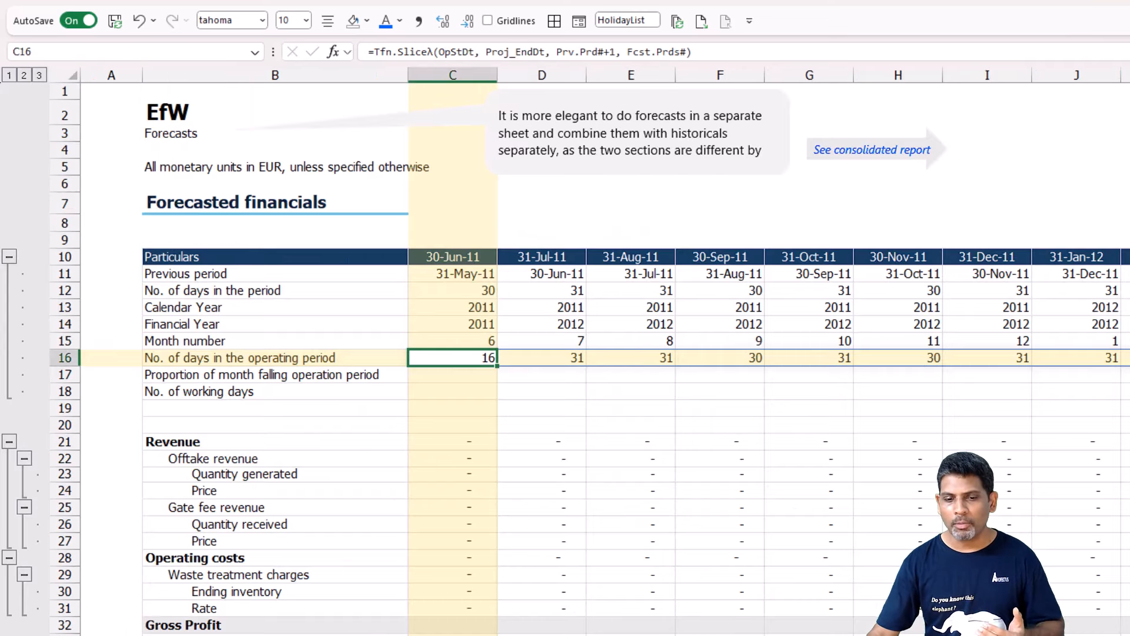
pyautogui.click(469, 372)
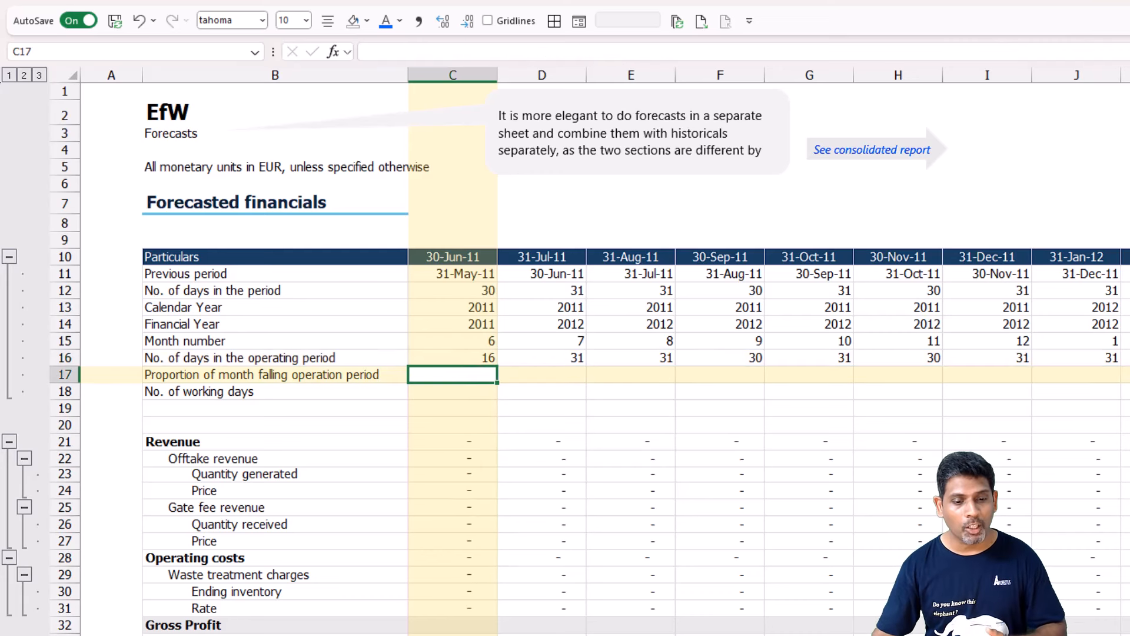
pyautogui.hotkey('ctrl', 'pageup')
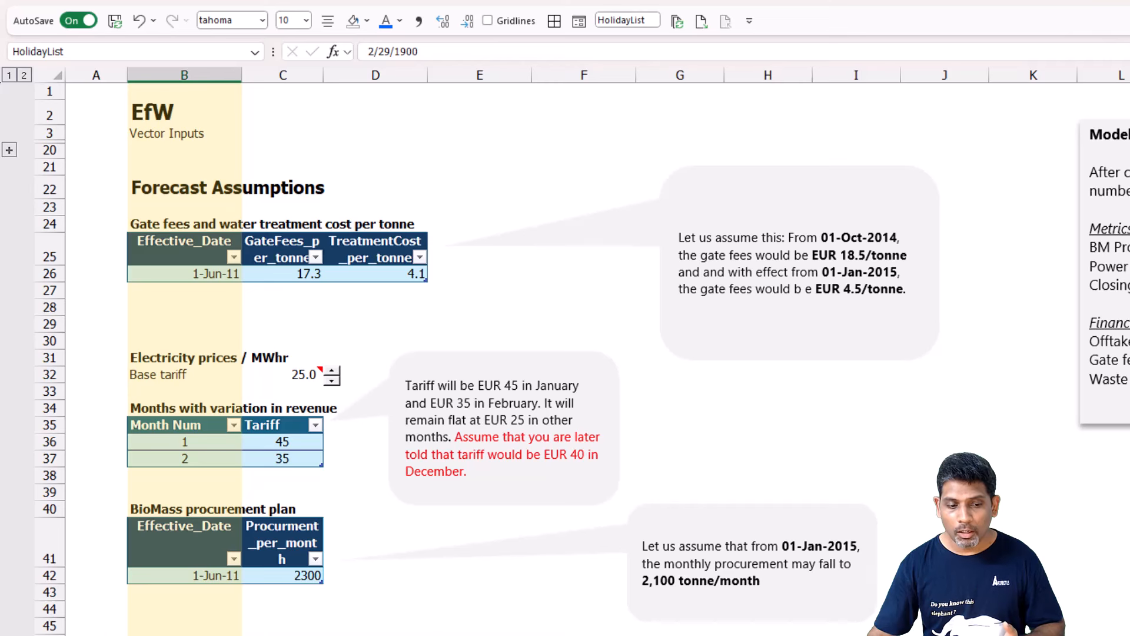
pyautogui.hotkey('ctrl', 'pageup')
pyautogui.click(434, 410)
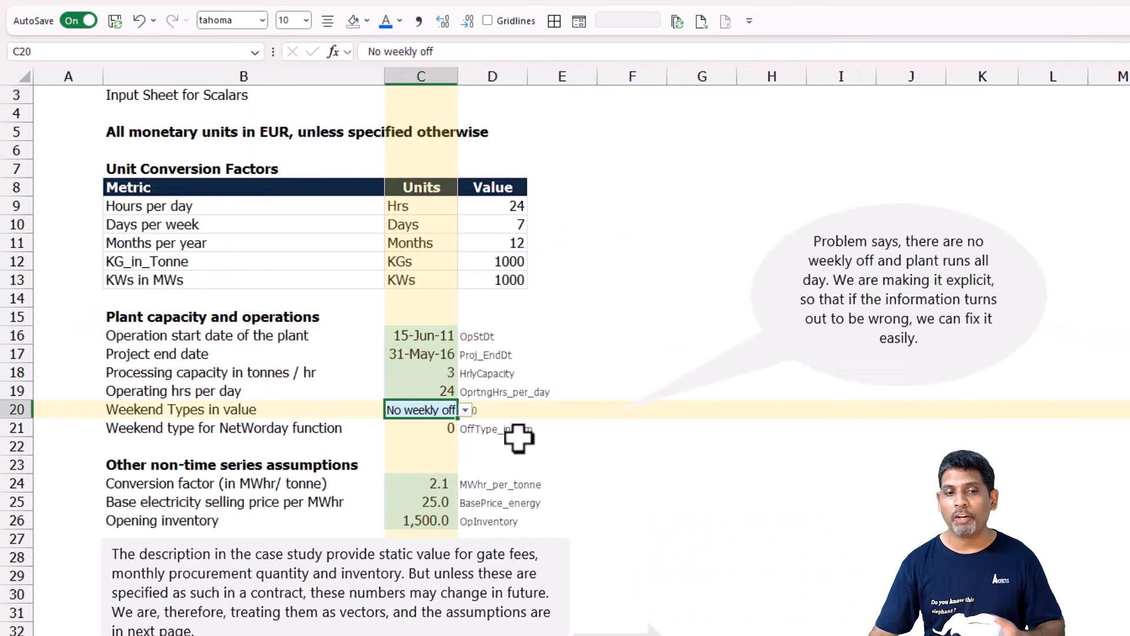
pyautogui.click(465, 410)
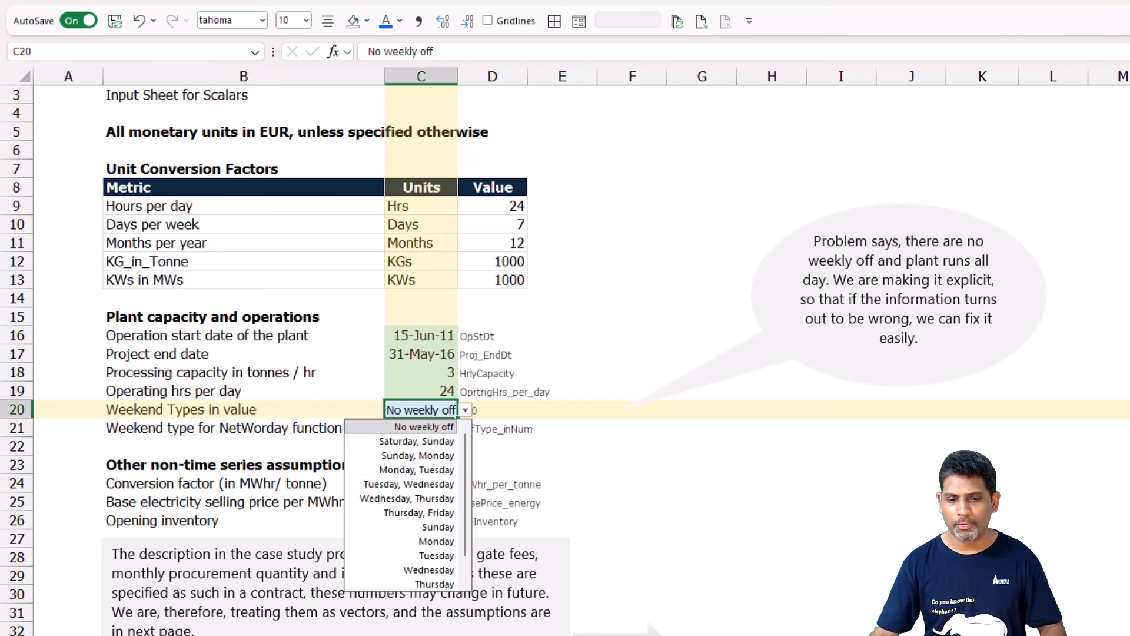
pyautogui.press('Escape')
pyautogui.hotkey('ctrl', 'pagedown')
pyautogui.hotkey('ctrl', 'pagedown')
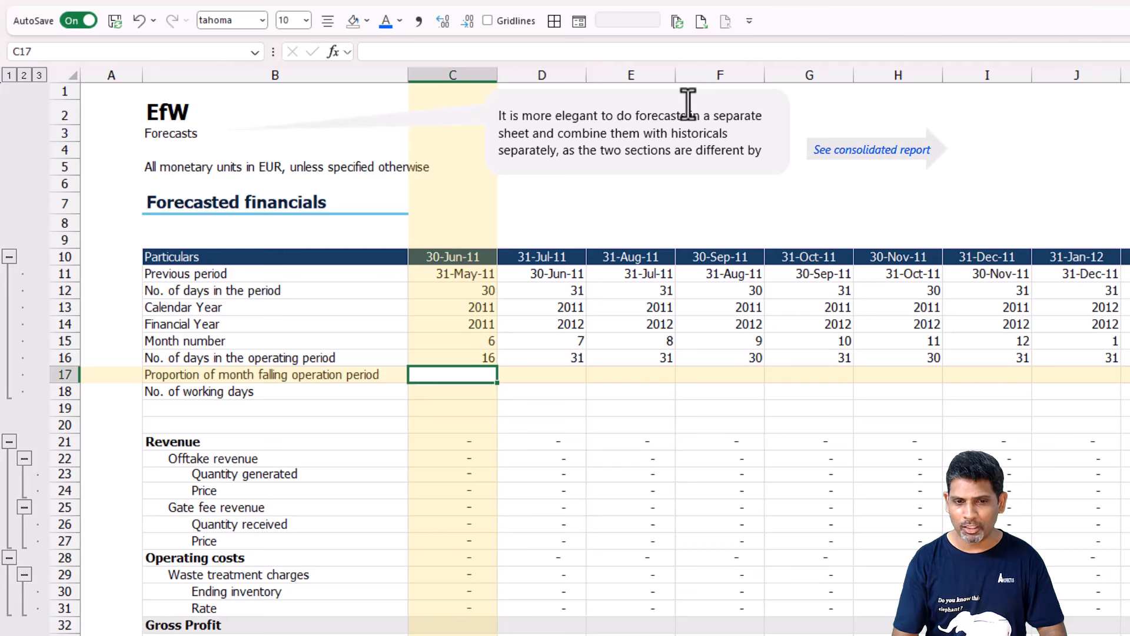
# Enter =Days_in_Prd_PostCOD#/Days_in_Prd# in C17 for the proportion of the month falling in the operation period.
pyautogui.press('Down')
pyautogui.press('Up')
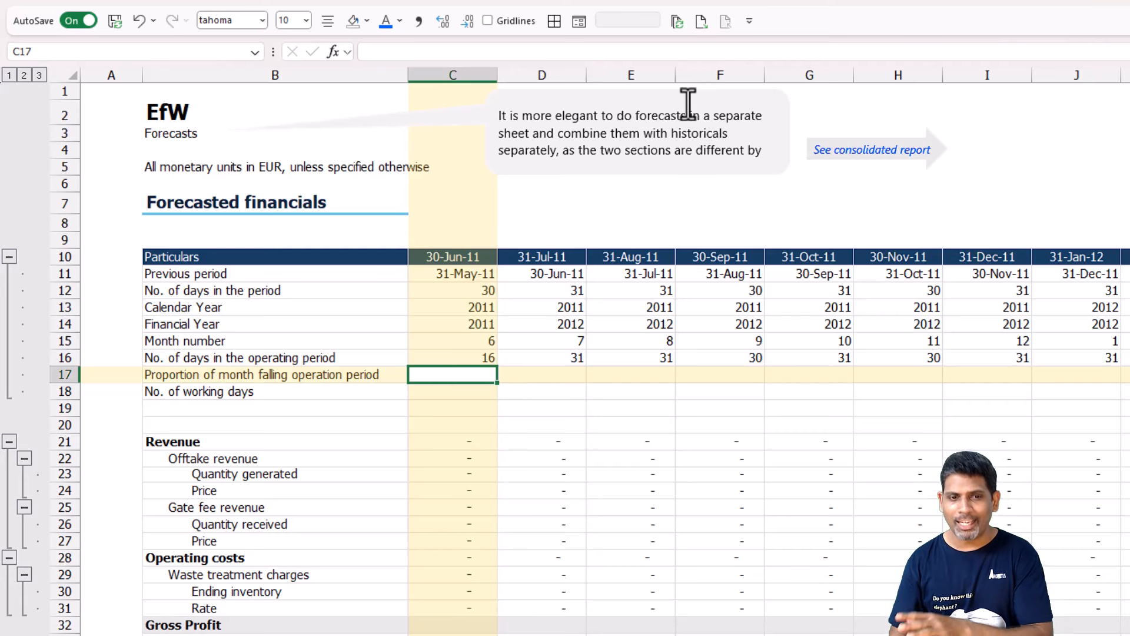
pyautogui.press('Down')
pyautogui.press('Up')
pyautogui.write('=')
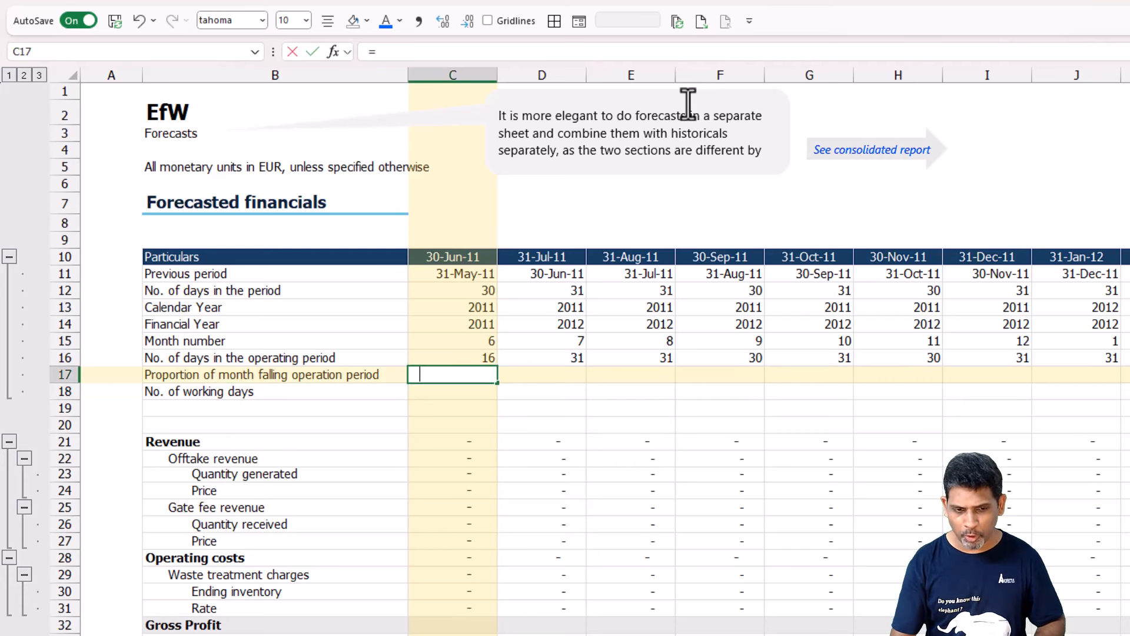
pyautogui.press('Up')
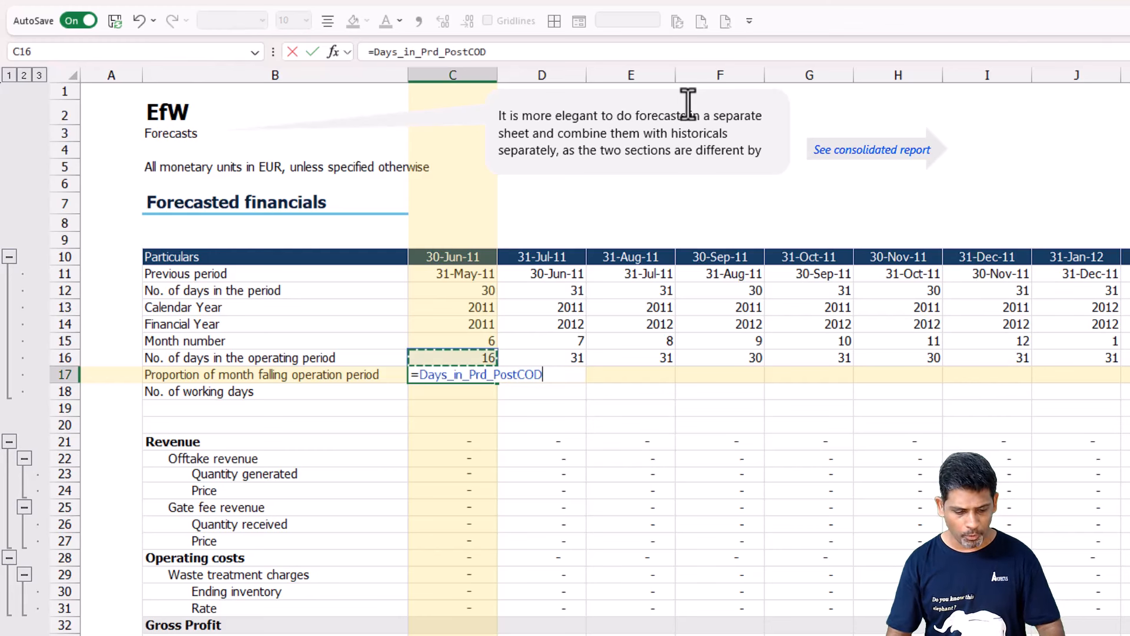
pyautogui.write('#')
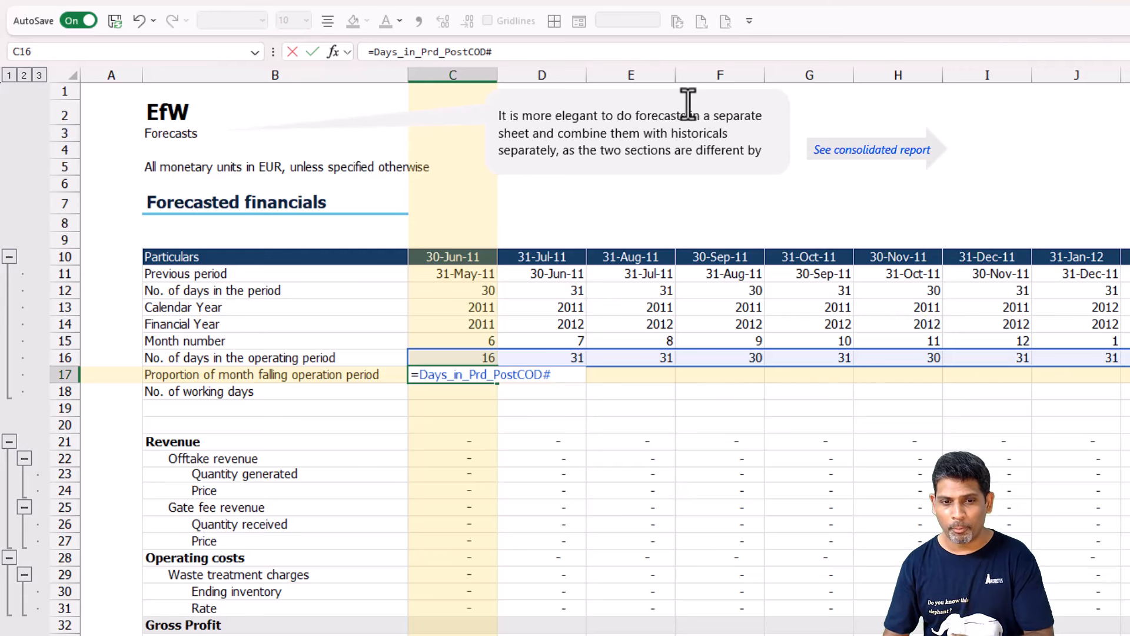
pyautogui.write('/')
pyautogui.press('Up')
pyautogui.press('Up')
pyautogui.press('Up')
pyautogui.press('Up')
pyautogui.press('Up')
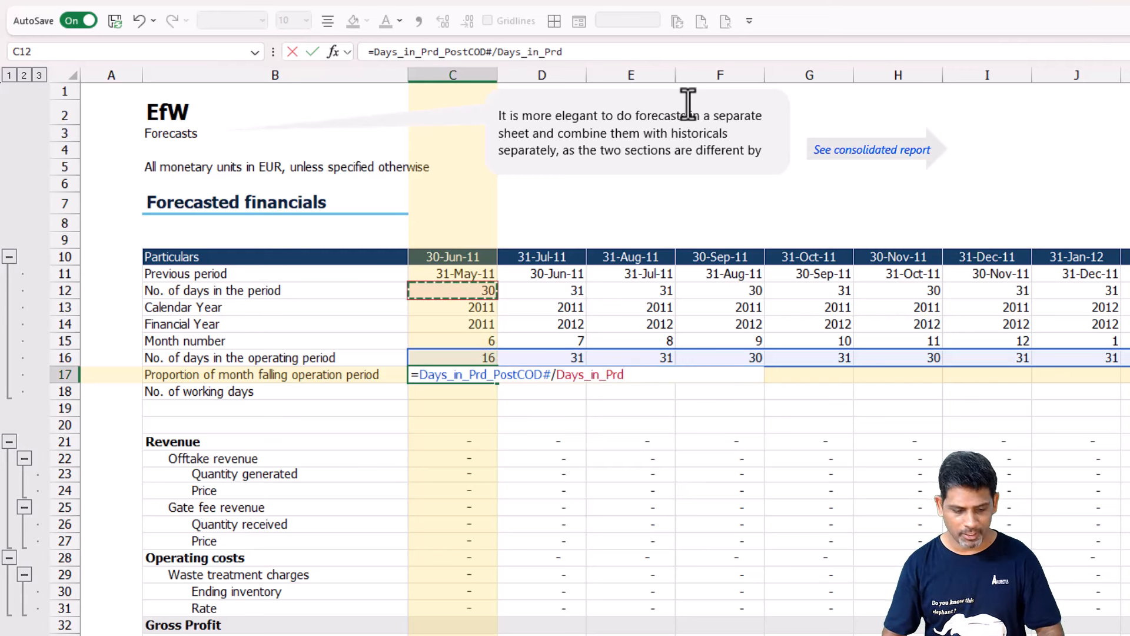
pyautogui.write('#')
pyautogui.press('Return')
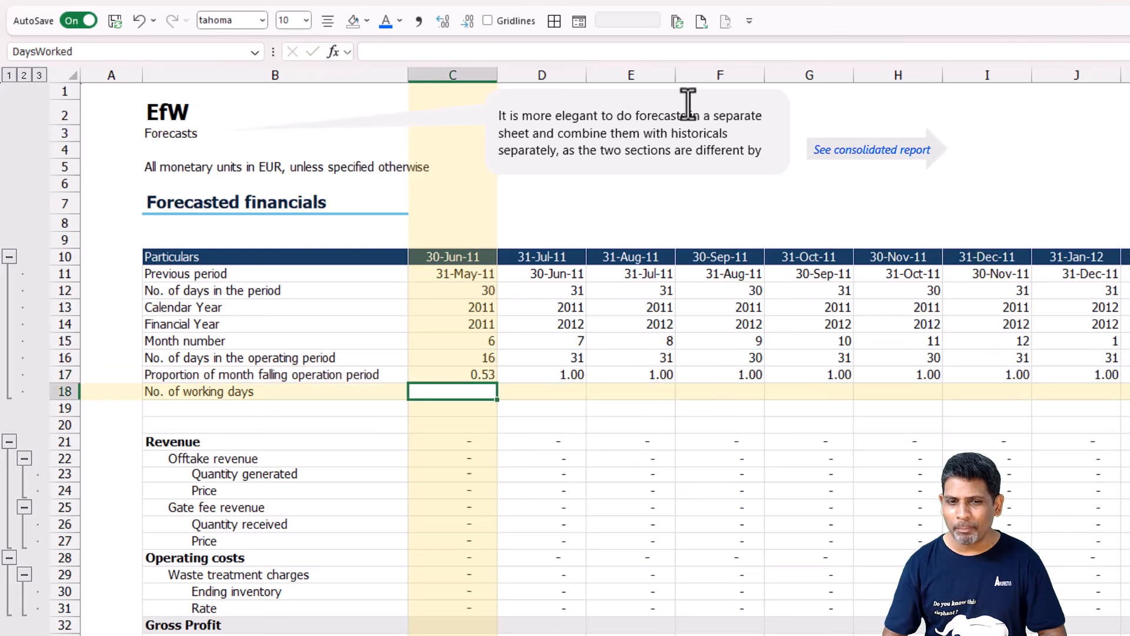
pyautogui.press('Up')
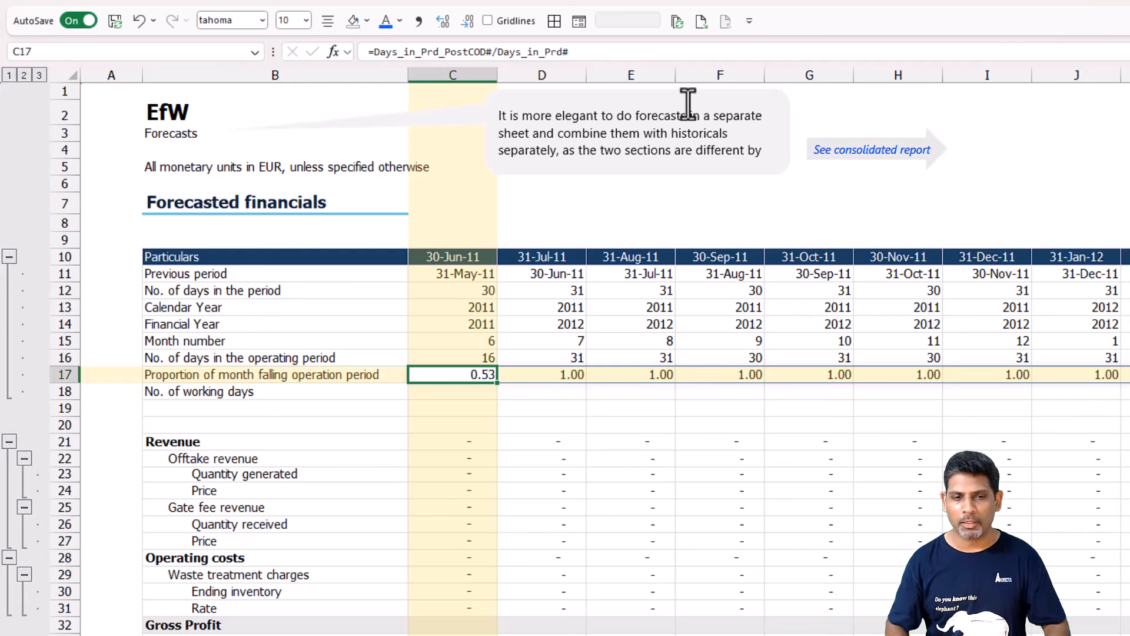
pyautogui.click(454, 445)
pyautogui.click(463, 377)
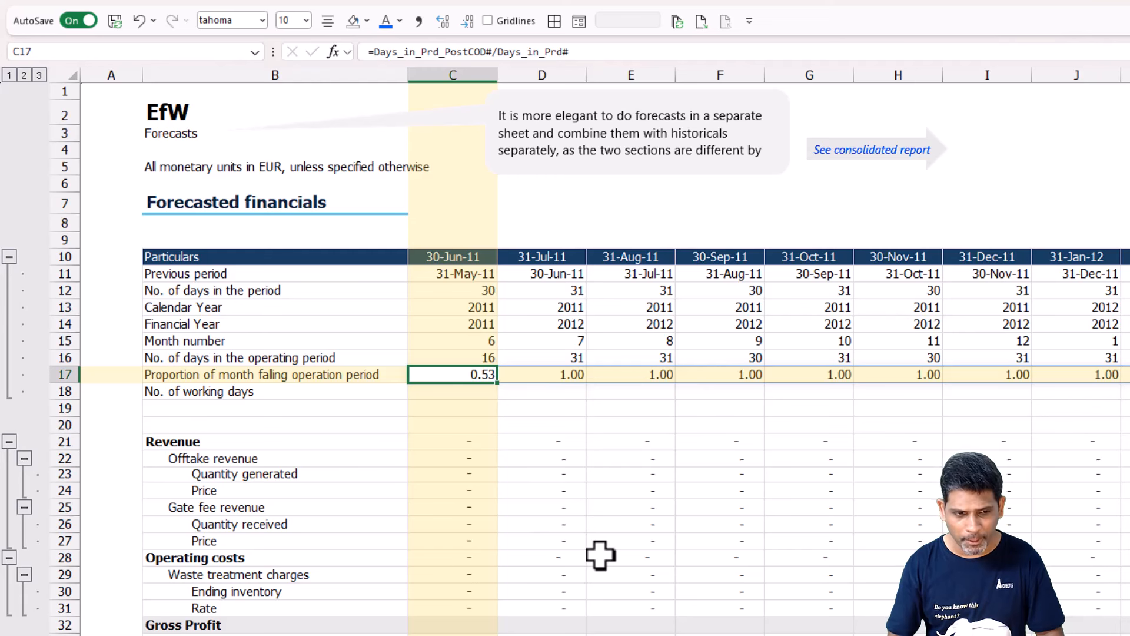
# Start a Tfn.NetWorkdaysλ formula in C18 for the number of working days, with Prv.Prd#+1 as the start date.
pyautogui.press('Down')
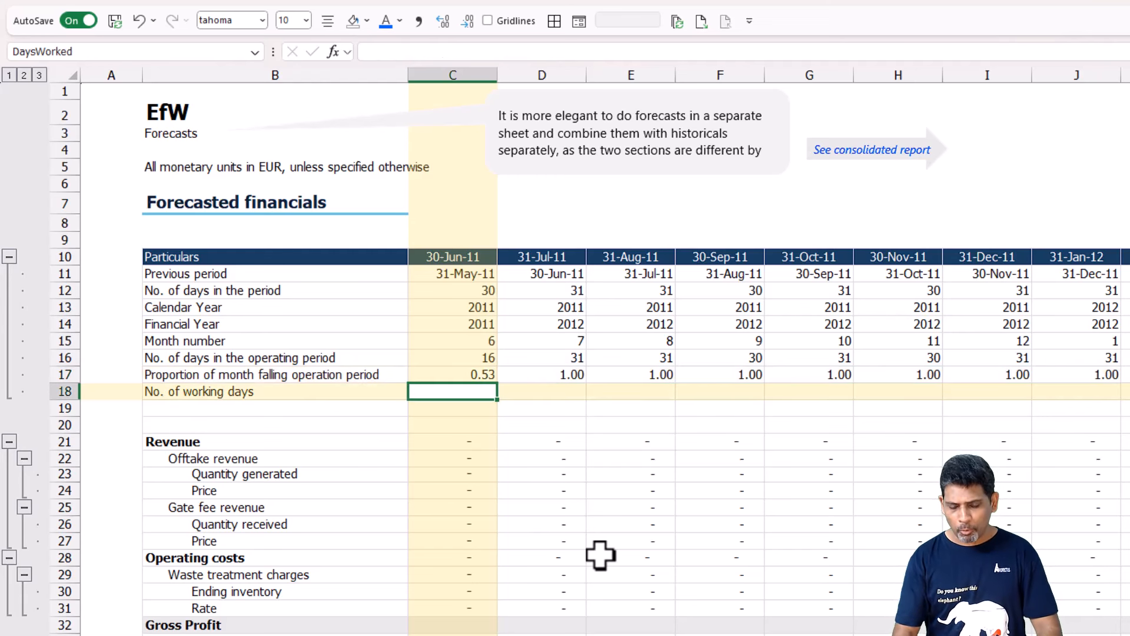
pyautogui.write('=Tf')
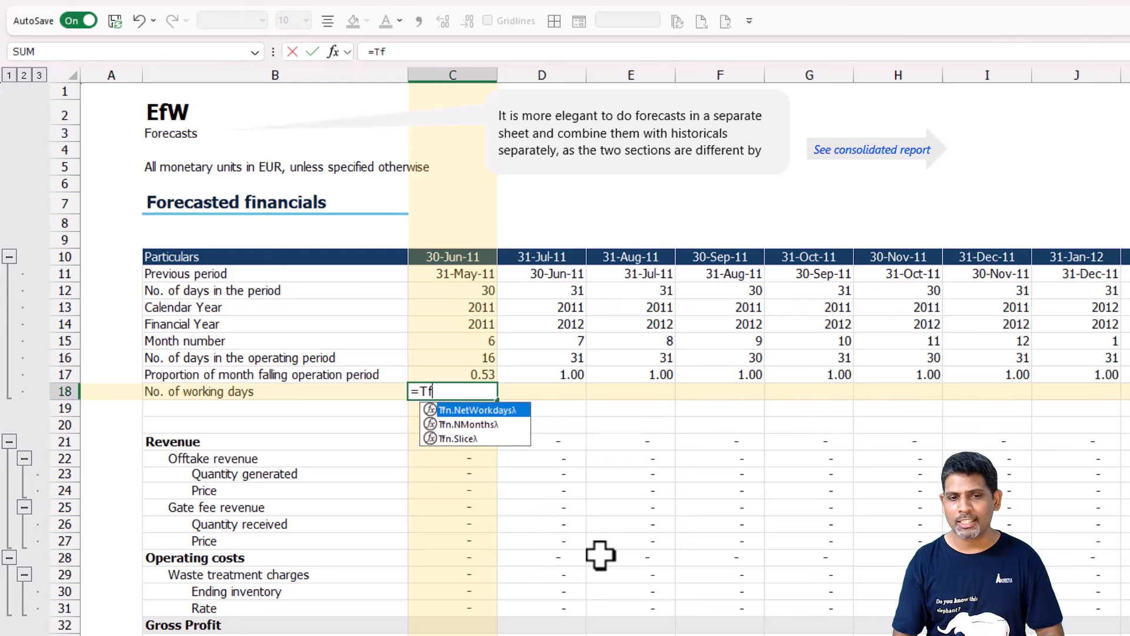
pyautogui.press('Tab')
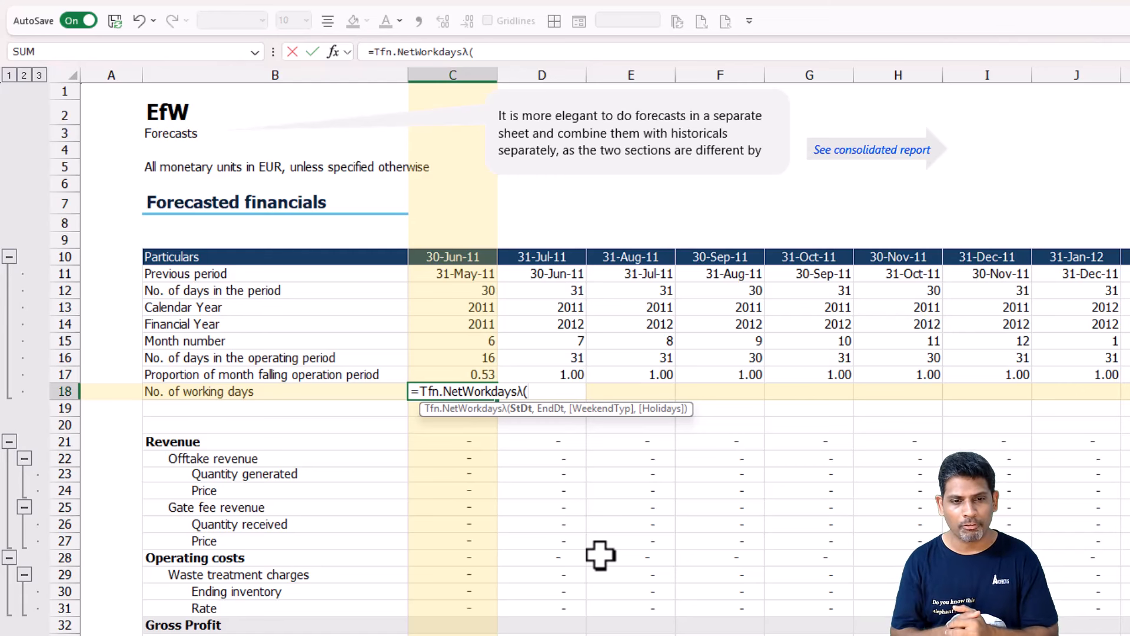
pyautogui.press('Up')
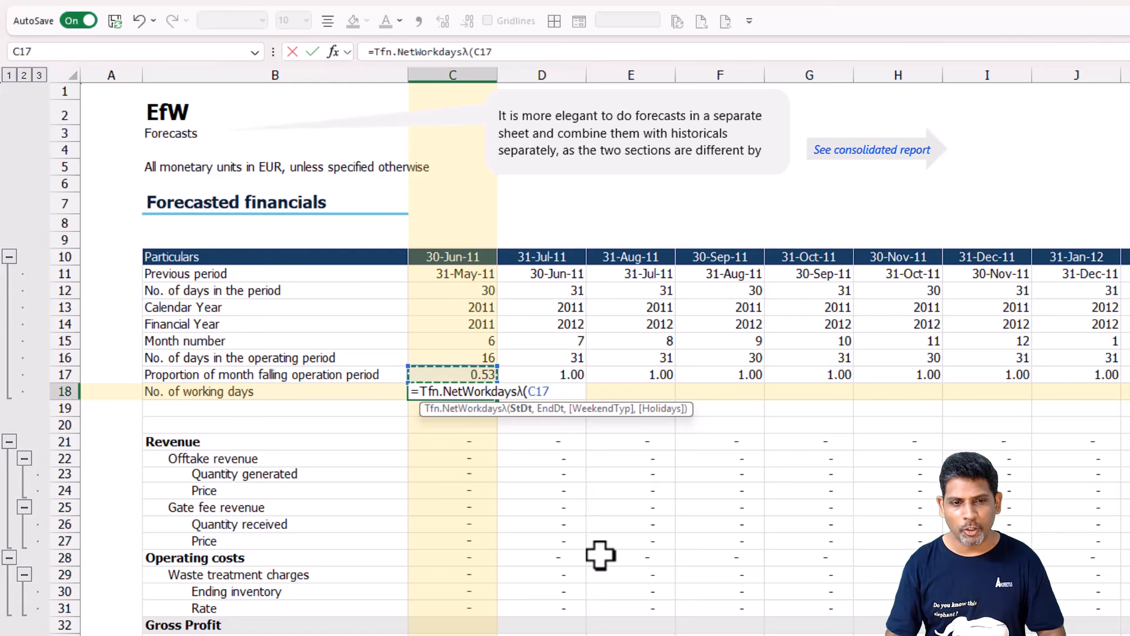
pyautogui.press('Up')
pyautogui.press('Up')
pyautogui.press('Up')
pyautogui.press('Up')
pyautogui.press('Up')
pyautogui.press('Up')
pyautogui.write('#')
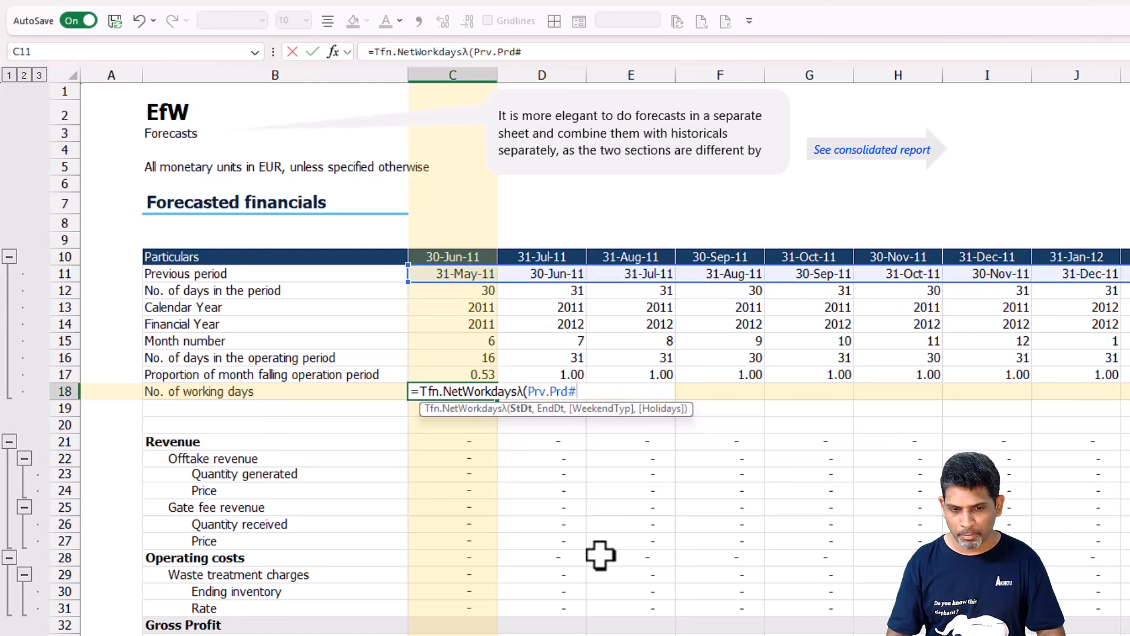
pyautogui.write('+1')
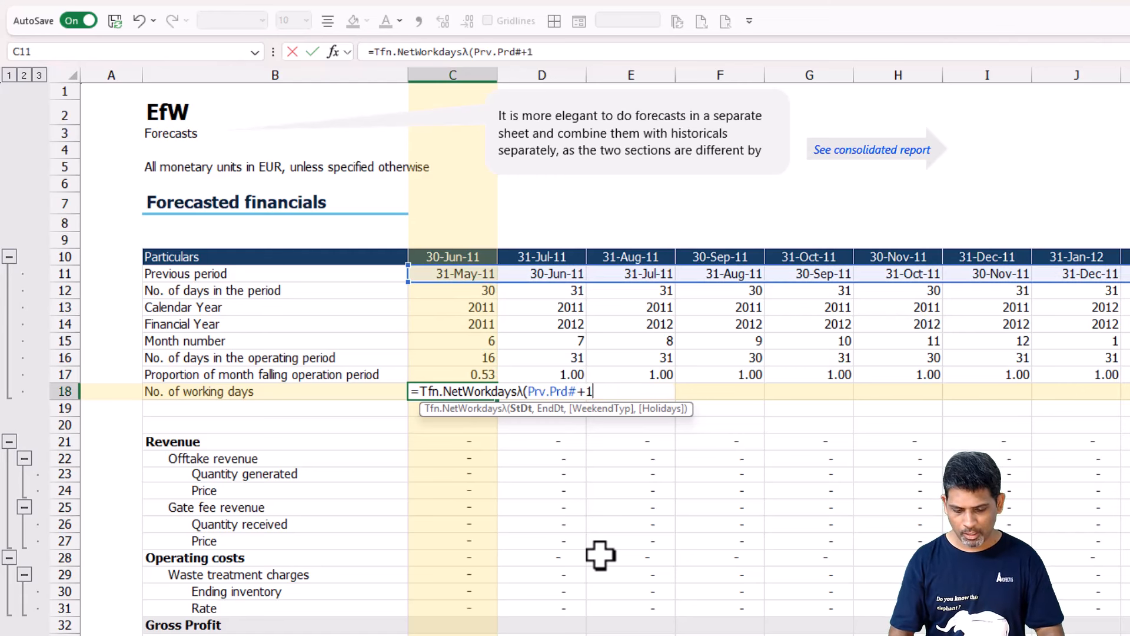
pyautogui.write(',')
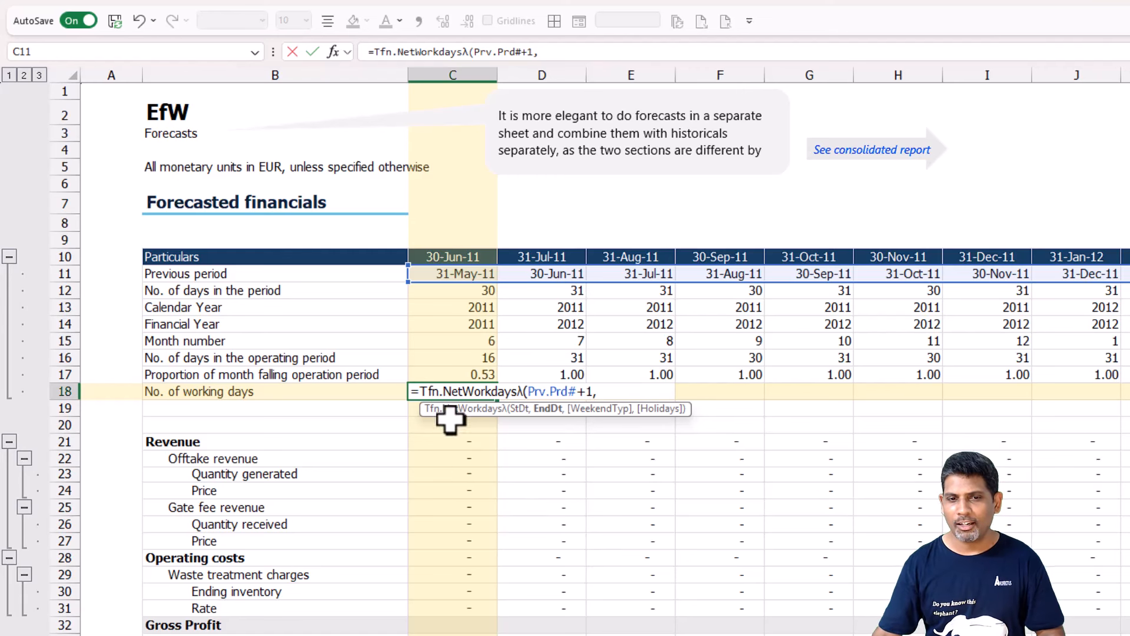
# Complete the C18 formula with Fcst.Prds# as end date, OffType_inNum as weekend type and HolidayList as holidays.
pyautogui.click(447, 254)
pyautogui.write('#')
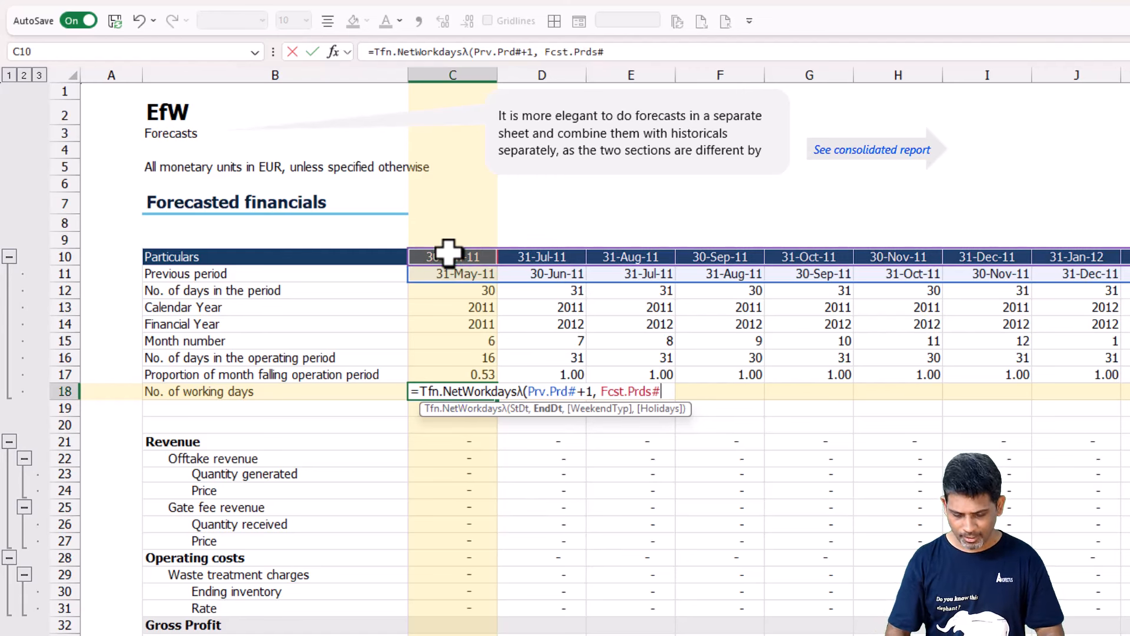
pyautogui.write(', ')
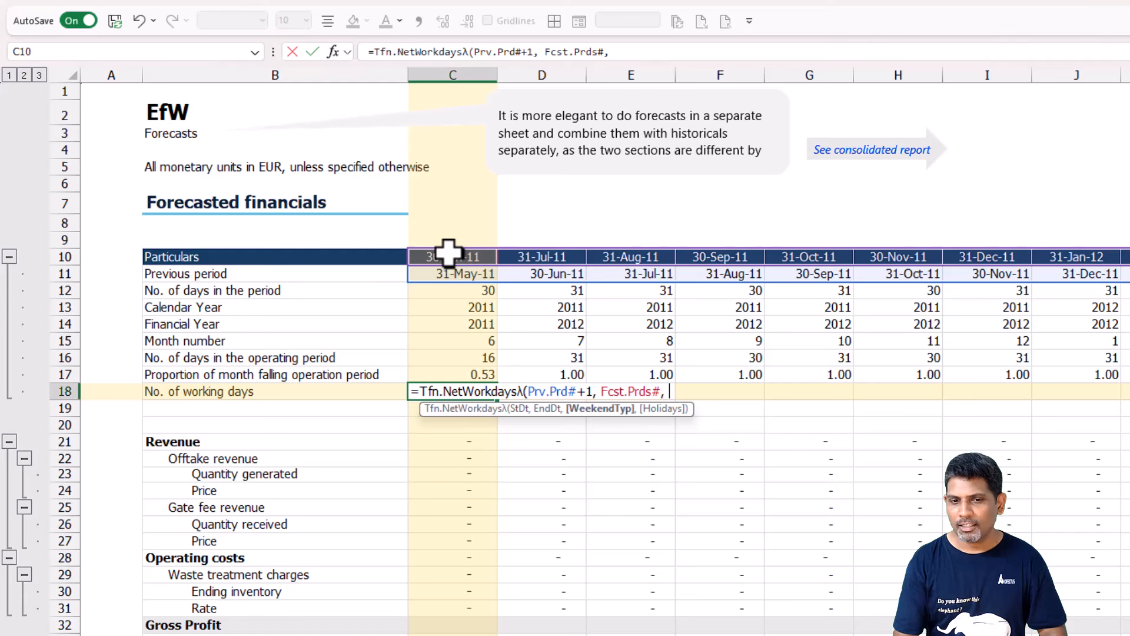
pyautogui.write('Off')
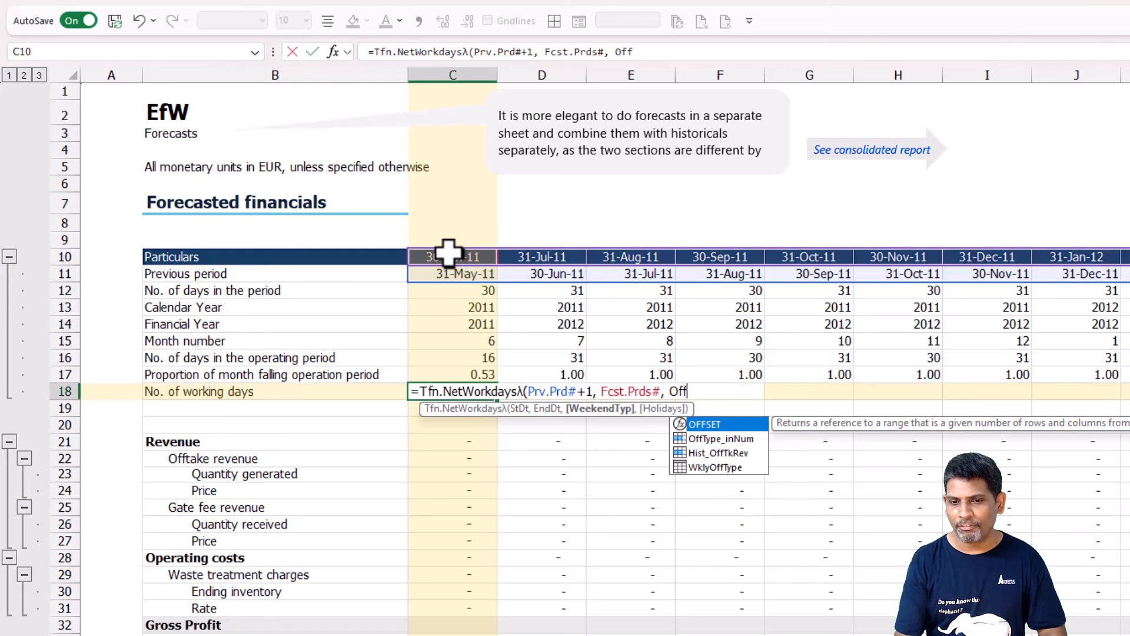
pyautogui.press('Down')
pyautogui.press('Tab')
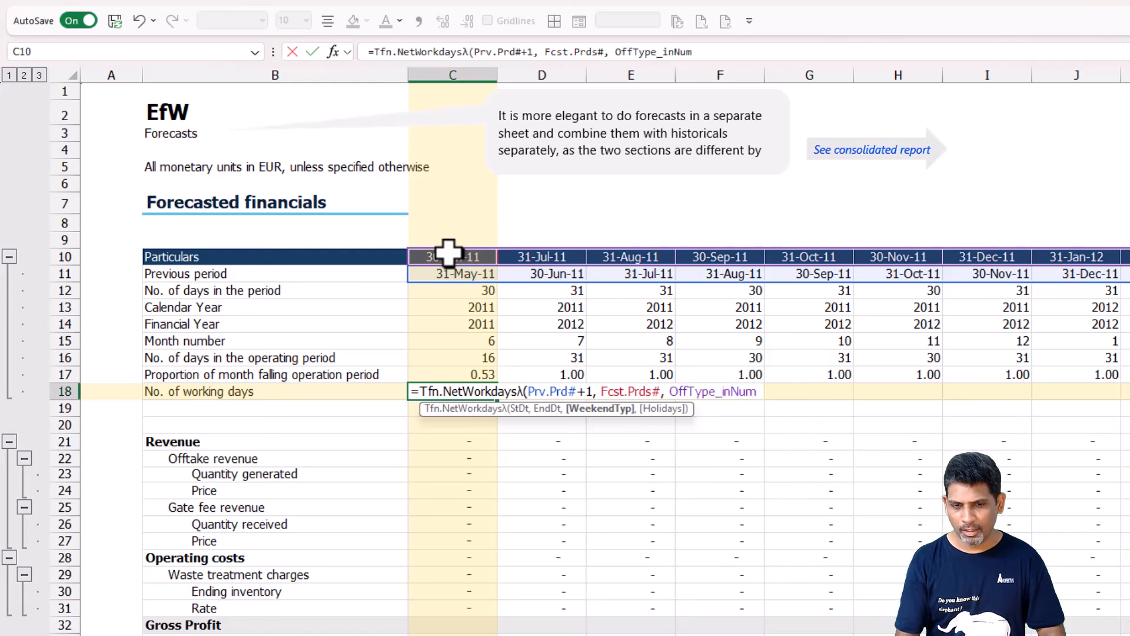
pyautogui.write(', H')
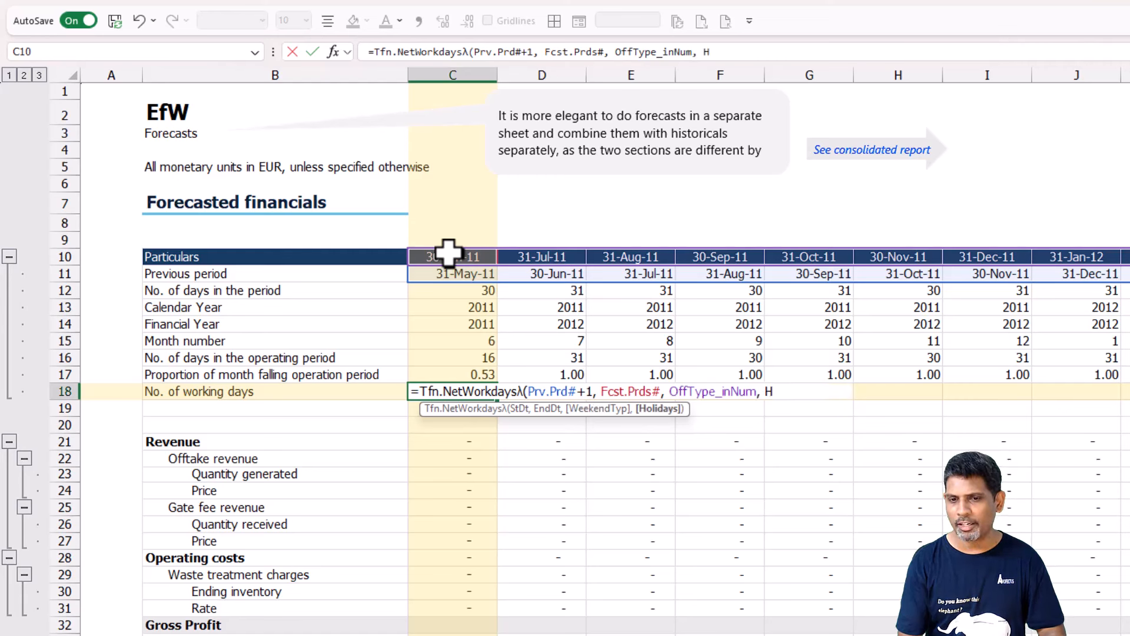
pyautogui.write('oli')
pyautogui.press('Tab')
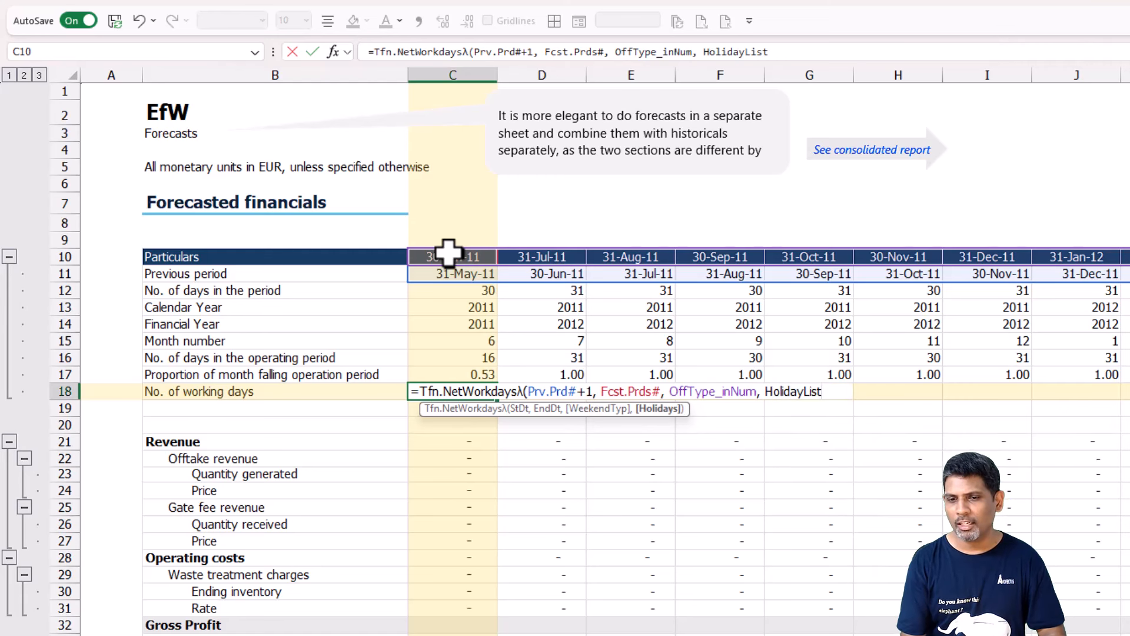
pyautogui.hotkey('ctrl', 'Return')
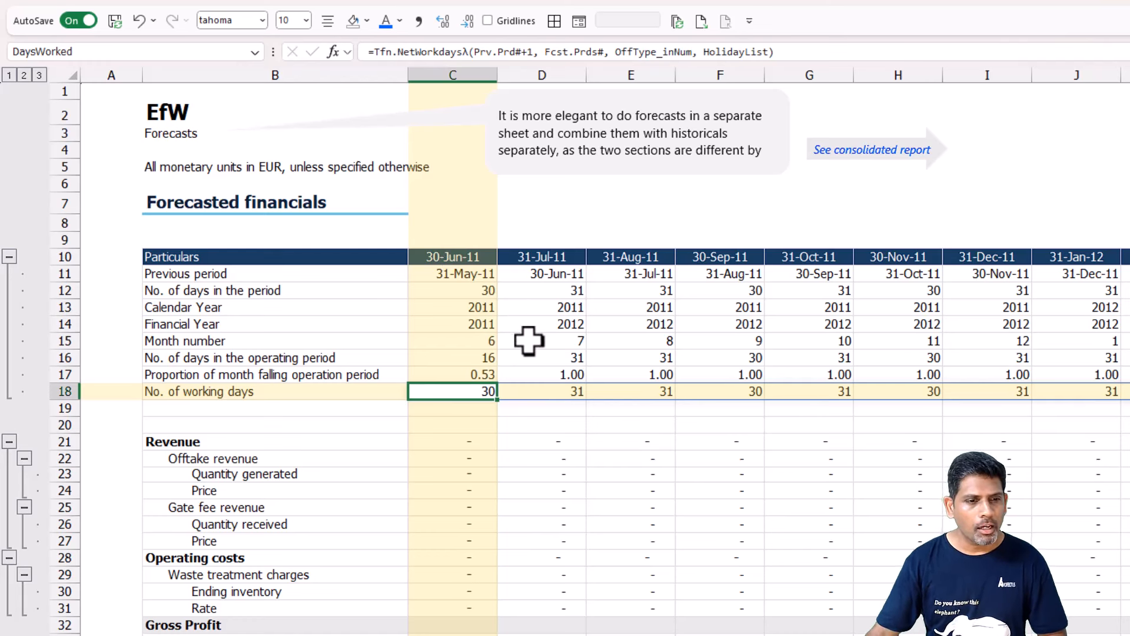
# Compare the 30-Jun-11 column's working days with its proportion of month and its days in the operating period.
pyautogui.click(468, 375)
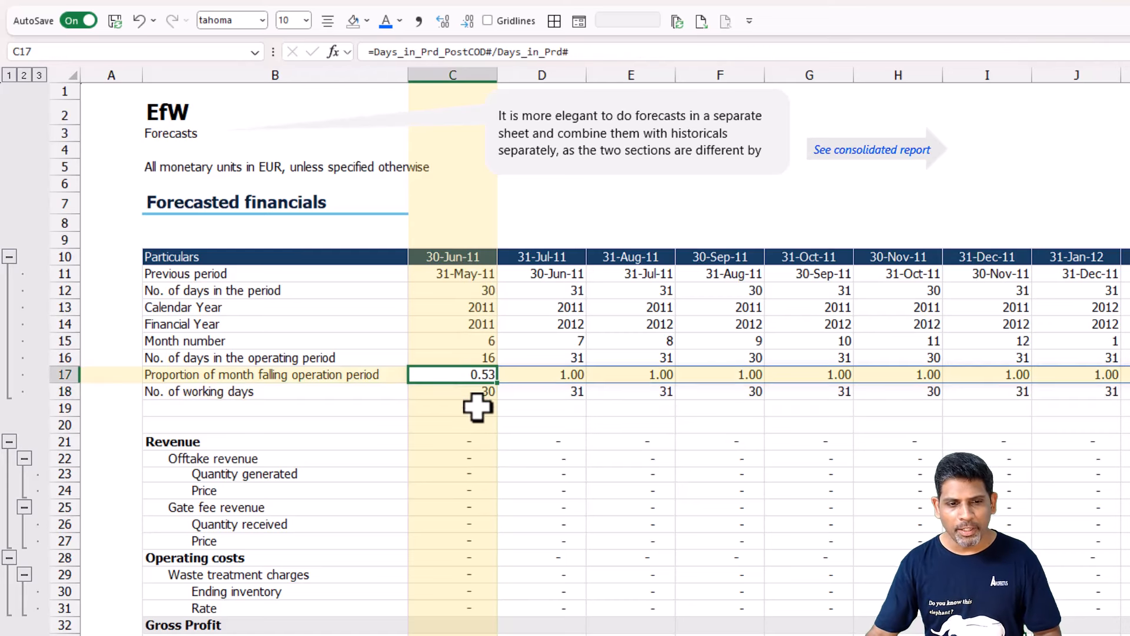
pyautogui.click(471, 391)
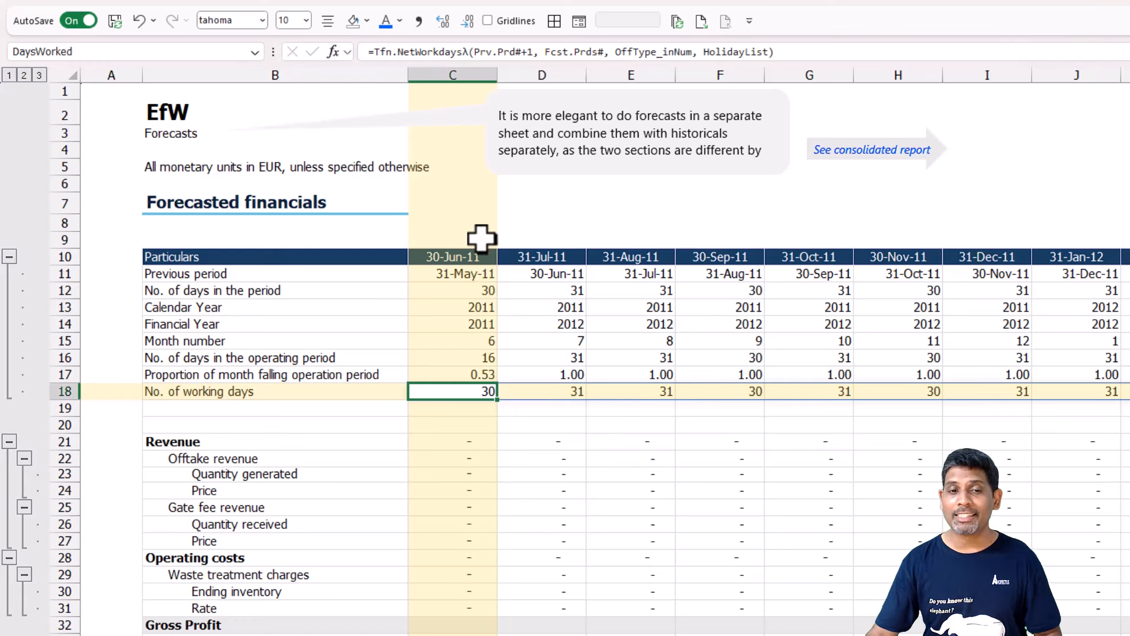
pyautogui.moveTo(479, 257); pyautogui.dragTo(474, 365)
pyautogui.click(475, 357)
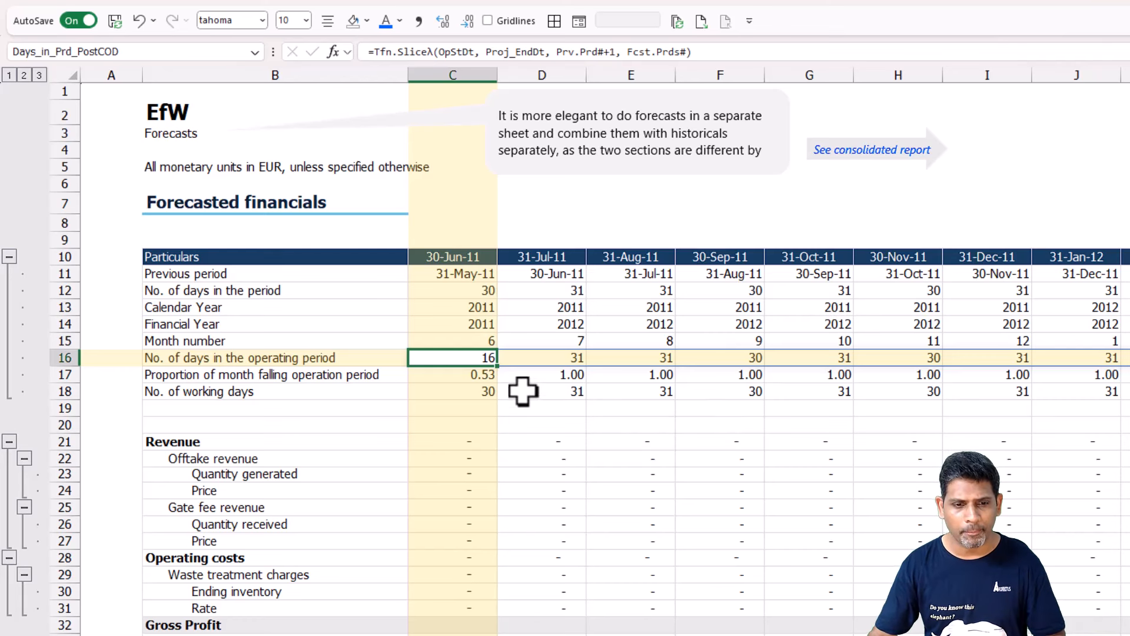
# Insert a SWITCH function in front of the Tfn.NetWorkdaysλ formula in C18, with C17# as its expression.
pyautogui.click(465, 392)
pyautogui.doubleClick(434, 392)
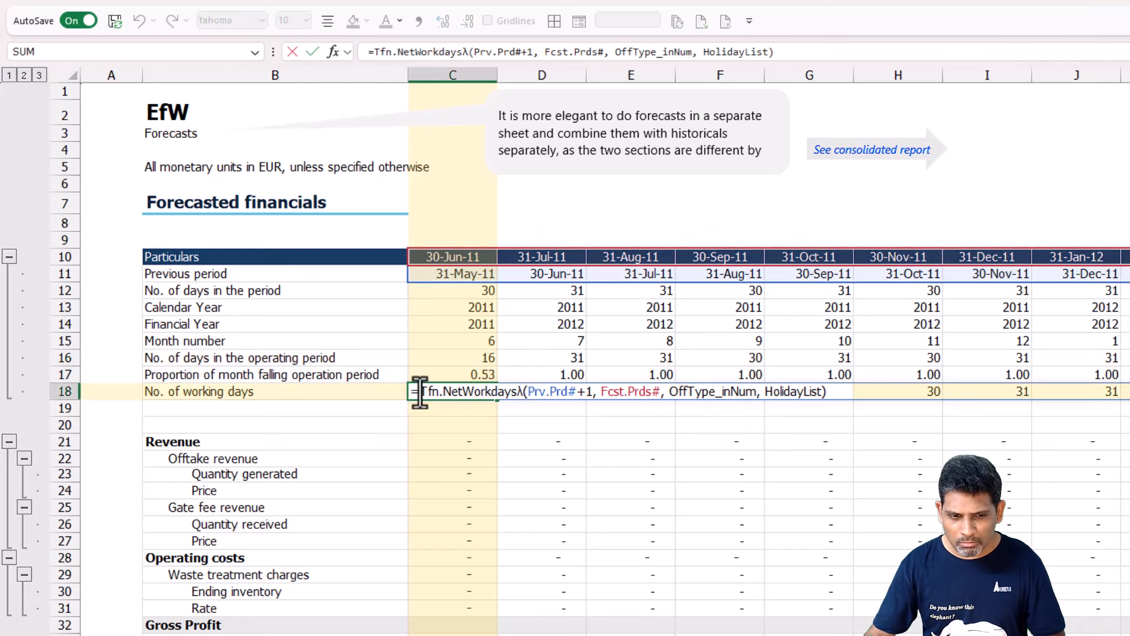
pyautogui.write('Swit')
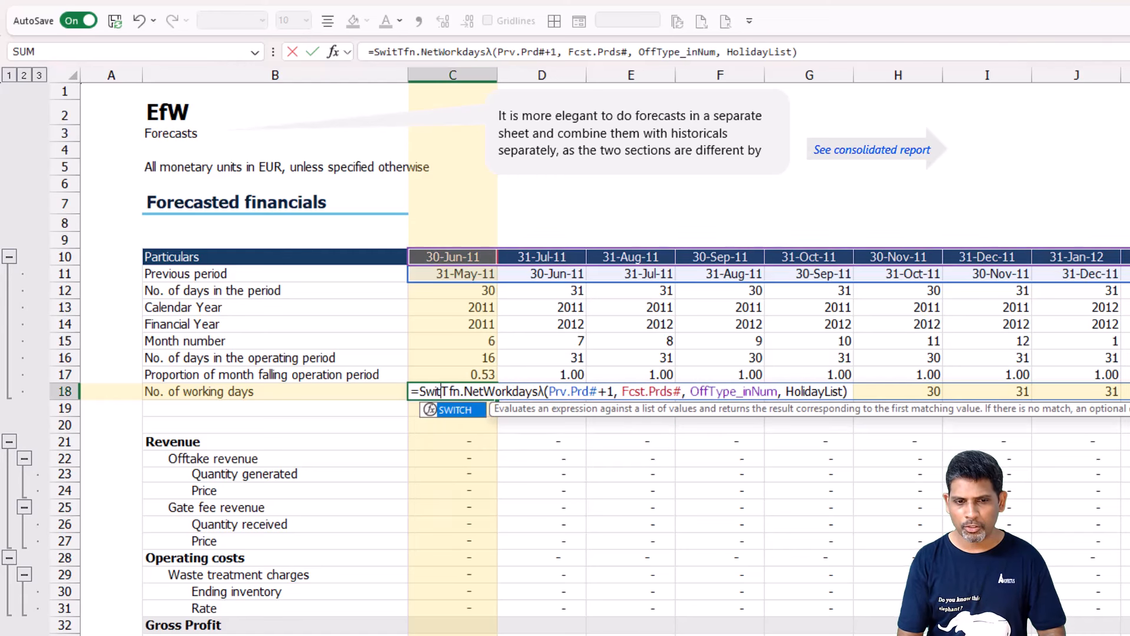
pyautogui.press('Tab')
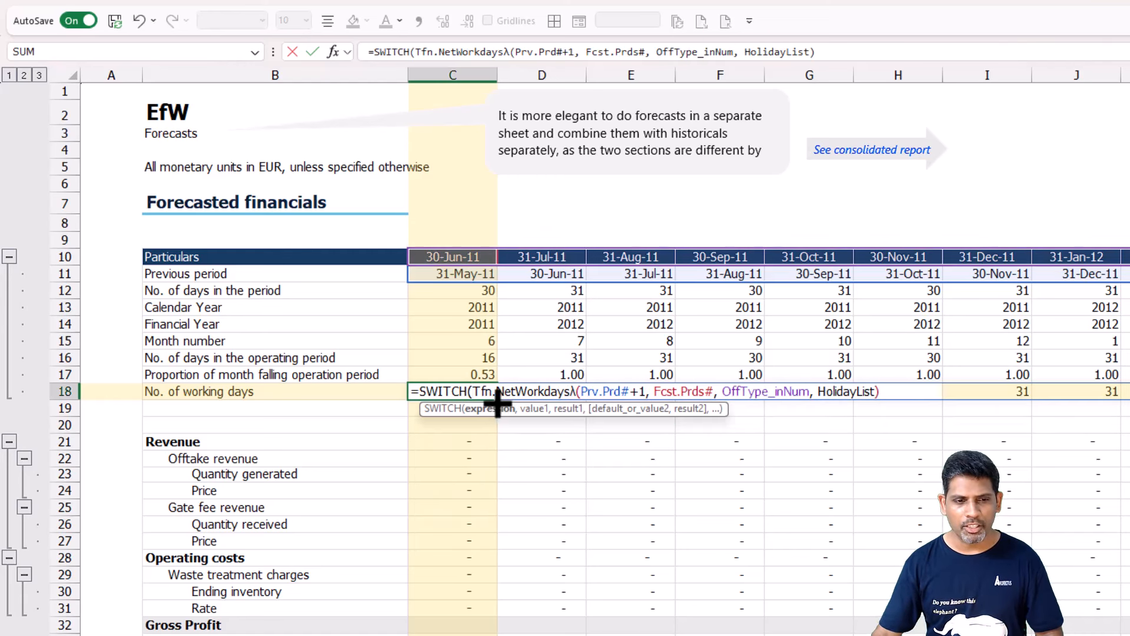
pyautogui.click(474, 374)
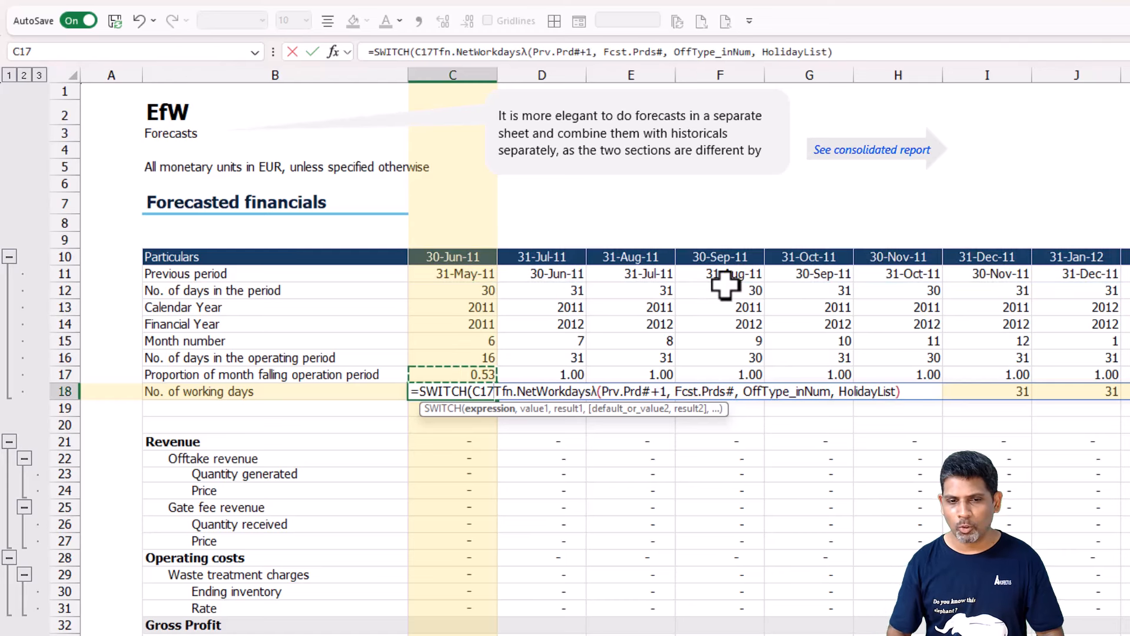
pyautogui.write('#')
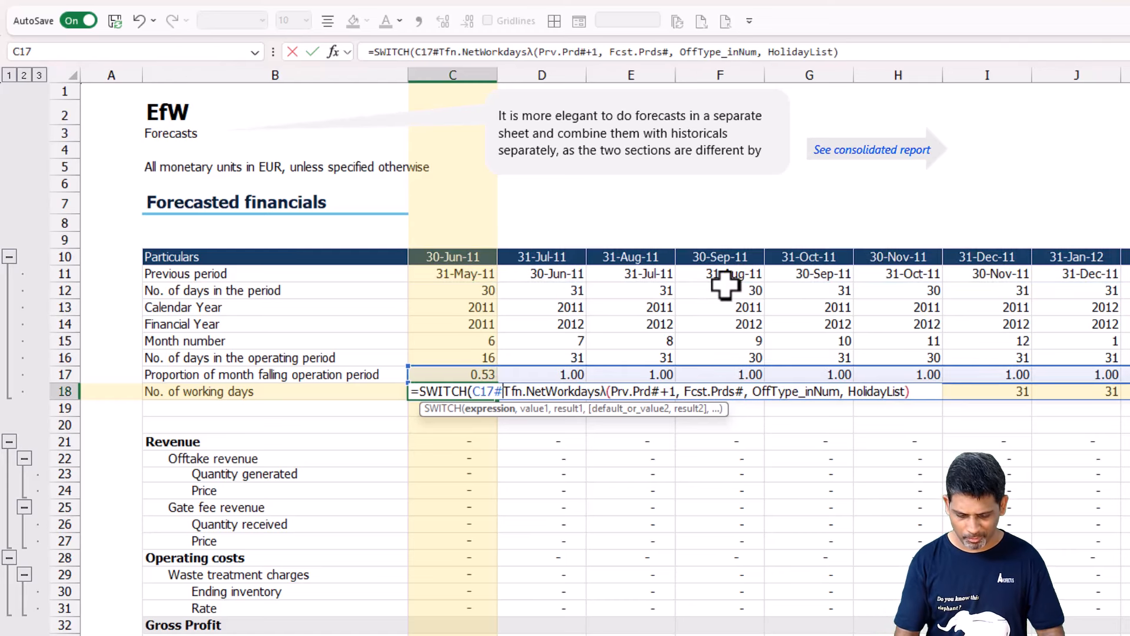
pyautogui.write(',')
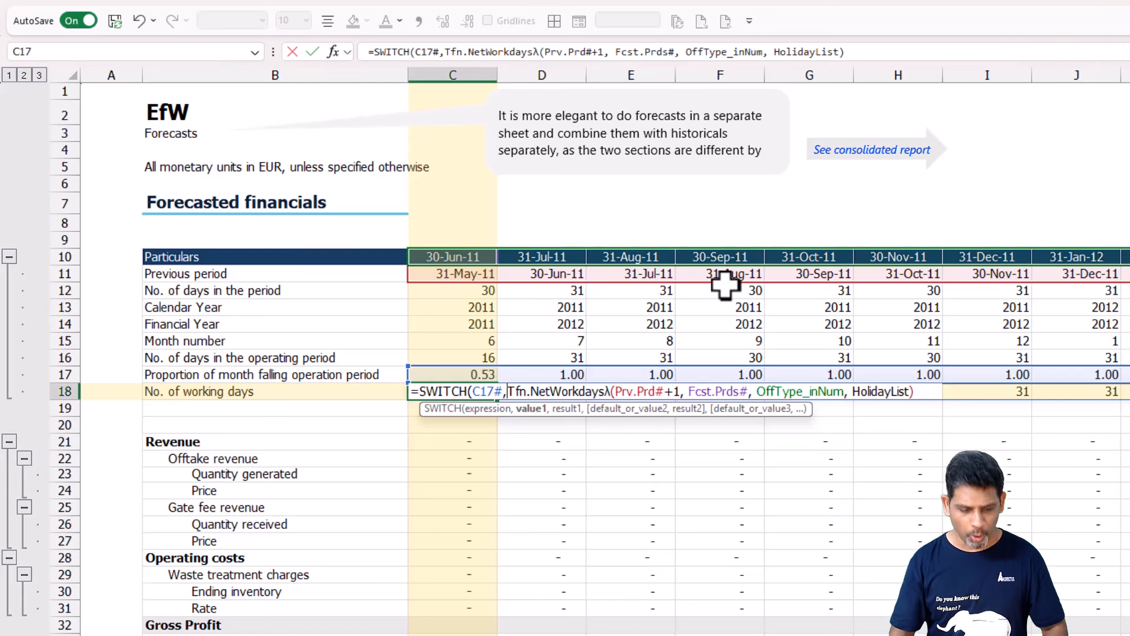
# Add separate SWITCH lines in C18 returning 0 for value 0 and the existing Tfn.NetWorkdaysλ calculation for value 1.
pyautogui.hotkey('alt', 'Return')
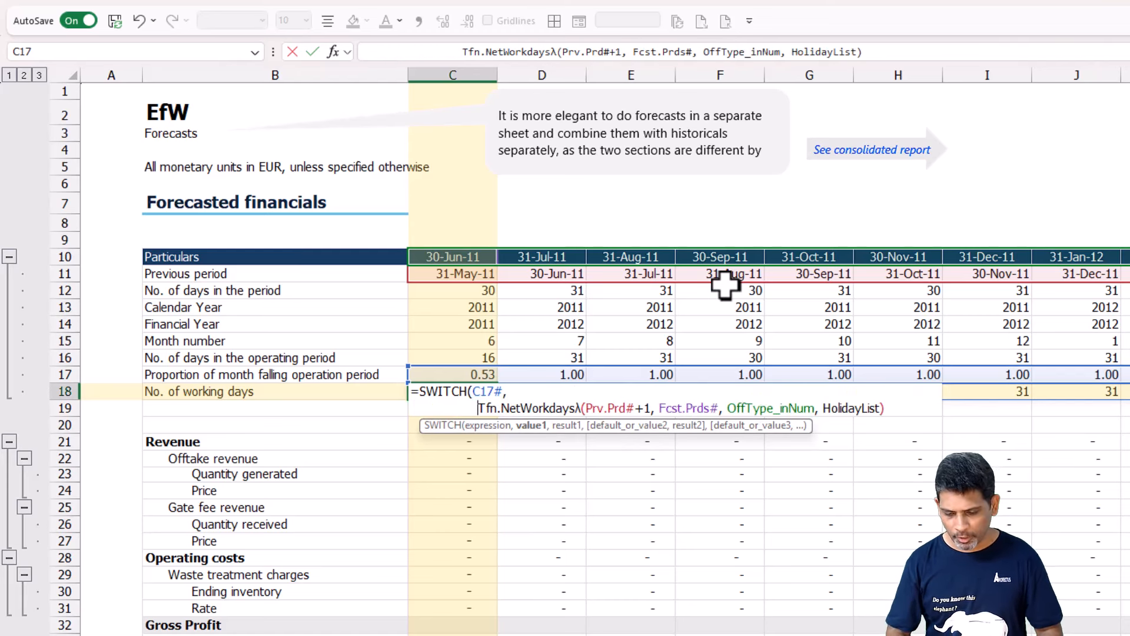
pyautogui.write('0, 0')
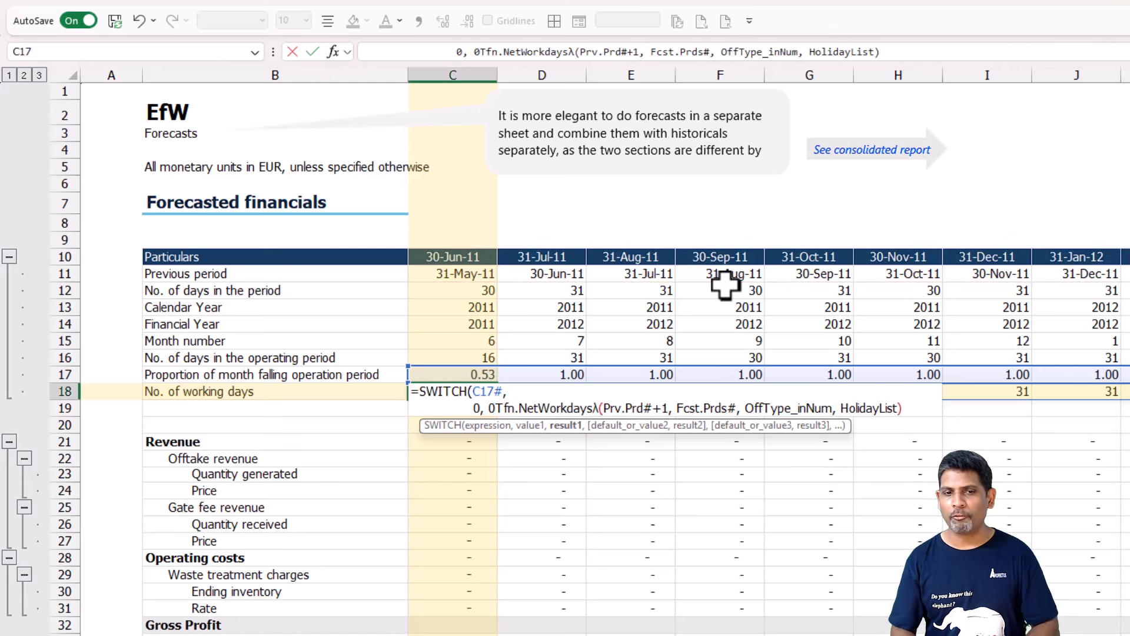
pyautogui.write(',')
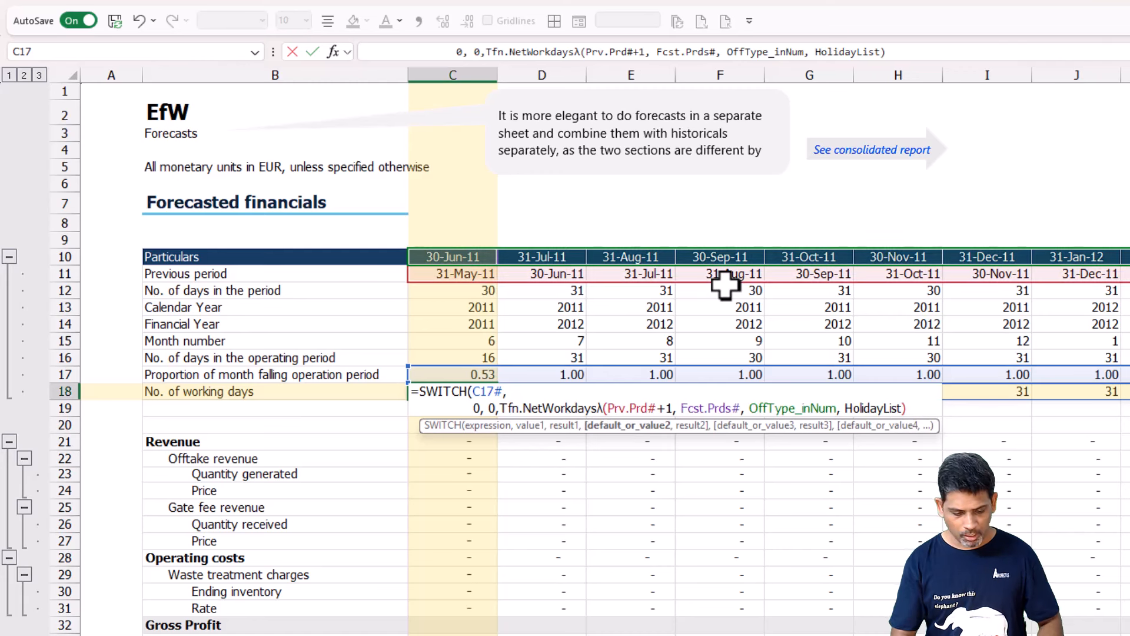
pyautogui.hotkey('alt', 'Return')
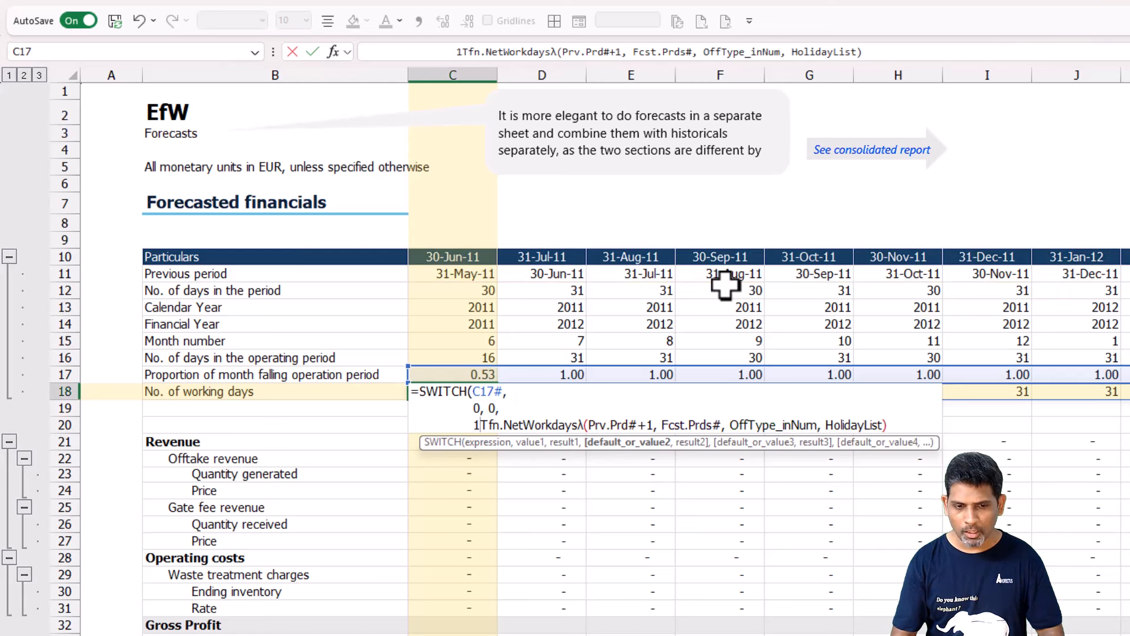
pyautogui.write('1,')
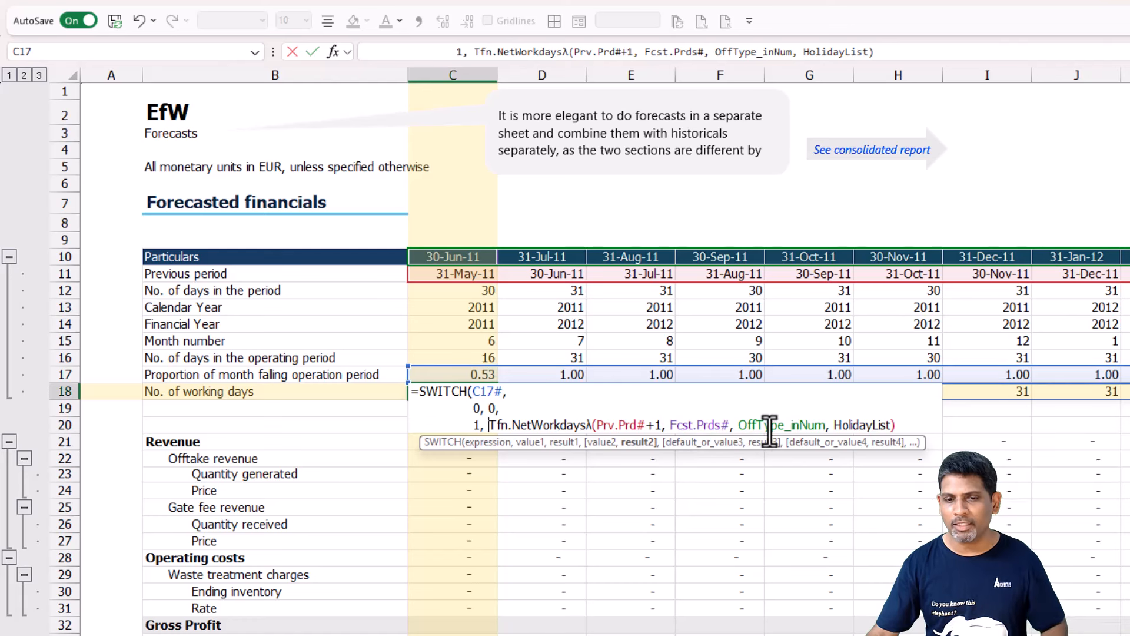
pyautogui.click(916, 425)
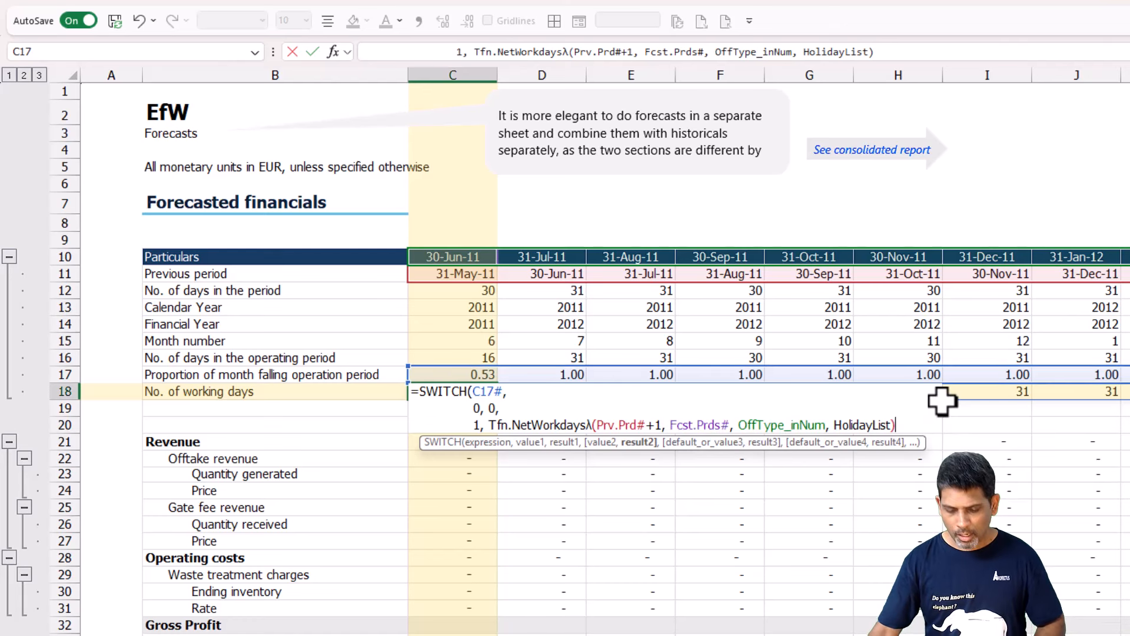
# Add a default result line to the C18 SWITCH, beginning a Tfn.NetWorkdaysλ calculation with OpStDt as its start date.
pyautogui.write(',')
pyautogui.hotkey('alt', 'Return')
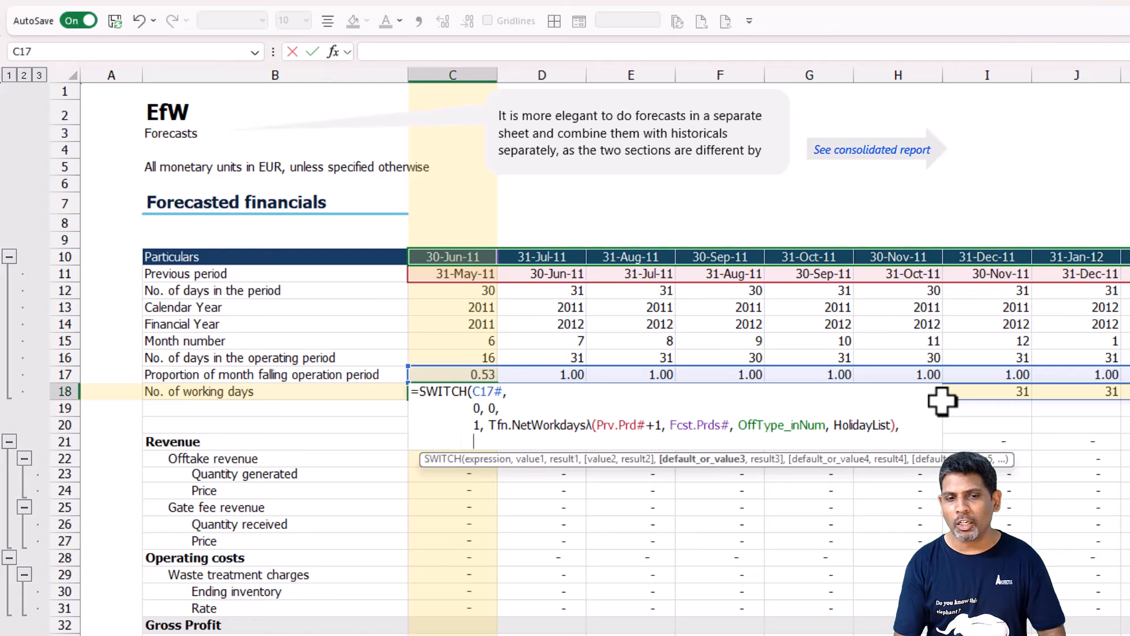
pyautogui.write('Tf')
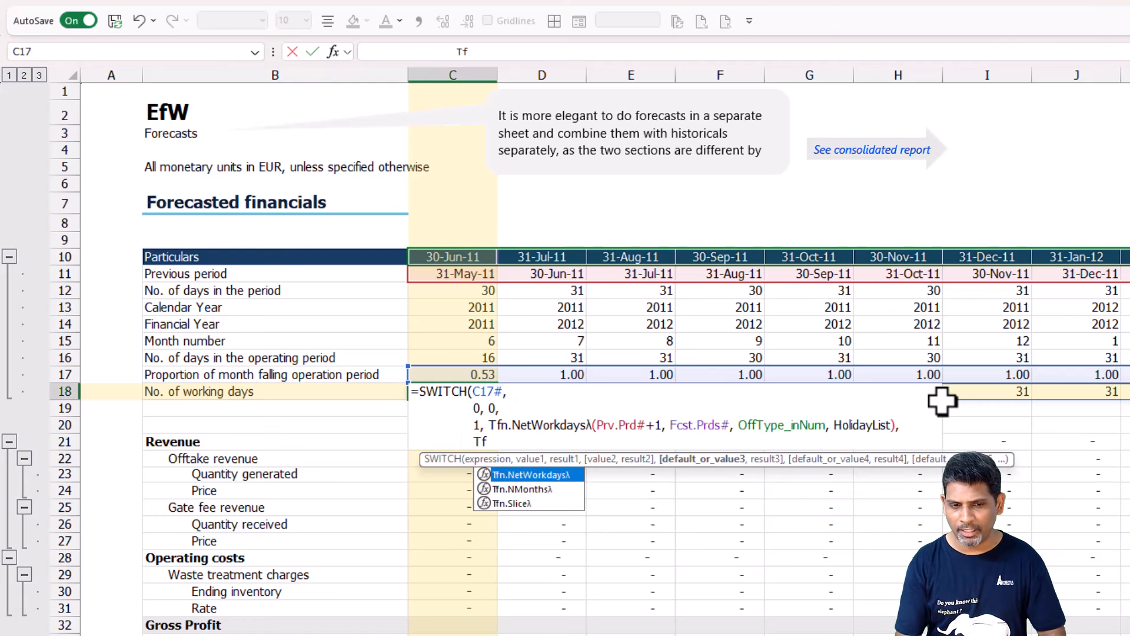
pyautogui.press('Tab')
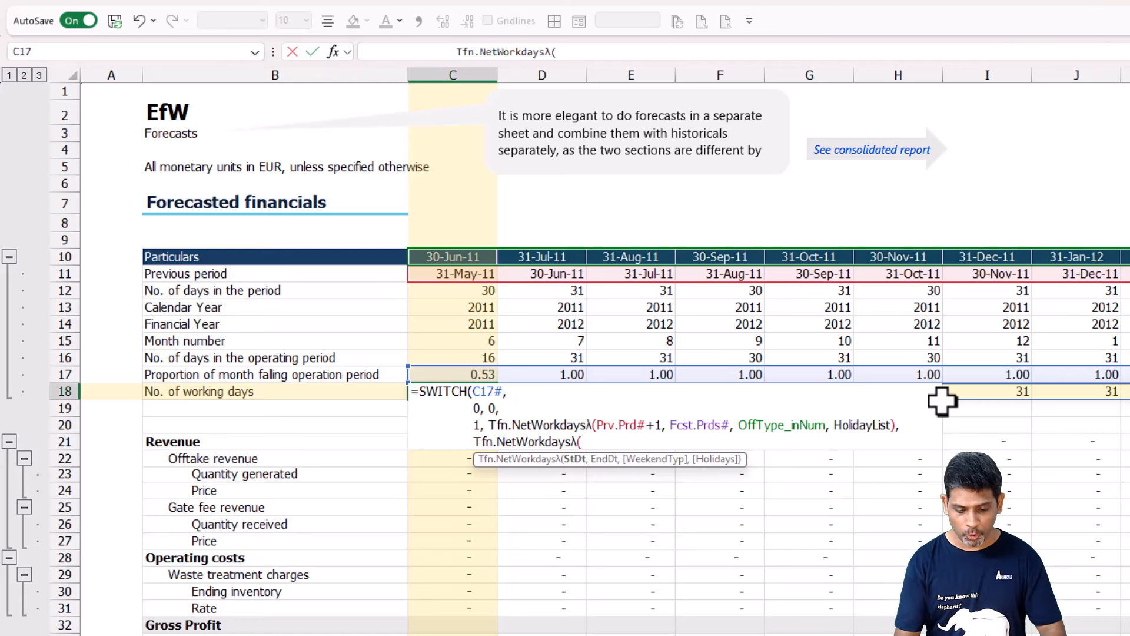
pyautogui.write('Opst')
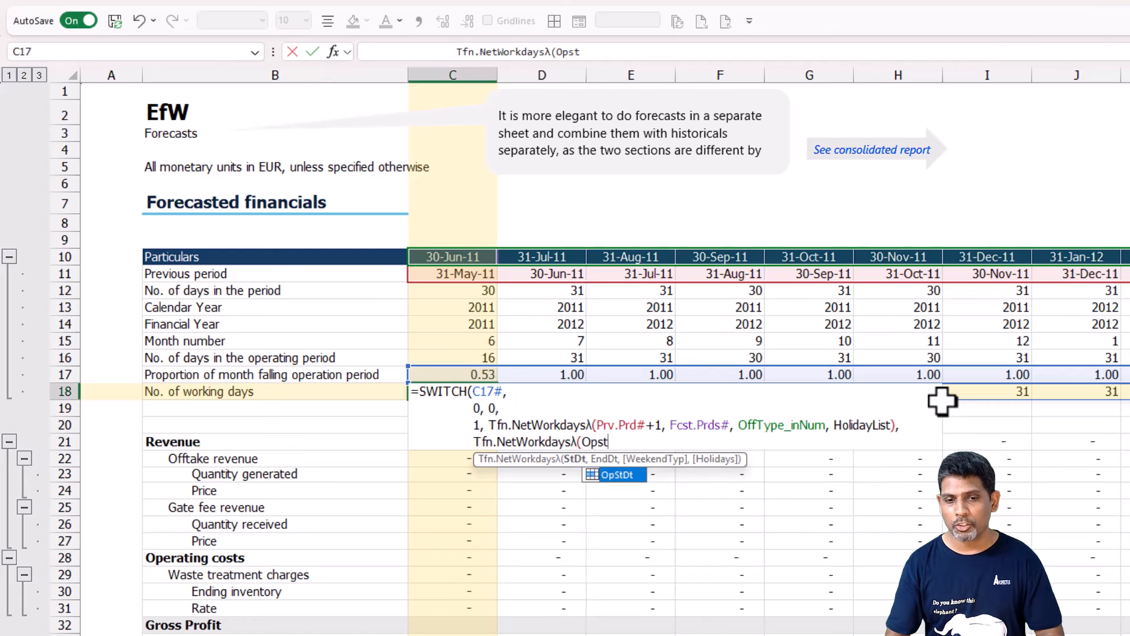
pyautogui.press('Tab')
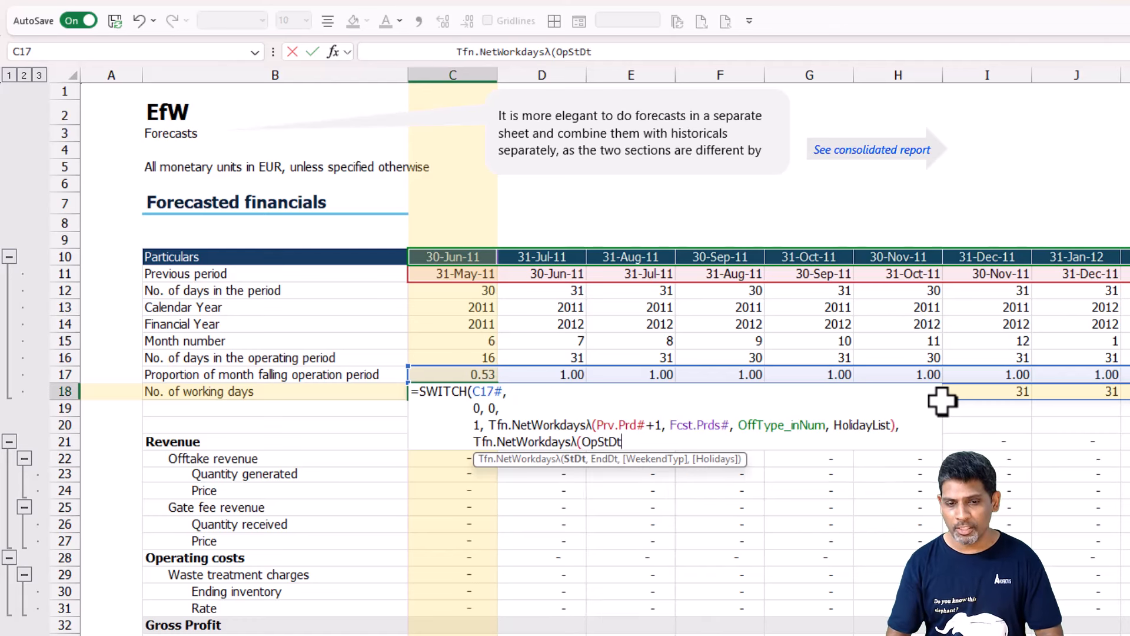
pyautogui.write(',')
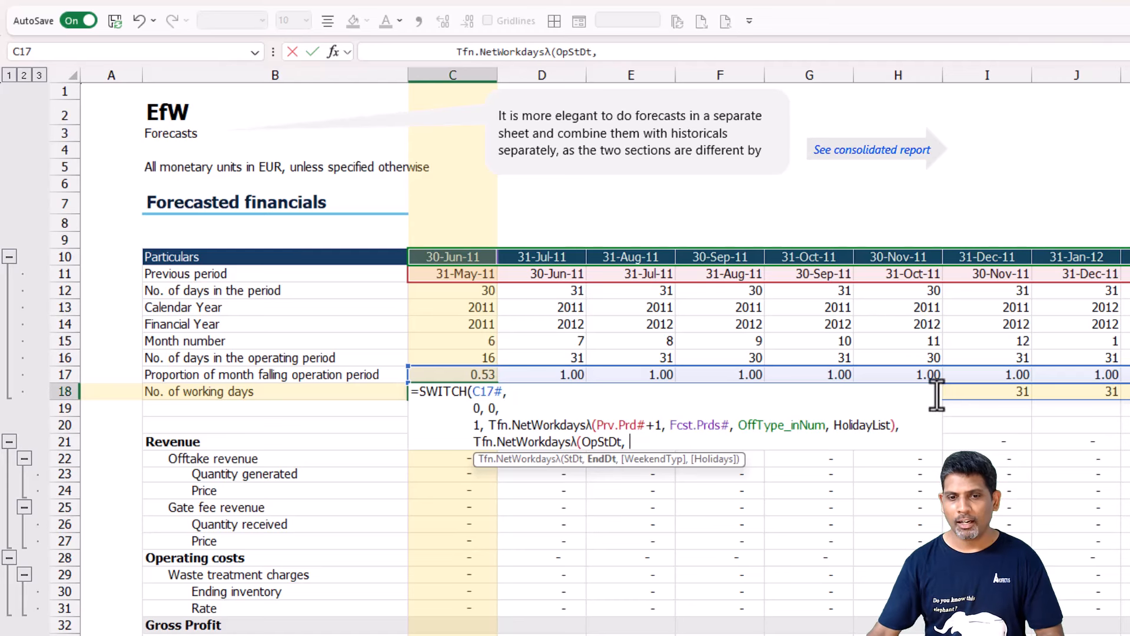
# Complete C18's default Tfn.NetWorkdaysλ with Fcst.Prds# as end date, OffType_inNum and HolidayList, and commit the closed SWITCH formula.
pyautogui.click(462, 258)
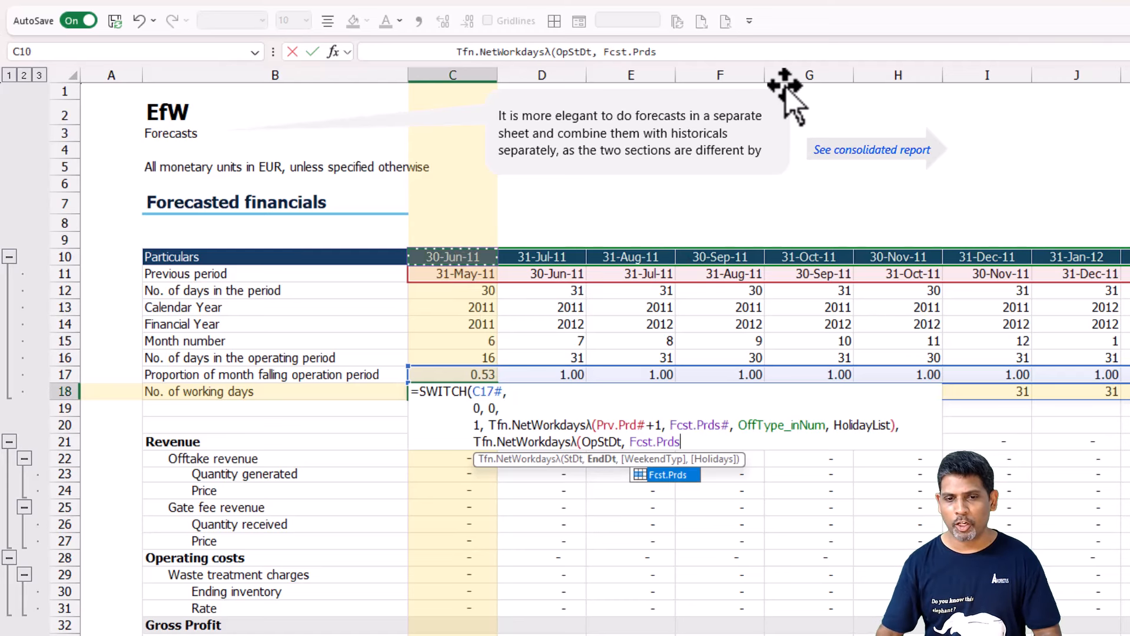
pyautogui.write('#, Off')
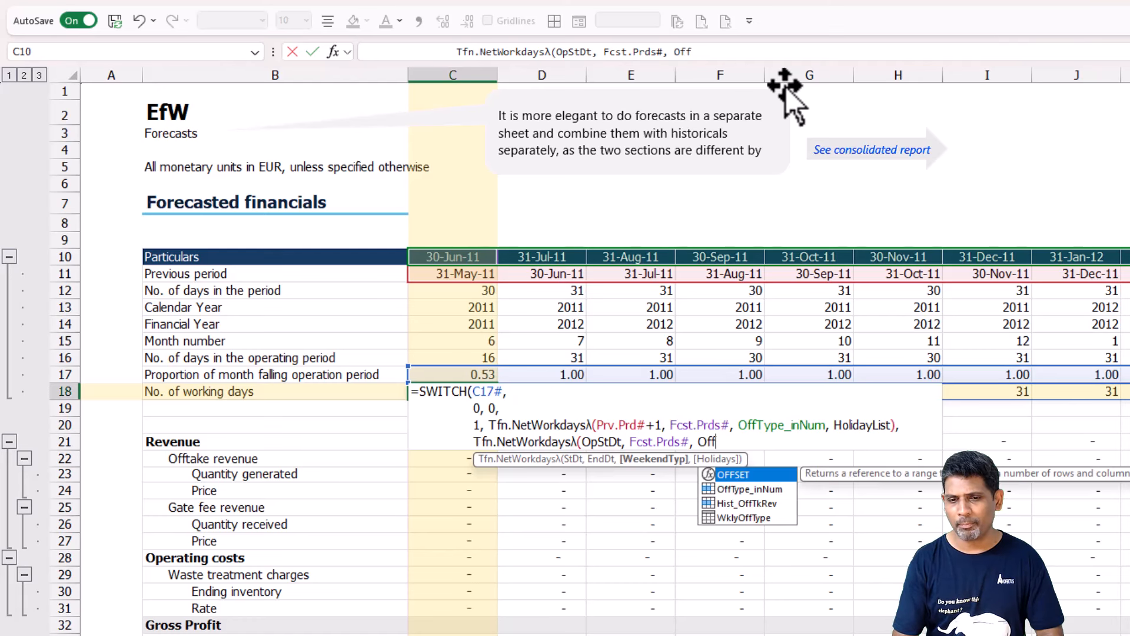
pyautogui.write('T')
pyautogui.press('Tab')
pyautogui.write(', Holi')
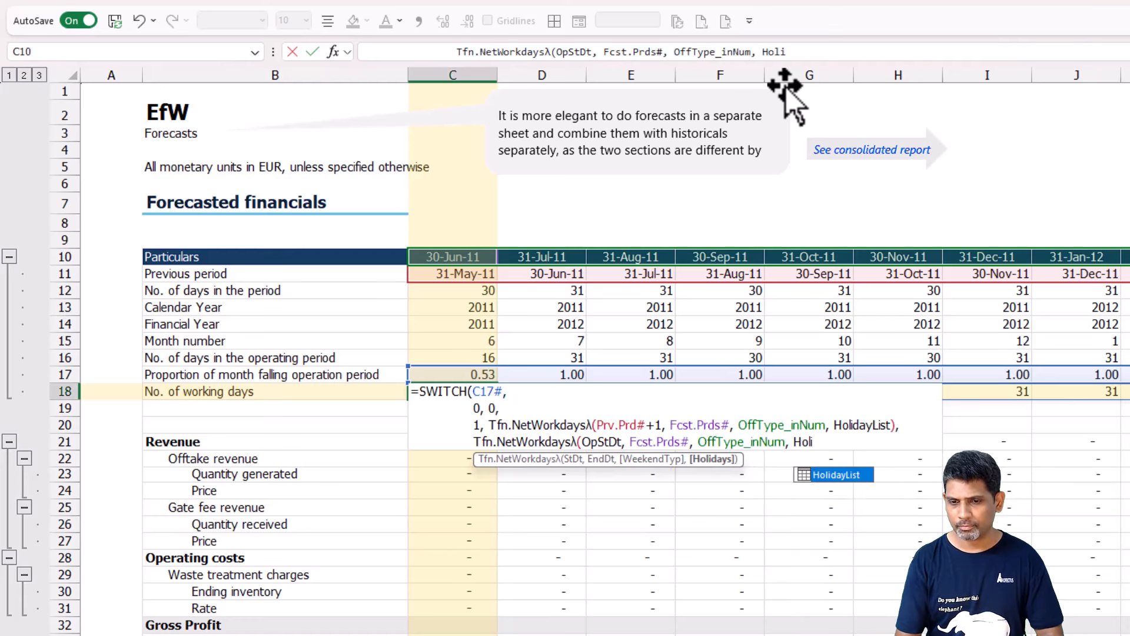
pyautogui.press('Tab')
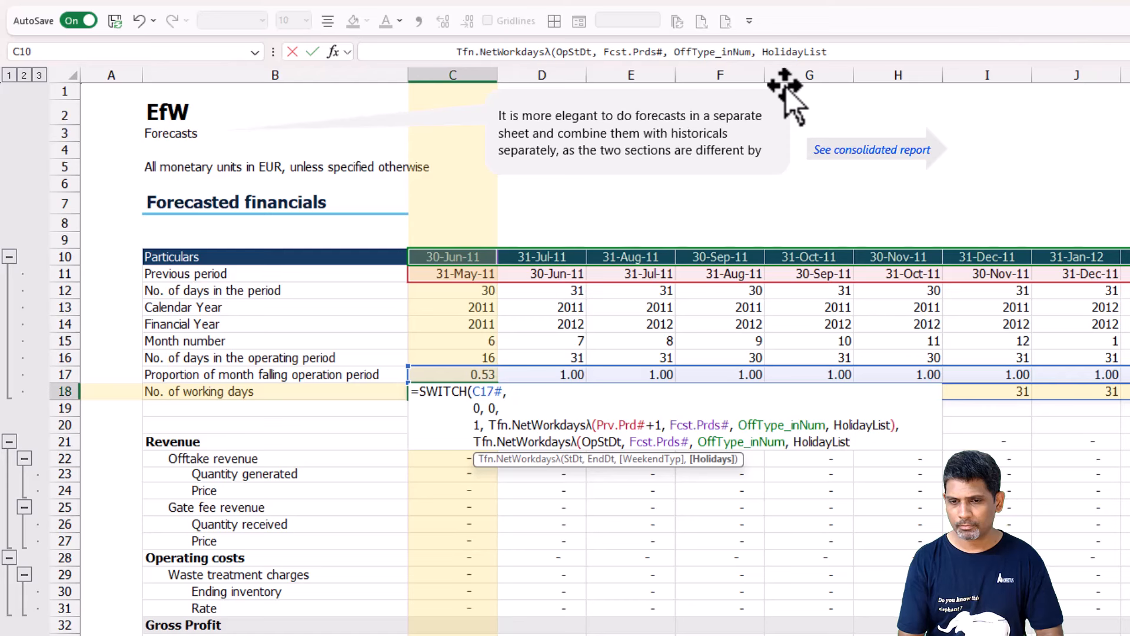
pyautogui.write(')')
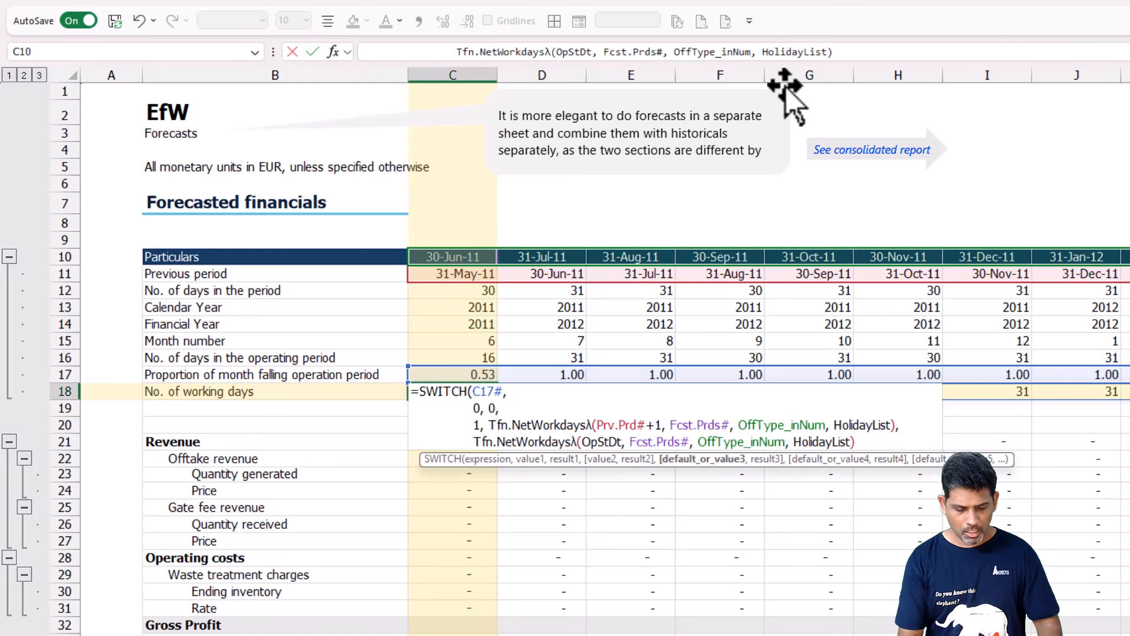
pyautogui.hotkey('alt', 'Return')
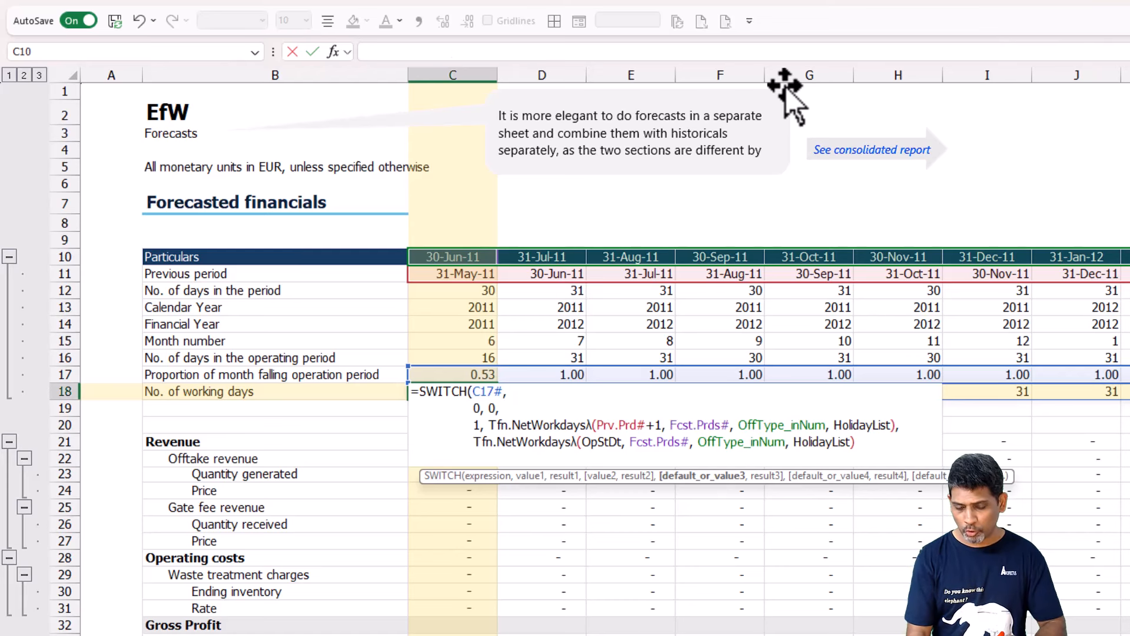
pyautogui.write(')')
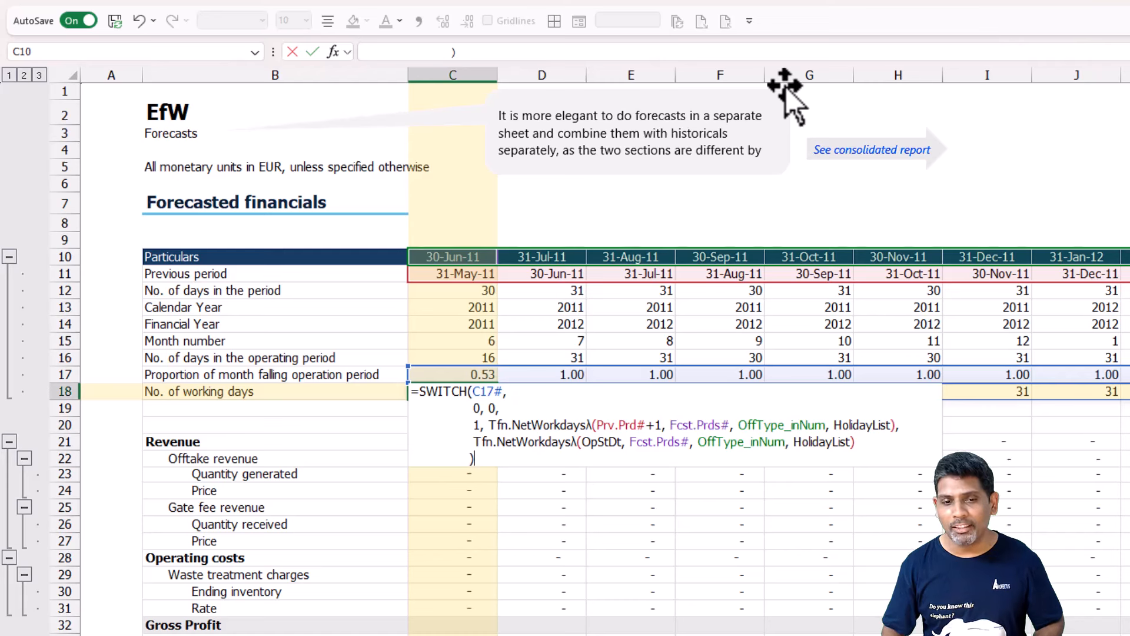
pyautogui.hotkey('ctrl', 'Return')
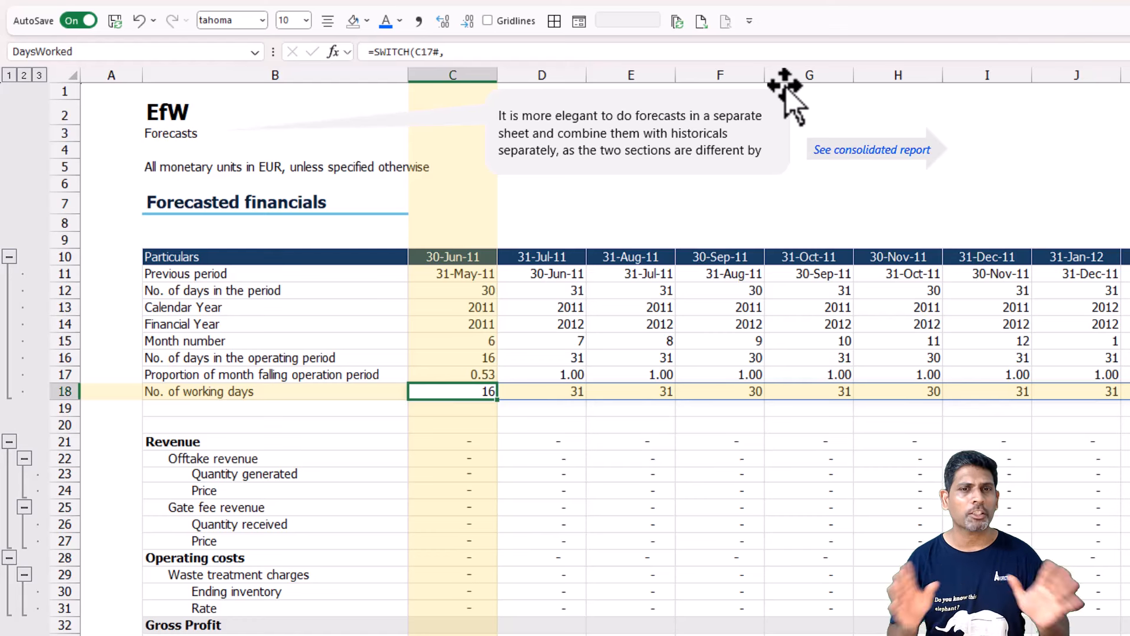
pyautogui.press('F2')
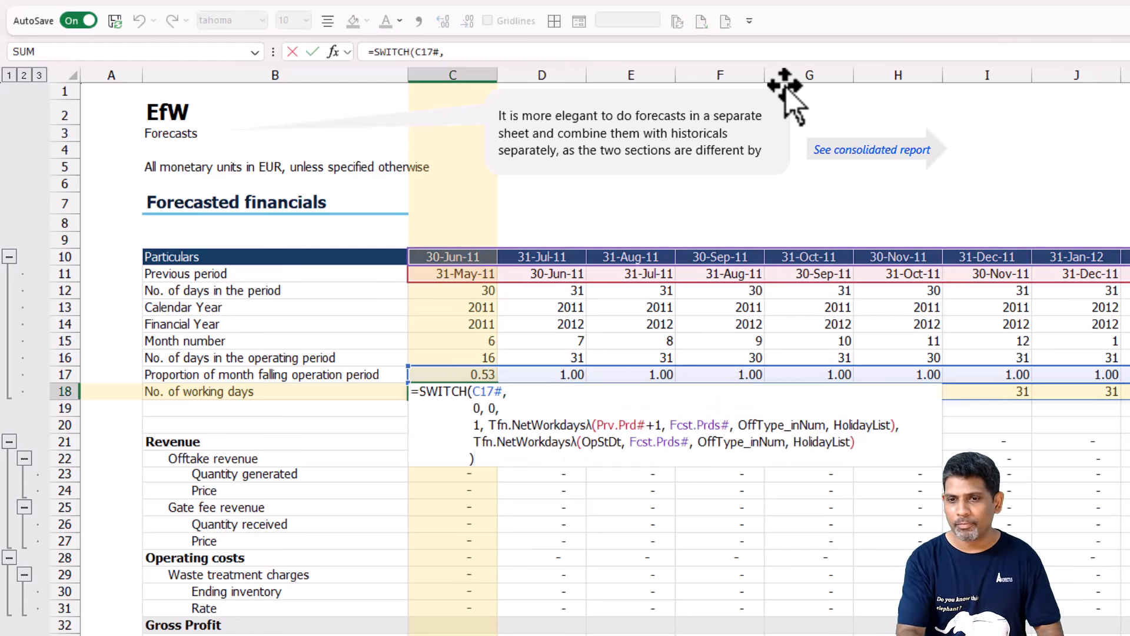
pyautogui.press('Escape')
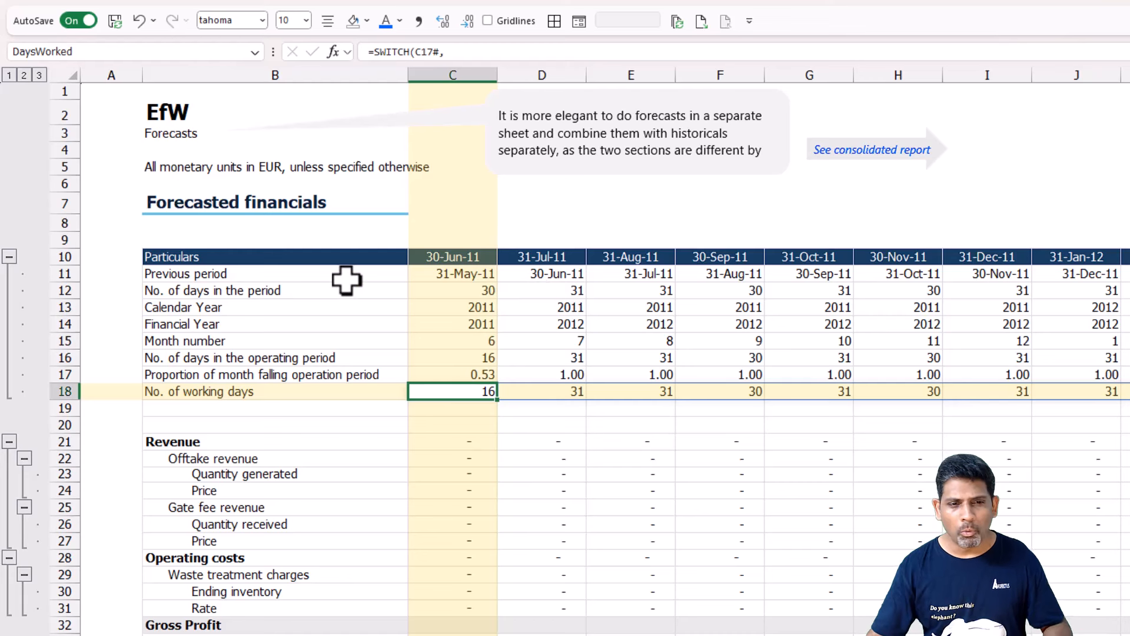
# Apply a light grey font colour to rows 11 to 18, from the labels in column B across all forecast periods.
pyautogui.moveTo(346, 280); pyautogui.dragTo(364, 388)
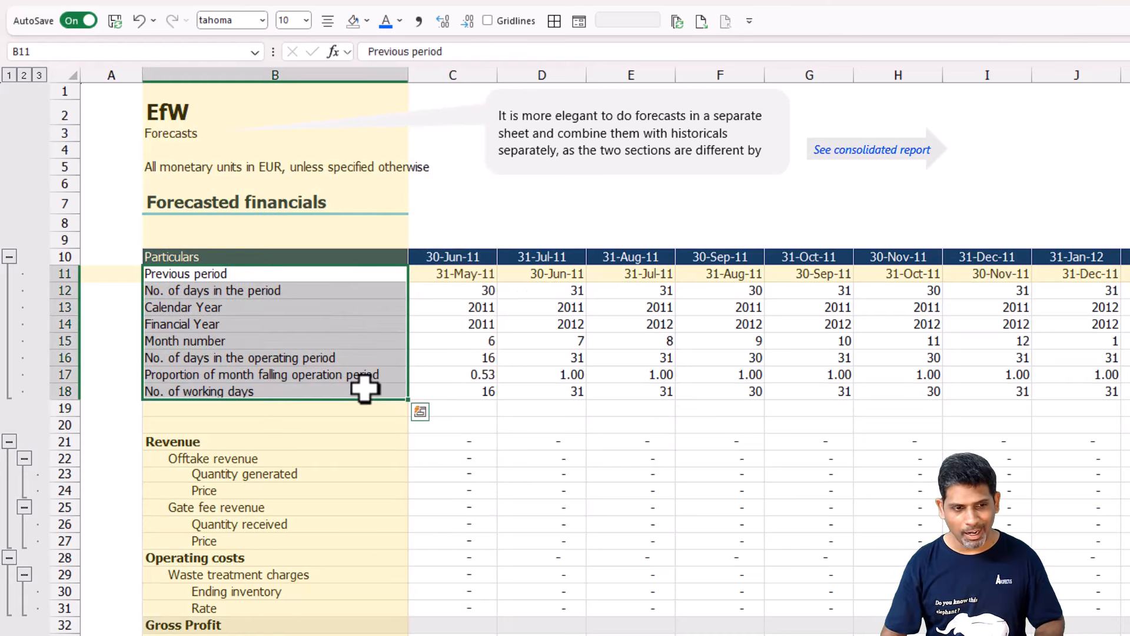
pyautogui.hotkey('ctrl', 'shift', 'Right')
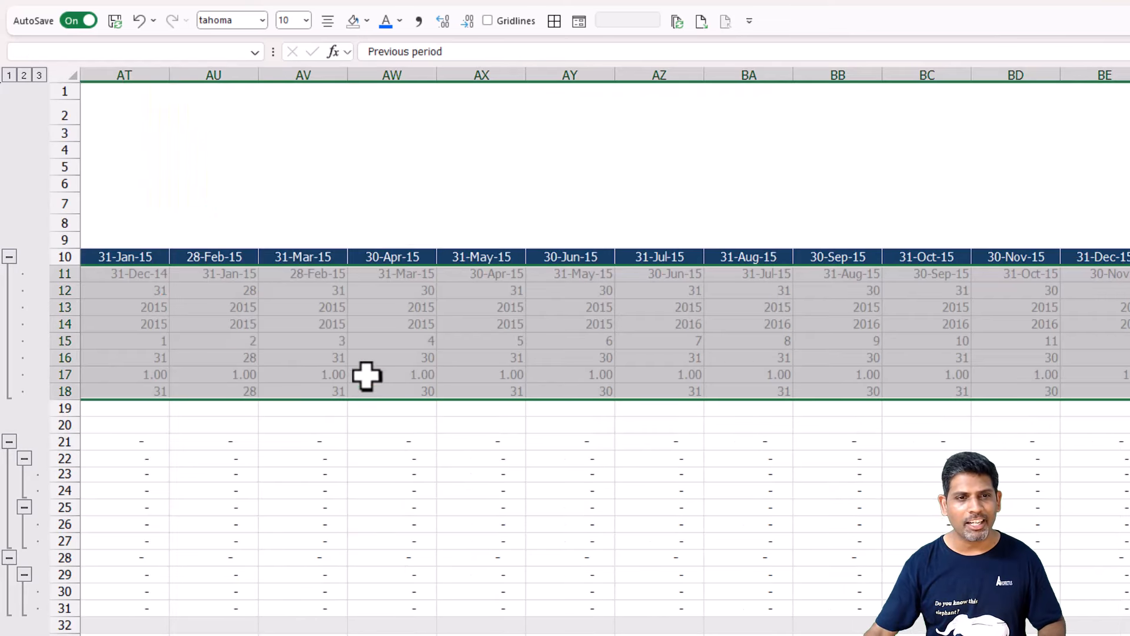
pyautogui.click(399, 22)
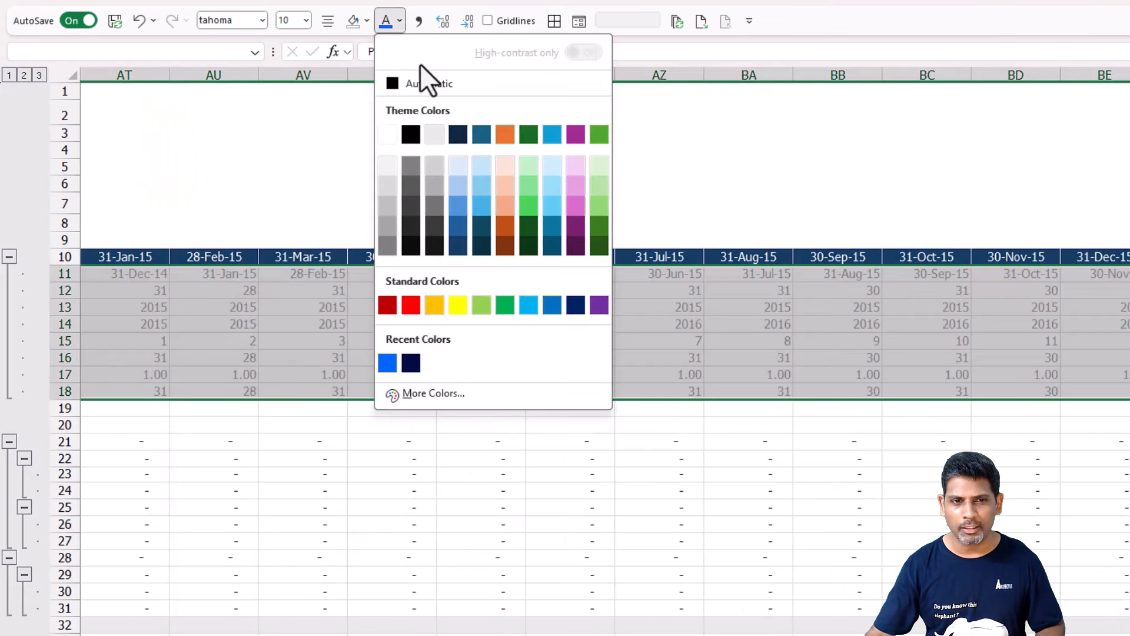
pyautogui.click(388, 186)
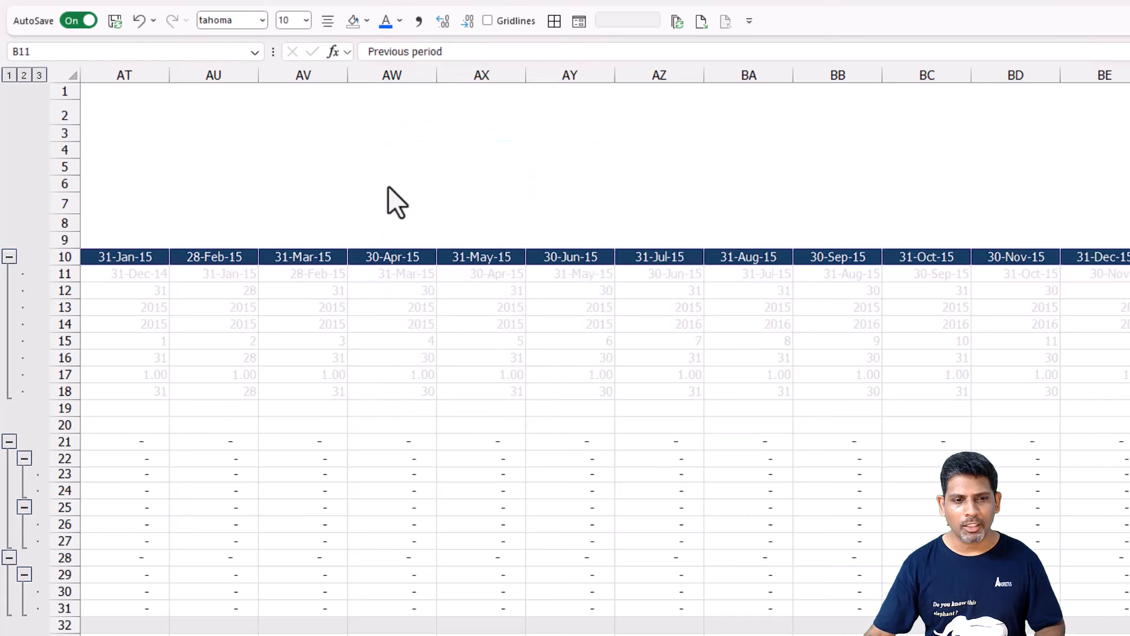
pyautogui.hotkey('ctrl', 'BackSpace')
pyautogui.click(308, 445)
pyautogui.click(471, 278)
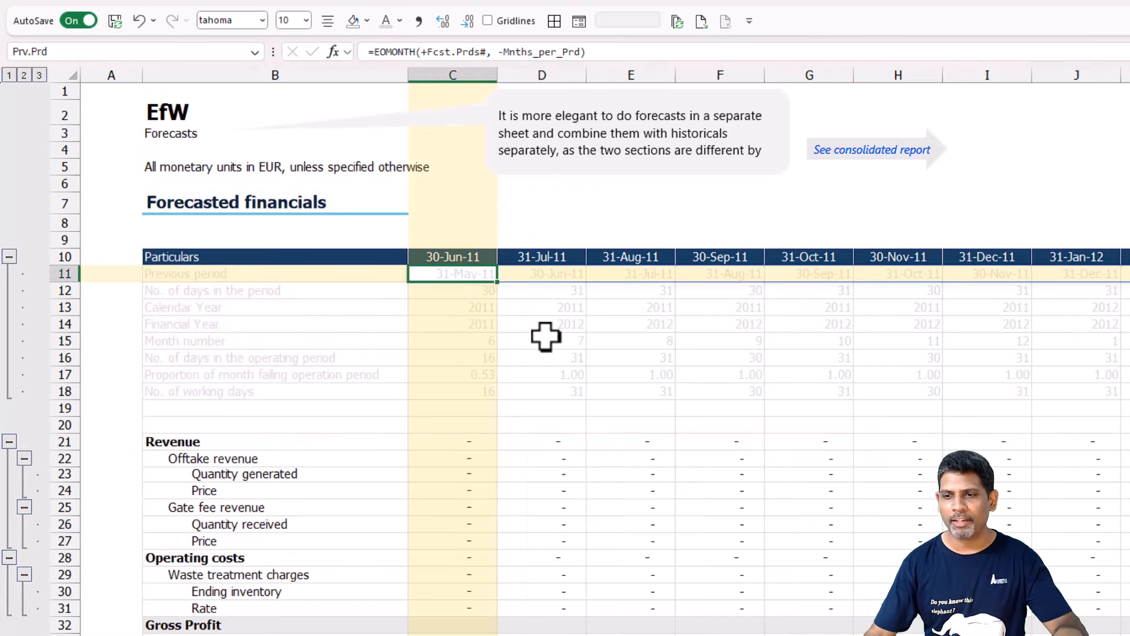
# Examine the Revenue rows and the Bio Mass Inventory movement rows that still need forecast formulas.
pyautogui.click(458, 425)
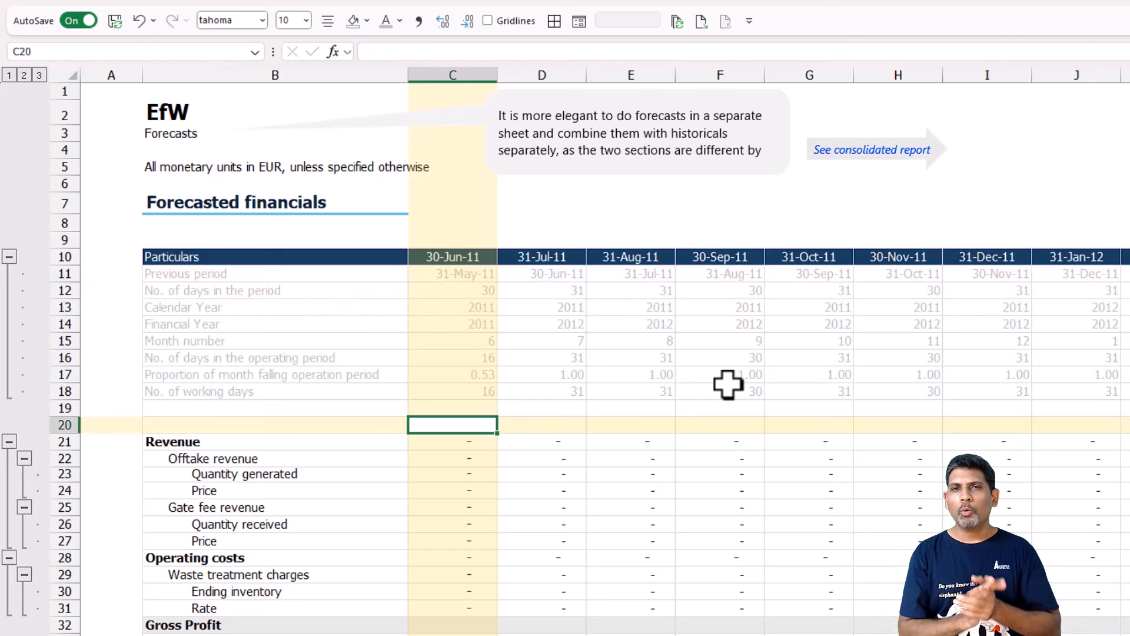
pyautogui.press('Down')
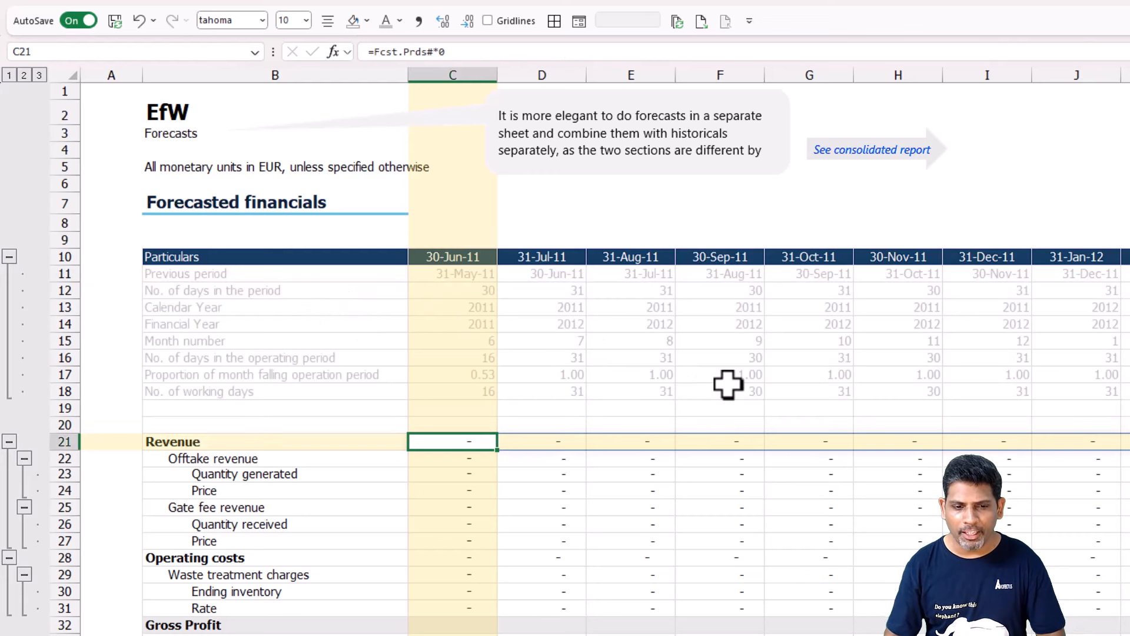
pyautogui.scroll(-1, 596, 518)
pyautogui.scroll(-1, 595, 525)
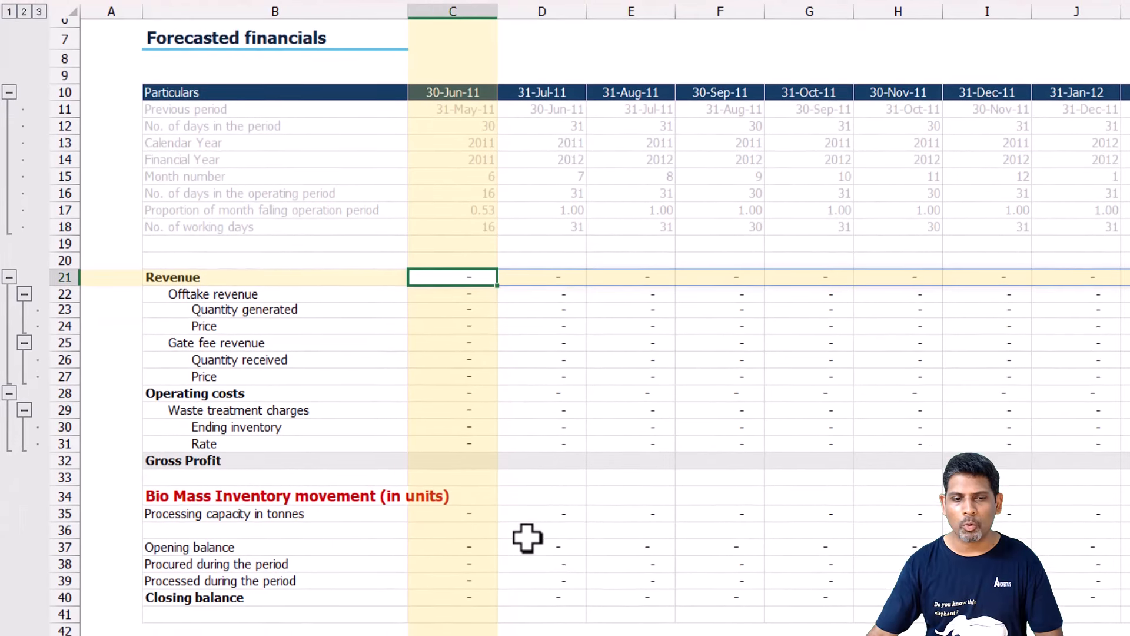
pyautogui.click(498, 557)
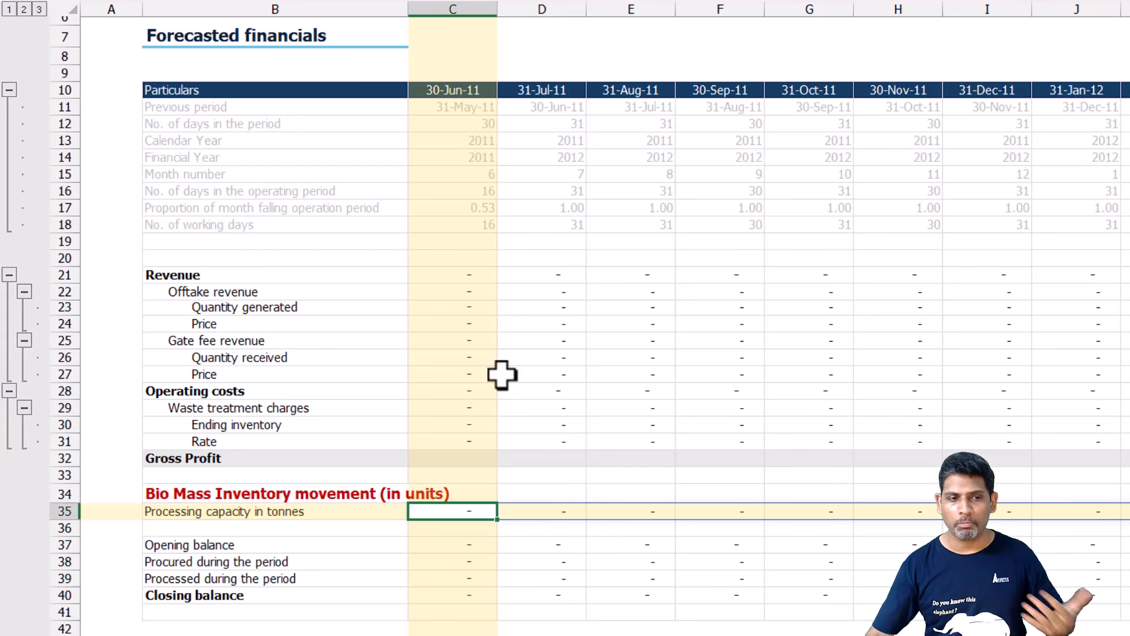
pyautogui.click(471, 558)
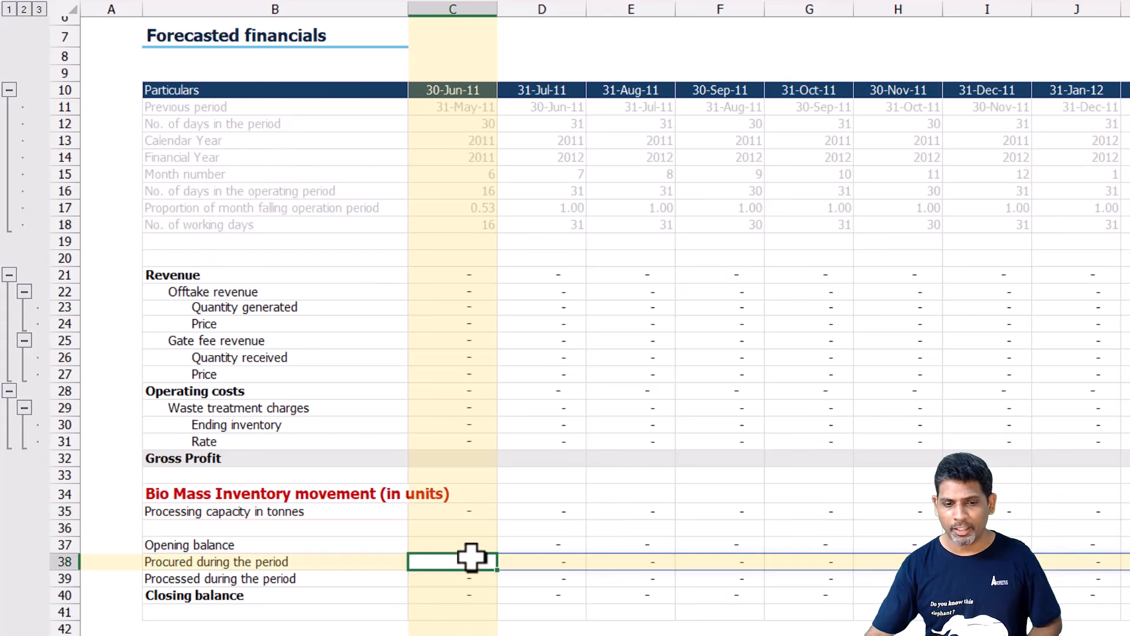
pyautogui.moveTo(471, 558); pyautogui.dragTo(469, 594)
pyautogui.write('- - -')
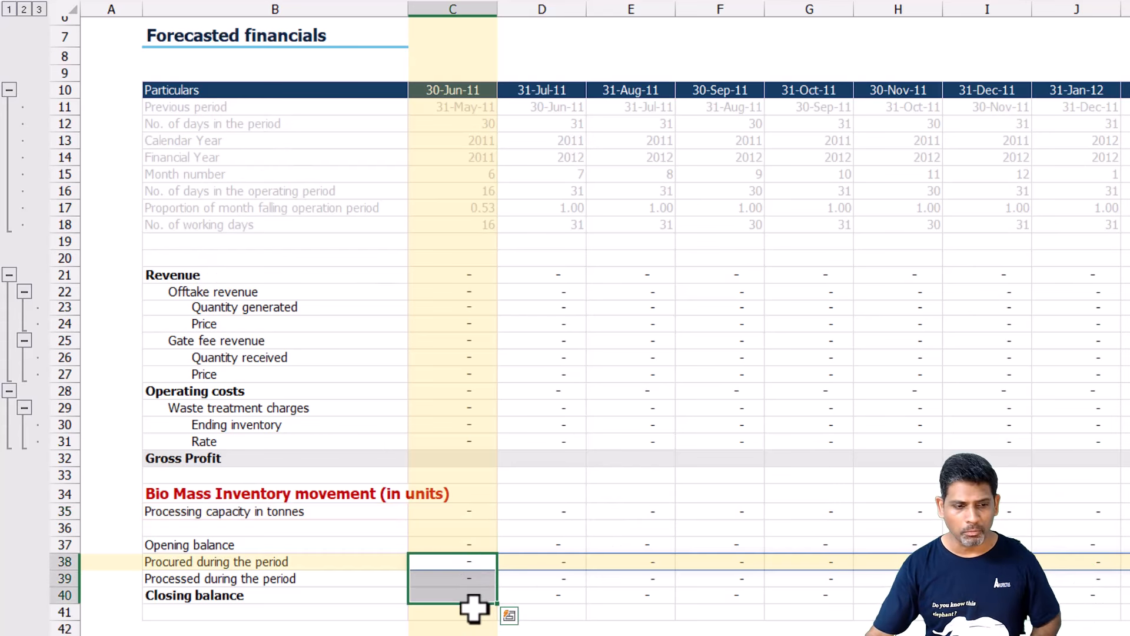
# Start the Processing capacity in tonnes formula in C35, multiplying HrlyCapacity by DaysWorked#.
pyautogui.click(473, 510)
pyautogui.scroll(1, 1069, 595)
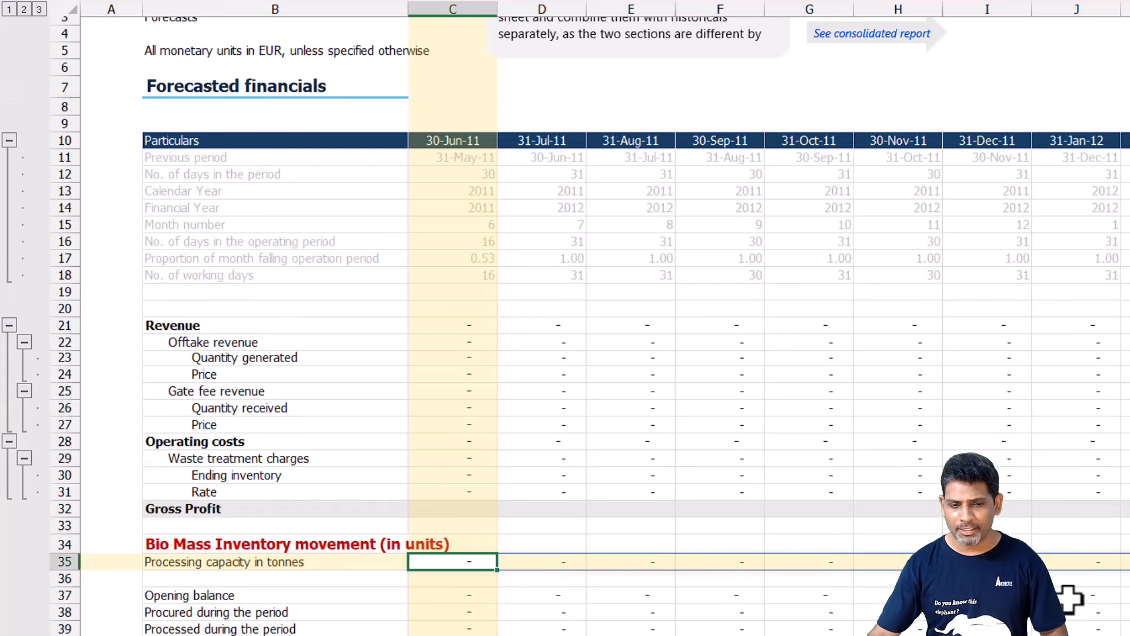
pyautogui.write('=')
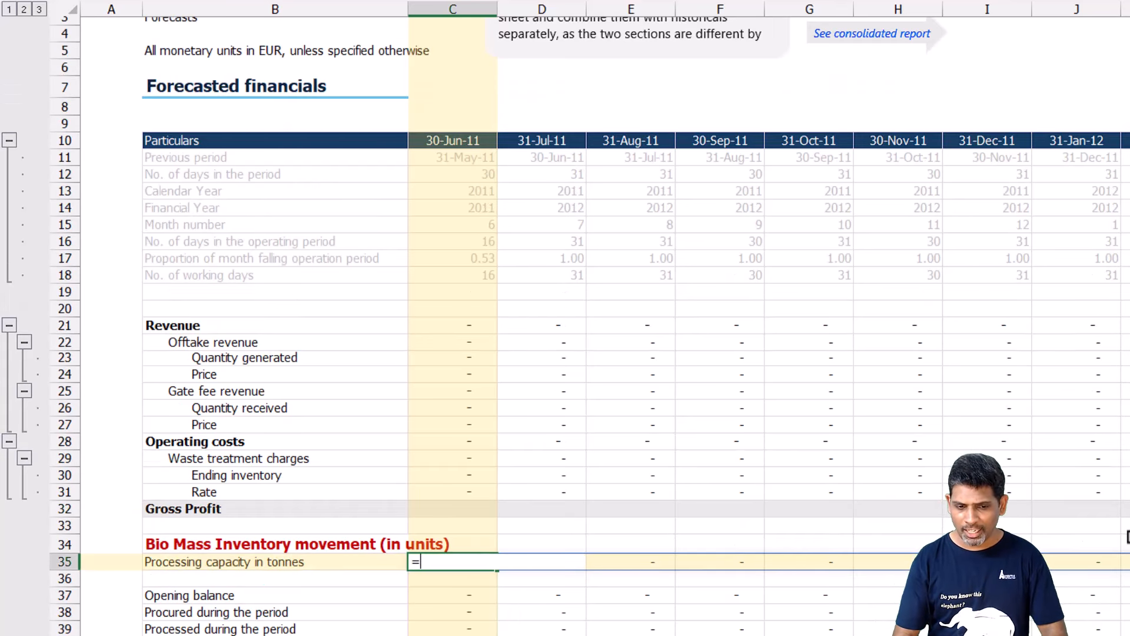
pyautogui.write('Hrly')
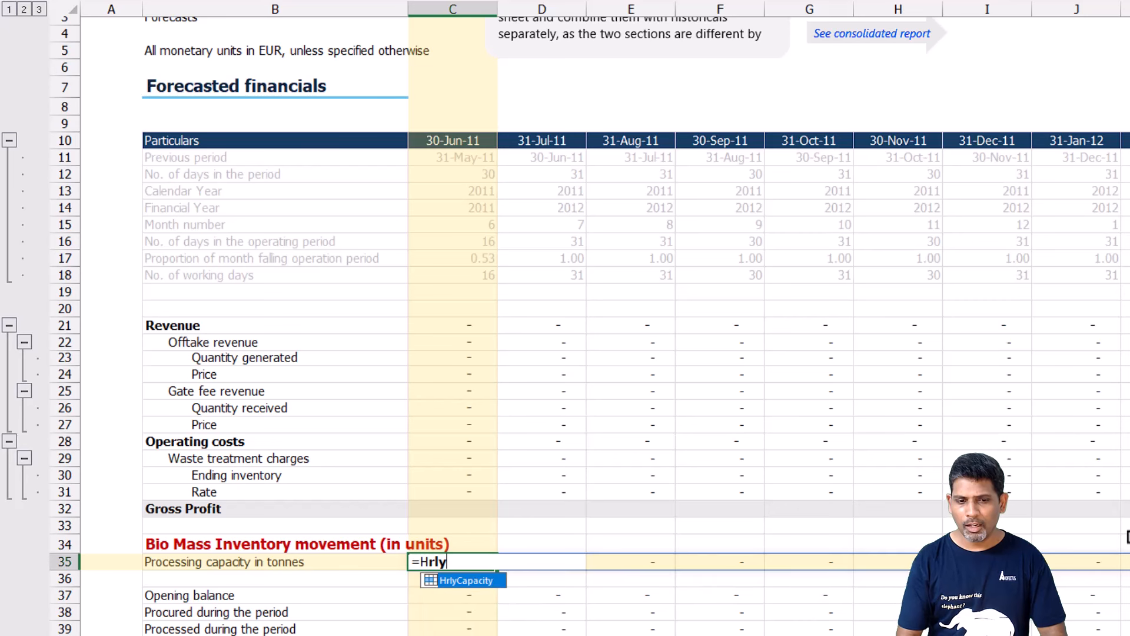
pyautogui.press('Tab')
pyautogui.write('*')
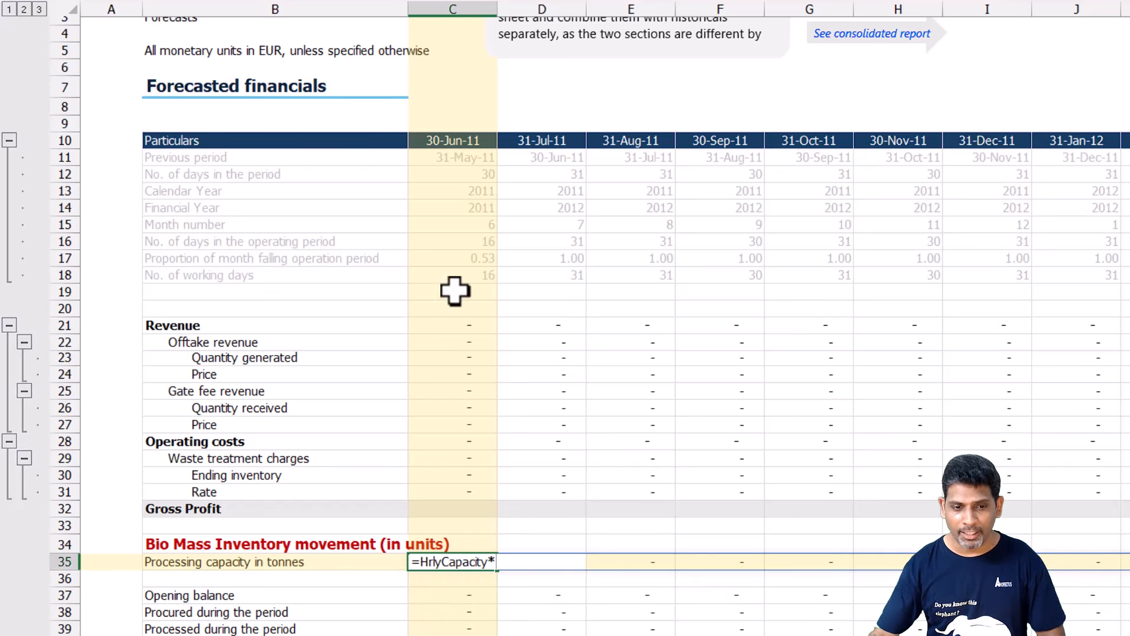
pyautogui.click(437, 275)
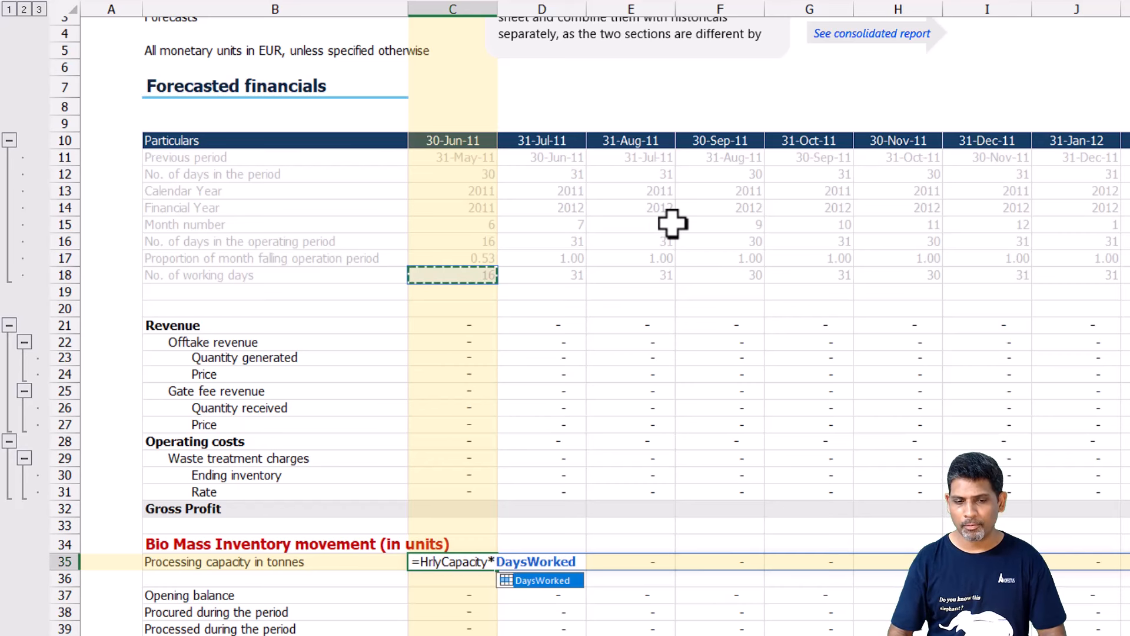
pyautogui.write('#')
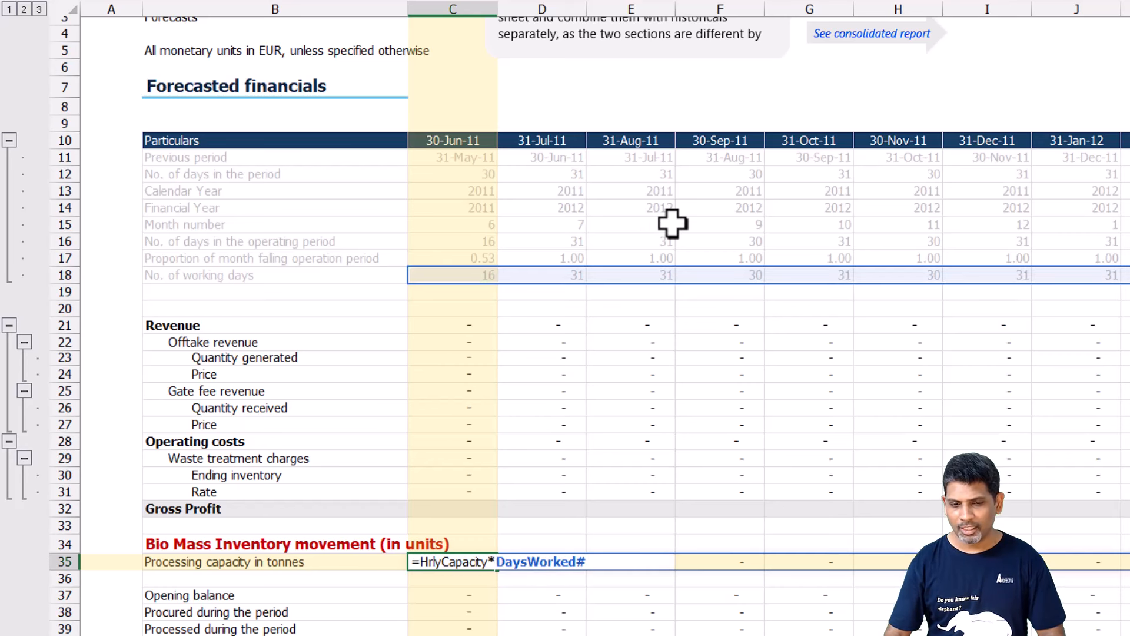
pyautogui.write('*')
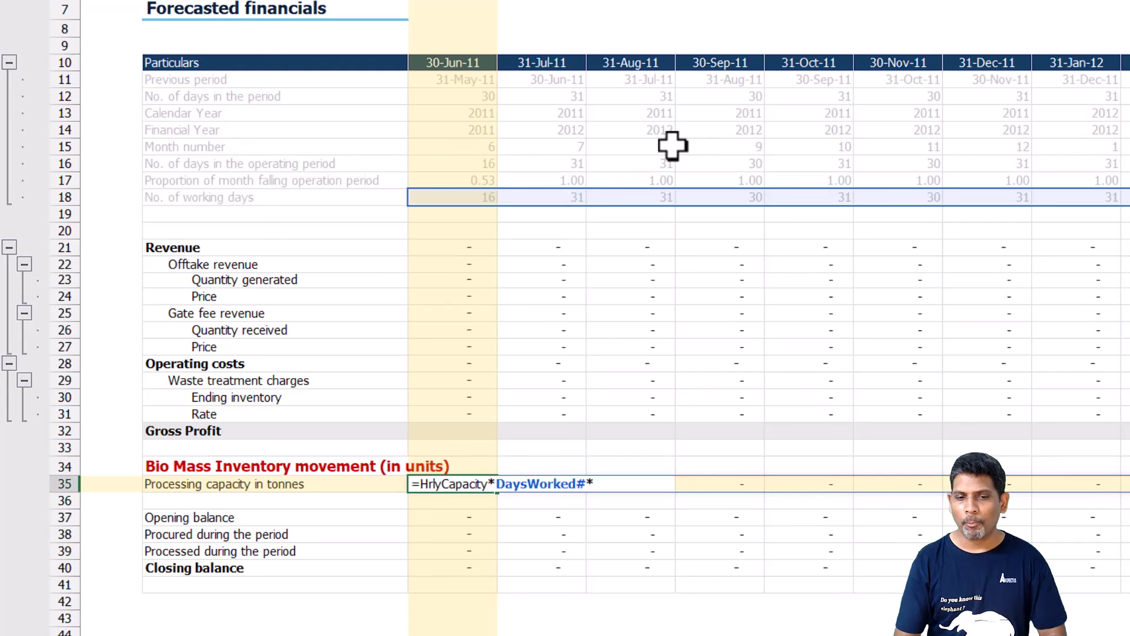
pyautogui.write('Opt')
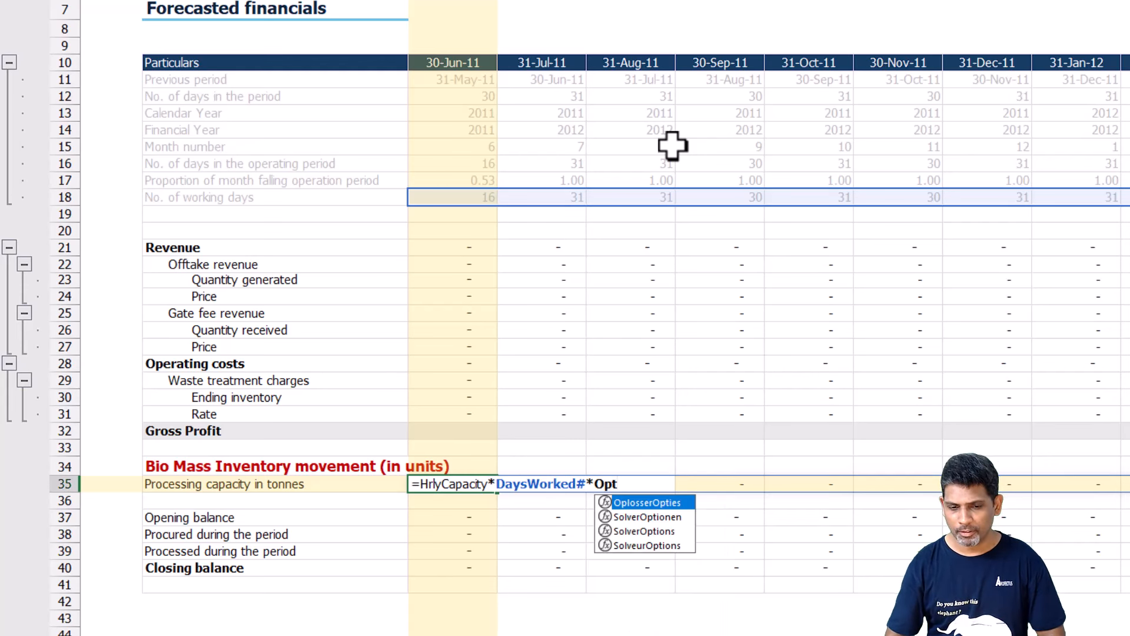
# Complete C35's capacity formula with a multiplication by OprtngHrs_per_day, commit it, and remove the cell's bold formatting.
pyautogui.press('BackSpace')
pyautogui.write('rt')
pyautogui.press('Tab')
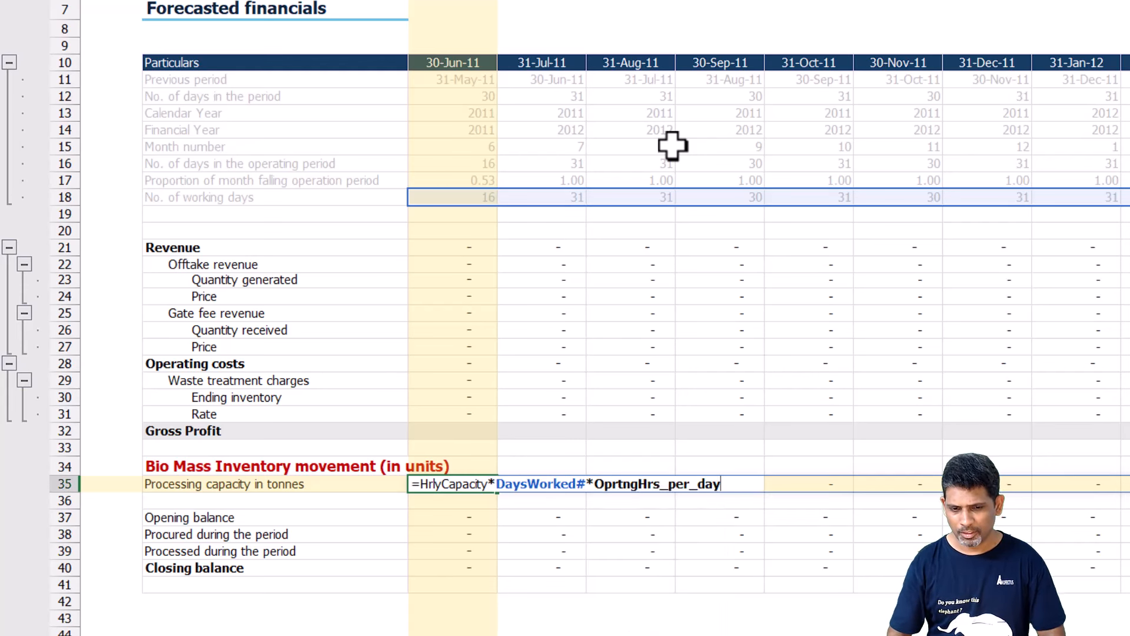
pyautogui.hotkey('ctrl', 'Return')
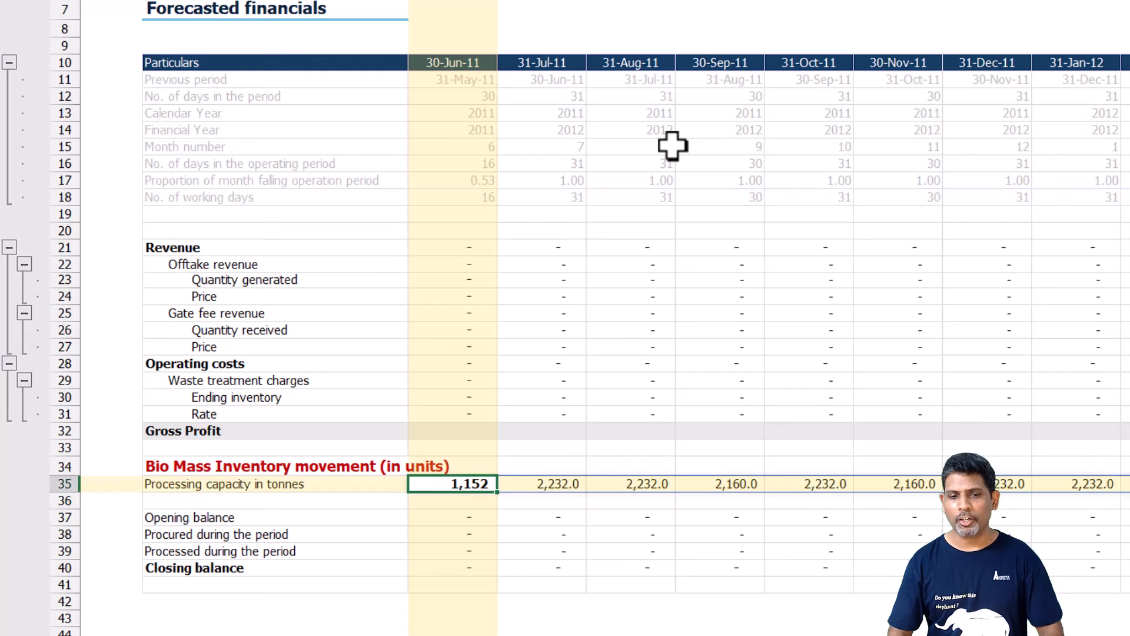
pyautogui.hotkey('ctrl', 'b')
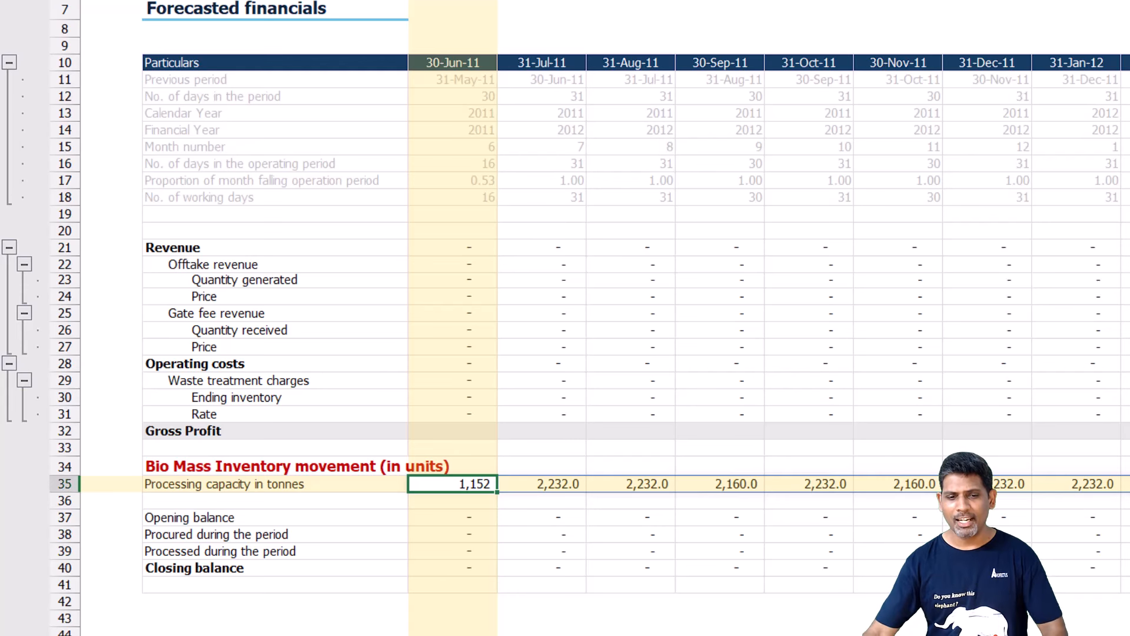
# Inspect the placeholder formula in the first Opening balance cell, C37, without changing it.
pyautogui.click(461, 132)
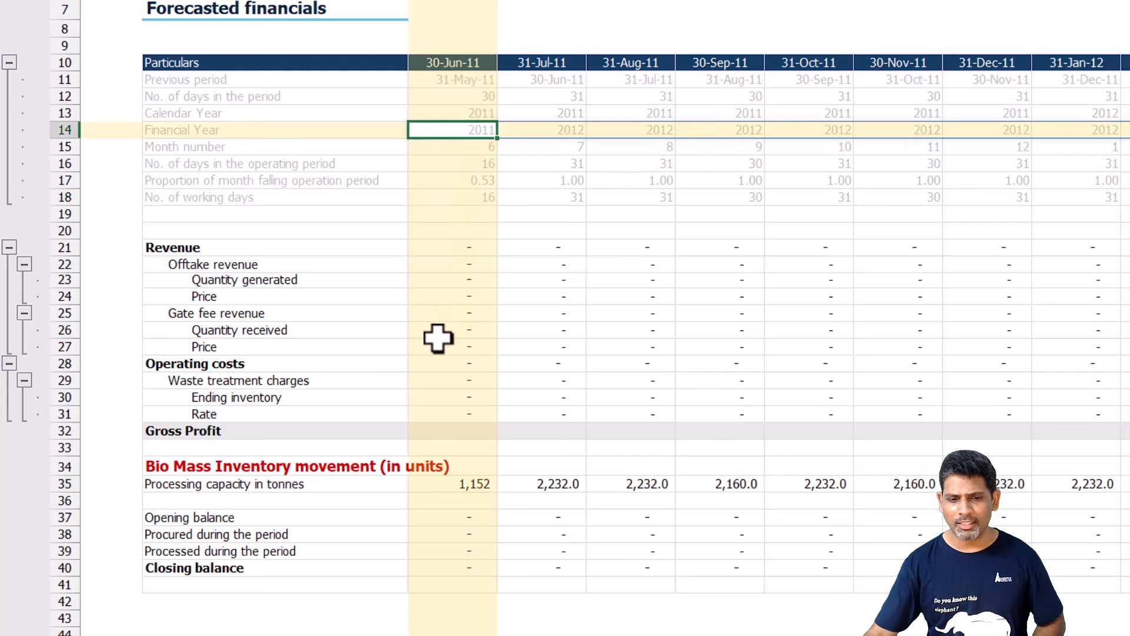
pyautogui.click(471, 485)
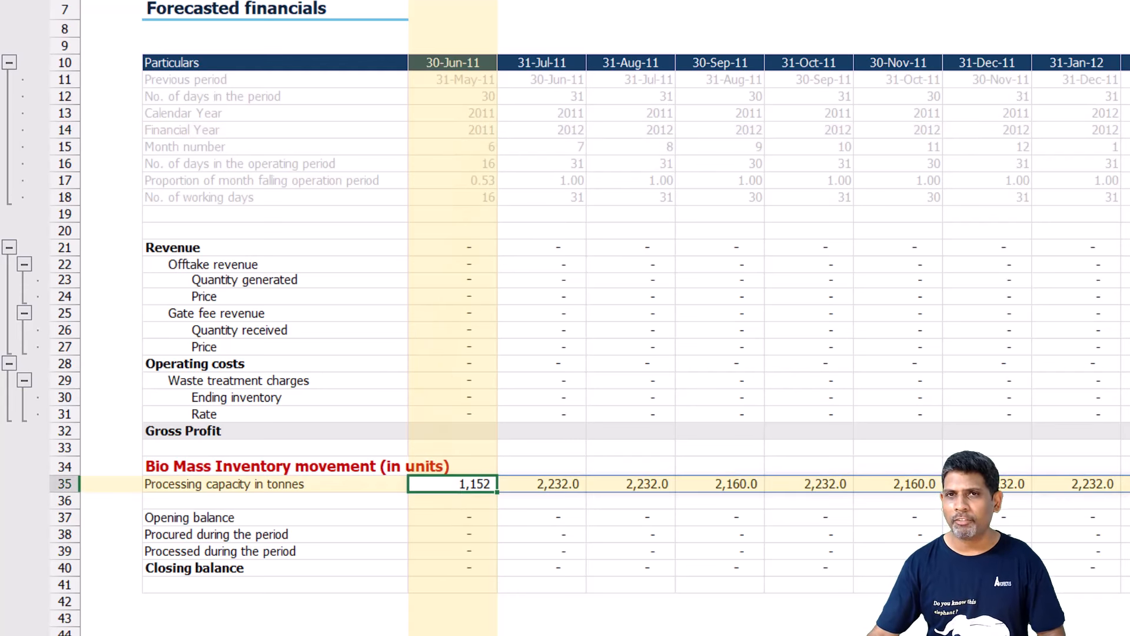
pyautogui.click(475, 541)
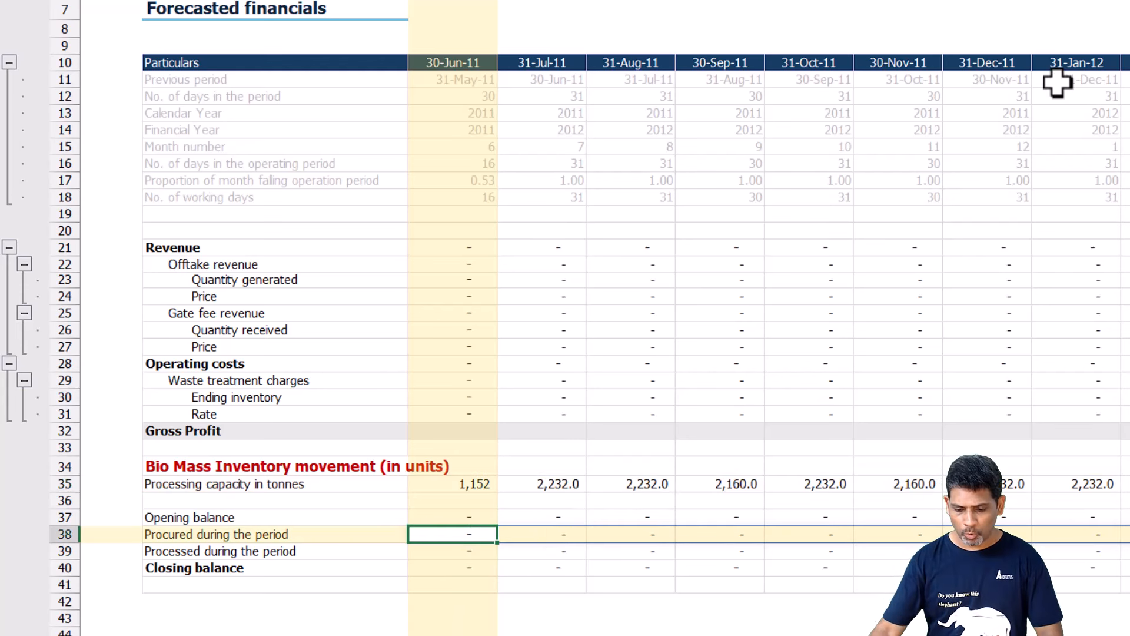
pyautogui.press('F2')
pyautogui.press('Escape')
pyautogui.write('=')
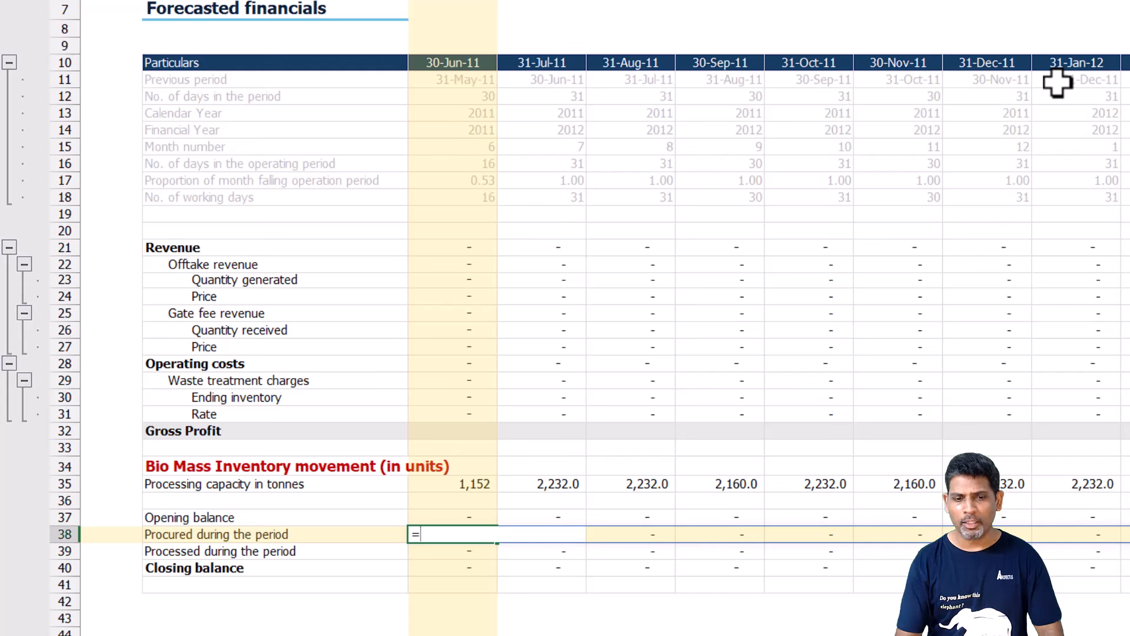
pyautogui.press('Escape')
pyautogui.press('Up')
pyautogui.press('F2')
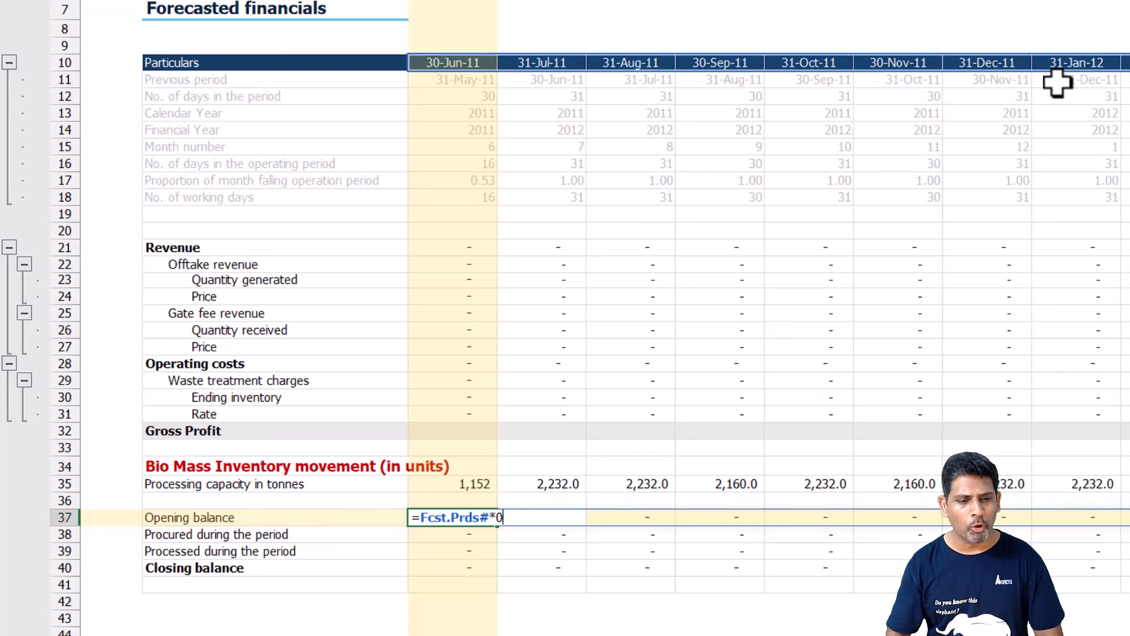
pyautogui.press('Escape')
# Begin an XLOOKUP formula in C38, Procured during the period, with Fcst.Prds# as the lookup value.
pyautogui.press('Down')
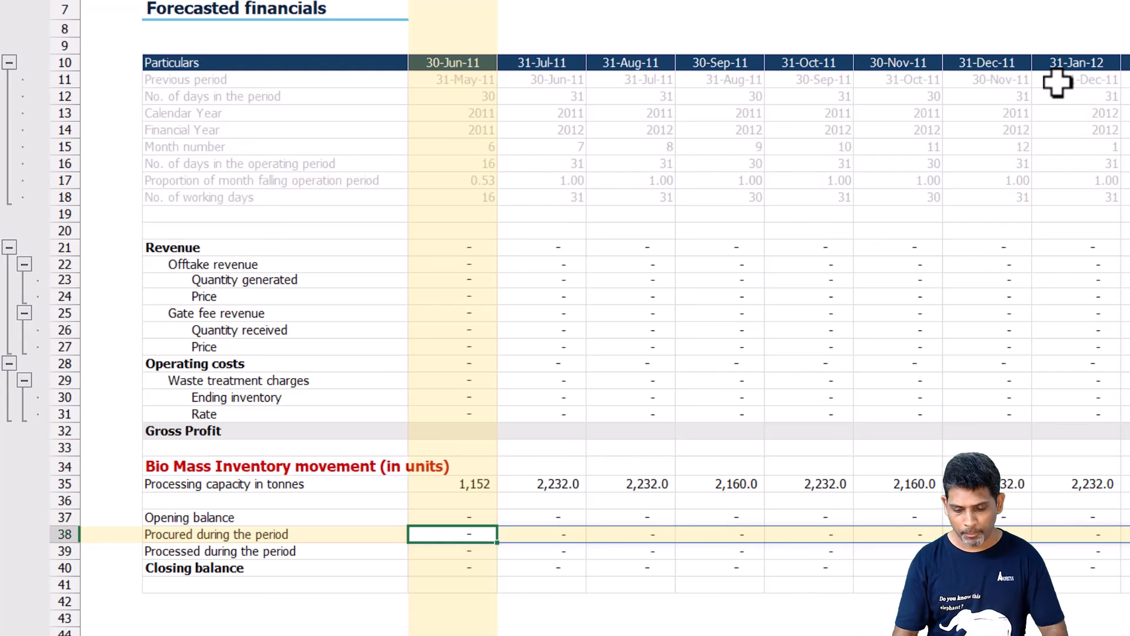
pyautogui.write('=')
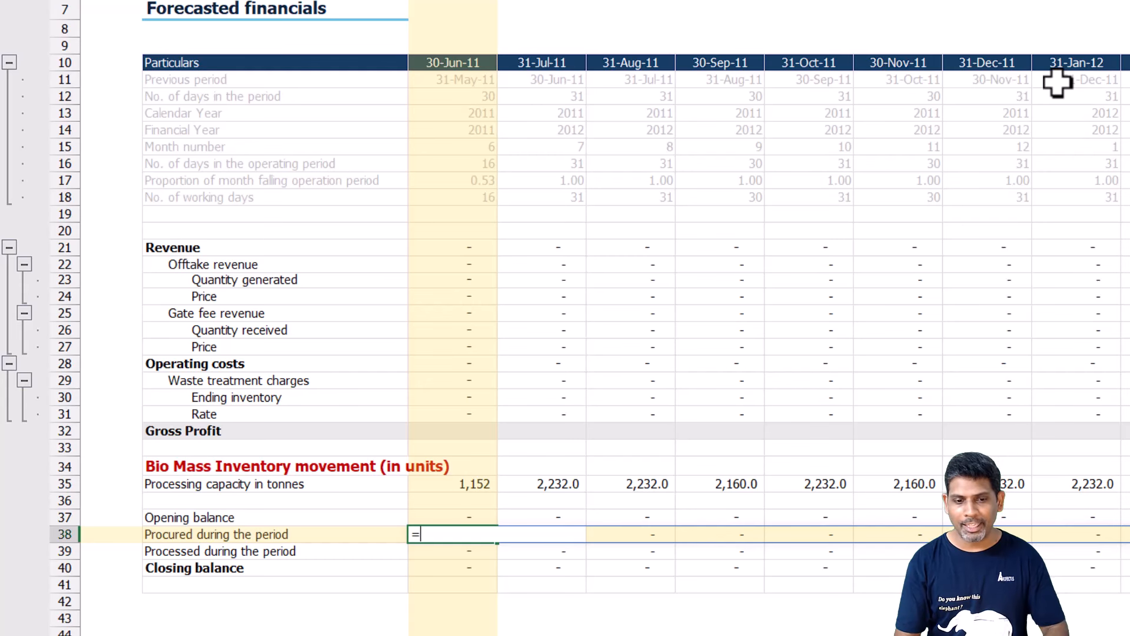
pyautogui.write('xlo')
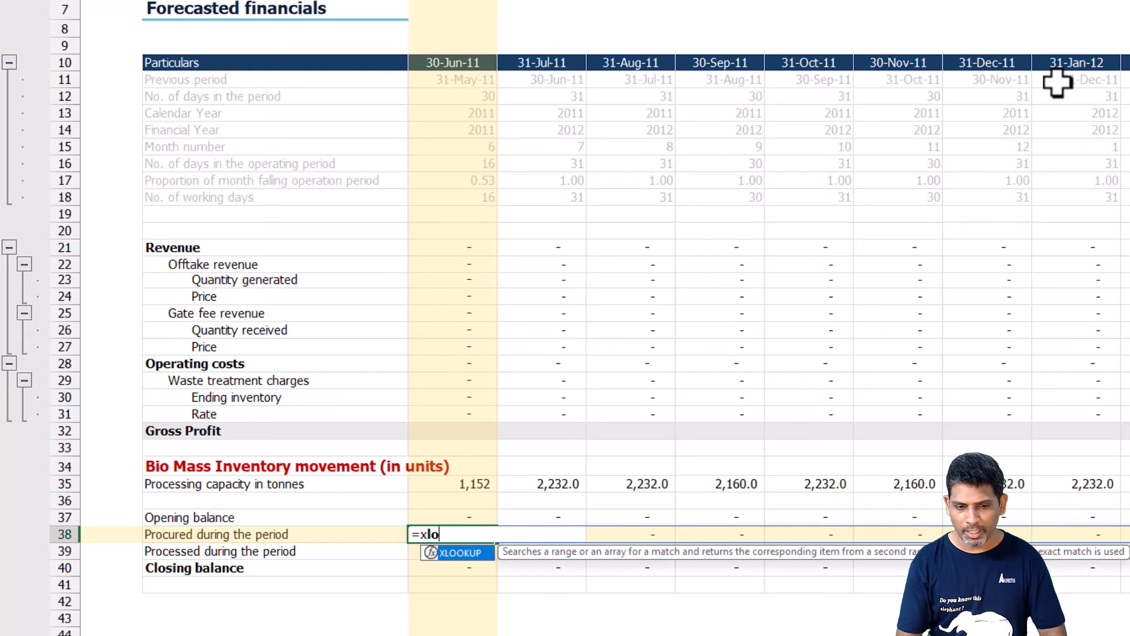
pyautogui.press('Tab')
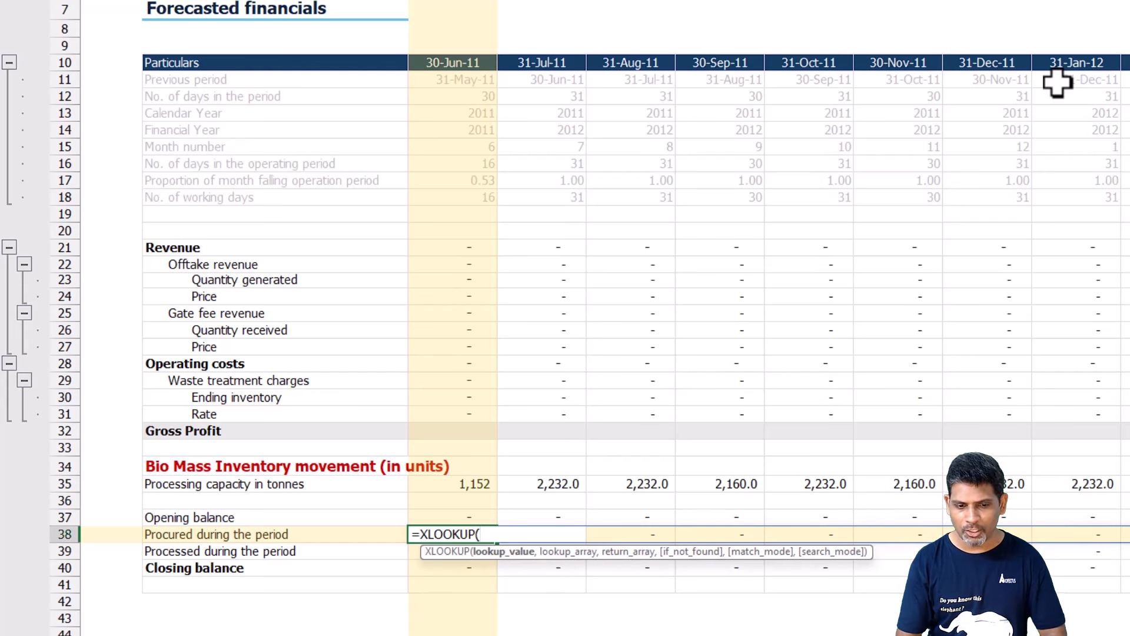
pyautogui.click(480, 65)
pyautogui.write('#')
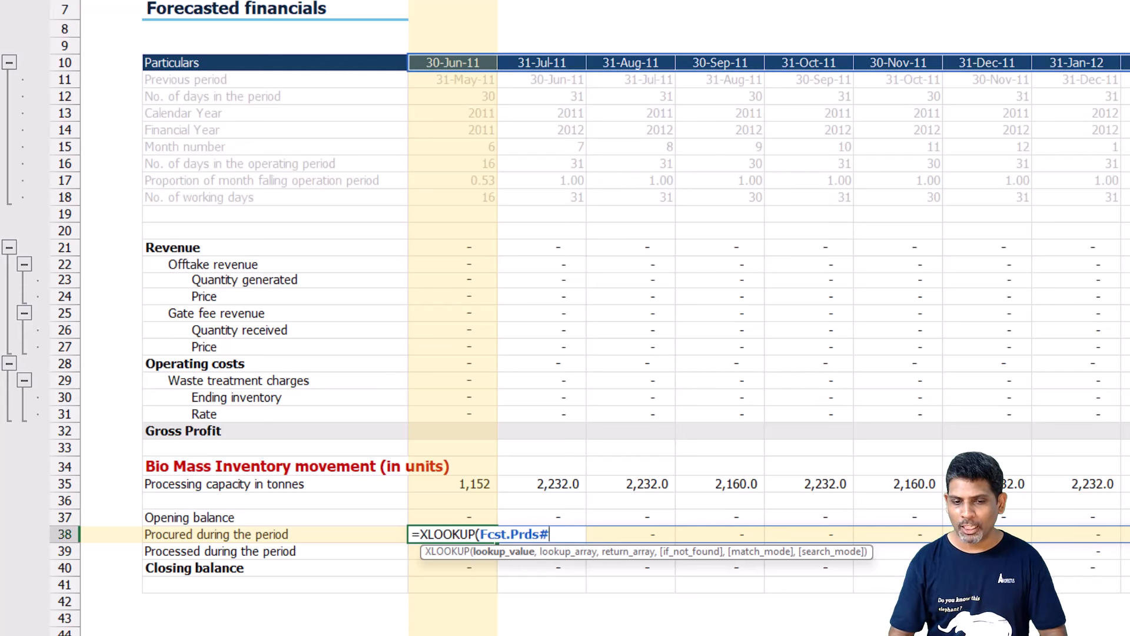
pyautogui.write(',')
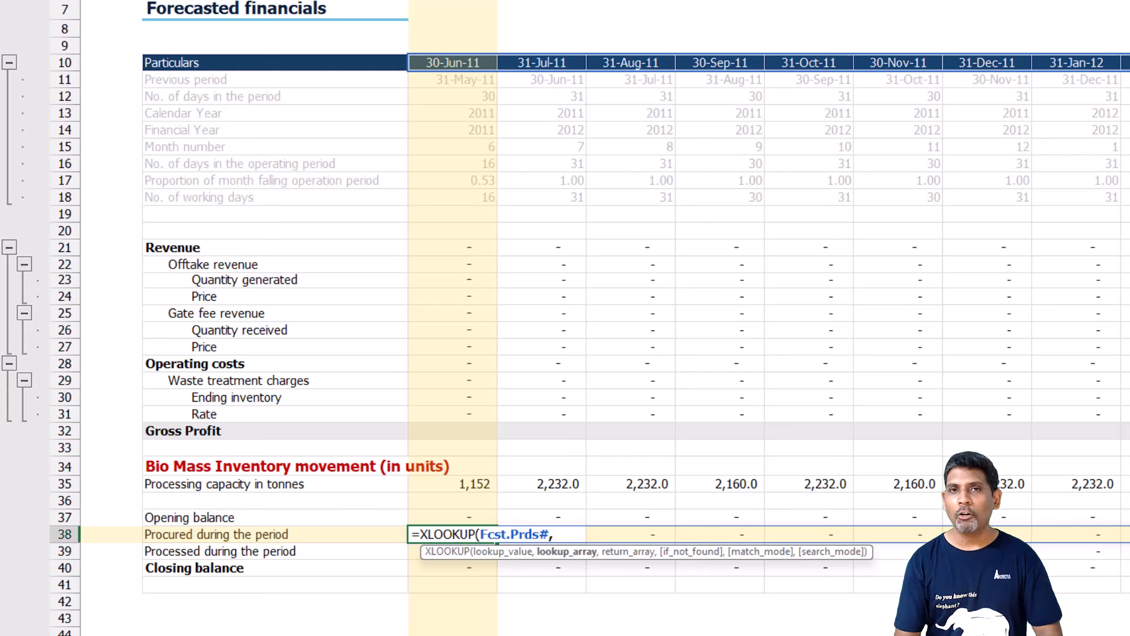
pyautogui.write(' bm')
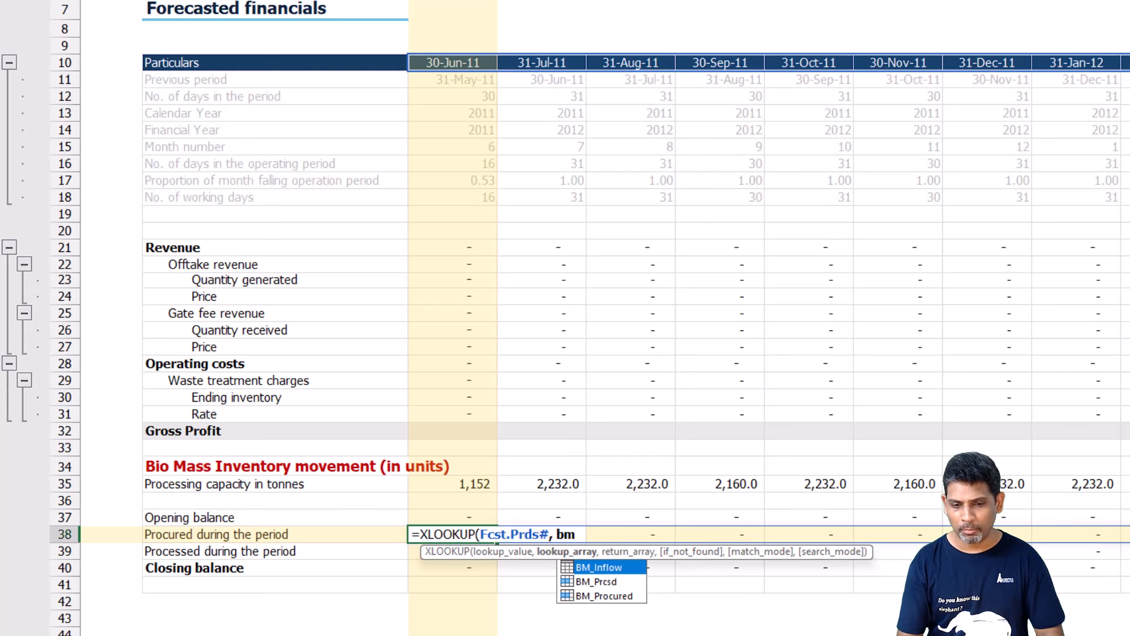
# Set the lookup array of C38's XLOOKUP to BM_Inflow[Effective_Date].
pyautogui.press('Tab')
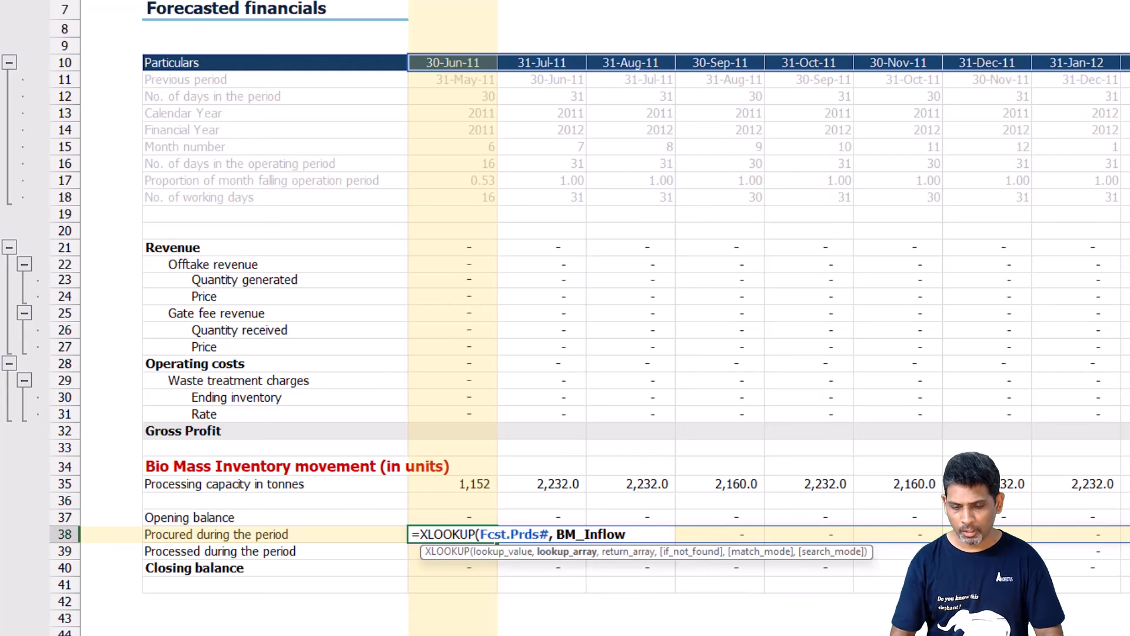
pyautogui.write('[')
pyautogui.press('Tab')
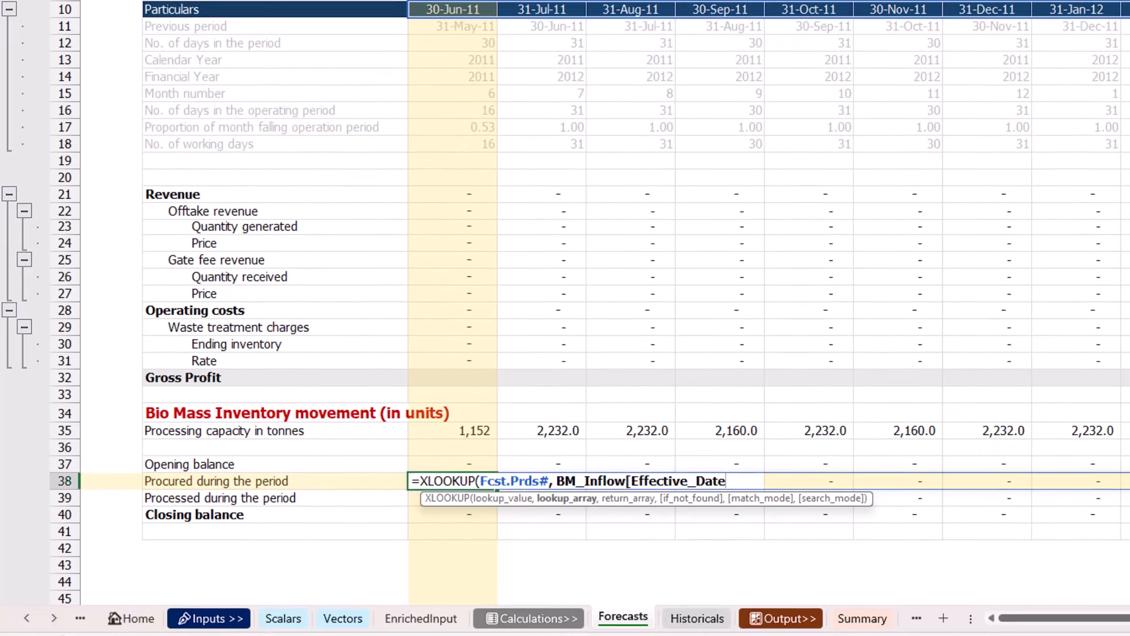
pyautogui.write('], ')
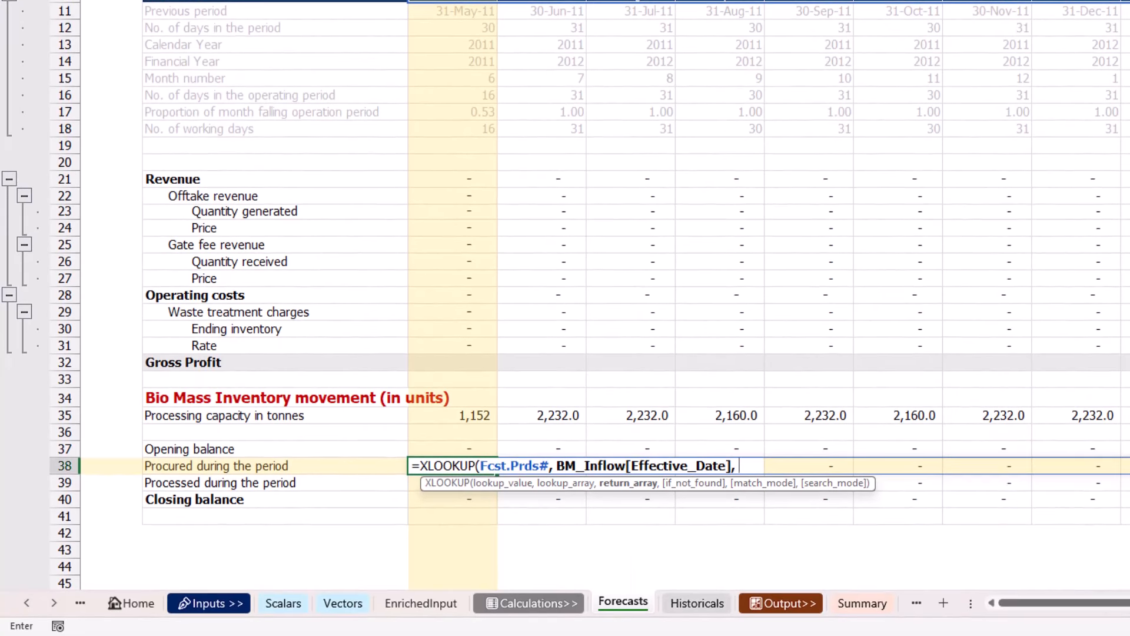
pyautogui.write('bm')
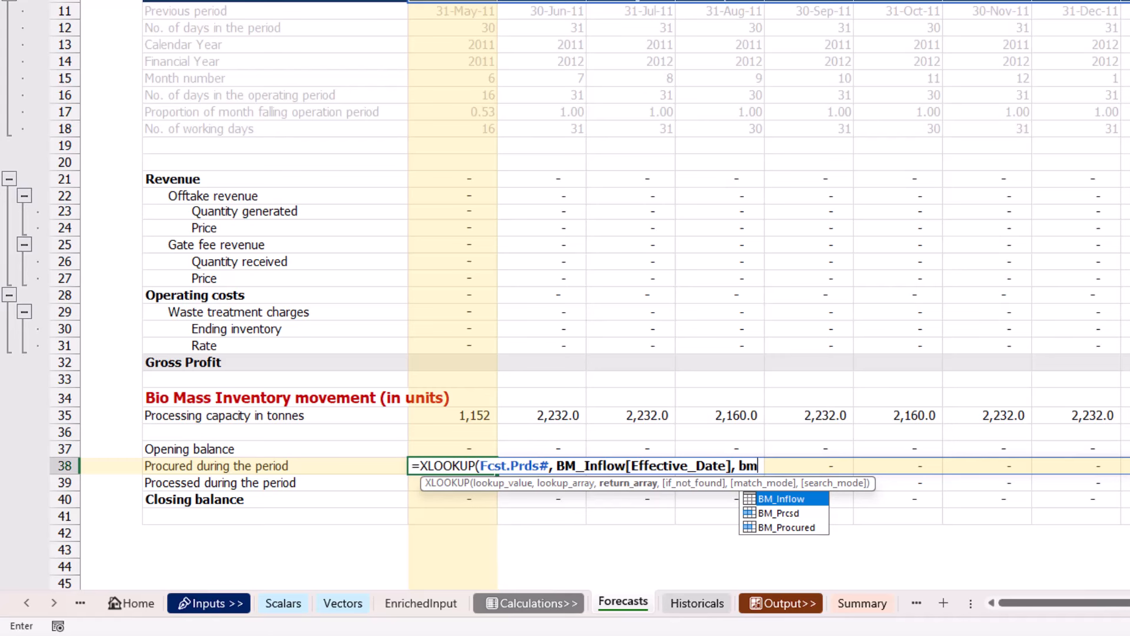
# Set the XLOOKUP's return array to BM_Inflow[Procurment_per_month], then close and commit the C38 formula.
pyautogui.press('Tab')
pyautogui.write('[')
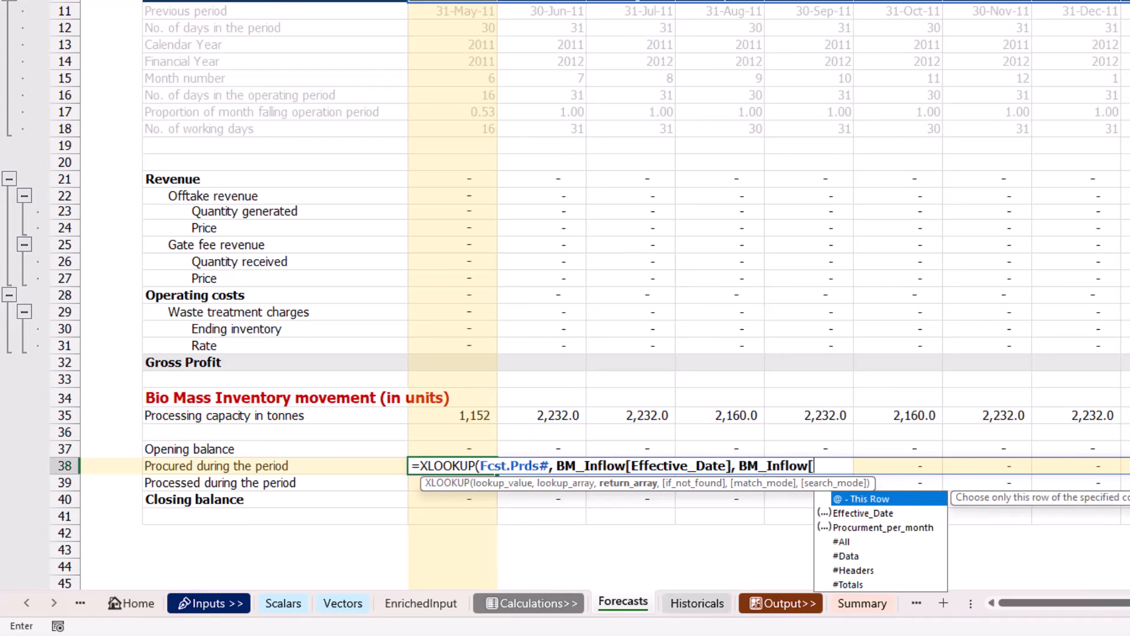
pyautogui.press('Down')
pyautogui.press('Down')
pyautogui.press('Tab')
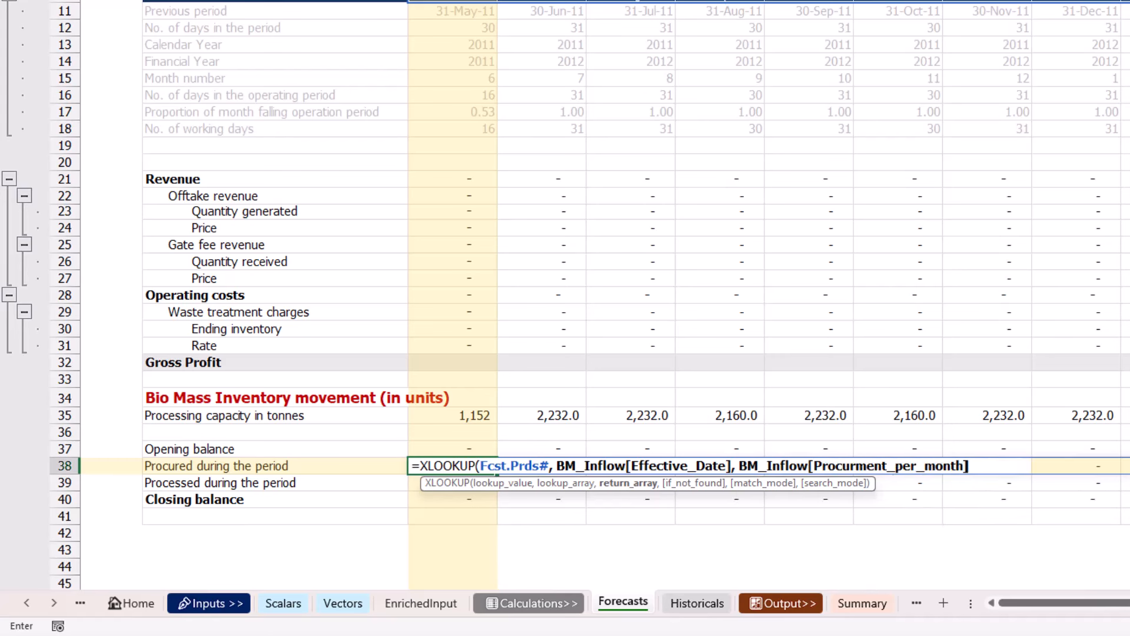
pyautogui.write('])')
pyautogui.press('Return')
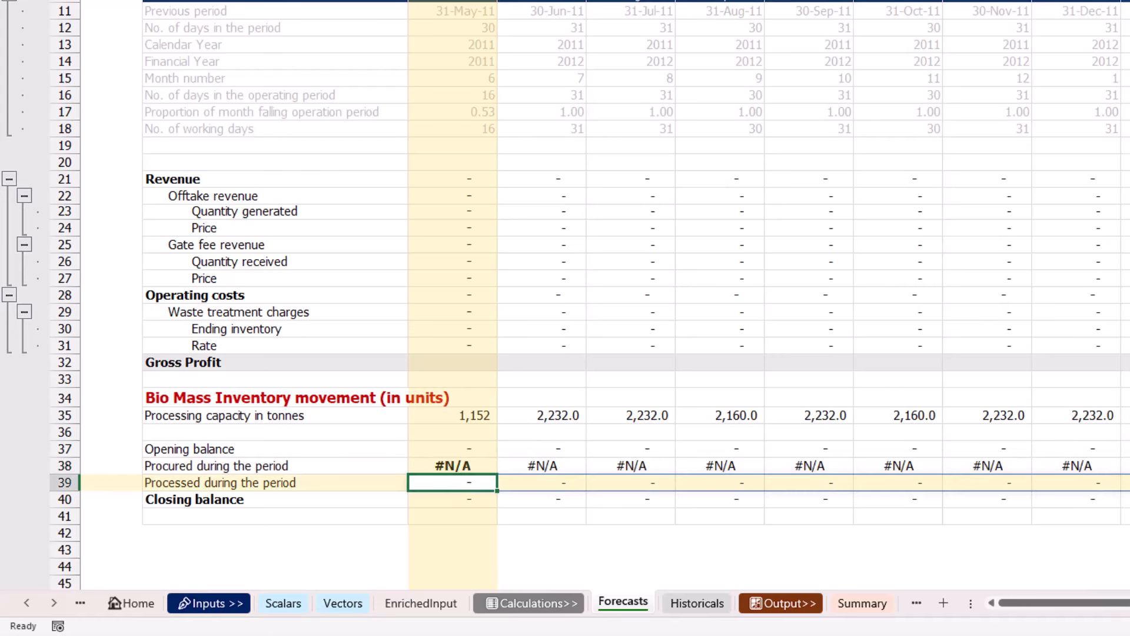
# Review C38's XLOOKUP formula and check its source, the BioMass procurement plan table on the Vectors sheet.
pyautogui.press('Up')
pyautogui.press('F2')
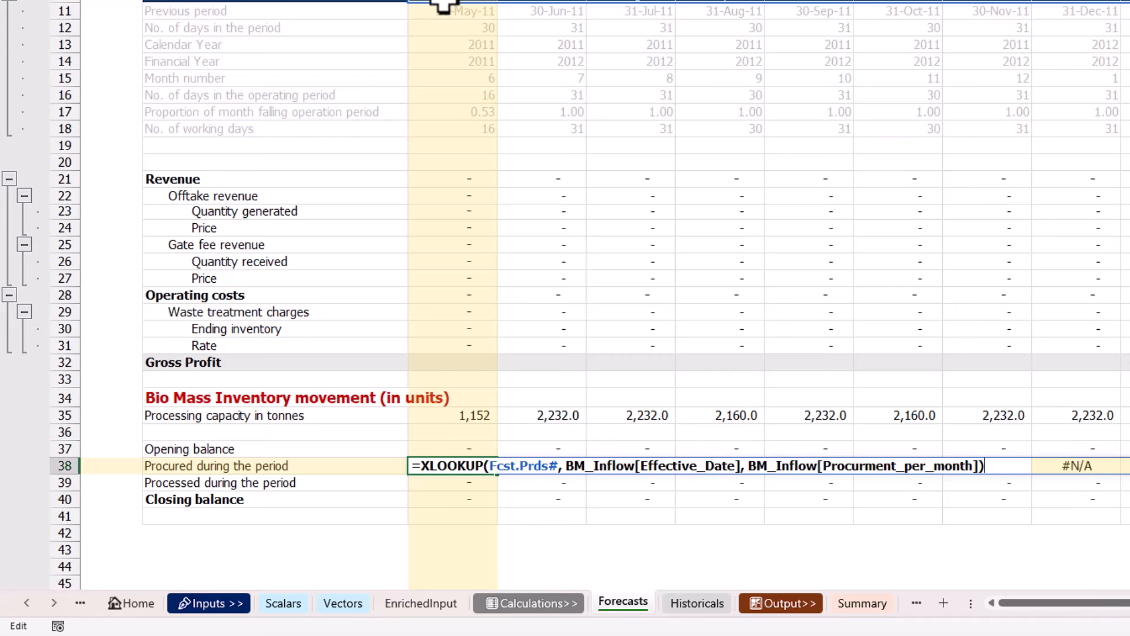
pyautogui.press('Return')
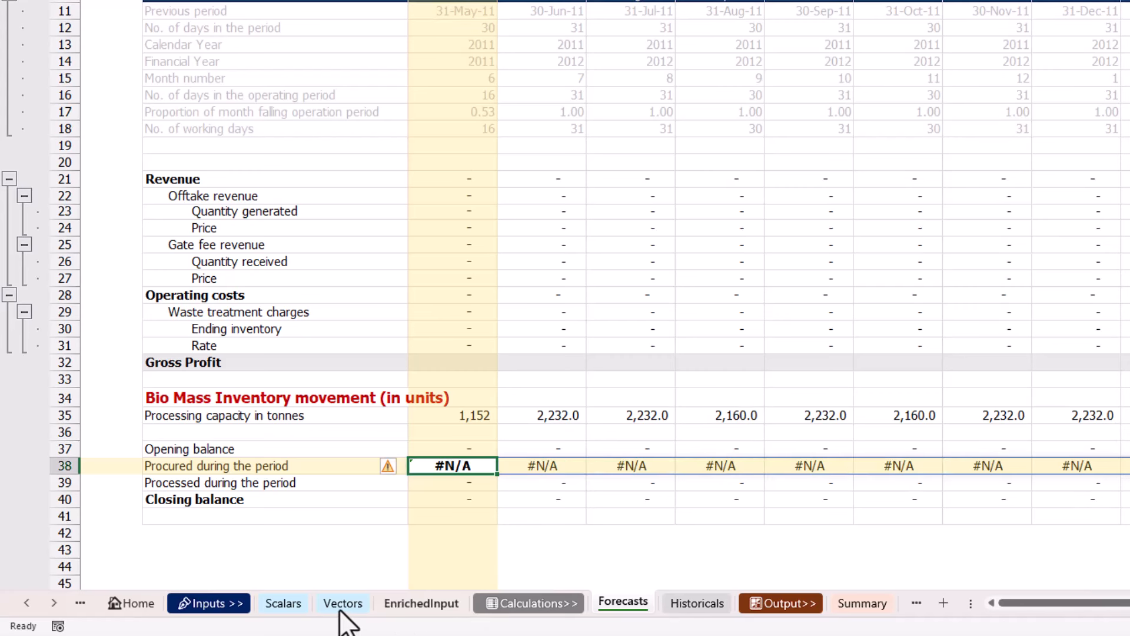
pyautogui.click(343, 603)
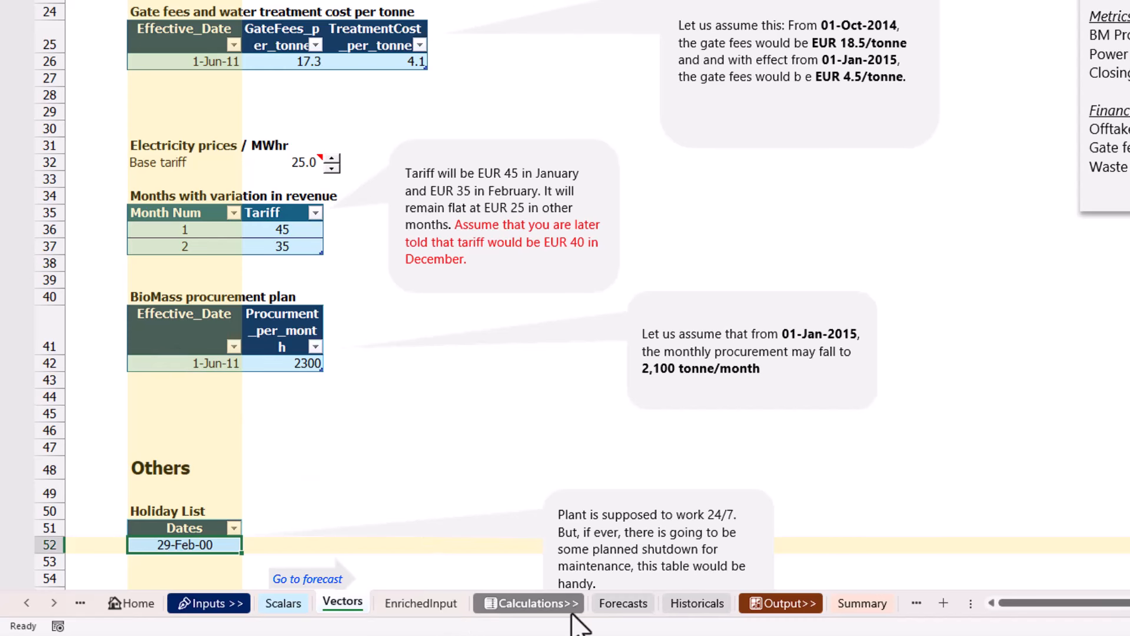
# Back on the Forecasts sheet, extend C38's XLOOKUP with an empty if_not_found argument and match mode -1.
pyautogui.click(615, 606)
pyautogui.press('F2')
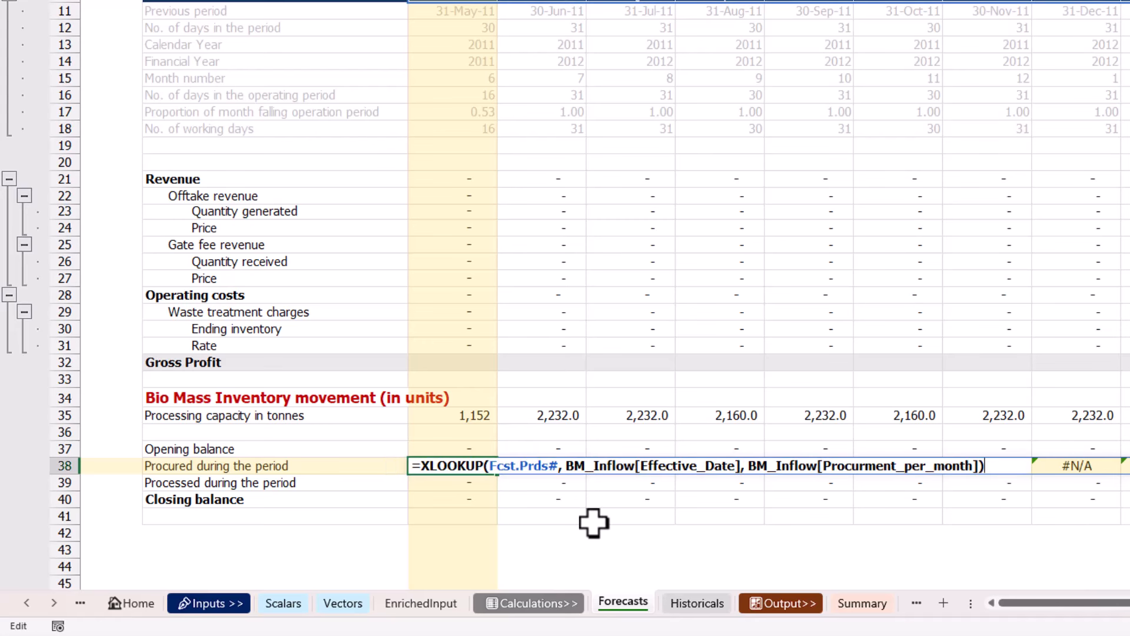
pyautogui.click(978, 467)
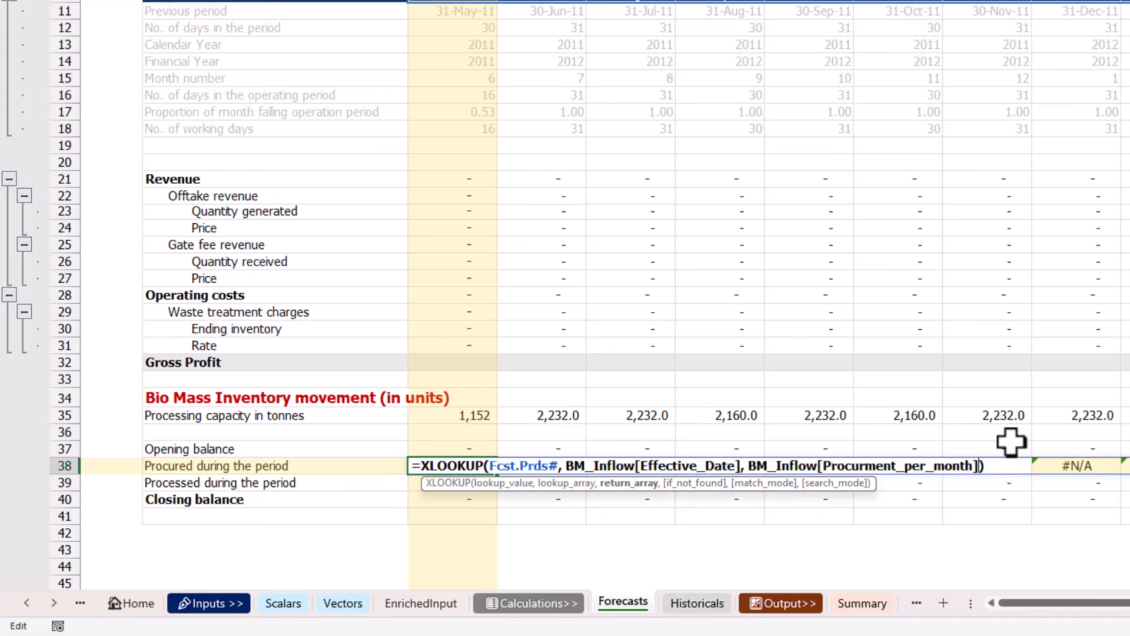
pyautogui.write(', ,')
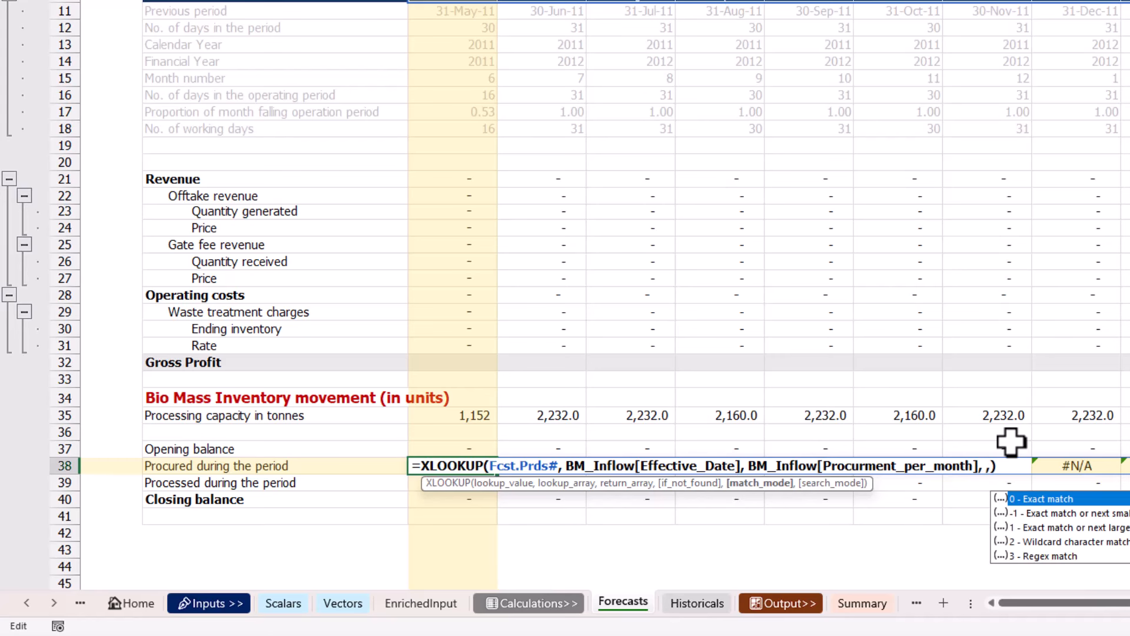
pyautogui.write('-1')
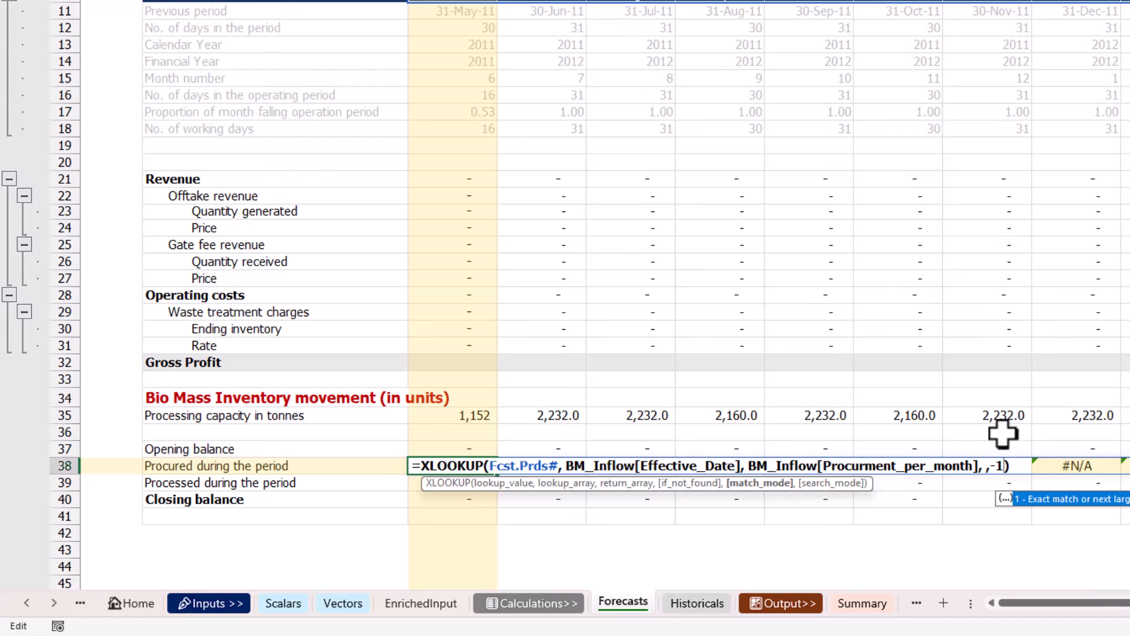
pyautogui.hotkey('ctrl', 'Return')
pyautogui.press('Down')
pyautogui.press('Up')
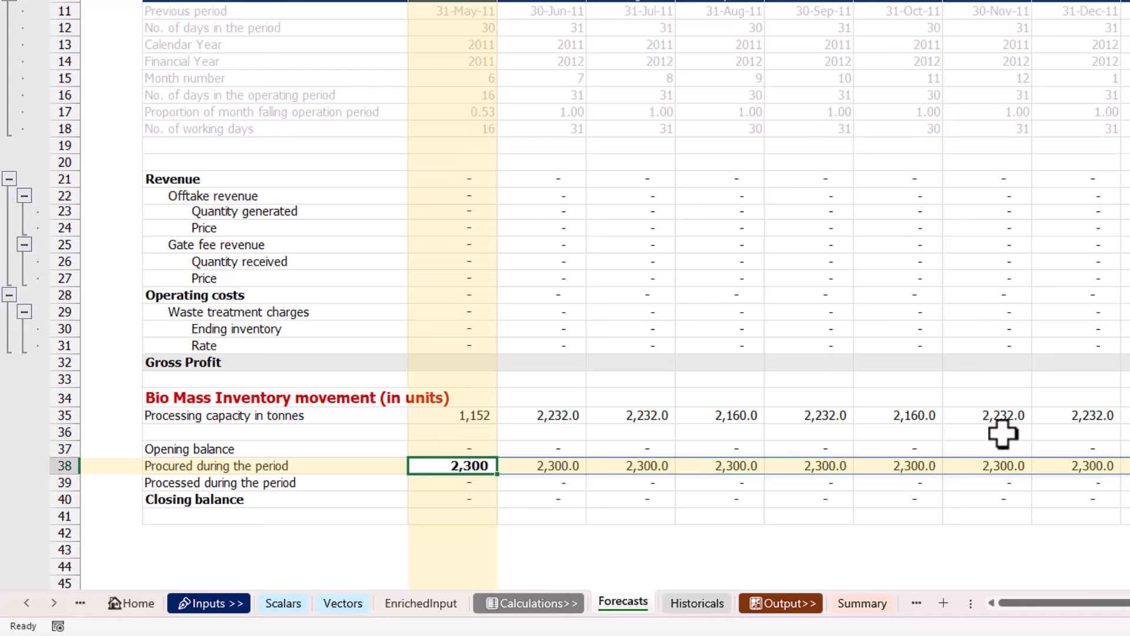
# Set the if_not_found argument of C38's XLOOKUP to 0.
pyautogui.press('F2')
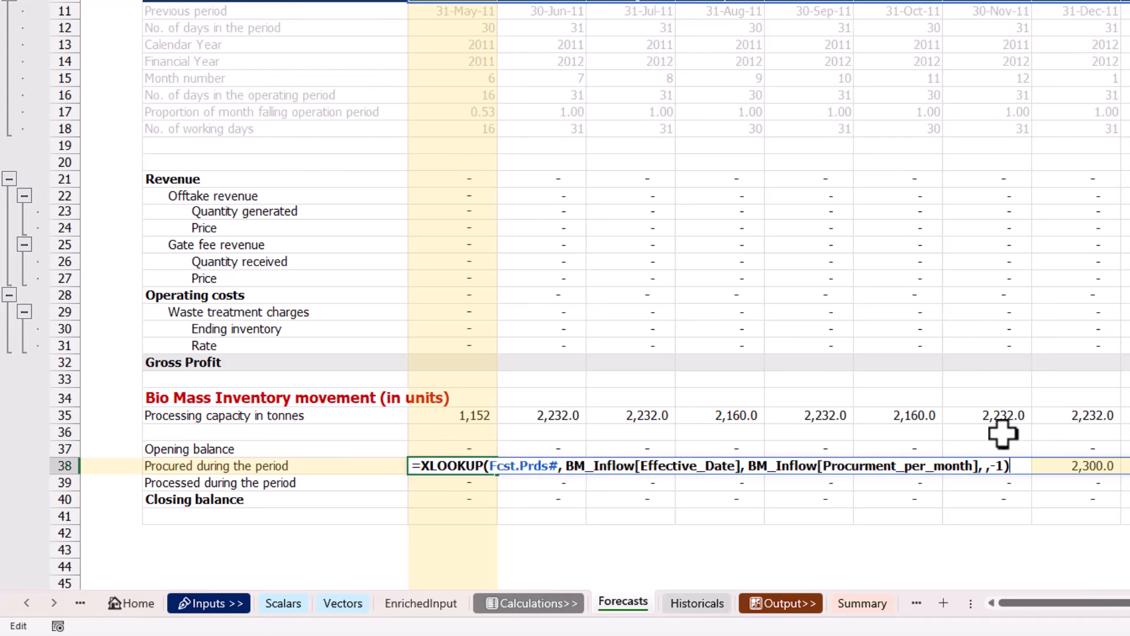
pyautogui.click(982, 465)
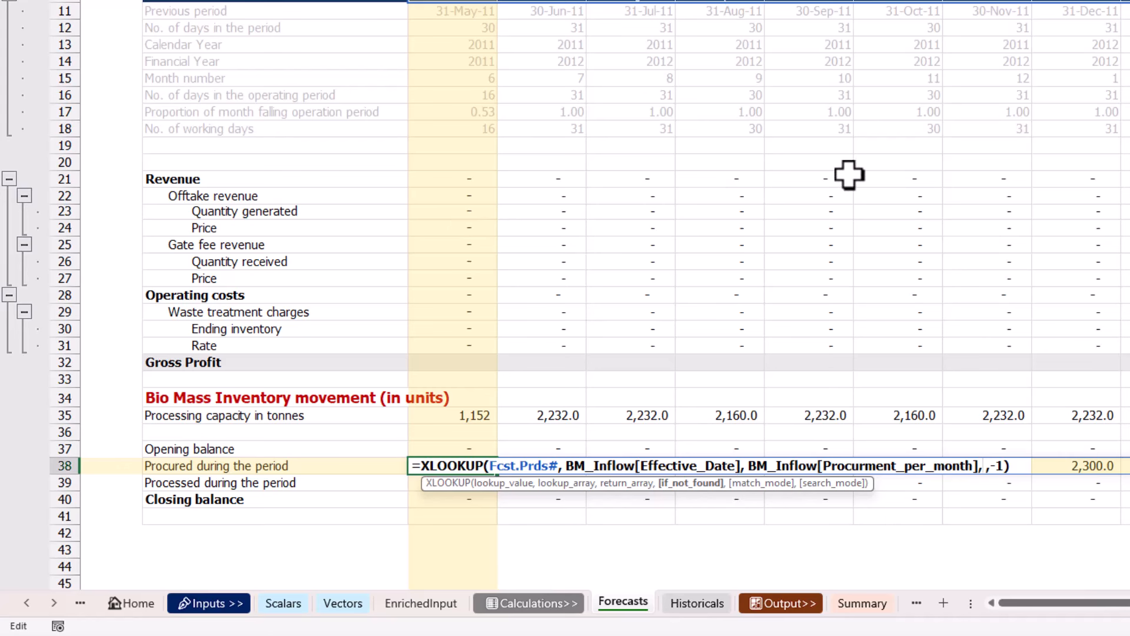
pyautogui.write('0')
pyautogui.press('Return')
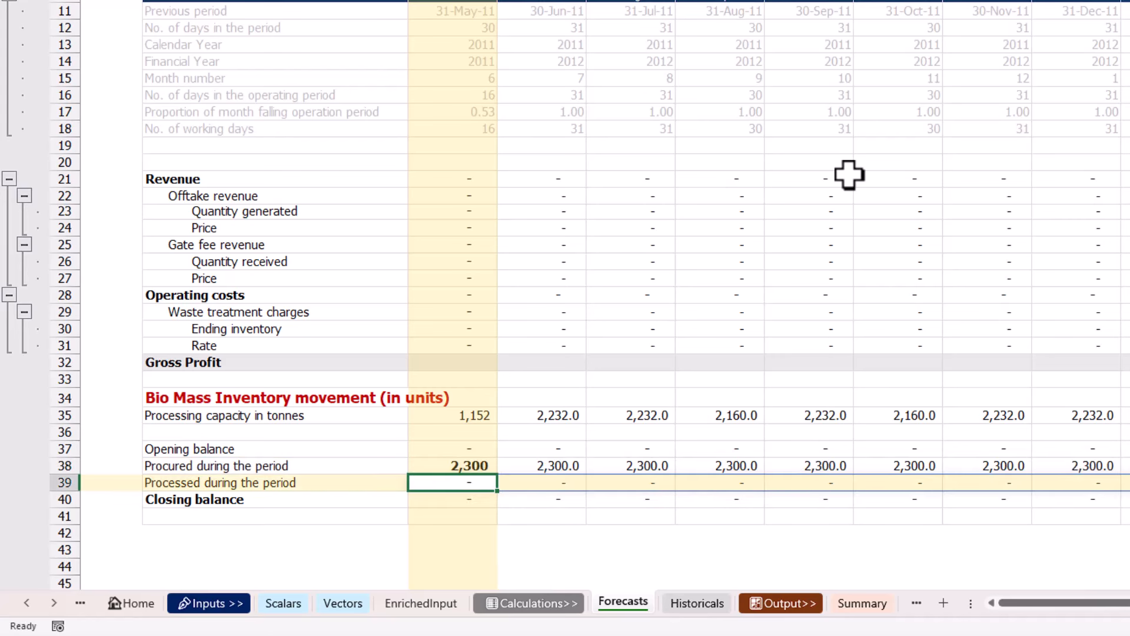
pyautogui.press('Up')
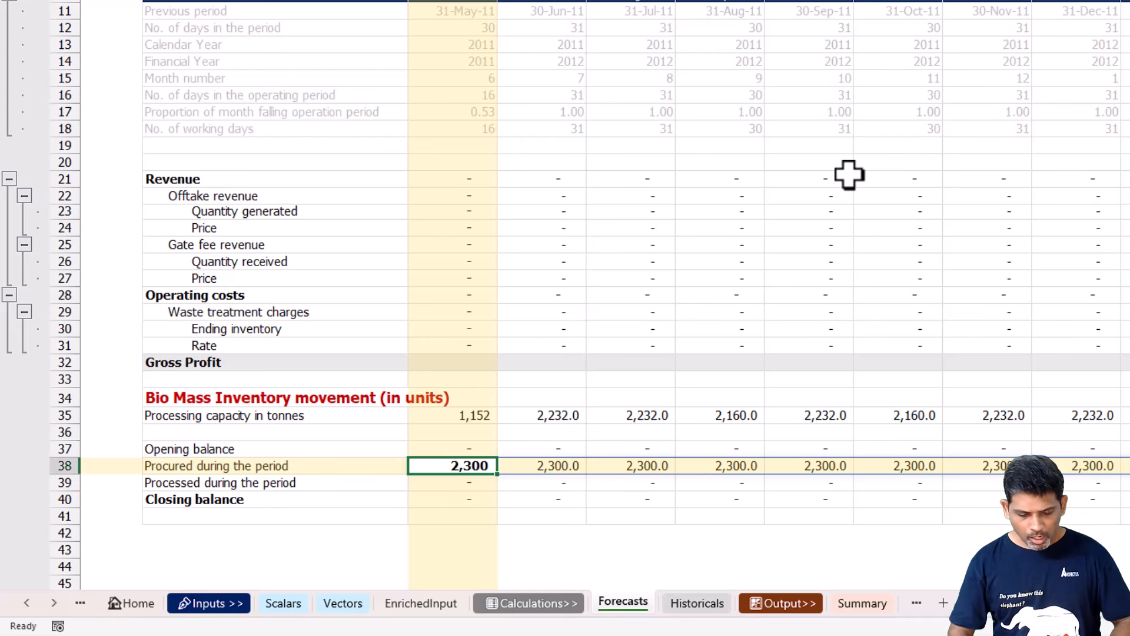
pyautogui.press('Up')
pyautogui.press('Up')
pyautogui.press('Up')
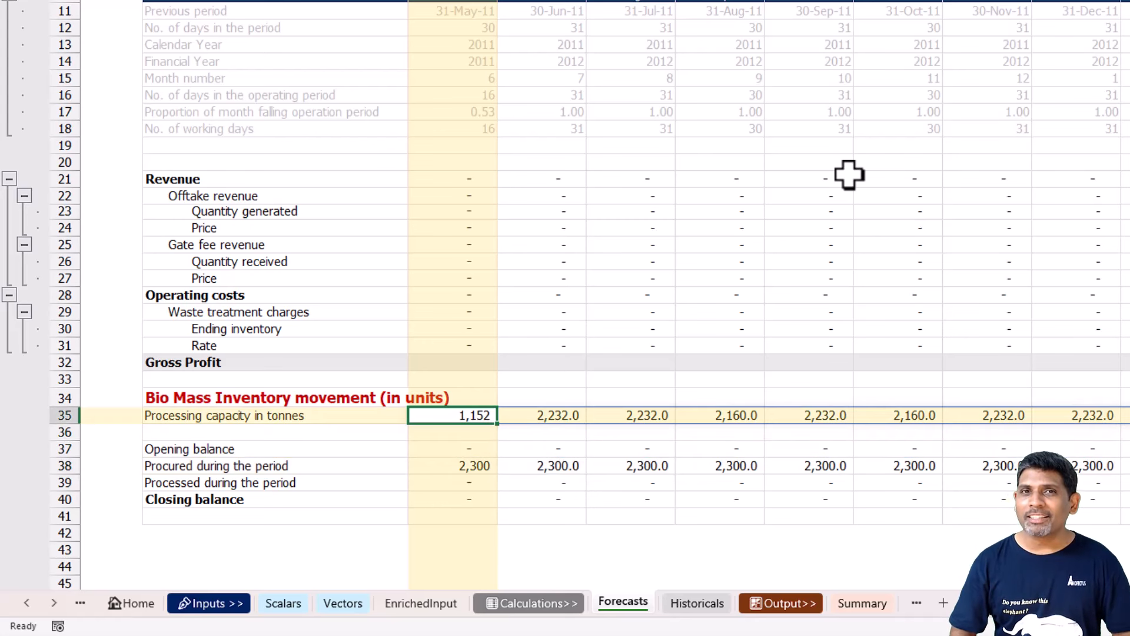
pyautogui.press('Down')
pyautogui.press('Down')
pyautogui.press('Down')
pyautogui.press('Down')
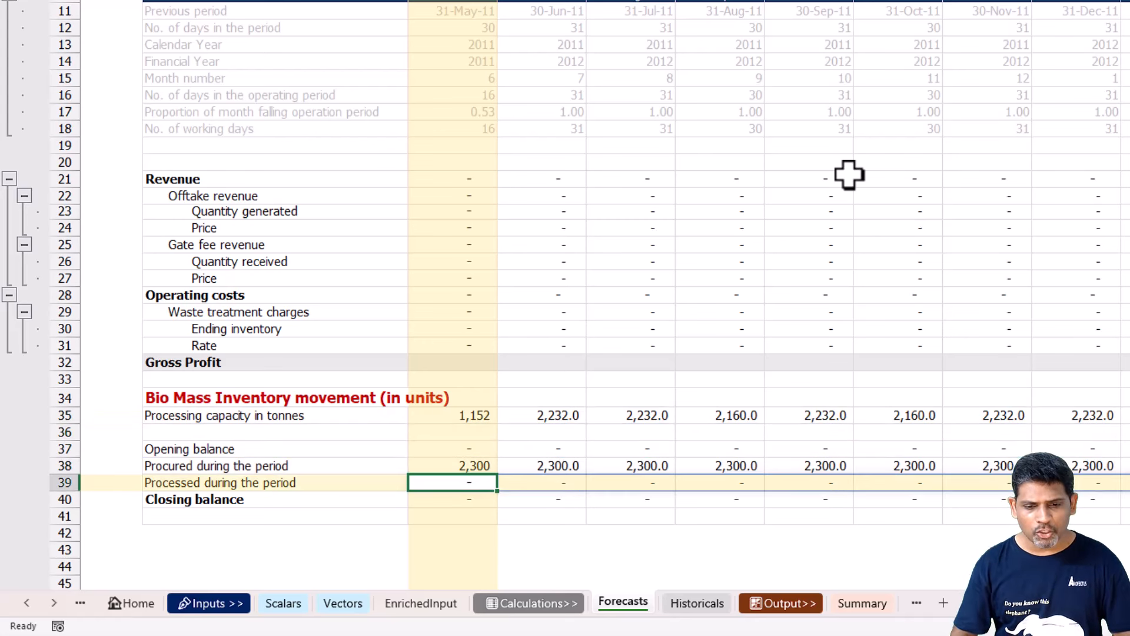
pyautogui.press('F2')
pyautogui.hotkey('shift', 'Home')
pyautogui.write('-')
pyautogui.press('F2')
pyautogui.press('Up')
pyautogui.press('Up')
pyautogui.press('Up')
pyautogui.press('Up')
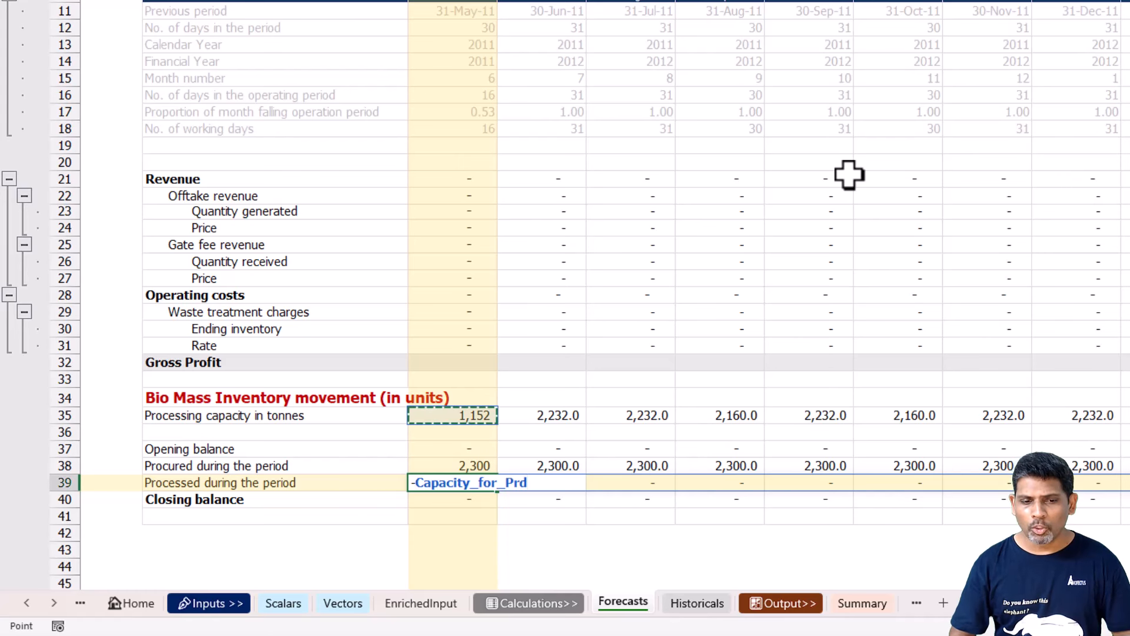
pyautogui.write('@')
pyautogui.press('Escape')
# Replace the placeholder formula in C39, Processed during the period, with the negative of the capacity row, -Capacity_for_Prd#.
pyautogui.press('F2')
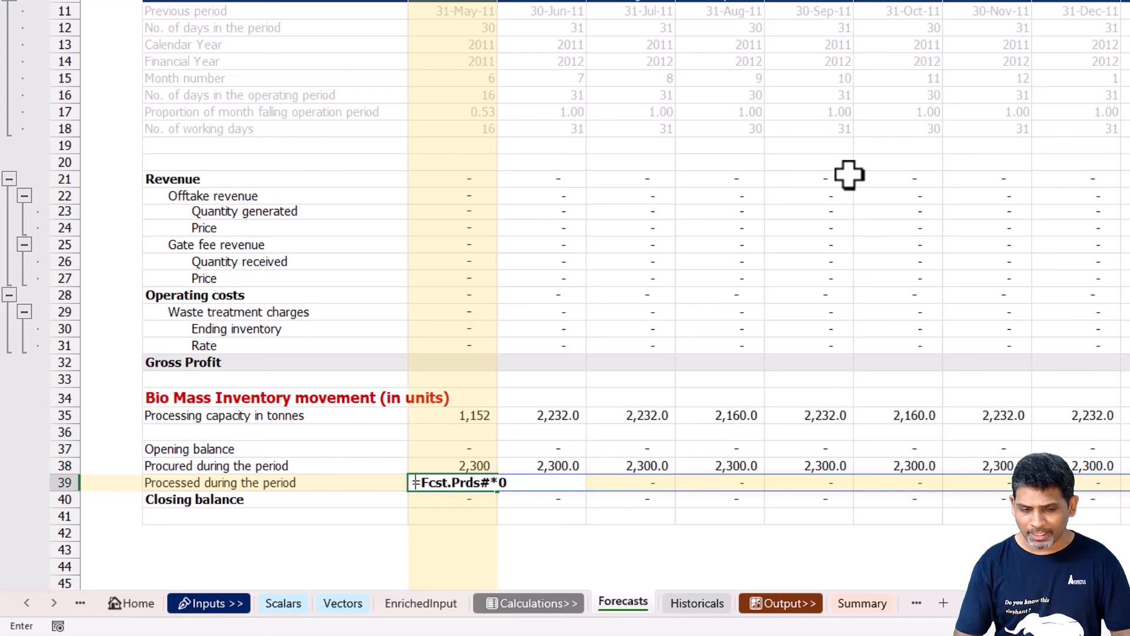
pyautogui.hotkey('shift', 'Home')
pyautogui.write('-')
pyautogui.press('F2')
pyautogui.press('Up')
pyautogui.press('Up')
pyautogui.press('Up')
pyautogui.press('Up')
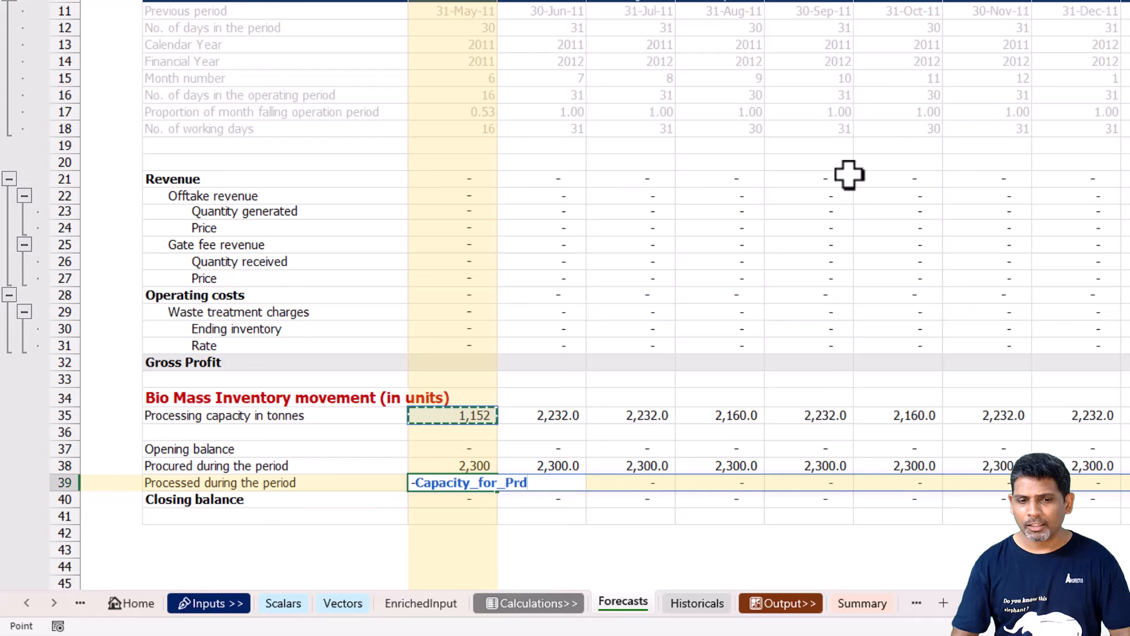
pyautogui.write('#')
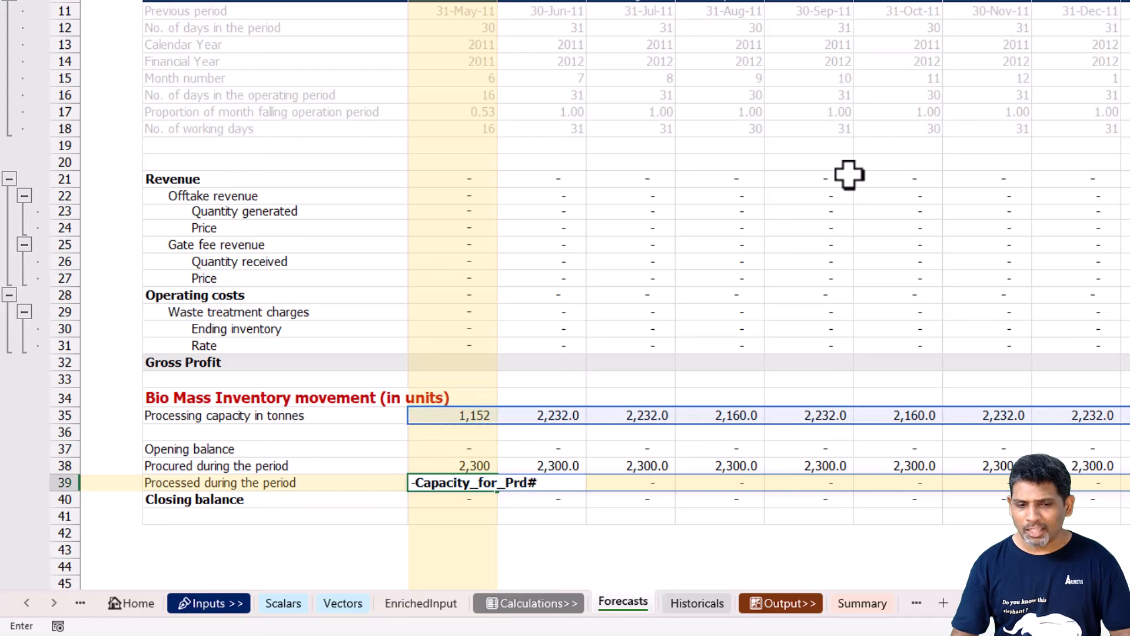
pyautogui.press('Return')
pyautogui.press('Up')
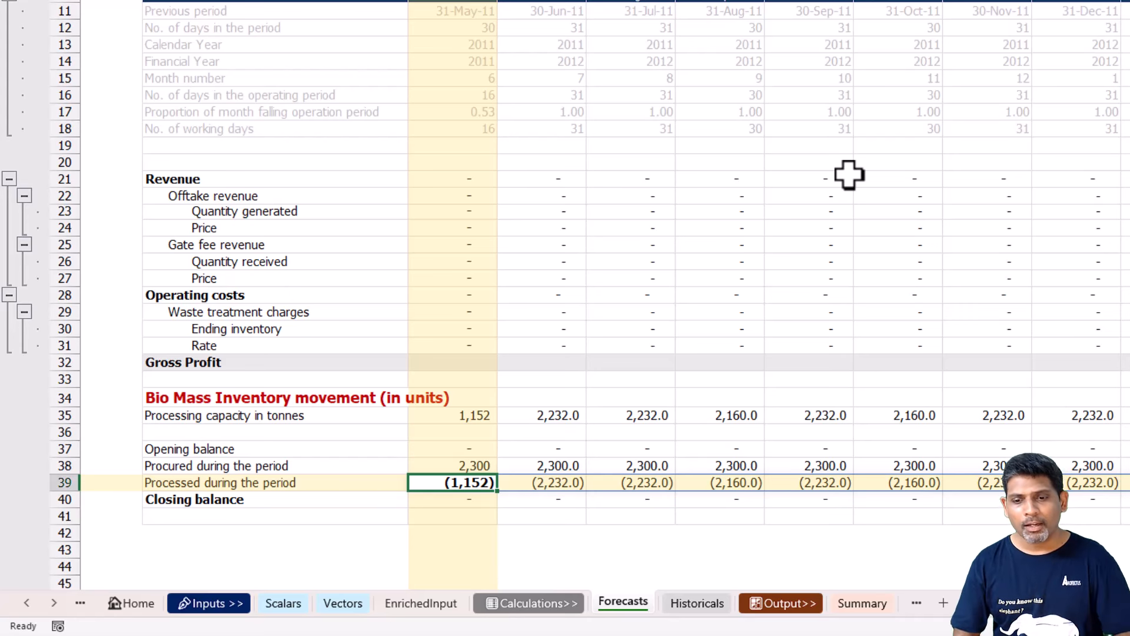
# Review the Processed during the period row across the months against the procured quantities and processing capacity.
pyautogui.press('Up')
pyautogui.press('Right')
pyautogui.press('Down')
pyautogui.press('Right')
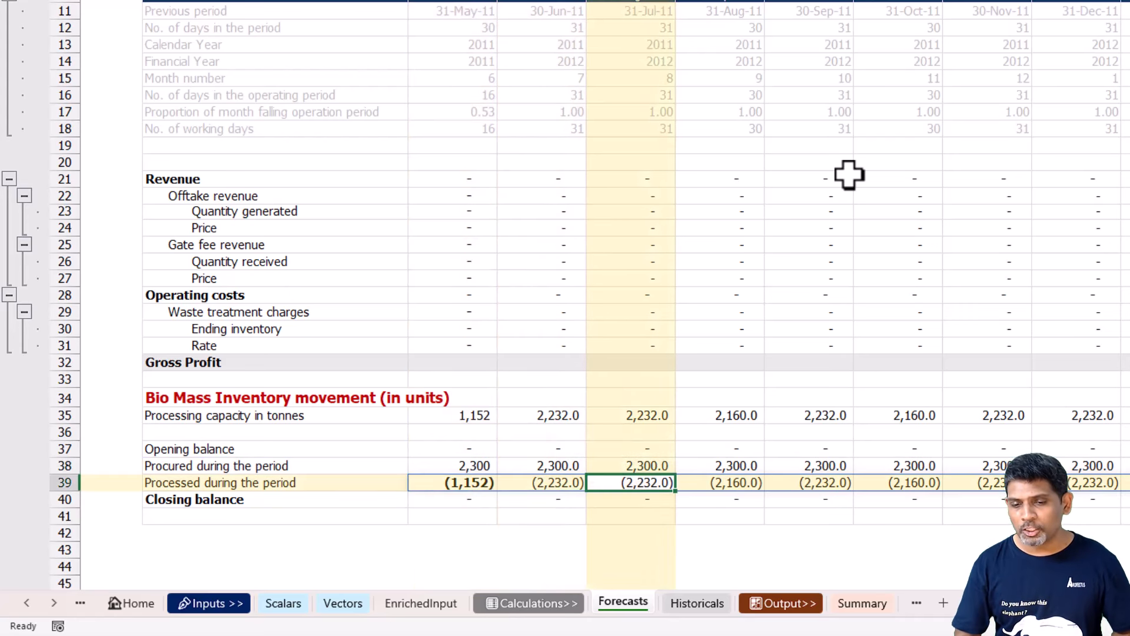
pyautogui.press('Right')
pyautogui.press('Right')
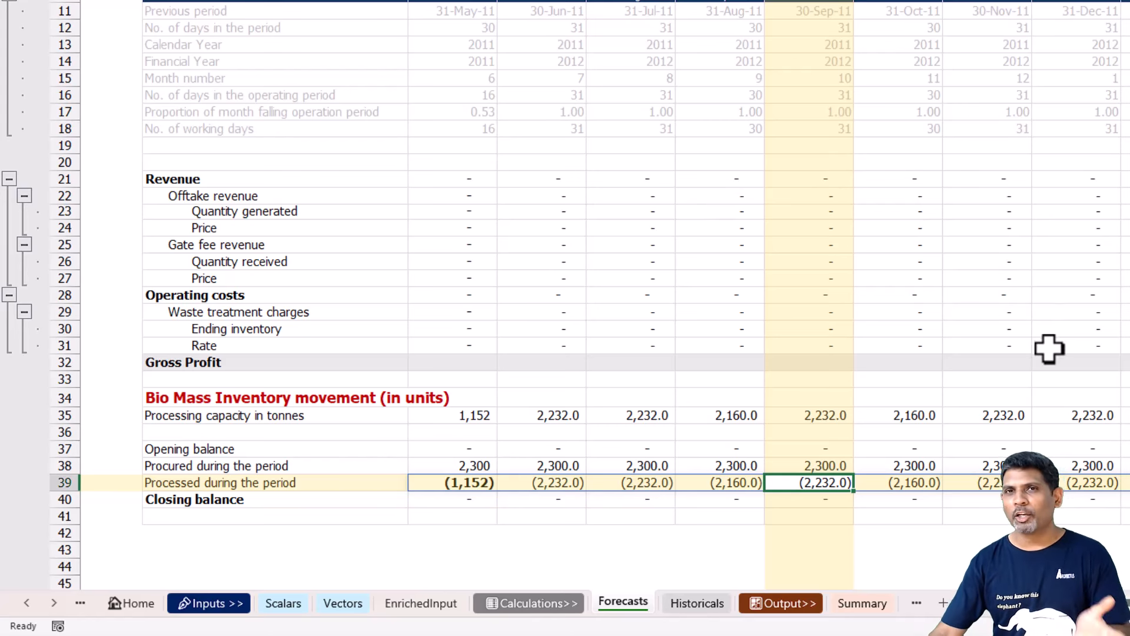
pyautogui.click(1092, 417)
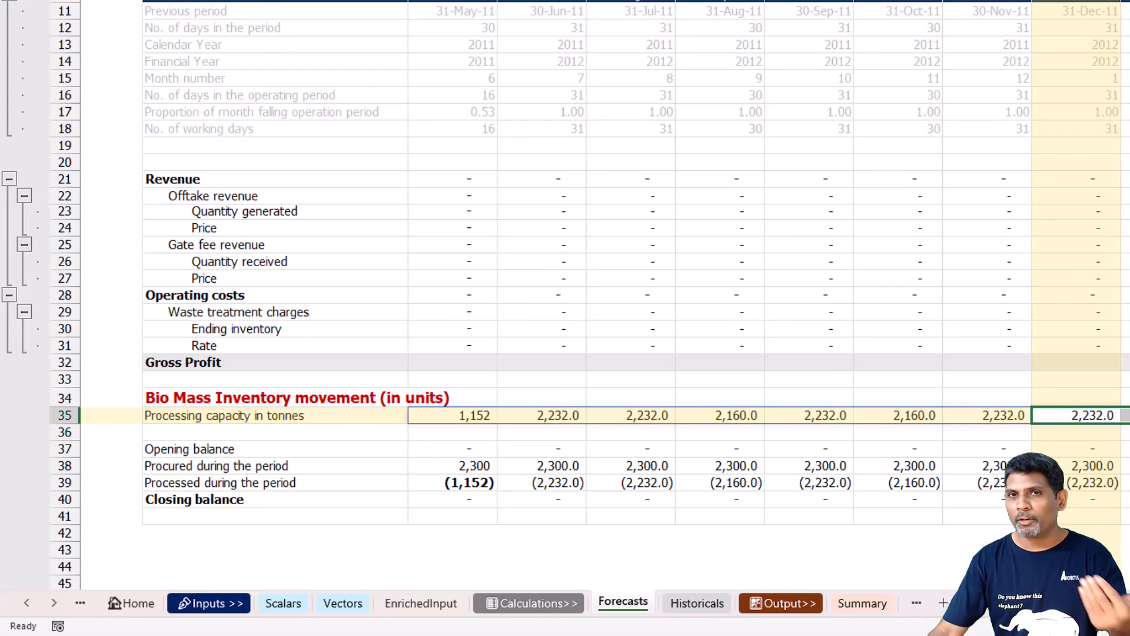
pyautogui.hotkey('shift', 'Down')
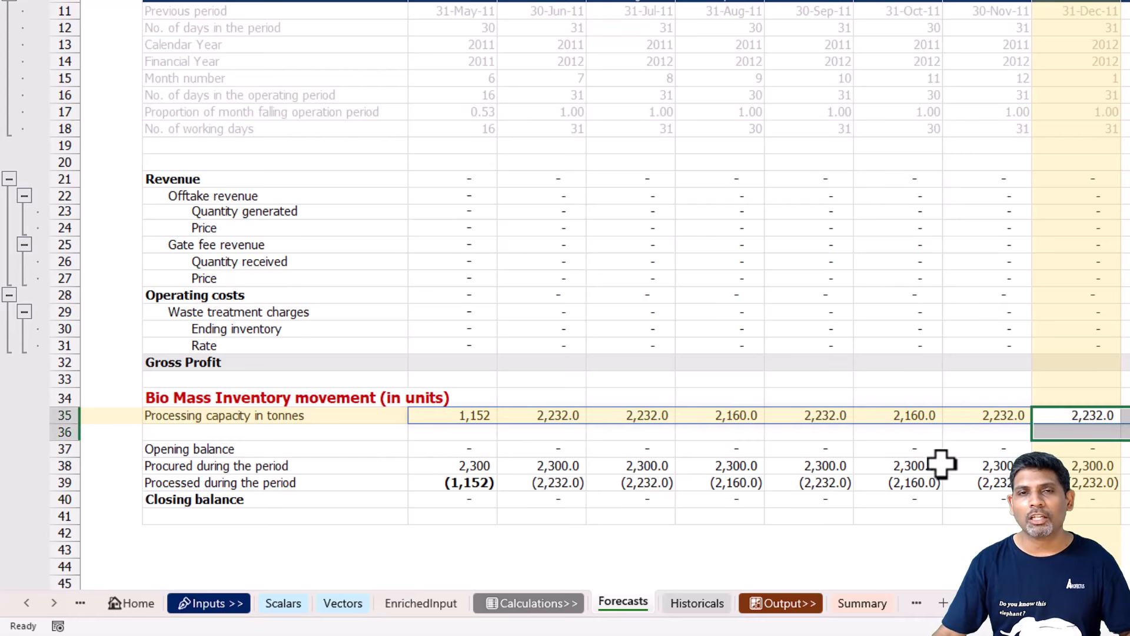
pyautogui.click(427, 483)
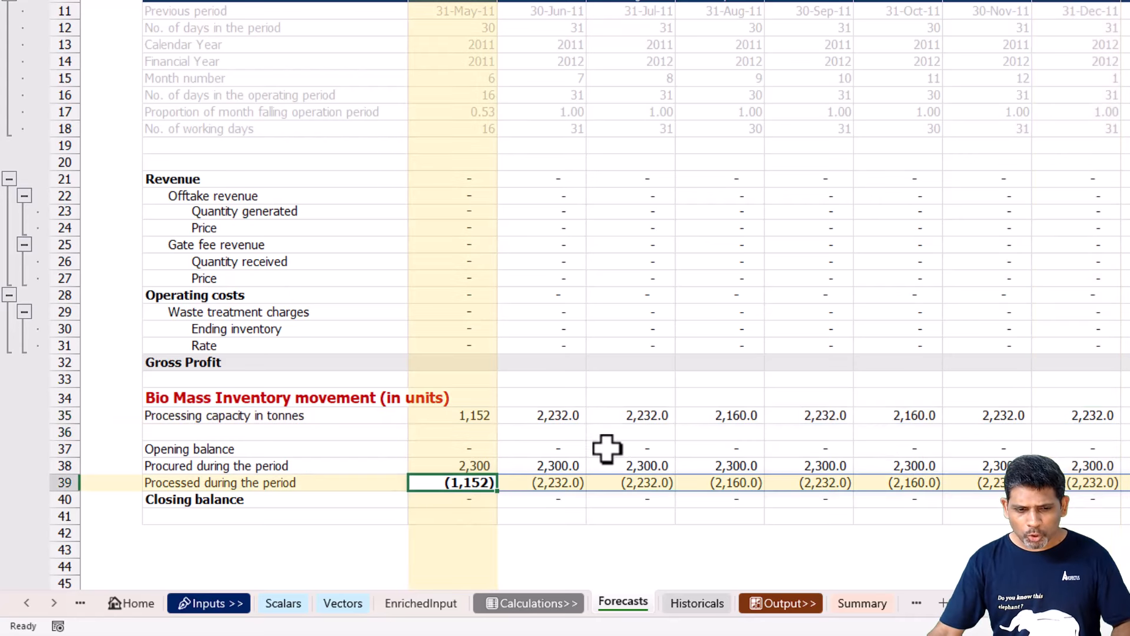
# Begin a Balanceλ formula in C40, Closing balance, with OpInventory from the Scalars sheet as the opening balance.
pyautogui.click(454, 500)
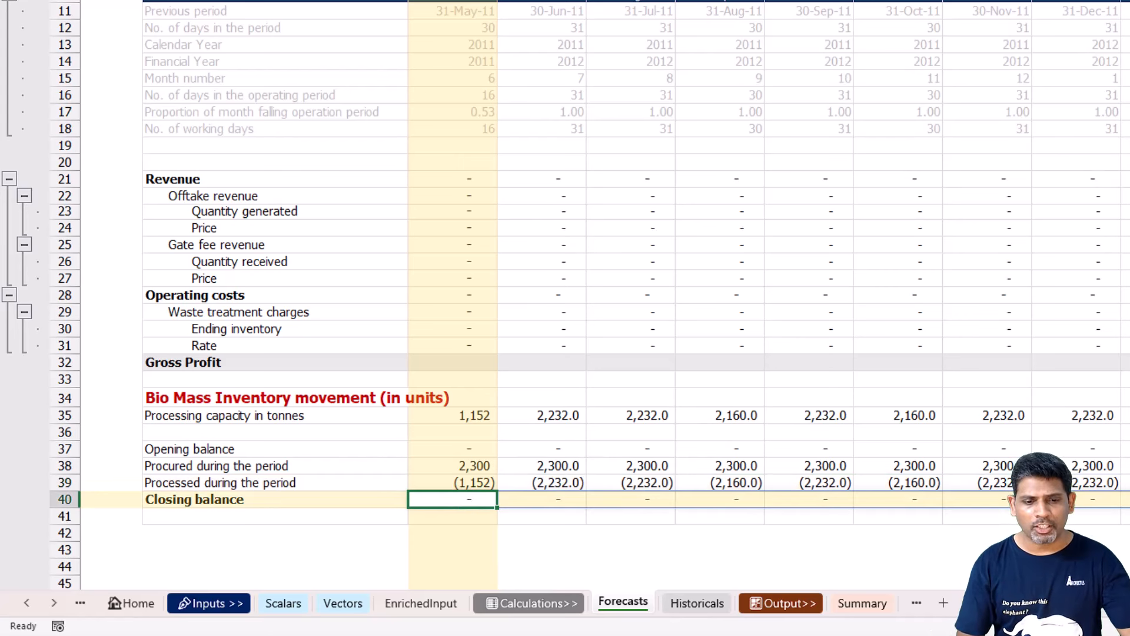
pyautogui.press('Up')
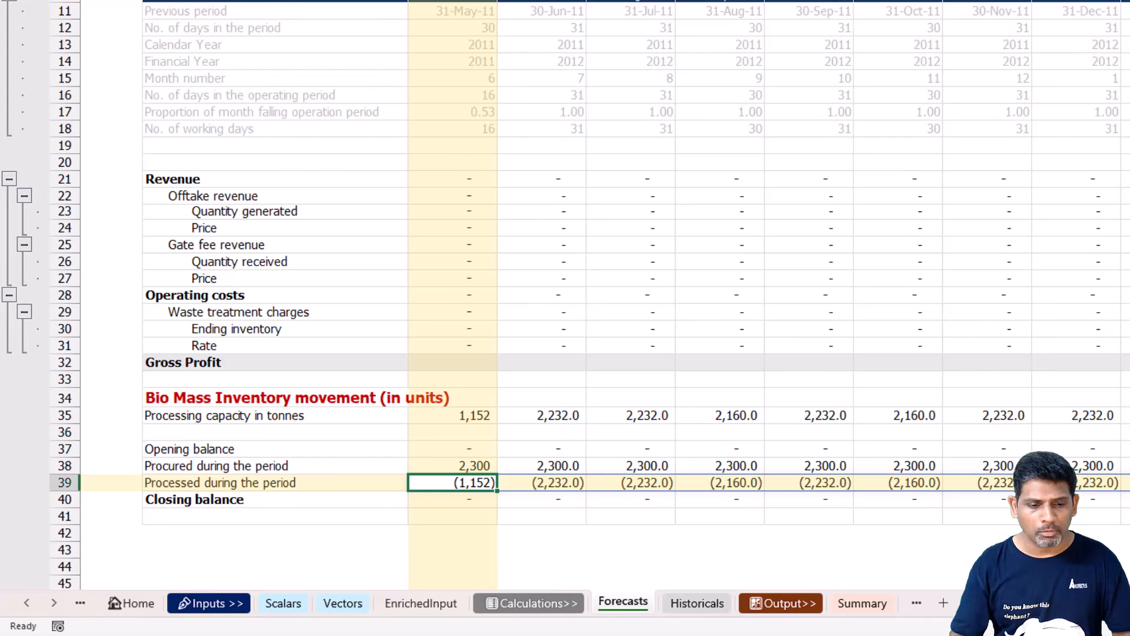
pyautogui.press('Down')
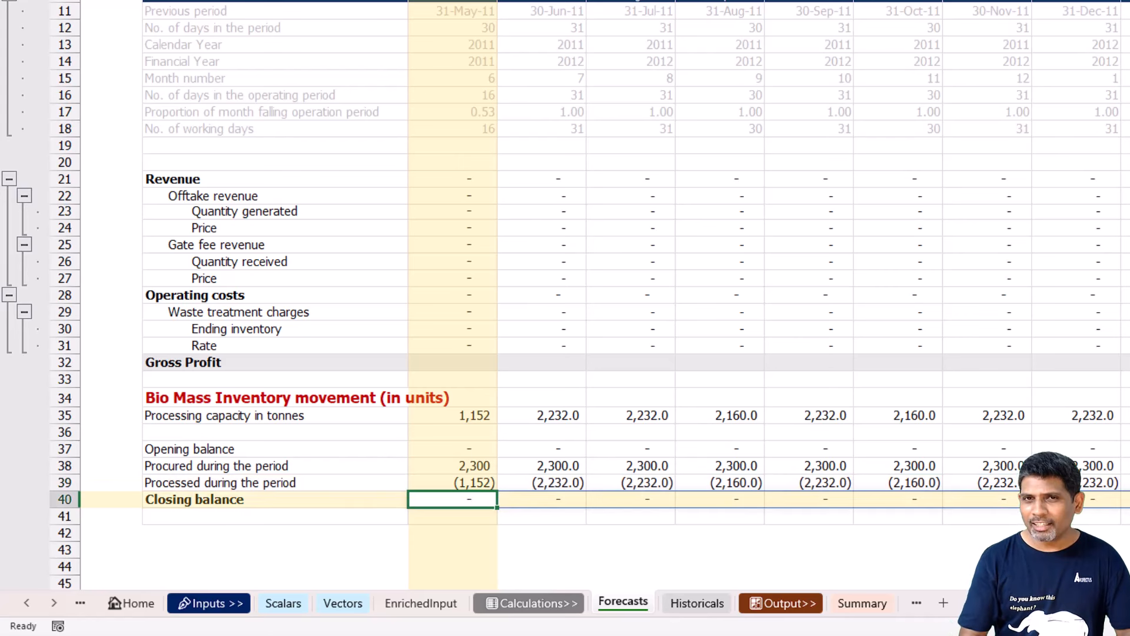
pyautogui.write('=Bal')
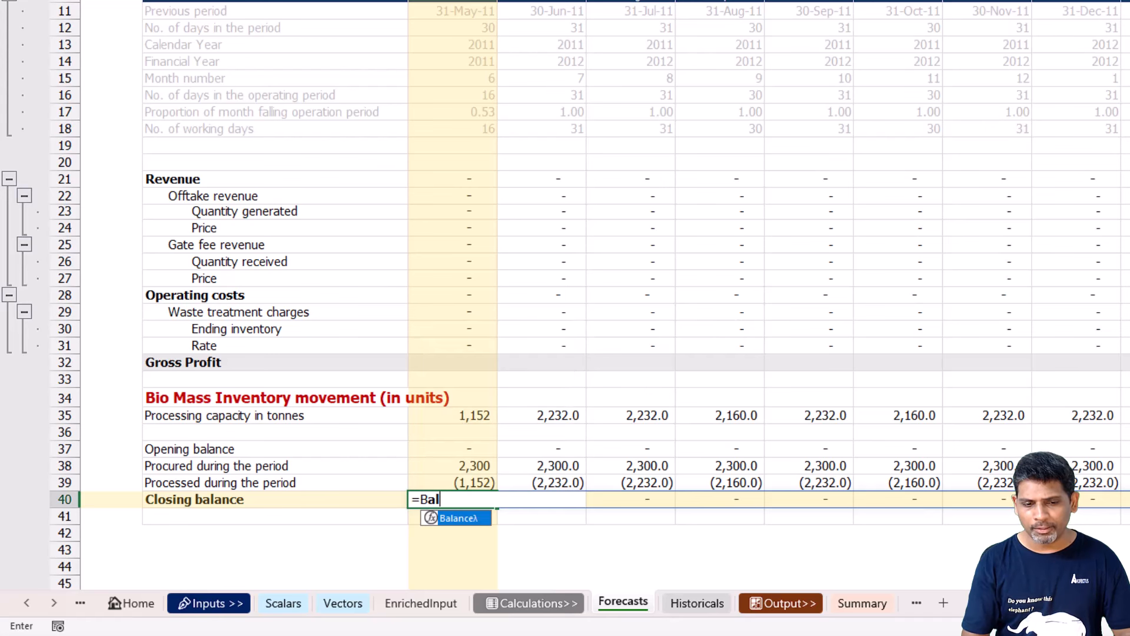
pyautogui.press('Tab')
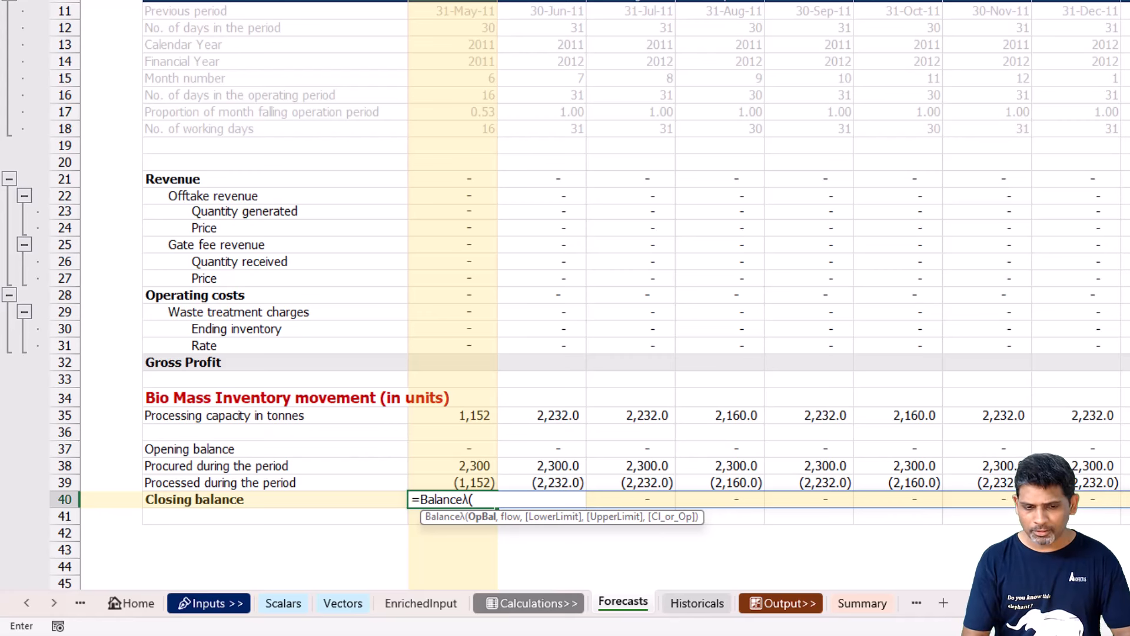
pyautogui.click(284, 606)
pyautogui.click(424, 308)
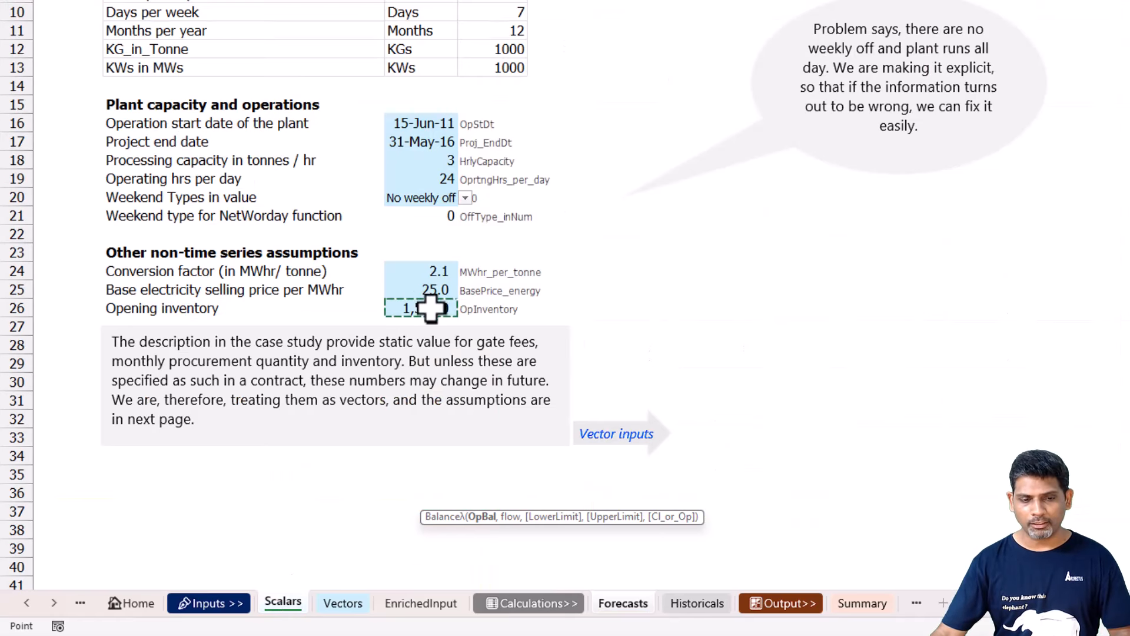
pyautogui.write(',')
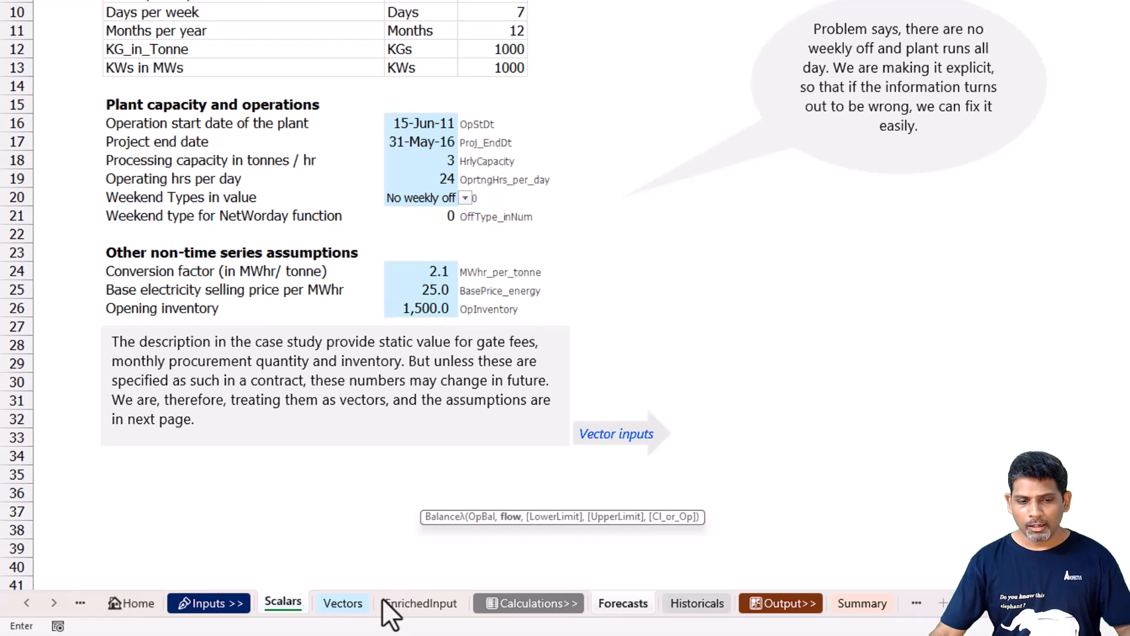
# Set the flow argument of C40's Balanceλ formula to BM_Procured# - Capacity_for_Prd# from the Forecasts sheet.
pyautogui.click(612, 598)
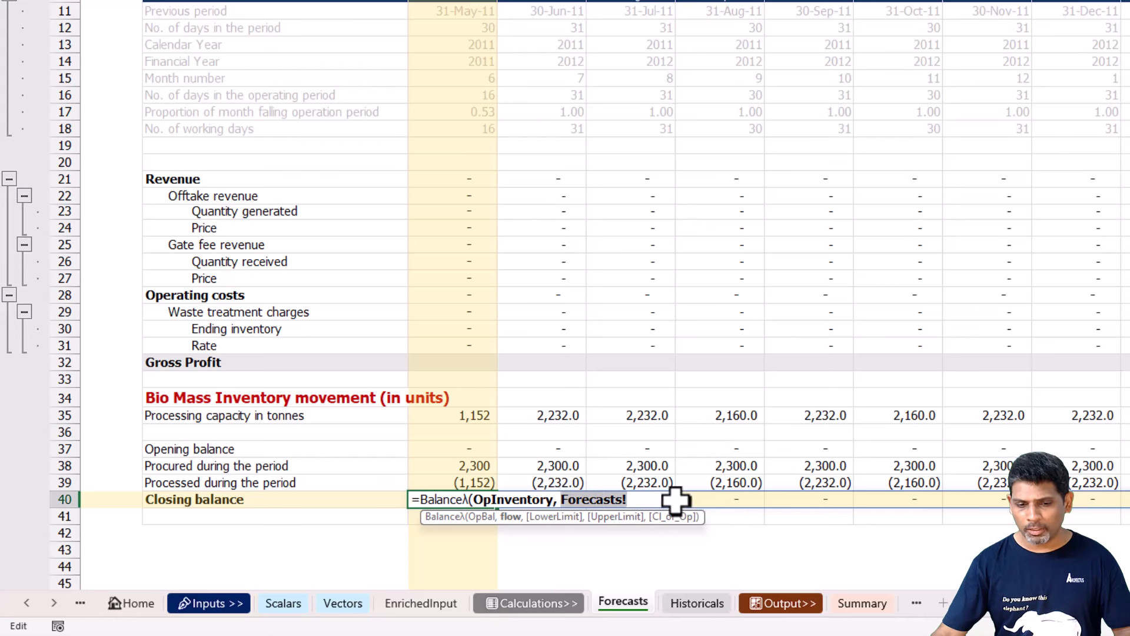
pyautogui.click(471, 466)
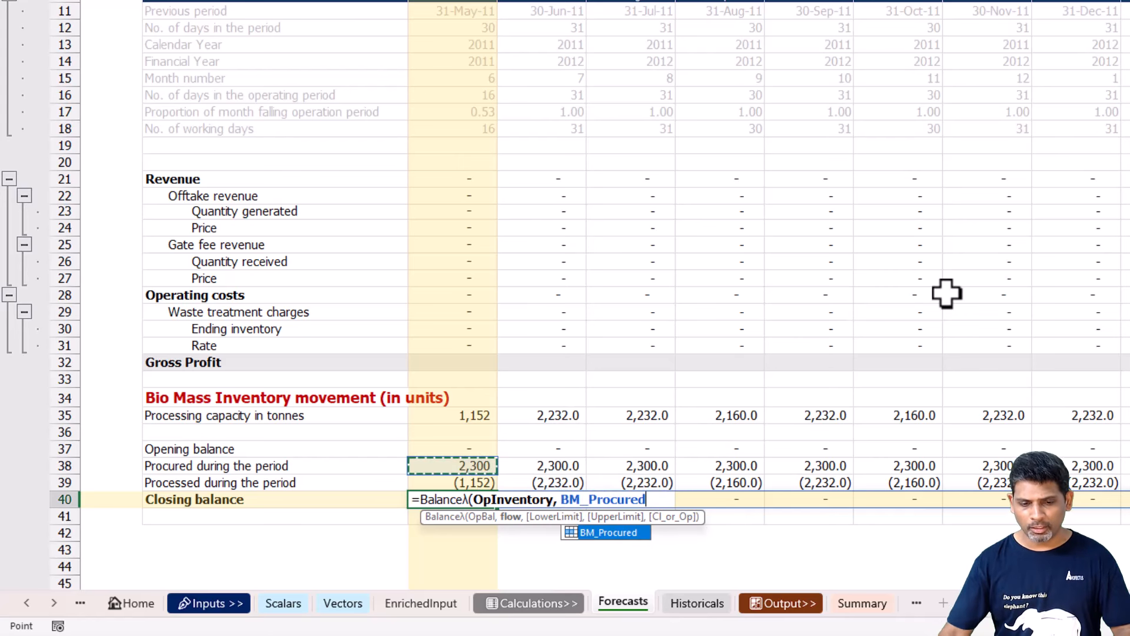
pyautogui.write('#')
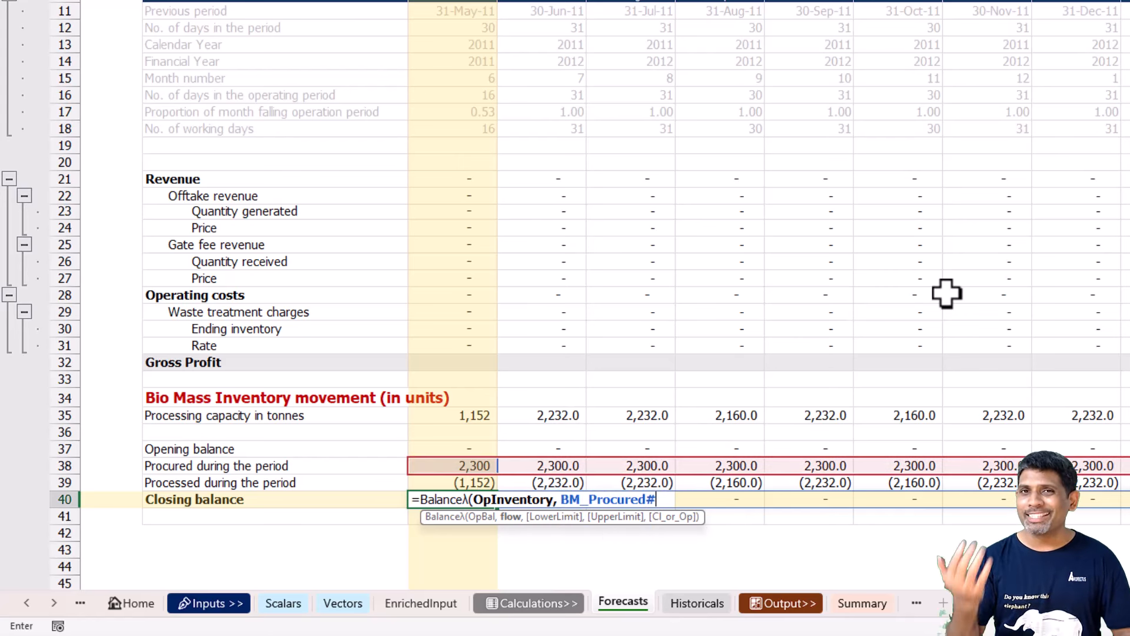
pyautogui.write(' -')
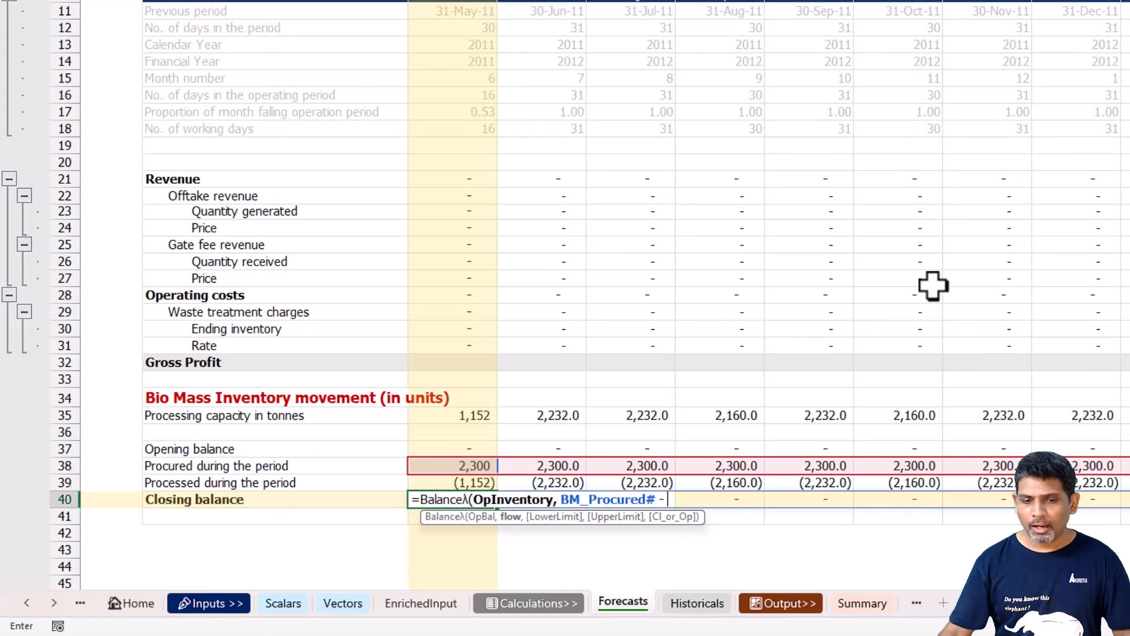
pyautogui.click(448, 429)
pyautogui.click(453, 415)
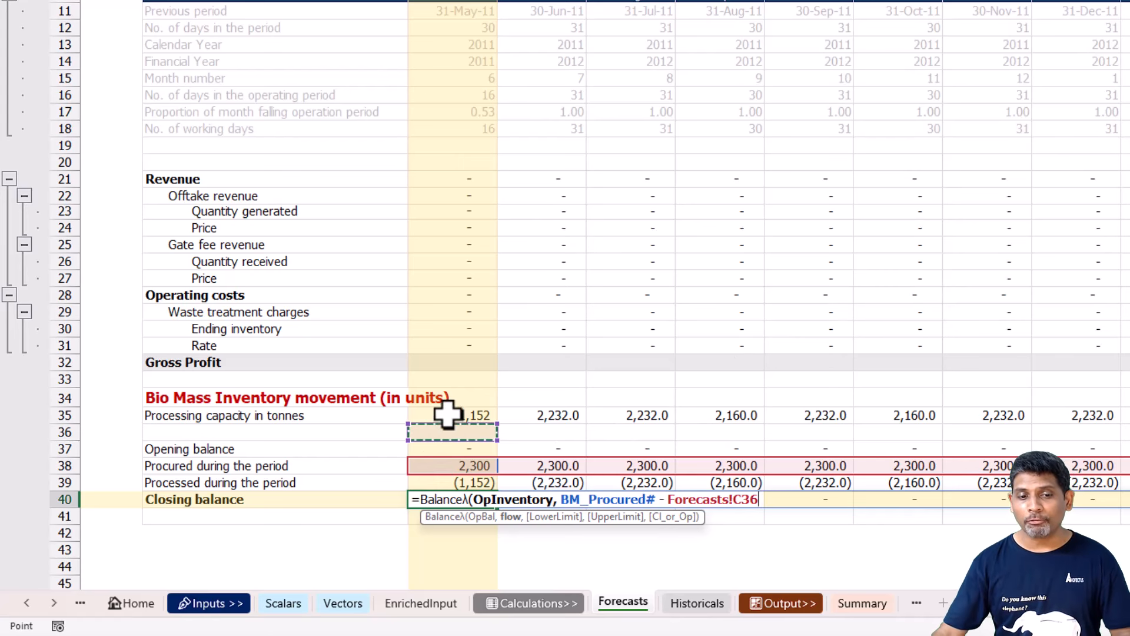
pyautogui.write('#')
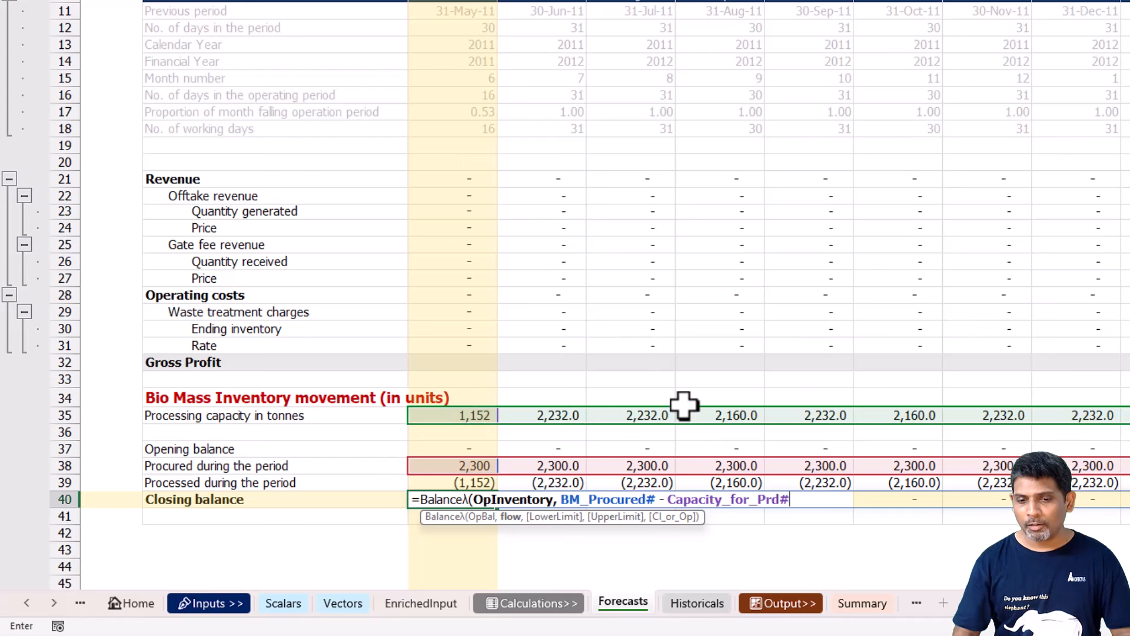
pyautogui.write(',')
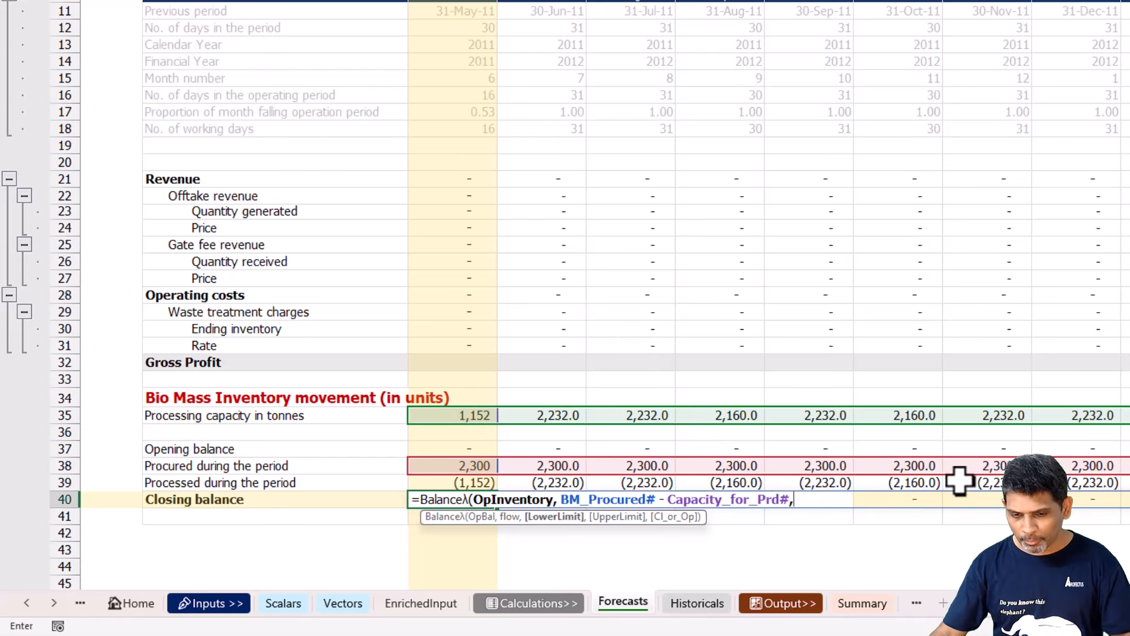
pyautogui.write(' 0')
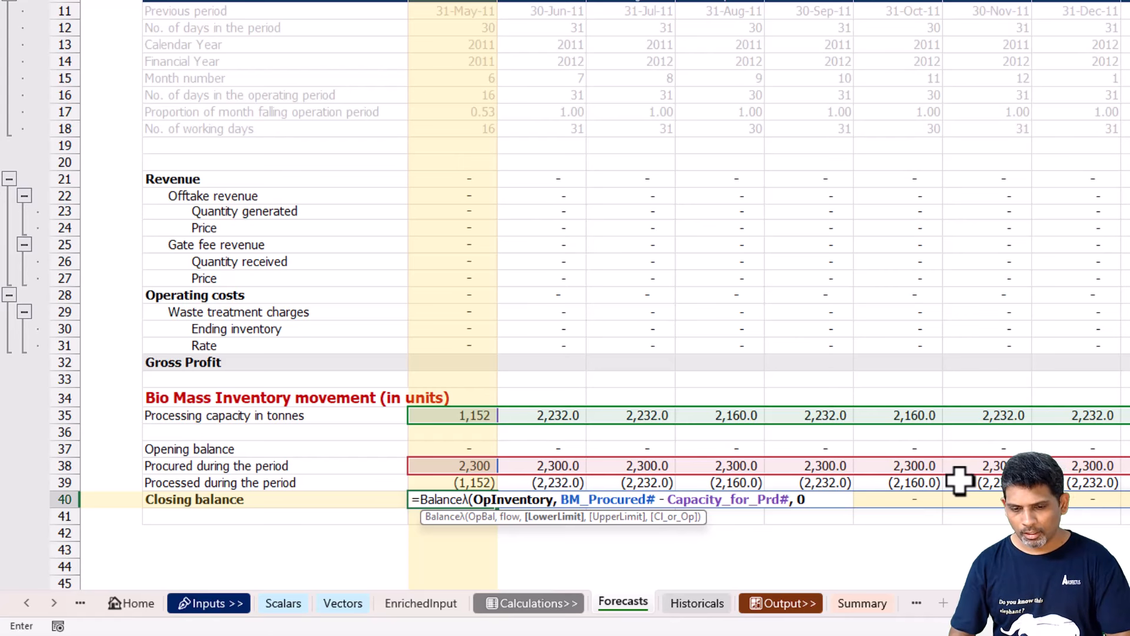
pyautogui.write(')')
# Complete C40's Balanceλ formula for Closing balance with a lower limit of 0.
pyautogui.hotkey('ctrl', 'Return')
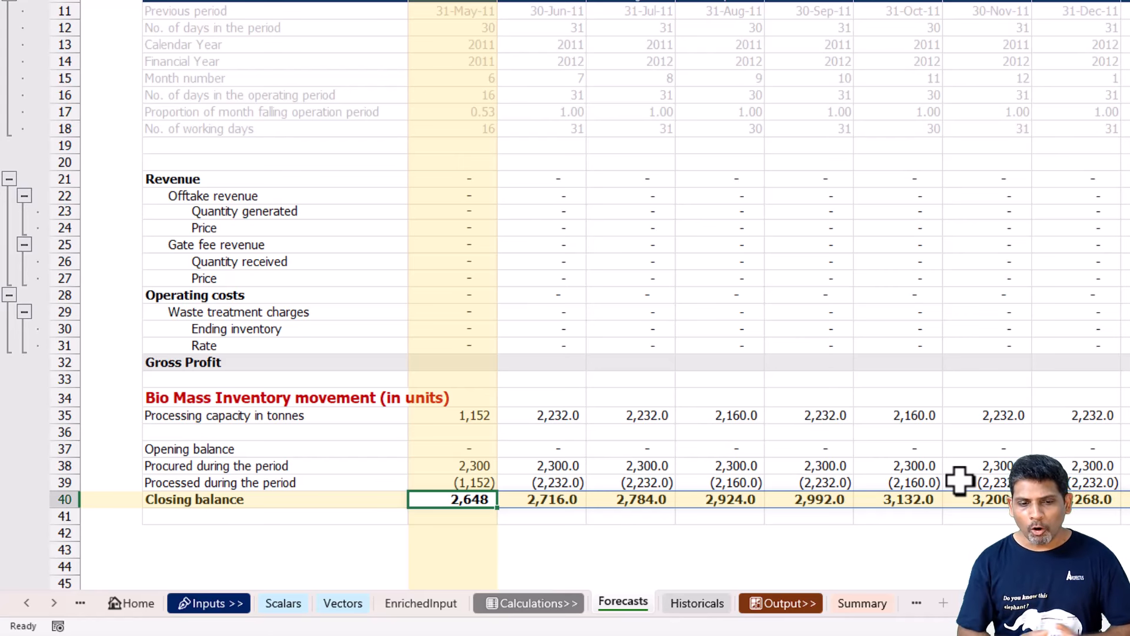
# Copy the Closing balance formula from C40 over the placeholder in C37, Opening balance.
pyautogui.press('F2')
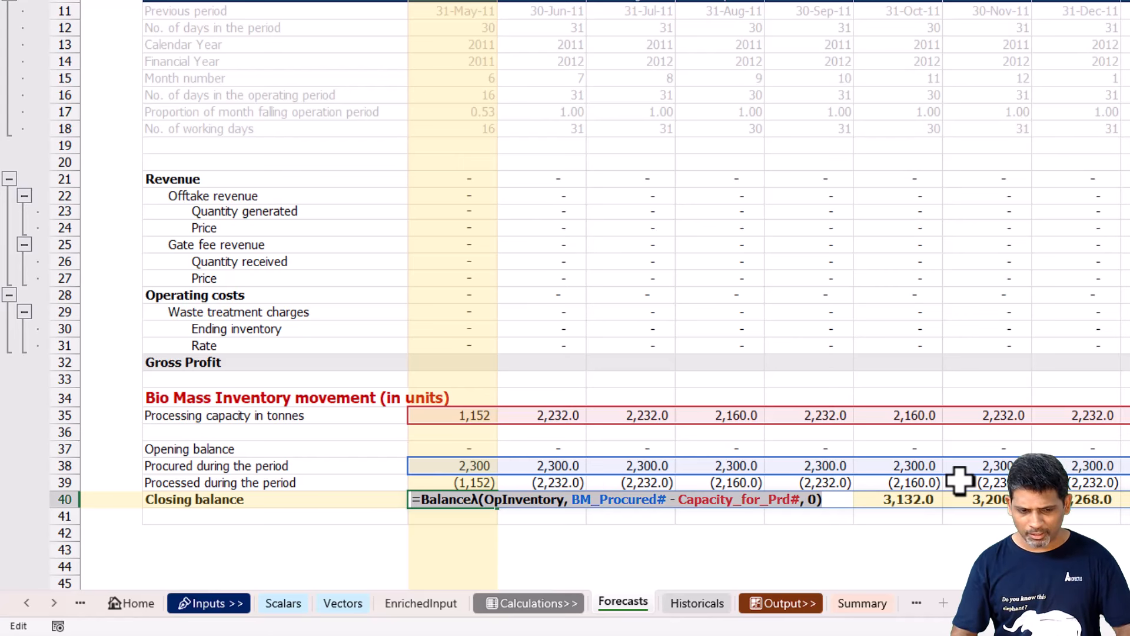
pyautogui.press('Escape')
pyautogui.press('Up')
pyautogui.press('Up')
pyautogui.press('Up')
pyautogui.press('F2')
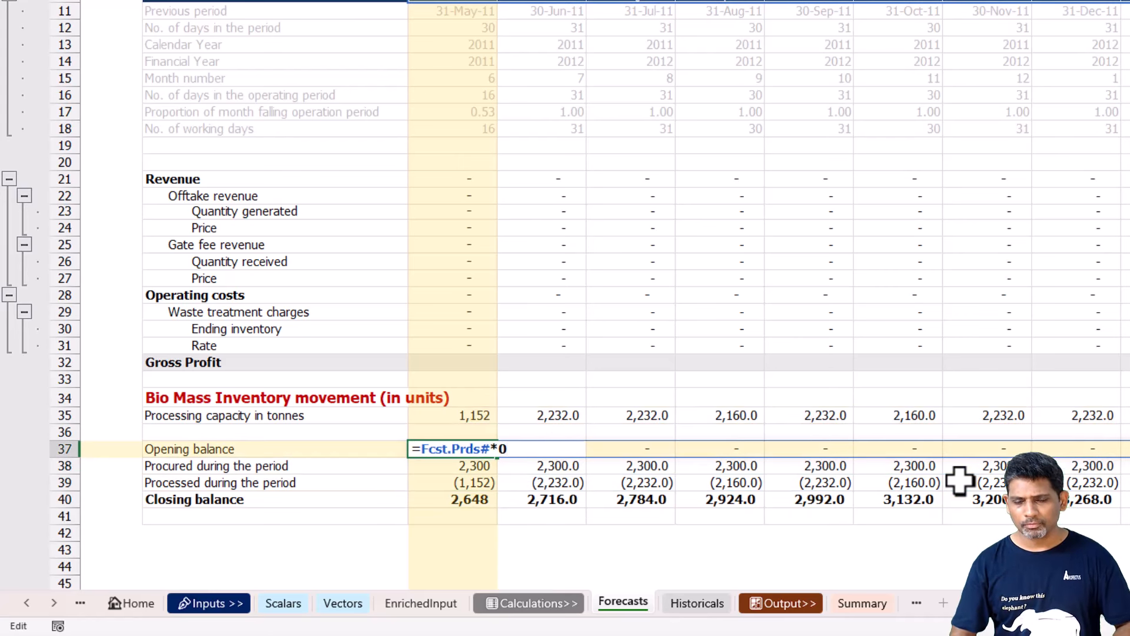
pyautogui.hotkey('ctrl', 'a')
pyautogui.hotkey('ctrl', 'v')
pyautogui.press('Left')
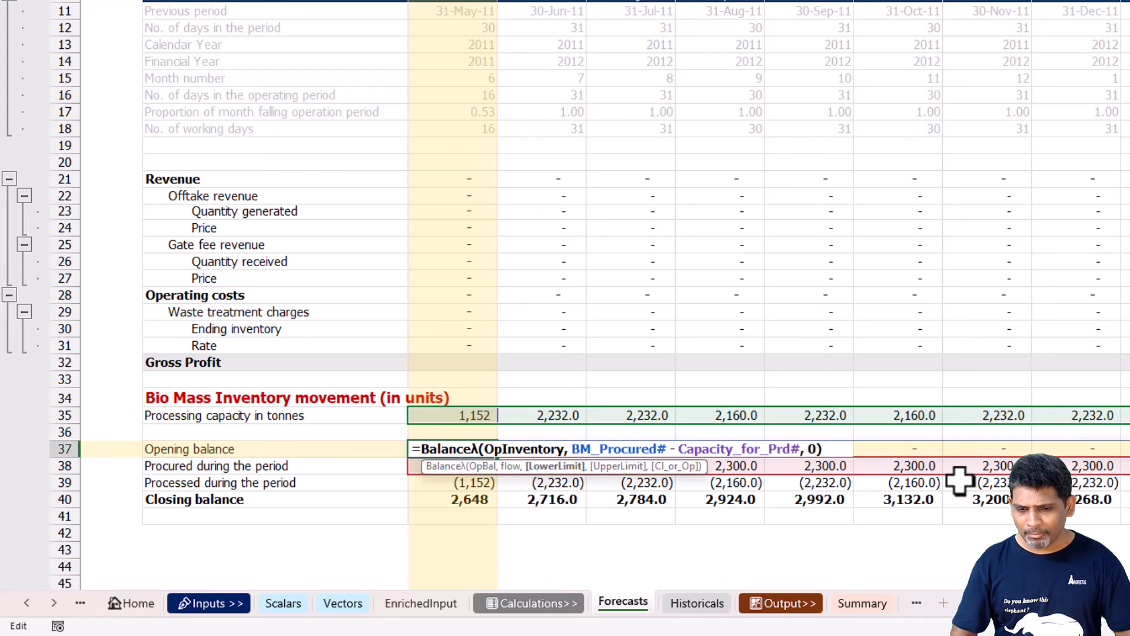
# Leave the upper limit empty in C37's Balanceλ formula and set the CI_or_Op argument to 1.
pyautogui.write(',')
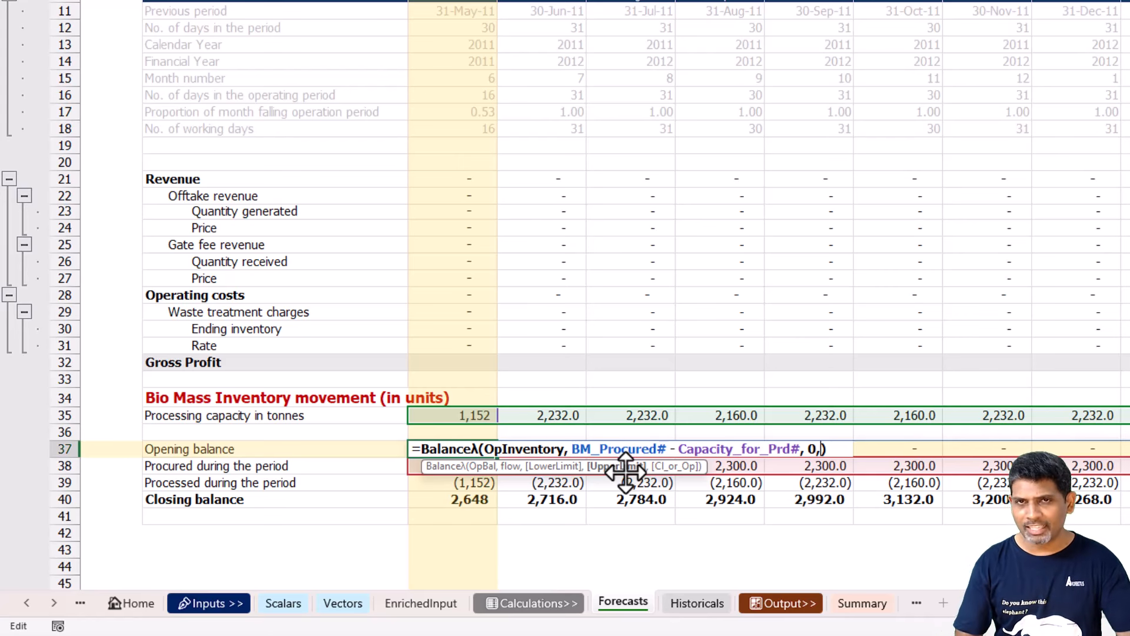
pyautogui.write(',')
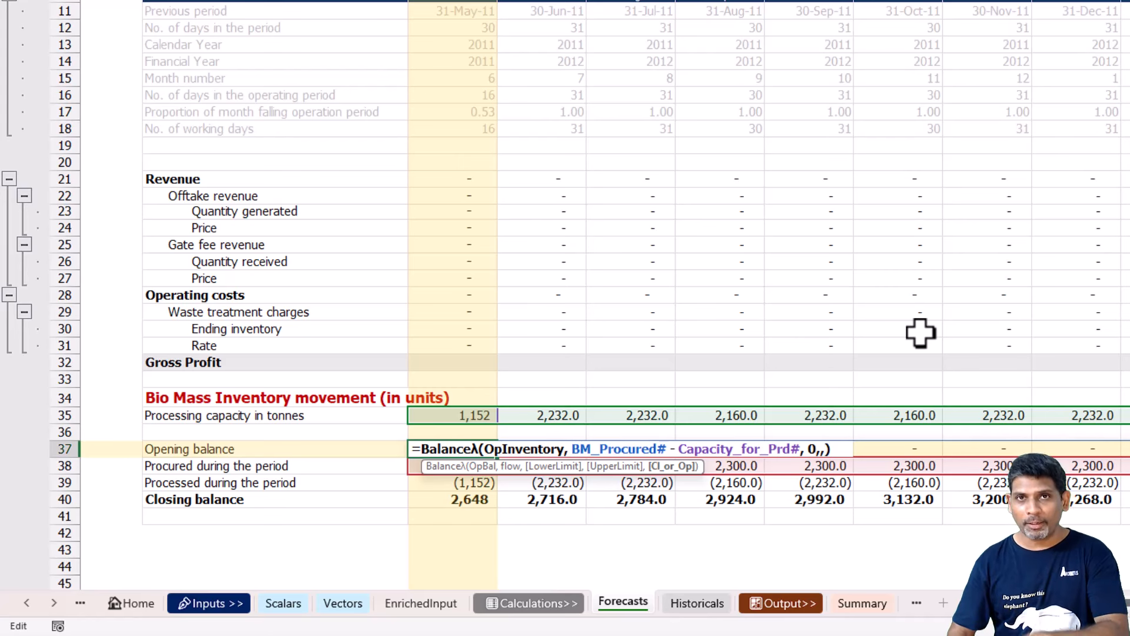
pyautogui.write('1')
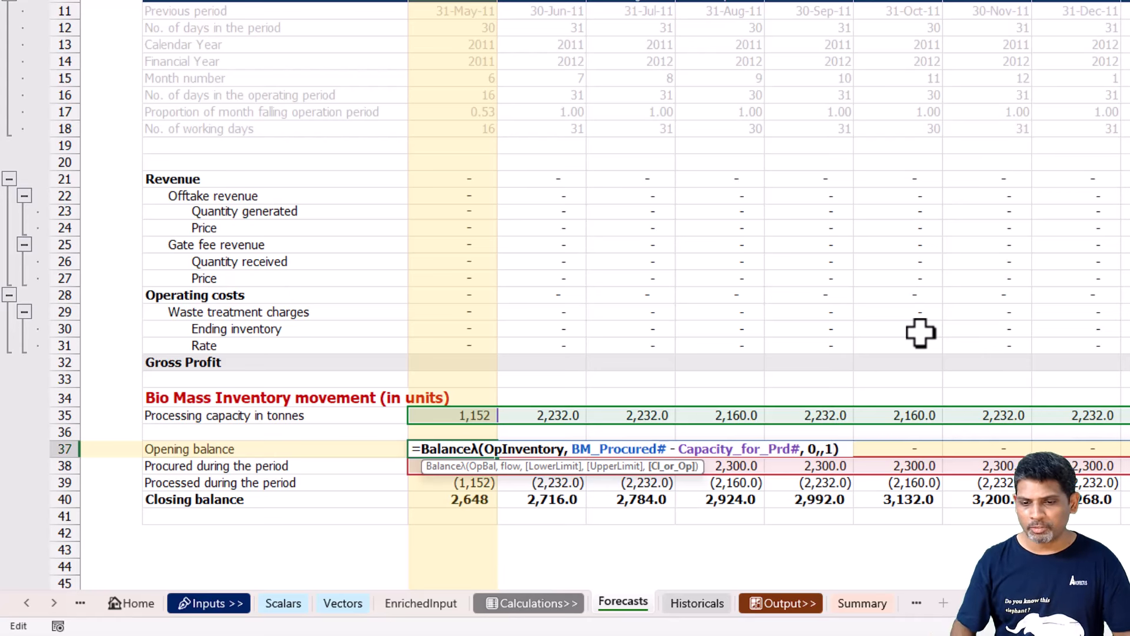
pyautogui.press('Return')
pyautogui.press('Up')
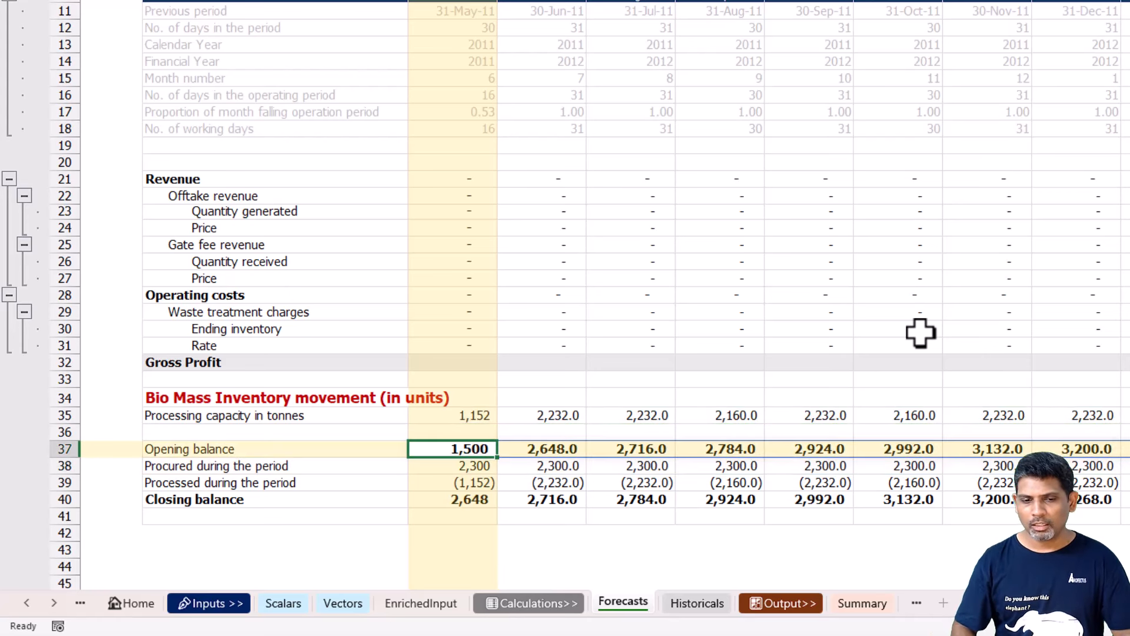
# Clear the formula in C39, Processed during the period, and begin a new one with the closing balance range, C40#.
pyautogui.press('Right')
pyautogui.press('Down')
pyautogui.press('Down')
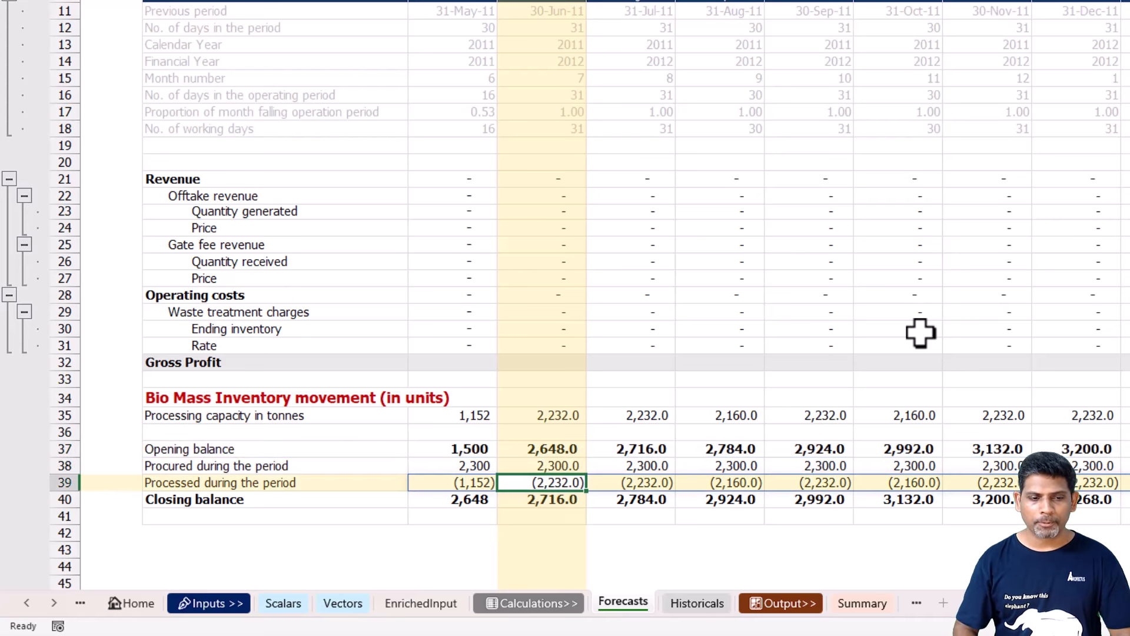
pyautogui.press('Left')
pyautogui.press('F2')
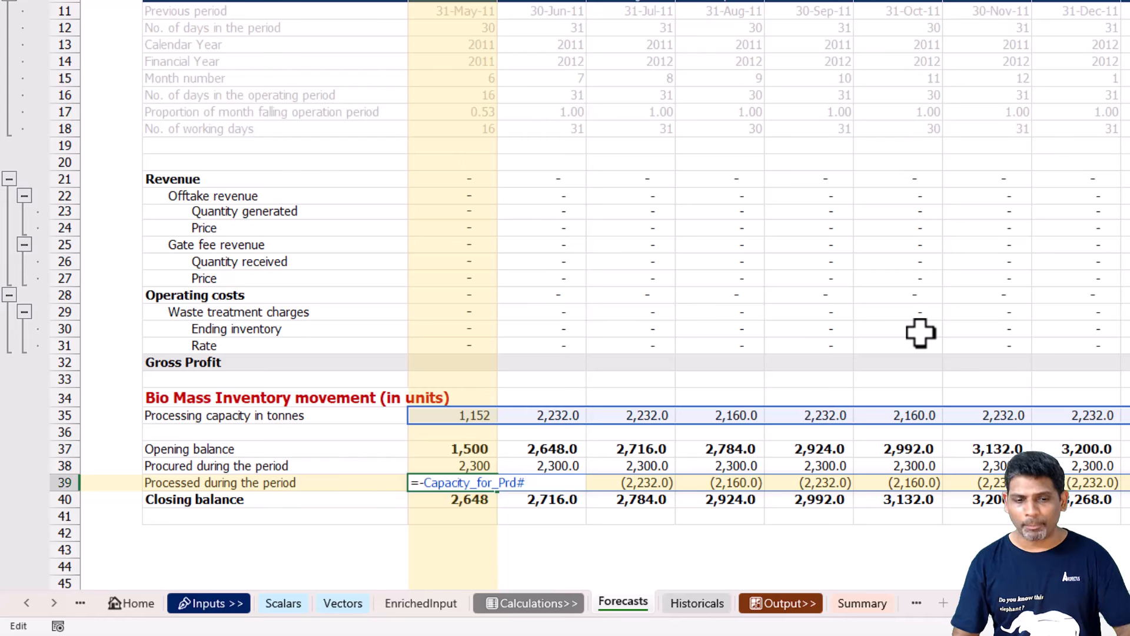
pyautogui.press('Escape')
pyautogui.press('F2')
pyautogui.press('BackSpace')
pyautogui.press('BackSpace')
pyautogui.press('BackSpace')
pyautogui.press('BackSpace')
pyautogui.press('BackSpace')
pyautogui.press('BackSpace')
pyautogui.press('BackSpace')
pyautogui.press('BackSpace')
pyautogui.press('BackSpace')
pyautogui.press('BackSpace')
pyautogui.press('BackSpace')
pyautogui.press('BackSpace')
pyautogui.press('BackSpace')
pyautogui.press('BackSpace')
pyautogui.press('BackSpace')
pyautogui.press('BackSpace')
pyautogui.press('BackSpace')
pyautogui.press('BackSpace')
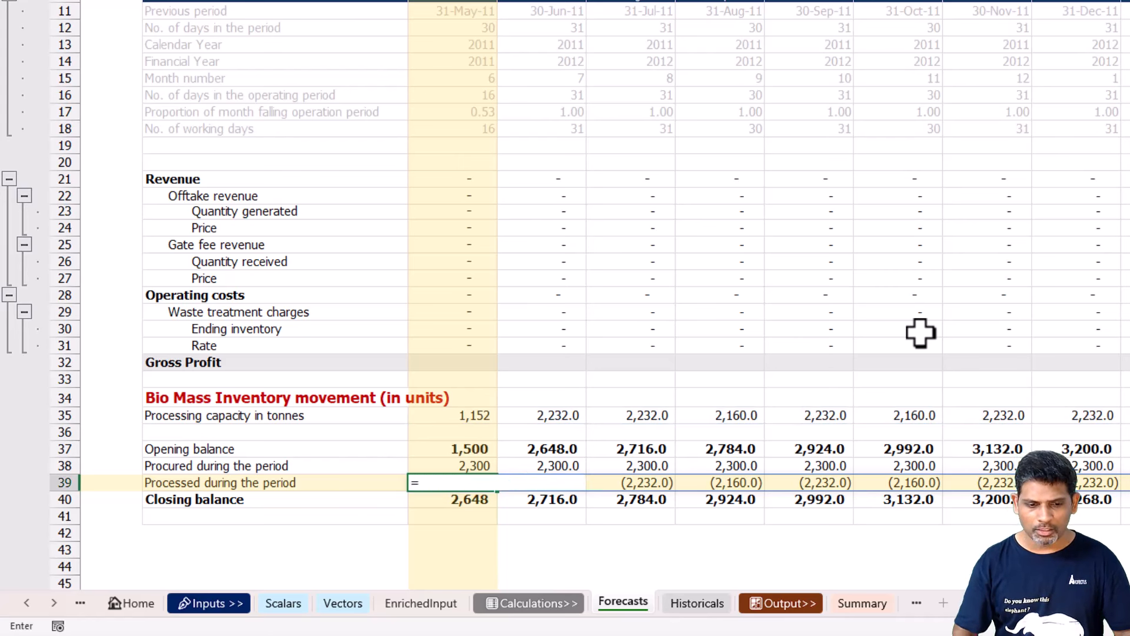
pyautogui.press('Down')
pyautogui.write('#')
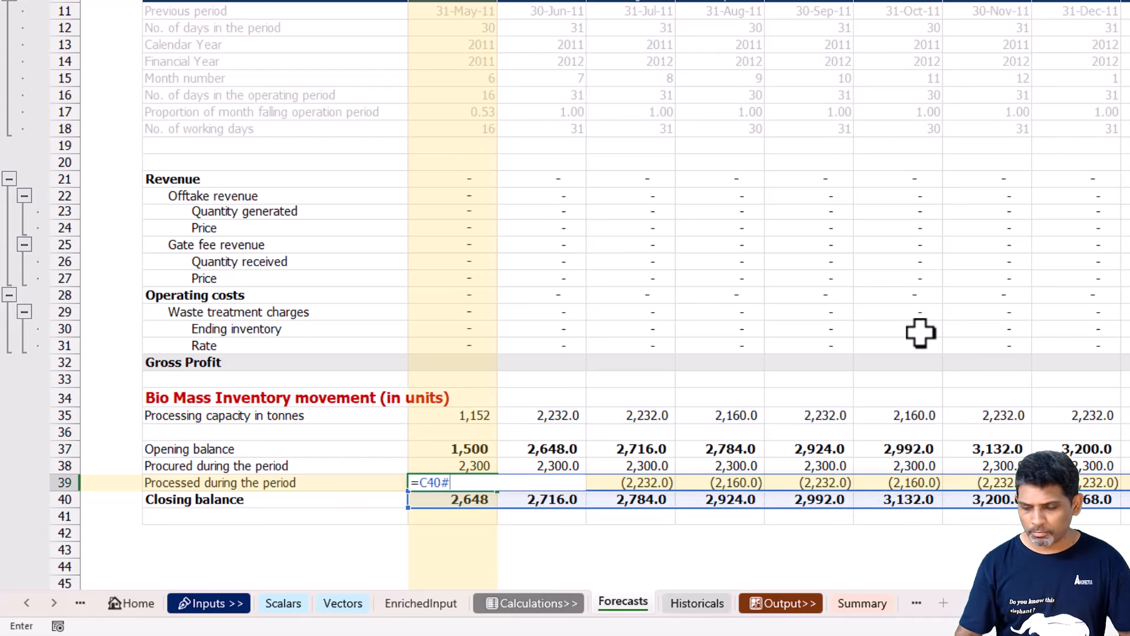
pyautogui.write('-')
# Complete C39's formula by subtracting the procured quantity and opening balance ranges: =C40#-BM_Procured#-C37#.
pyautogui.press('Up')
pyautogui.press('Up')
pyautogui.write('#-')
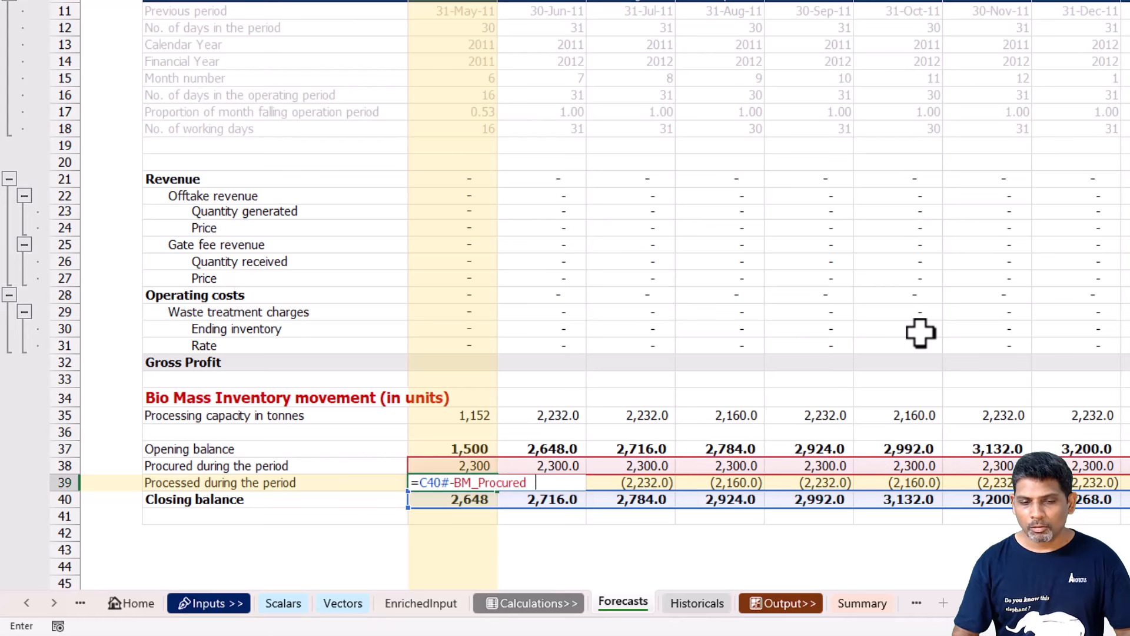
pyautogui.press('Up')
pyautogui.press('Up')
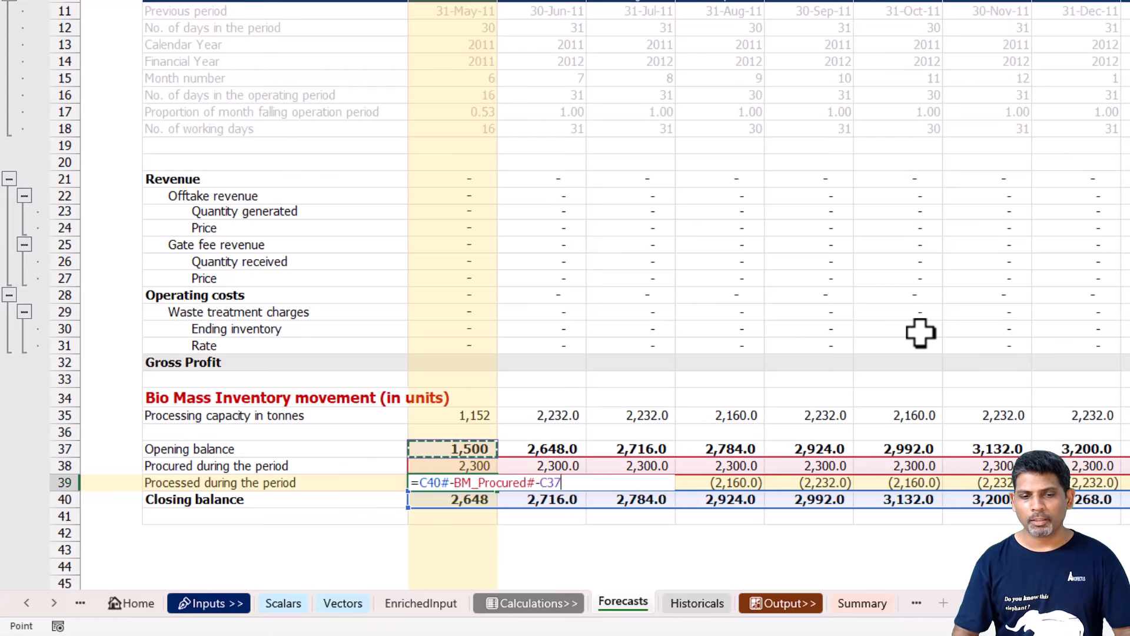
pyautogui.write('#')
pyautogui.press('Return')
pyautogui.press('Up')
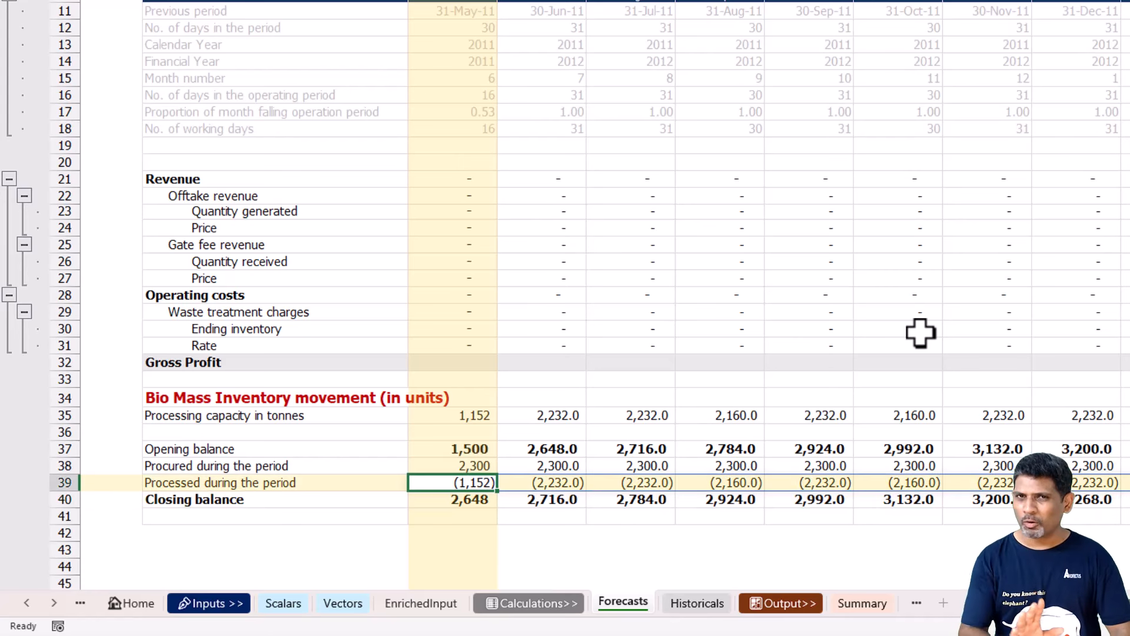
pyautogui.press('F2')
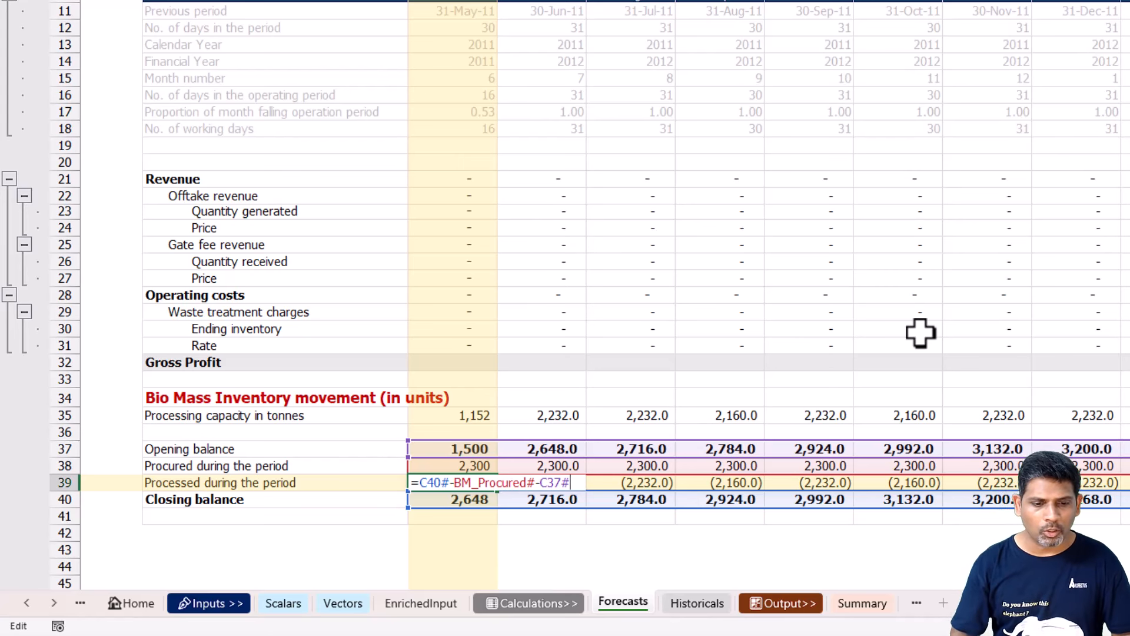
pyautogui.press('Escape')
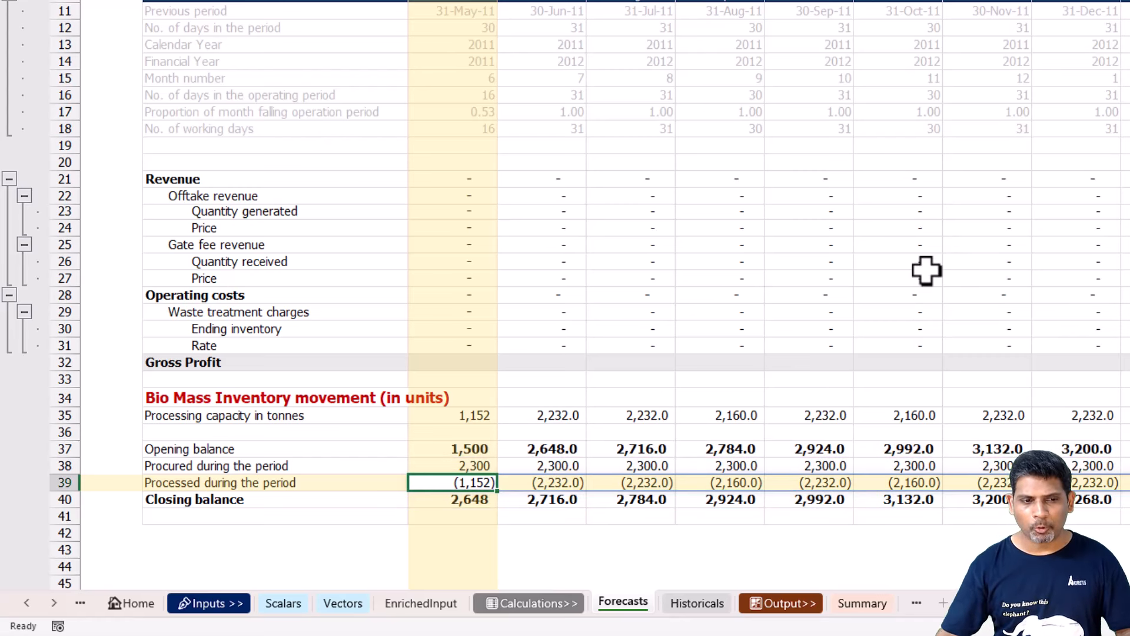
# Replace the placeholder in C23, Quantity generated, with a formula starting with the negated processed quantity, -BM_Prcsd#.
pyautogui.click(220, 178)
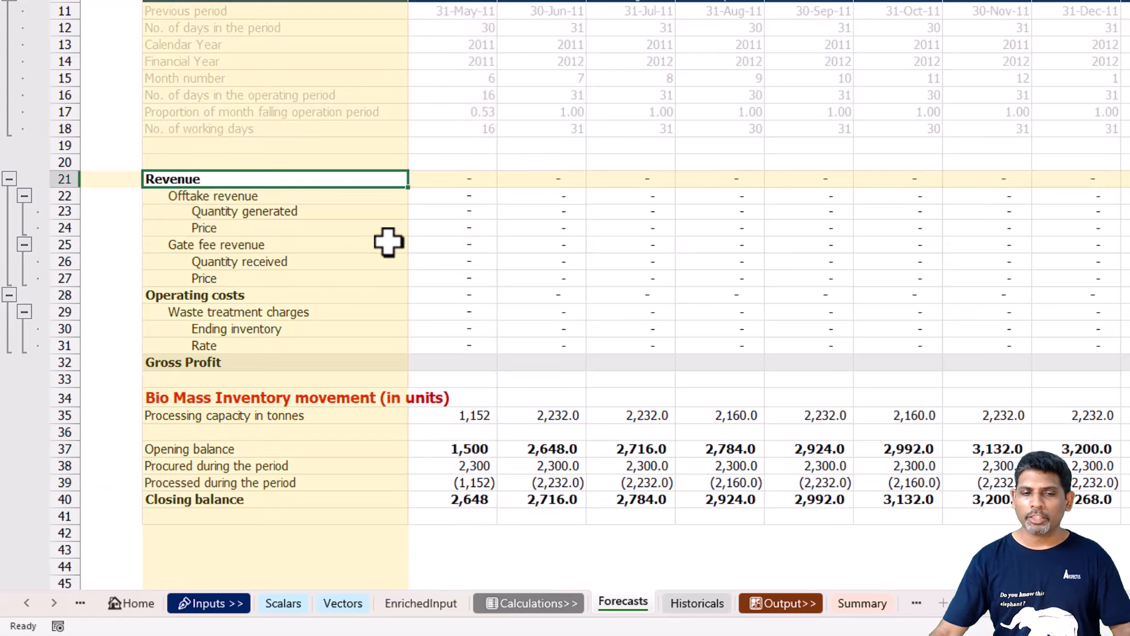
pyautogui.click(280, 210)
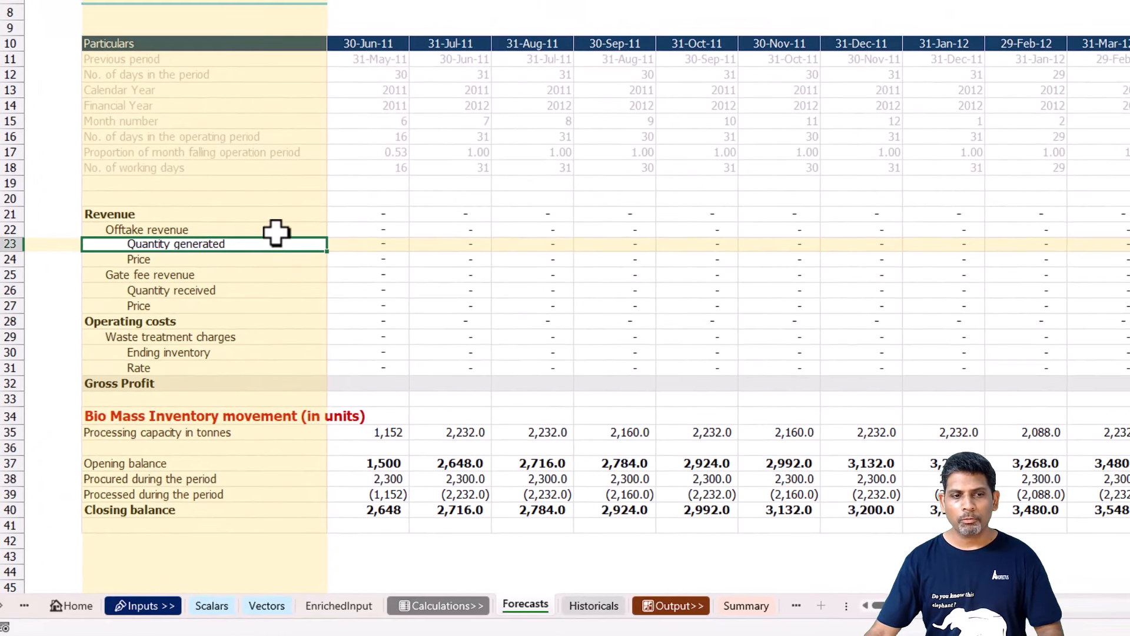
pyautogui.click(363, 245)
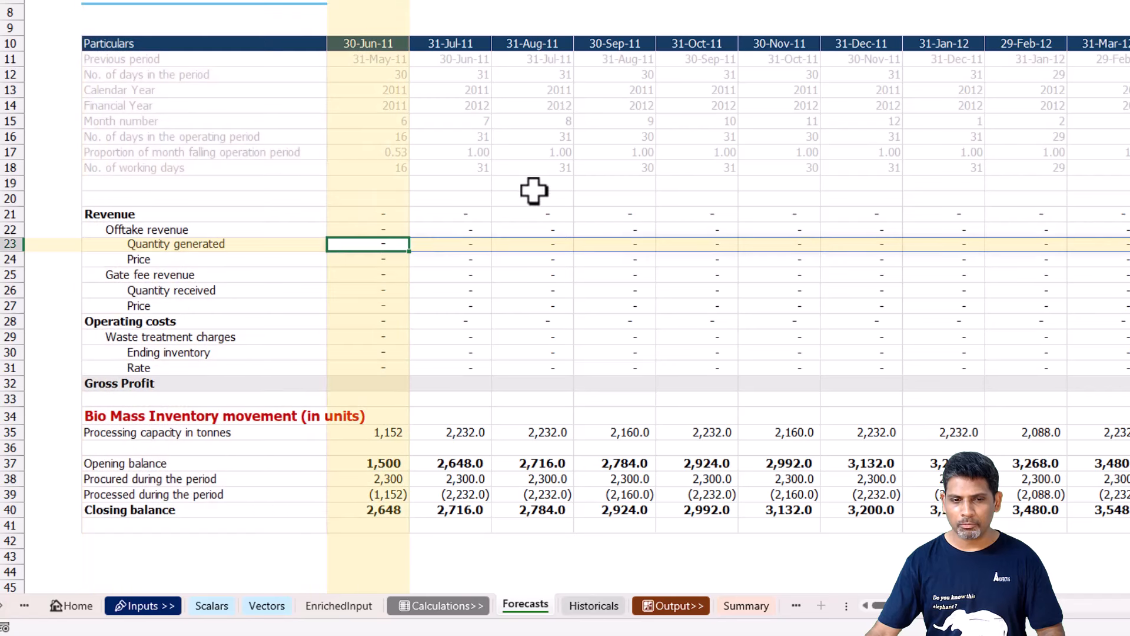
pyautogui.press('F2')
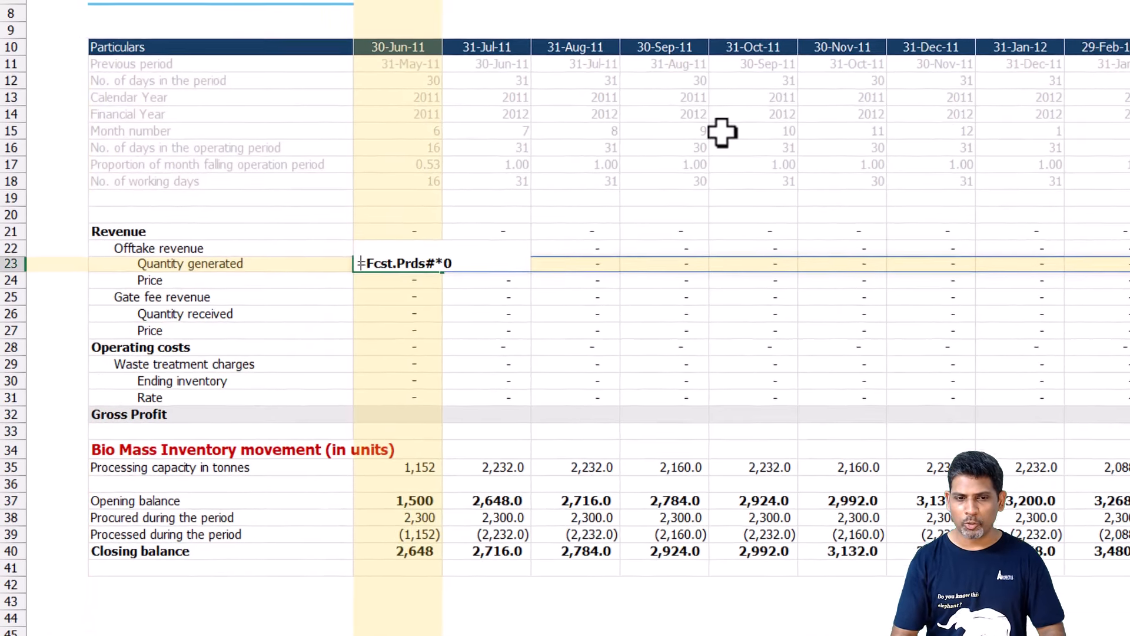
pyautogui.press('Escape')
pyautogui.write('-')
pyautogui.press('Down')
pyautogui.press('Down')
pyautogui.press('Down')
pyautogui.press('Down')
pyautogui.press('Down')
pyautogui.press('Down')
pyautogui.press('Down')
pyautogui.press('Down')
pyautogui.press('Down')
pyautogui.press('Down')
pyautogui.press('Down')
pyautogui.press('Down')
pyautogui.press('Down')
pyautogui.press('Down')
pyautogui.press('Down')
pyautogui.press('Down')
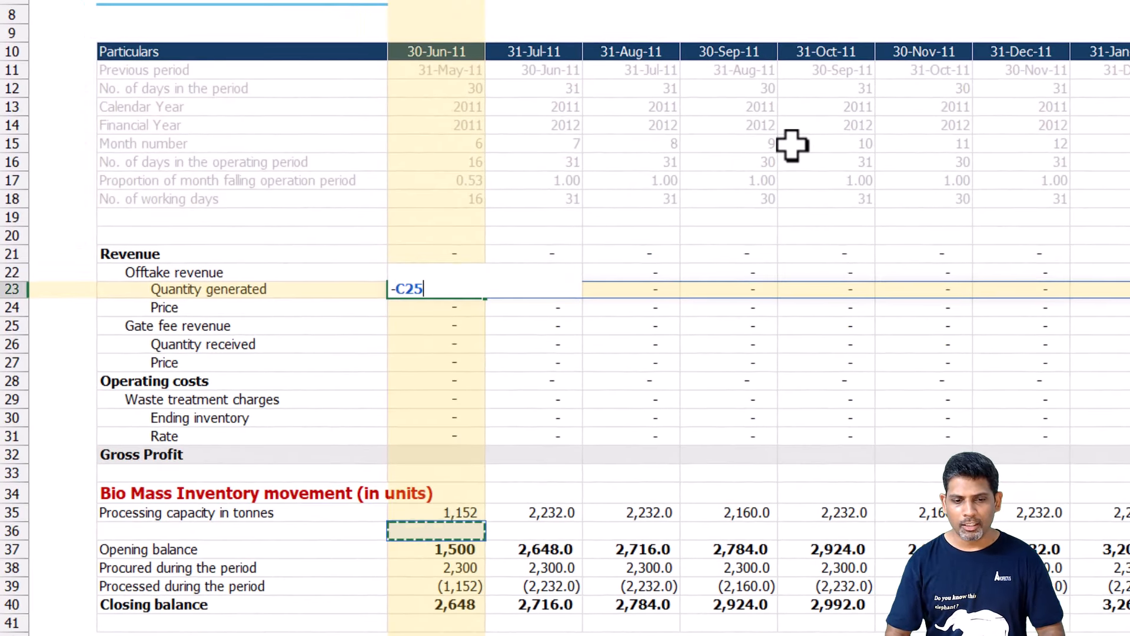
pyautogui.write('#')
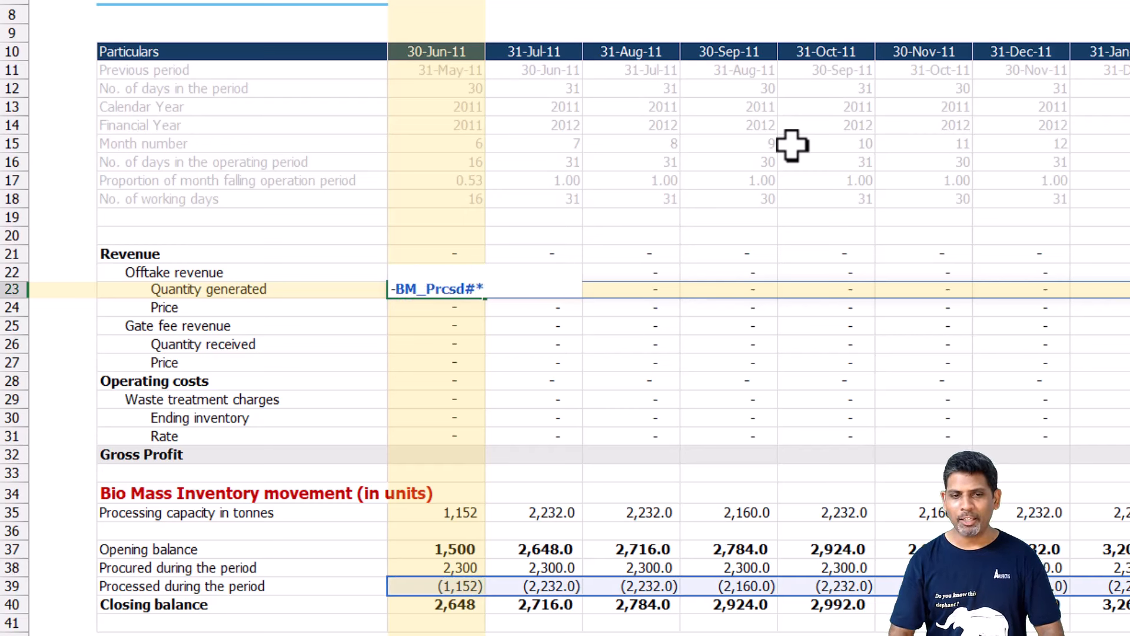
pyautogui.write(' *')
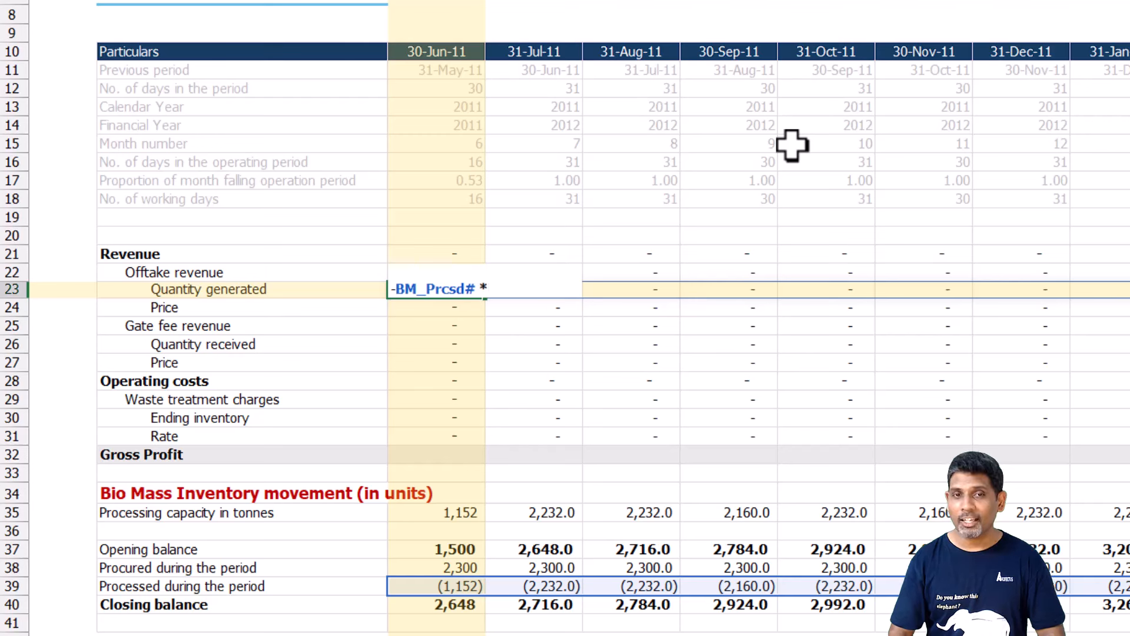
pyautogui.write(' Mw')
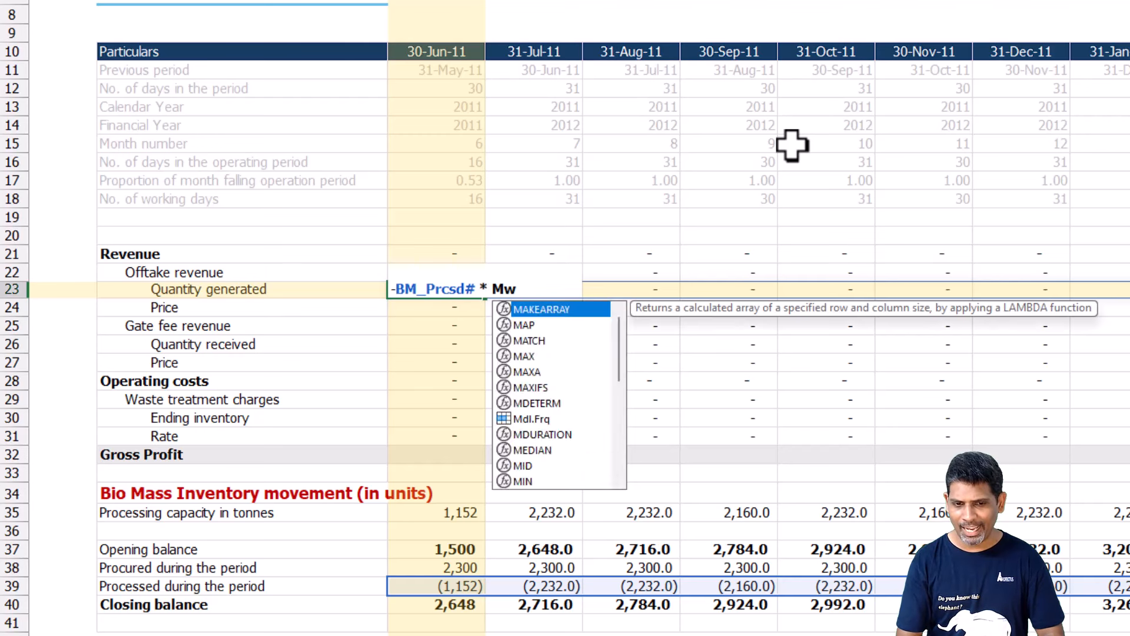
# Multiply the processed quantity in C23's formula by MWhr_per_tonne and remove the cell's bold formatting.
pyautogui.press('Tab')
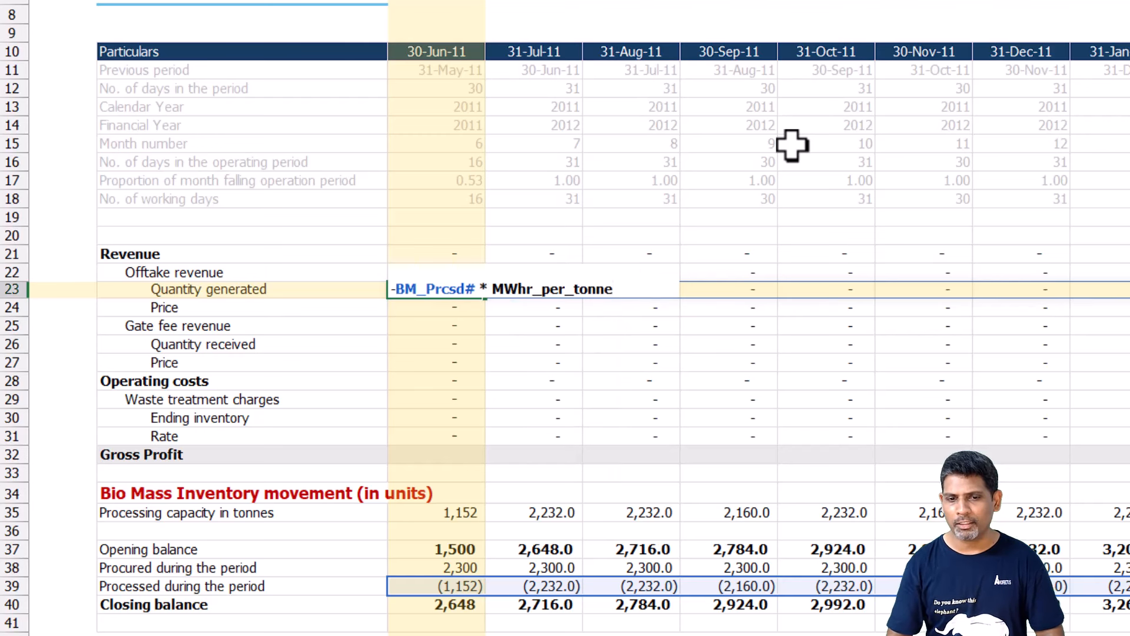
pyautogui.press('Return')
pyautogui.press('Up')
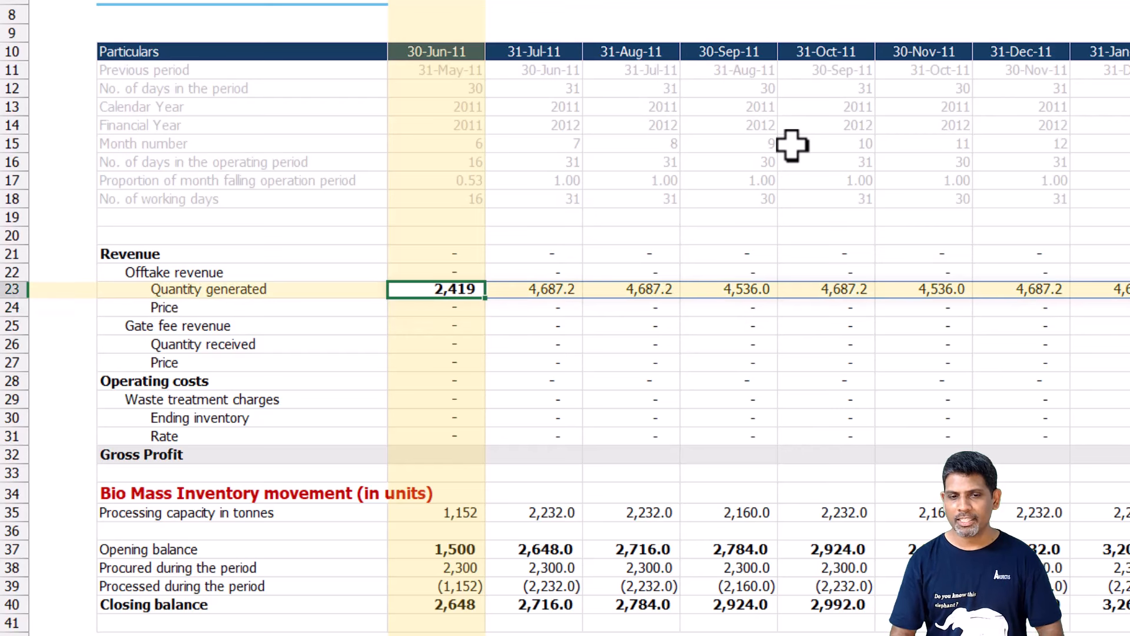
pyautogui.hotkey('ctrl', 'b')
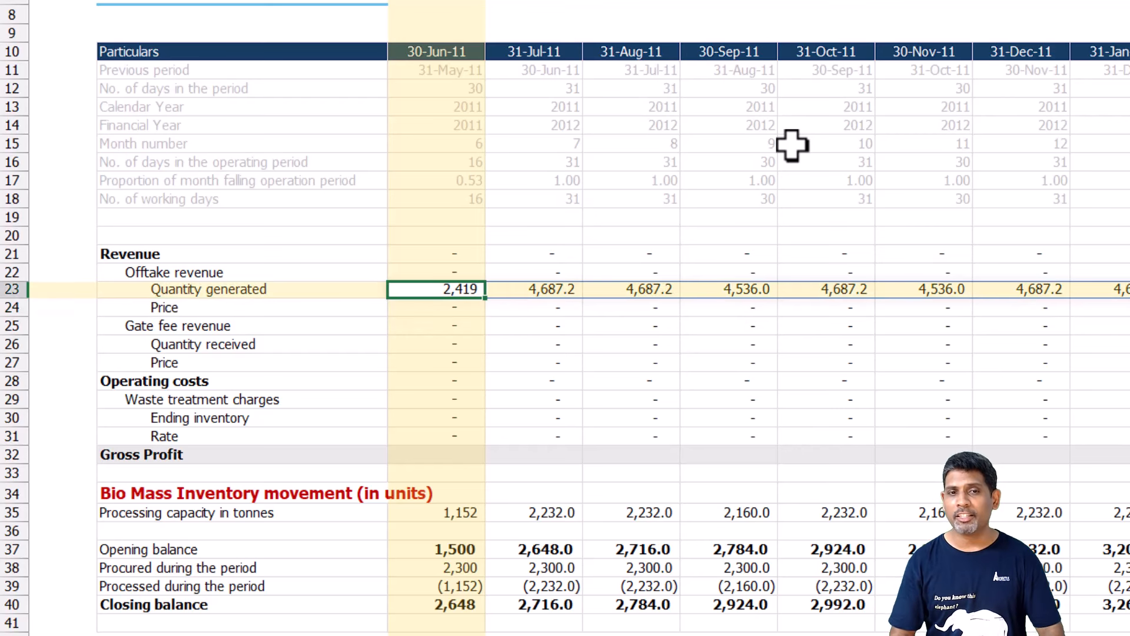
# Select C24, the first Price cell under Offtake revenue.
pyautogui.press('Down')
pyautogui.press('Left')
pyautogui.press('Right')
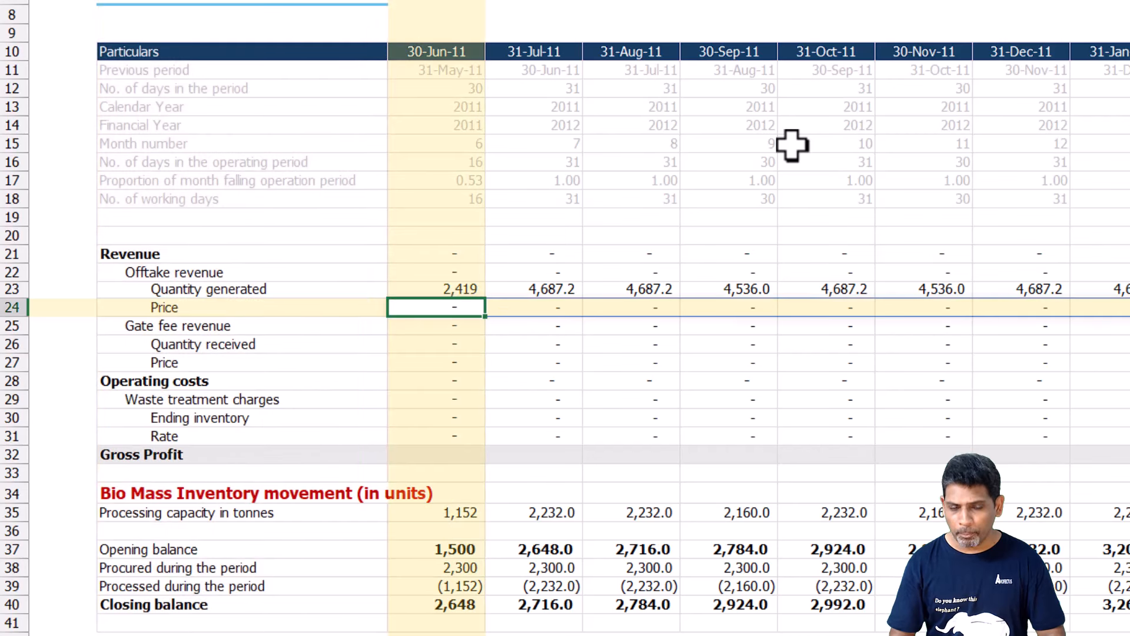
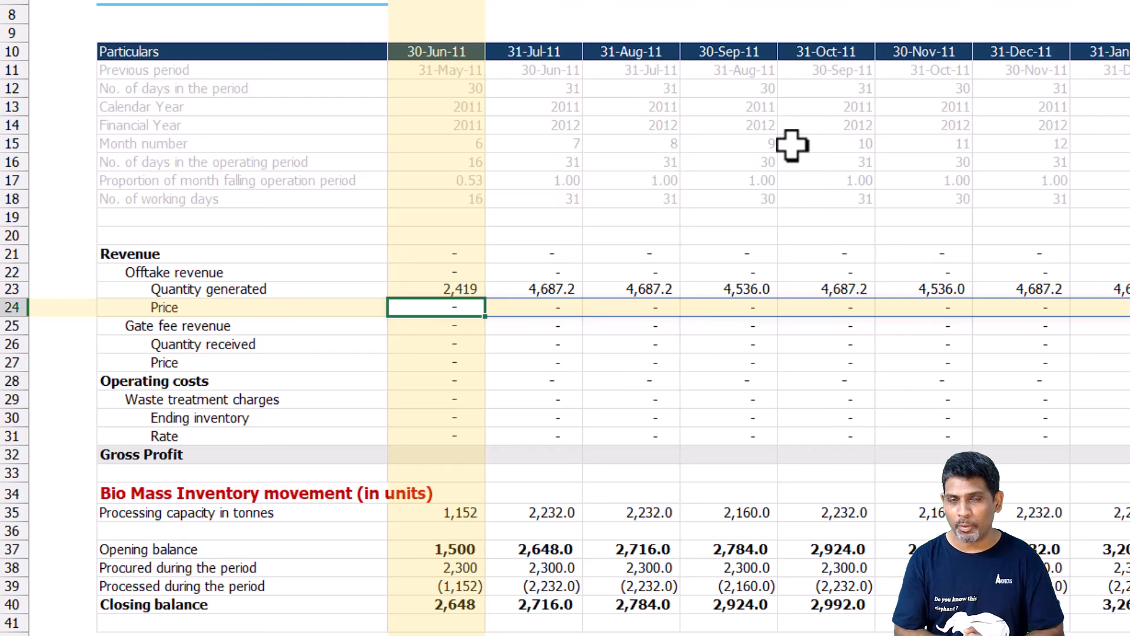
pyautogui.write('=Fcst.Prds#*0')
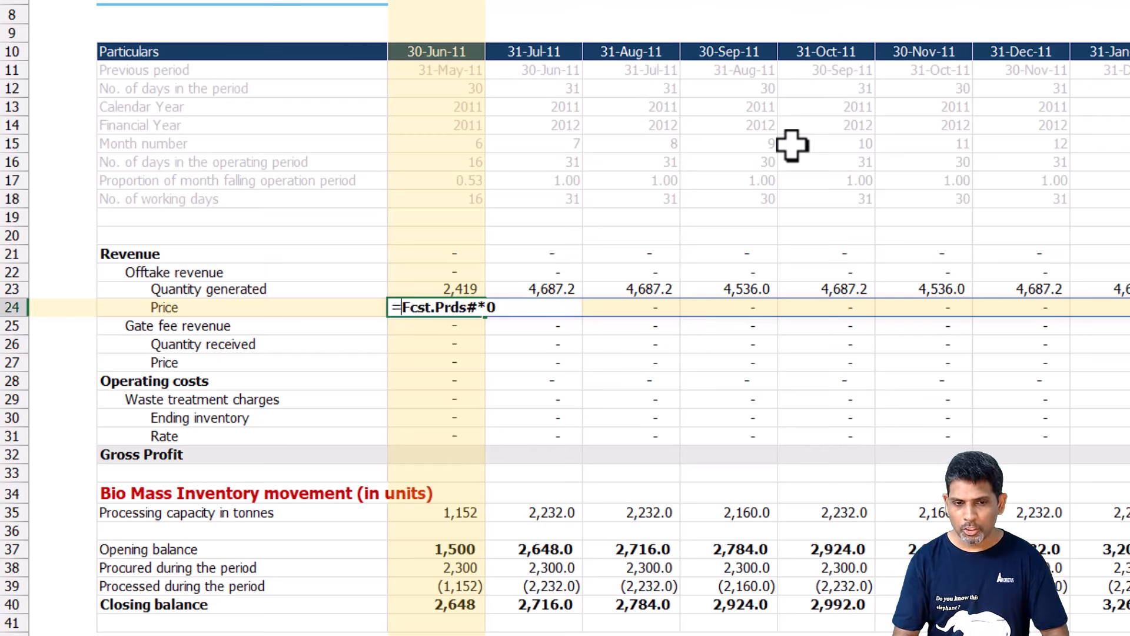
pyautogui.write('lo')
pyautogui.press('Tab')
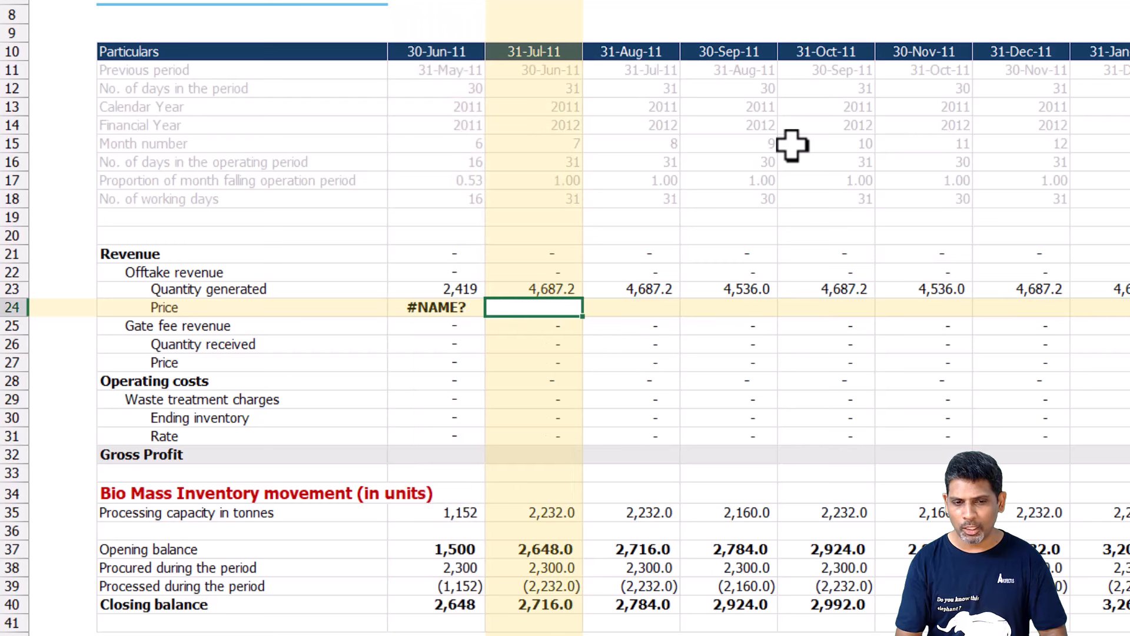
pyautogui.press('Left')
# Start an XLOOKUP formula in C24, the offtake revenue Price cell, with the spilled range Fcst.MonthNum# as lookup value.
pyautogui.write('=xll')
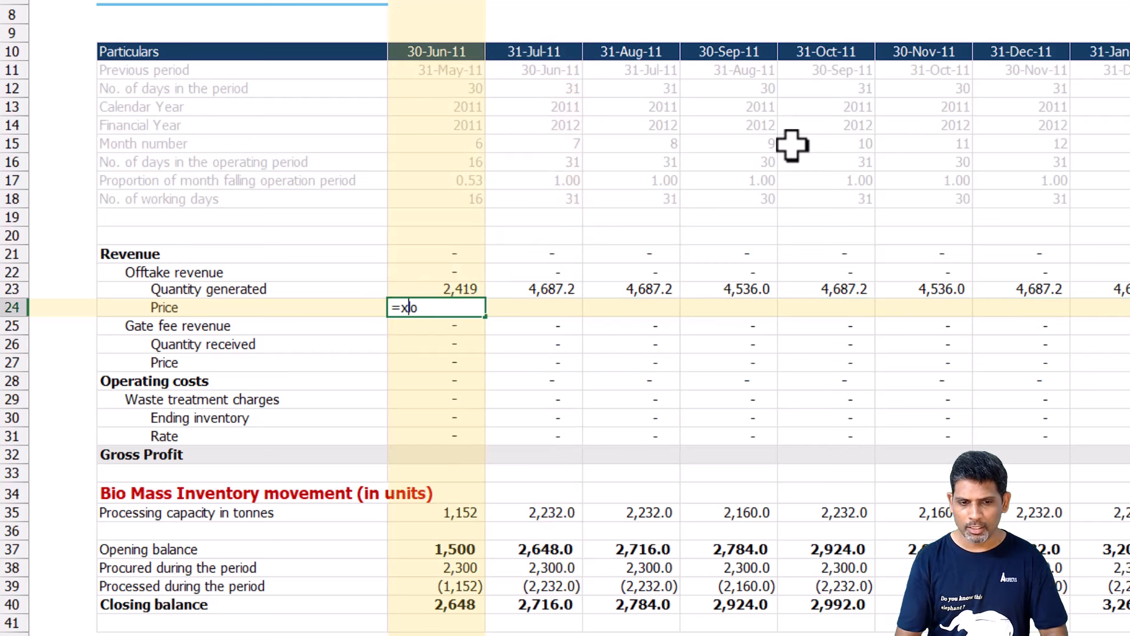
pyautogui.write('oo')
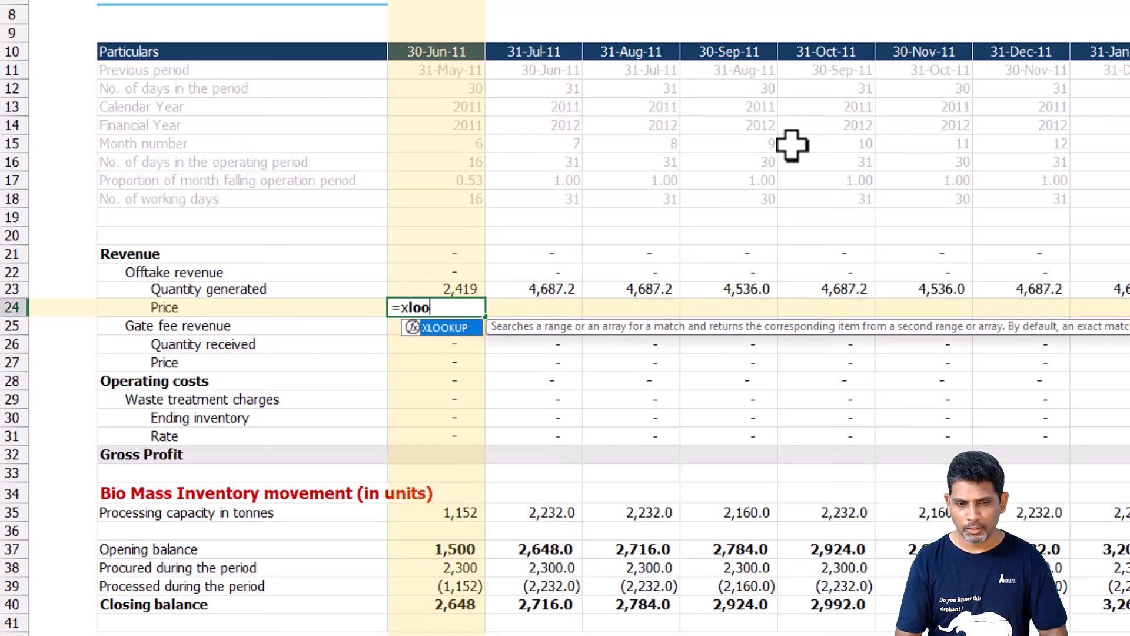
pyautogui.write('kup(')
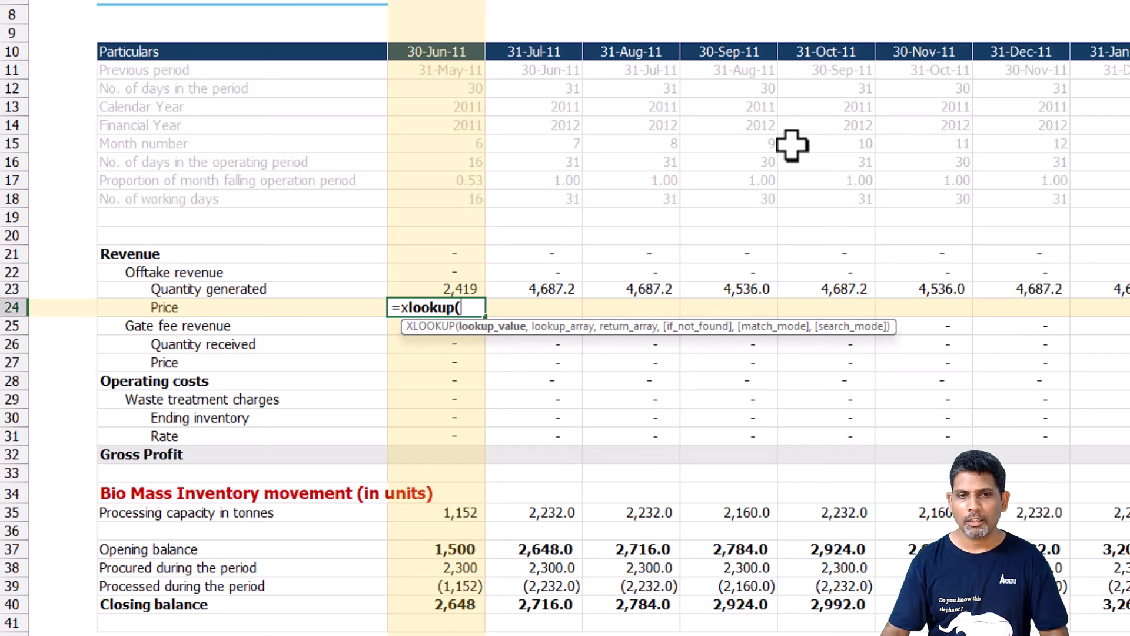
pyautogui.click(468, 147)
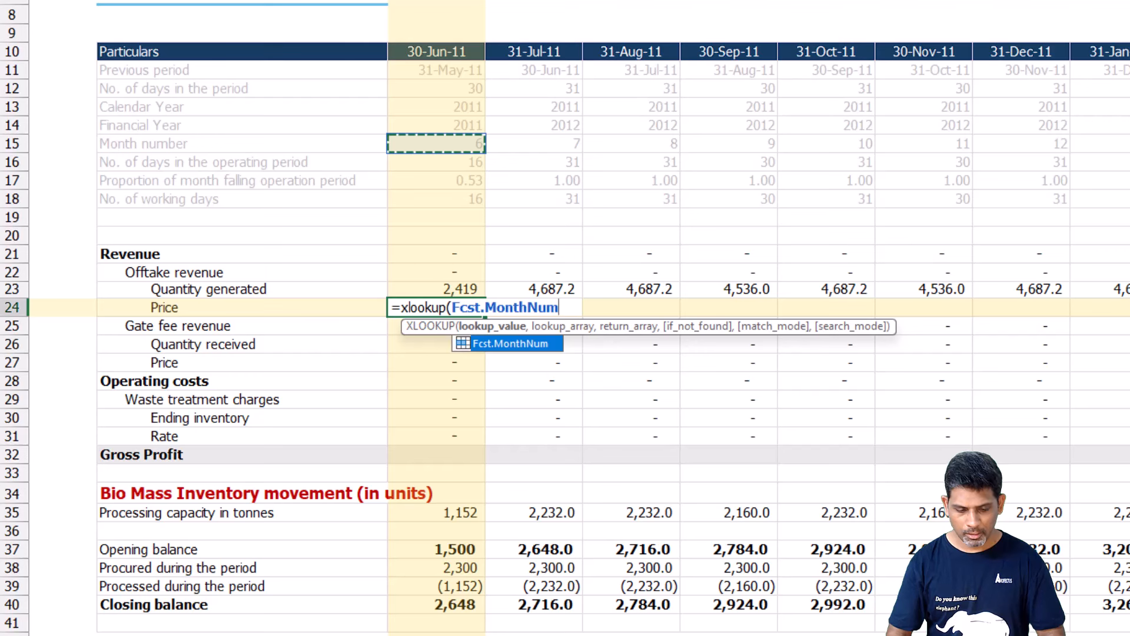
pyautogui.write('#, P')
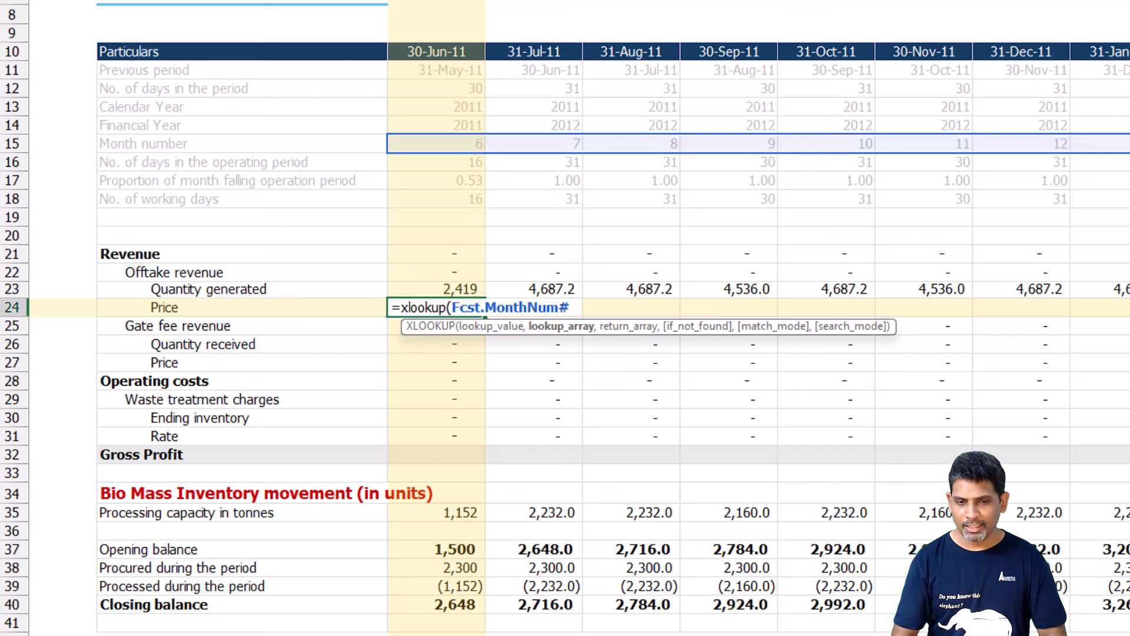
pyautogui.write('rice')
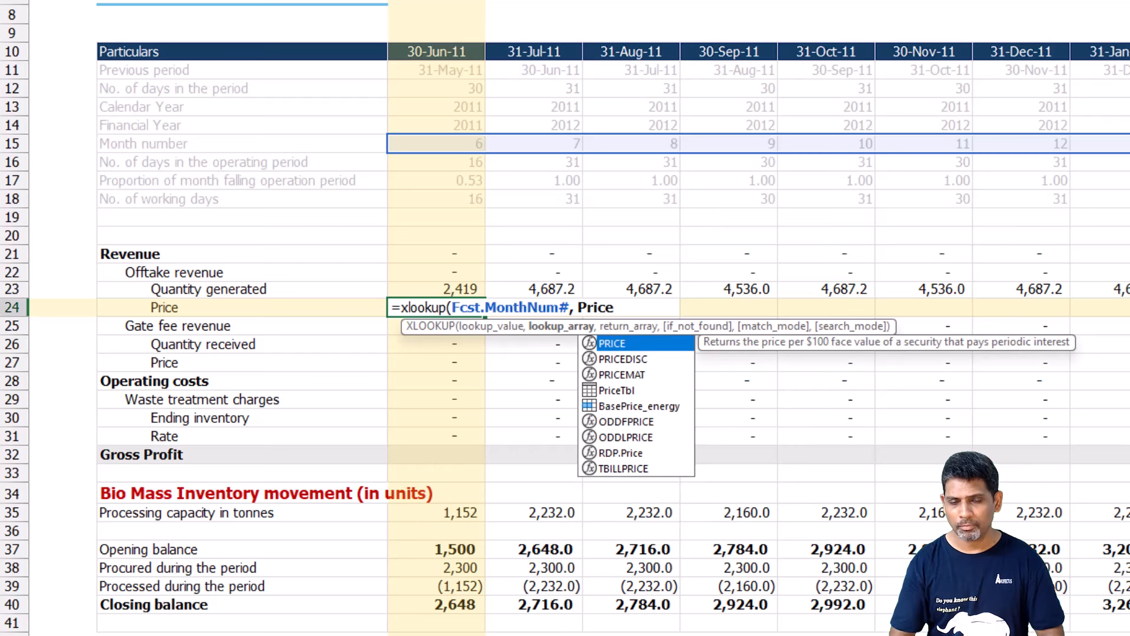
pyautogui.press('Down')
pyautogui.press('Down')
pyautogui.press('Down')
pyautogui.press('Tab')
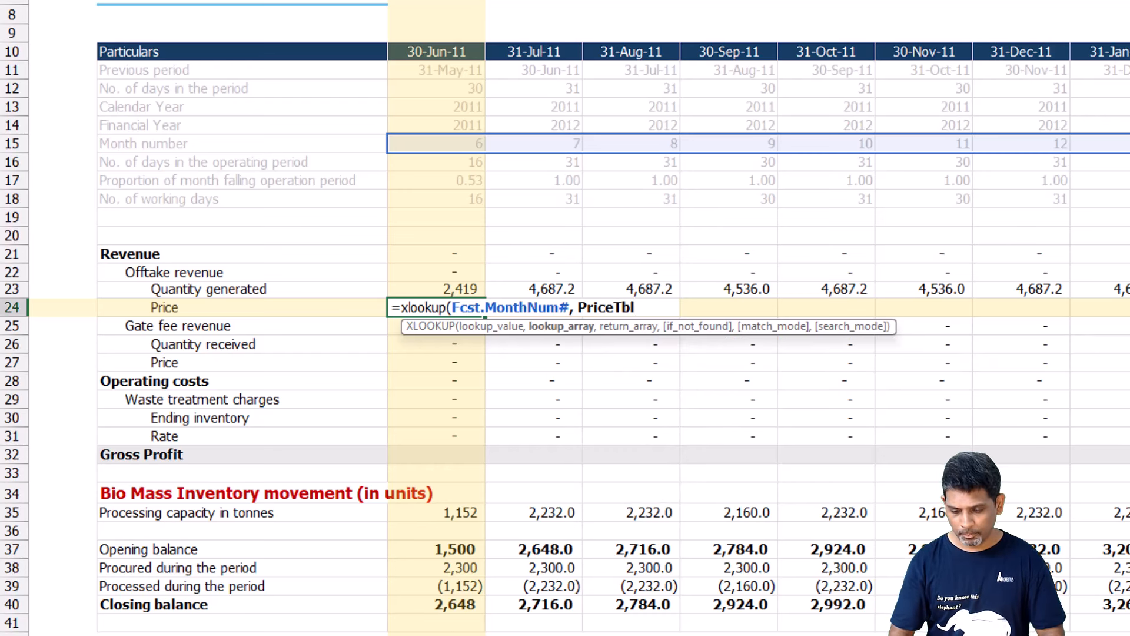
pyautogui.write('[M')
pyautogui.press('Tab')
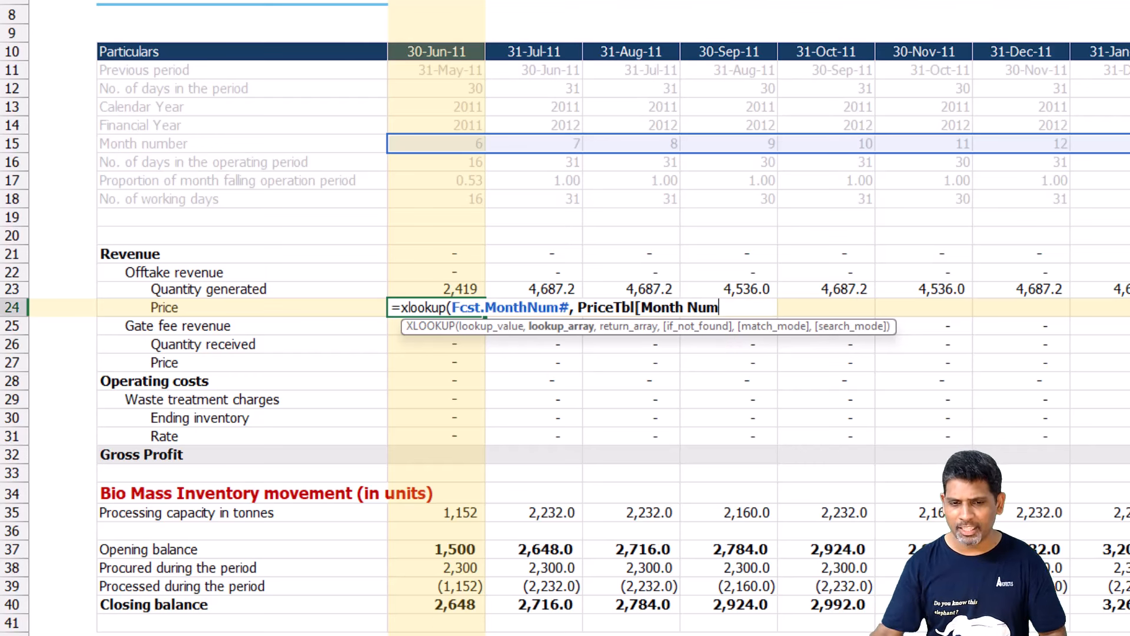
pyautogui.click(571, 326)
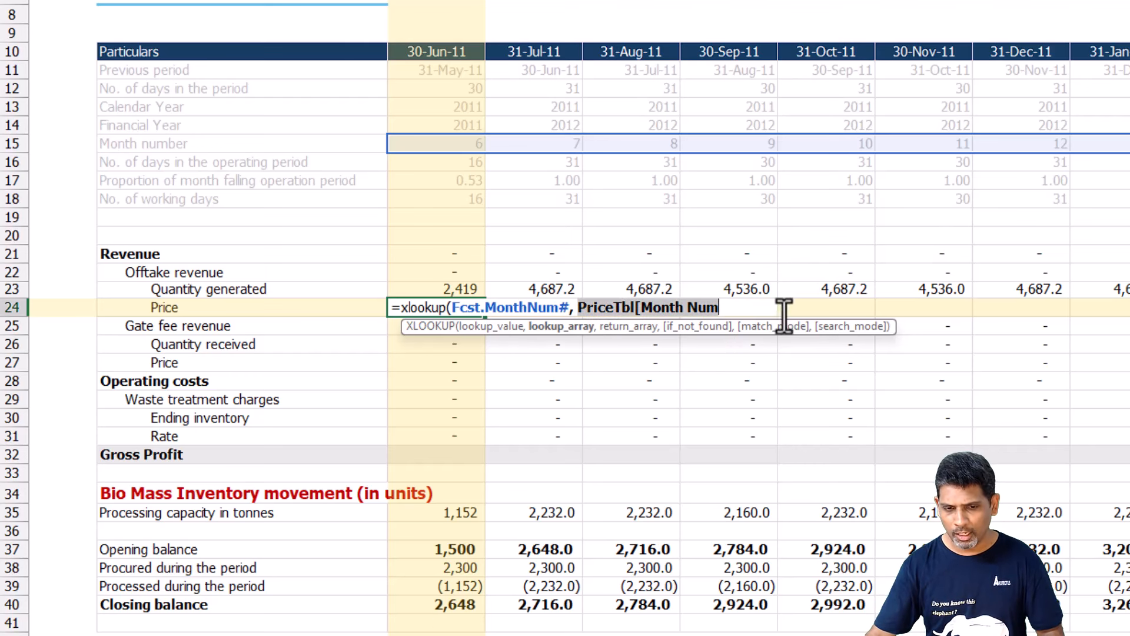
pyautogui.press('BackSpace')
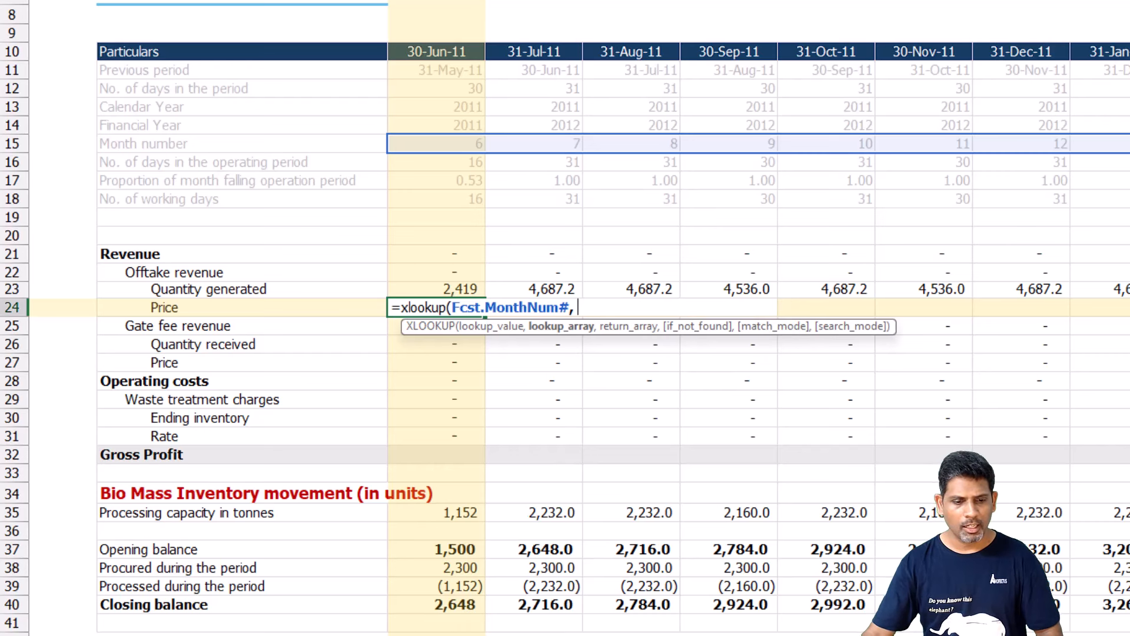
# Complete the XLOOKUP with PriceTbl[Month Num] as lookup array and PriceTbl[Tariff] as return array.
pyautogui.hotkey('ctrl', 'pageup')
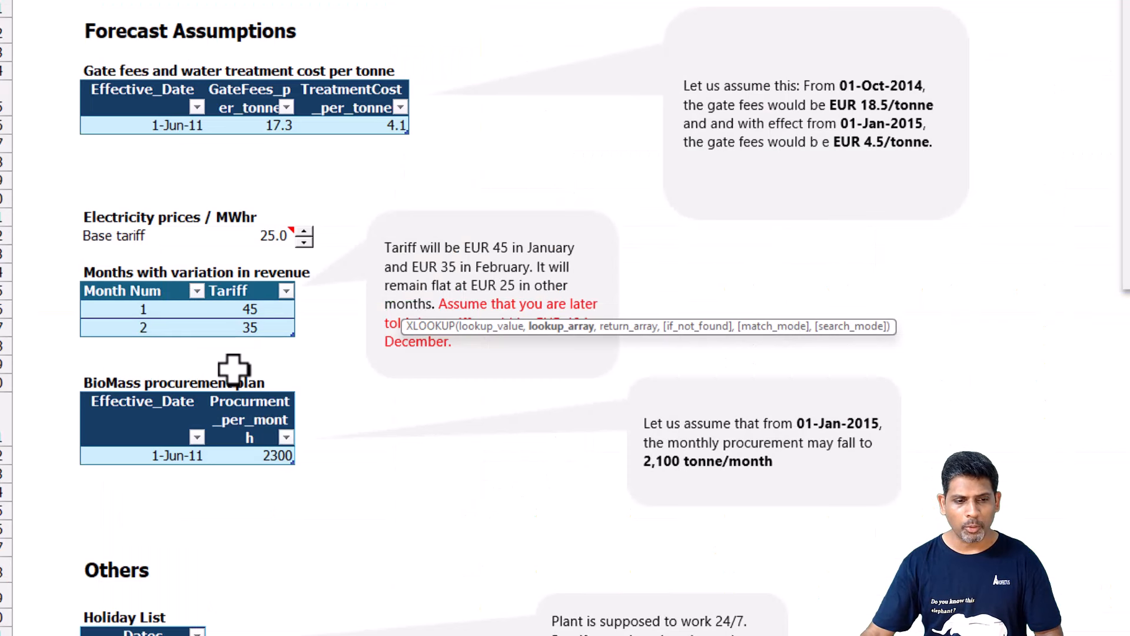
pyautogui.click(143, 284)
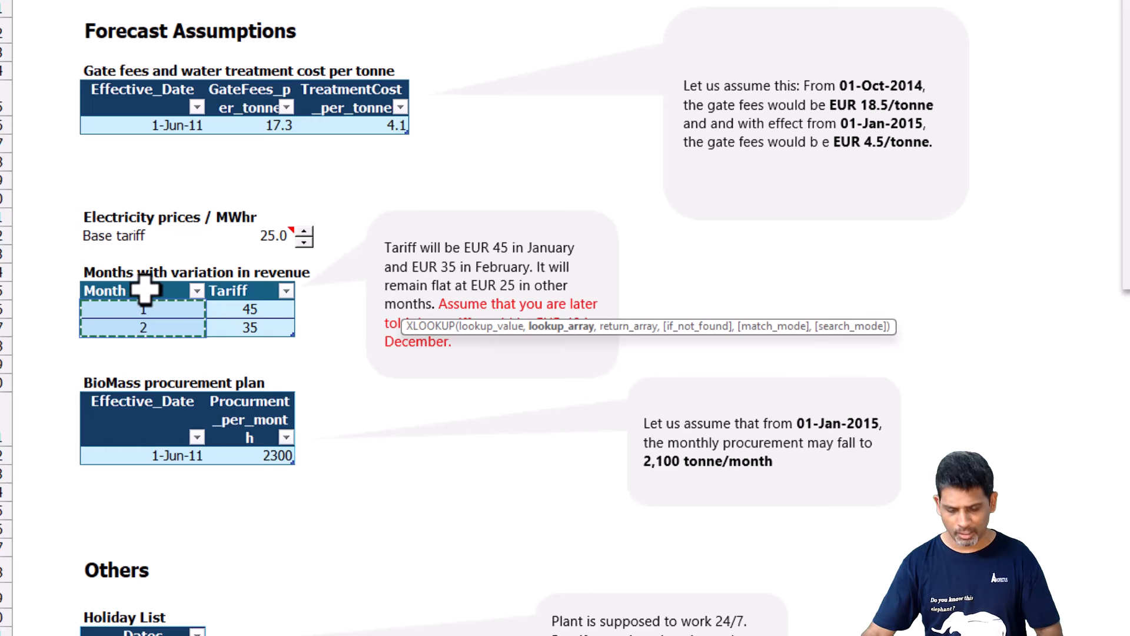
pyautogui.write(',')
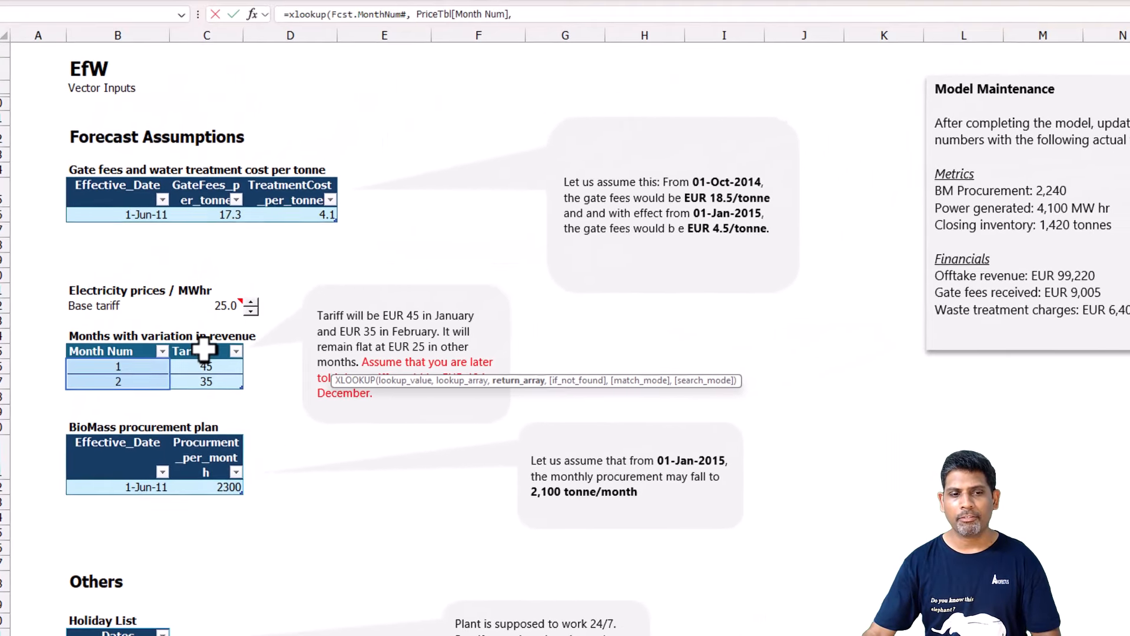
pyautogui.click(205, 339)
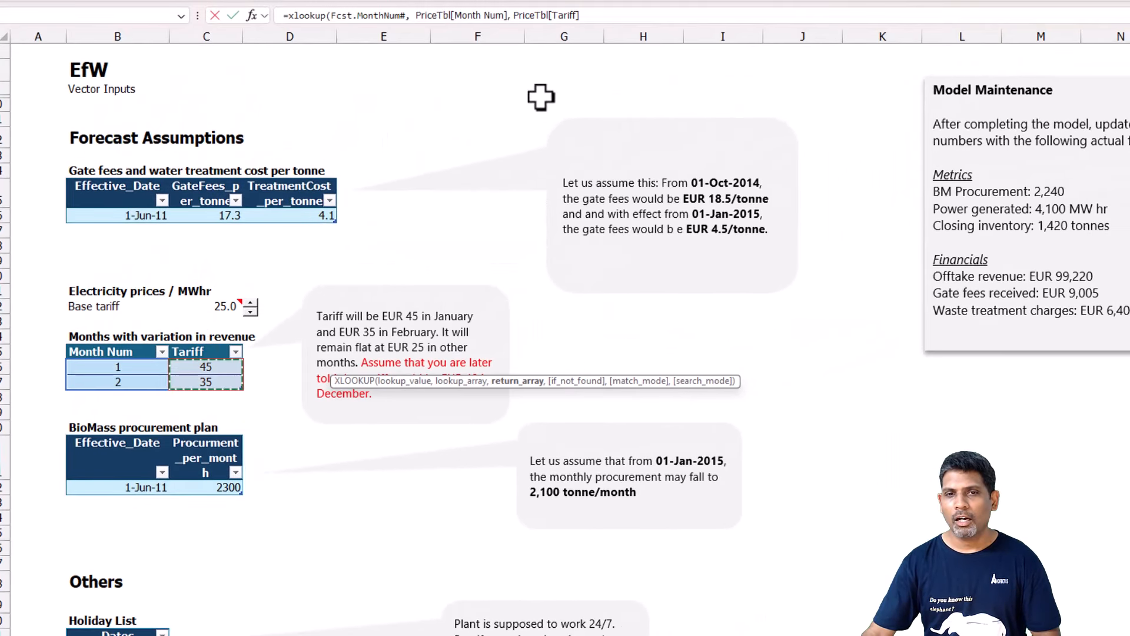
pyautogui.click(591, 18)
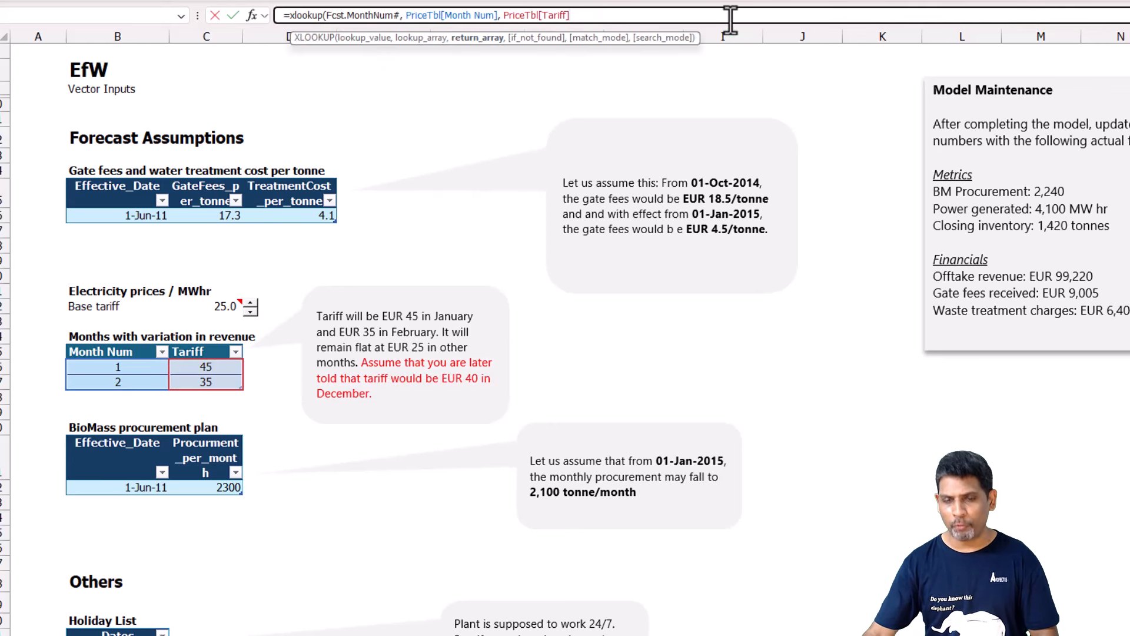
pyautogui.write(')')
pyautogui.press('Return')
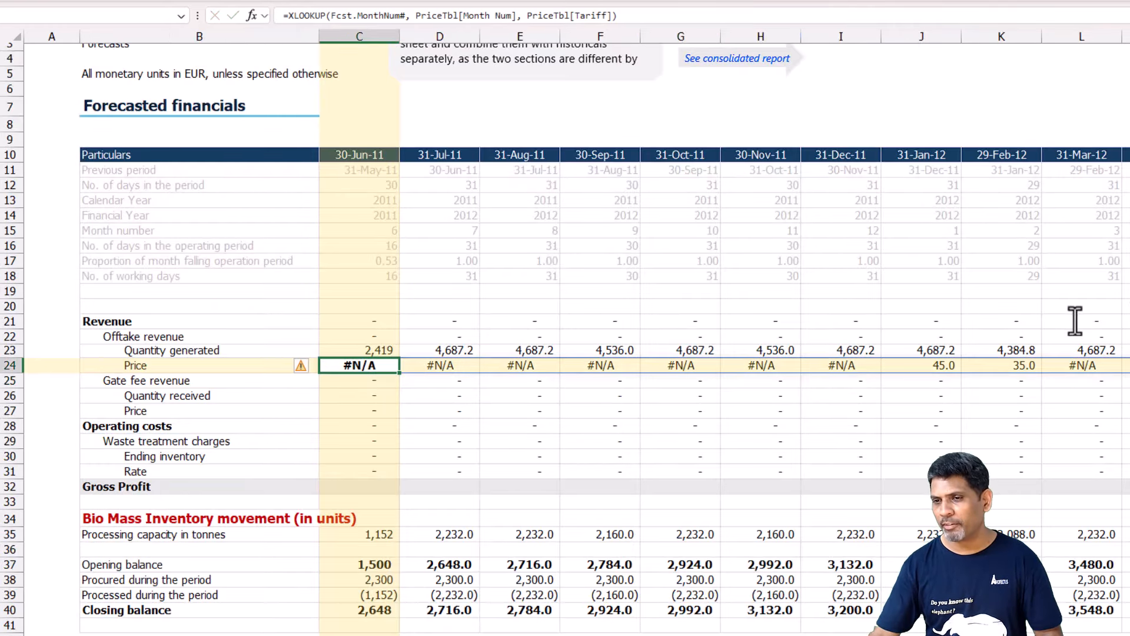
# Add +BasePrice_energy as the if-not-found argument of C24's XLOOKUP and remove the cell's bold formatting.
pyautogui.press('F2')
pyautogui.press('Left')
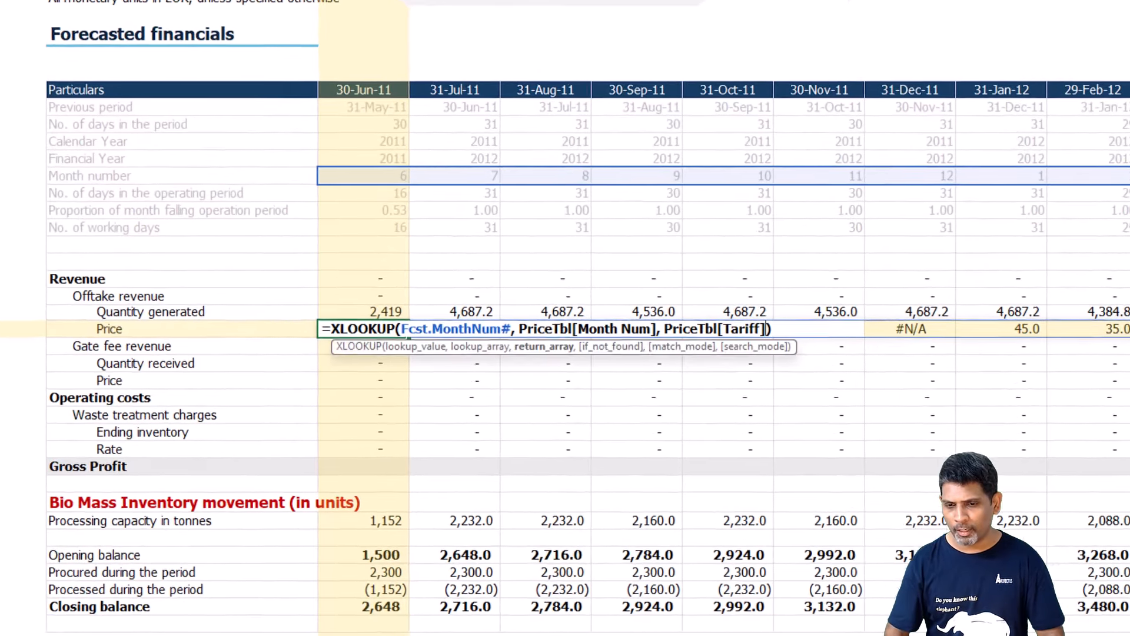
pyautogui.write(',')
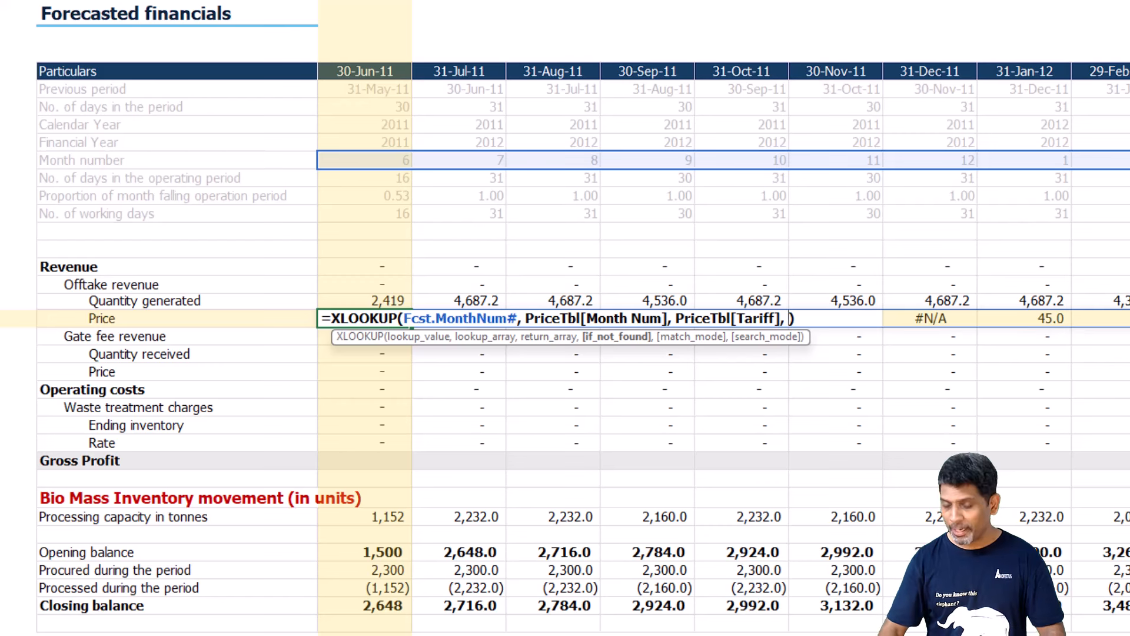
pyautogui.write(' +')
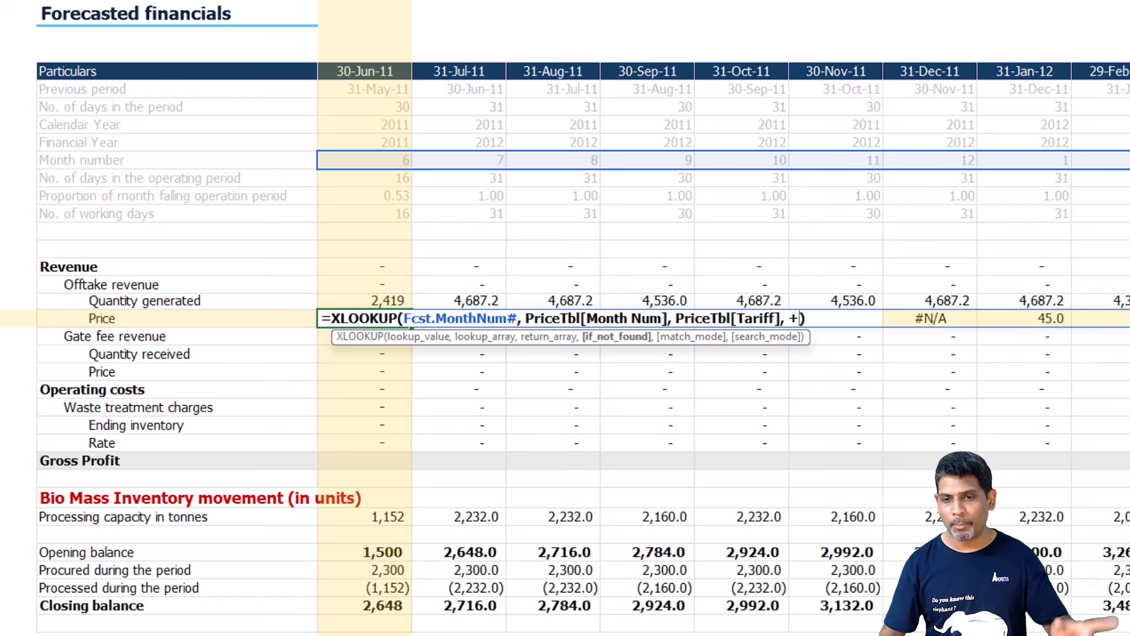
pyautogui.write('Base')
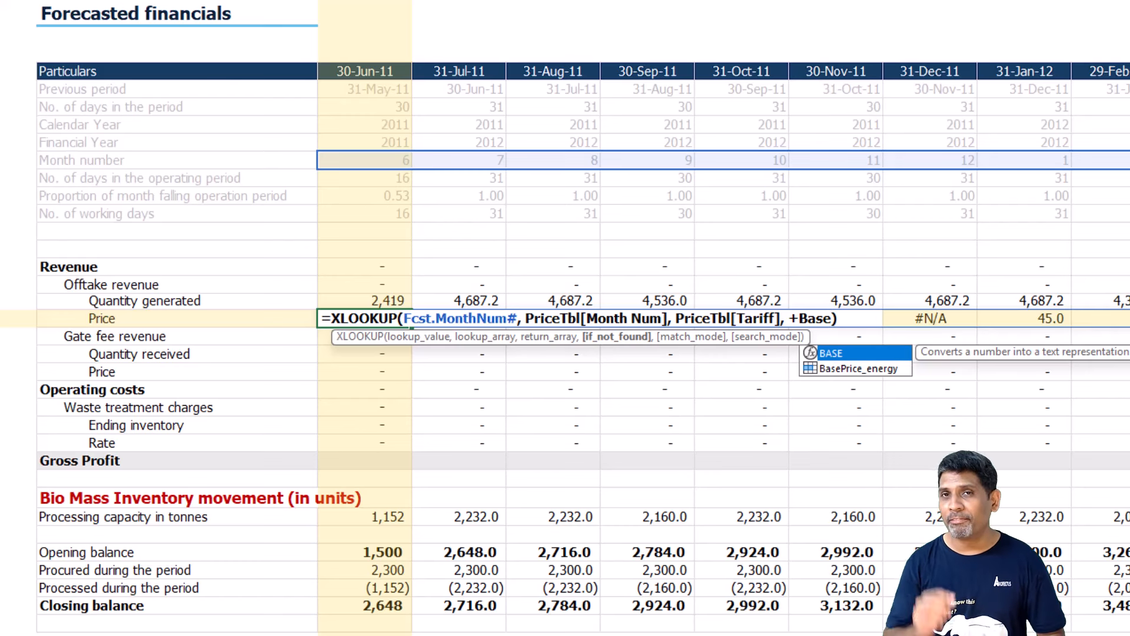
pyautogui.press('Down')
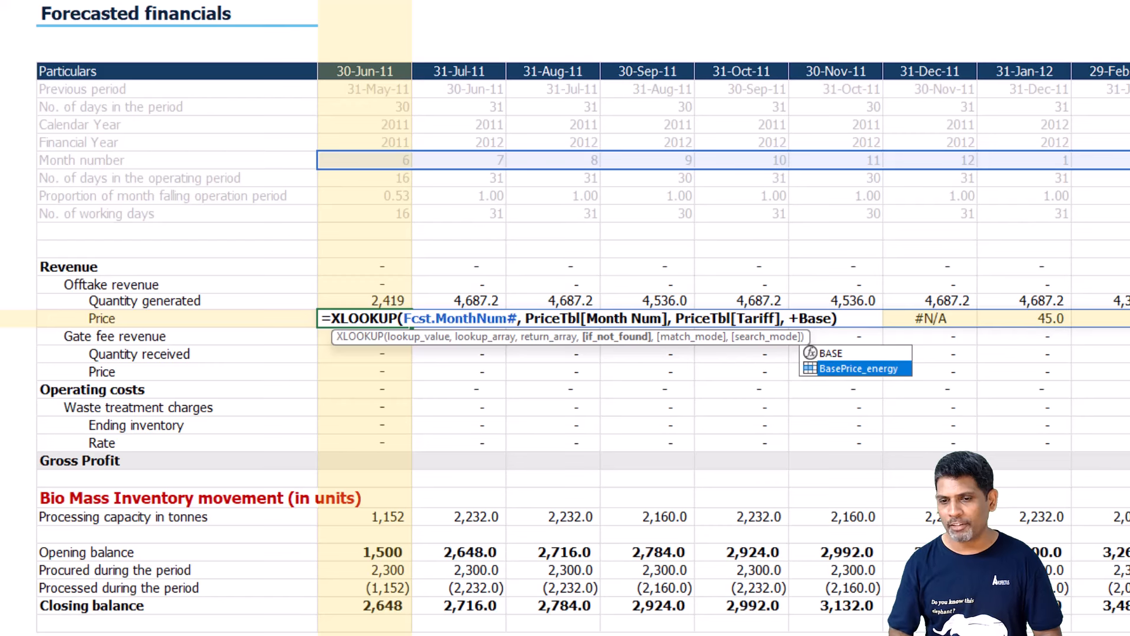
pyautogui.press('Tab')
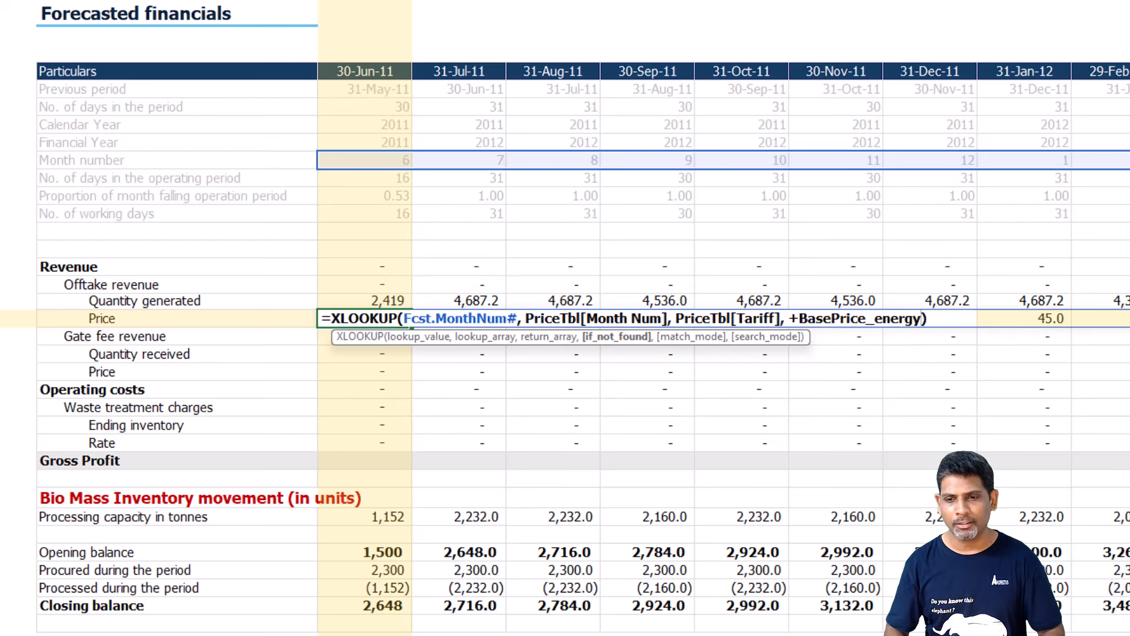
pyautogui.press('Return')
pyautogui.press('Up')
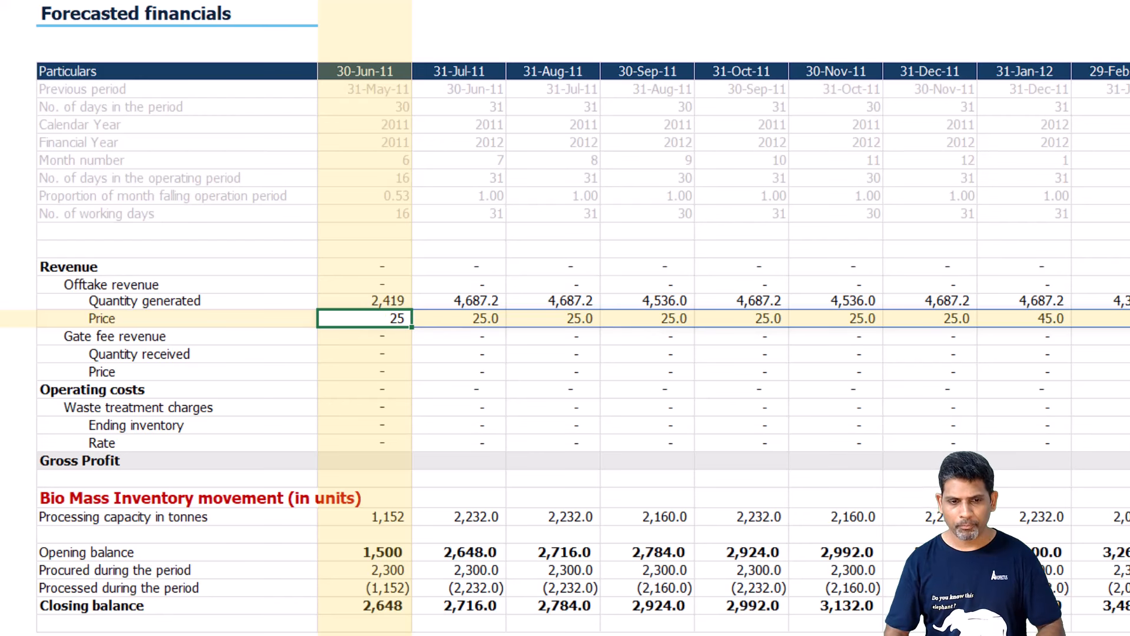
# Replace the placeholder in C22, Offtake revenue, with quantity generated times price, =C23#*C24#, and remove the cell's bold formatting.
pyautogui.press('Up')
pyautogui.press('Up')
pyautogui.press('F2')
pyautogui.hotkey('shift', 'Home')
pyautogui.write('=')
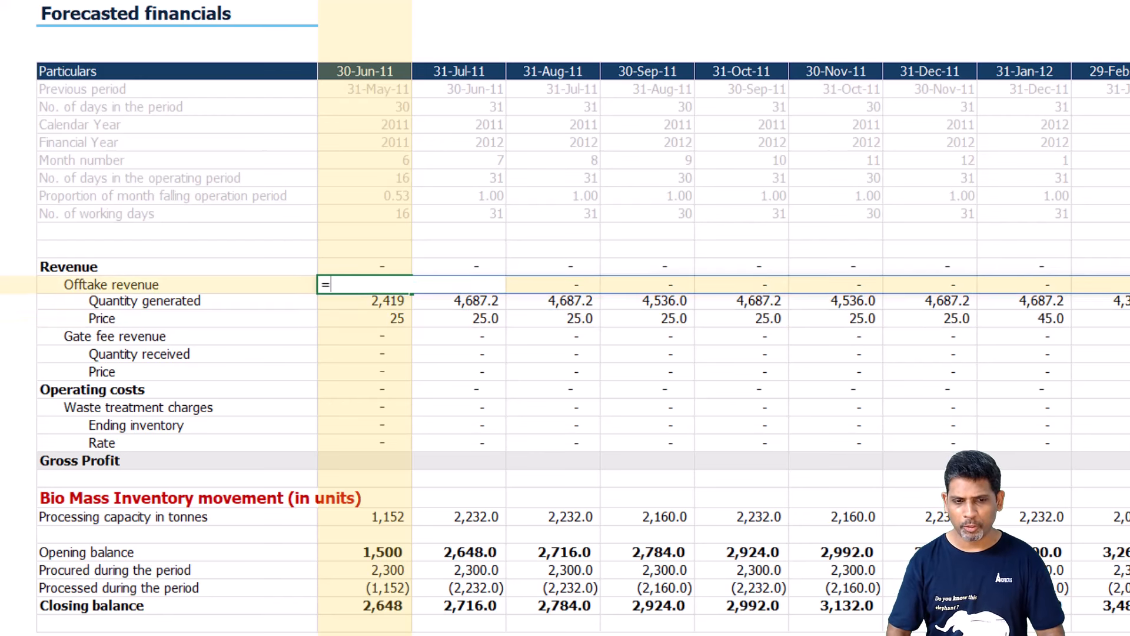
pyautogui.press('Down')
pyautogui.write('#')
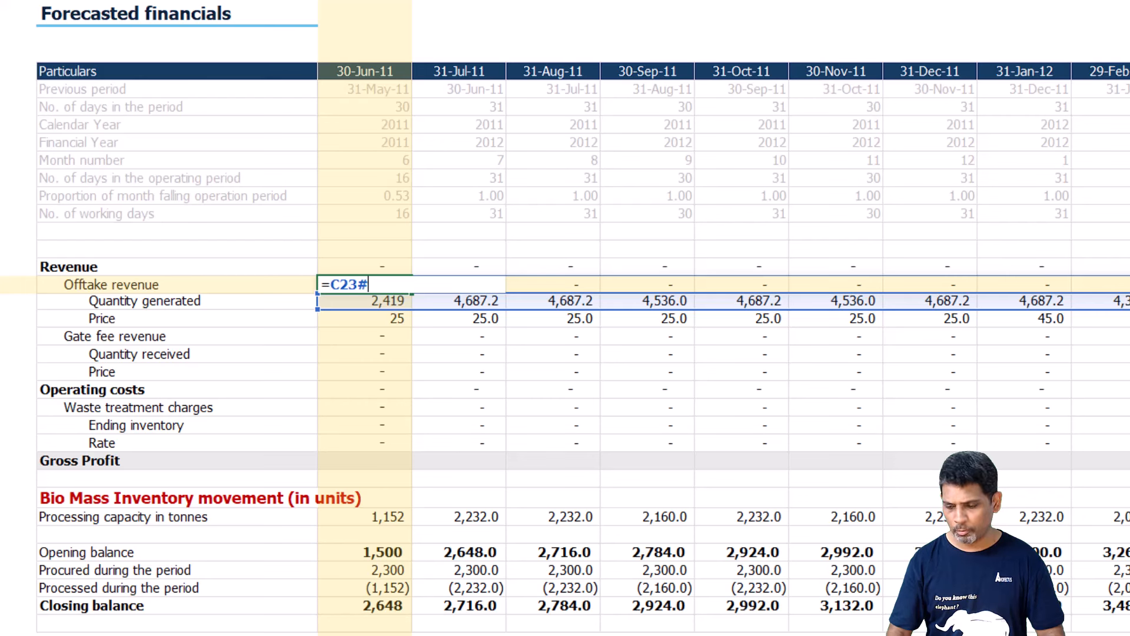
pyautogui.write('*')
pyautogui.press('Down')
pyautogui.press('Down')
pyautogui.write('#')
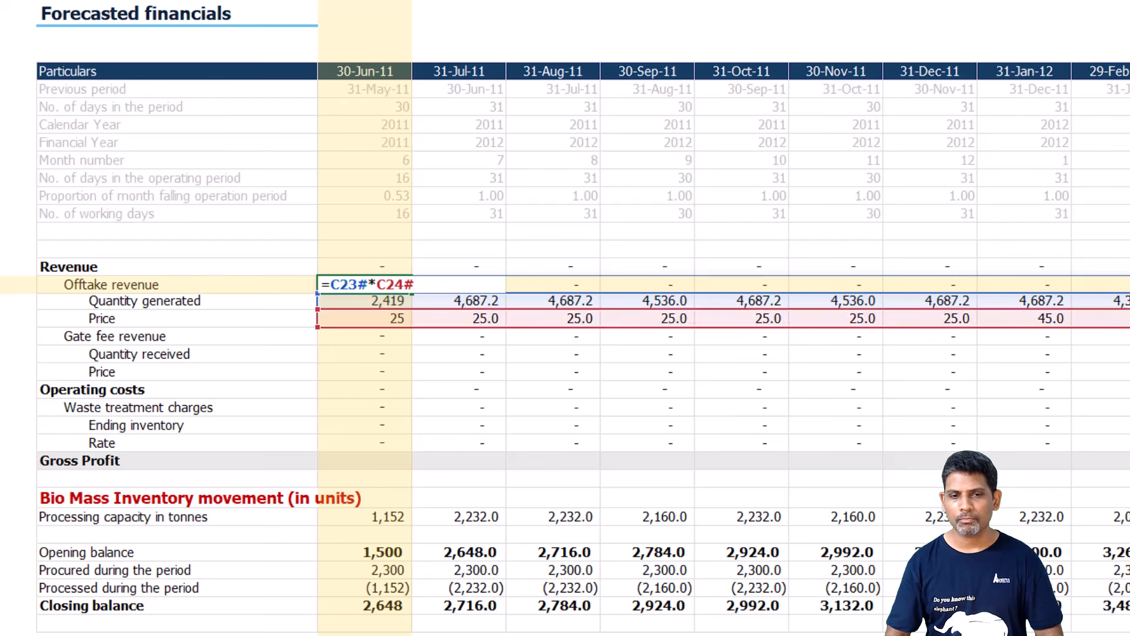
pyautogui.hotkey('ctrl', 'Return')
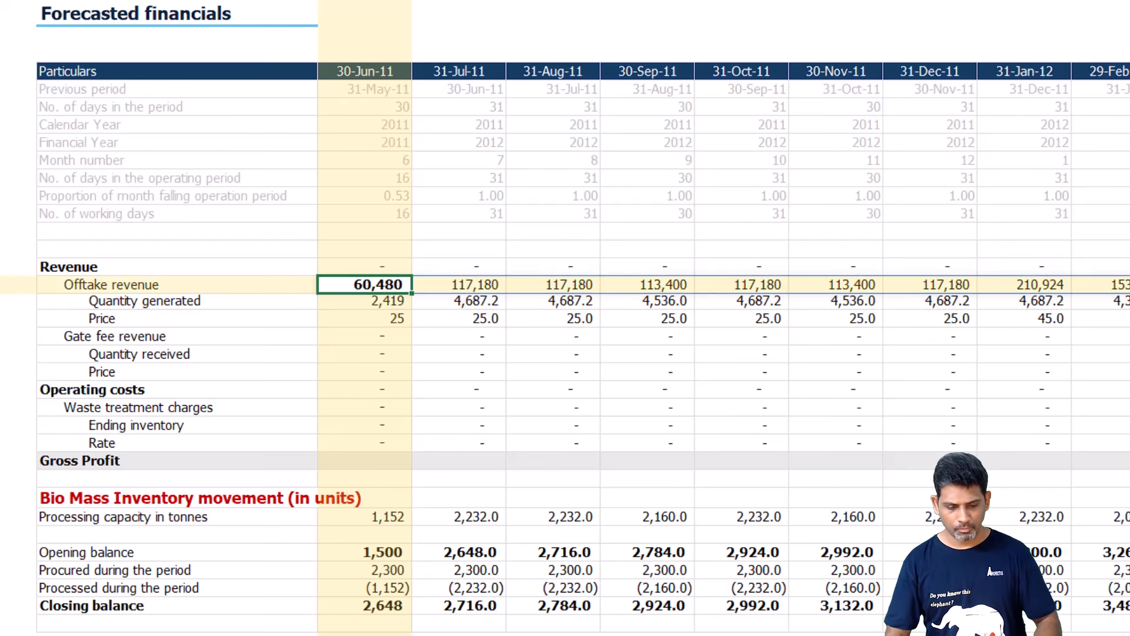
# Start an XLOOKUP formula in C27, the gate fee revenue Price cell, with the spilled range Fcst.Prds# as lookup value.
pyautogui.press('Down')
pyautogui.press('Down')
pyautogui.press('Down')
pyautogui.press('Down')
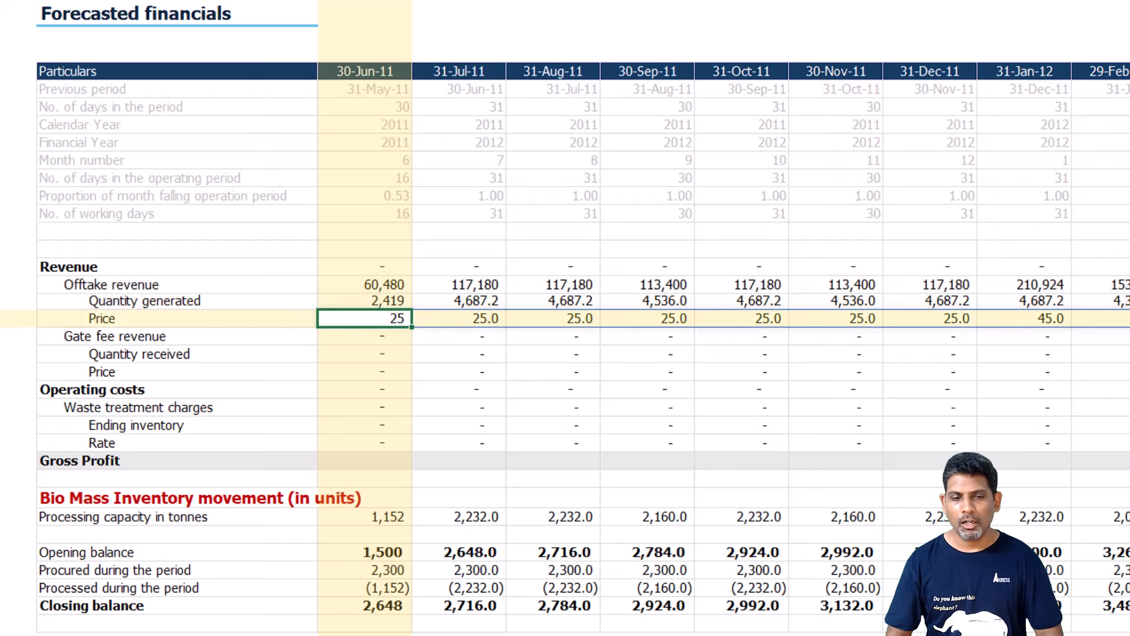
pyautogui.press('Down')
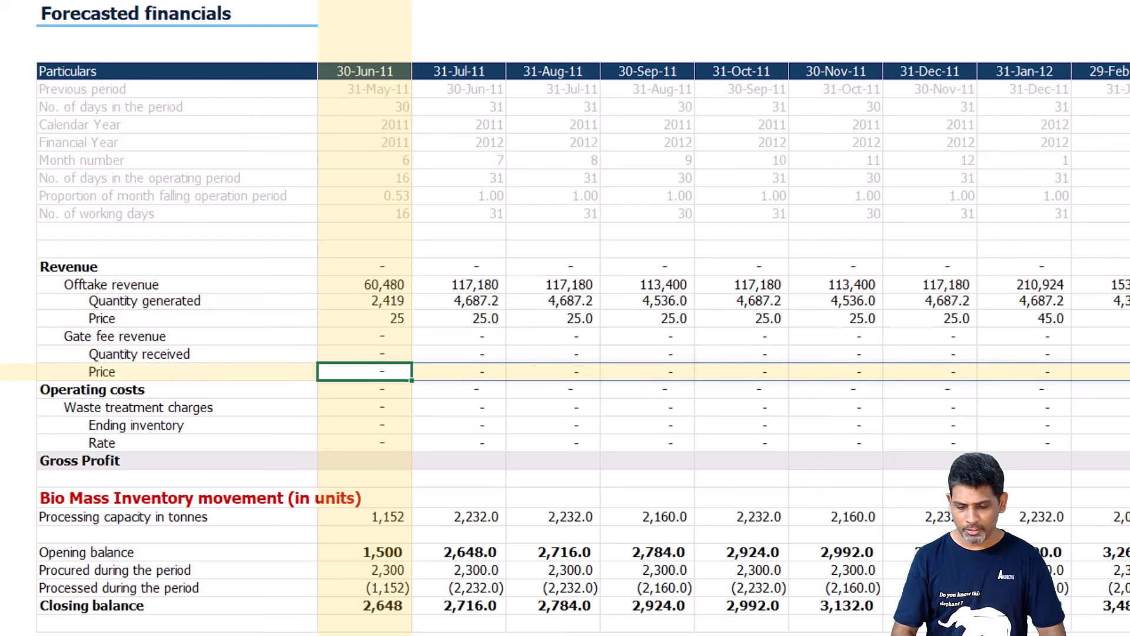
pyautogui.write('=xl')
pyautogui.write('o')
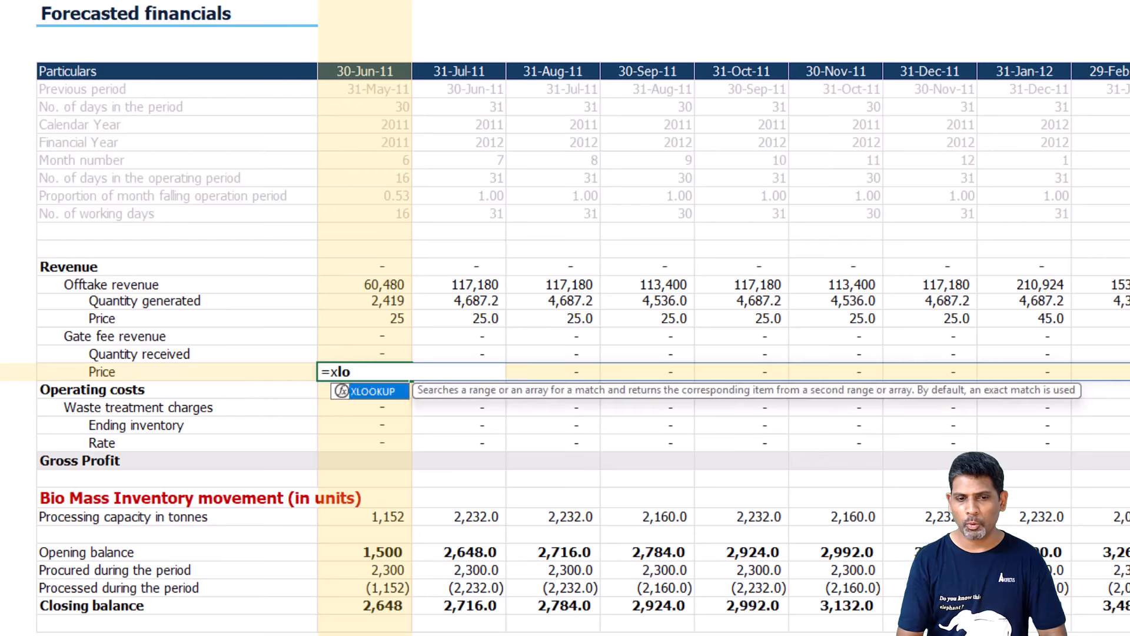
pyautogui.press('Tab')
pyautogui.write('fcs')
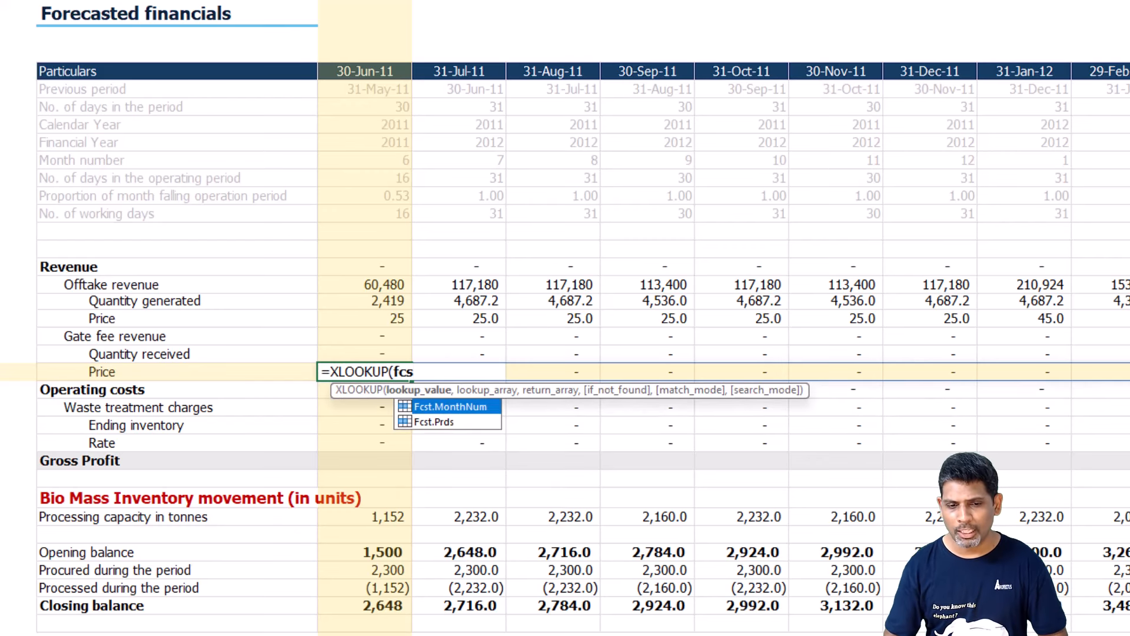
pyautogui.press('Tab')
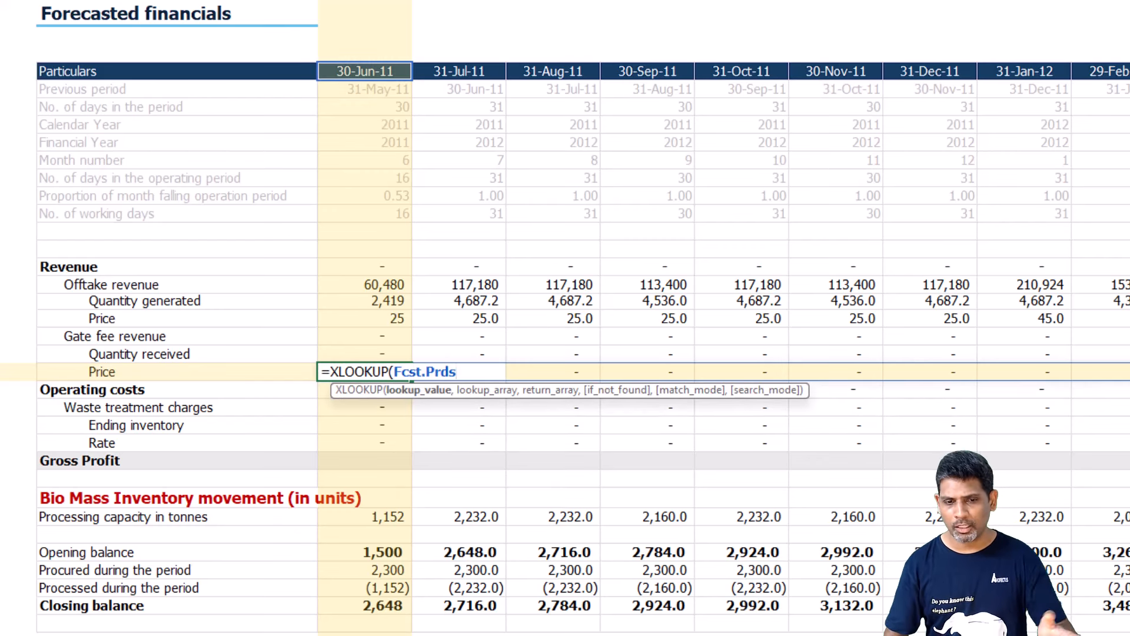
pyautogui.write('#')
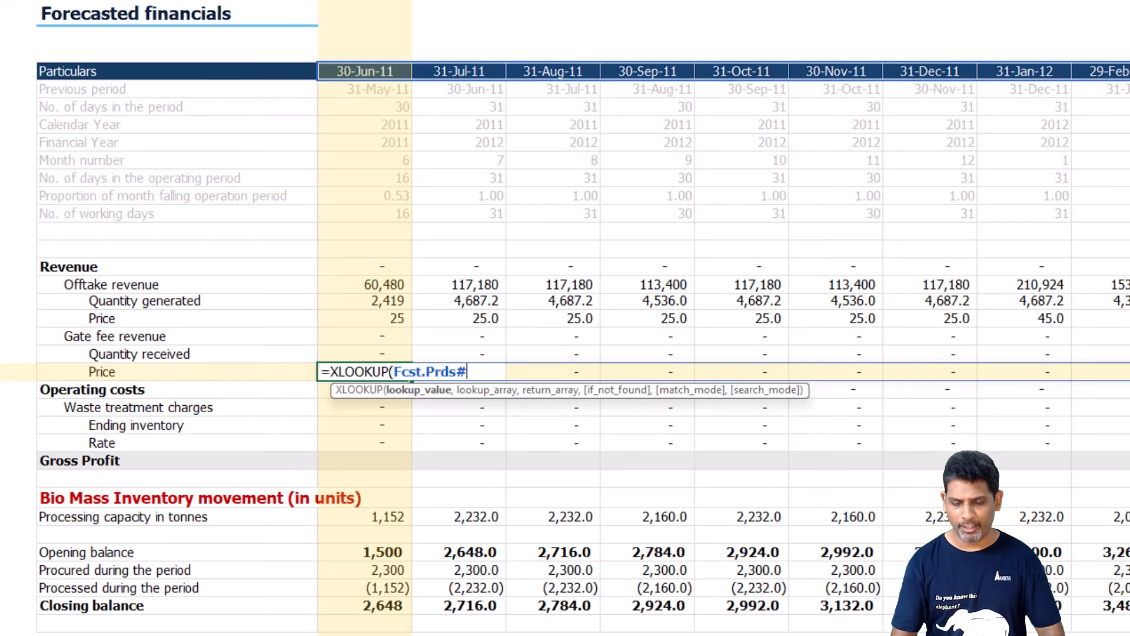
pyautogui.write(', ')
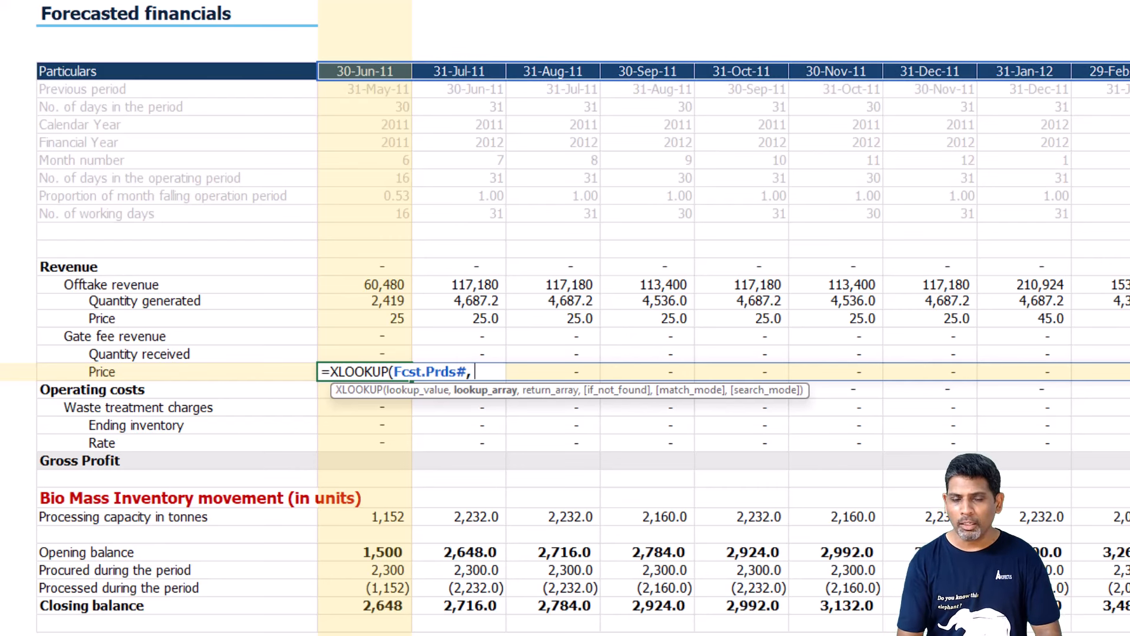
pyautogui.write('O')
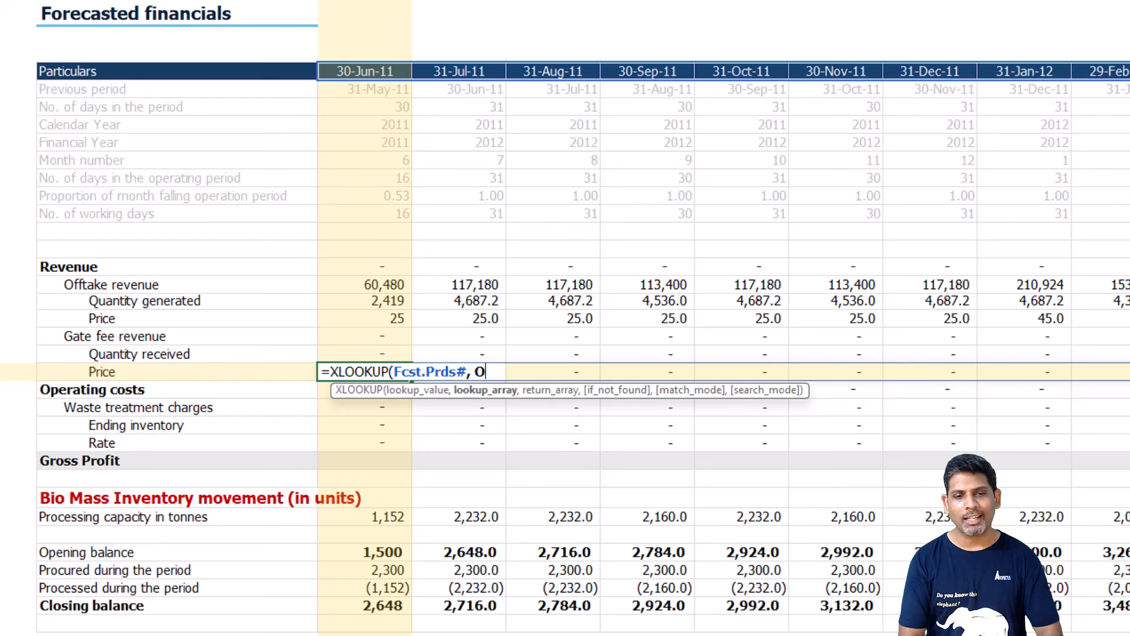
pyautogui.write('ther')
# Add OtherRtsTbl[Effective_Date] as the lookup array of the gate fee Price XLOOKUP.
pyautogui.press('Tab')
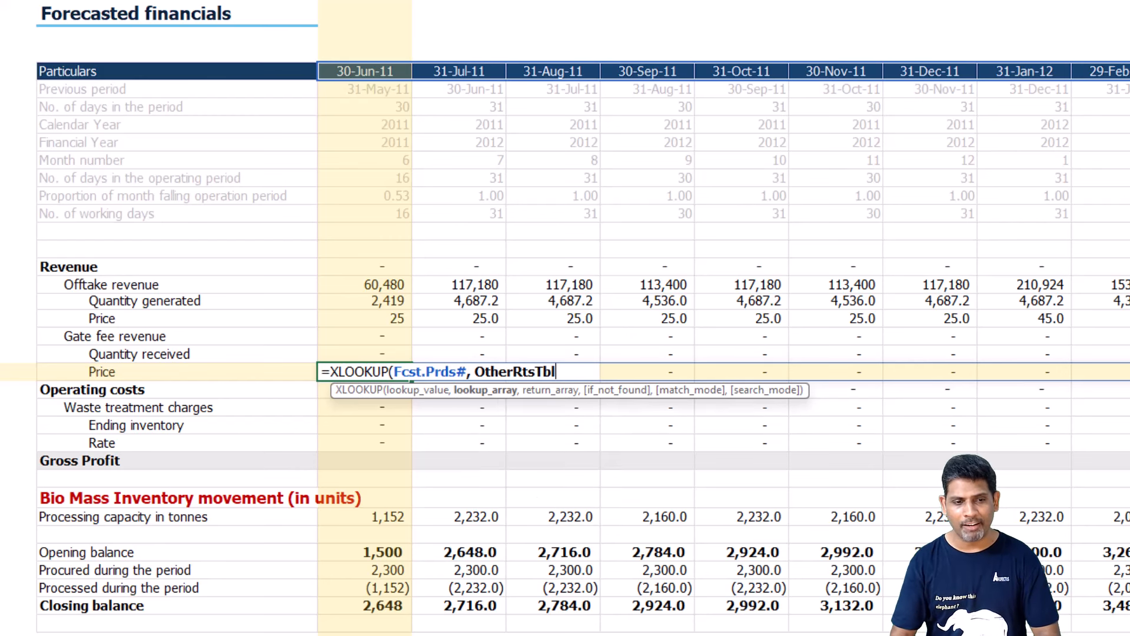
pyautogui.write('[')
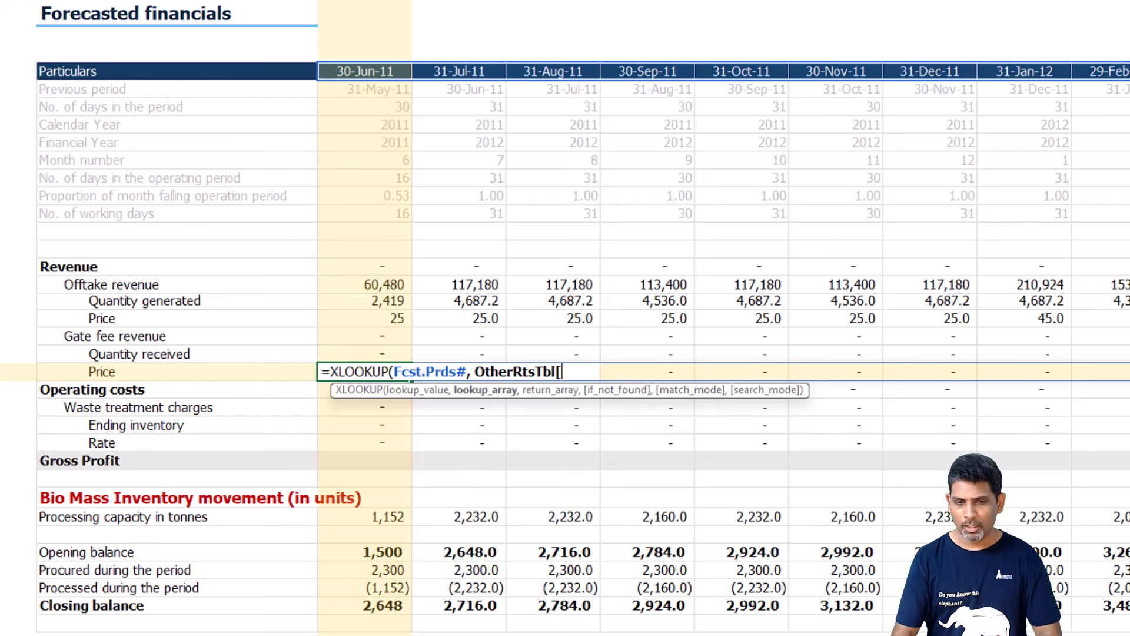
pyautogui.press('Down')
pyautogui.press('Tab')
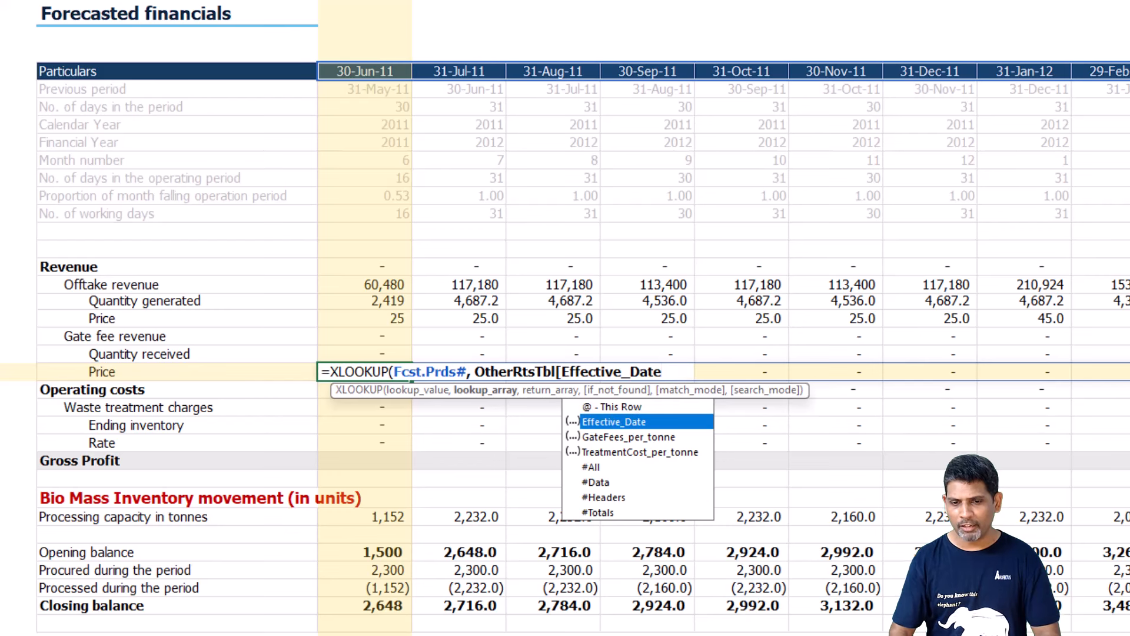
pyautogui.write('],')
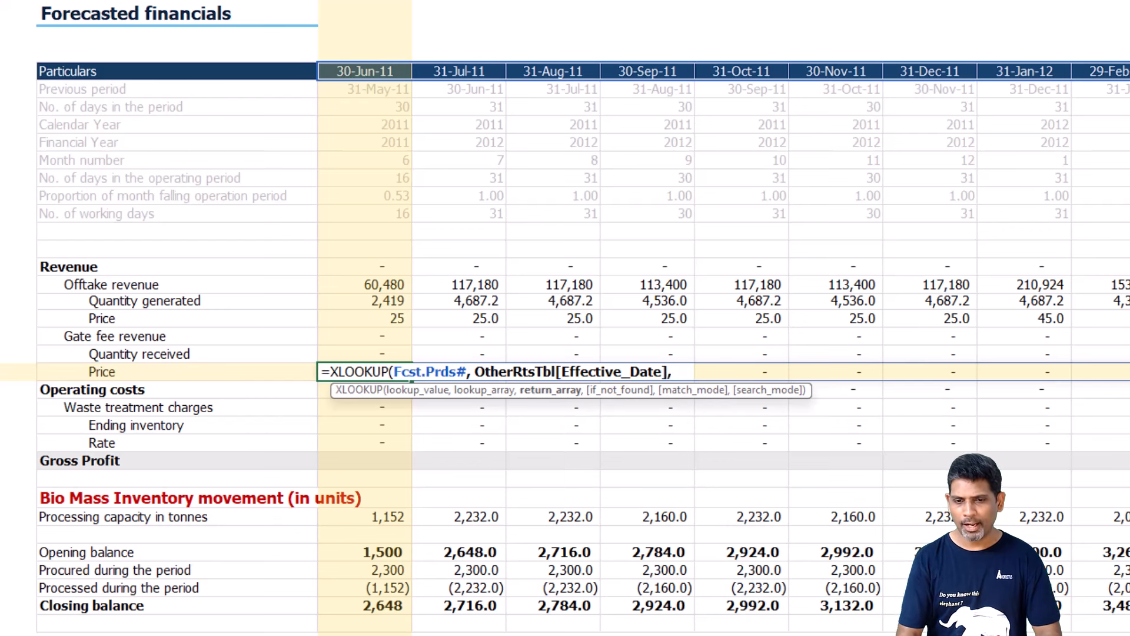
pyautogui.write(' oth')
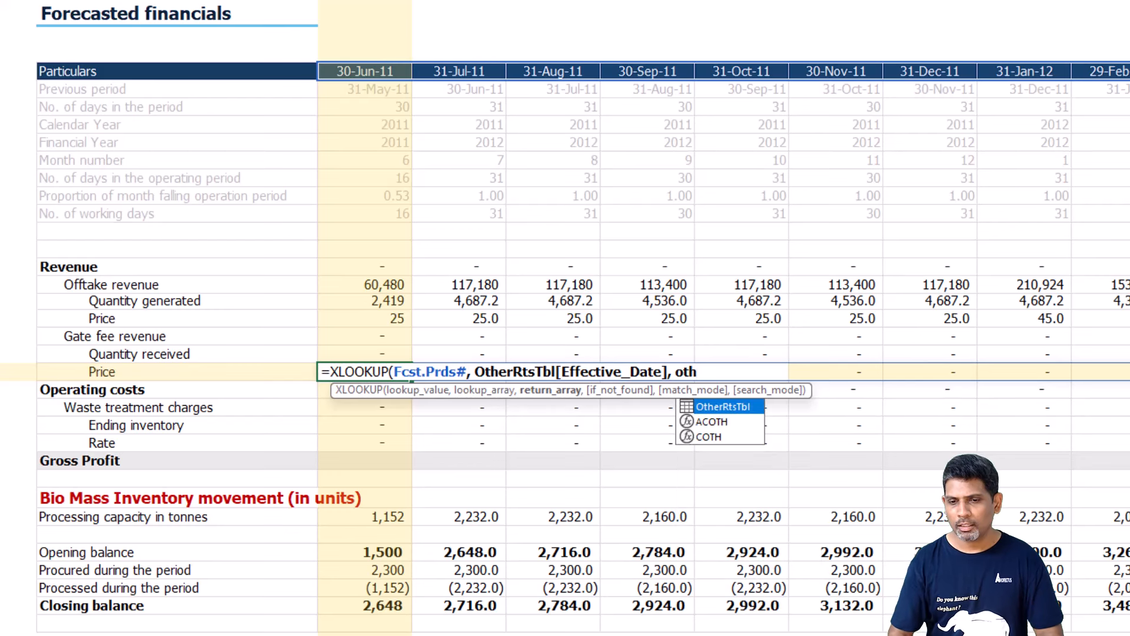
# Add OtherRtsTbl[GateFees_per_tonne] as the return array of C27's XLOOKUP.
pyautogui.press('Tab')
pyautogui.write('[')
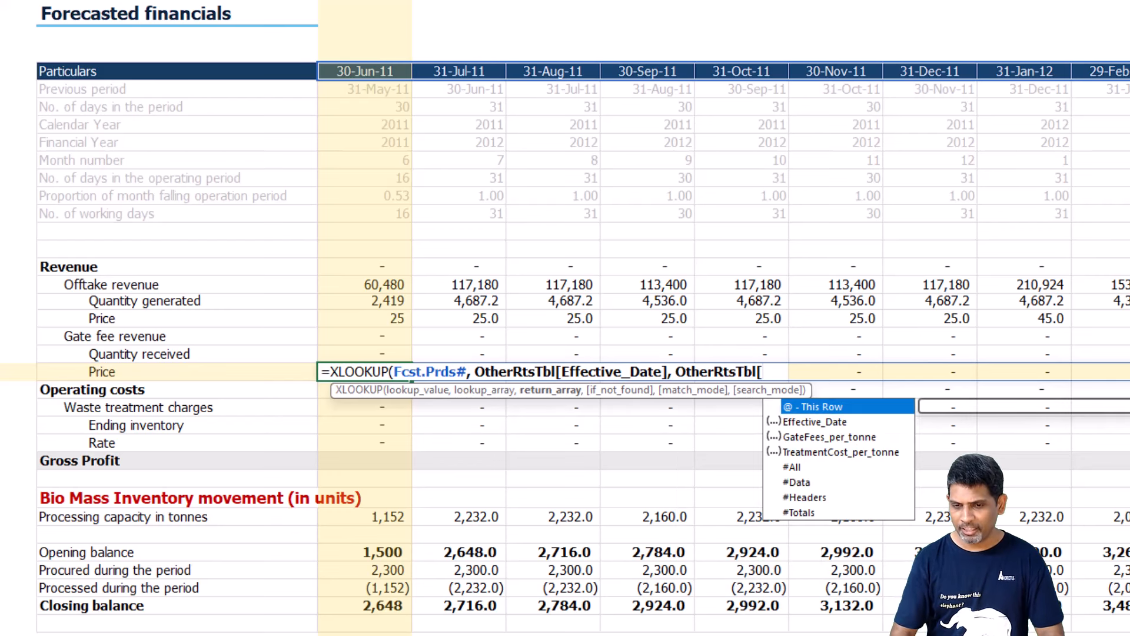
pyautogui.press('Down')
pyautogui.press('Down')
pyautogui.press('Tab')
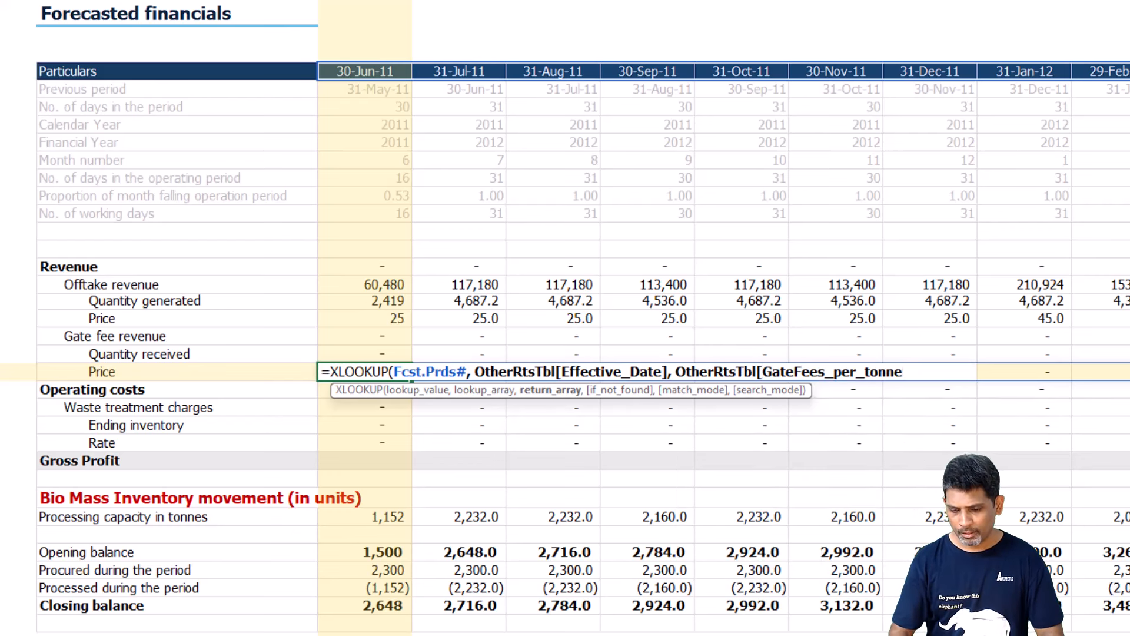
pyautogui.write('],0,')
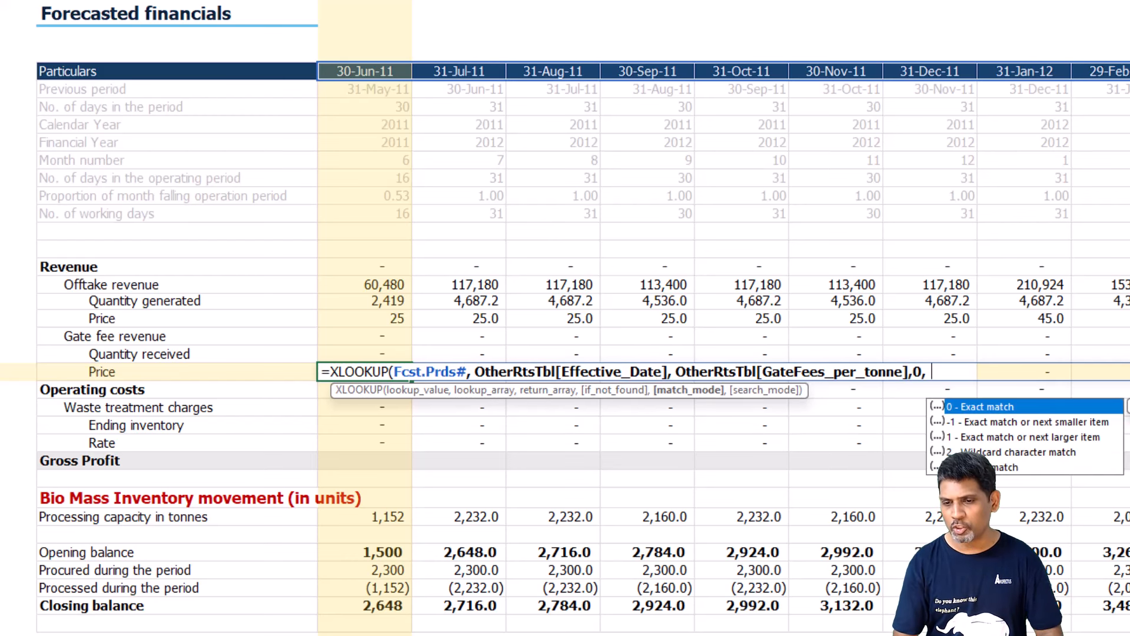
pyautogui.write('-1')
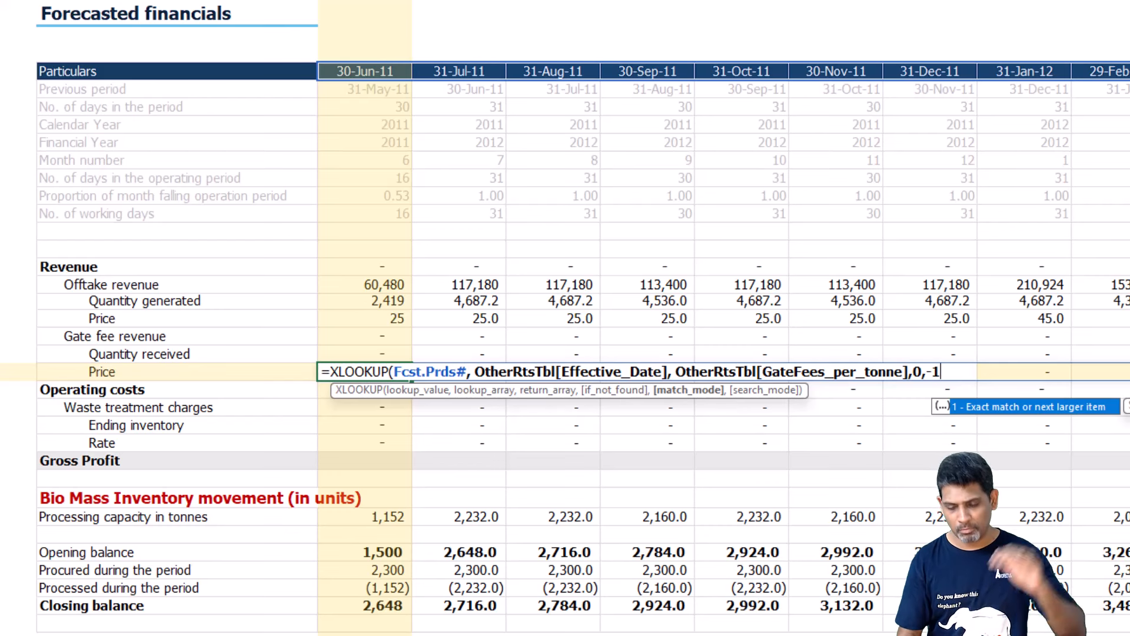
pyautogui.write(')')
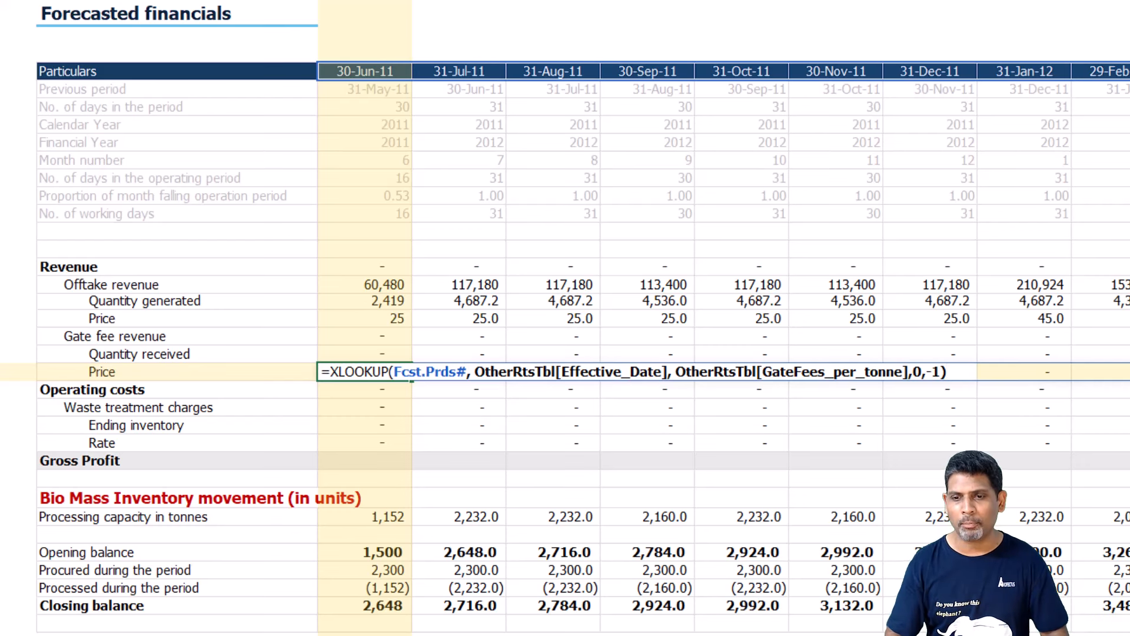
# Finish C27's XLOOKUP with 0 if not found and match mode -1, and remove the cell's bold formatting.
pyautogui.press('Return')
pyautogui.press('Up')
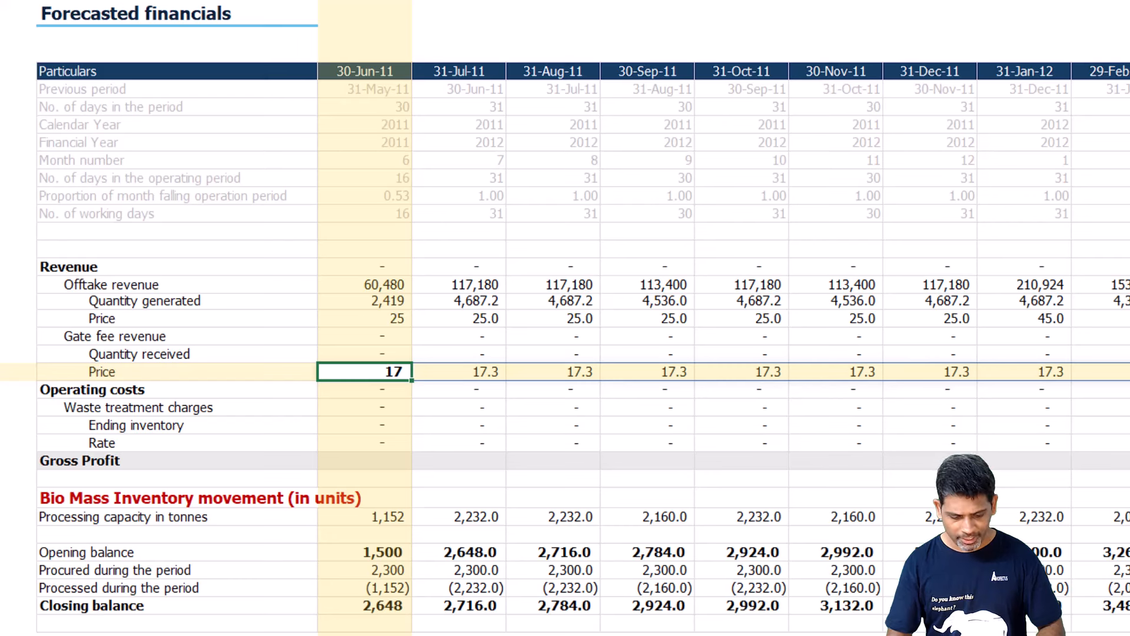
# Link C26, Quantity received, to the spilled Procured during the period row, BM_Procured.
pyautogui.press('Up')
pyautogui.write('=')
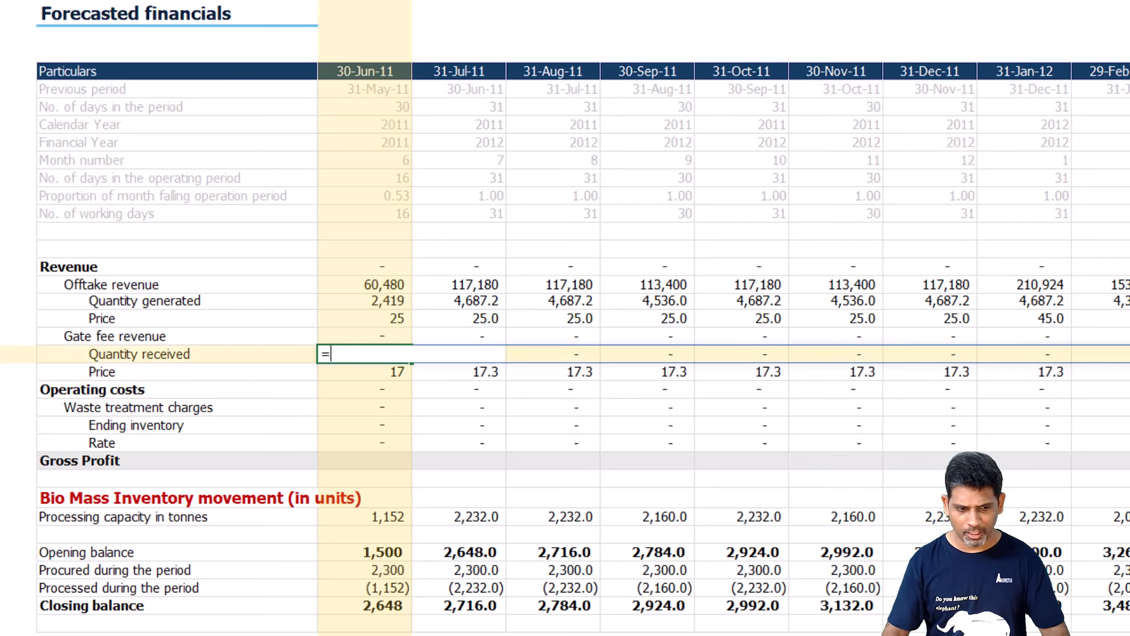
pyautogui.click(372, 569)
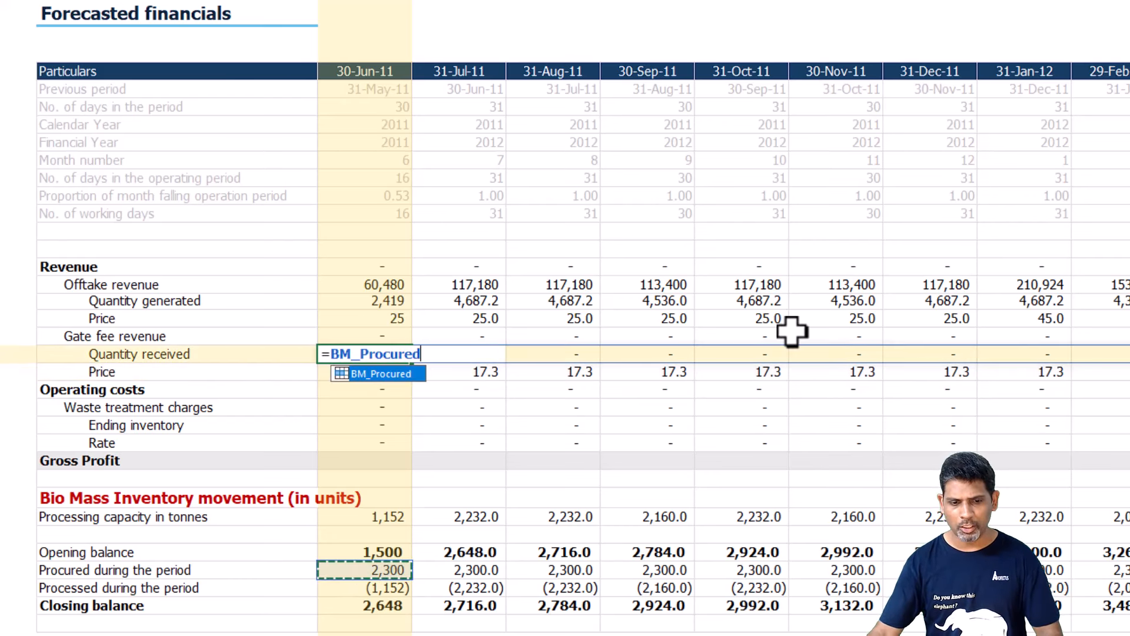
pyautogui.press('Return')
pyautogui.press('Up')
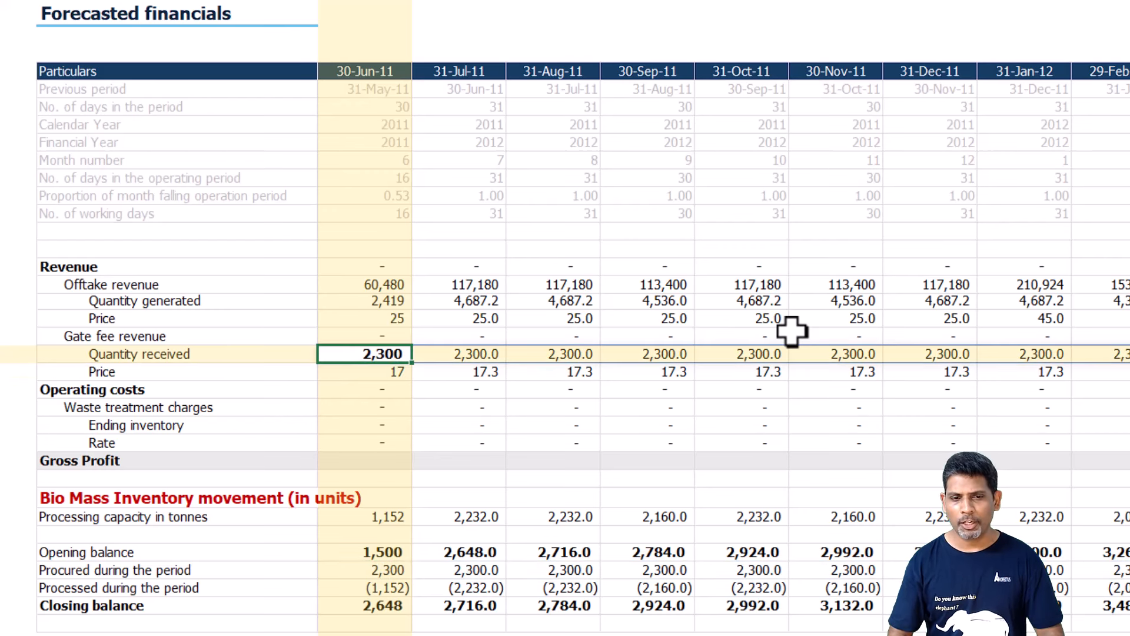
# Calculate Gate fee revenue in C25 as =C26# * C27#, and remove bold formatting from C25 and the Quantity received cell.
pyautogui.press('Up')
pyautogui.write('=')
pyautogui.press('Down')
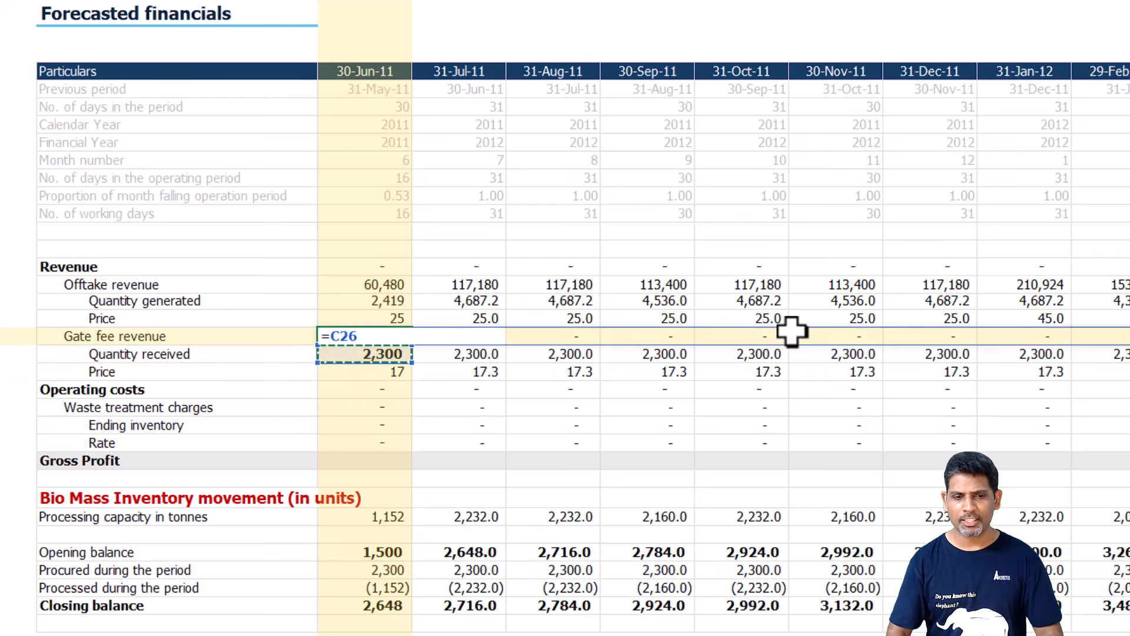
pyautogui.write('#')
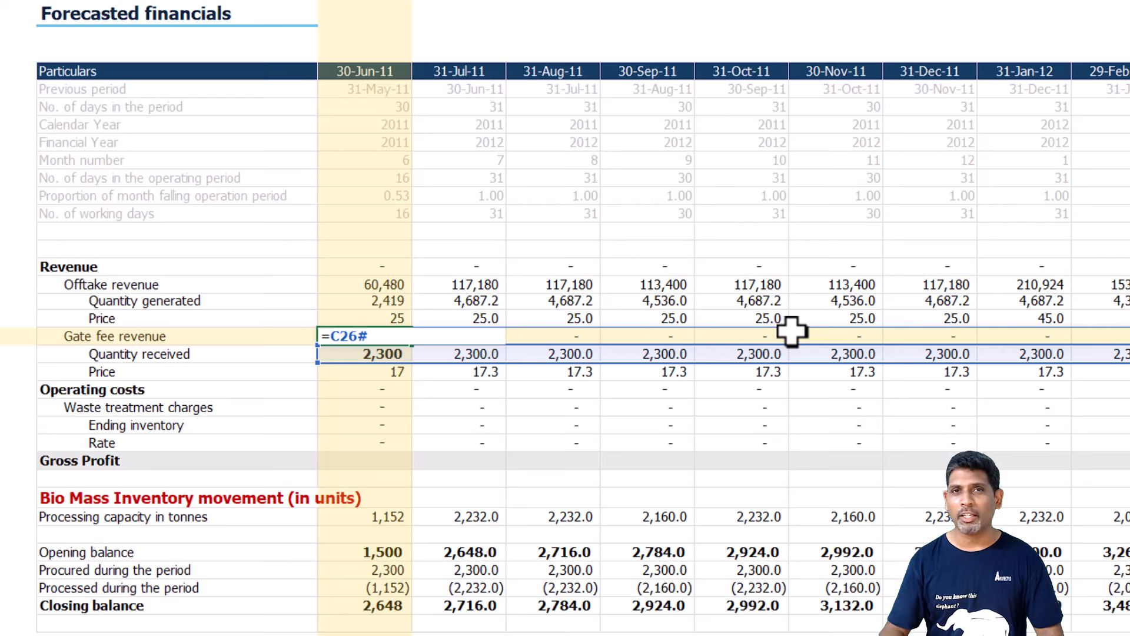
pyautogui.write(' *')
pyautogui.press('Down')
pyautogui.write('#')
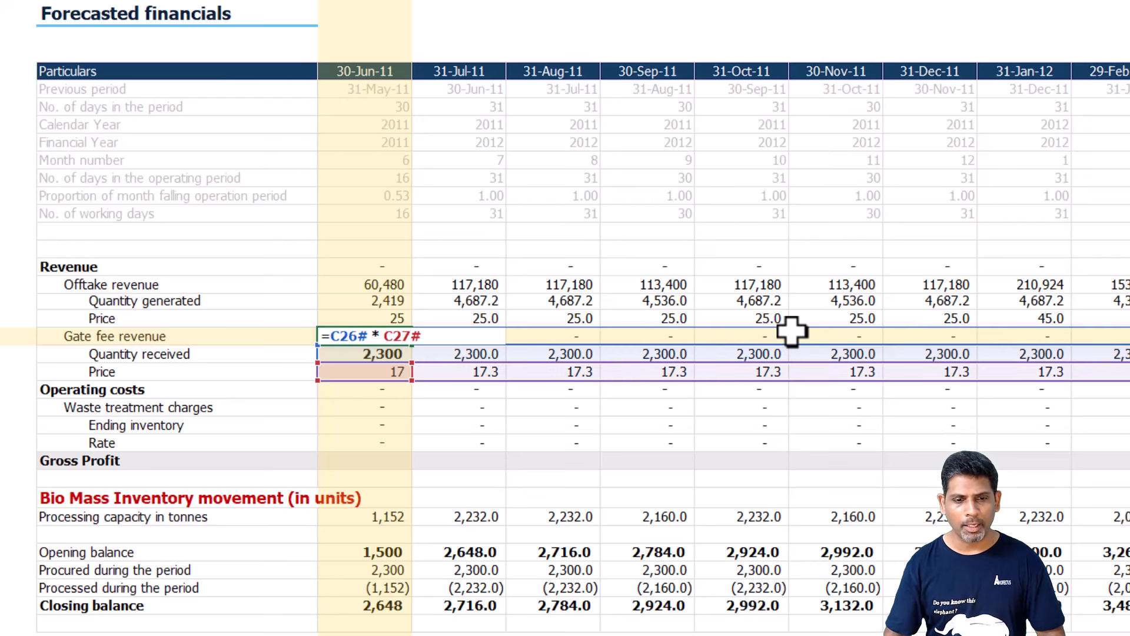
pyautogui.press('Return')
pyautogui.press('Up')
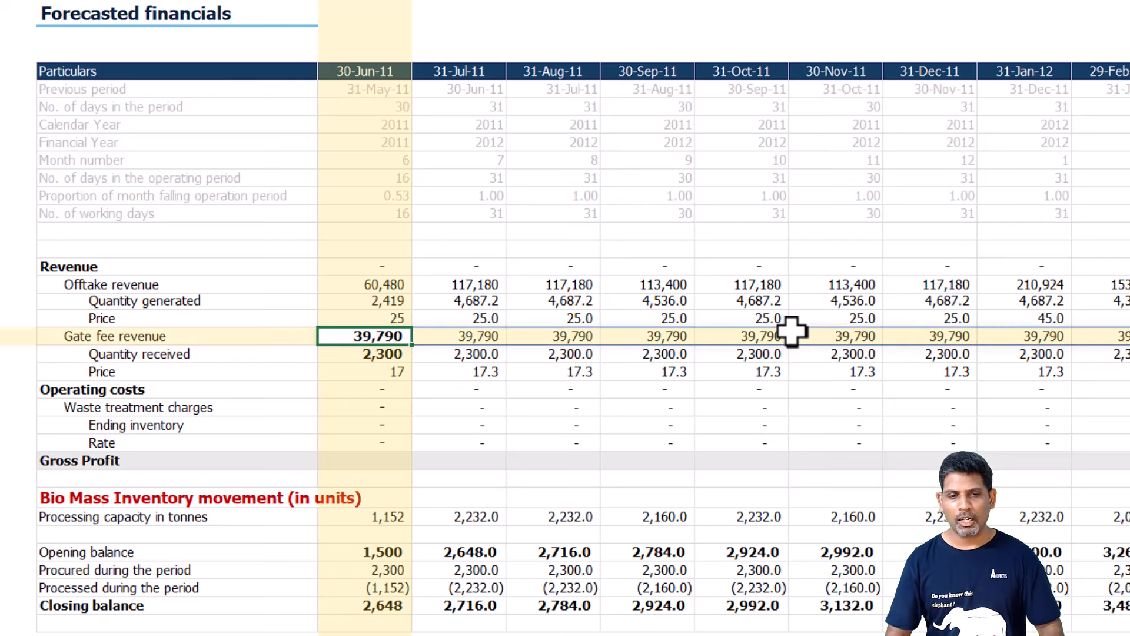
pyautogui.hotkey('shift', 'Down')
pyautogui.hotkey('ctrl', 'b')
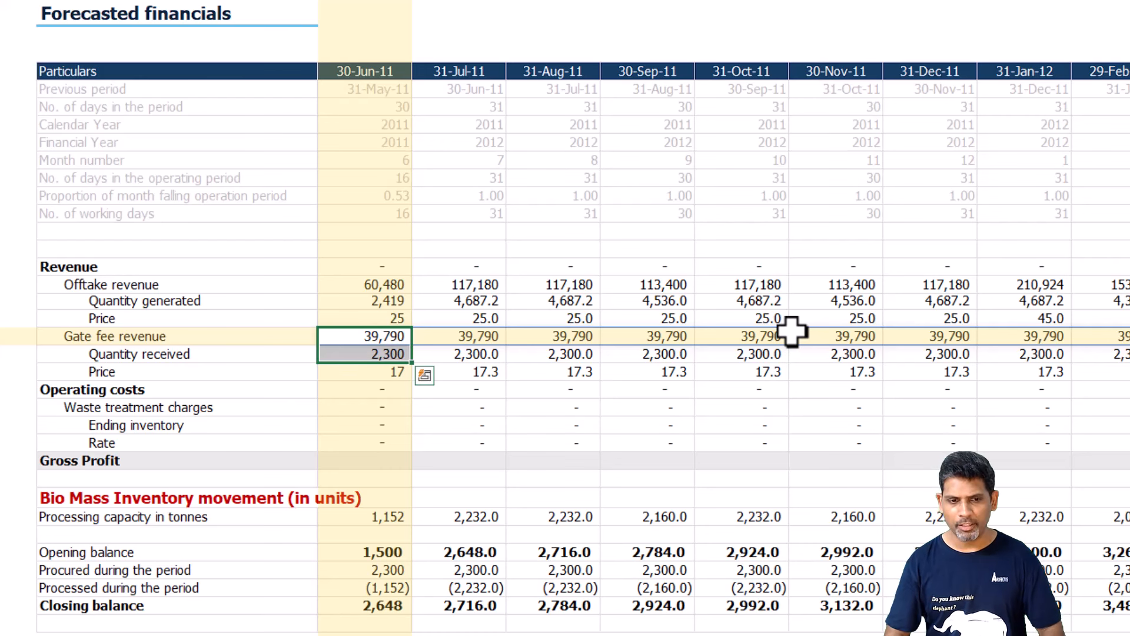
# Replace the placeholder in the total Revenue cell with offtake plus gate fee revenue, =C22# + C25#.
pyautogui.press('Up')
pyautogui.press('Up')
pyautogui.press('Up')
pyautogui.press('Up')
pyautogui.press('Up')
pyautogui.press('Down')
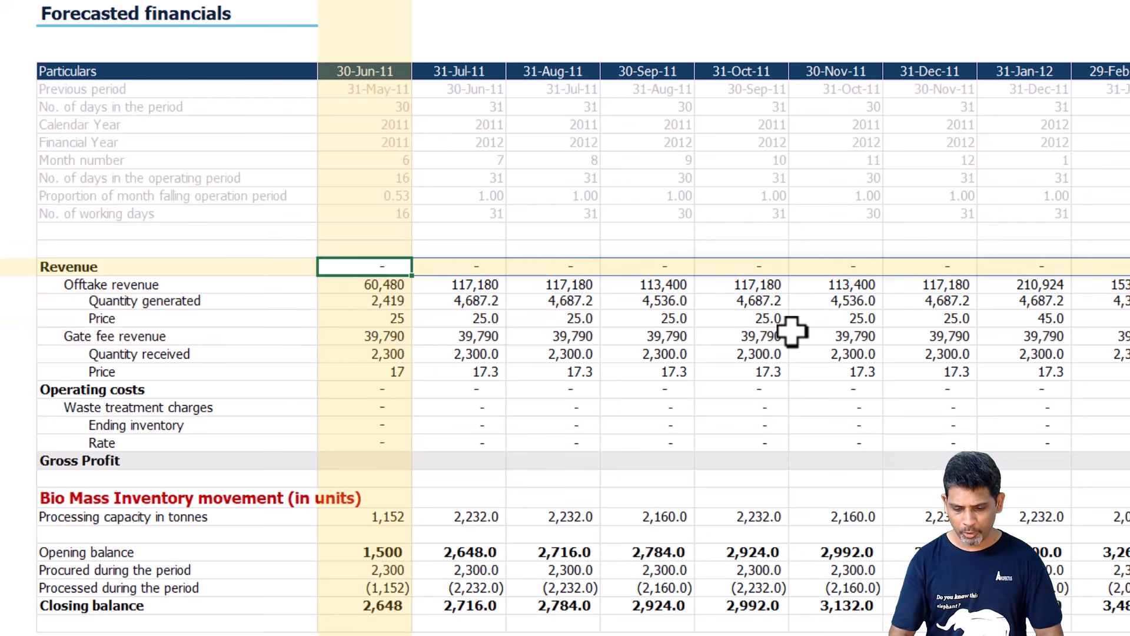
pyautogui.write('=')
pyautogui.press('Down')
pyautogui.write('# +')
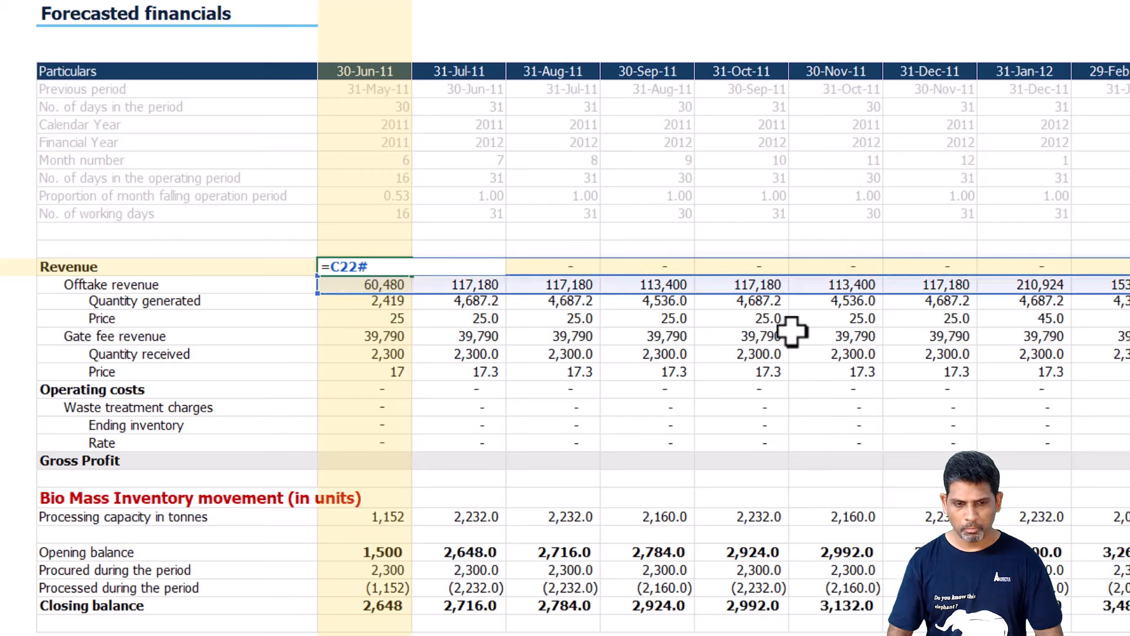
pyautogui.press('Down')
pyautogui.press('Down')
pyautogui.press('Down')
pyautogui.press('Down')
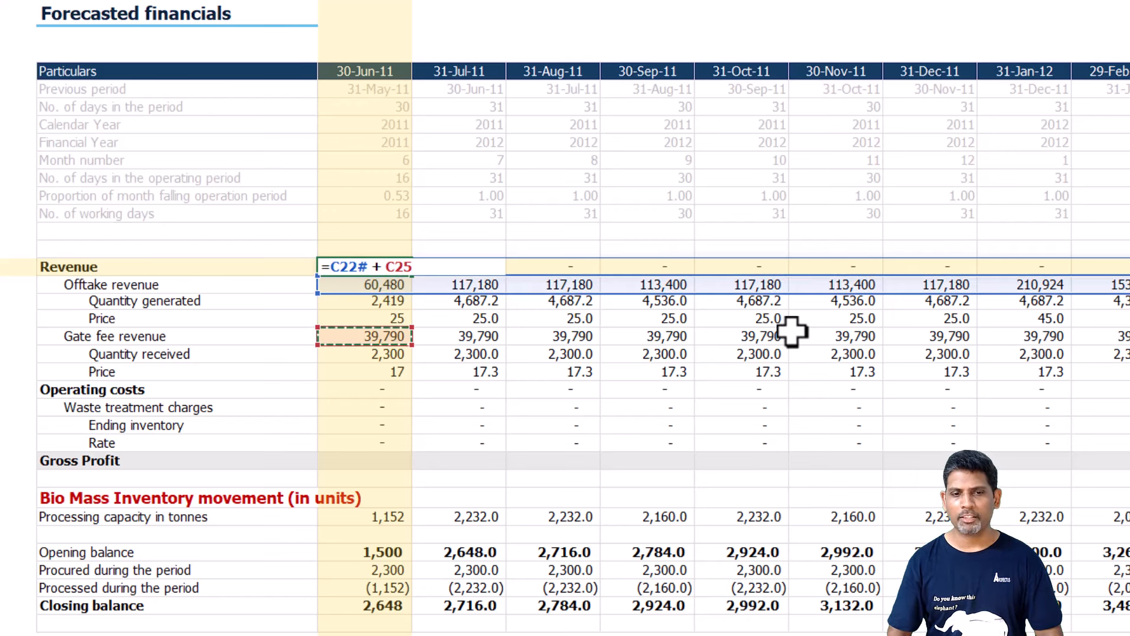
pyautogui.write('#')
pyautogui.press('Return')
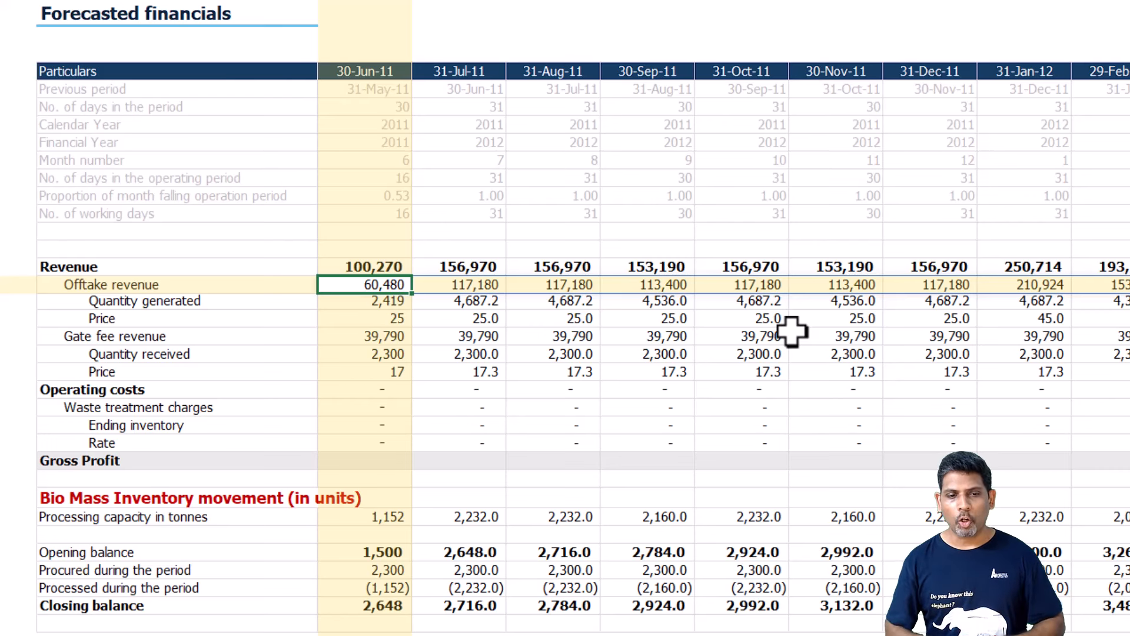
# Copy the gate fee Price formula from C27 into the waste treatment Rate cell, C31.
pyautogui.press('Down')
pyautogui.press('Down')
pyautogui.press('Down')
pyautogui.press('Down')
pyautogui.press('Down')
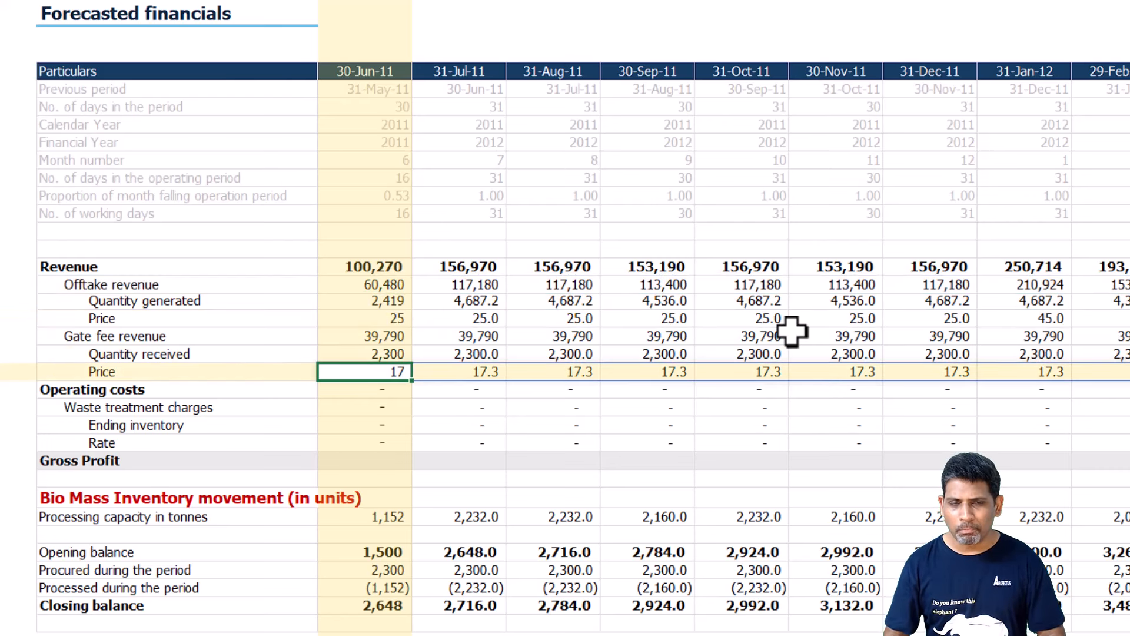
pyautogui.press('F2')
pyautogui.press('Escape')
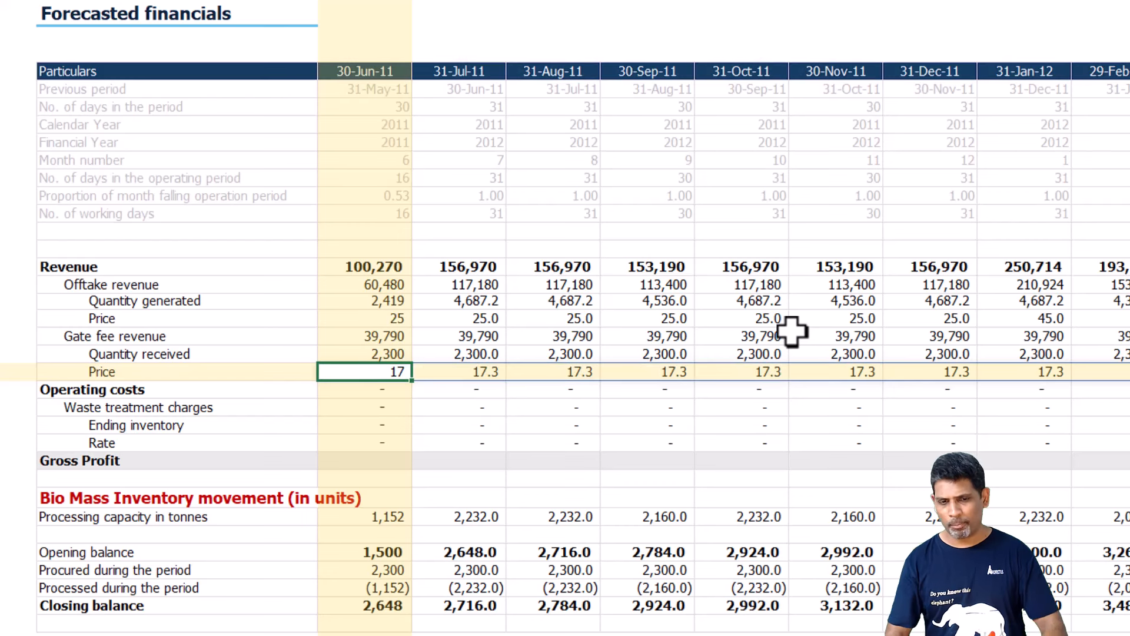
pyautogui.press('Down')
pyautogui.press('Down')
pyautogui.press('Down')
pyautogui.press('Down')
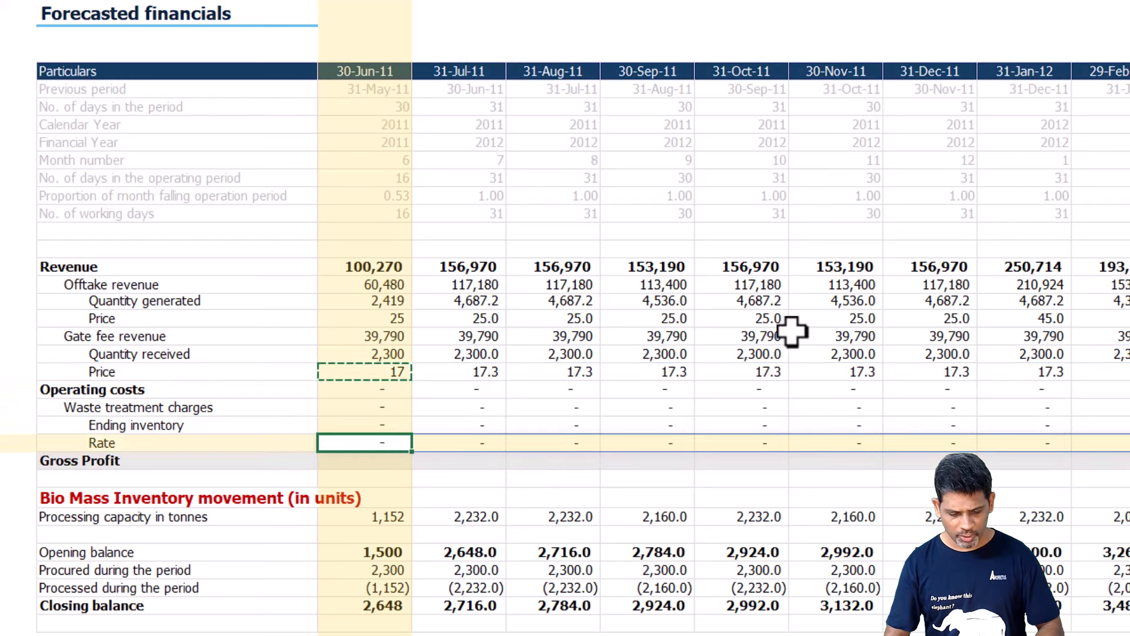
pyautogui.hotkey('ctrl', 'v')
# Change the Rate formula's XLOOKUP return array to OtherRtsTbl[TreatmentCost_per_tonne], keeping 0 if not found and match mode -1.
pyautogui.press('F2')
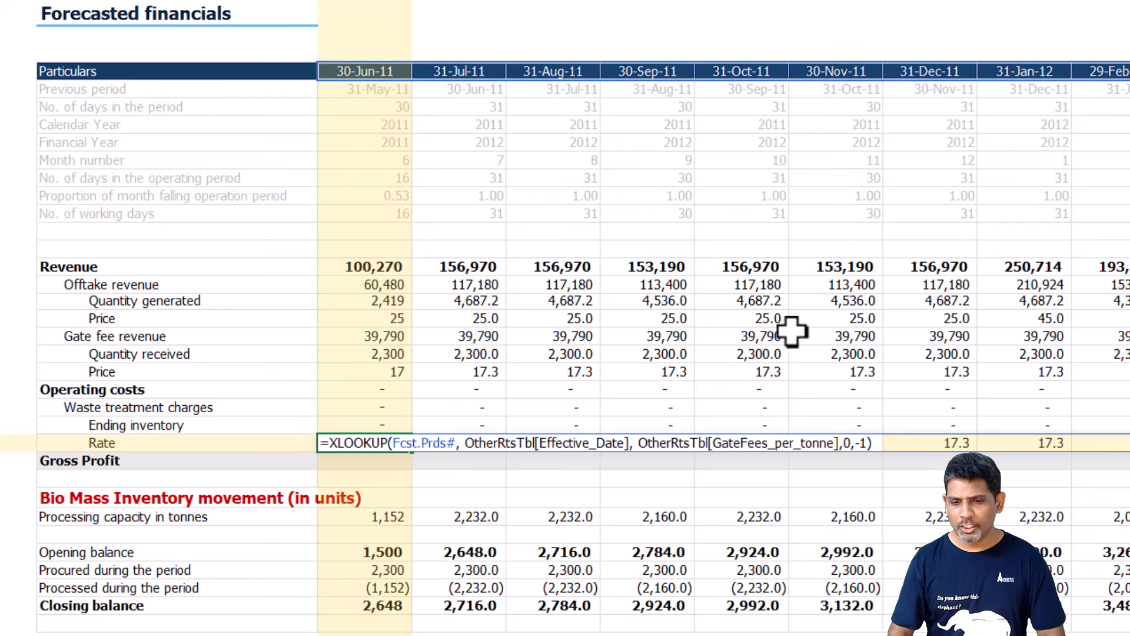
pyautogui.press('Left')
pyautogui.press('Left')
pyautogui.press('Left')
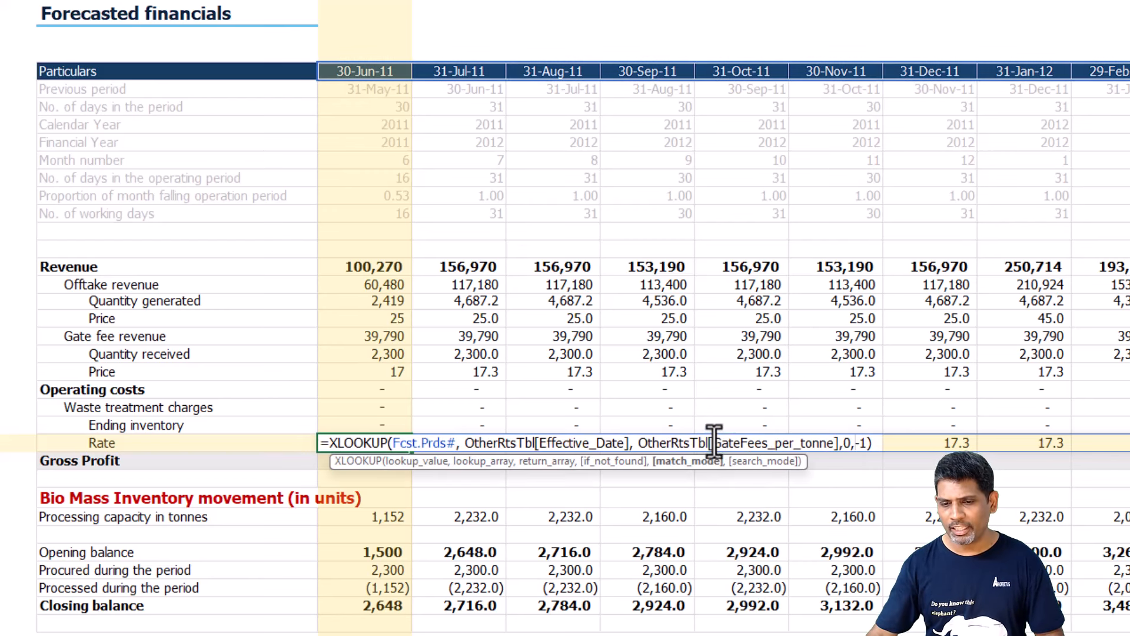
pyautogui.moveTo(714, 441); pyautogui.dragTo(835, 440)
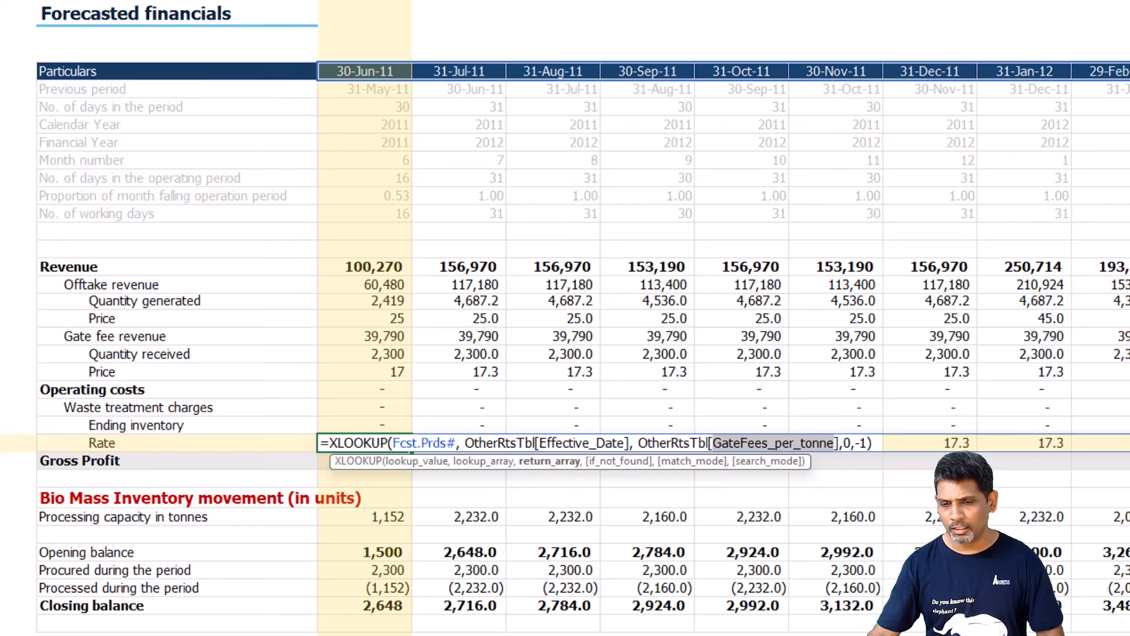
pyautogui.press('BackSpace')
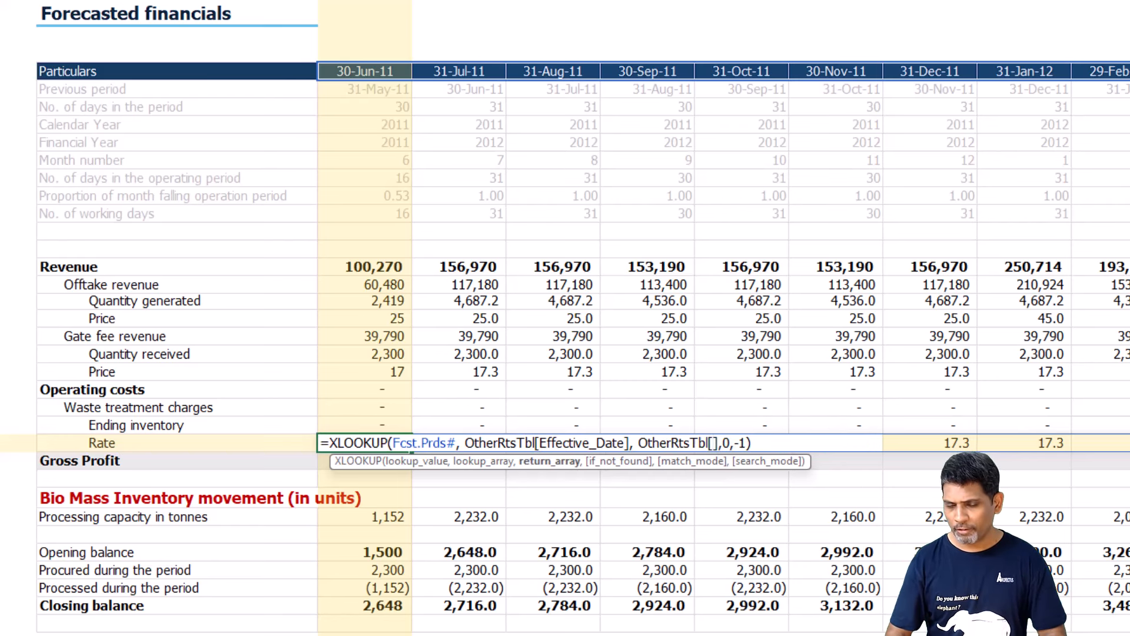
pyautogui.press('BackSpace')
pyautogui.press('Delete')
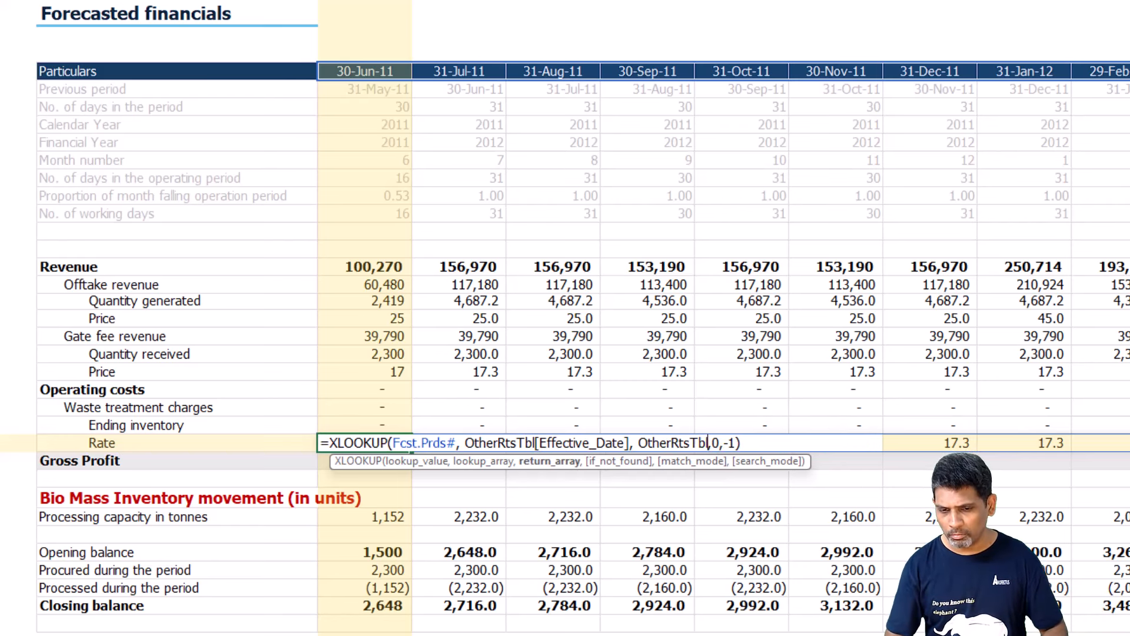
pyautogui.write('[')
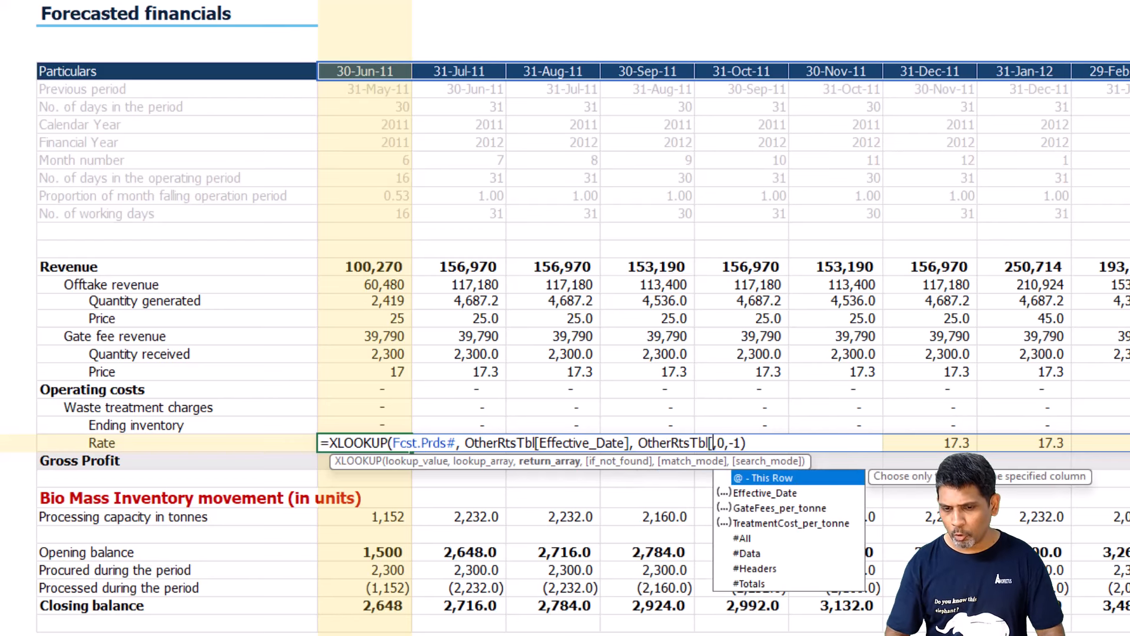
pyautogui.press('Down')
pyautogui.press('Down')
pyautogui.press('Down')
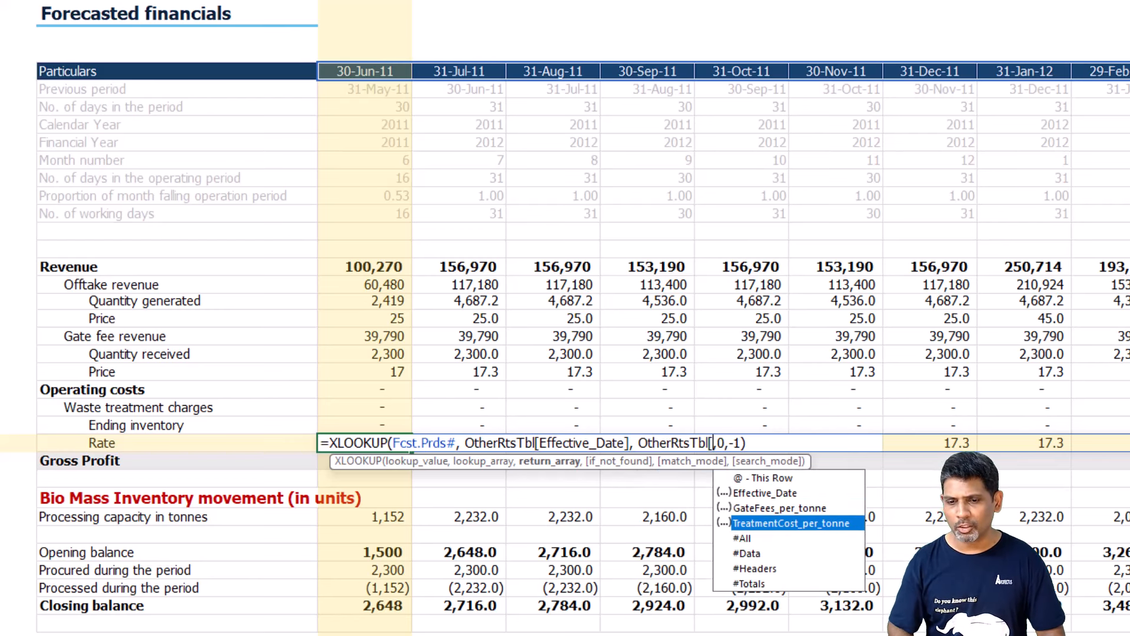
pyautogui.press('Tab')
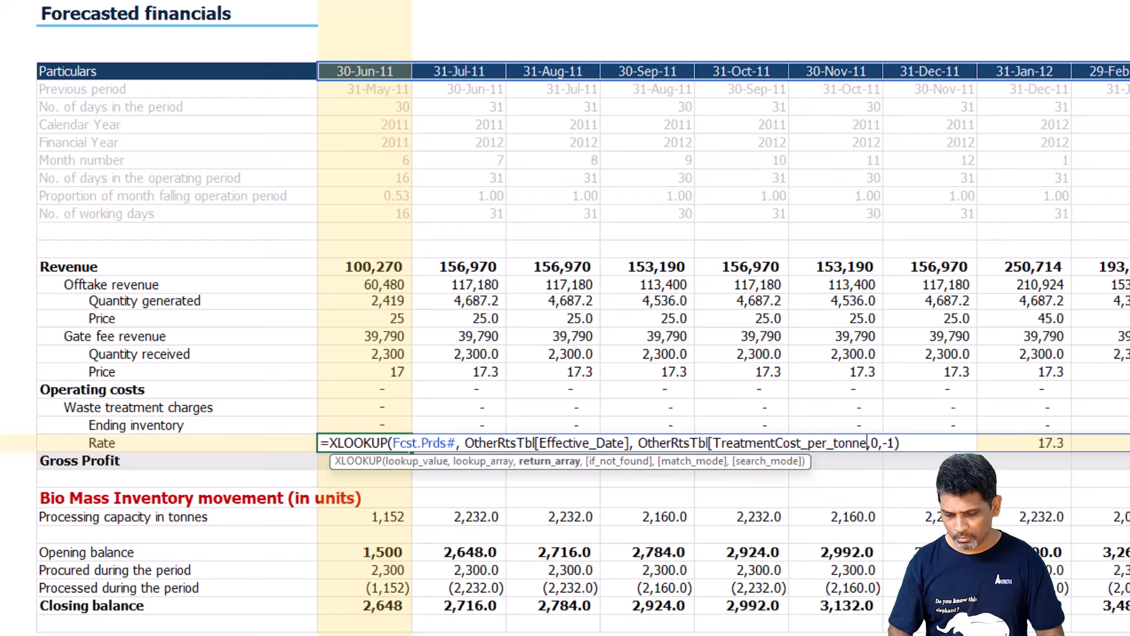
pyautogui.write(']')
pyautogui.press('Return')
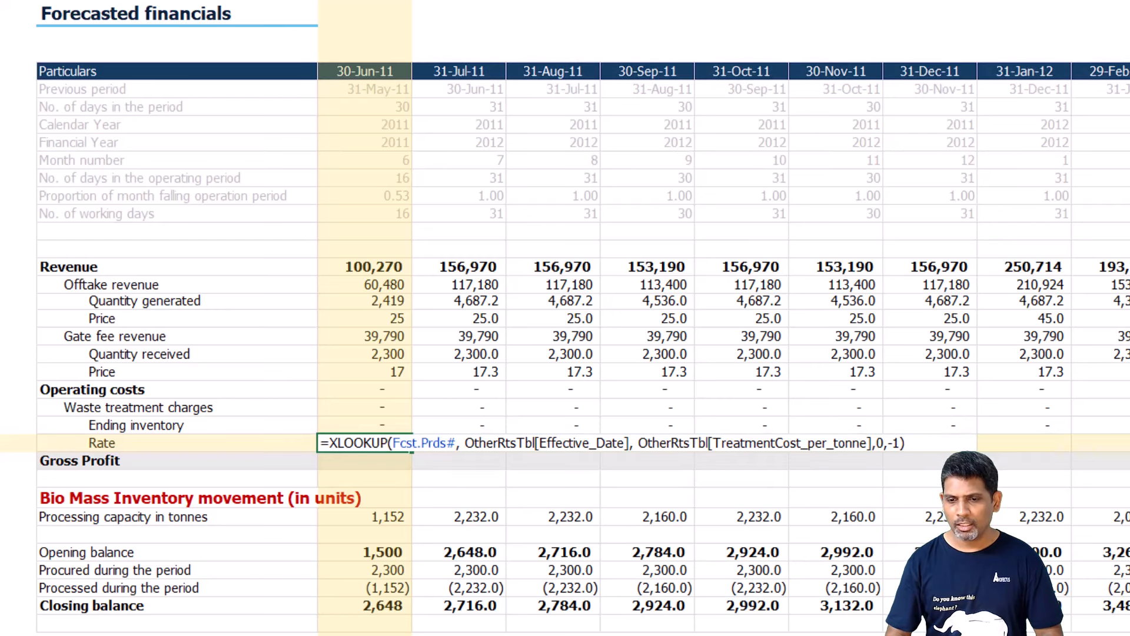
# Link Ending inventory in C30 to the spilled Closing balance row, =C40#, and remove the cell's bold formatting.
pyautogui.press('Up')
pyautogui.press('Up')
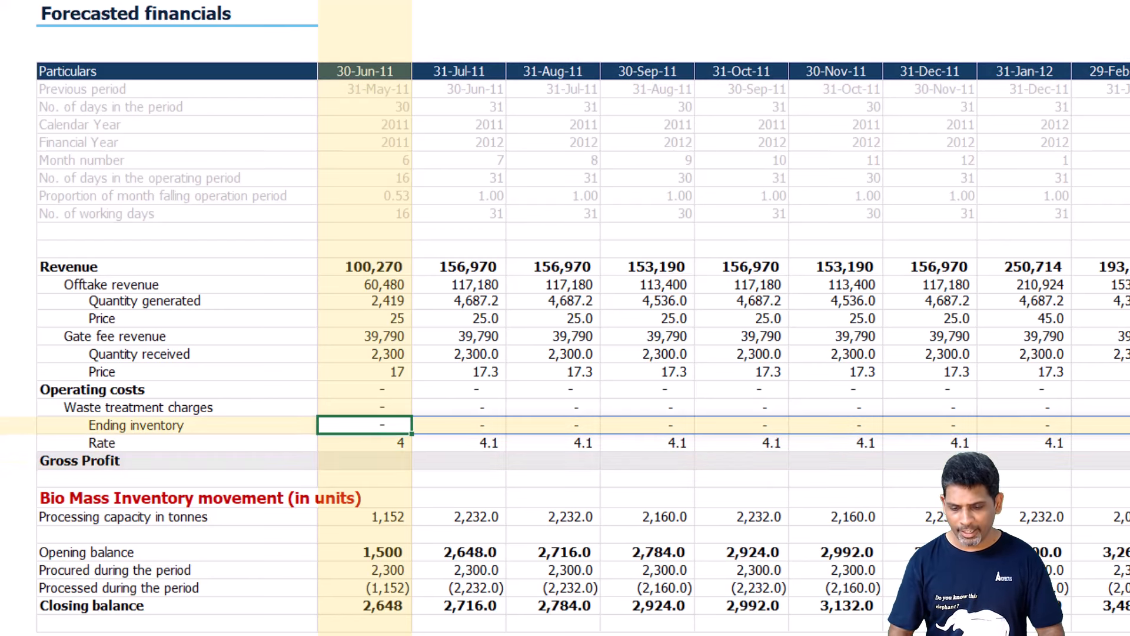
pyautogui.press('F2')
pyautogui.press('BackSpace')
pyautogui.press('BackSpace')
pyautogui.press('BackSpace')
pyautogui.press('BackSpace')
pyautogui.press('BackSpace')
pyautogui.press('BackSpace')
pyautogui.press('BackSpace')
pyautogui.press('BackSpace')
pyautogui.press('BackSpace')
pyautogui.press('BackSpace')
pyautogui.press('BackSpace')
pyautogui.press('BackSpace')
pyautogui.press('F2')
pyautogui.press('Down')
pyautogui.press('Down')
pyautogui.press('Down')
pyautogui.press('Down')
pyautogui.press('Down')
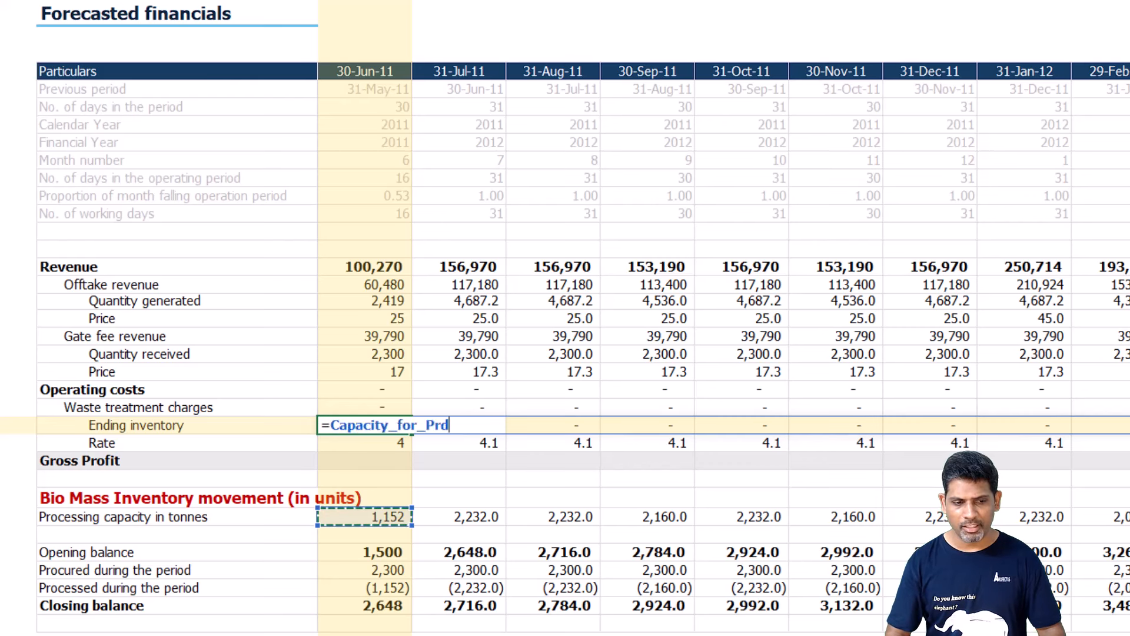
pyautogui.press('Down')
pyautogui.press('Down')
pyautogui.press('Down')
pyautogui.press('Down')
pyautogui.press('Down')
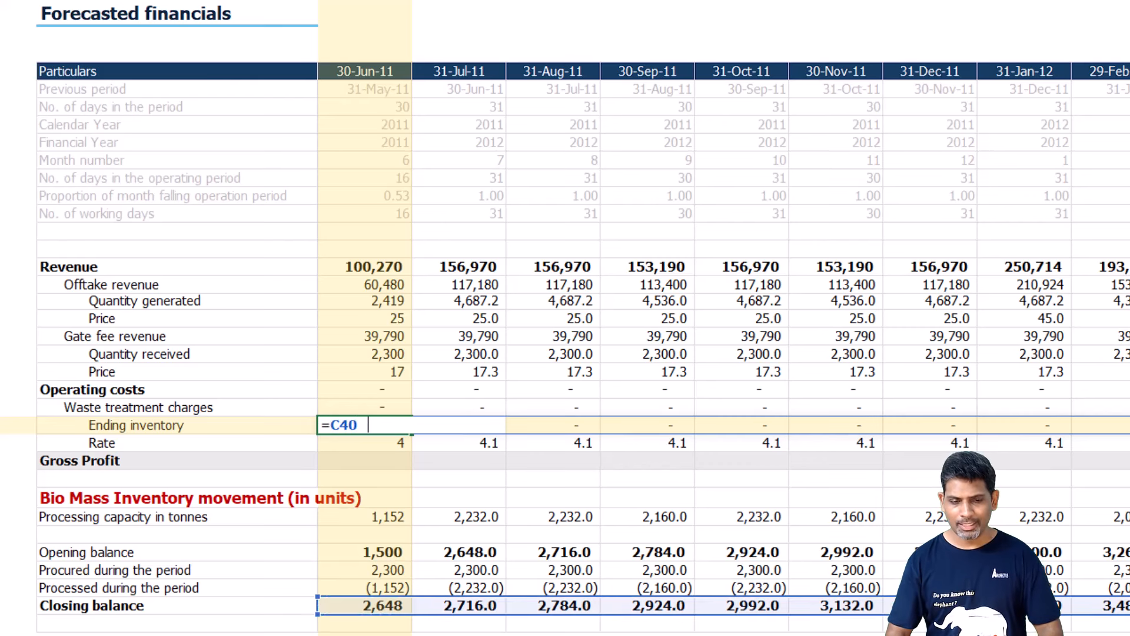
pyautogui.press('Return')
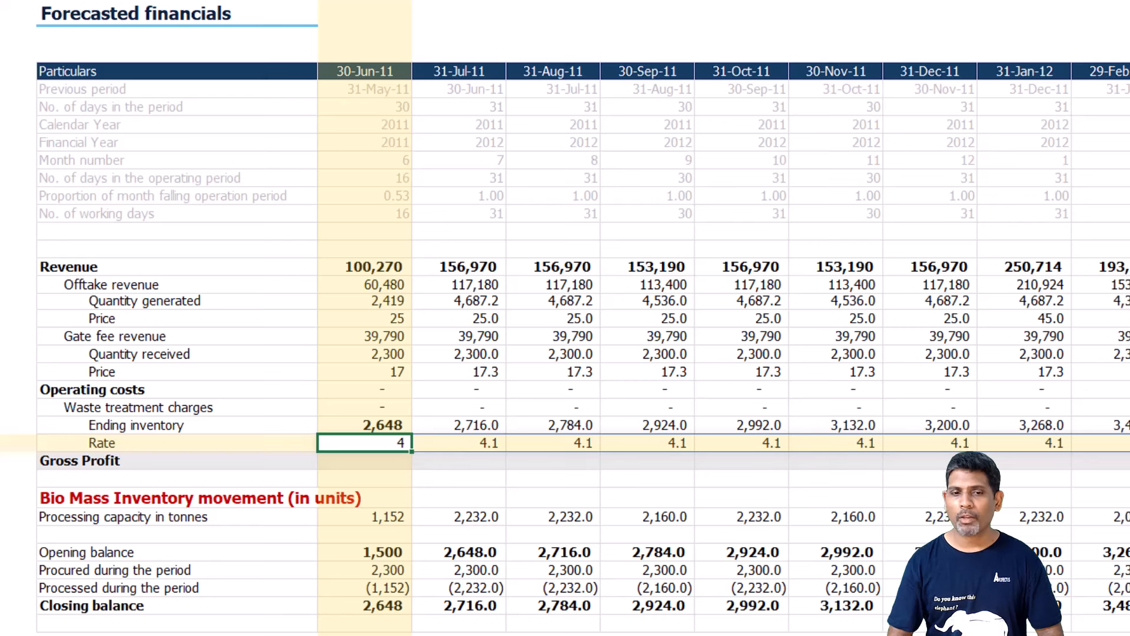
pyautogui.press('Up')
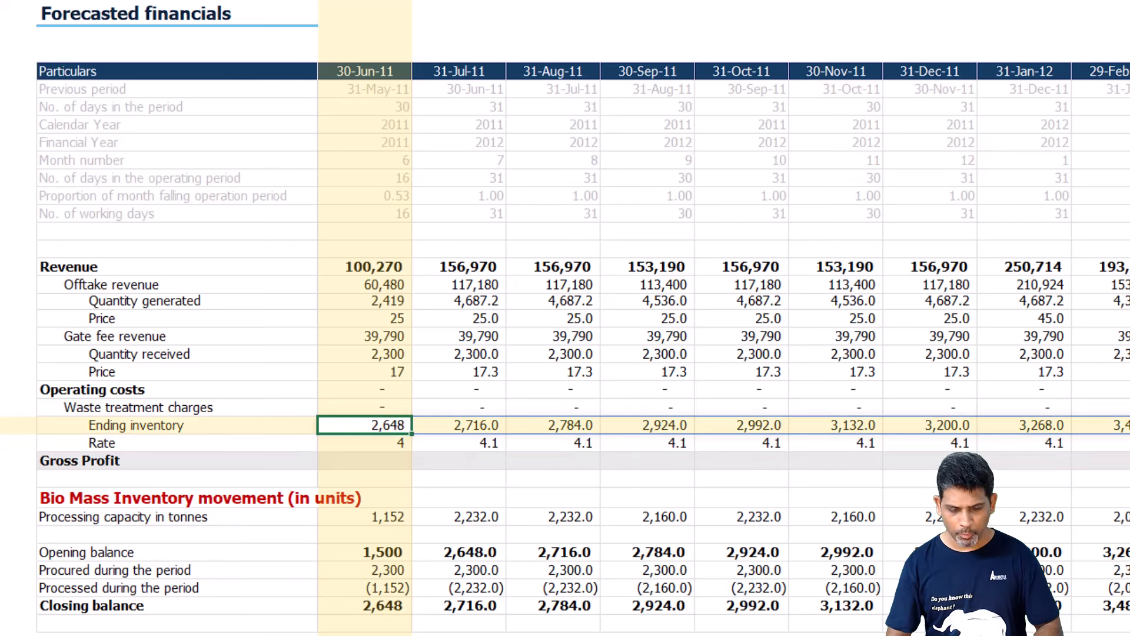
pyautogui.press('Up')
pyautogui.press('F2')
pyautogui.hotkey('shift', 'Home')
pyautogui.write('=')
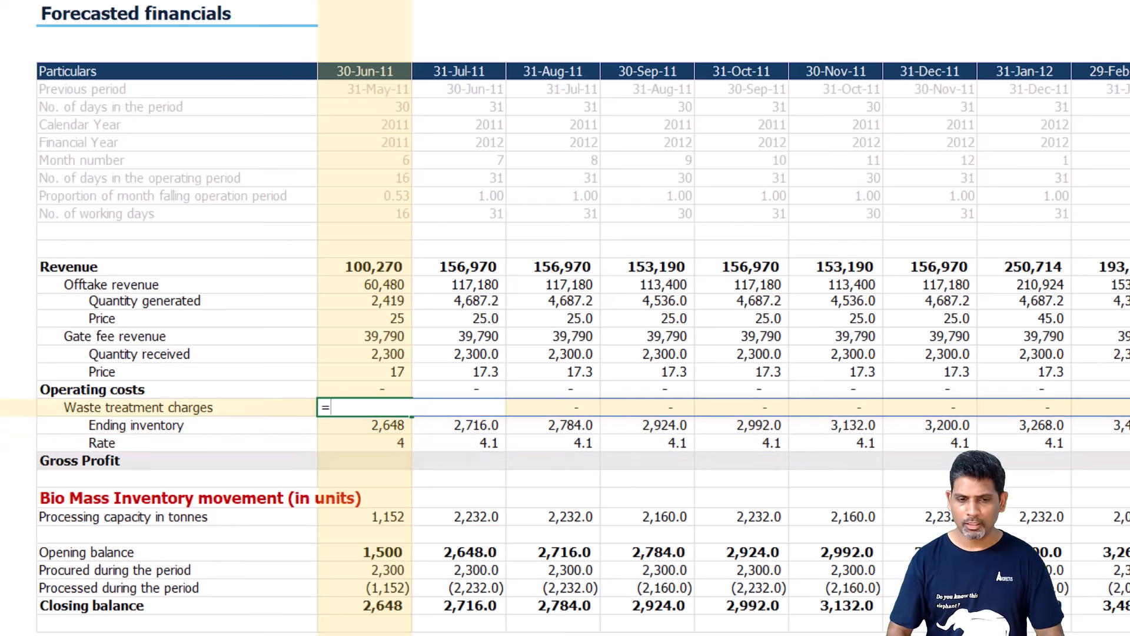
pyautogui.press('Down')
pyautogui.press('Escape')
# Replace the Waste treatment charges placeholder in C29 with negative ending inventory times rate, -C30#*C31#.
pyautogui.press('F2')
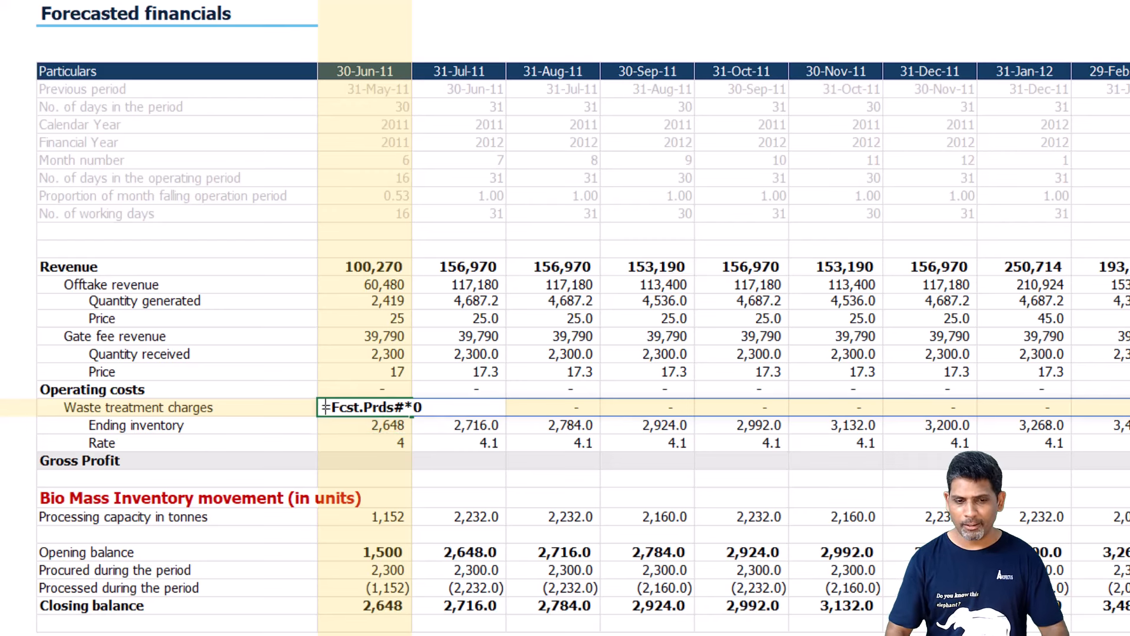
pyautogui.hotkey('shift', 'Home')
pyautogui.write('-')
pyautogui.press('Down')
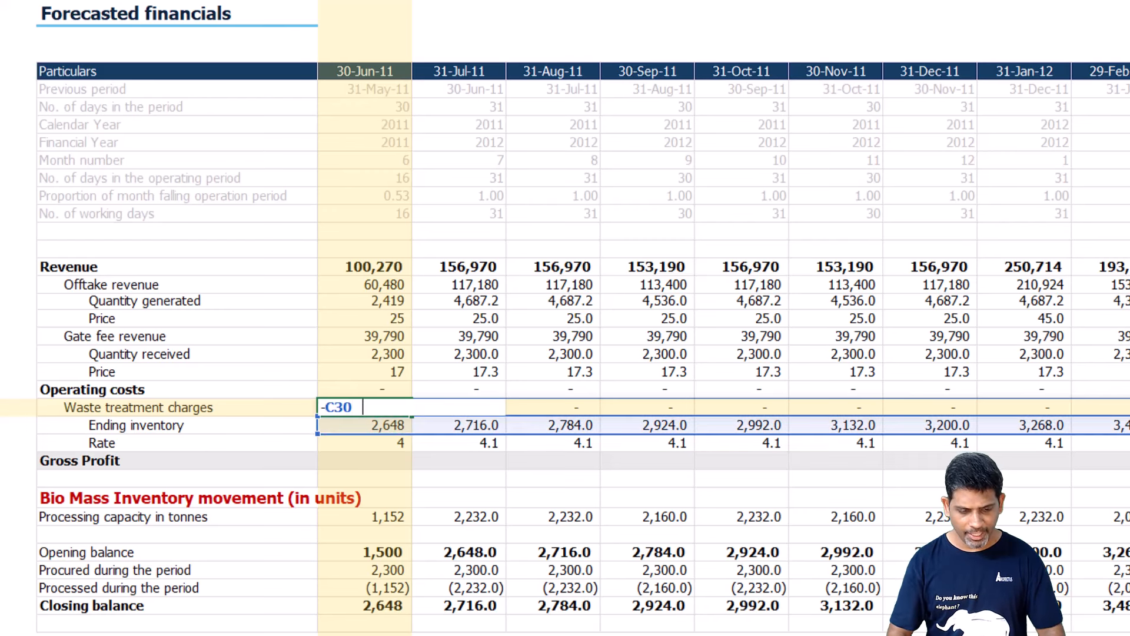
pyautogui.write('#*')
pyautogui.press('Down')
pyautogui.press('Down')
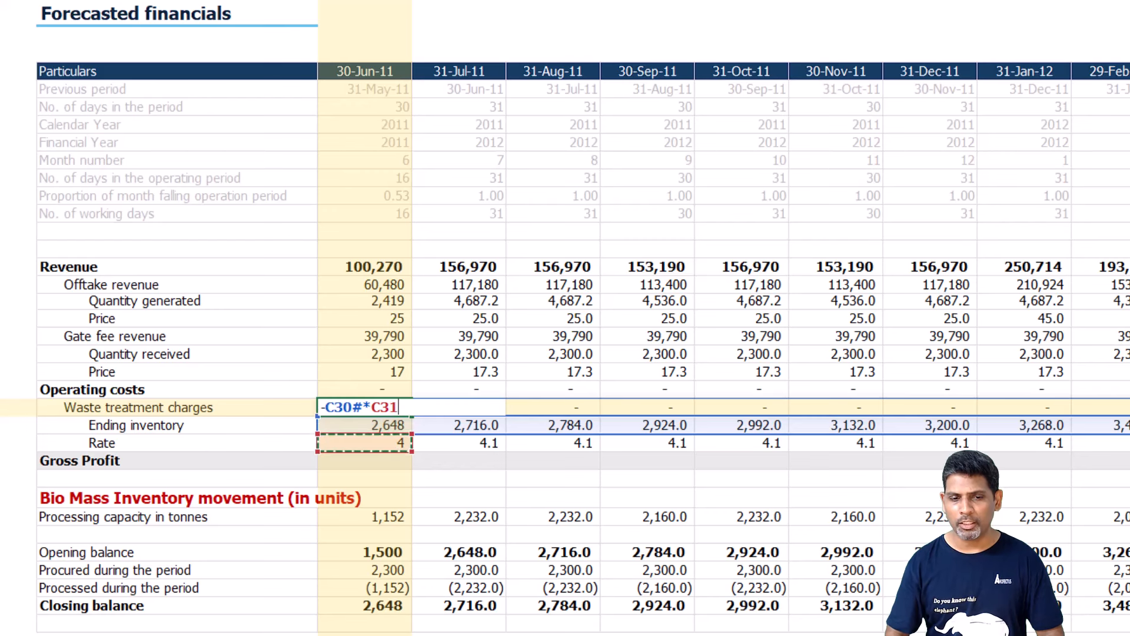
pyautogui.write('#')
pyautogui.press('Return')
# Set the Operating costs total in C28 to the spilled Waste treatment charges, =C29#.
pyautogui.press('Up')
pyautogui.press('Up')
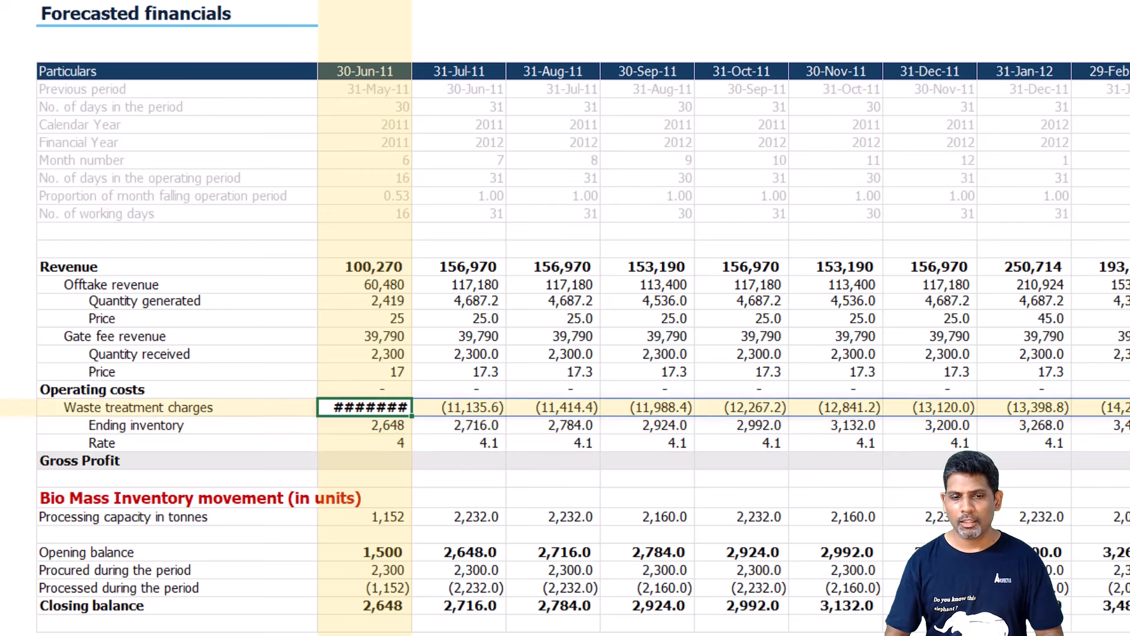
pyautogui.write('=')
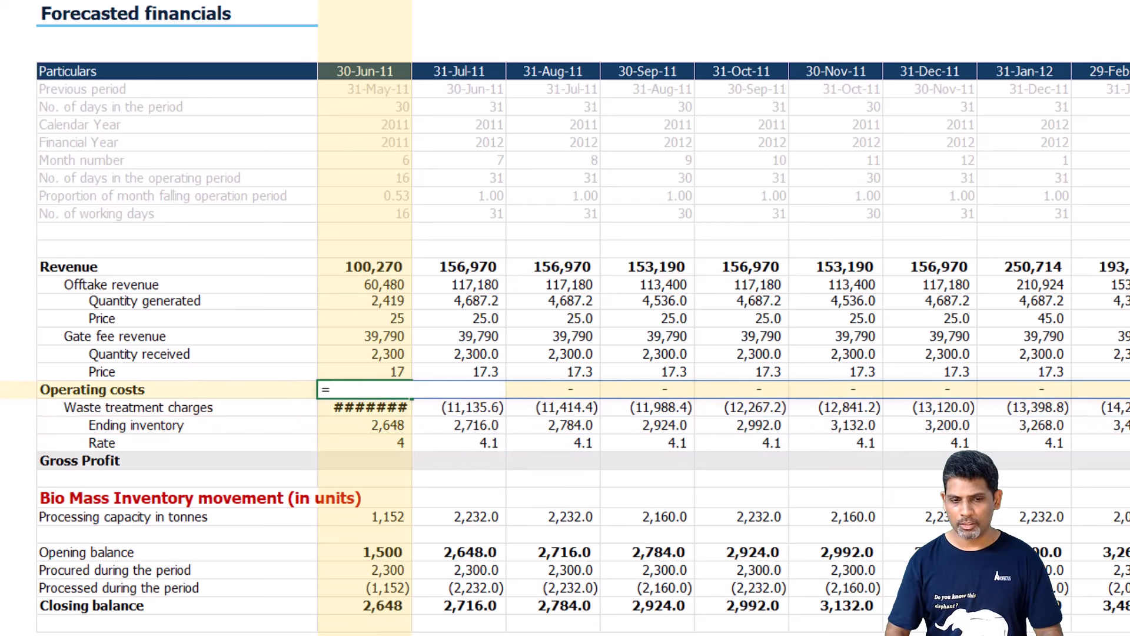
pyautogui.press('Down')
pyautogui.write('#')
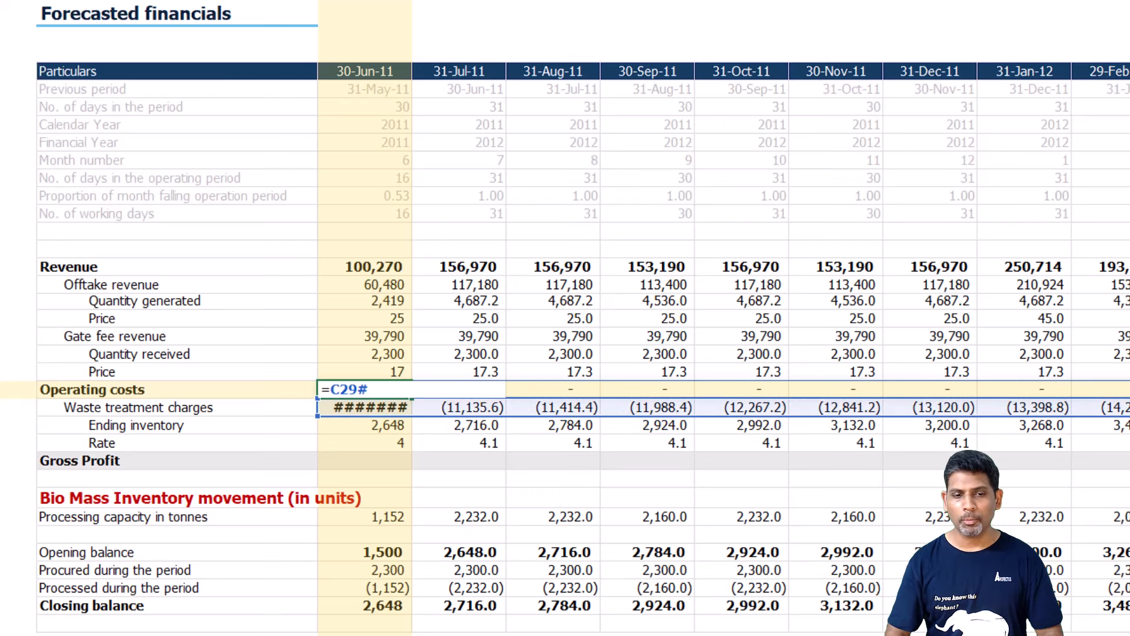
pyautogui.press('Return')
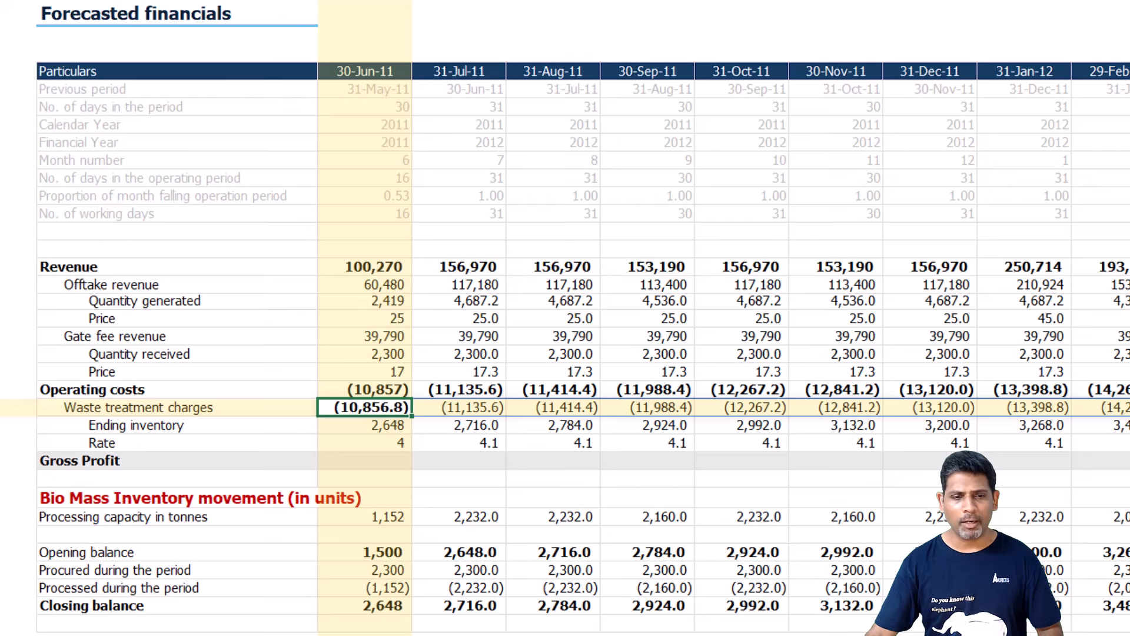
pyautogui.click(152, 389)
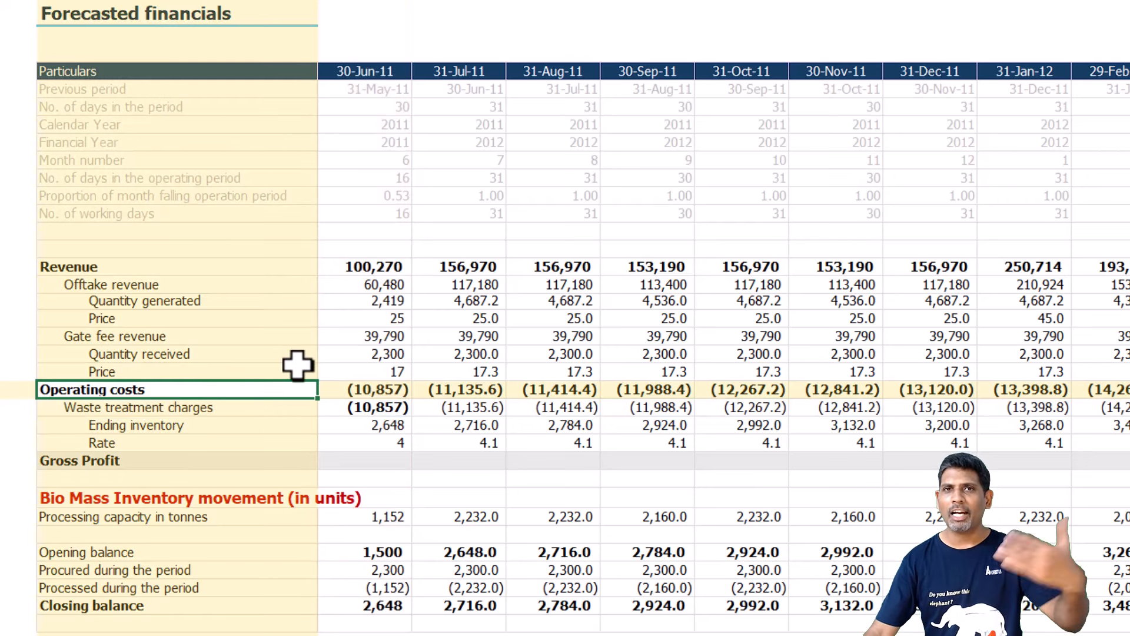
# Calculate Gross Profit in C32 as spilled Revenue plus spilled Operating costs, =C21# + C28#.
pyautogui.click(371, 465)
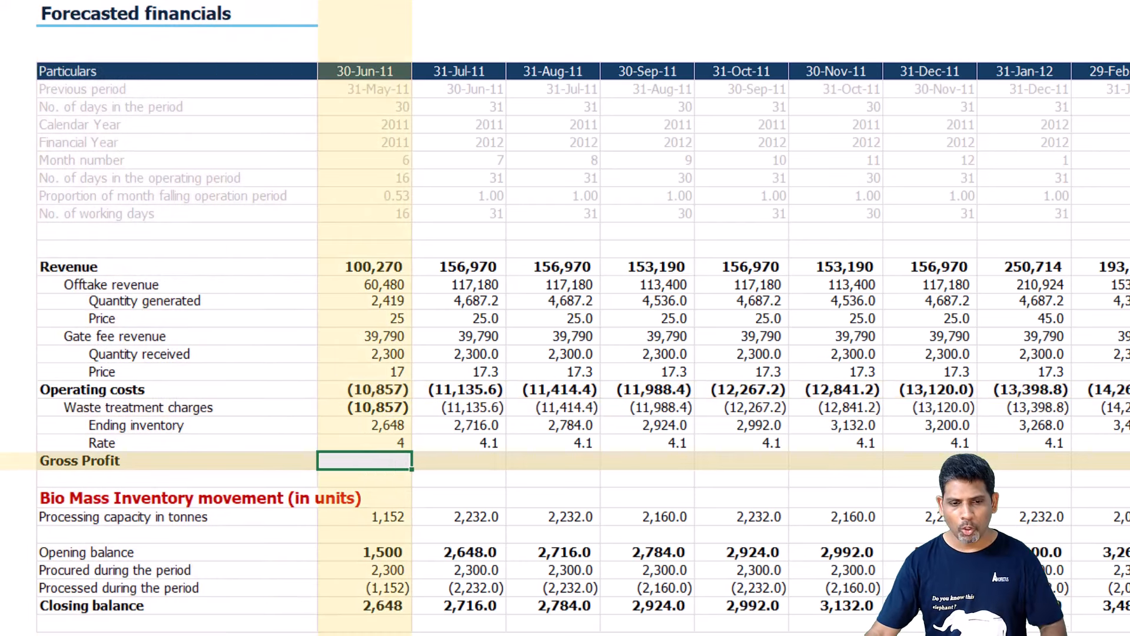
pyautogui.write('=')
pyautogui.press('Up')
pyautogui.press('Up')
pyautogui.press('Up')
pyautogui.press('Up')
pyautogui.press('Up')
pyautogui.press('Up')
pyautogui.press('Up')
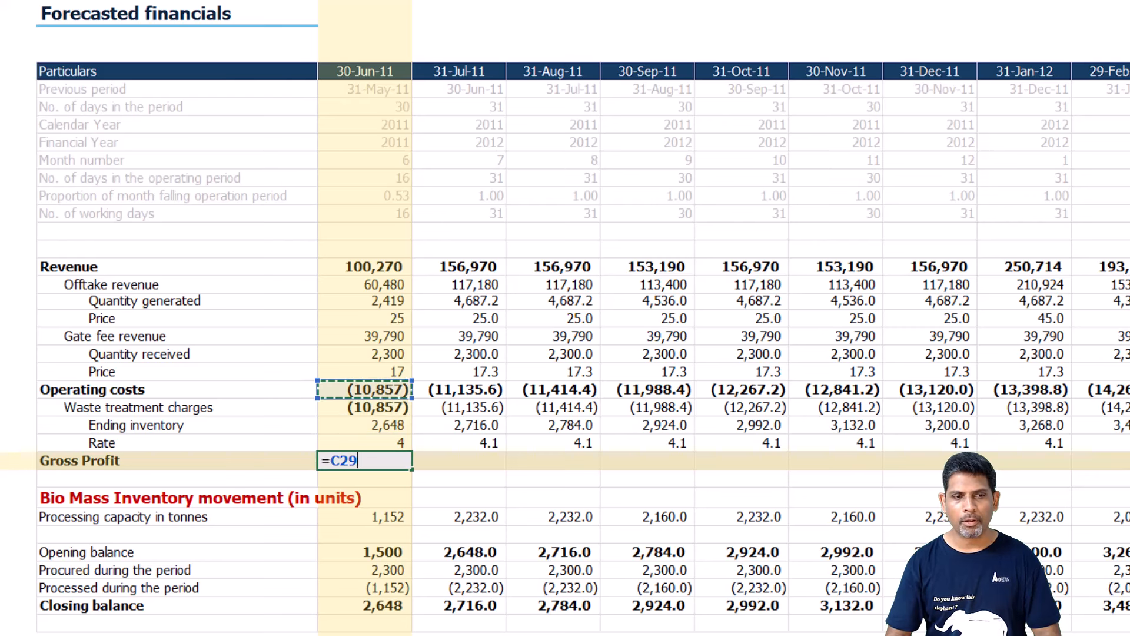
pyautogui.press('Up')
pyautogui.press('Up')
pyautogui.press('Up')
pyautogui.press('Up')
pyautogui.press('Up')
pyautogui.press('Down')
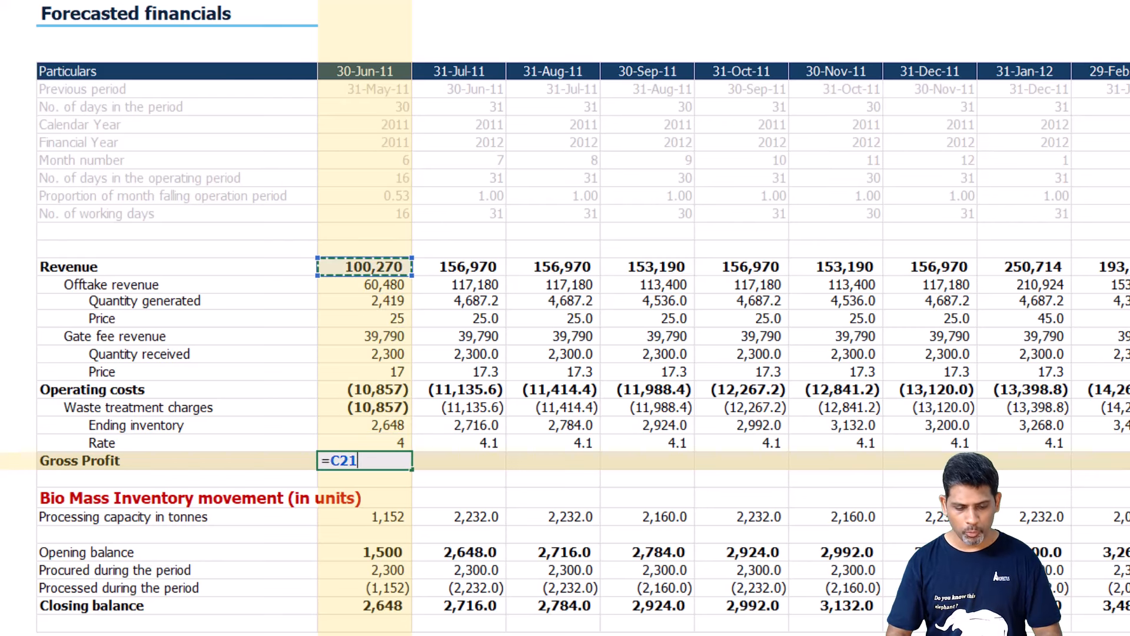
pyautogui.write('# +')
pyautogui.press('Up')
pyautogui.press('Up')
pyautogui.press('Up')
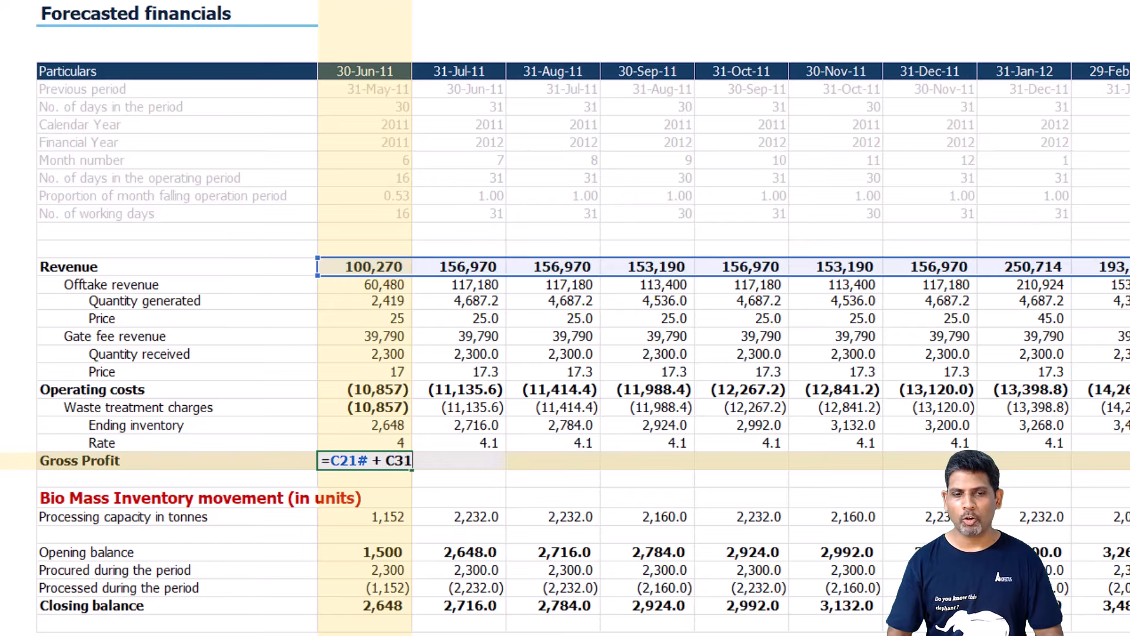
pyautogui.press('Up')
pyautogui.write('#')
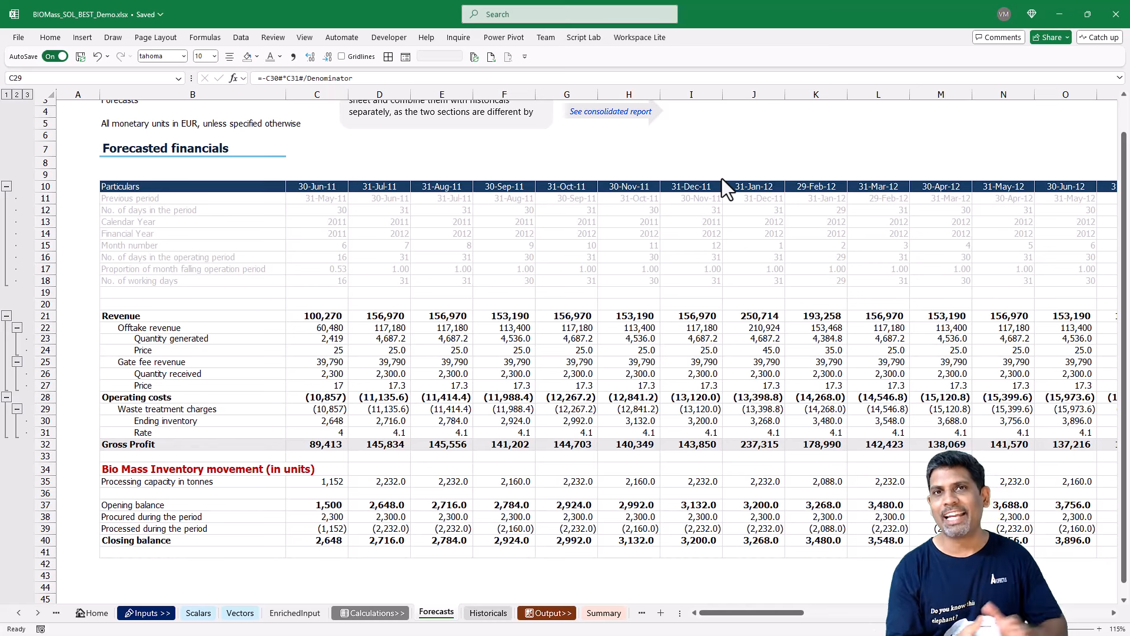
# On the Vectors sheet, add month 12 with a tariff of 35 to the Months with variation in revenue table.
pyautogui.click(240, 611)
pyautogui.click(239, 613)
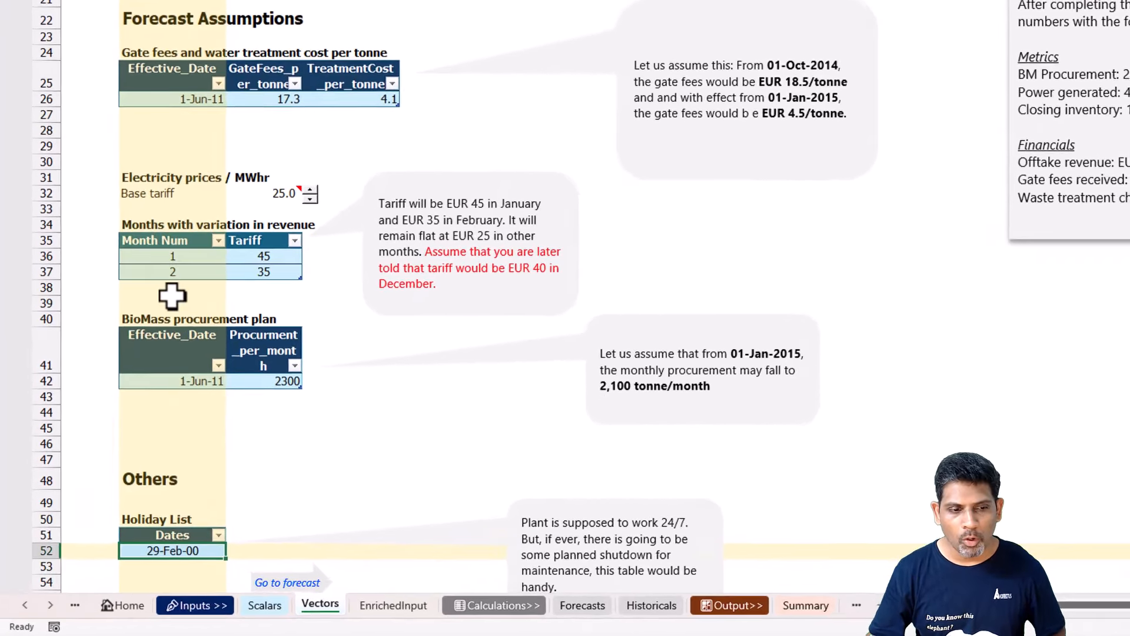
pyautogui.click(172, 289)
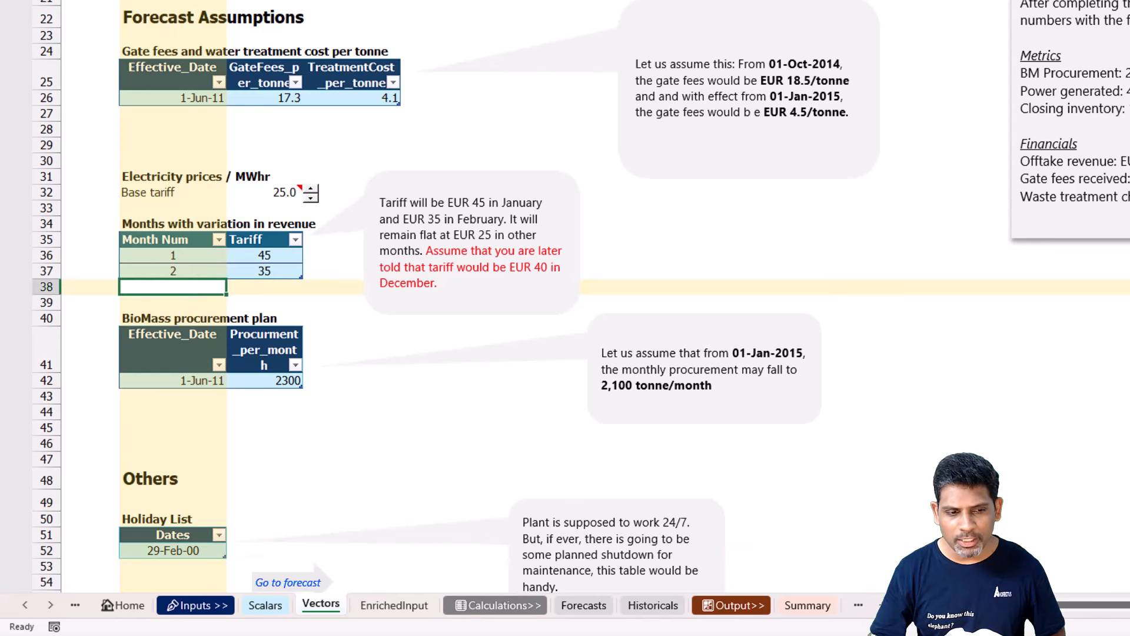
pyautogui.write('12')
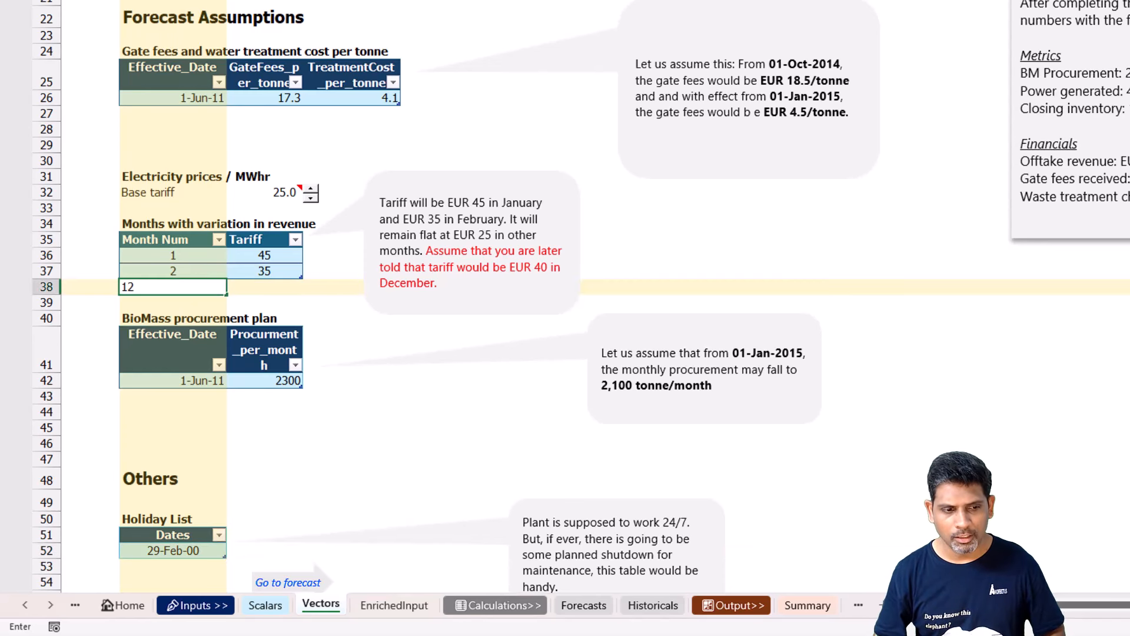
pyautogui.press('Tab')
pyautogui.write('35')
pyautogui.press('Tab')
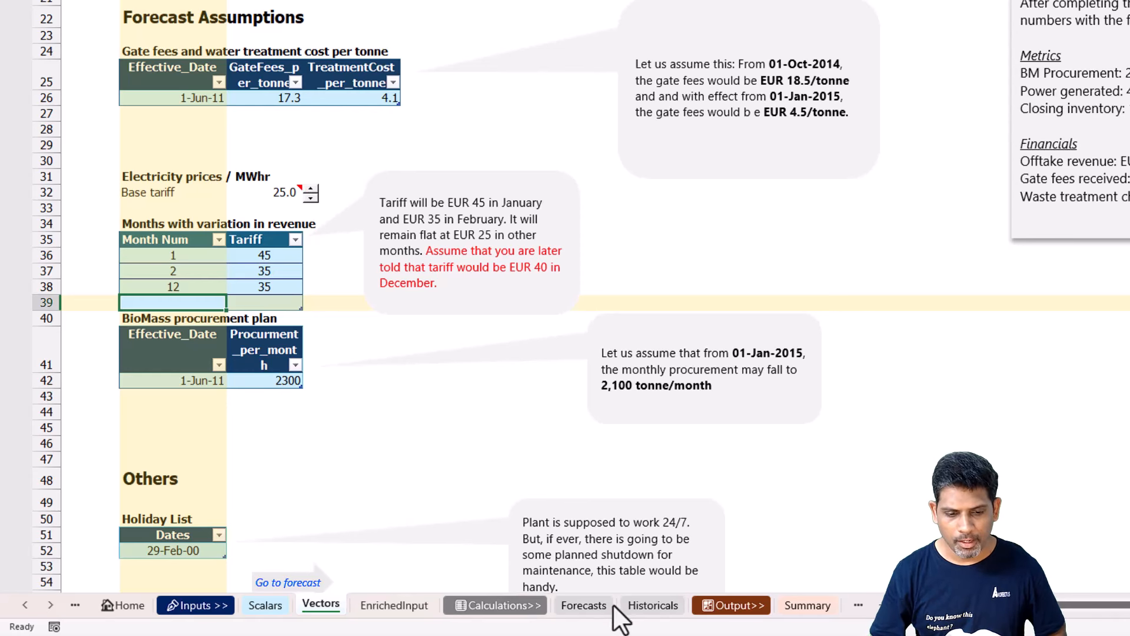
# Check the 31-Dec-11 revenue and price on Forecasts, and trim the empty row 39 from the tariff variation table on Vectors.
pyautogui.click(592, 609)
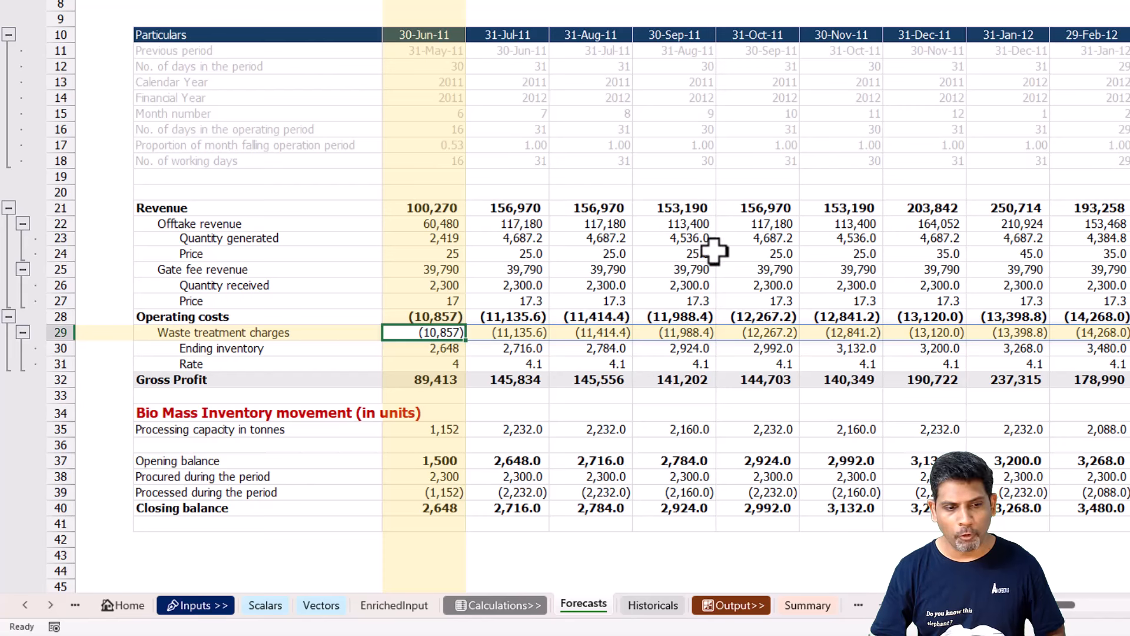
pyautogui.moveTo(953, 253); pyautogui.dragTo(949, 207)
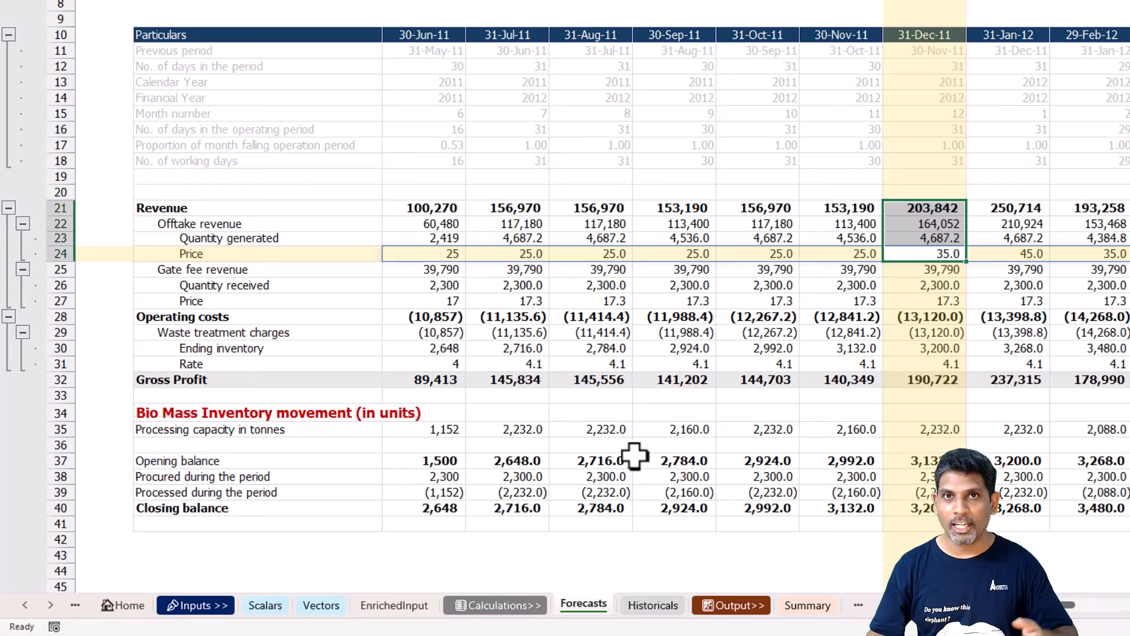
pyautogui.click(316, 605)
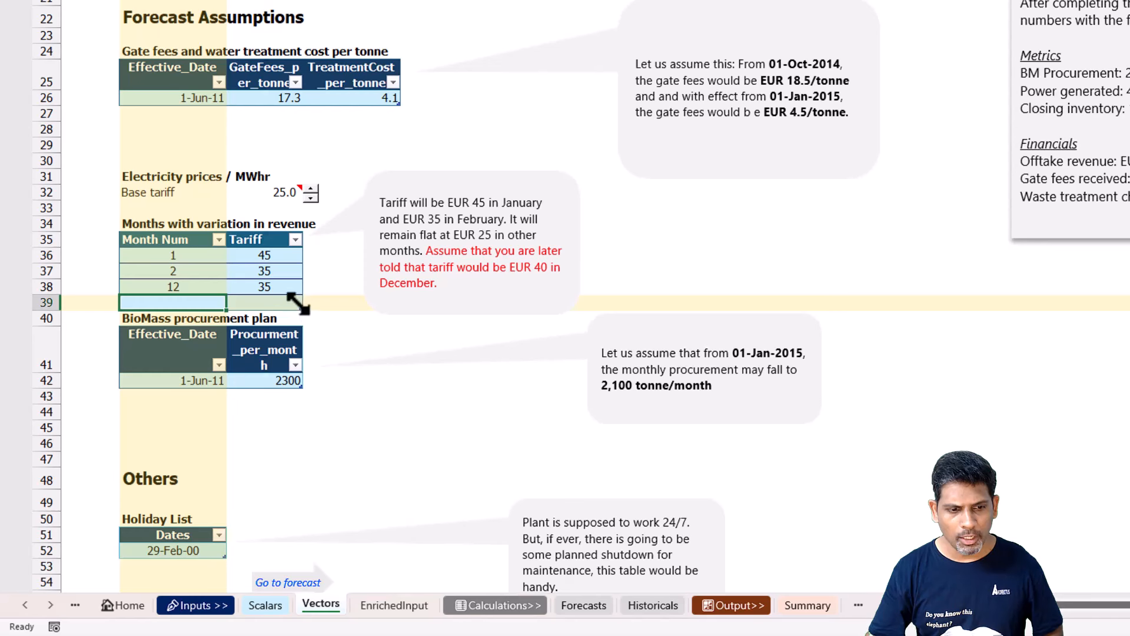
pyautogui.moveTo(297, 298); pyautogui.dragTo(300, 301)
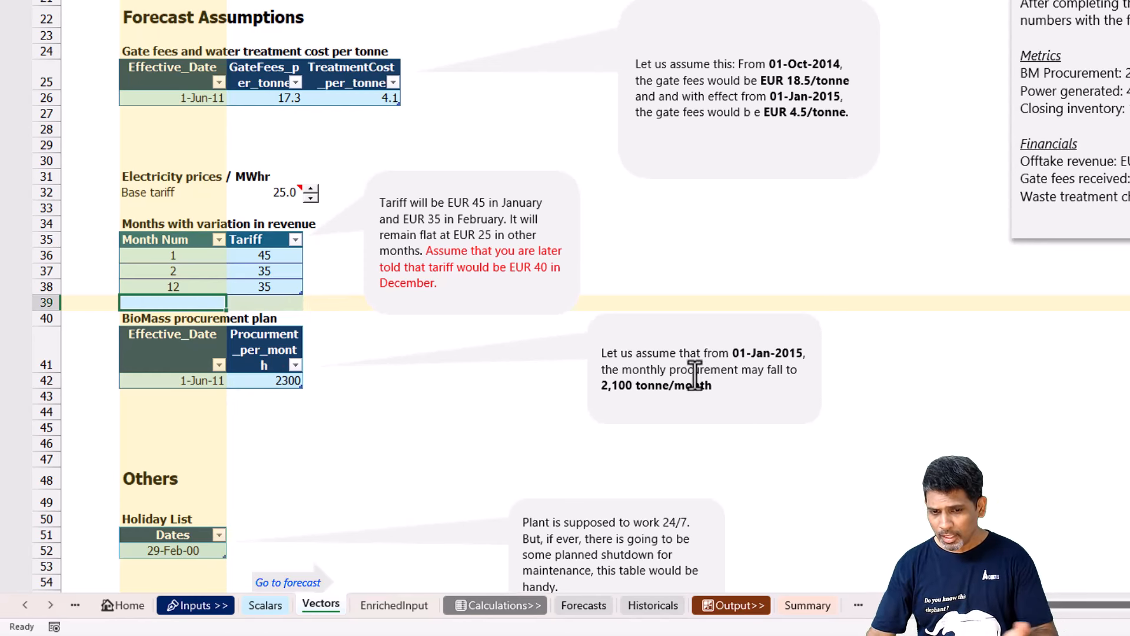
# Add a row to the BioMass procurement plan table with effective date 01-Jan-2015 and a monthly procurement of 2100.
pyautogui.click(270, 380)
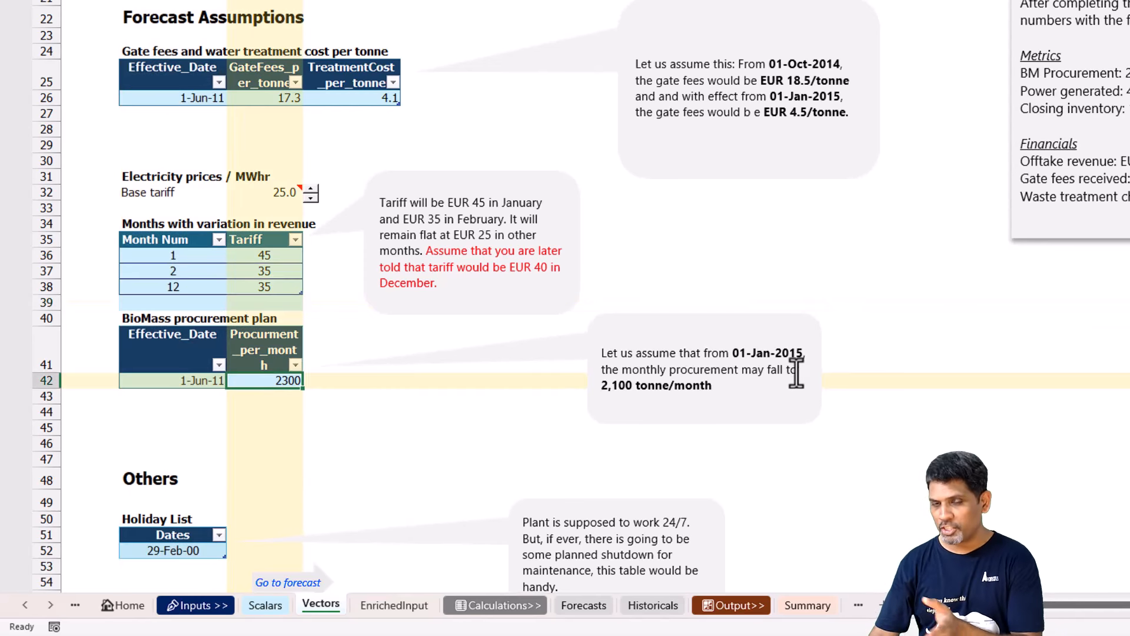
pyautogui.click(225, 400)
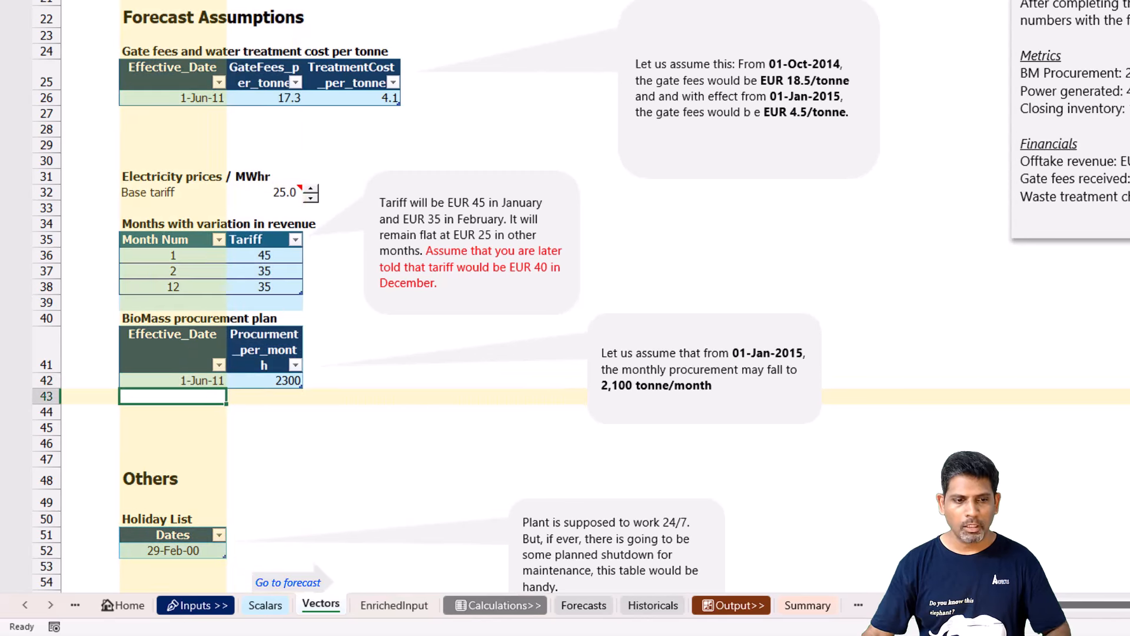
pyautogui.write('01-Jan-')
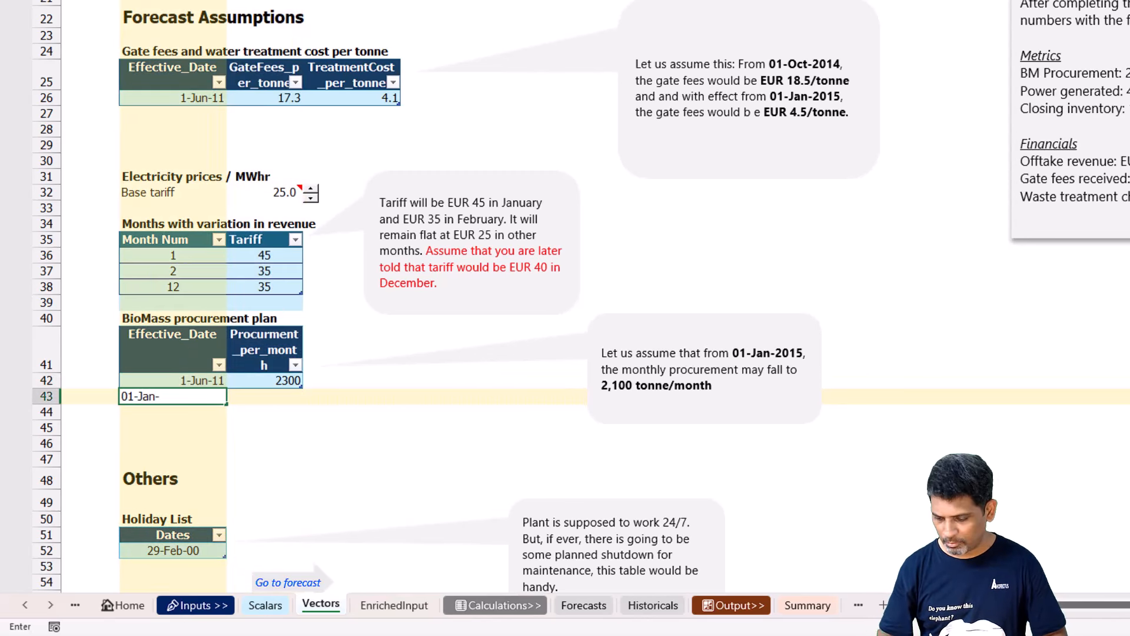
pyautogui.write('2015')
pyautogui.press('Tab')
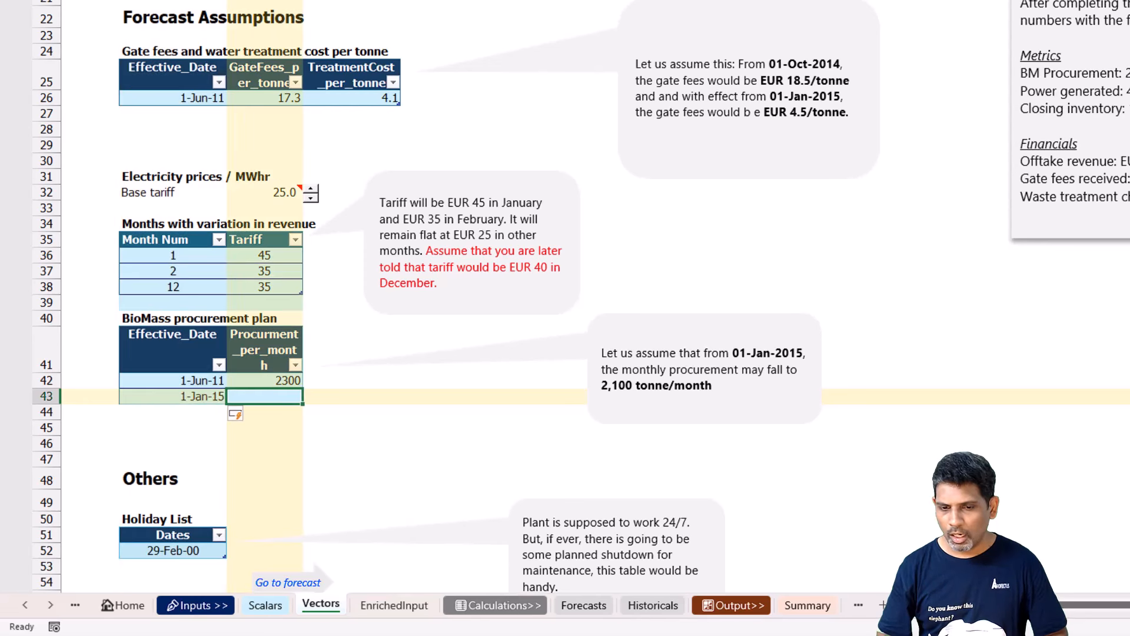
pyautogui.write('2100')
pyautogui.press('Tab')
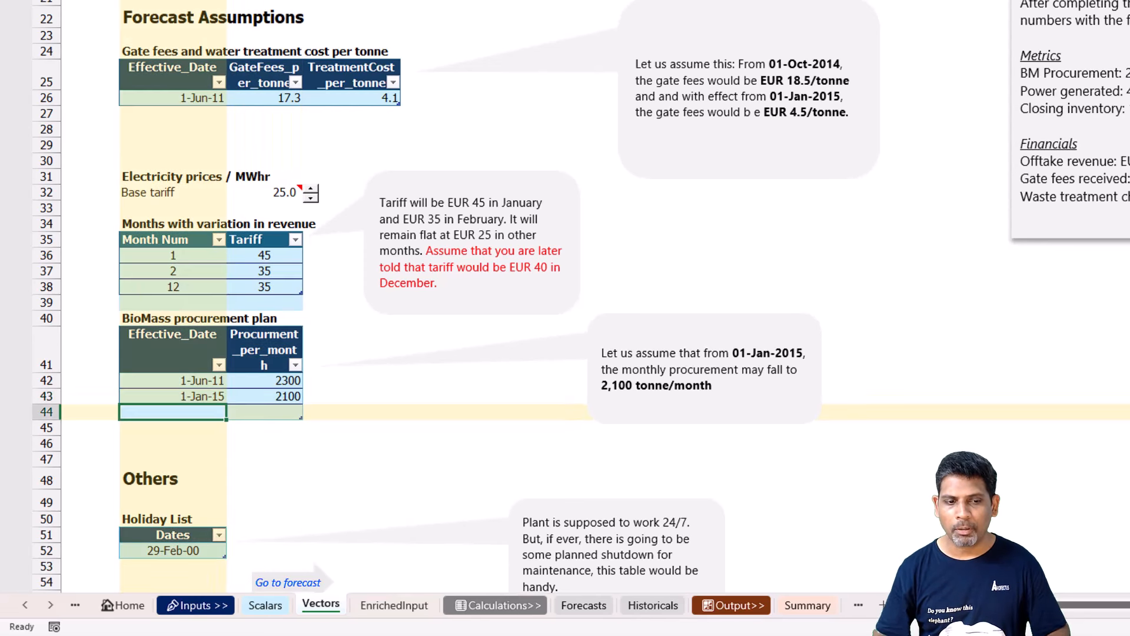
pyautogui.click(295, 413)
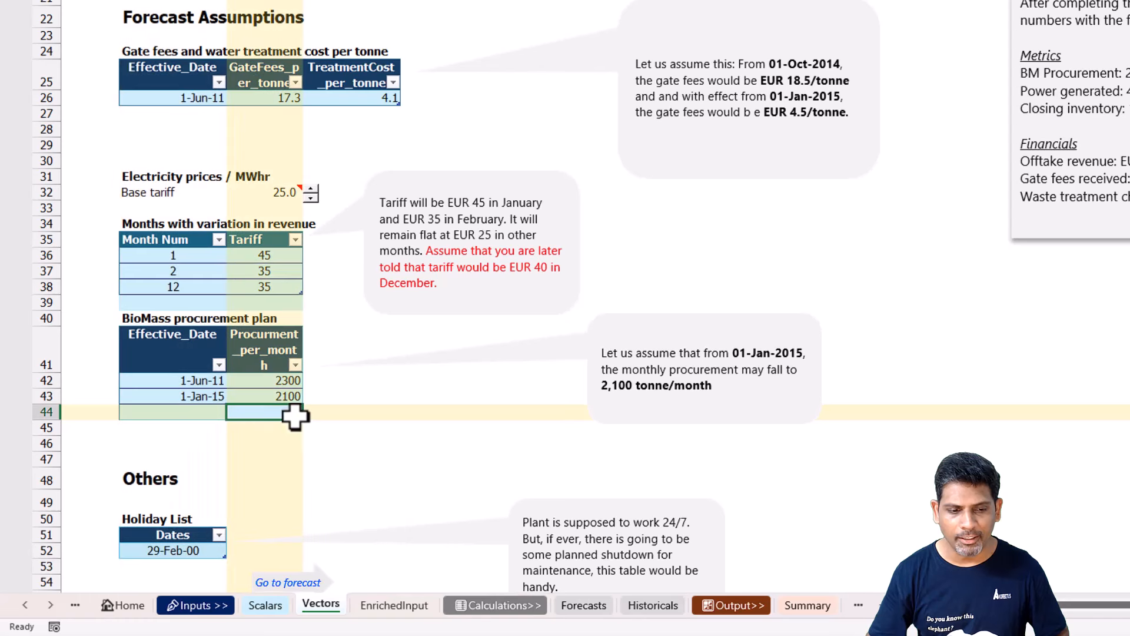
# On the Forecasts sheet, examine the procured quantities in row 38 from January 2015 onwards.
pyautogui.click(606, 607)
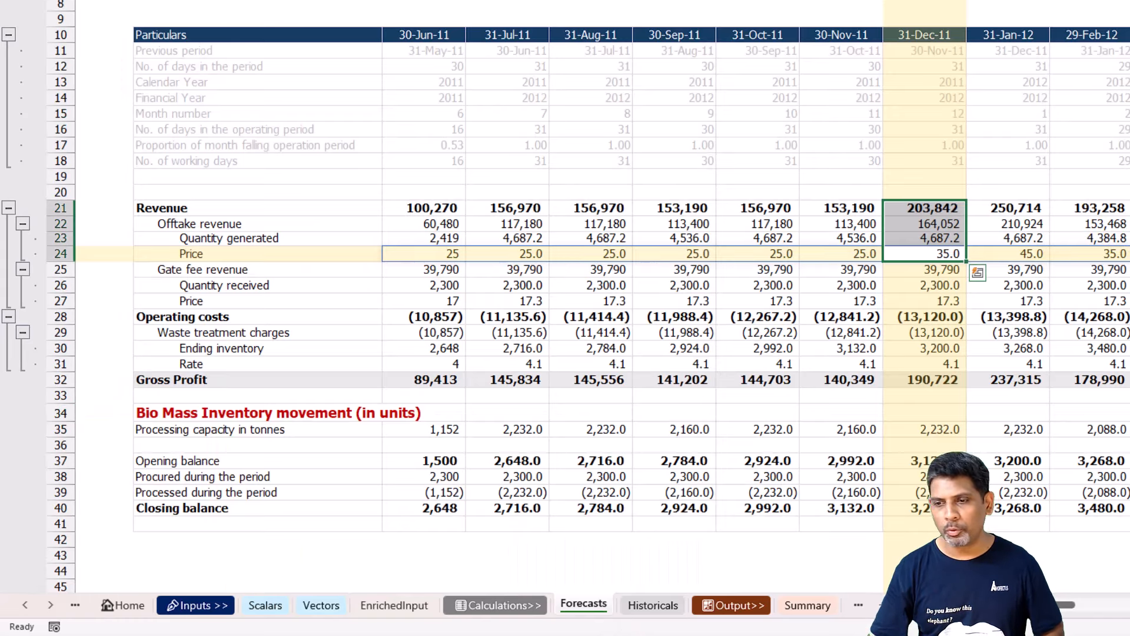
pyautogui.moveTo(1129, 477); pyautogui.dragTo(1075, 475)
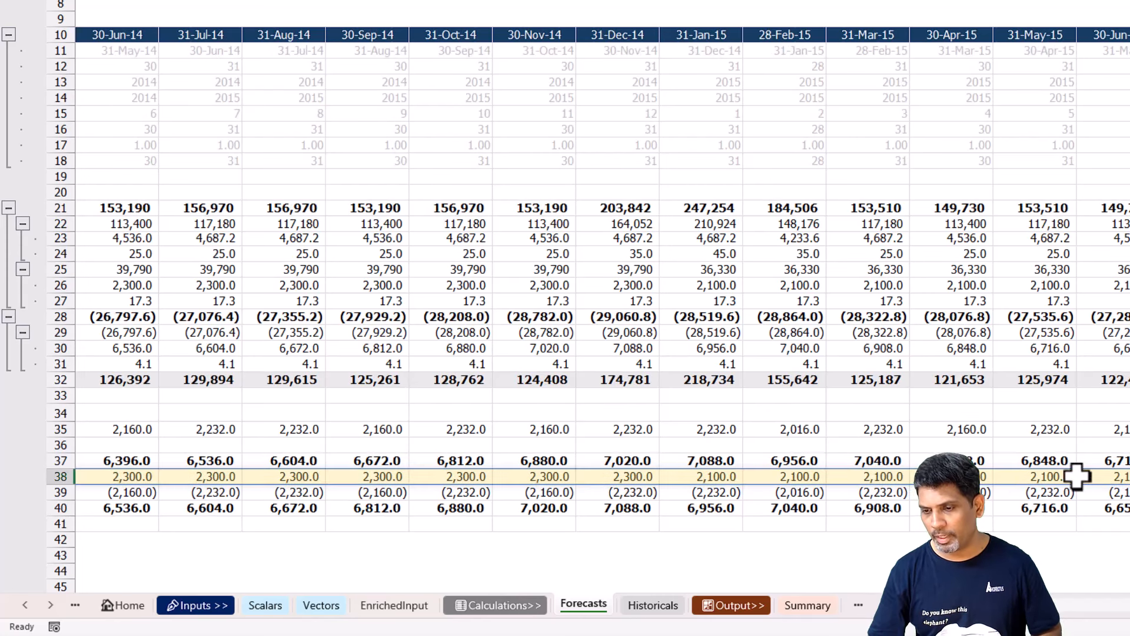
pyautogui.click(866, 476)
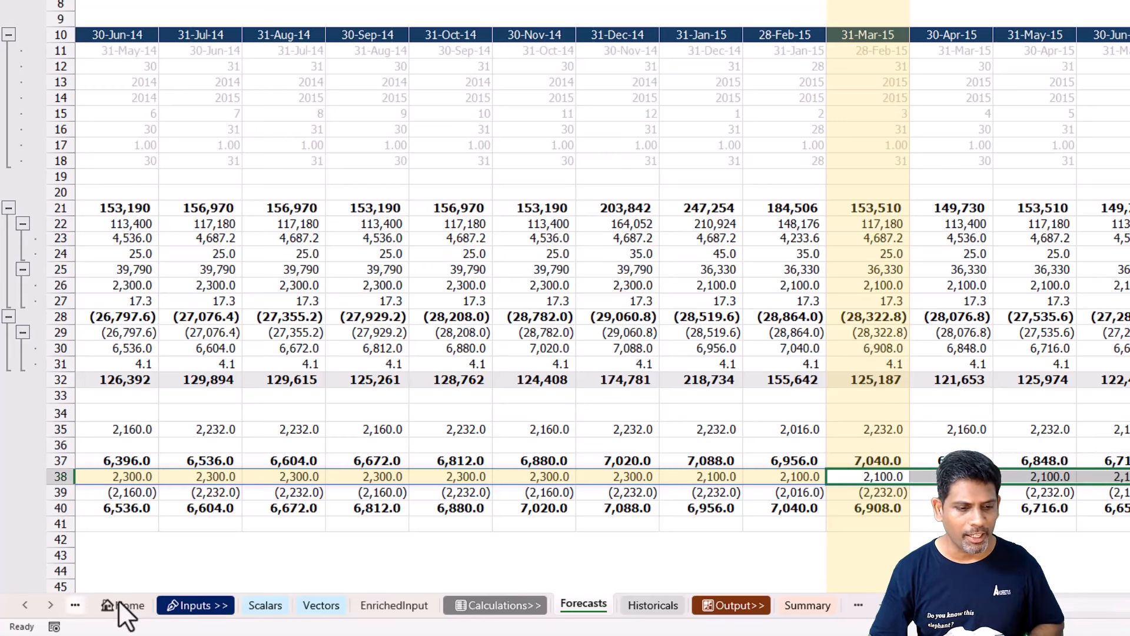
# On Vectors, add a row to the gate fees and treatment cost table with effective date 01-Oct-2014 and gate fee 18.5.
pyautogui.click(317, 606)
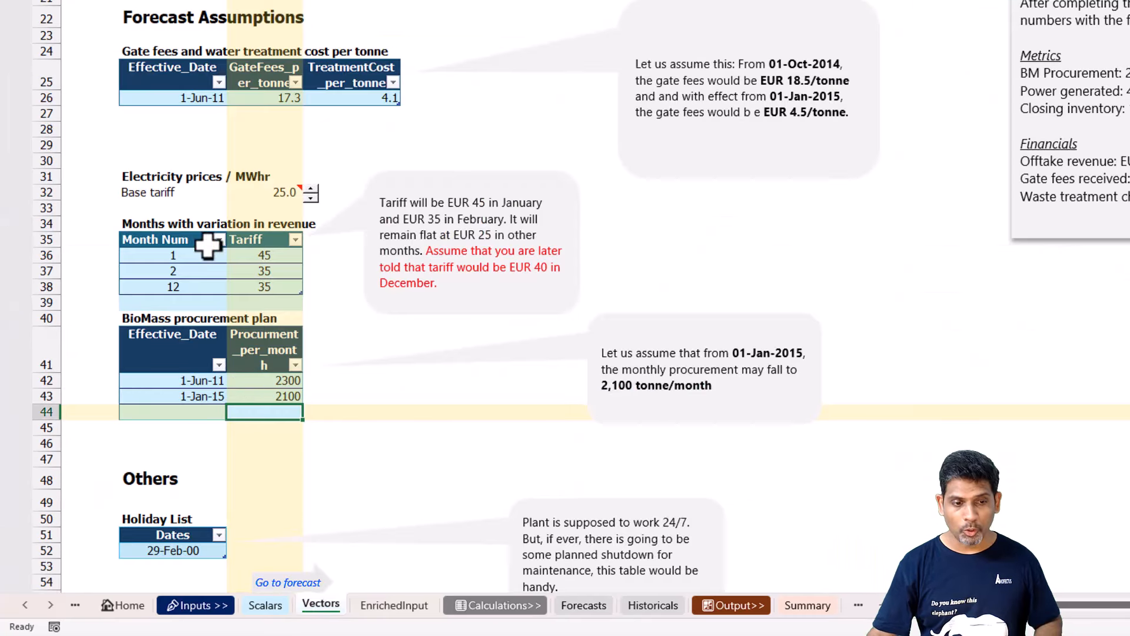
pyautogui.click(194, 126)
pyautogui.click(191, 114)
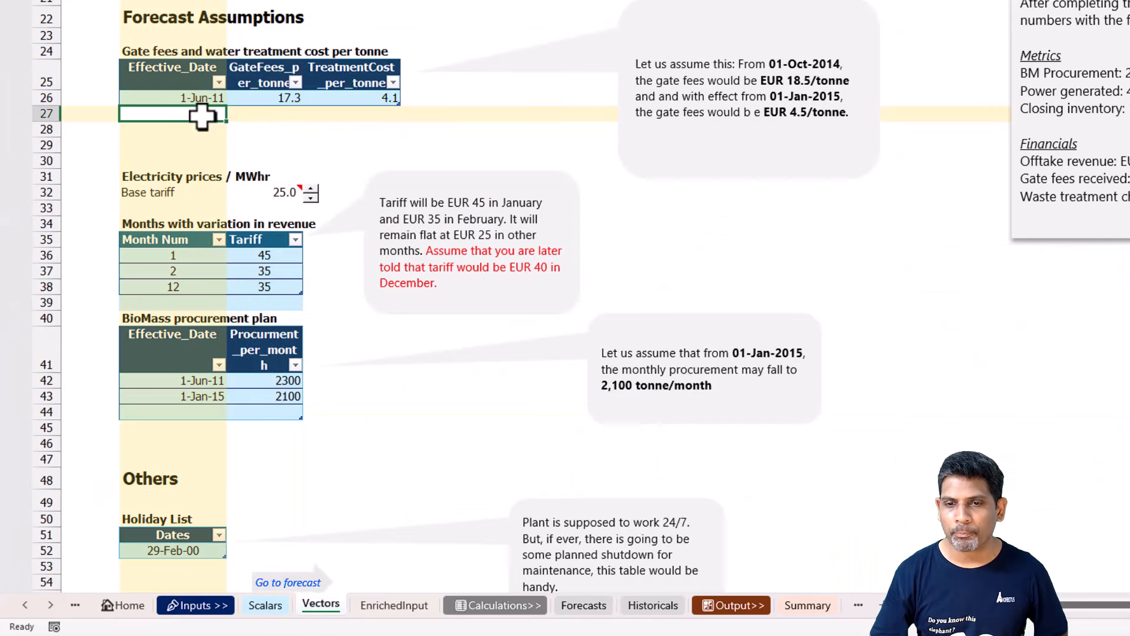
pyautogui.moveTo(770, 63); pyautogui.dragTo(849, 80)
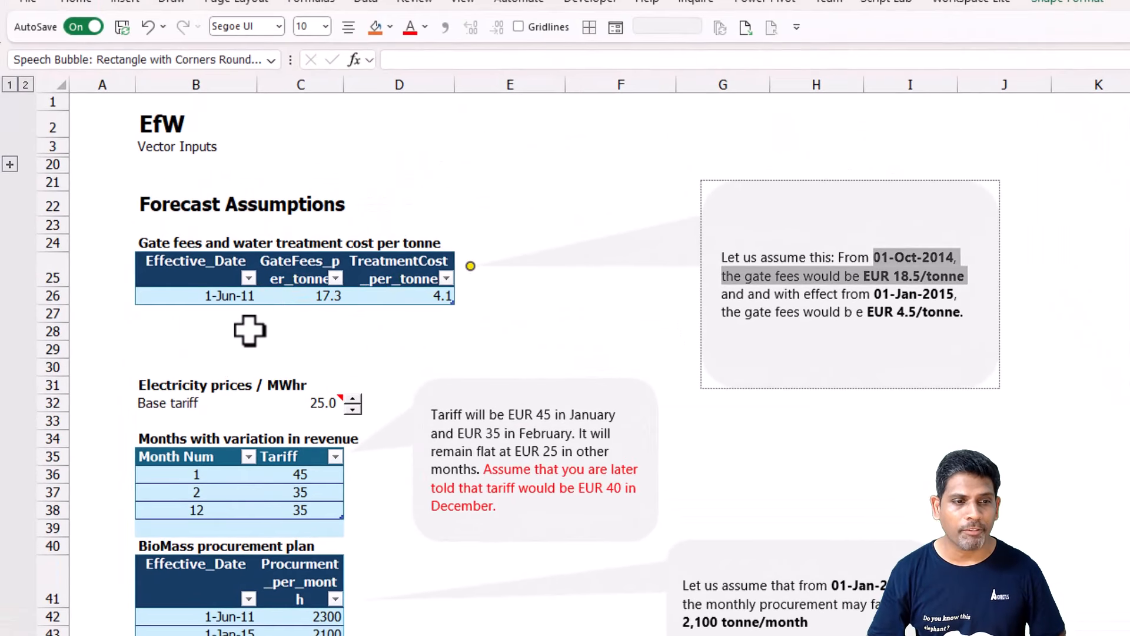
pyautogui.click(227, 312)
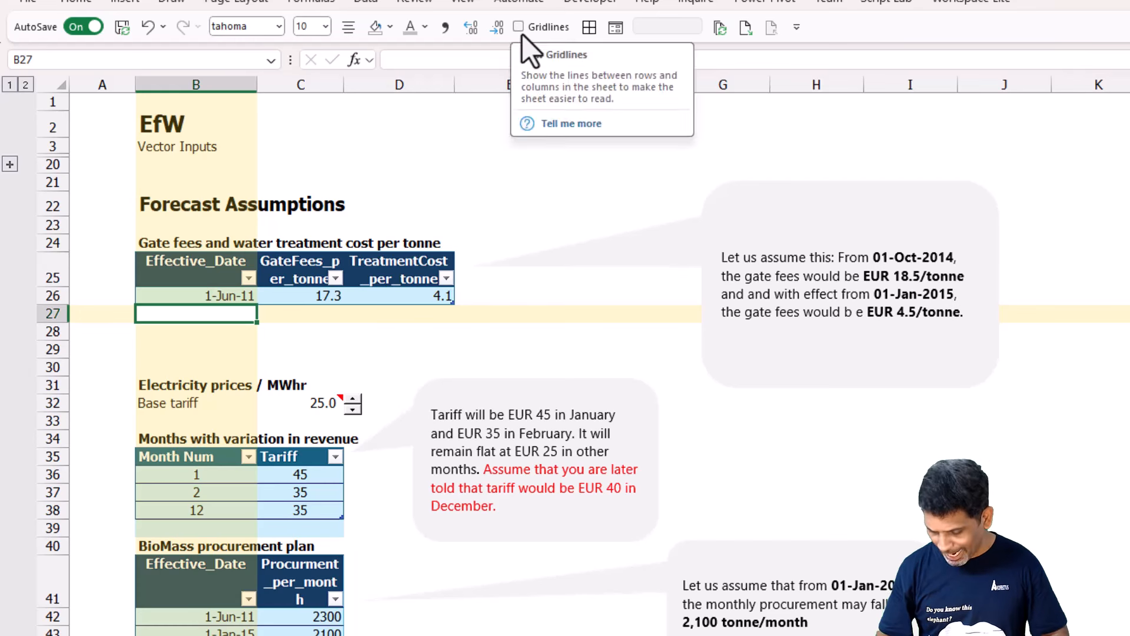
pyautogui.write('01-Oc')
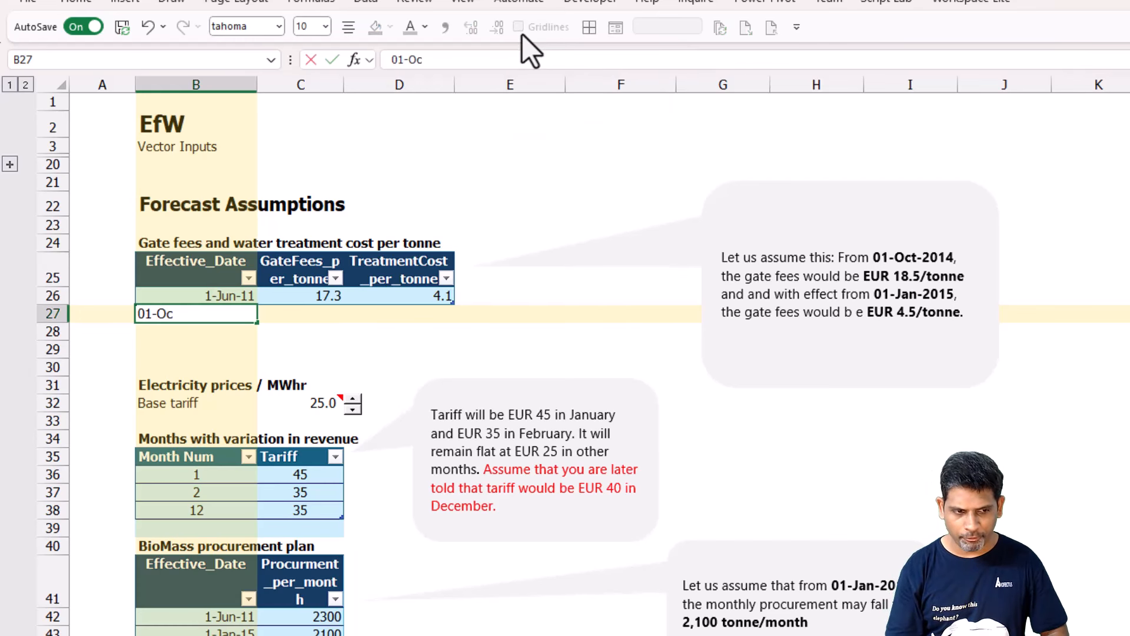
pyautogui.write('t-2014')
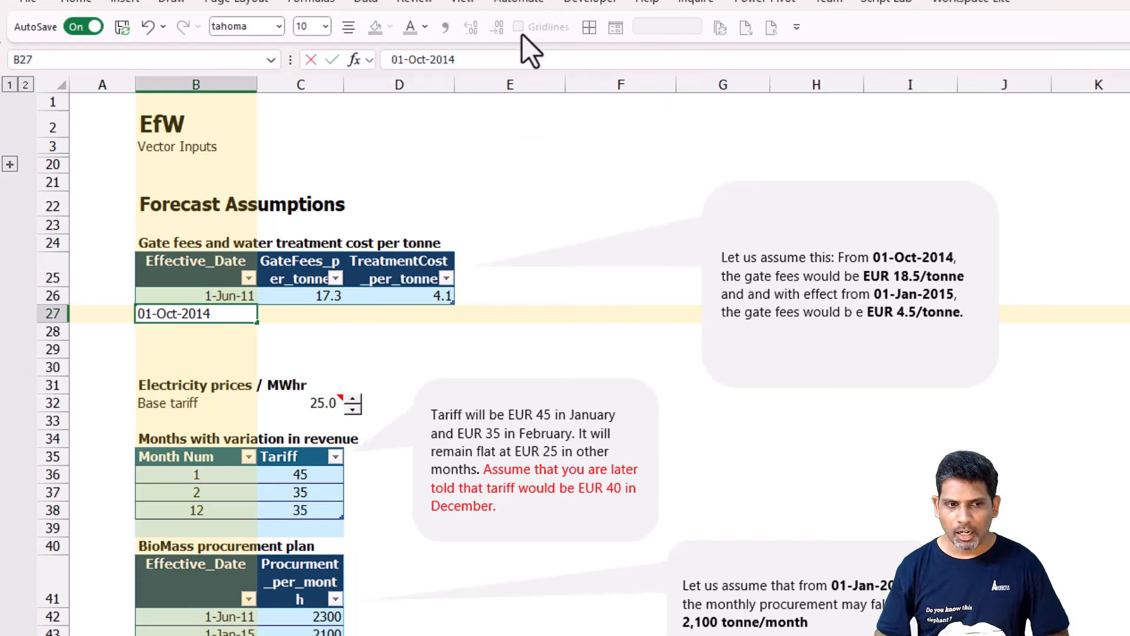
pyautogui.press('Tab')
pyautogui.write('18.5')
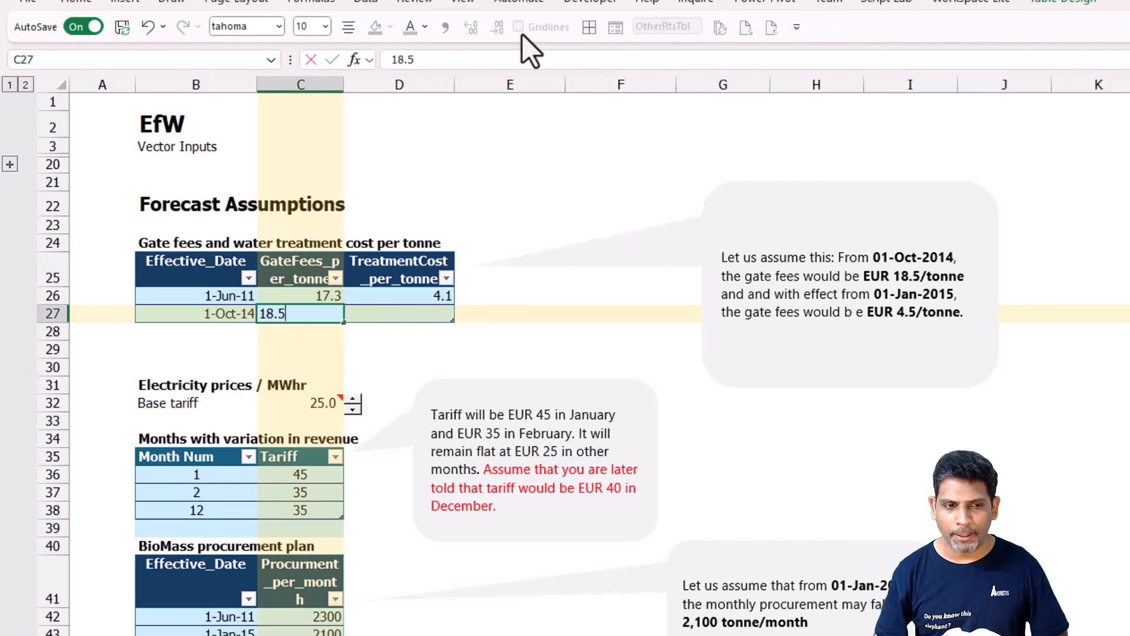
pyautogui.press('Tab')
pyautogui.press('Left')
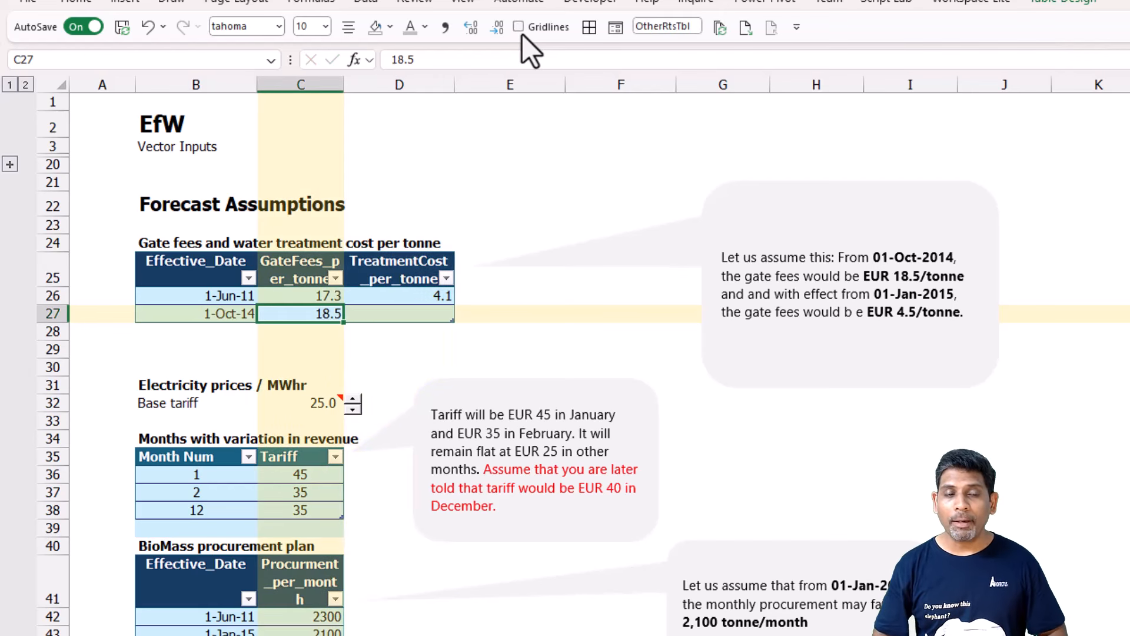
# Set the treatment cost per tonne for the 1-Oct-14 row in D27 to 4.1.
pyautogui.press('Right')
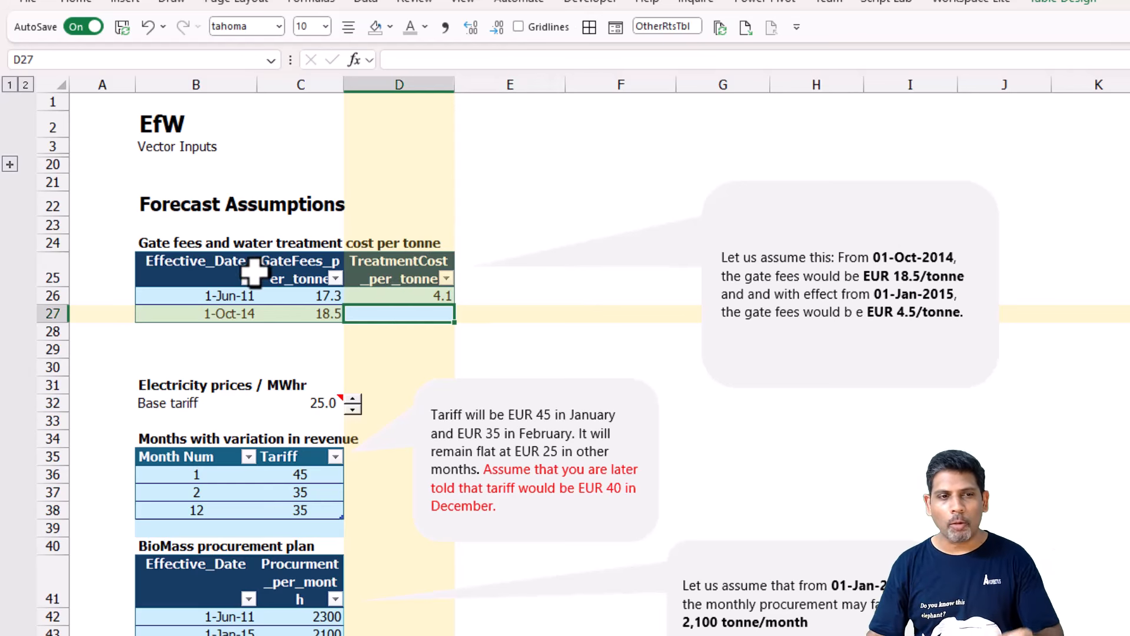
pyautogui.moveTo(374, 285); pyautogui.dragTo(314, 305)
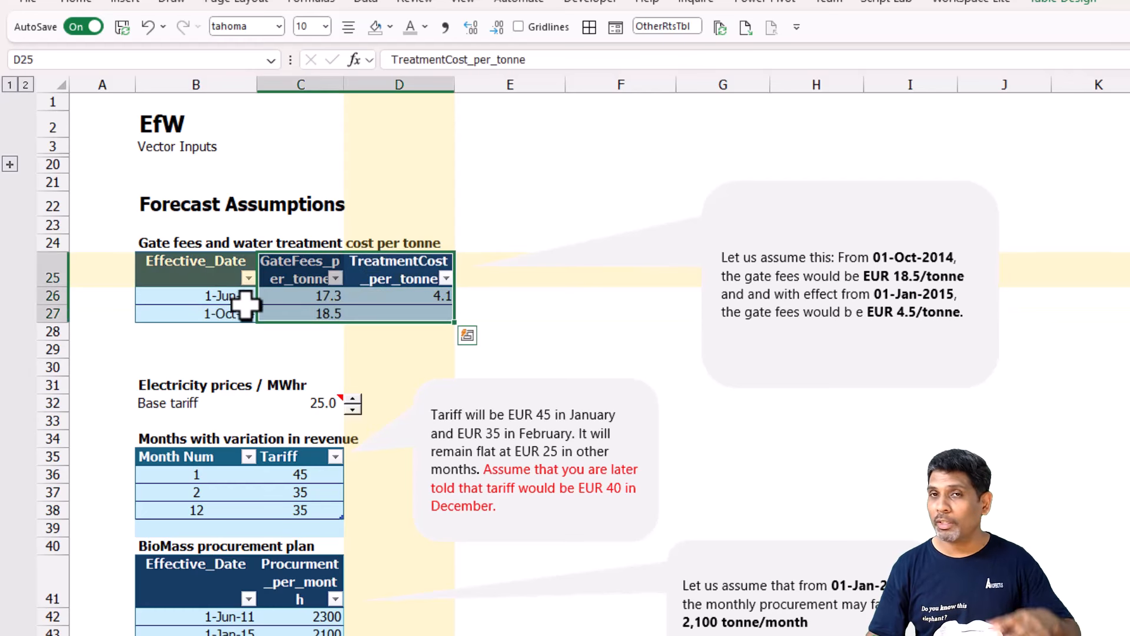
pyautogui.click(355, 352)
pyautogui.click(382, 314)
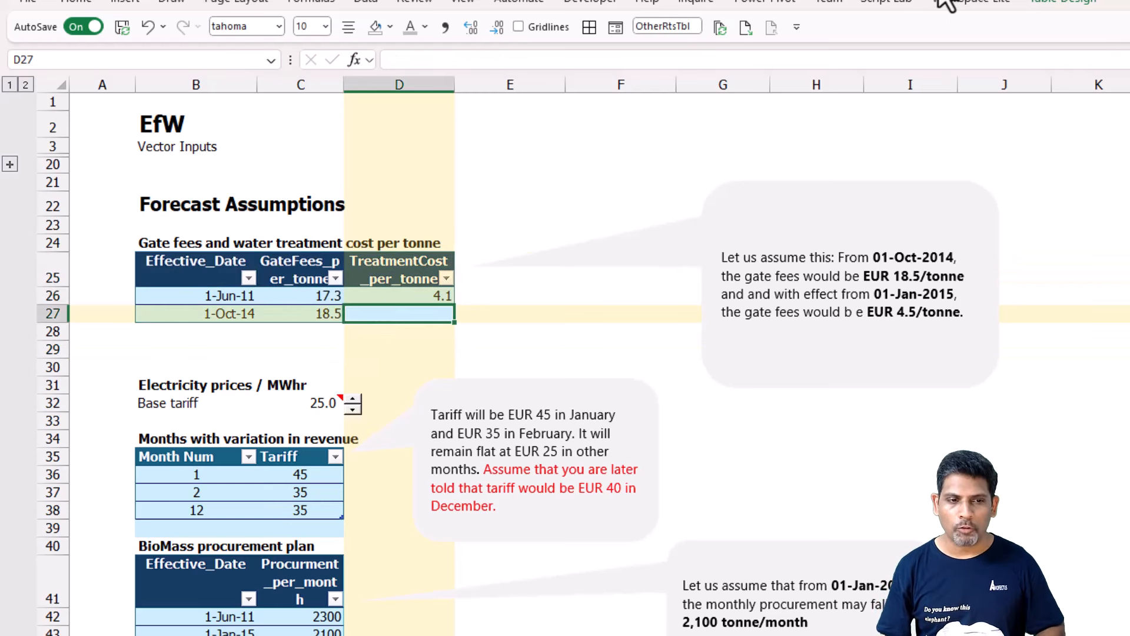
pyautogui.press('Left')
pyautogui.press('Up')
pyautogui.press('Down')
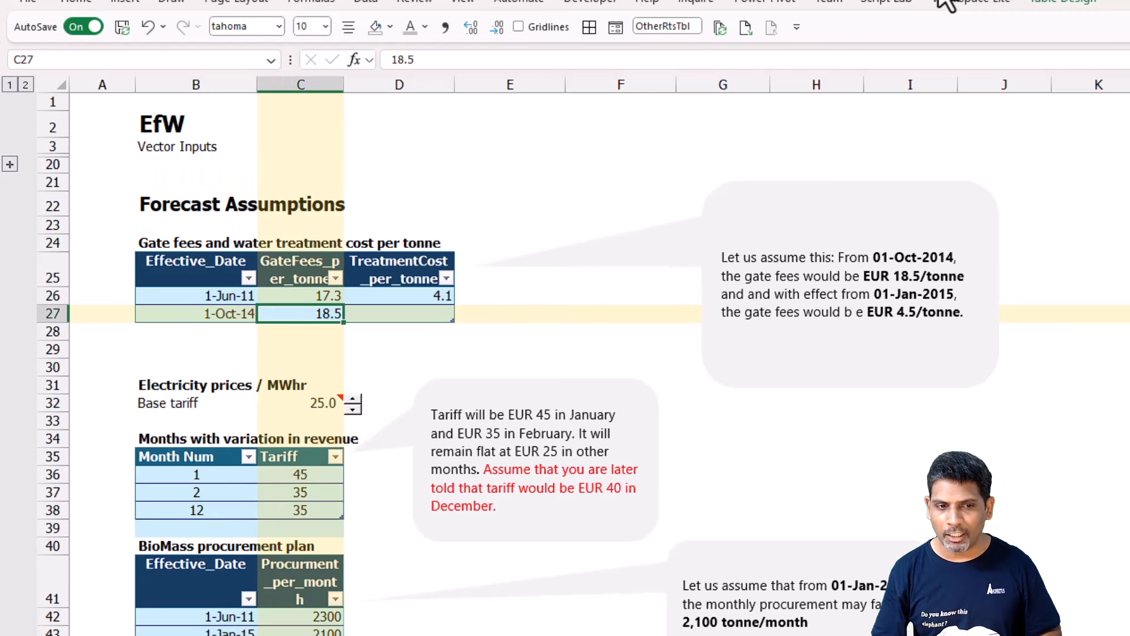
pyautogui.press('Right')
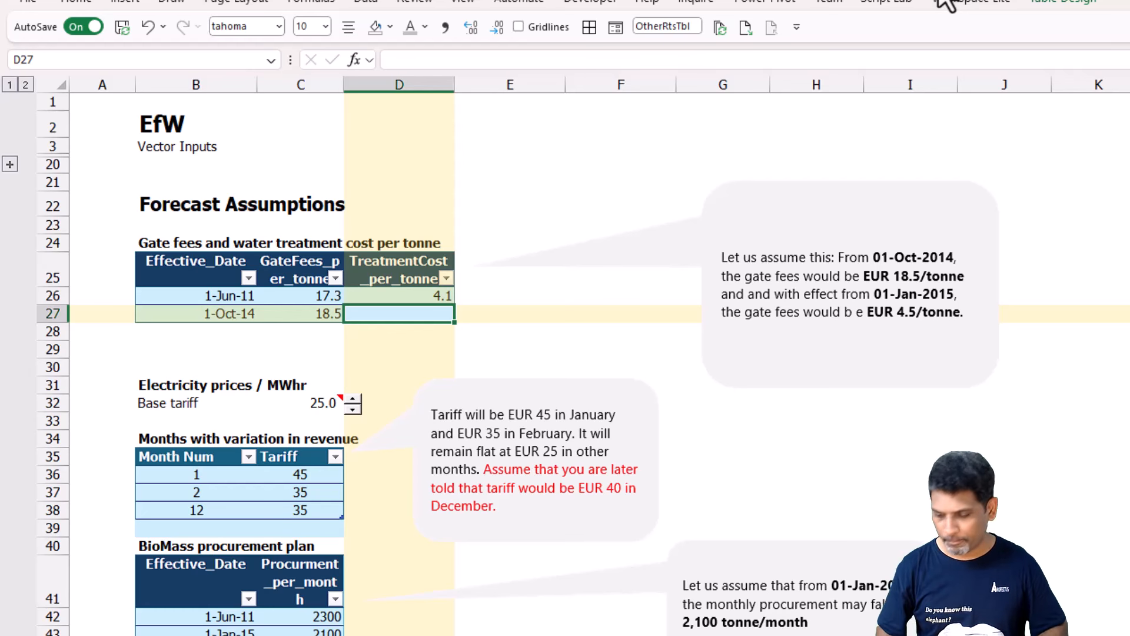
pyautogui.write('4.1')
pyautogui.press('Return')
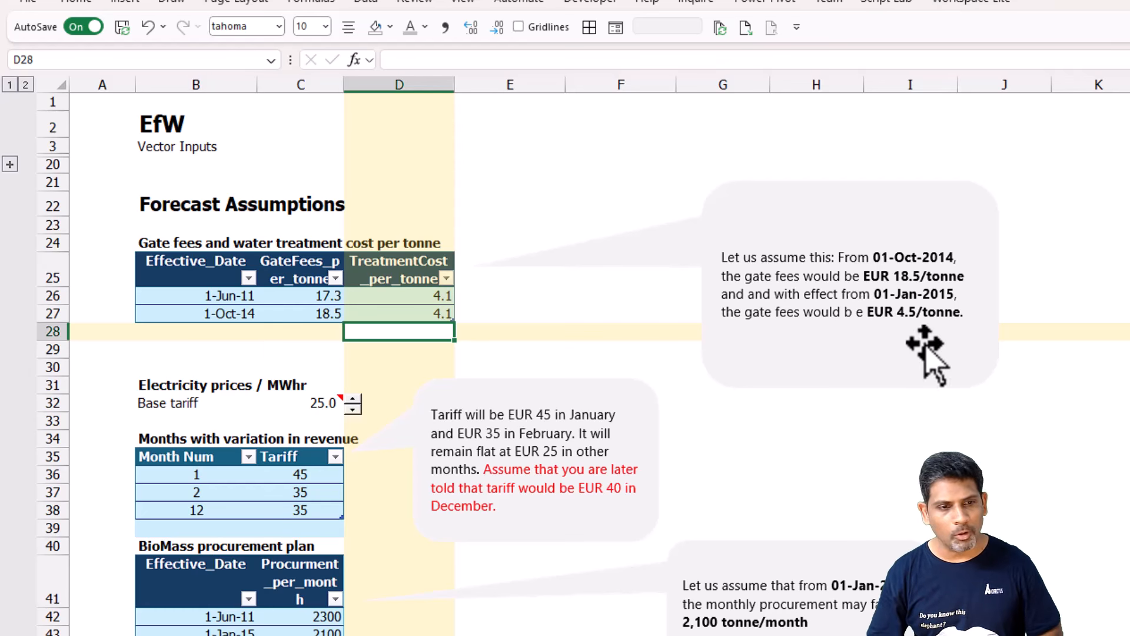
# Add a 01-Jan-2015 row to the gate fees table with gate fee 18.5 and treatment cost 4.5 per tonne.
pyautogui.click(200, 332)
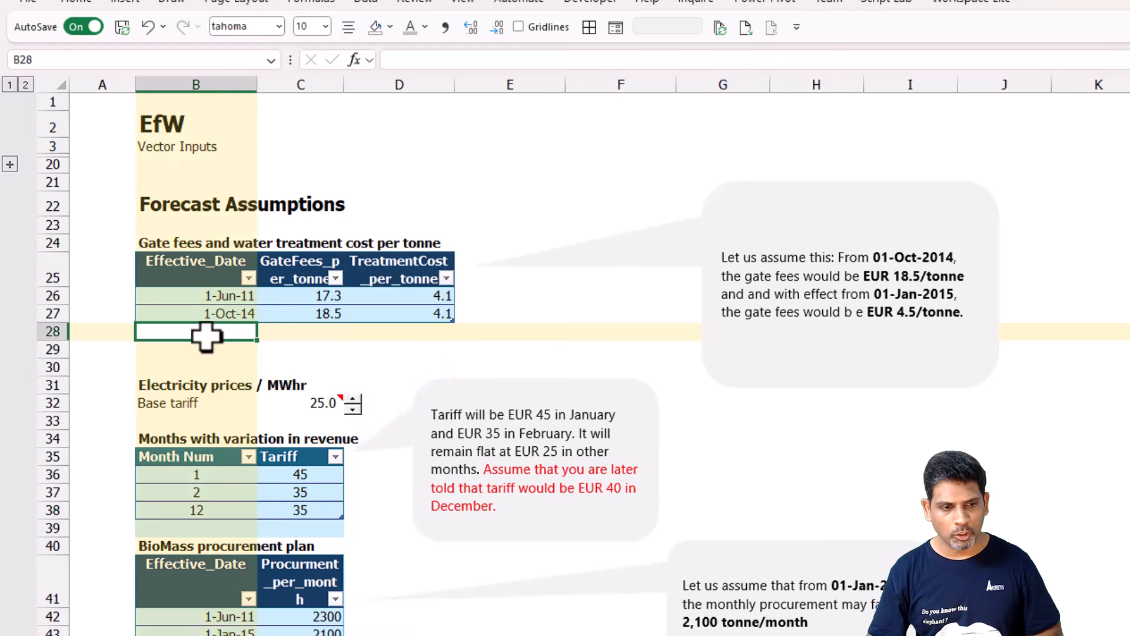
pyautogui.press('F2')
pyautogui.write('01-')
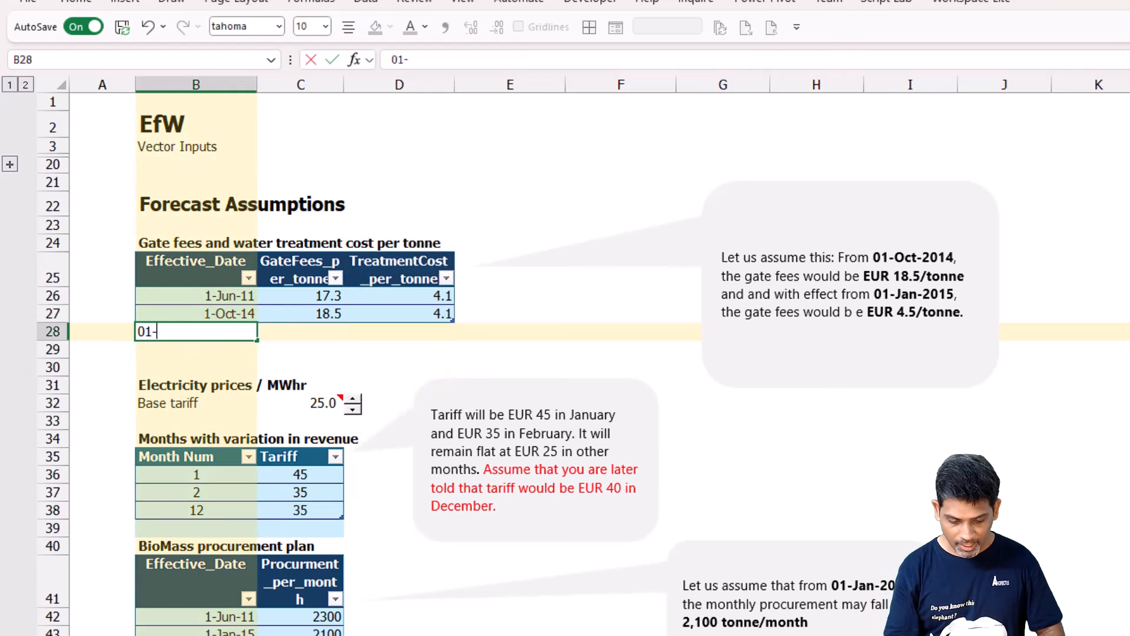
pyautogui.write('Jan-')
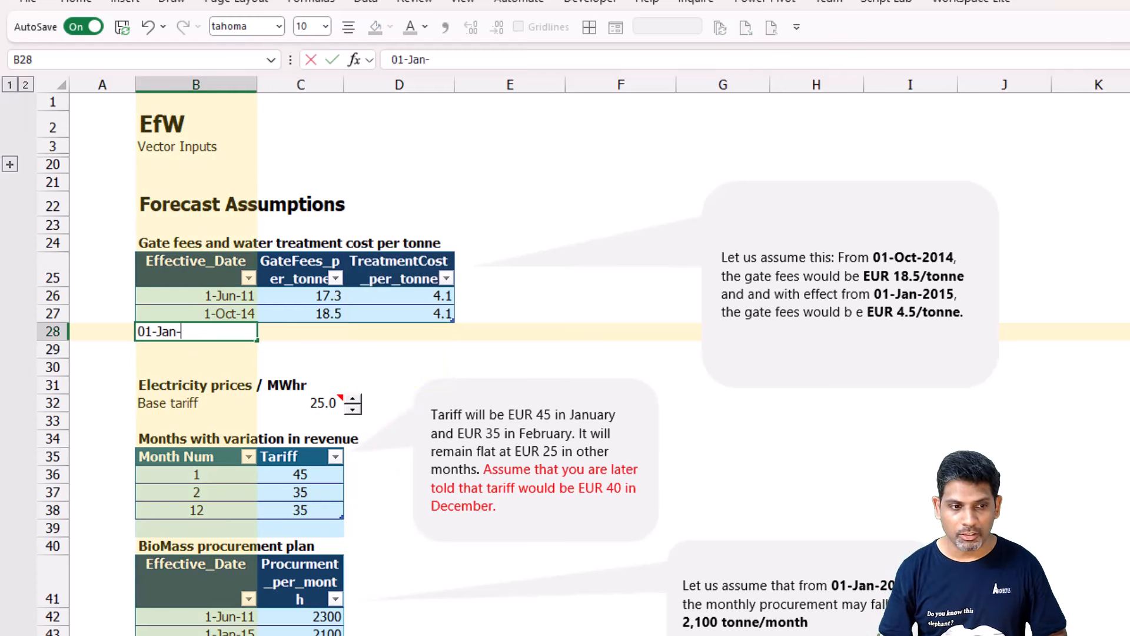
pyautogui.write('2015')
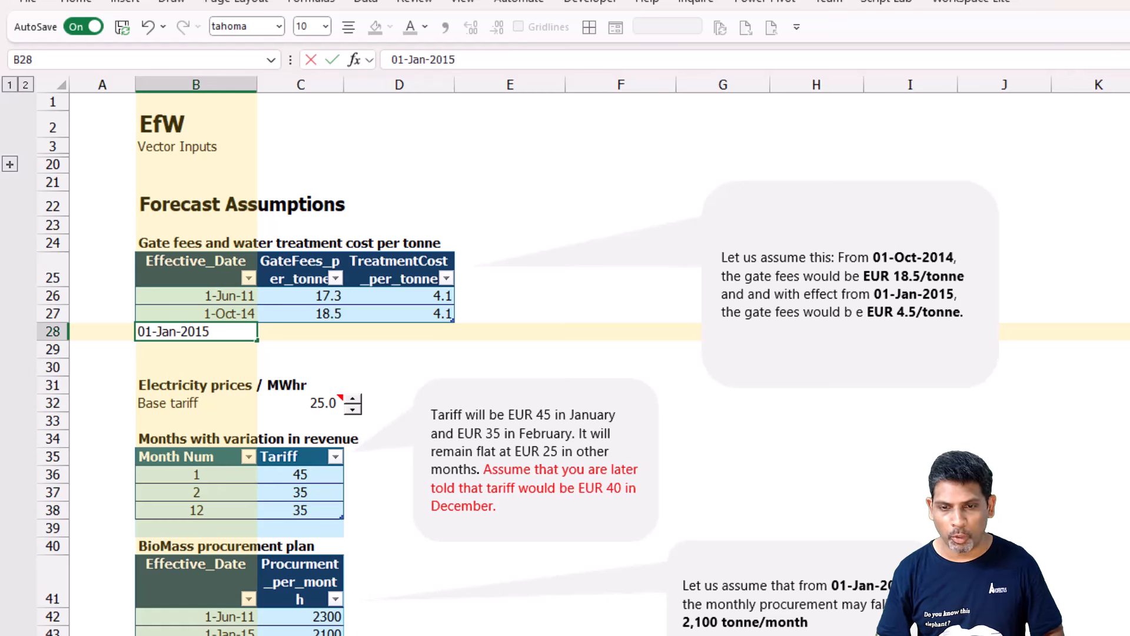
pyautogui.press('Tab')
pyautogui.press('Tab')
pyautogui.write('4.5')
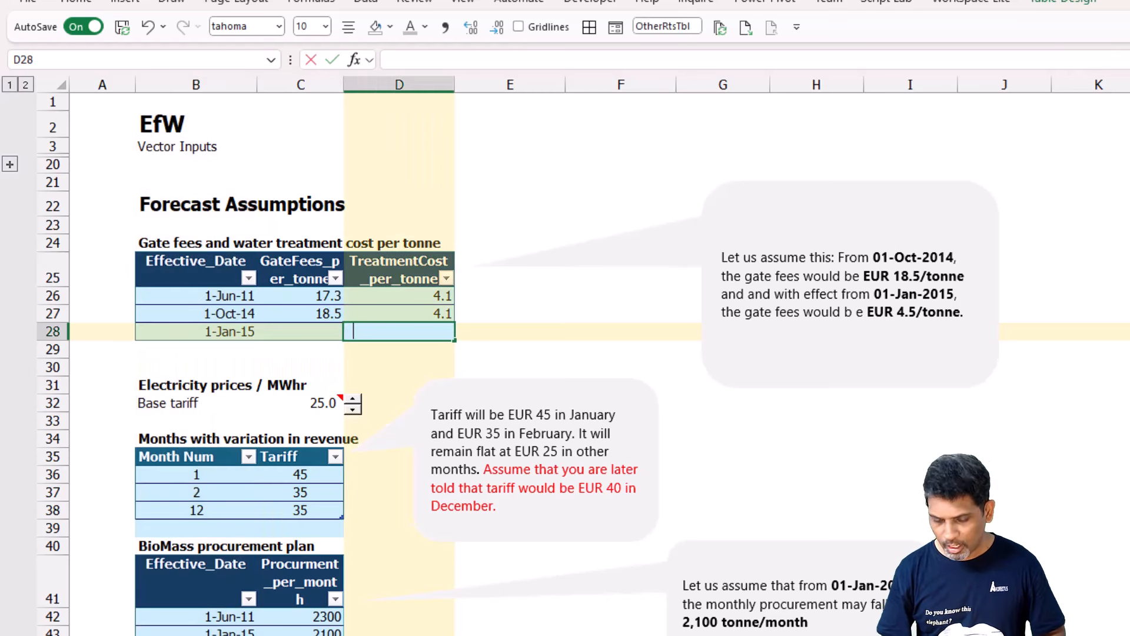
pyautogui.hotkey('shift', 'Tab')
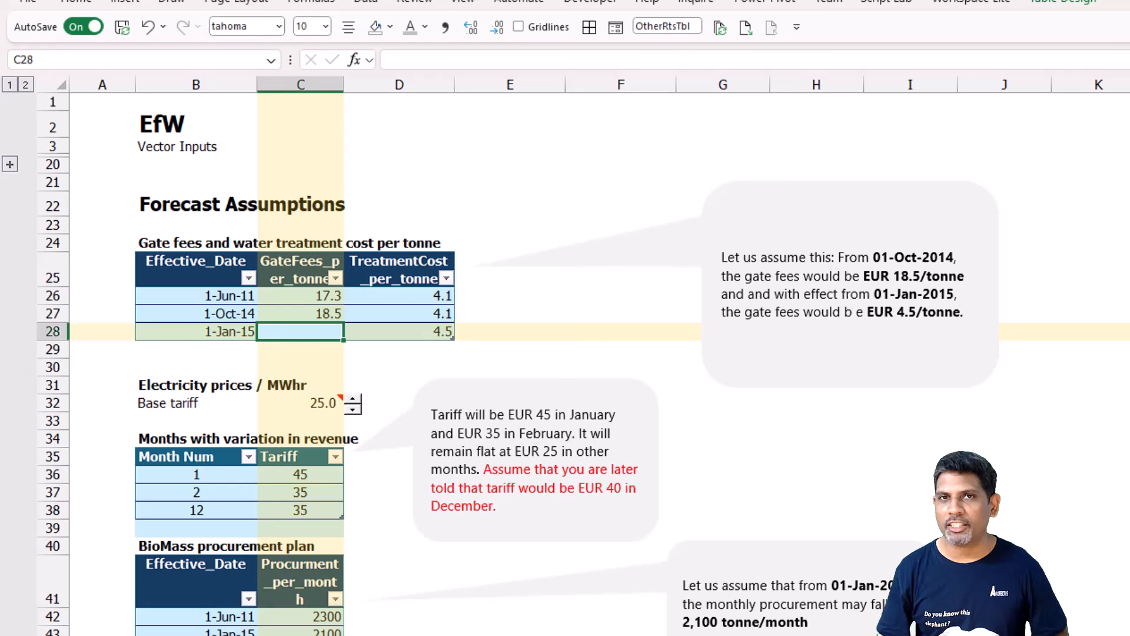
pyautogui.write('18.5')
pyautogui.hotkey('ctrl', 'Return')
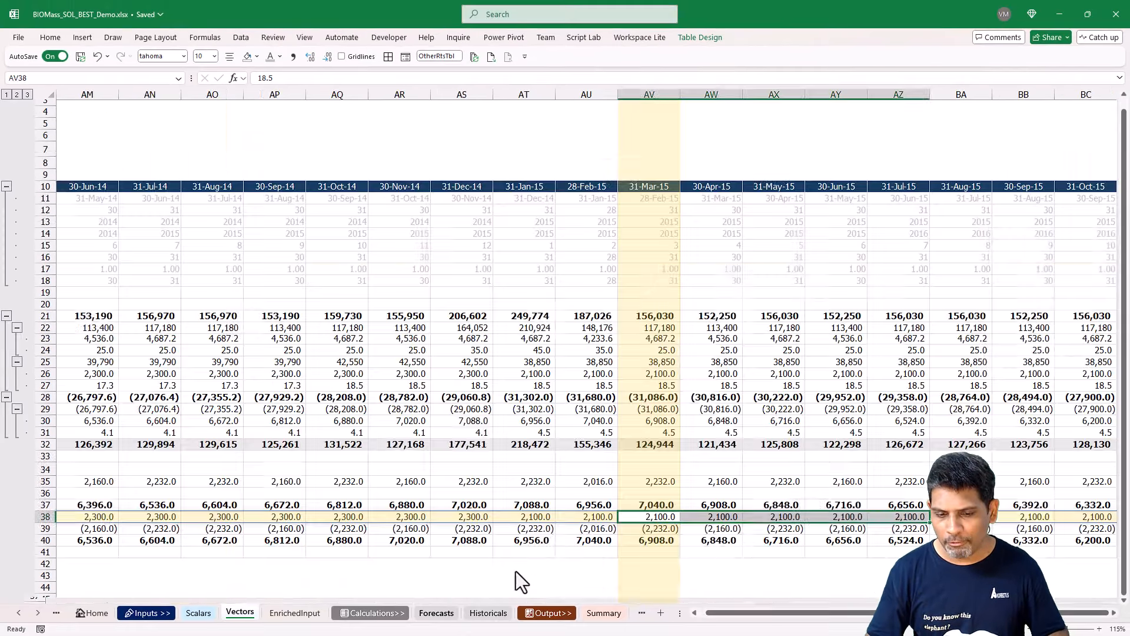
# Check the Forecasts sheet, and expand the collapsed Historical Data rows on Vectors.
pyautogui.click(441, 615)
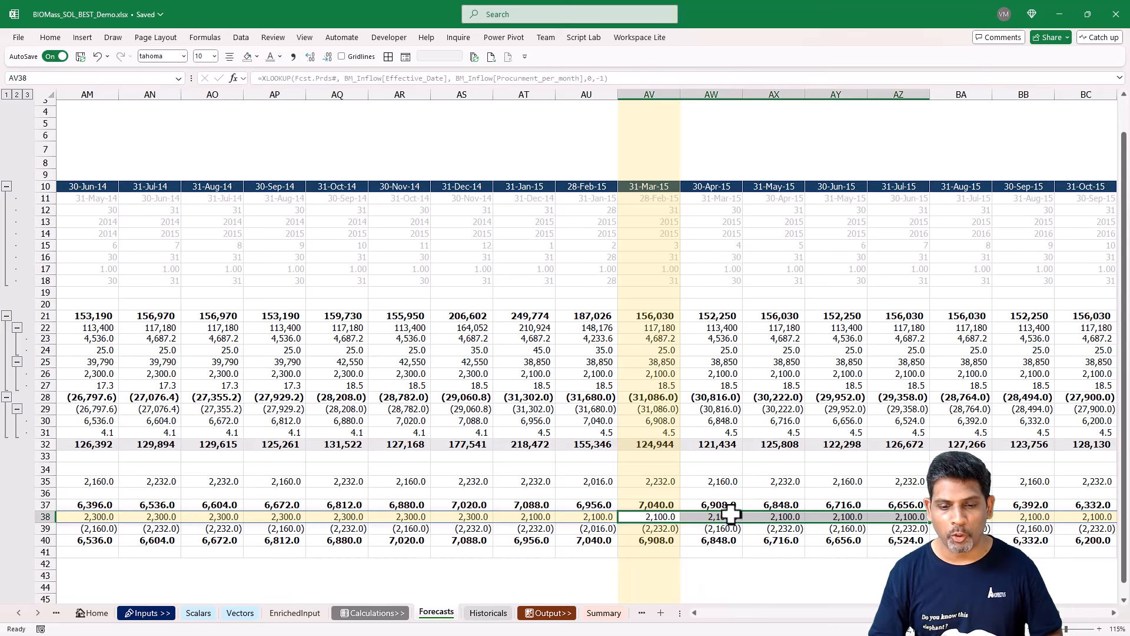
pyautogui.click(240, 612)
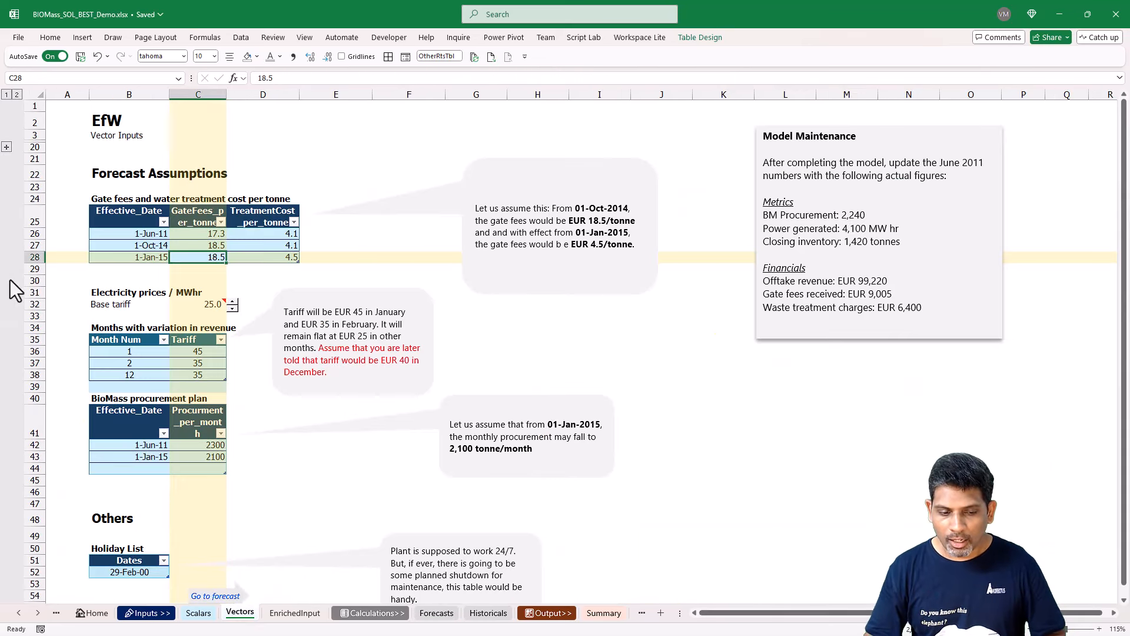
pyautogui.click(6, 147)
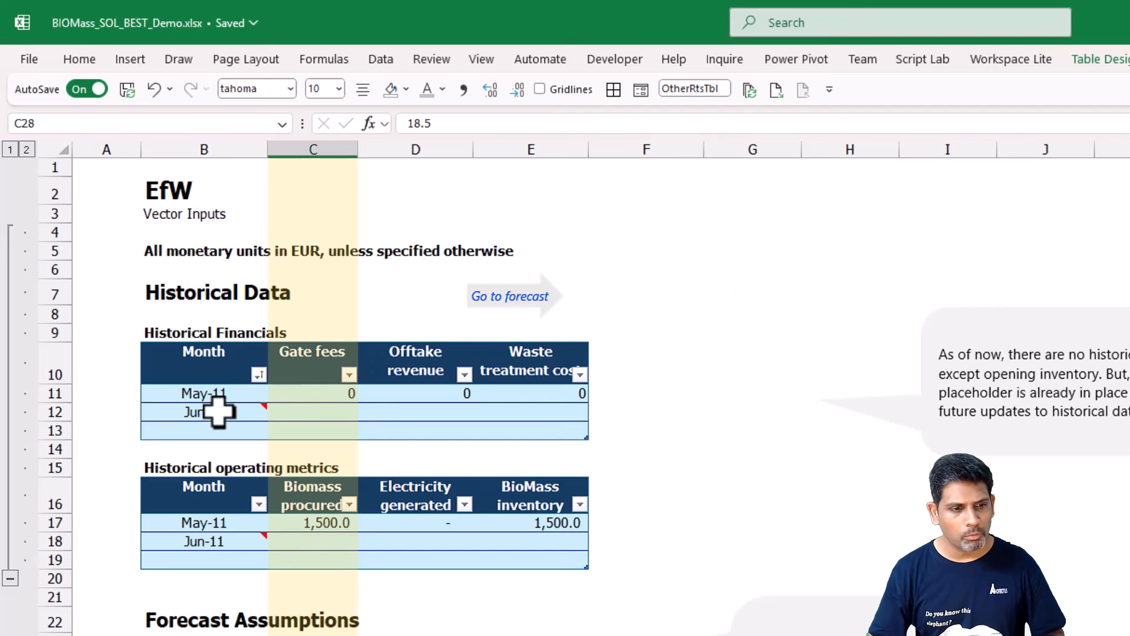
# Examine the May-11 and Jun-11 rows of the Historical Financials and Historical operating metrics tables.
pyautogui.click(203, 394)
pyautogui.moveTo(281, 408); pyautogui.dragTo(569, 430)
pyautogui.moveTo(163, 395); pyautogui.dragTo(465, 377)
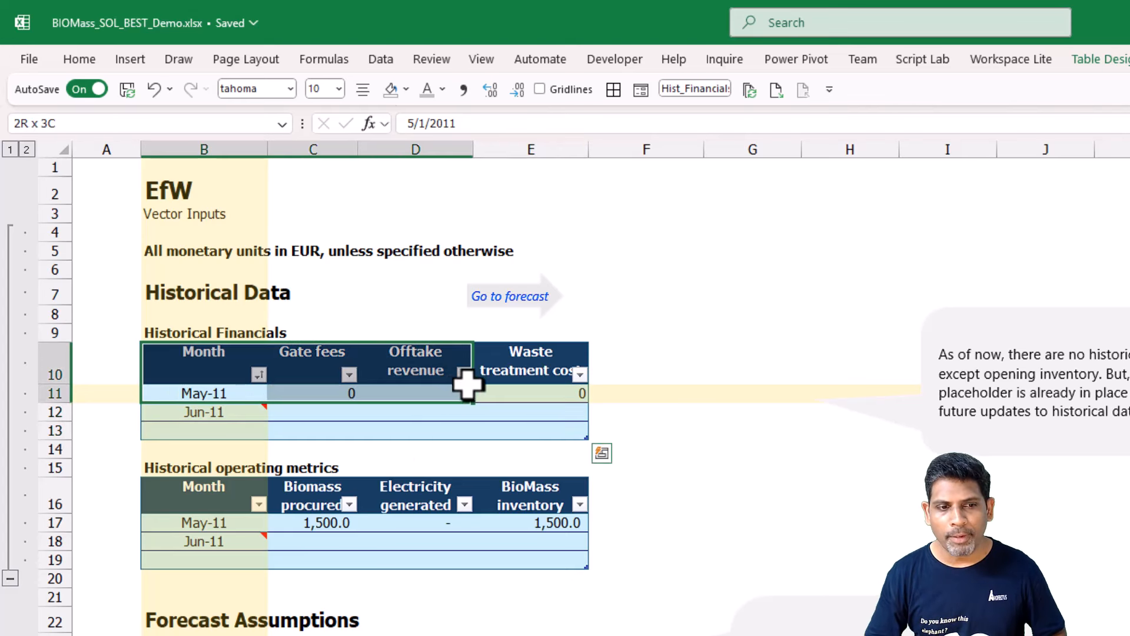
pyautogui.click(335, 390)
pyautogui.click(410, 392)
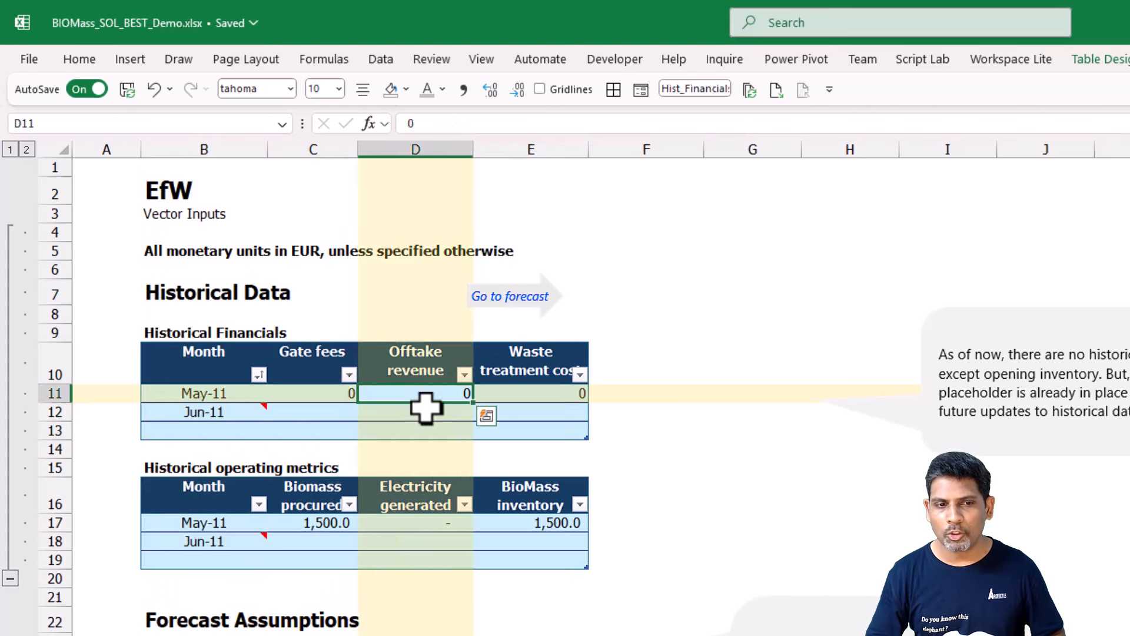
pyautogui.click(546, 402)
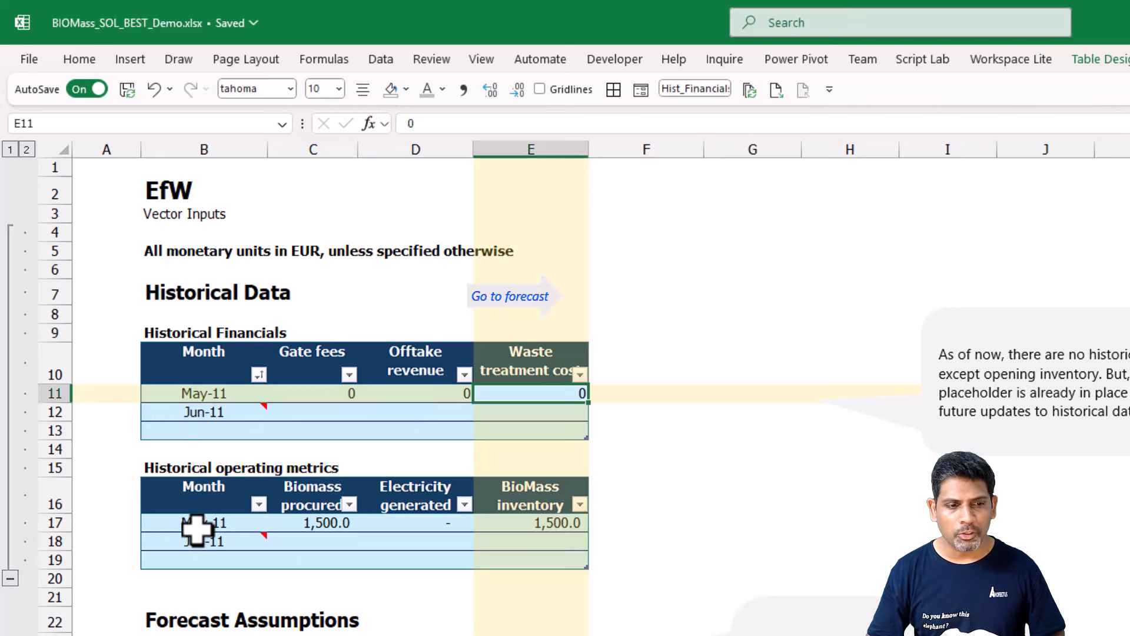
pyautogui.moveTo(196, 524); pyautogui.dragTo(545, 515)
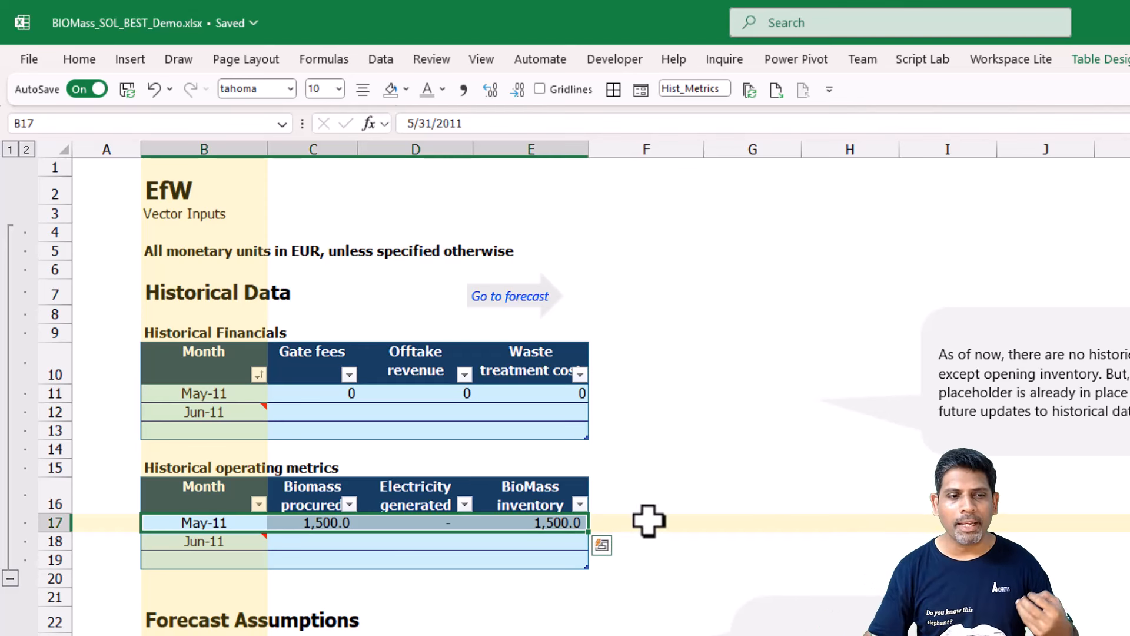
pyautogui.click(198, 542)
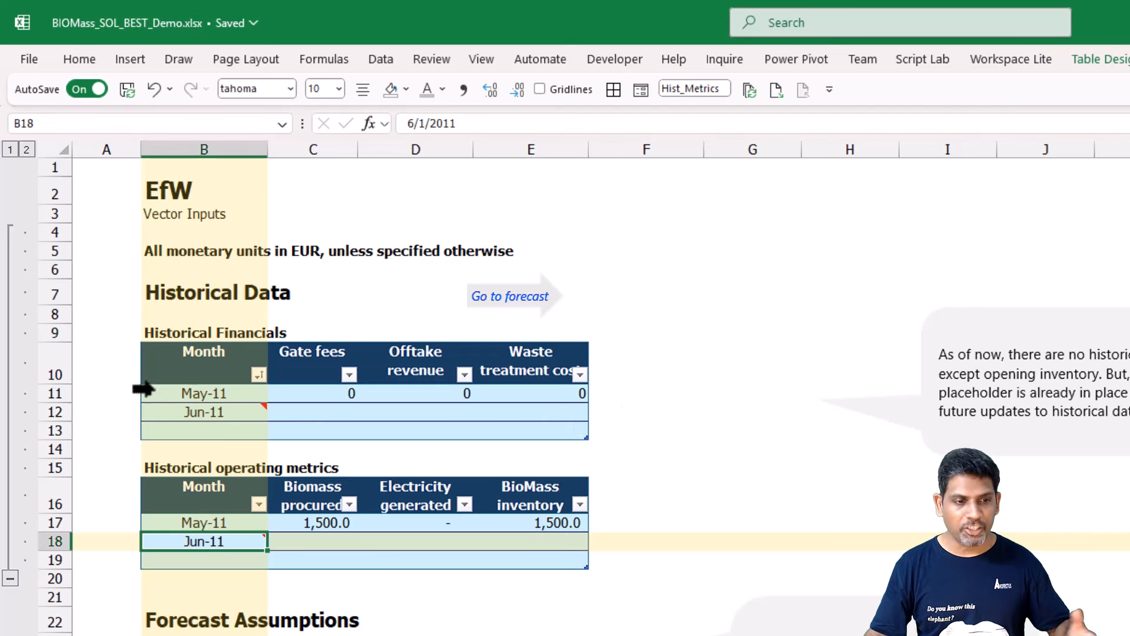
pyautogui.moveTo(209, 415); pyautogui.dragTo(548, 419)
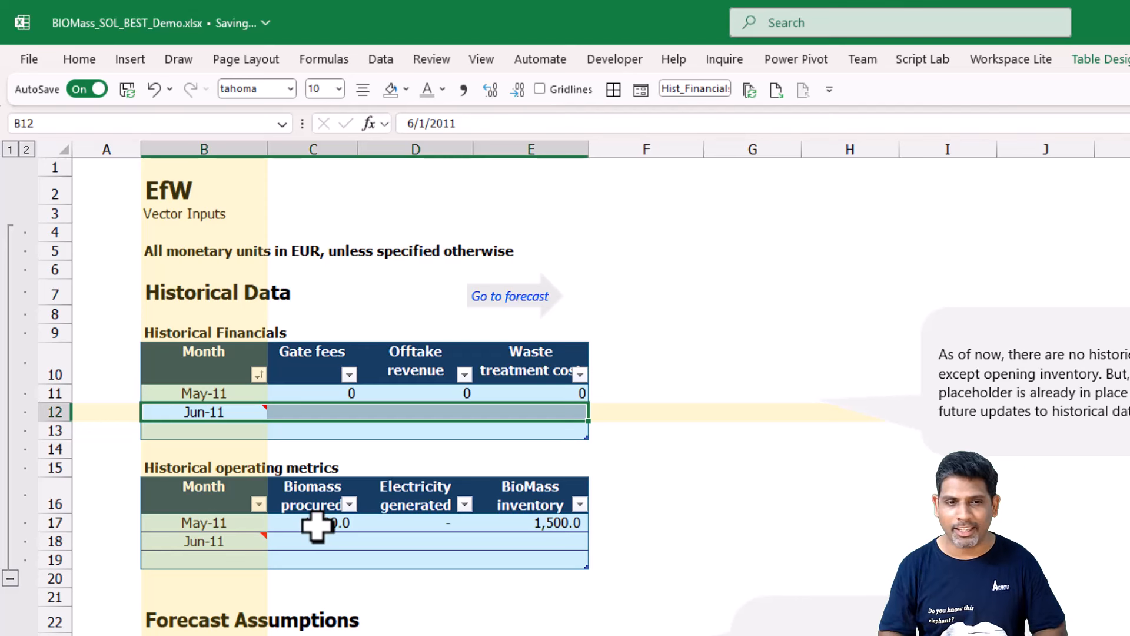
pyautogui.click(228, 407)
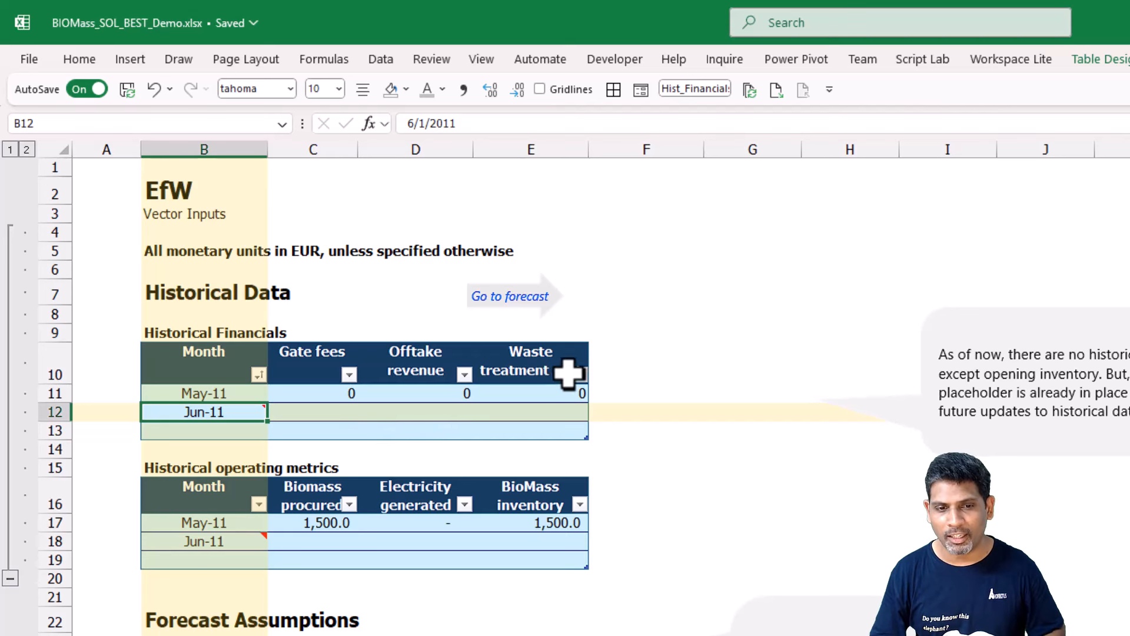
# Add an ISValid column at the end of the Historical Financials table by entering its header in F10.
pyautogui.click(655, 360)
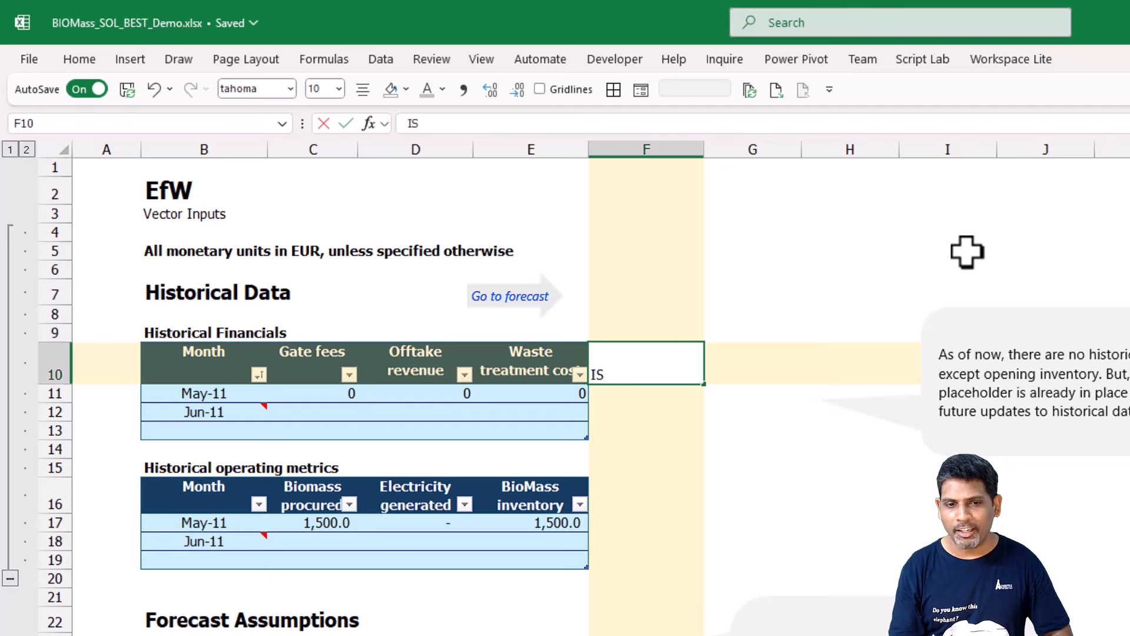
pyautogui.write('V alid')
pyautogui.press('Return')
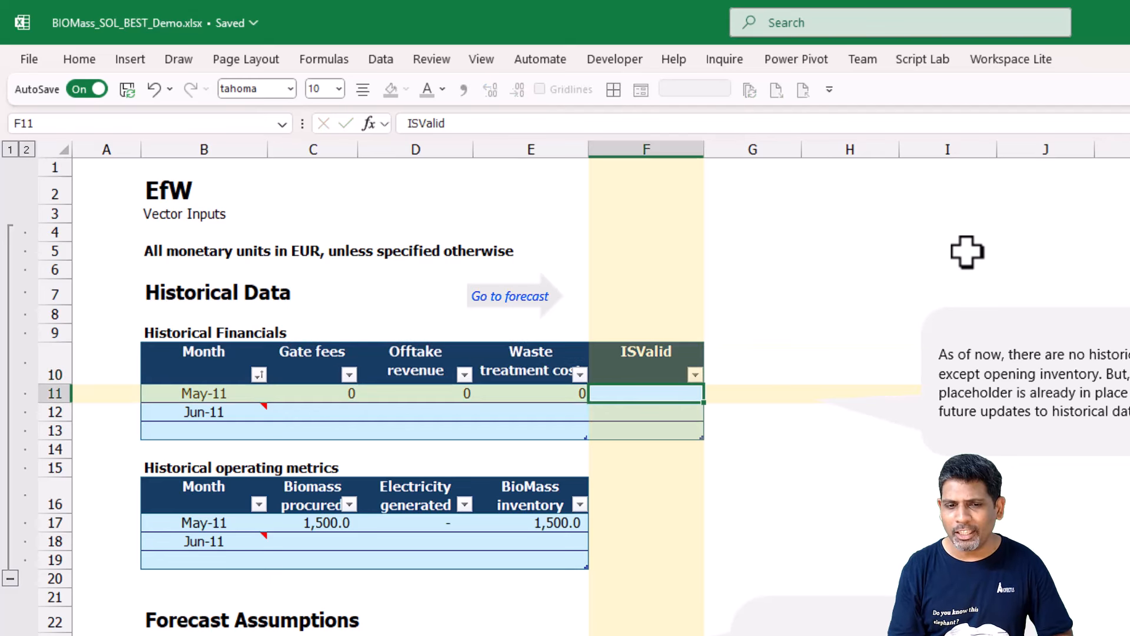
# Remove the fill colour from the ISValid cells F11:F13 in the Historical Financials table.
pyautogui.moveTo(260, 397); pyautogui.dragTo(588, 396)
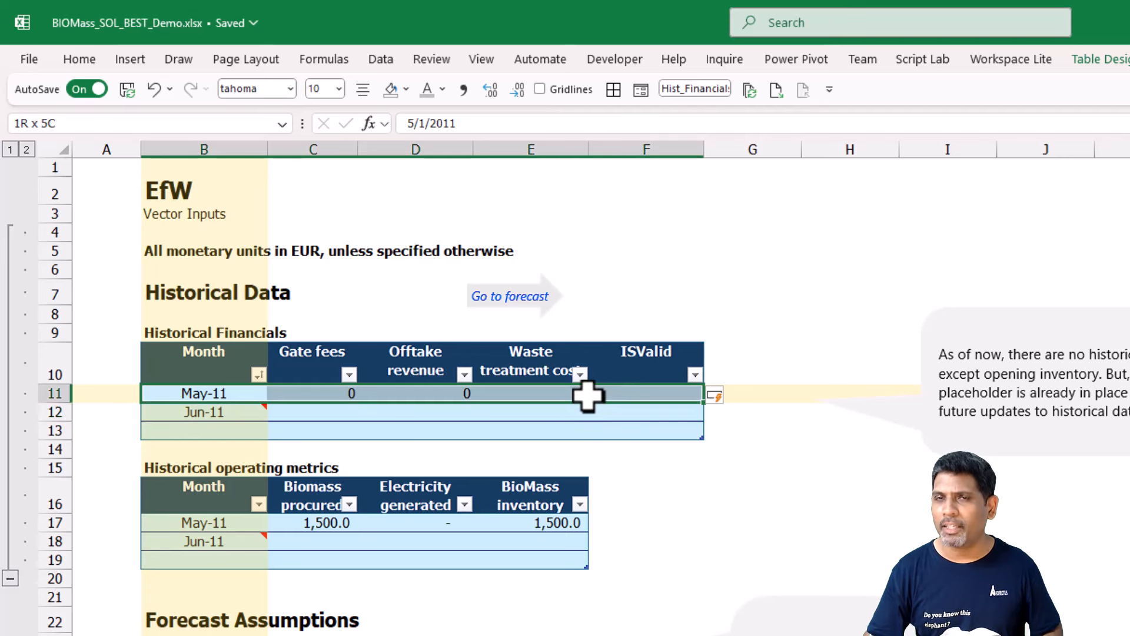
pyautogui.click(663, 336)
pyautogui.click(661, 337)
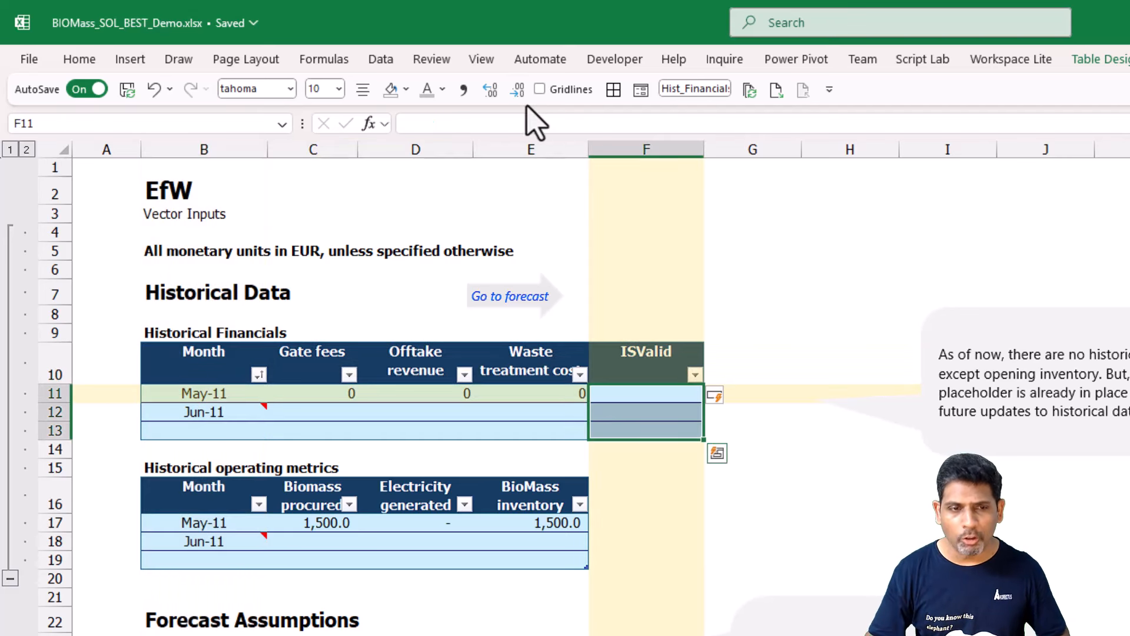
pyautogui.click(392, 89)
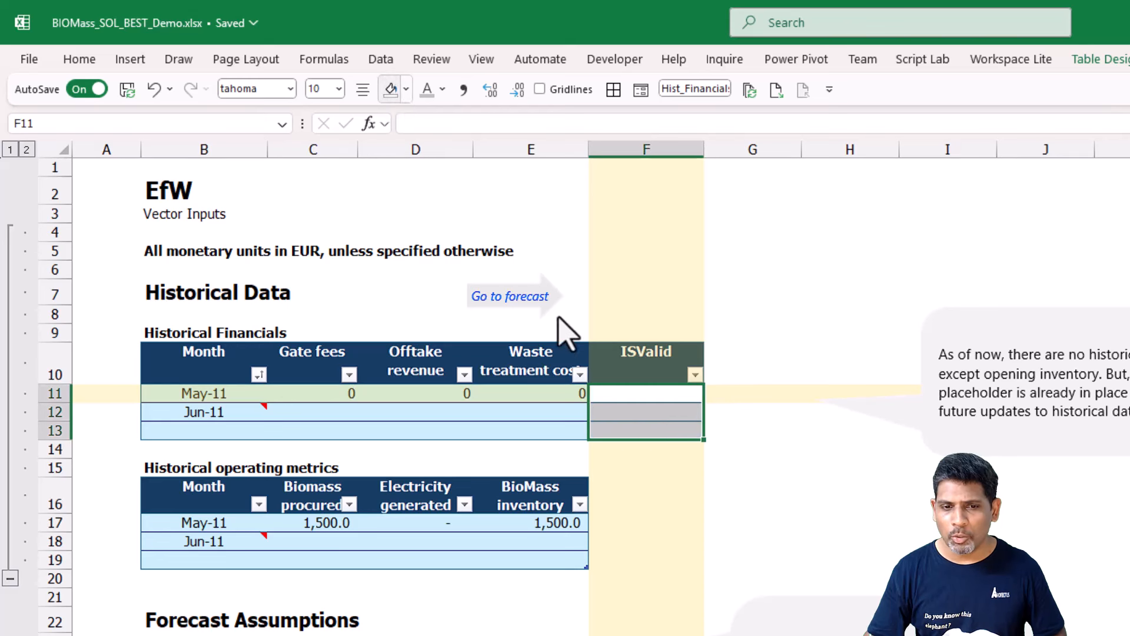
# Fill the Historical Financials ISValid column with =IsRowCompleteλ([@]), starting in F11, and check the results per row.
pyautogui.click(650, 396)
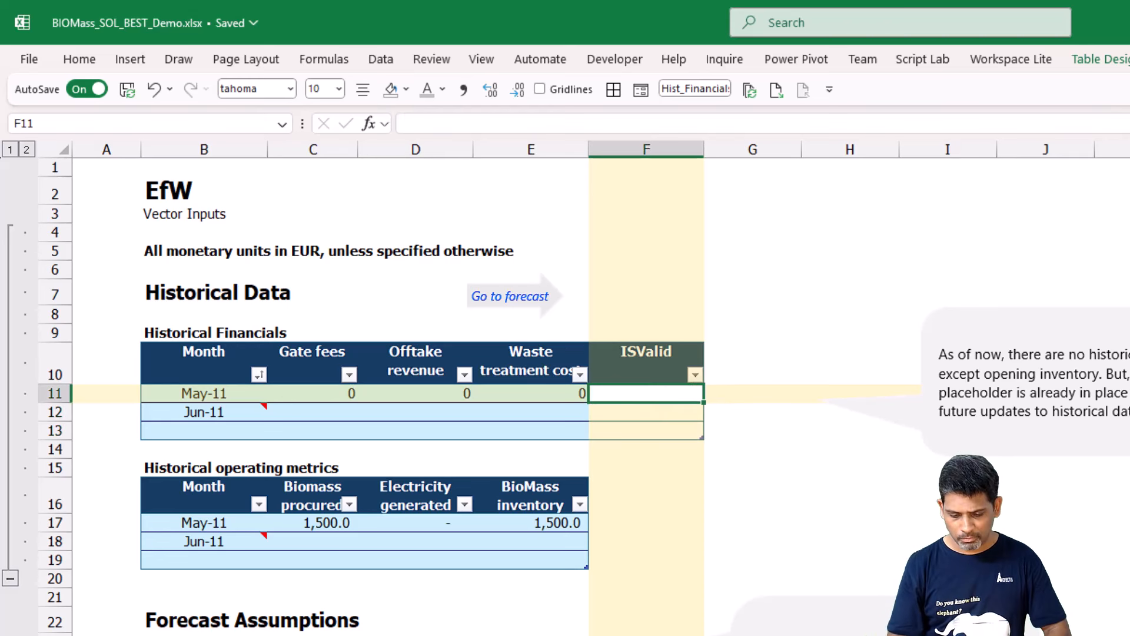
pyautogui.press('F2')
pyautogui.write('=')
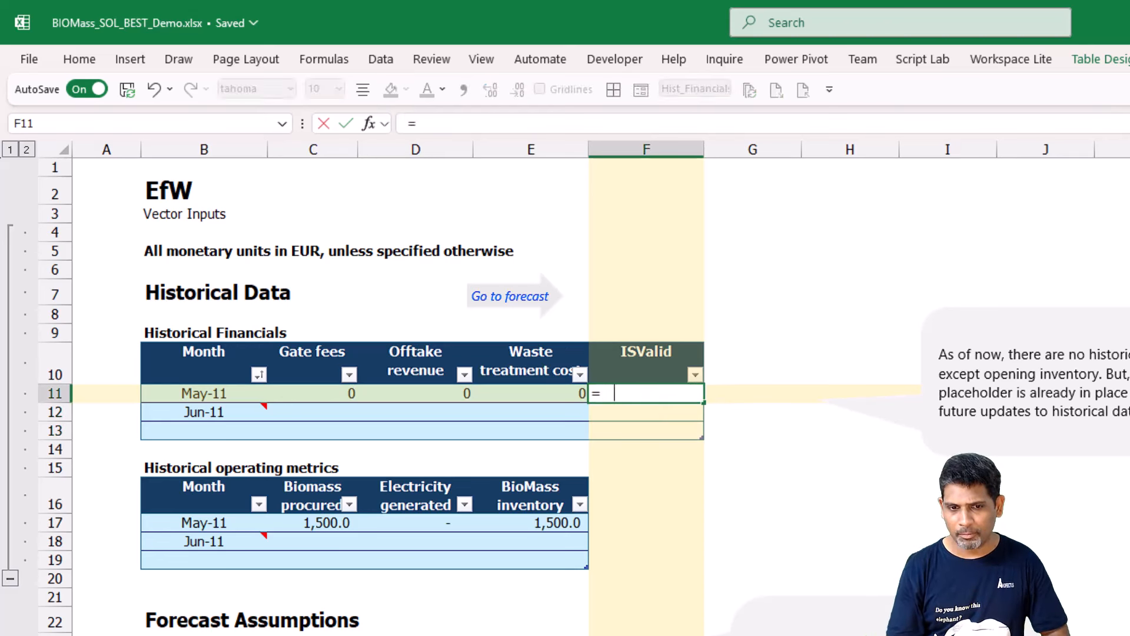
pyautogui.write('ISro')
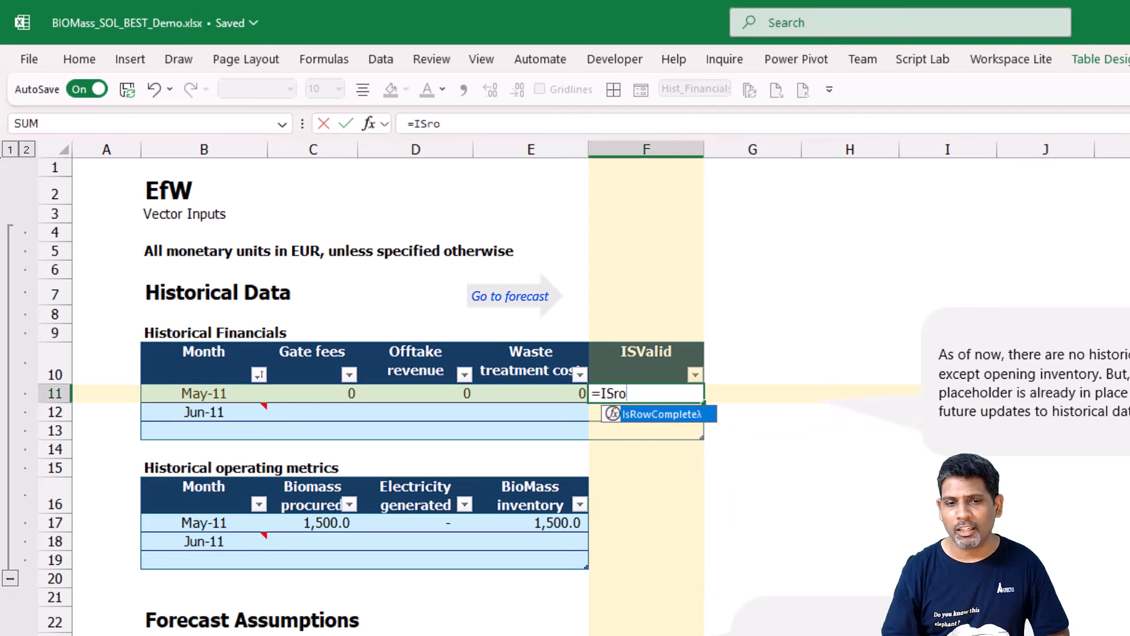
pyautogui.press('Tab')
pyautogui.write('[@')
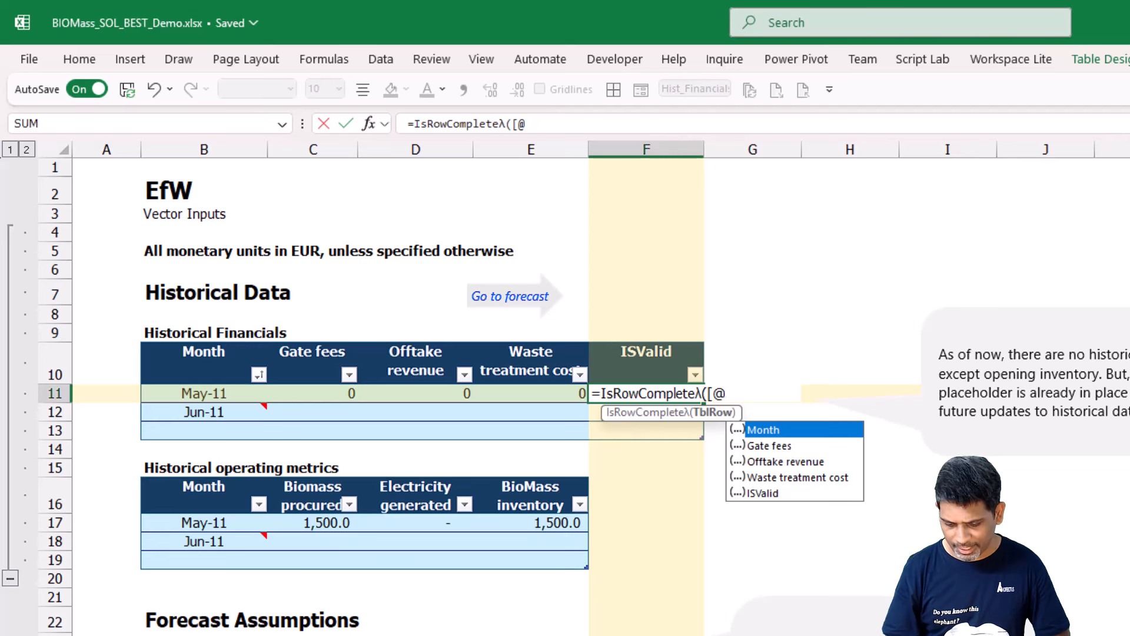
pyautogui.write('])')
pyautogui.press('Return')
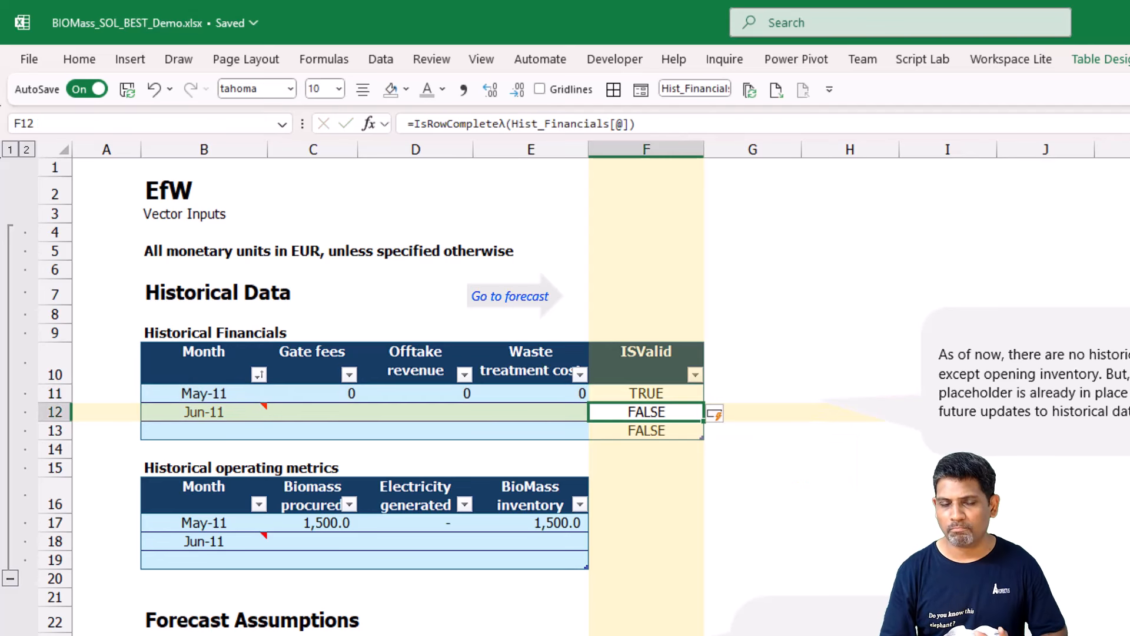
pyautogui.press('Up')
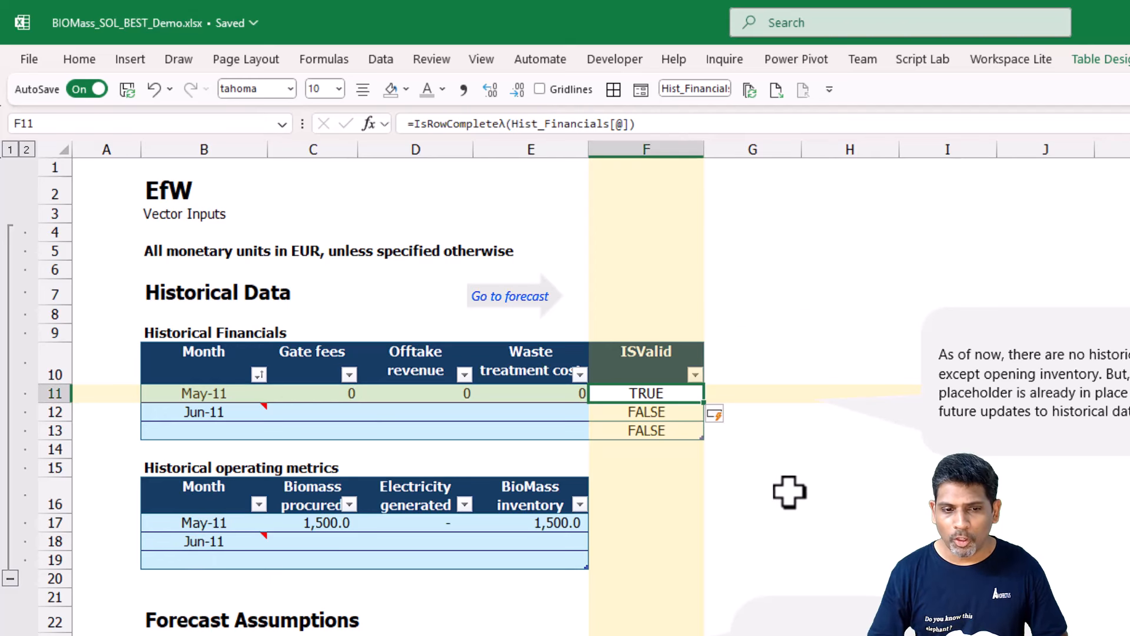
pyautogui.moveTo(672, 432); pyautogui.dragTo(675, 417)
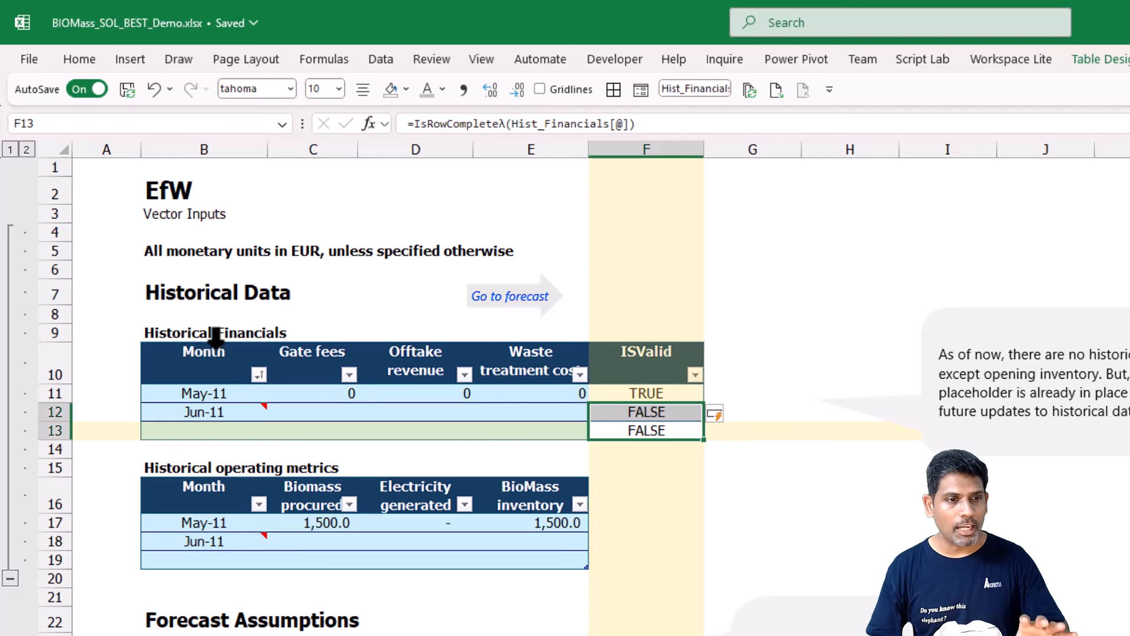
# Add an ISValid column to the Historical operating metrics table by entering its header in F16.
pyautogui.moveTo(212, 332); pyautogui.dragTo(618, 434)
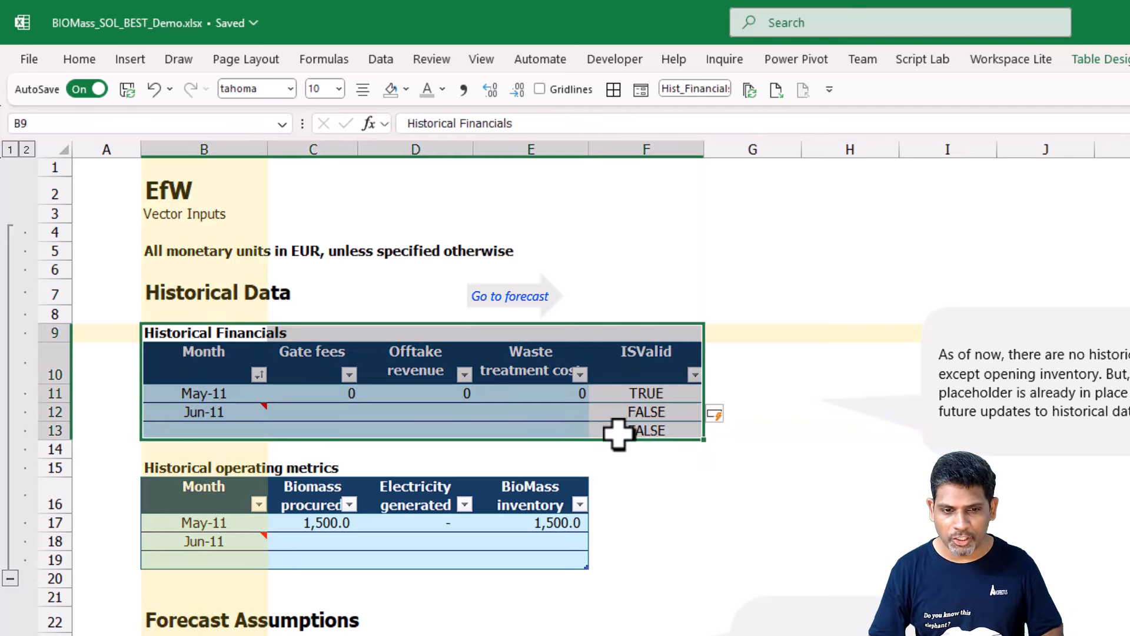
pyautogui.moveTo(206, 468); pyautogui.dragTo(560, 564)
pyautogui.click(648, 507)
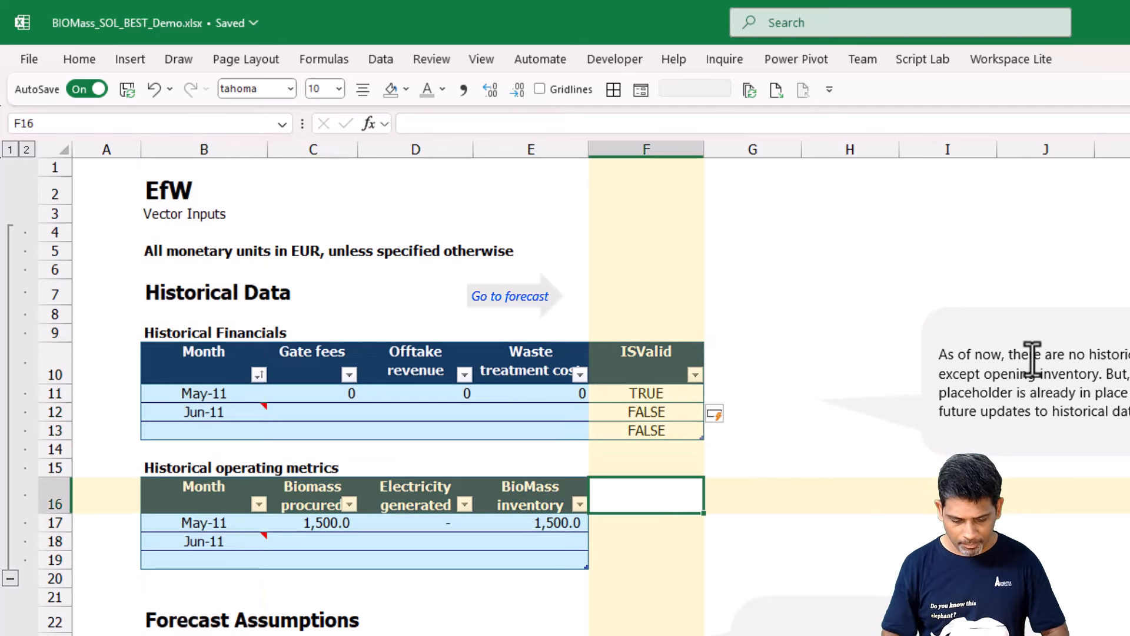
pyautogui.write('IS')
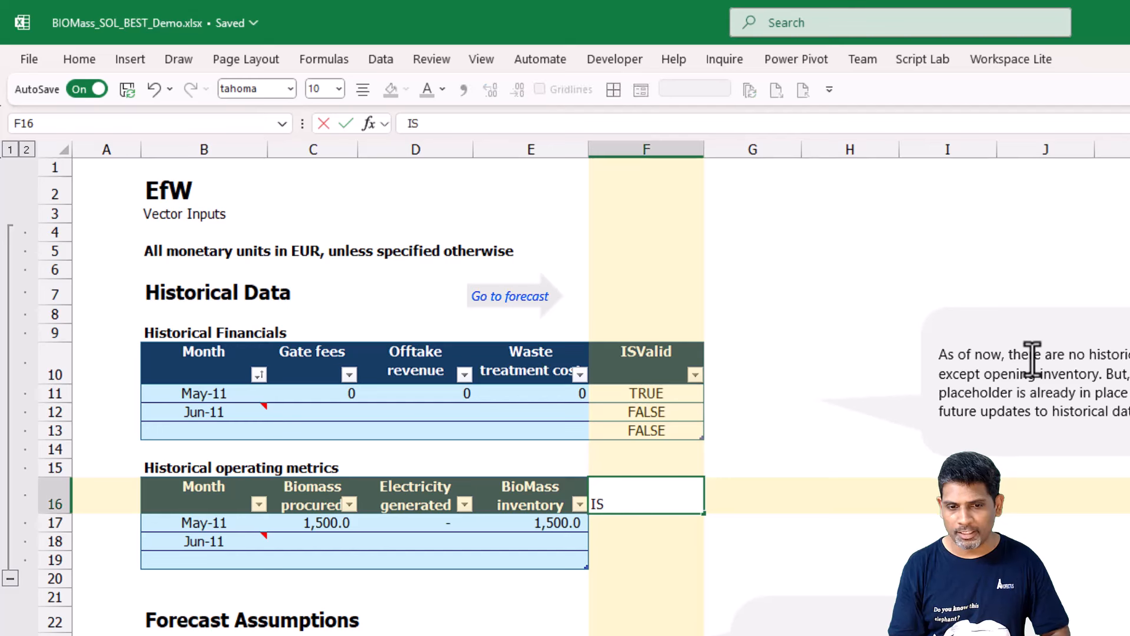
pyautogui.write('Valid')
pyautogui.press('Return')
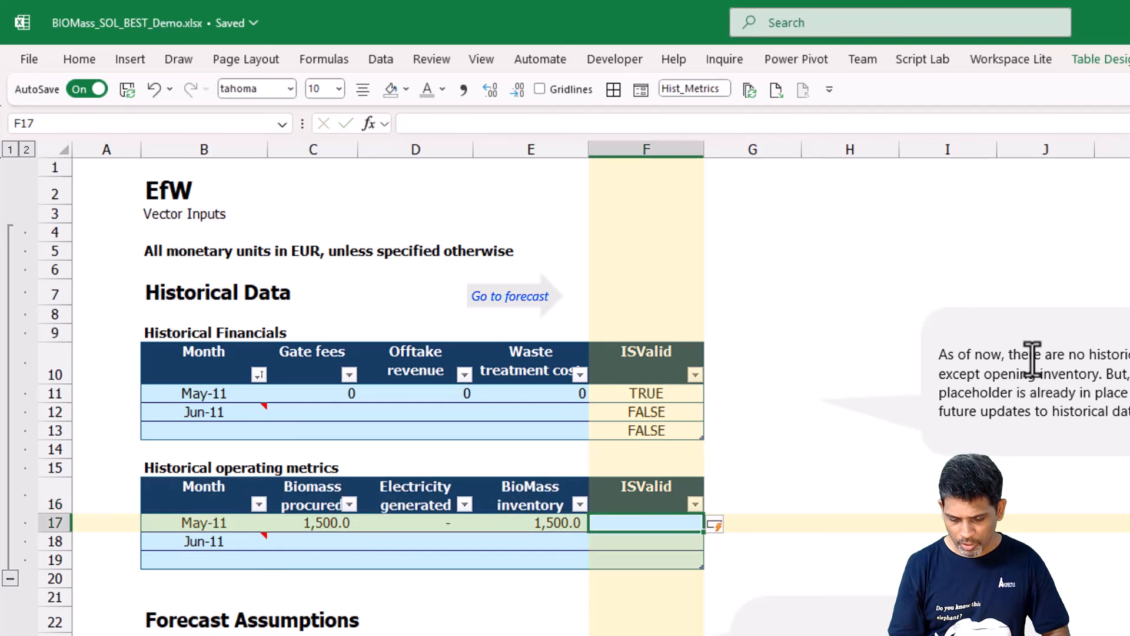
# Fill the Historical operating metrics ISValid column with =IsRowCompleteλ([@]), starting in F17.
pyautogui.write('=Isrow')
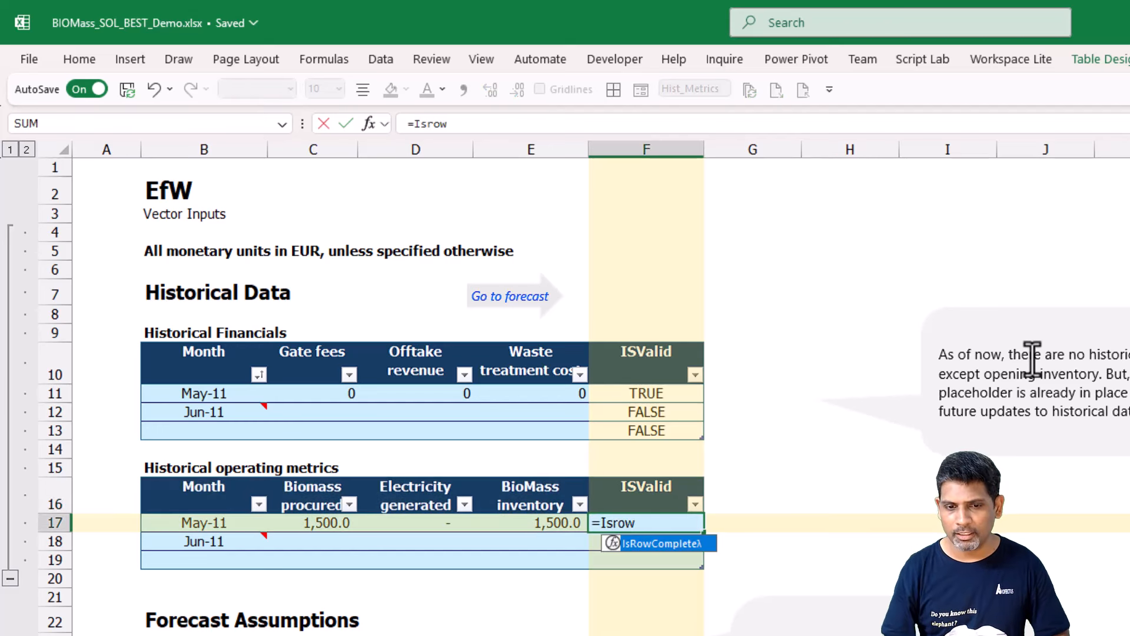
pyautogui.press('Tab')
pyautogui.write('[')
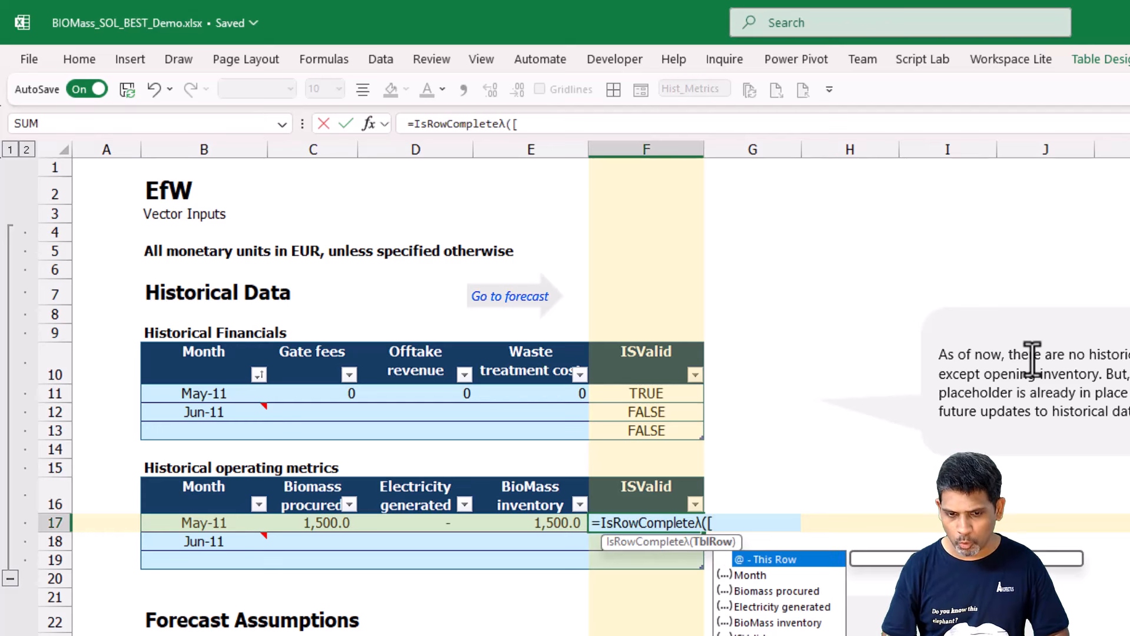
pyautogui.write('@])')
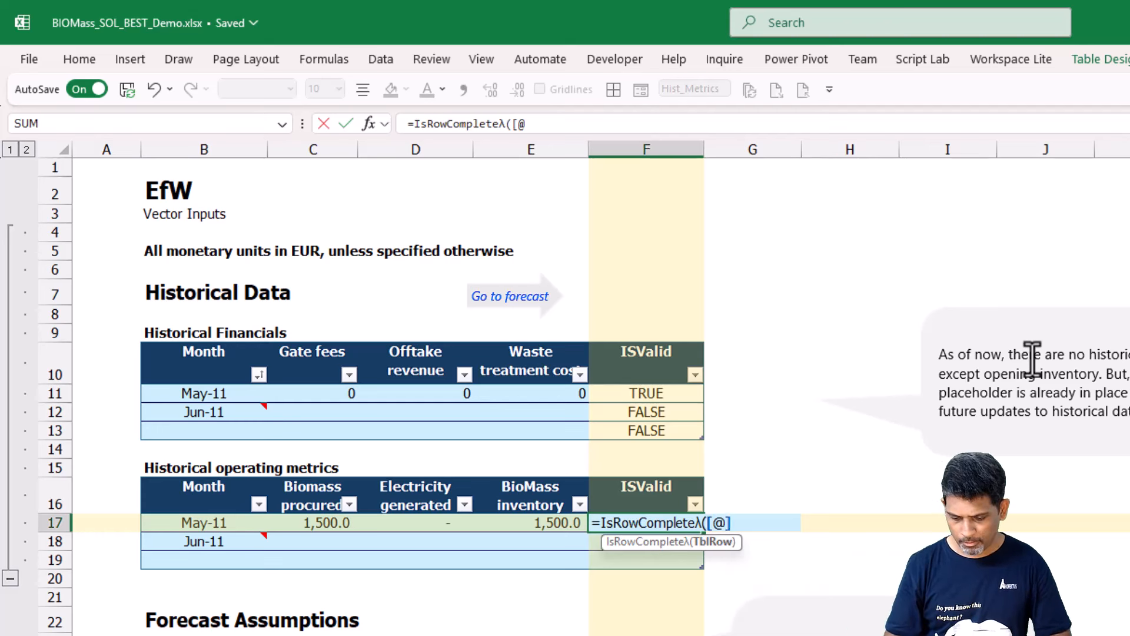
pyautogui.press('Return')
pyautogui.press('Up')
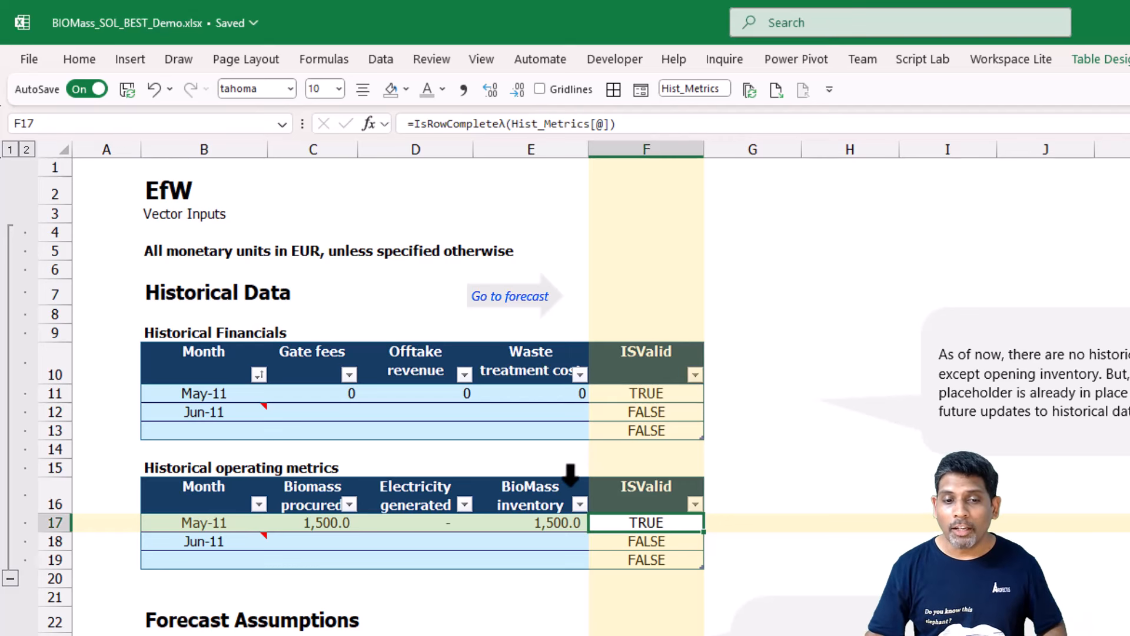
# Test the ISValid check by clearing the May-11 BioMass inventory value in E17, and undo the deletion.
pyautogui.click(531, 529)
pyautogui.press('Delete')
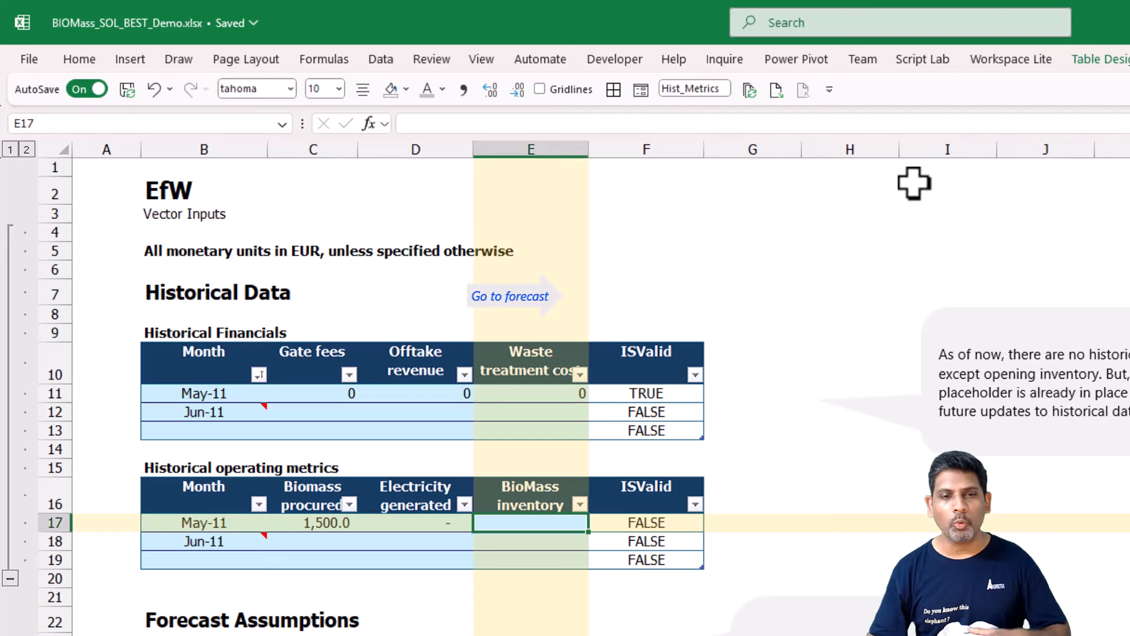
pyautogui.click(177, 397)
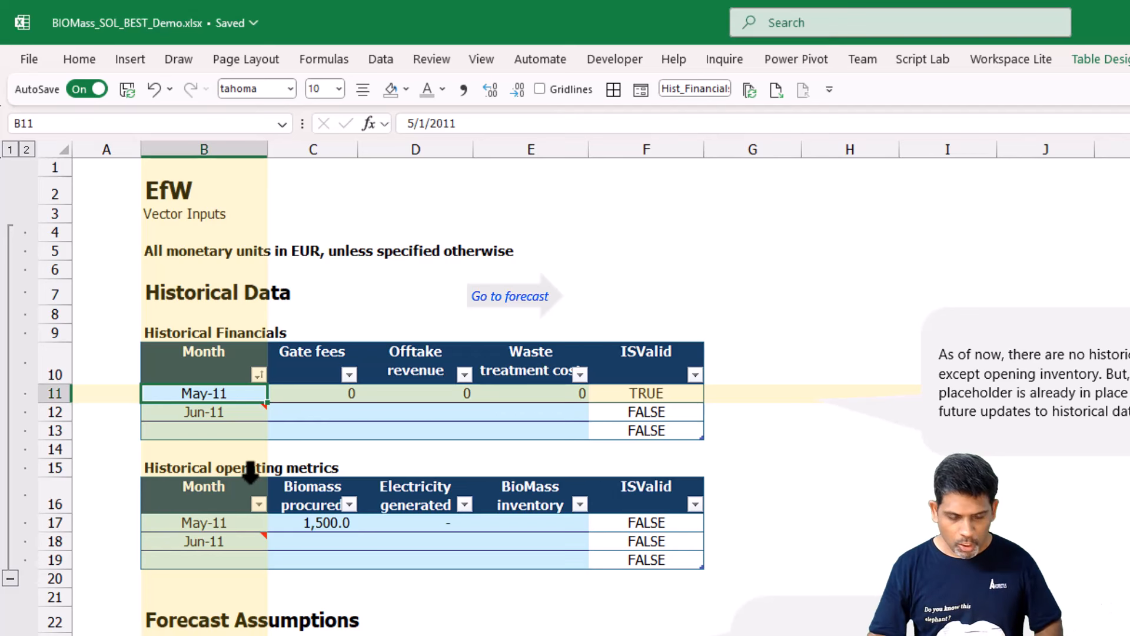
pyautogui.hotkey('ctrl', 'z')
# Add a column headed ISMetricComplete to the Historical Financials table in G10, and give its data cells G11:G13 a white fill.
pyautogui.click(759, 366)
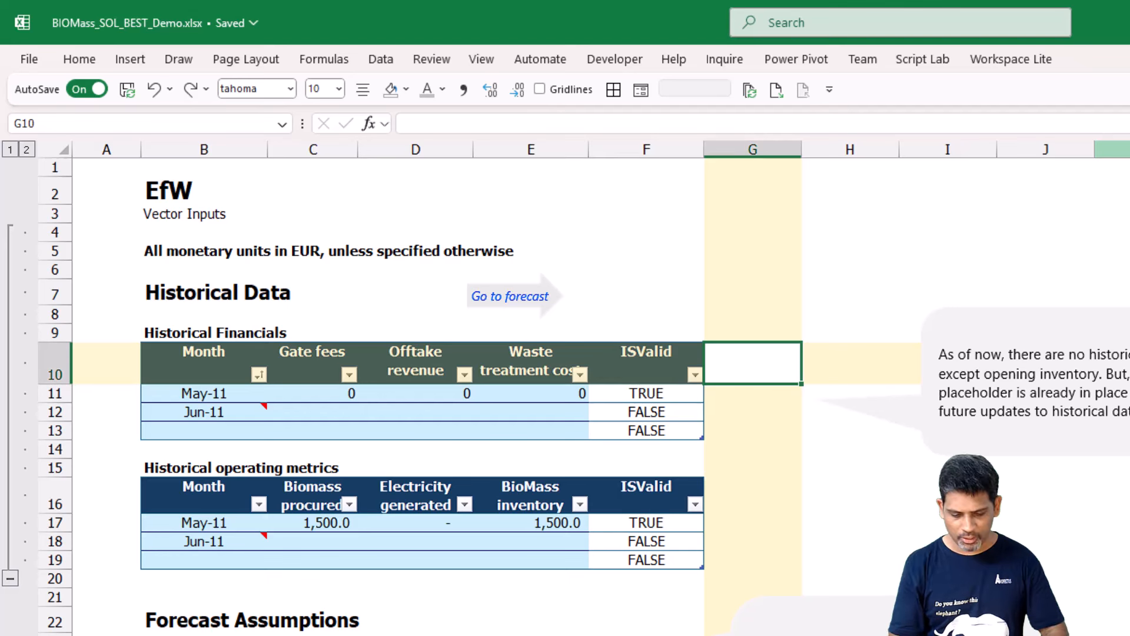
pyautogui.press('F2')
pyautogui.write('ISMe')
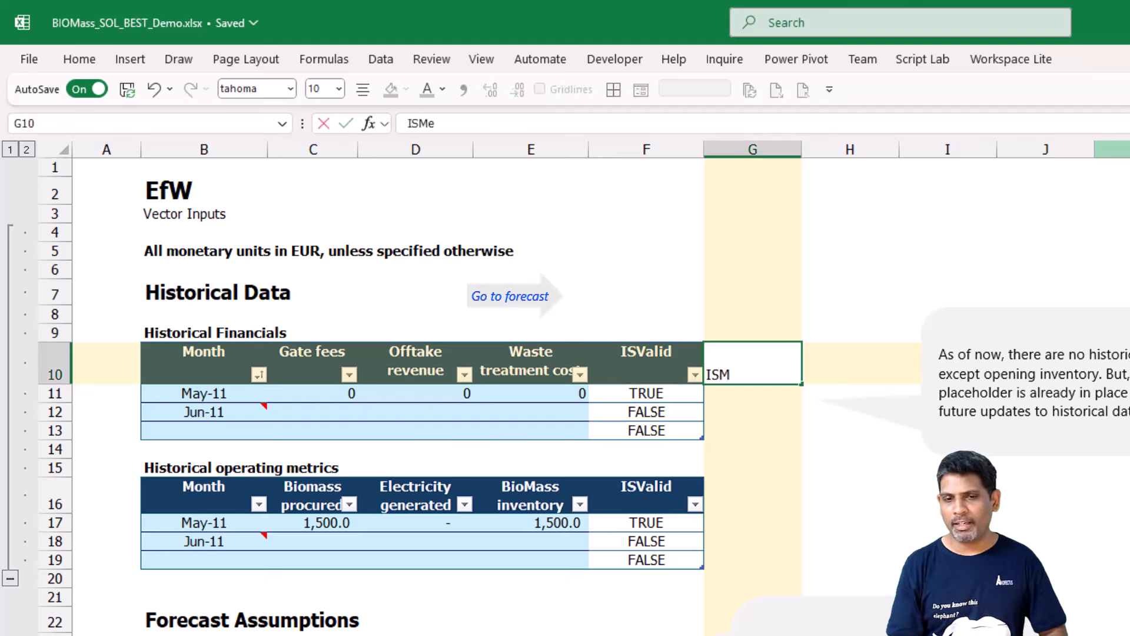
pyautogui.write('tricComplete')
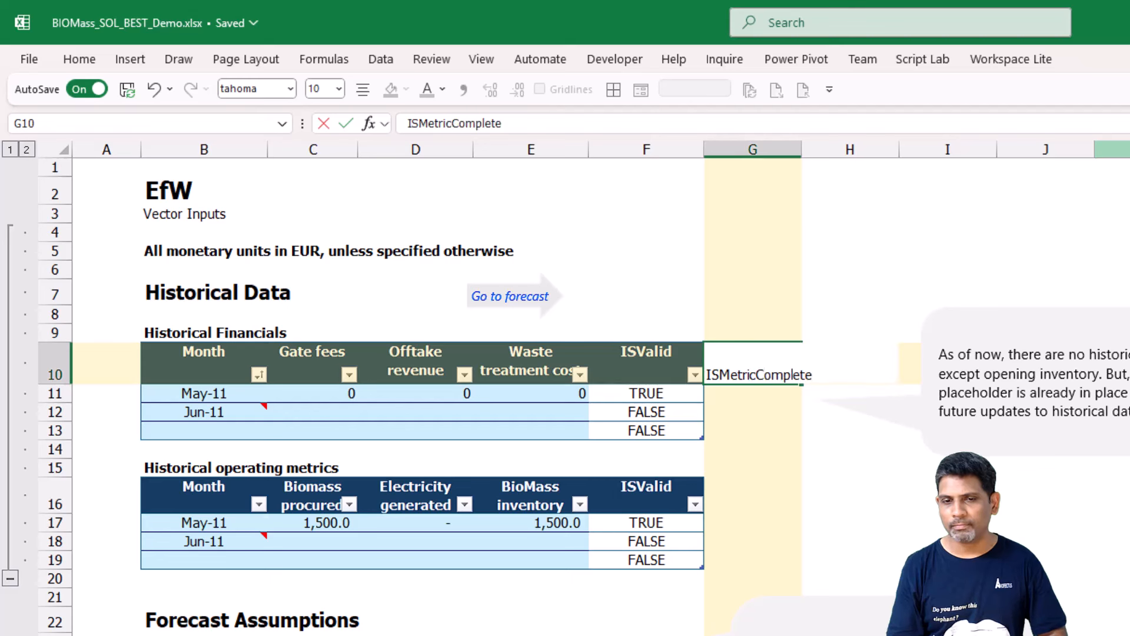
pyautogui.write('?')
pyautogui.press('Return')
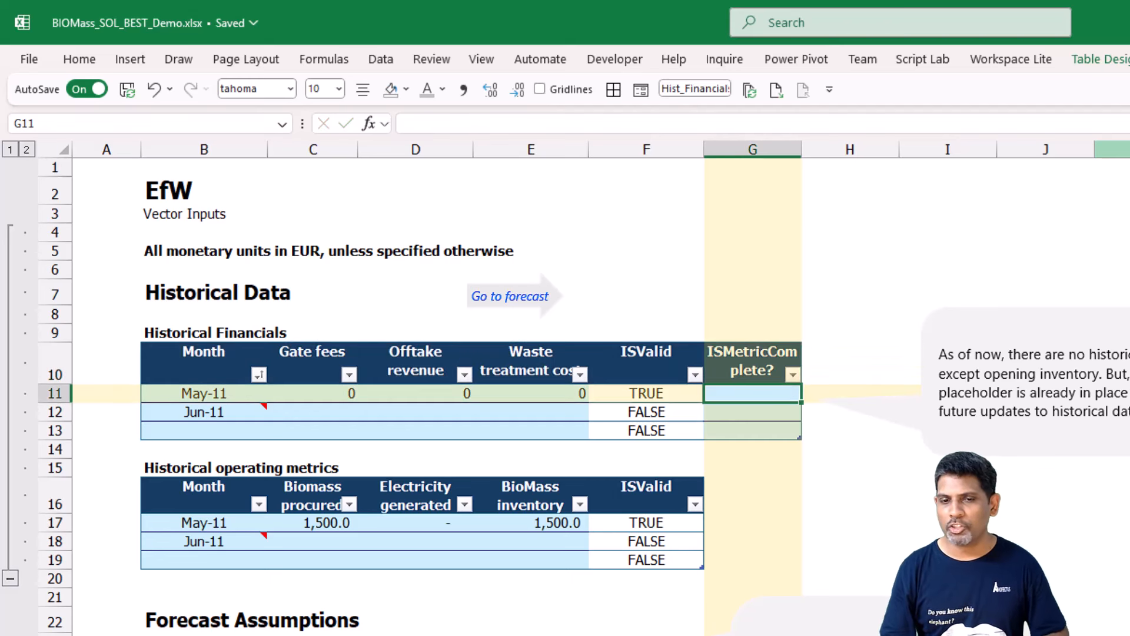
pyautogui.press('Up')
pyautogui.press('F2')
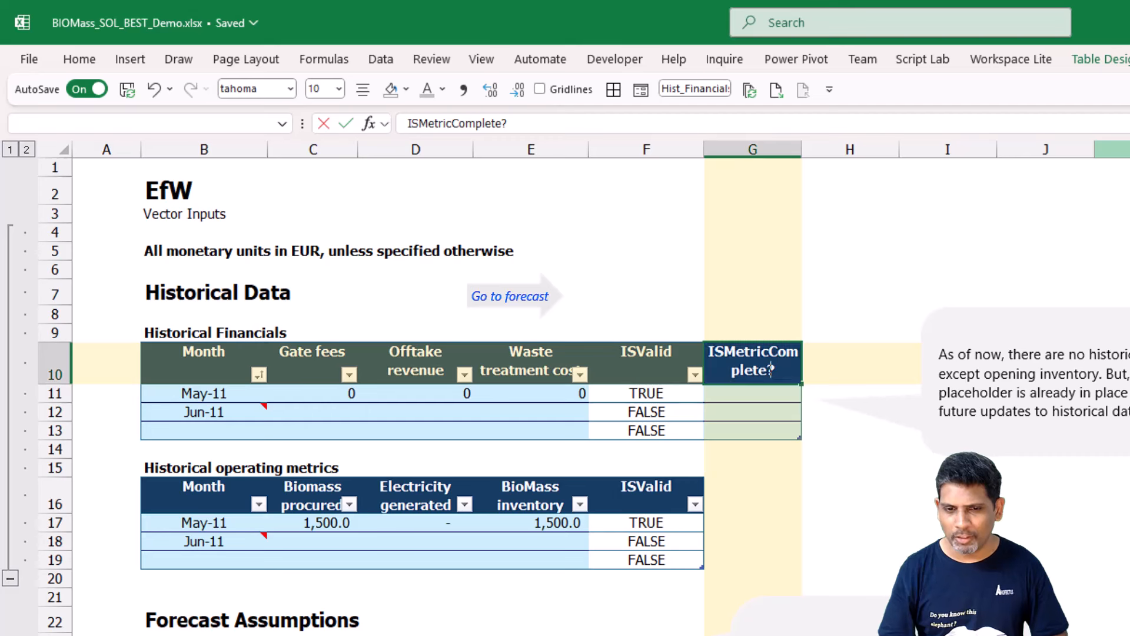
pyautogui.press('BackSpace')
pyautogui.press('Return')
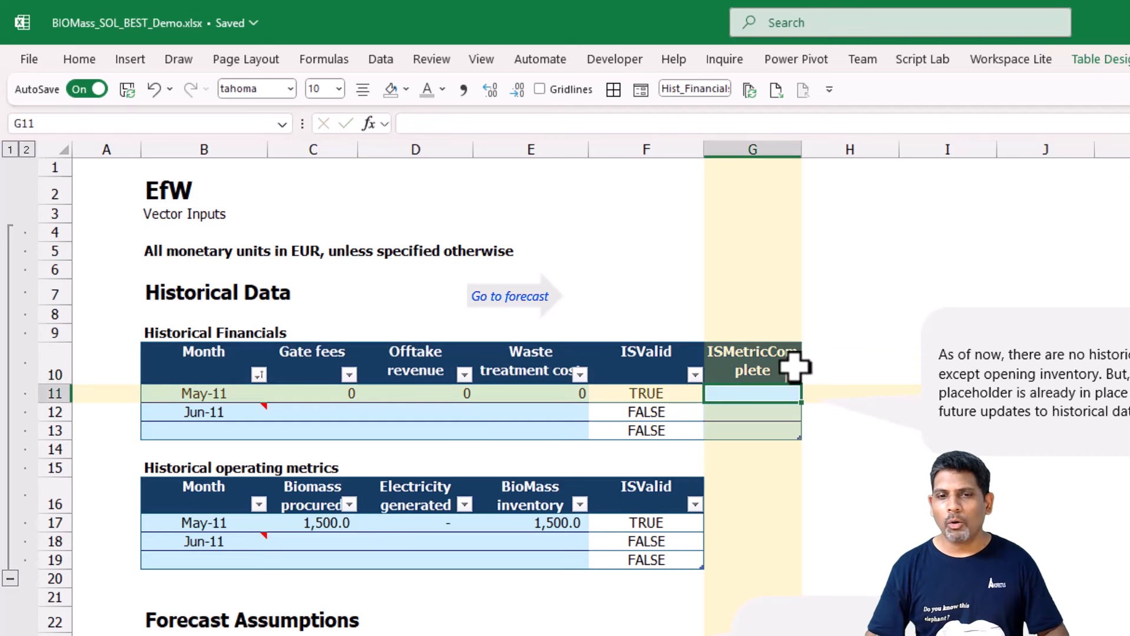
pyautogui.click(750, 324)
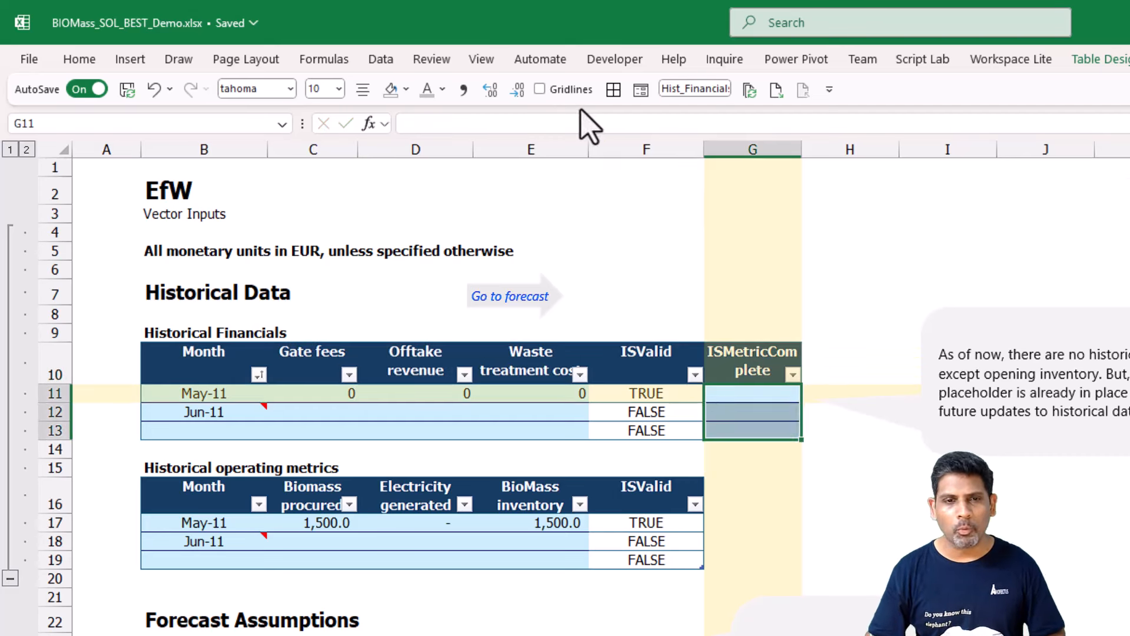
pyautogui.click(391, 89)
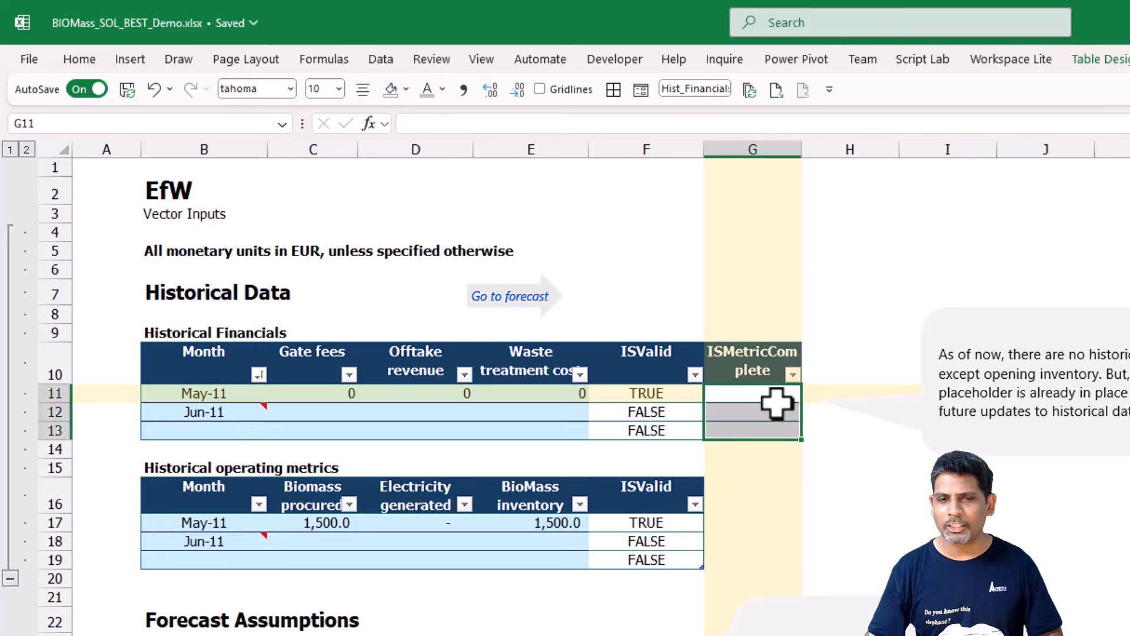
pyautogui.click(775, 396)
pyautogui.write('=xlo')
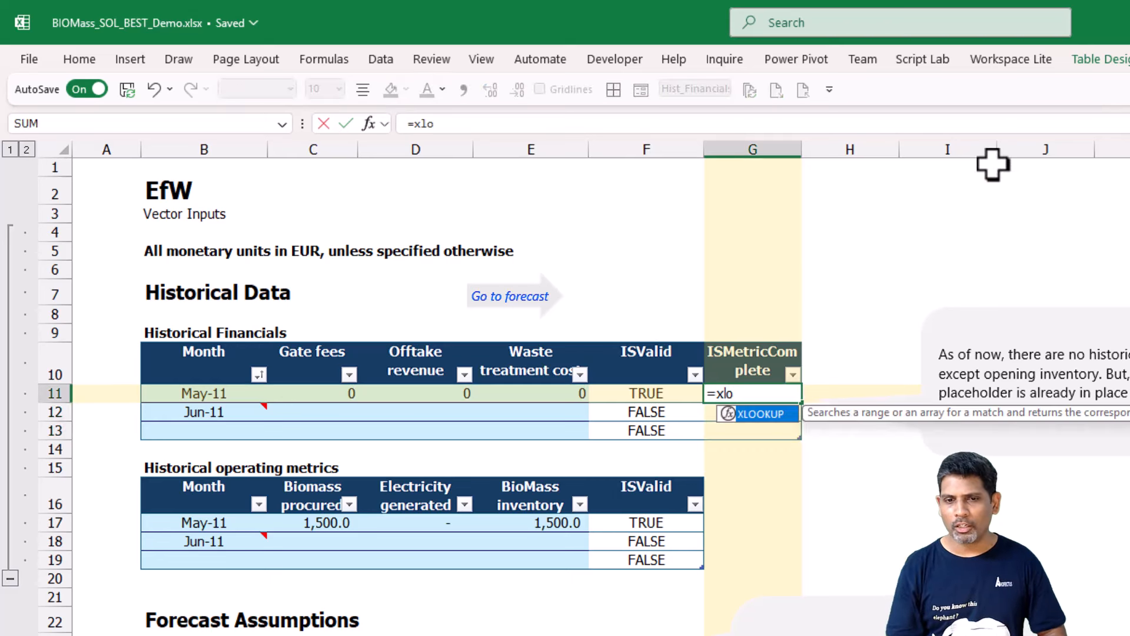
pyautogui.press('Tab')
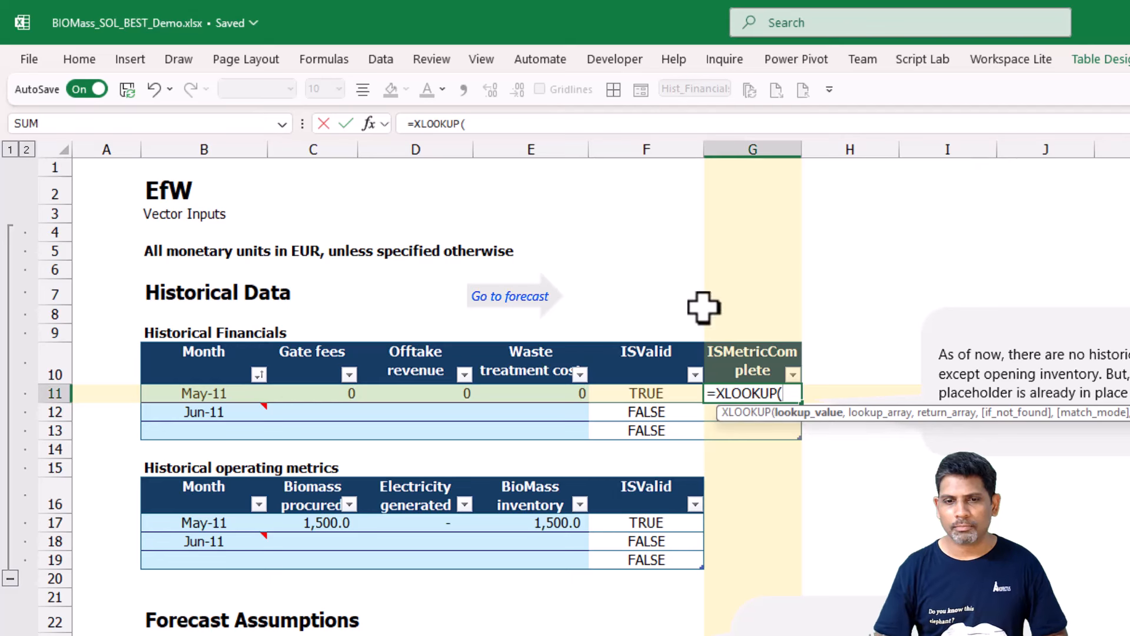
pyautogui.click(203, 392)
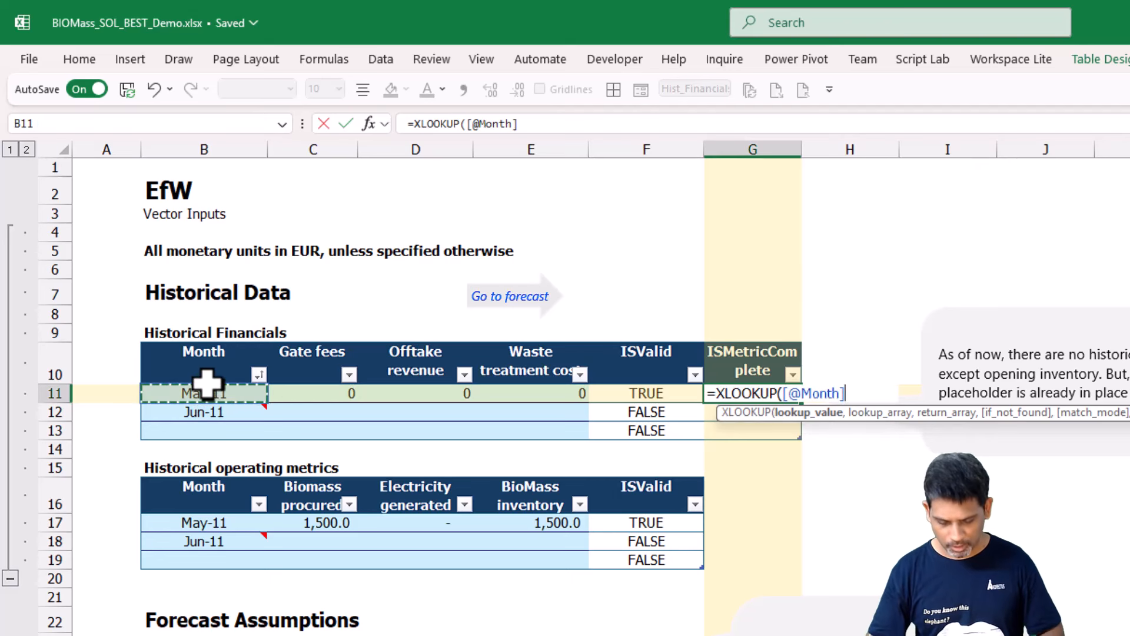
pyautogui.write(',')
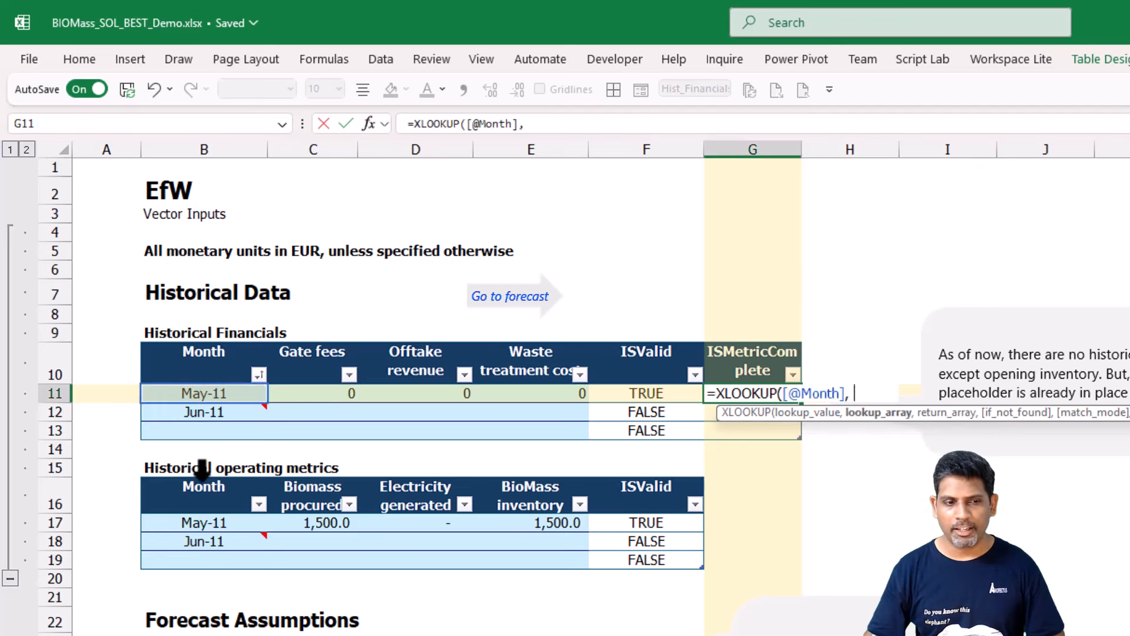
pyautogui.click(202, 478)
pyautogui.write(',')
pyautogui.click(657, 470)
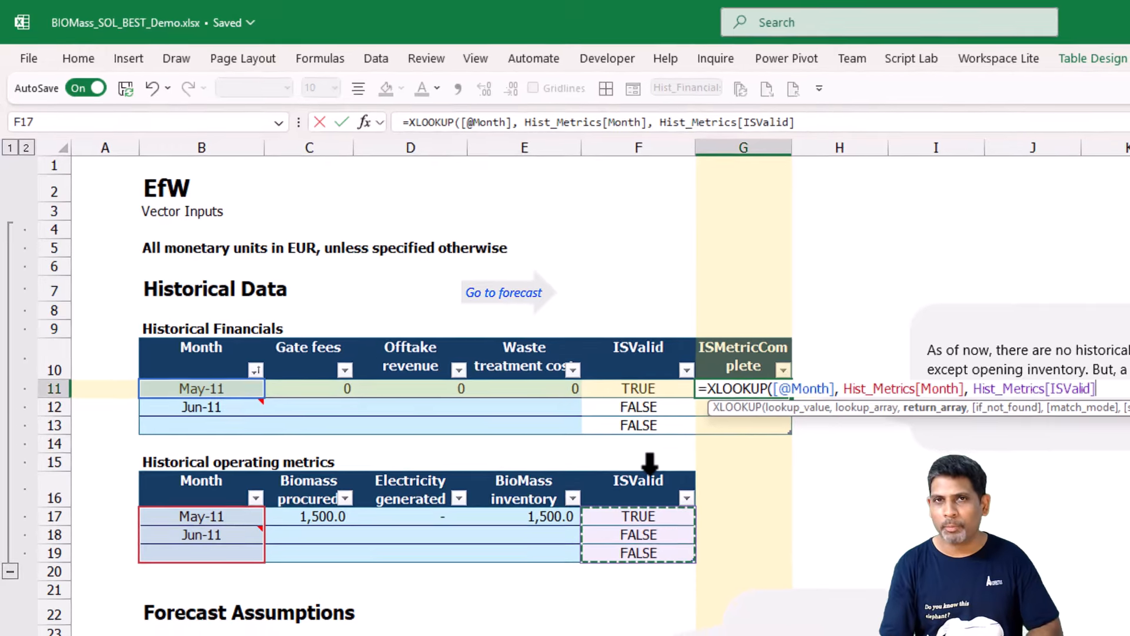
pyautogui.write(')')
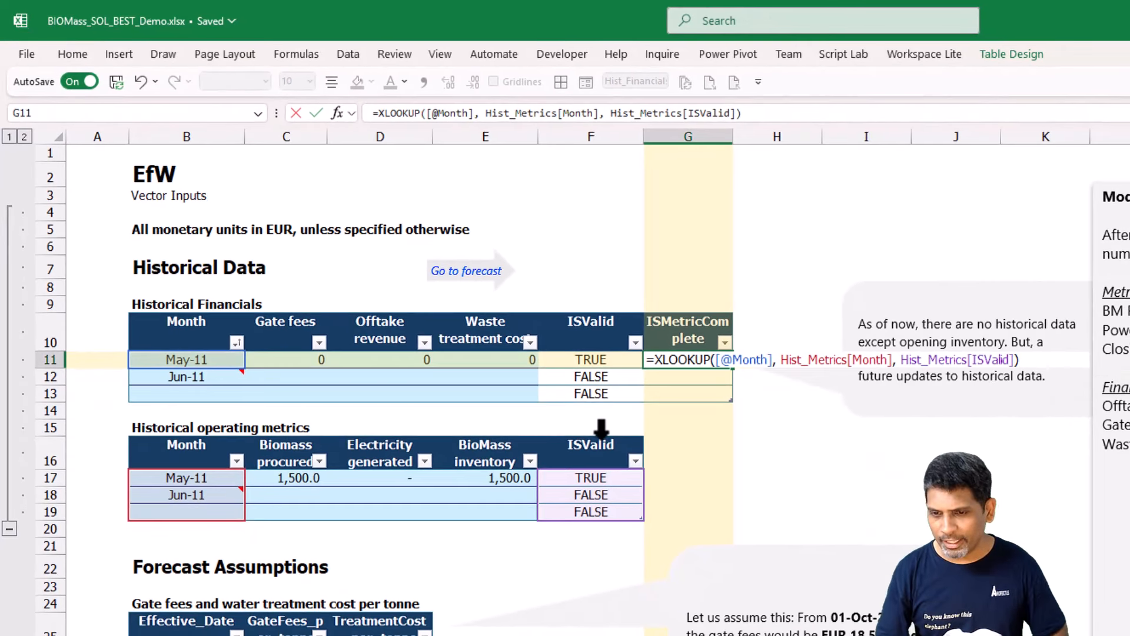
pyautogui.press('Return')
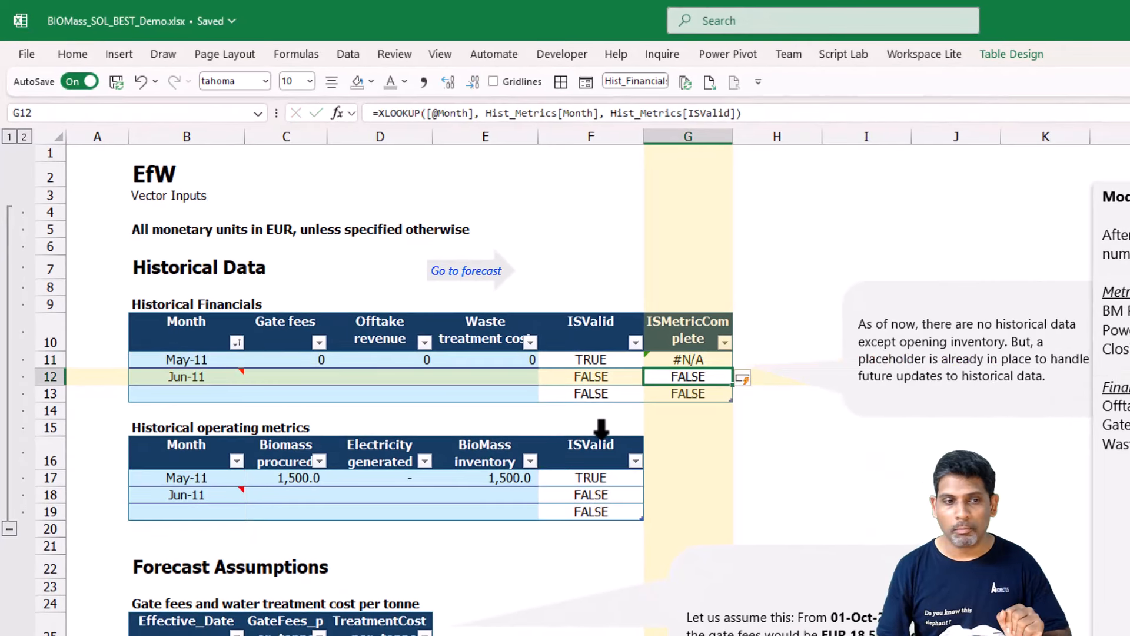
# Compare the underlying dates of the May-11 entries in B11 of Historical Financials and B17 of Historical operating metrics.
pyautogui.press('Up')
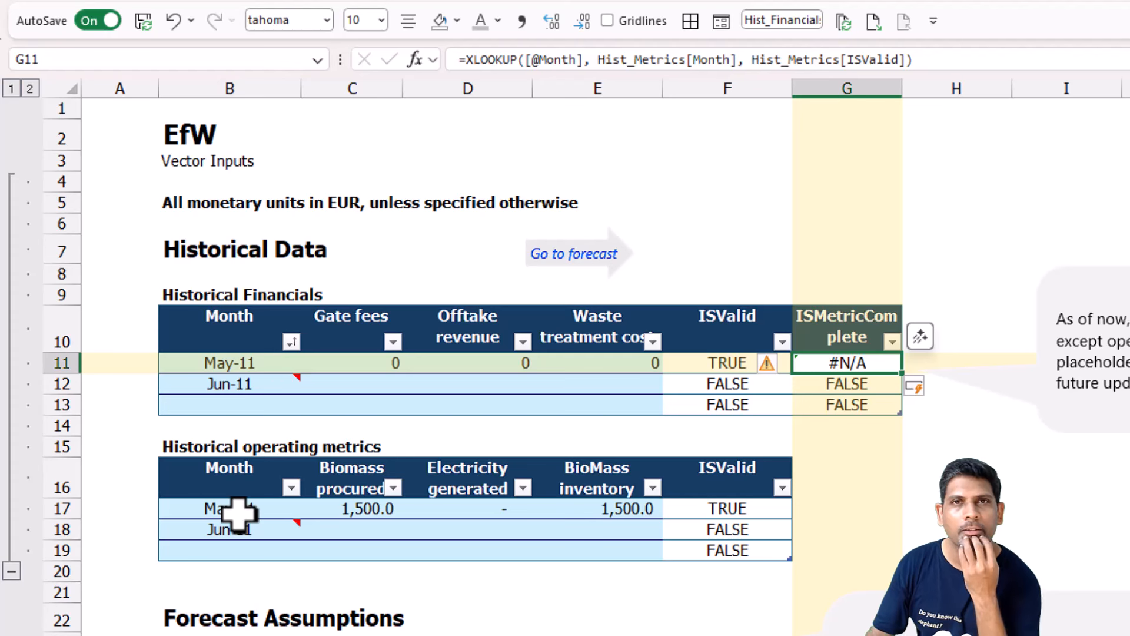
pyautogui.click(241, 353)
pyautogui.press('F2')
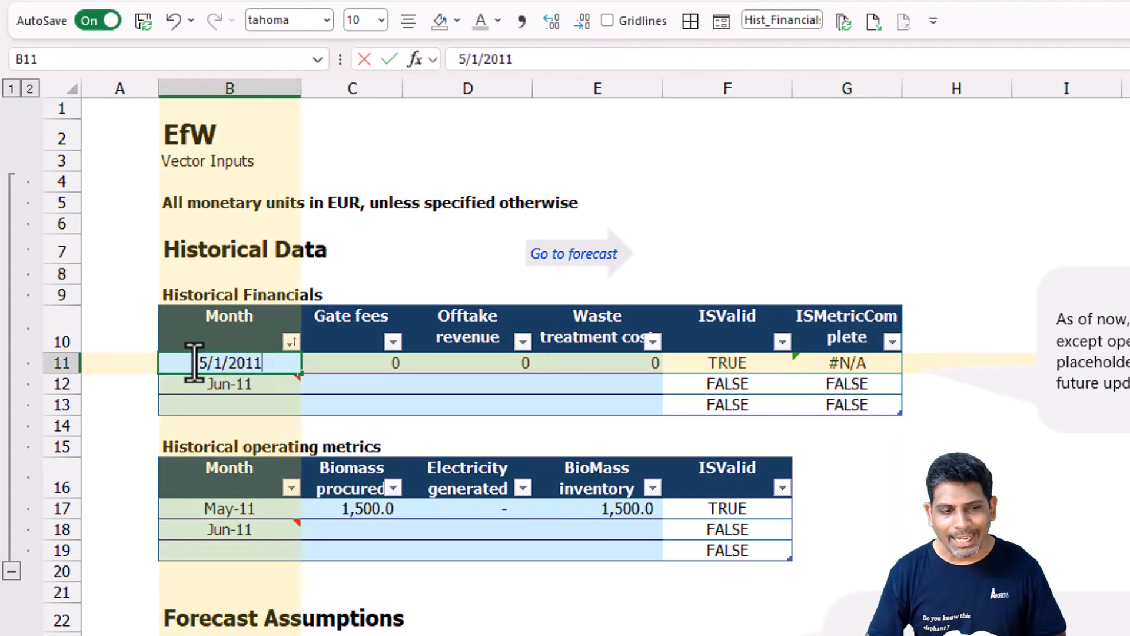
pyautogui.doubleClick(289, 364)
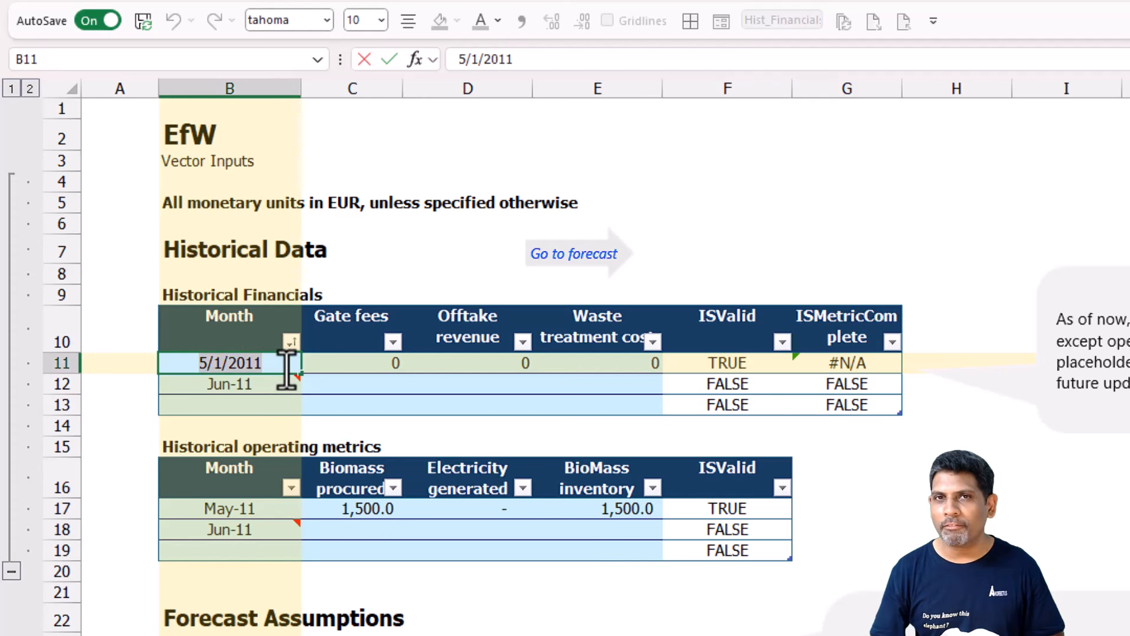
pyautogui.click(291, 504)
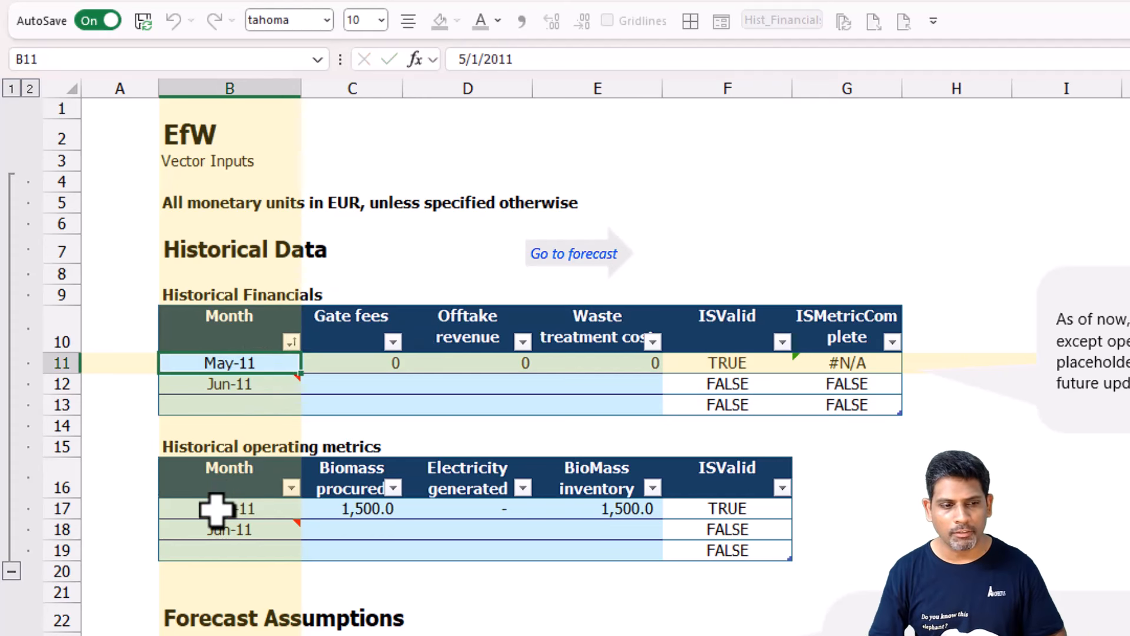
pyautogui.write('5/31/2011')
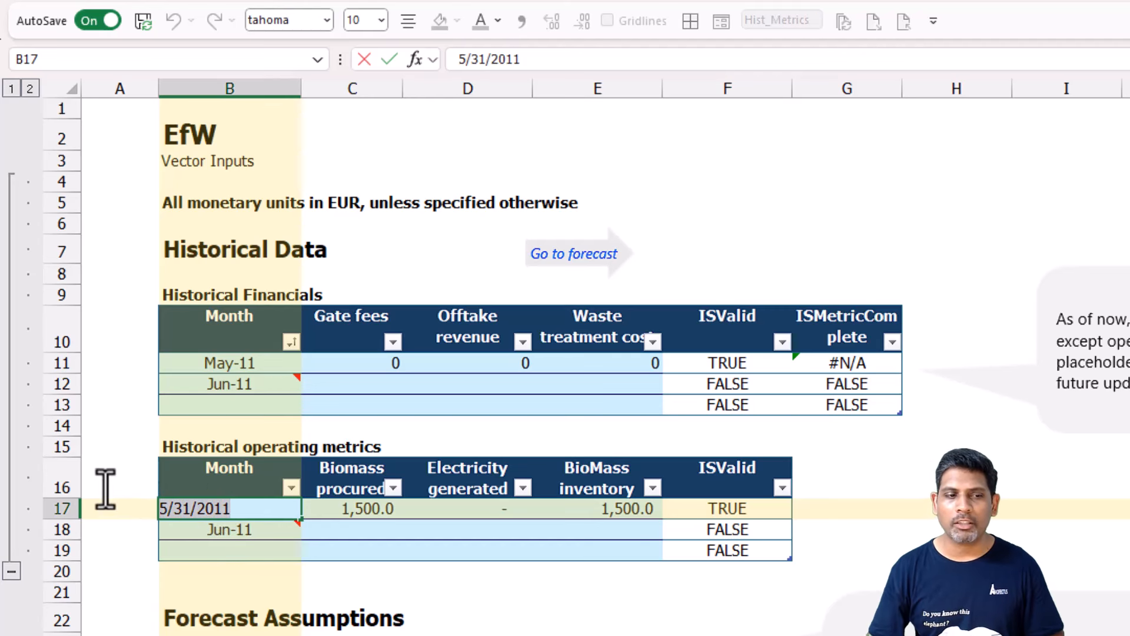
pyautogui.moveTo(168, 458); pyautogui.dragTo(182, 450)
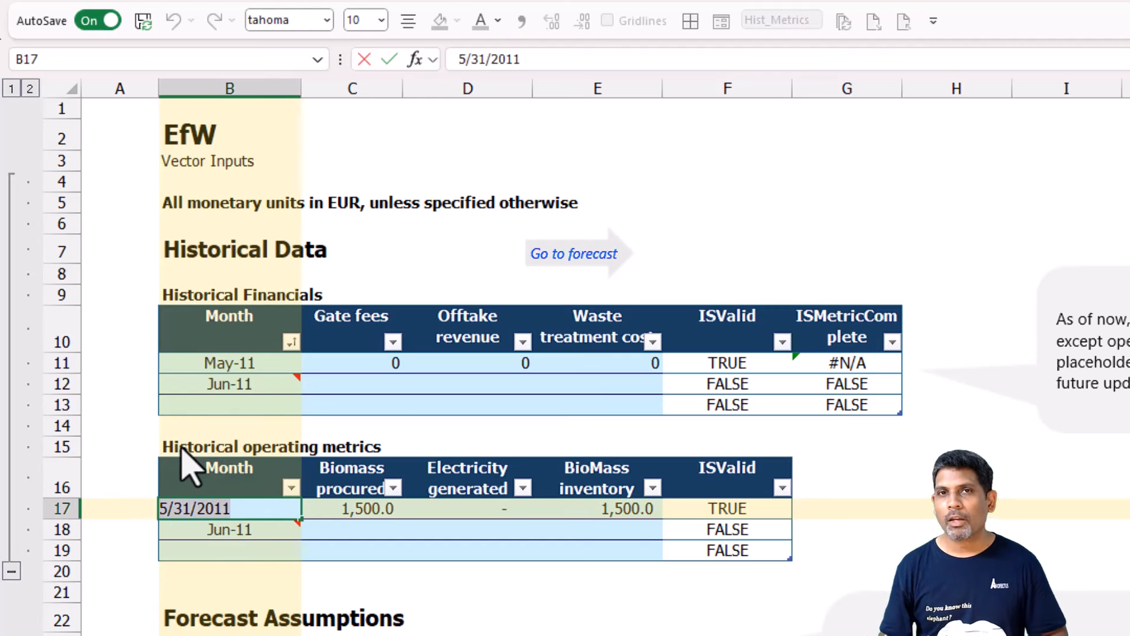
pyautogui.hotkey('ctrl', 'Return')
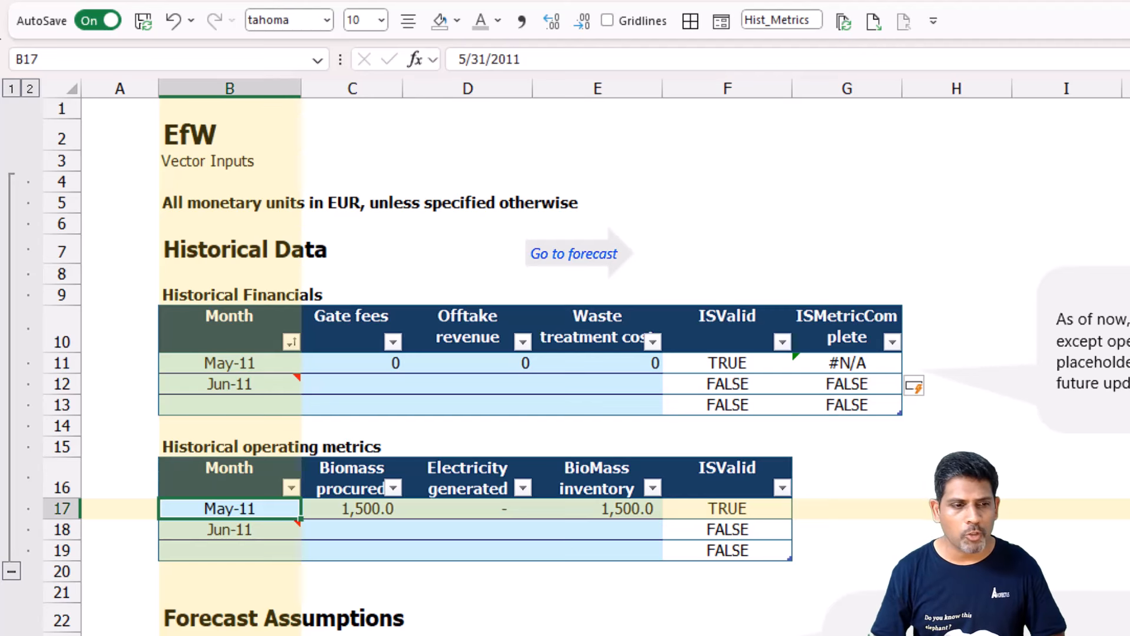
pyautogui.click(849, 362)
pyautogui.press('F2')
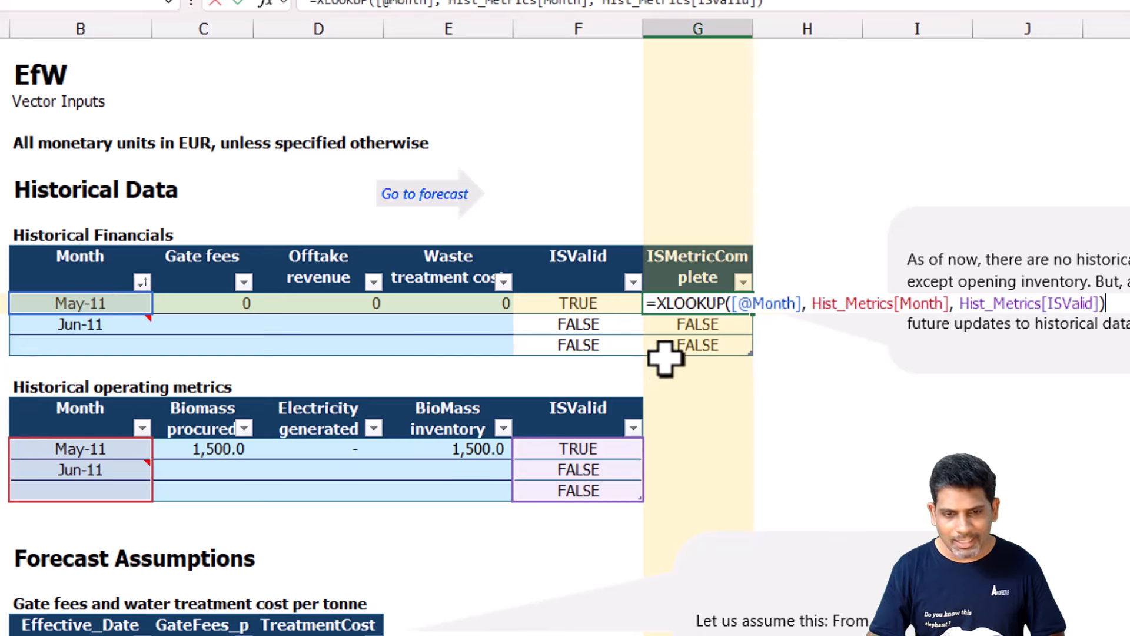
pyautogui.click(731, 303)
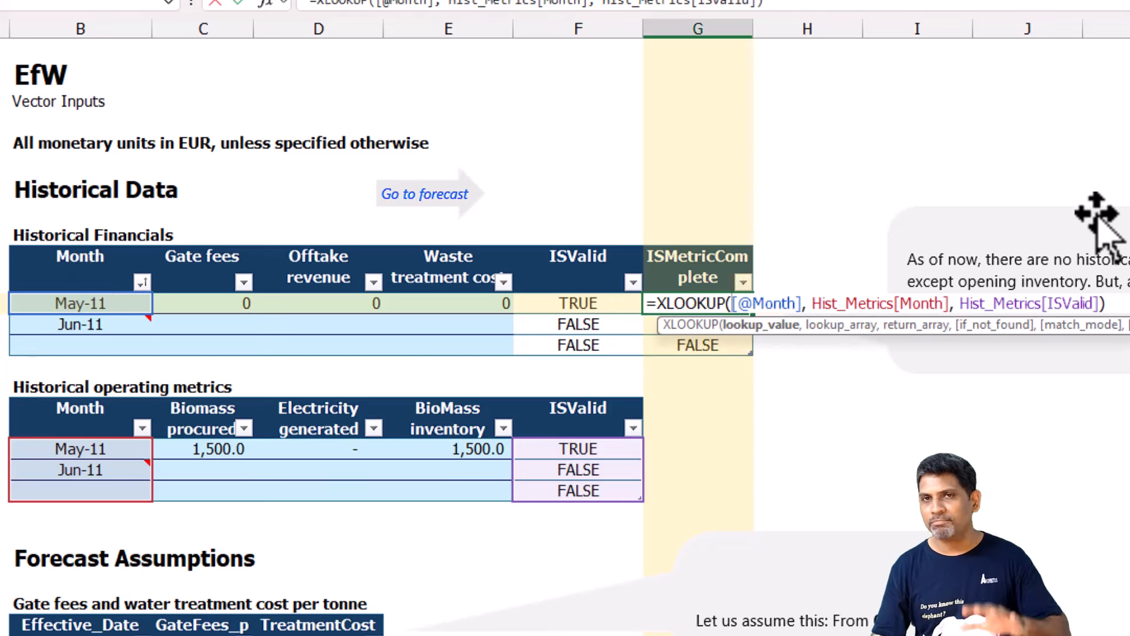
pyautogui.write('Eom')
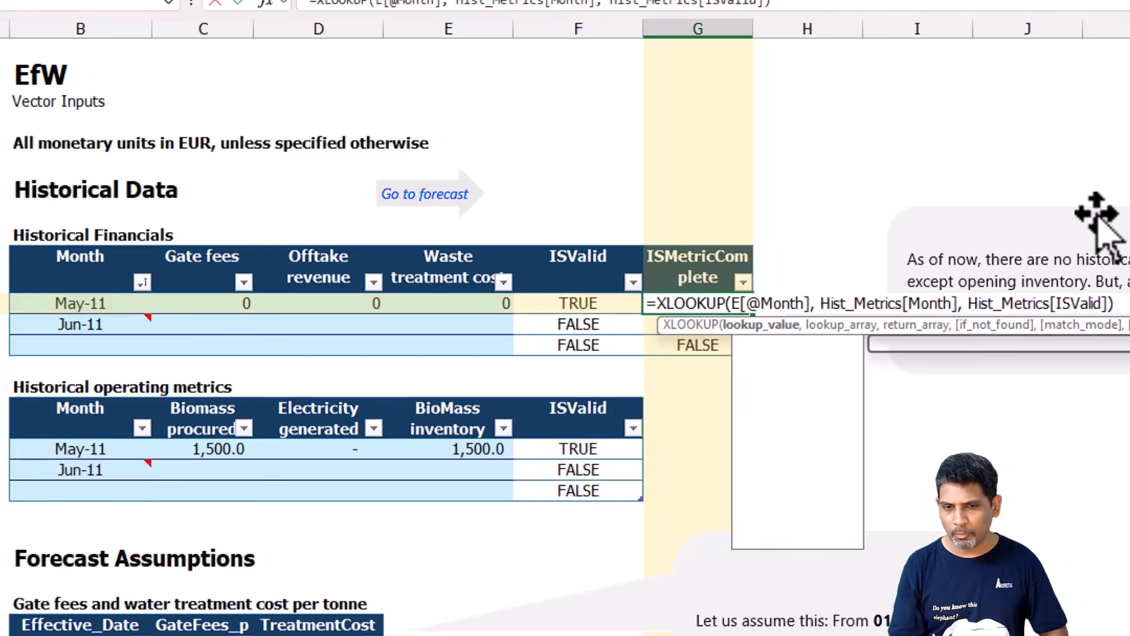
pyautogui.press('Tab')
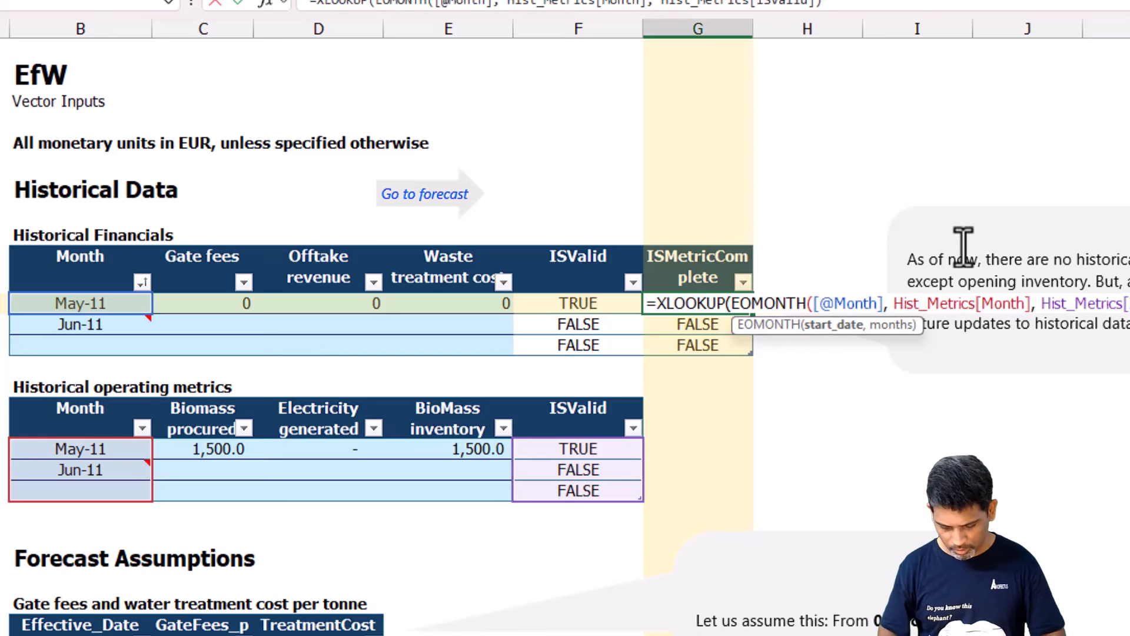
pyautogui.write(',0)')
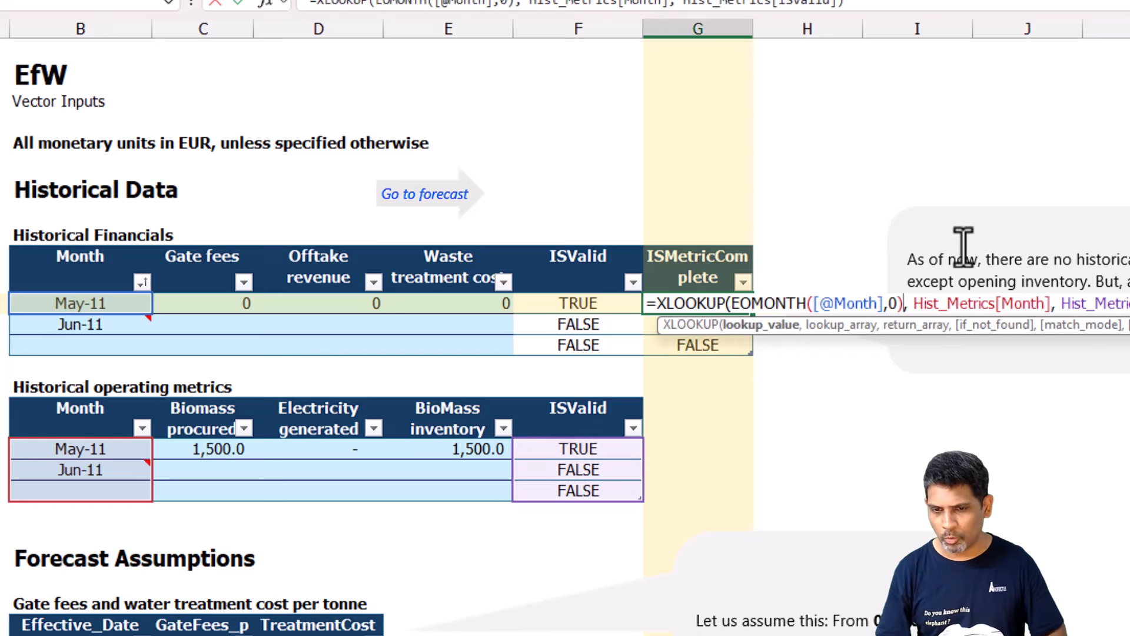
pyautogui.press('Right')
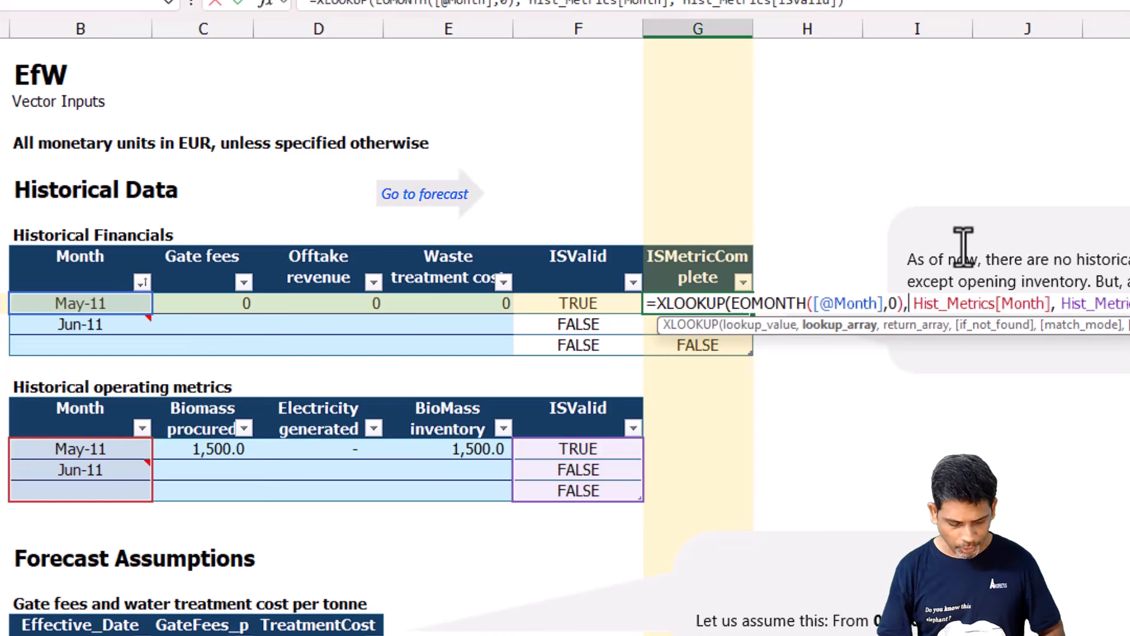
# Wrap the lookup array of the G11 XLOOKUP formula as EOMONTH(+Hist_Metrics[Month],0), placed on its own formula line.
pyautogui.hotkey('alt', 'Return')
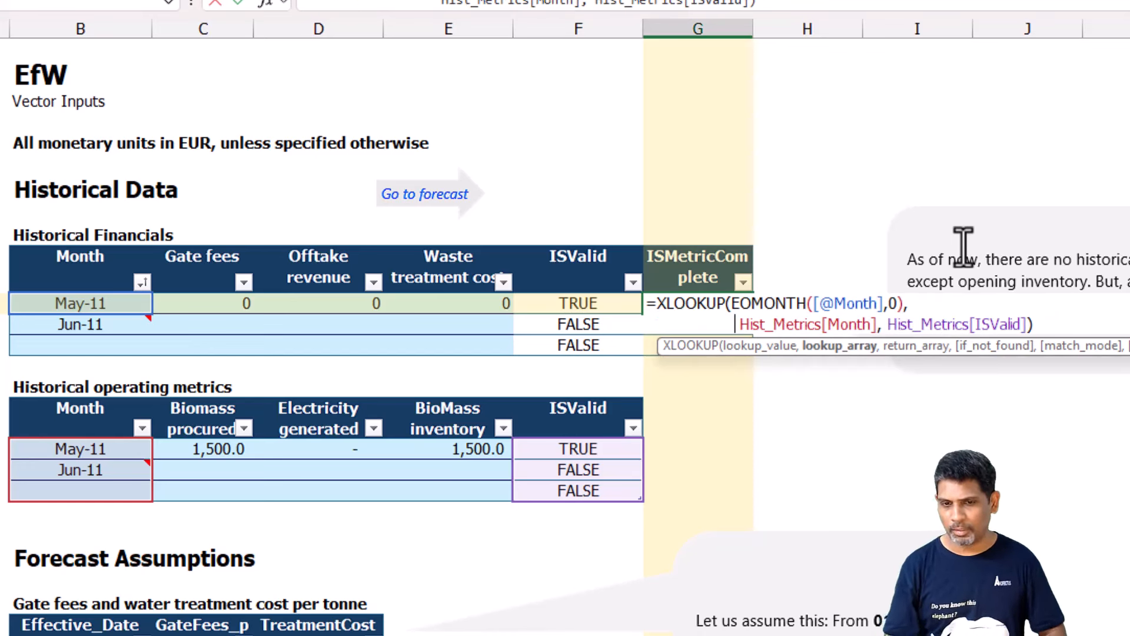
pyautogui.write('Eomo')
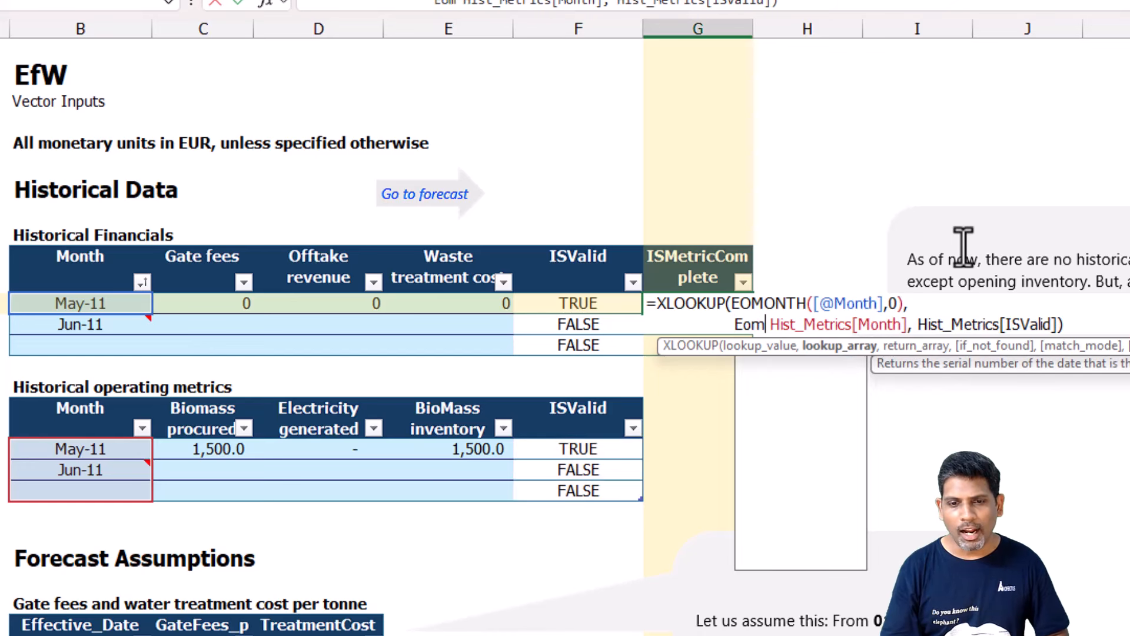
pyautogui.press('Tab')
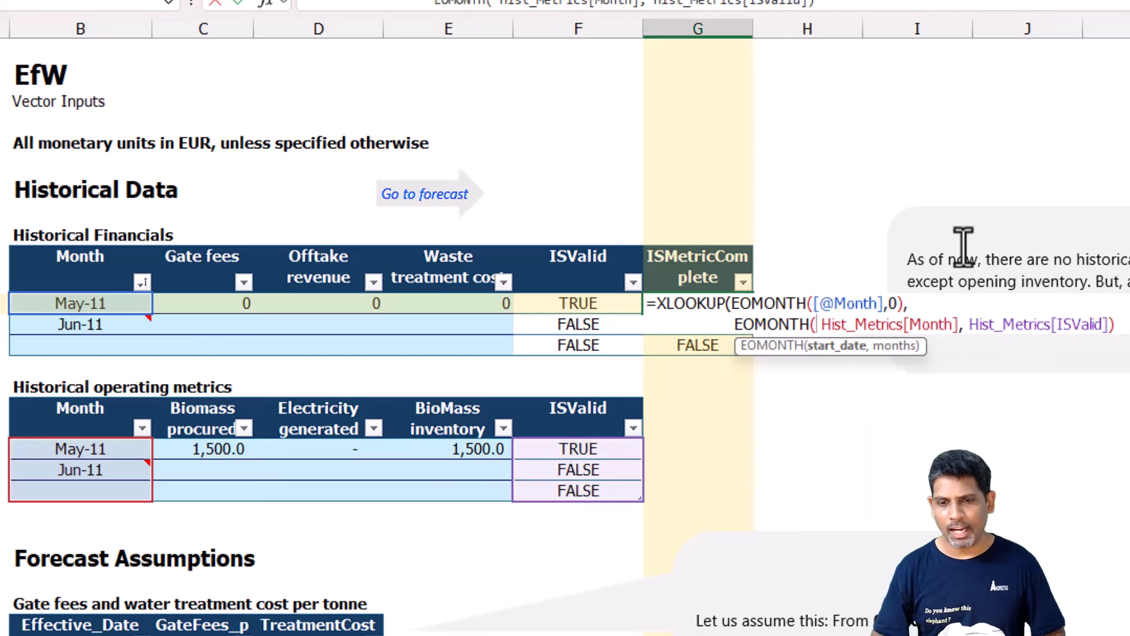
pyautogui.press('Delete')
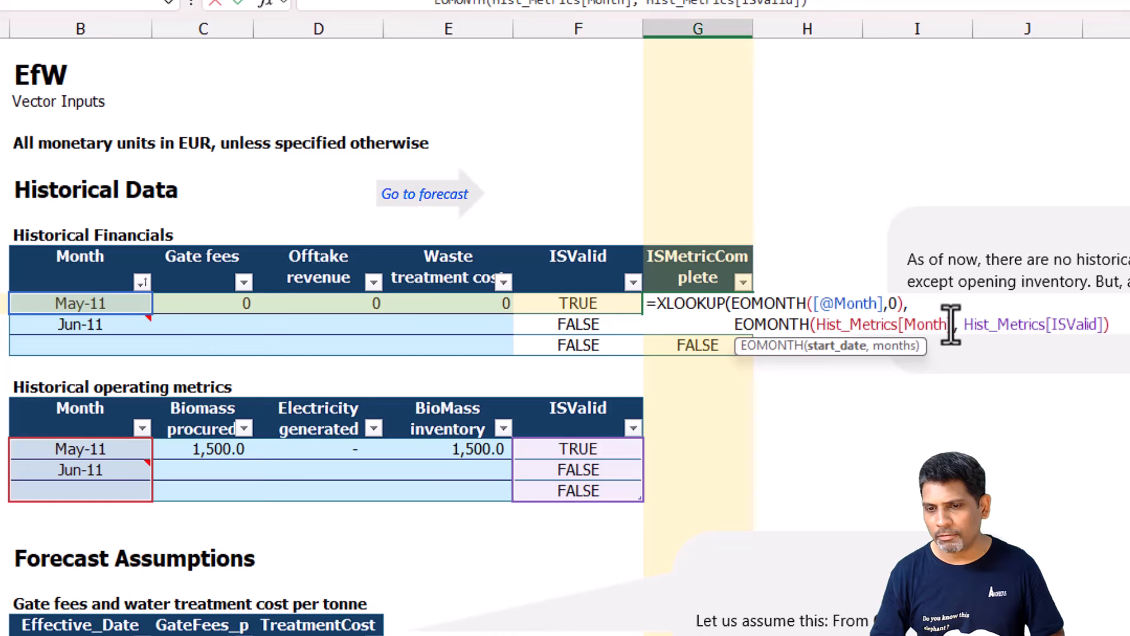
pyautogui.write('+')
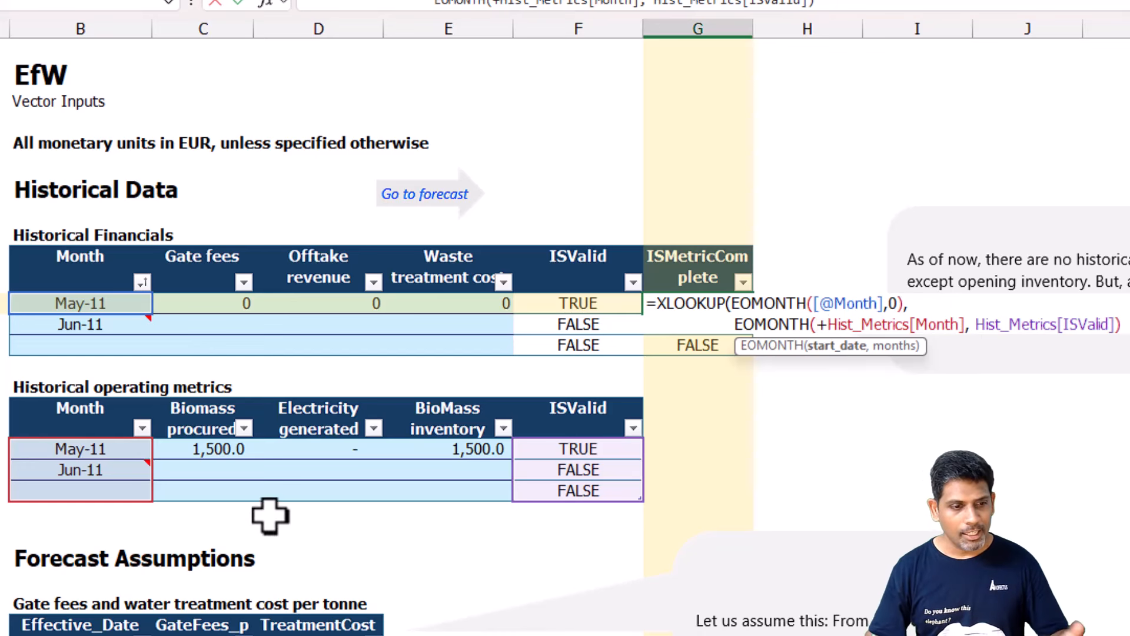
pyautogui.click(968, 325)
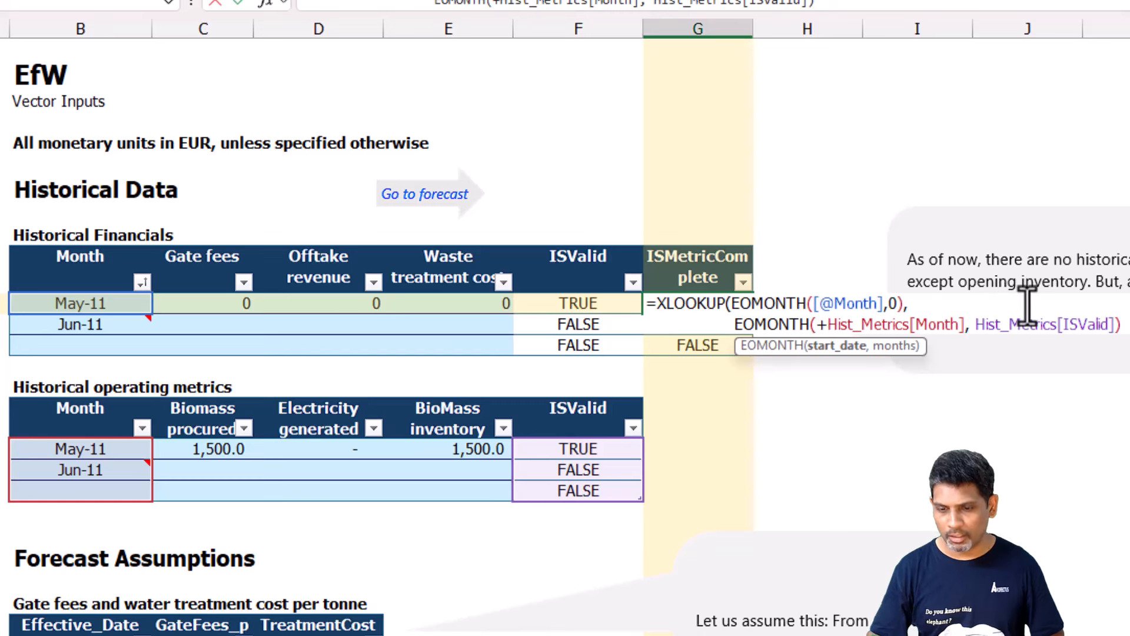
pyautogui.write('0,')
pyautogui.press('Right')
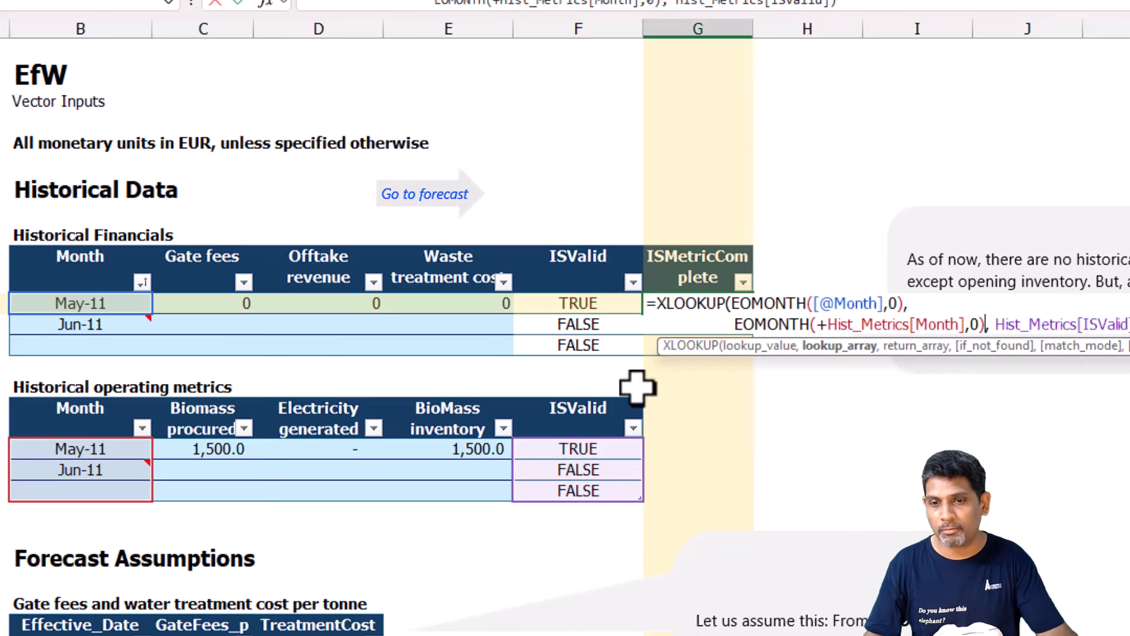
# Put the return array Hist_Metrics[ISValid] on a separate line of the G11 formula and commit it.
pyautogui.click(994, 324)
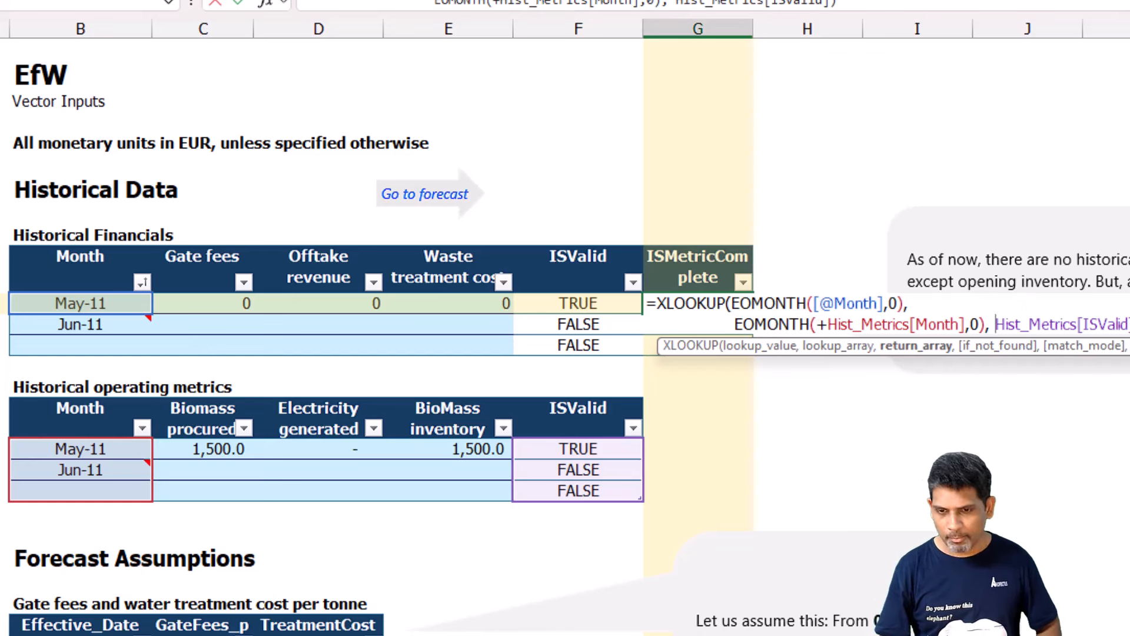
pyautogui.hotkey('alt', 'Return')
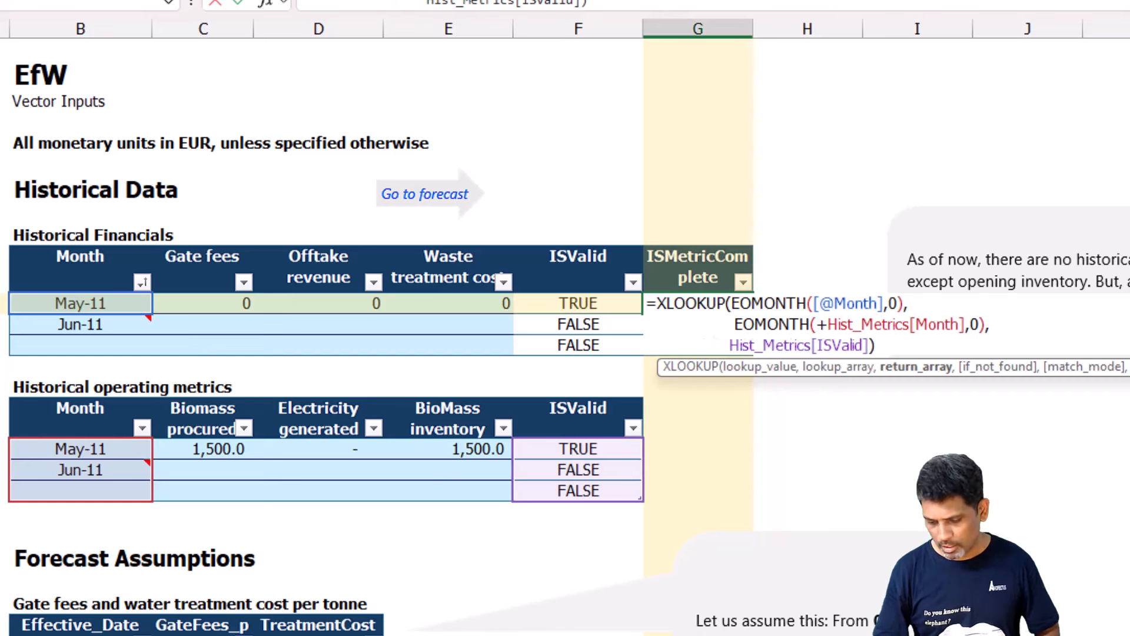
pyautogui.press('Return')
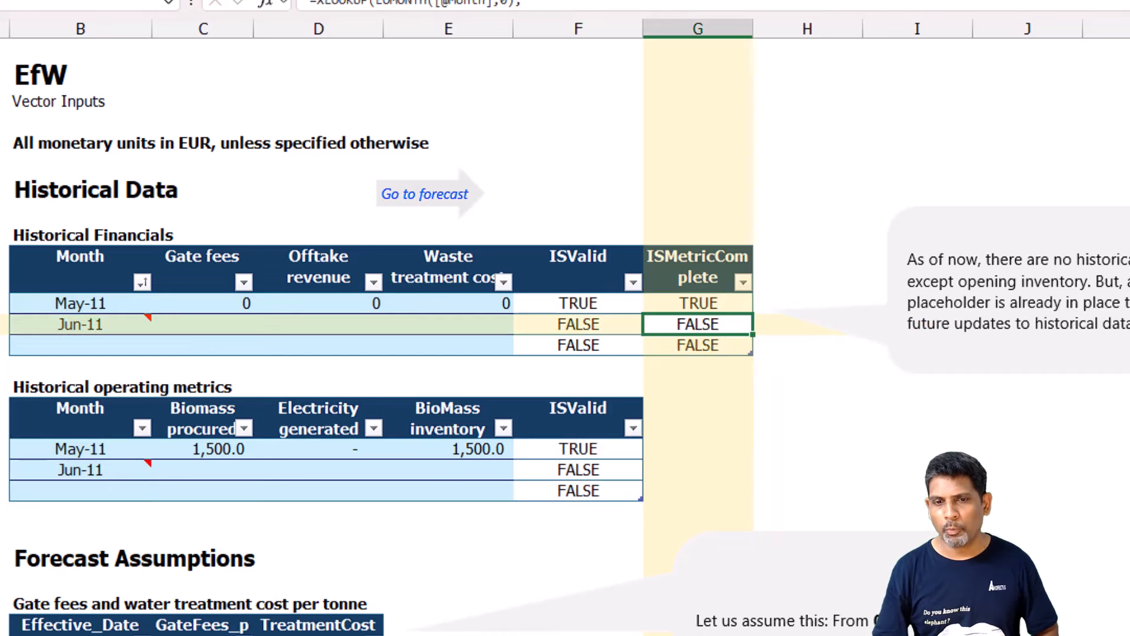
pyautogui.press('Up')
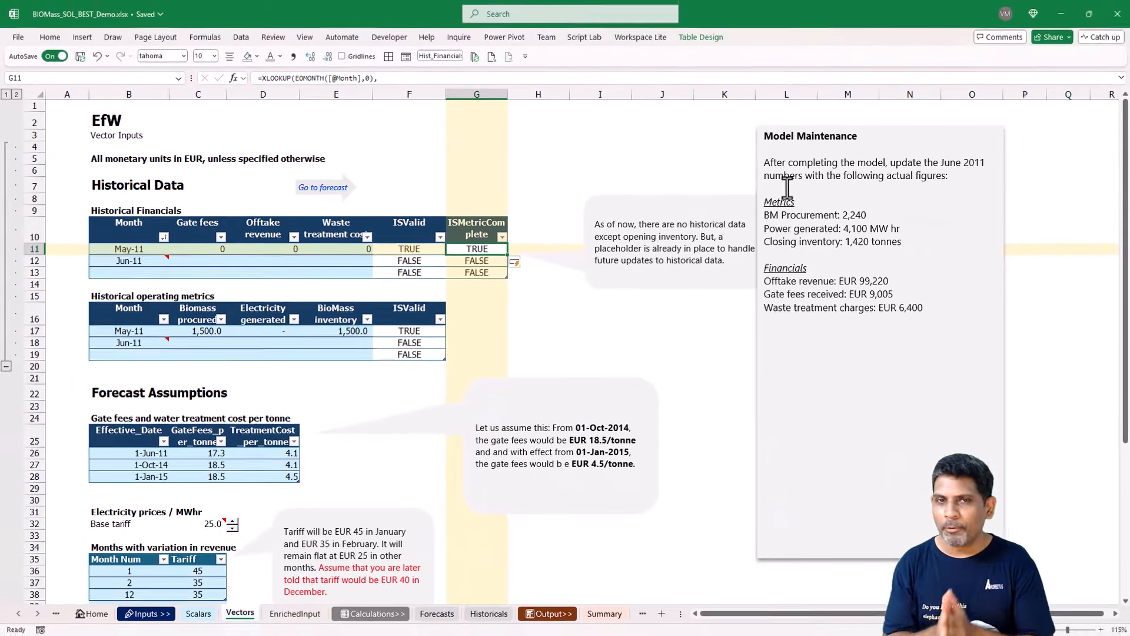
# On the EnrichedInput sheet, begin a FILTER formula in B6 under Month with Hist_Financials[Month] as the array.
pyautogui.click(289, 612)
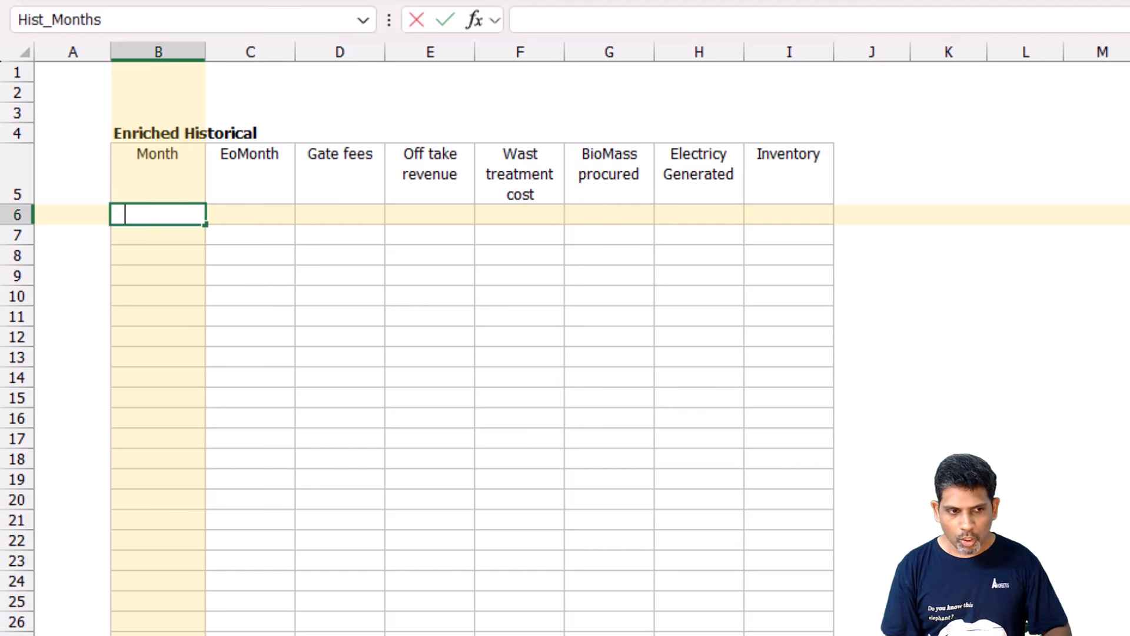
pyautogui.write('=')
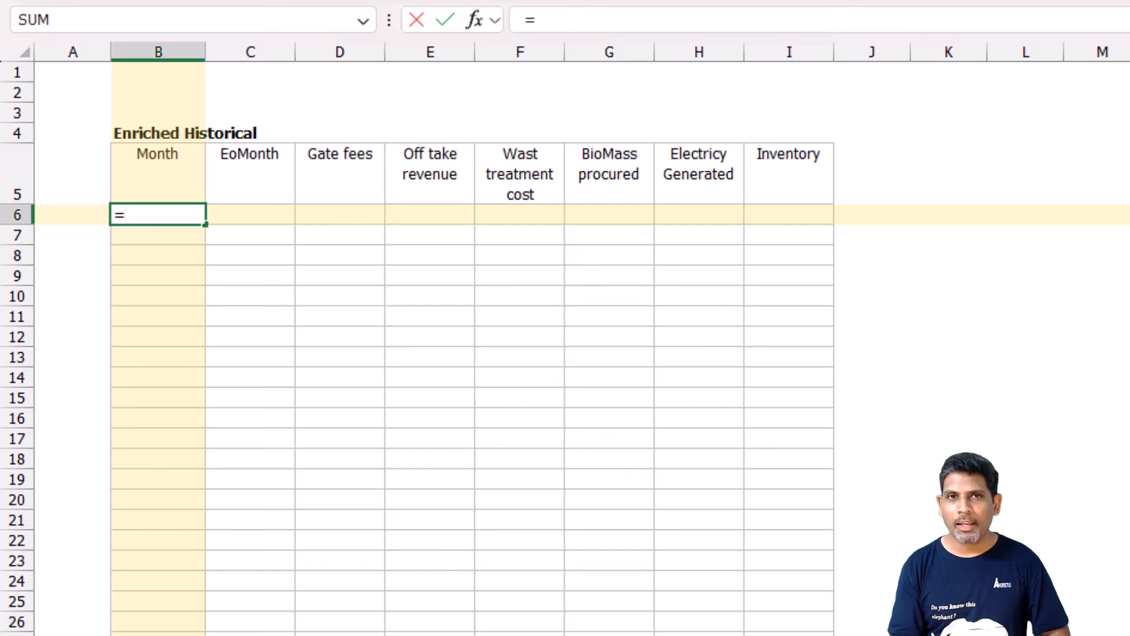
pyautogui.write('Fil')
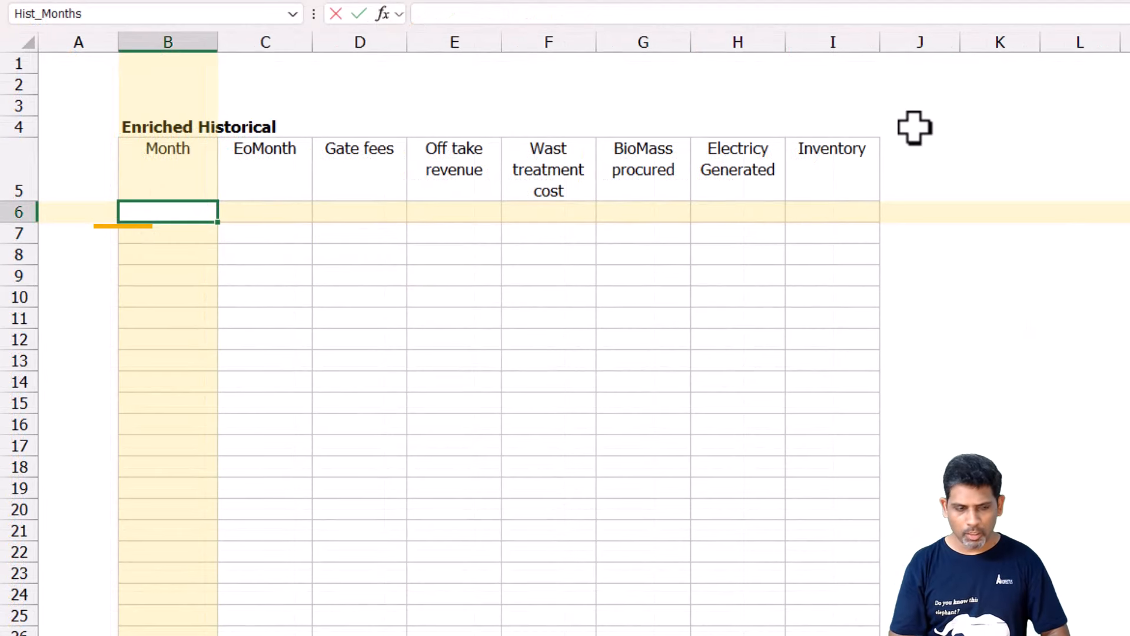
pyautogui.write('=Filter')
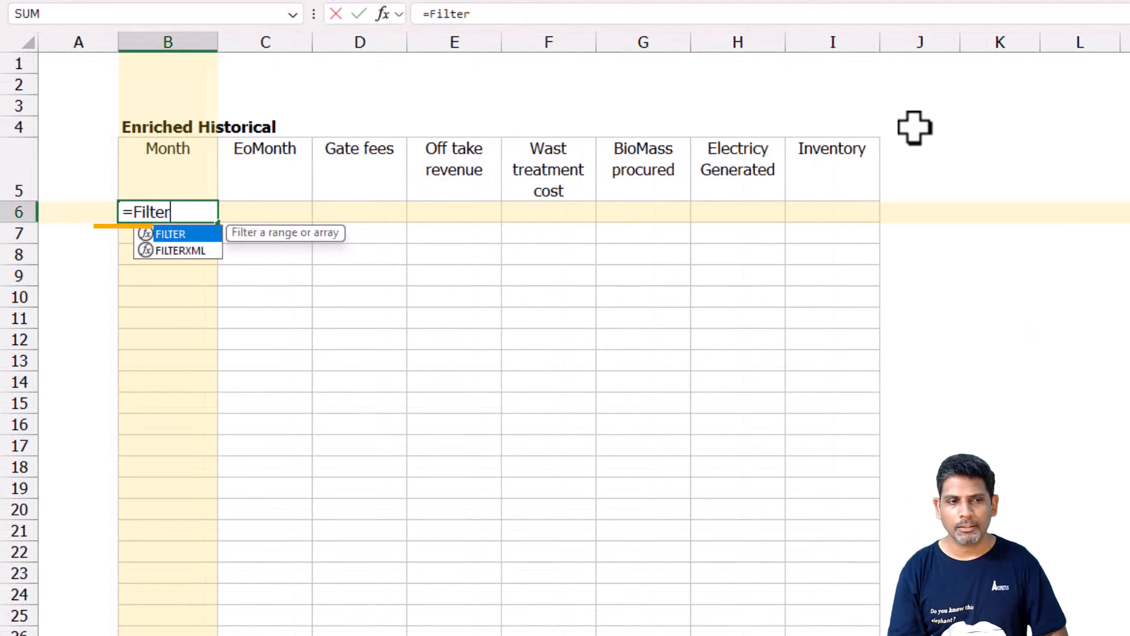
pyautogui.press('Tab')
pyautogui.write('Hist')
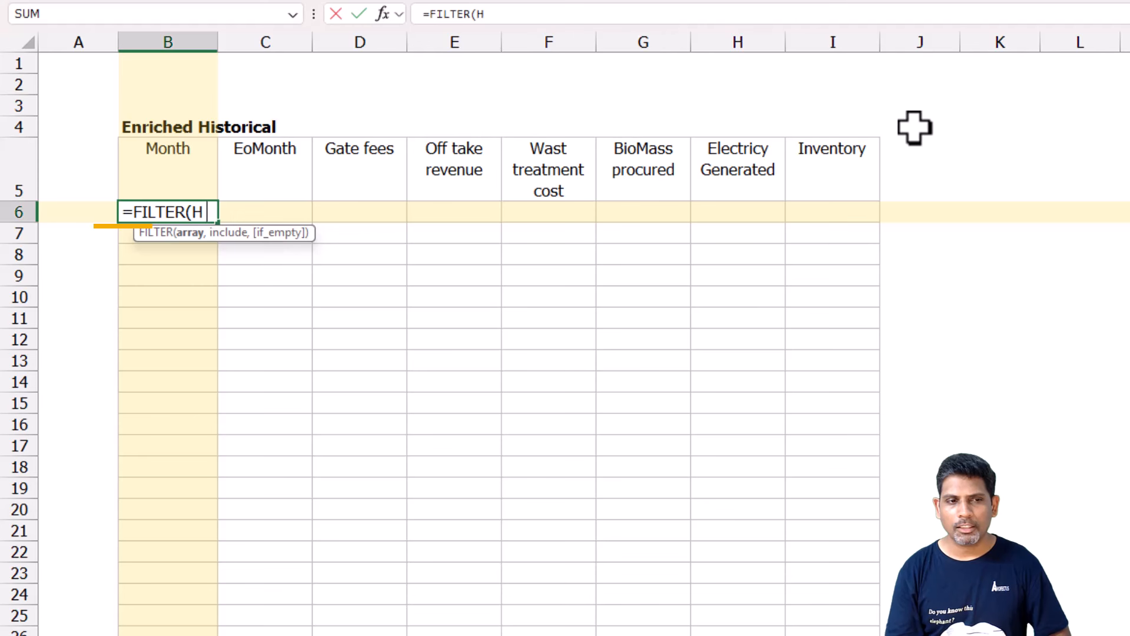
pyautogui.press('Down')
pyautogui.press('Down')
pyautogui.press('Down')
pyautogui.press('Down')
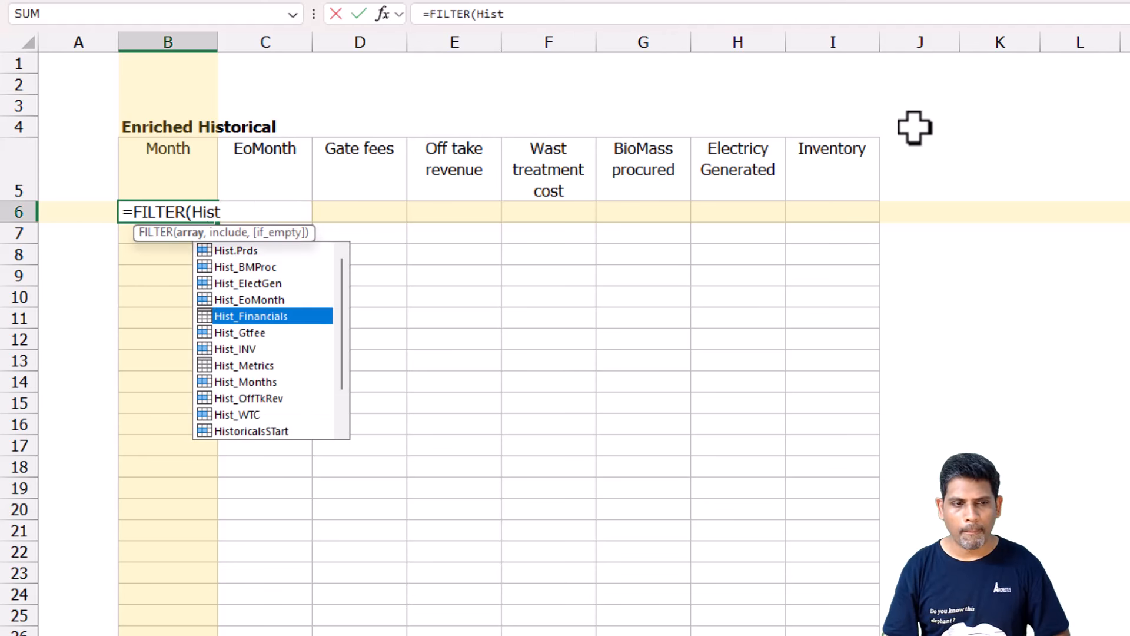
pyautogui.press('Tab')
pyautogui.write('[Mo')
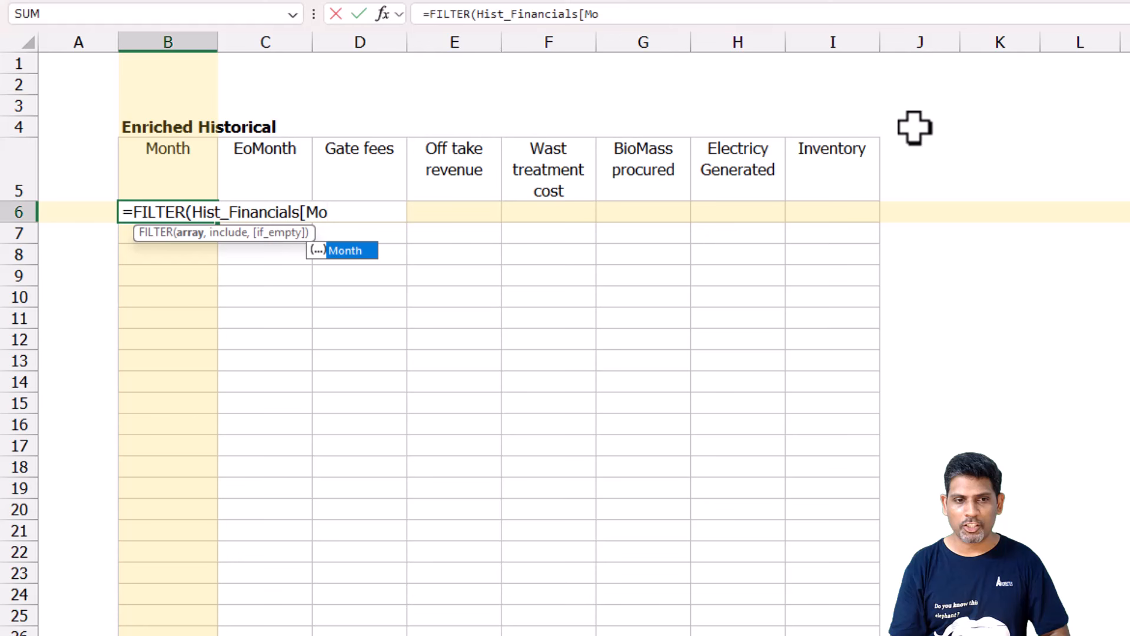
pyautogui.press('Tab')
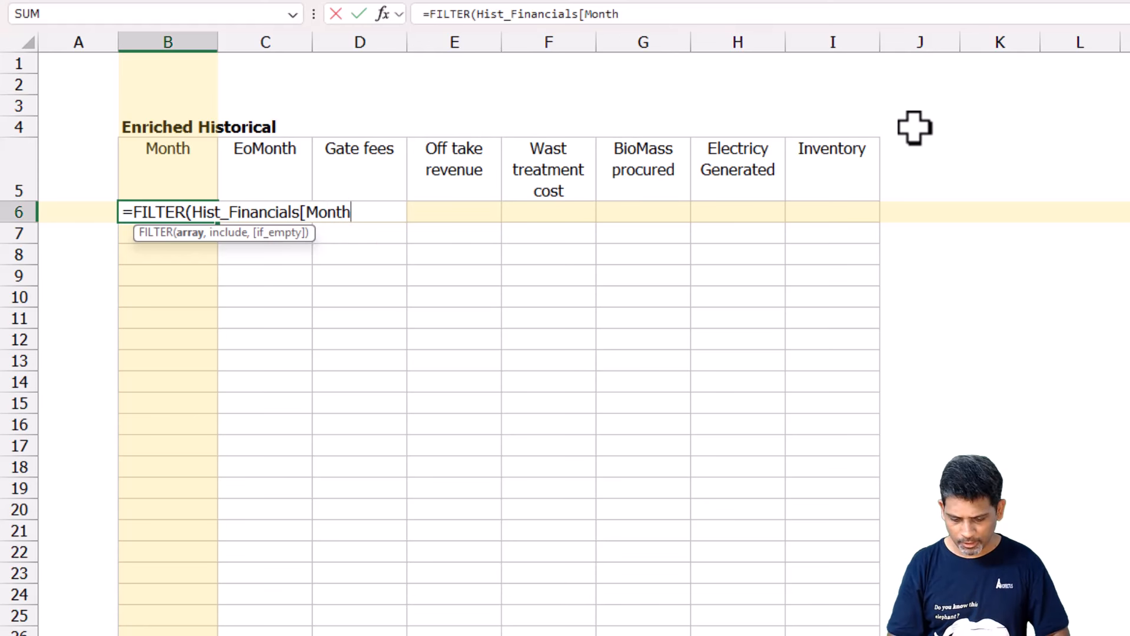
pyautogui.write('],')
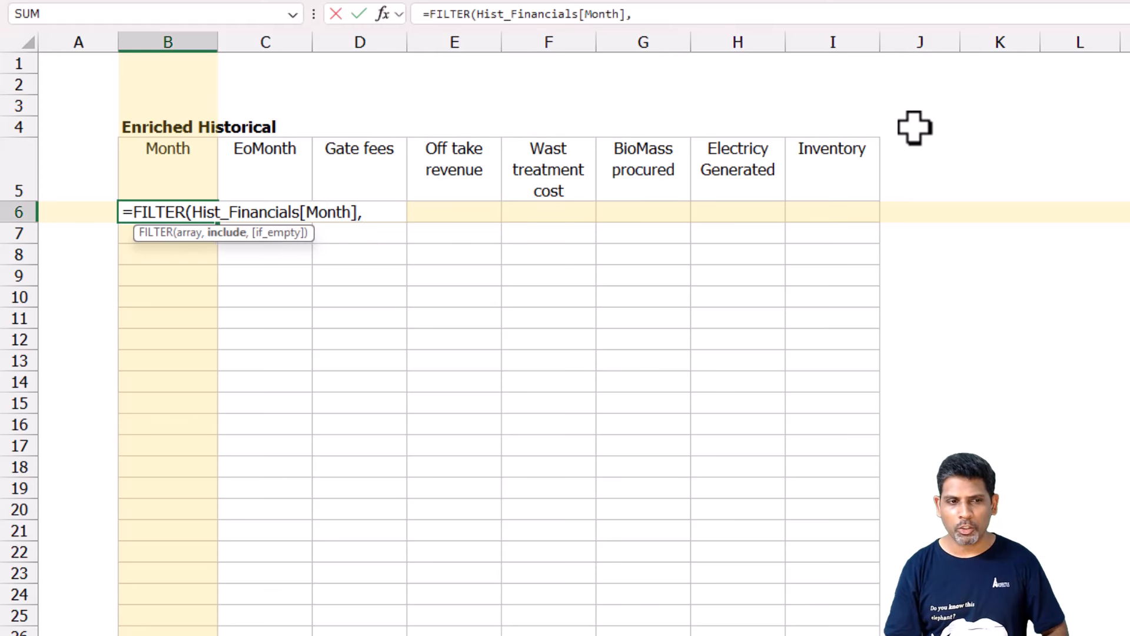
# Add Hist_Financials[ISValid] on a new line as the include condition of the B6 FILTER formula.
pyautogui.hotkey('alt', 'Return')
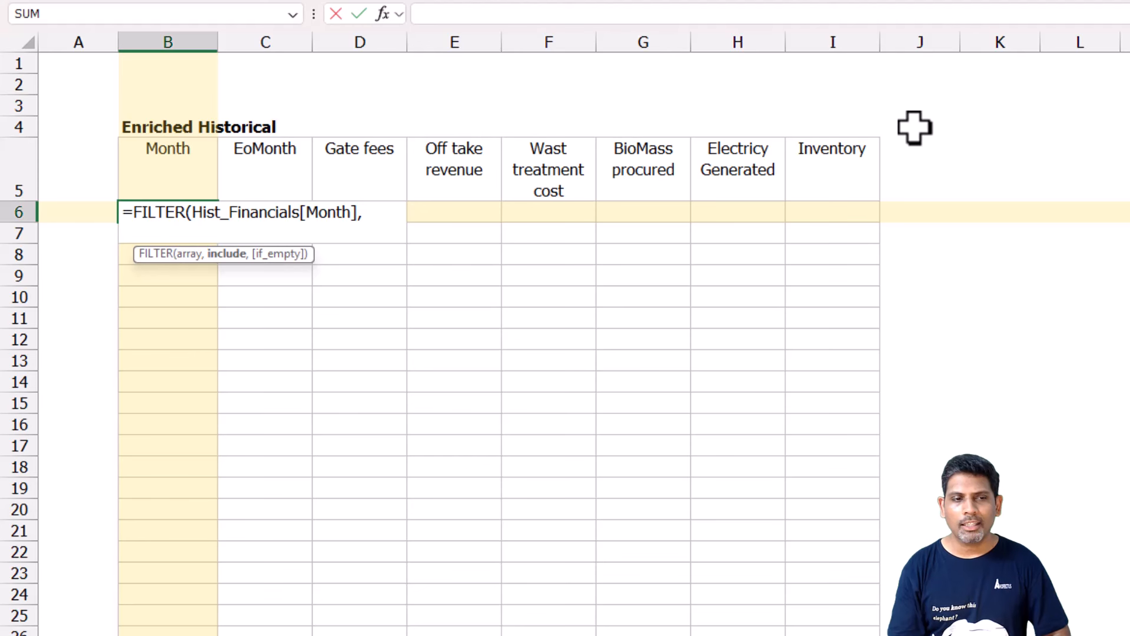
pyautogui.write('His')
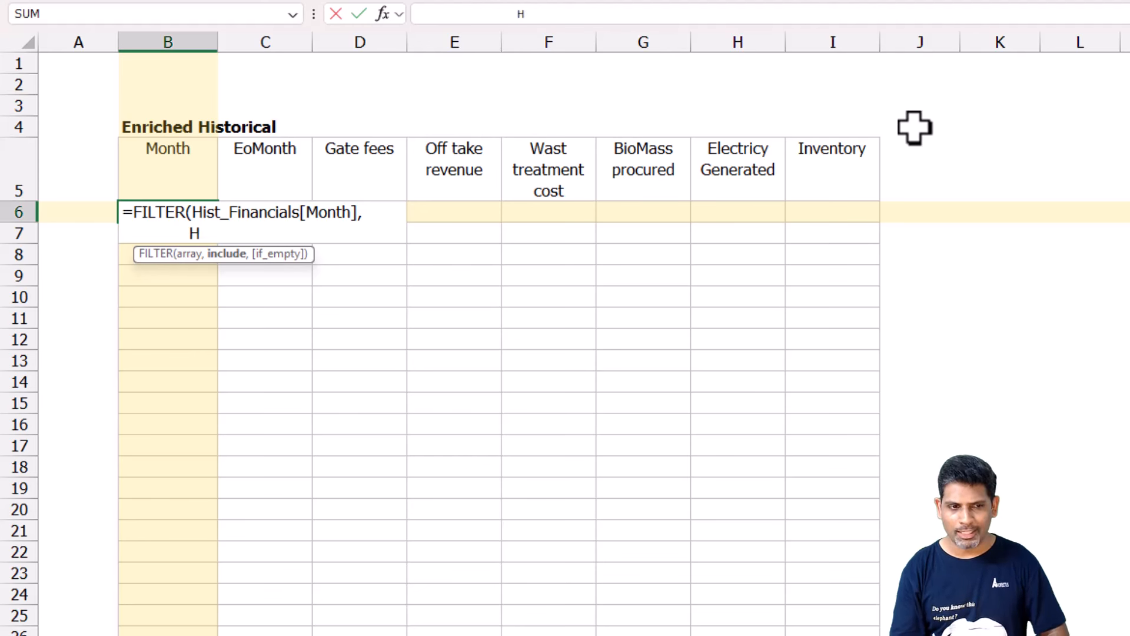
pyautogui.press('Down')
pyautogui.press('Down')
pyautogui.press('Down')
pyautogui.press('Down')
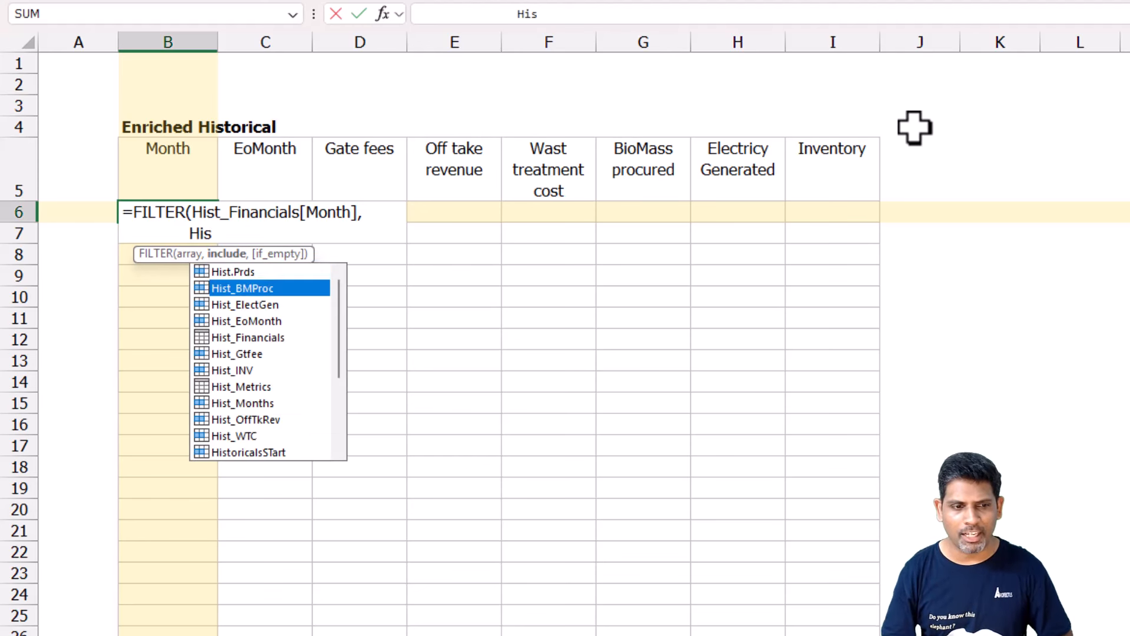
pyautogui.press('Tab')
pyautogui.write('[Is')
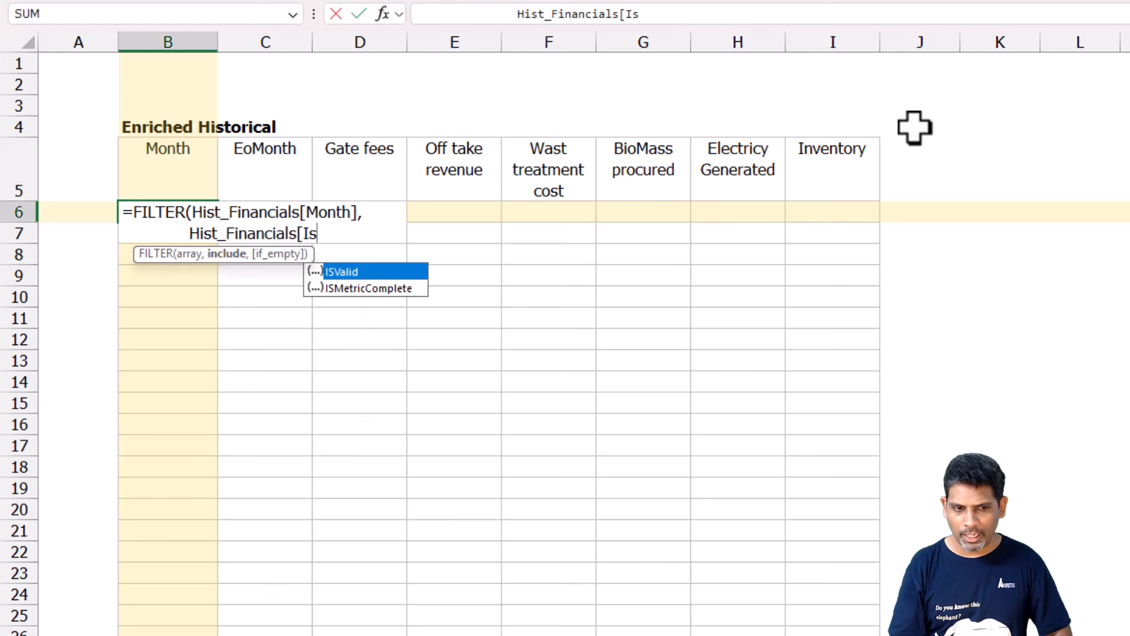
pyautogui.press('Tab')
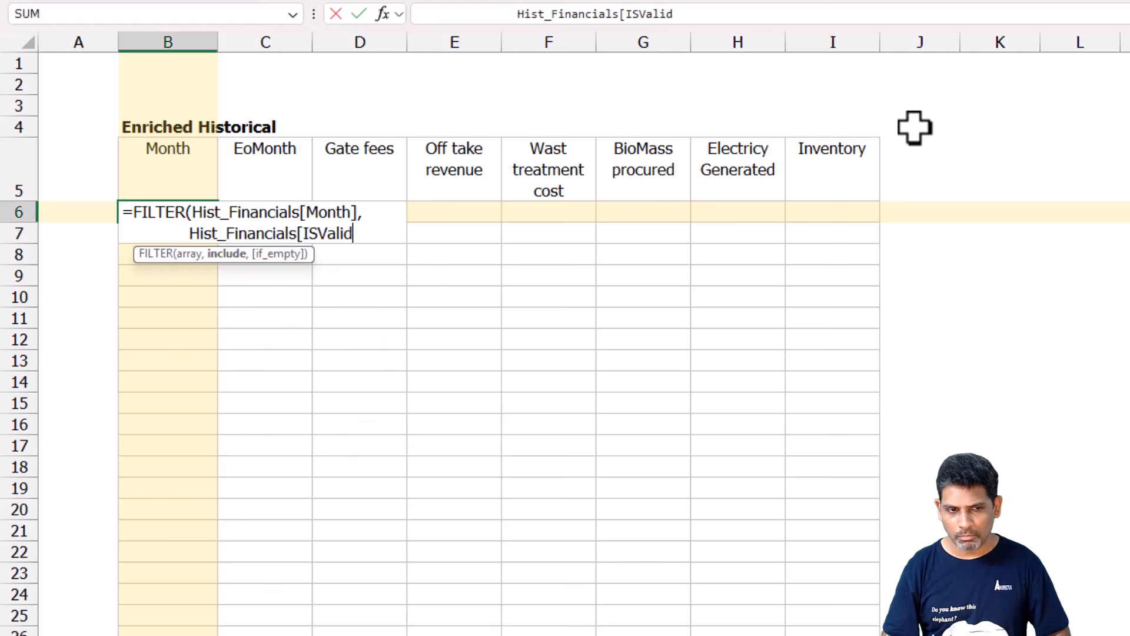
pyautogui.write(']')
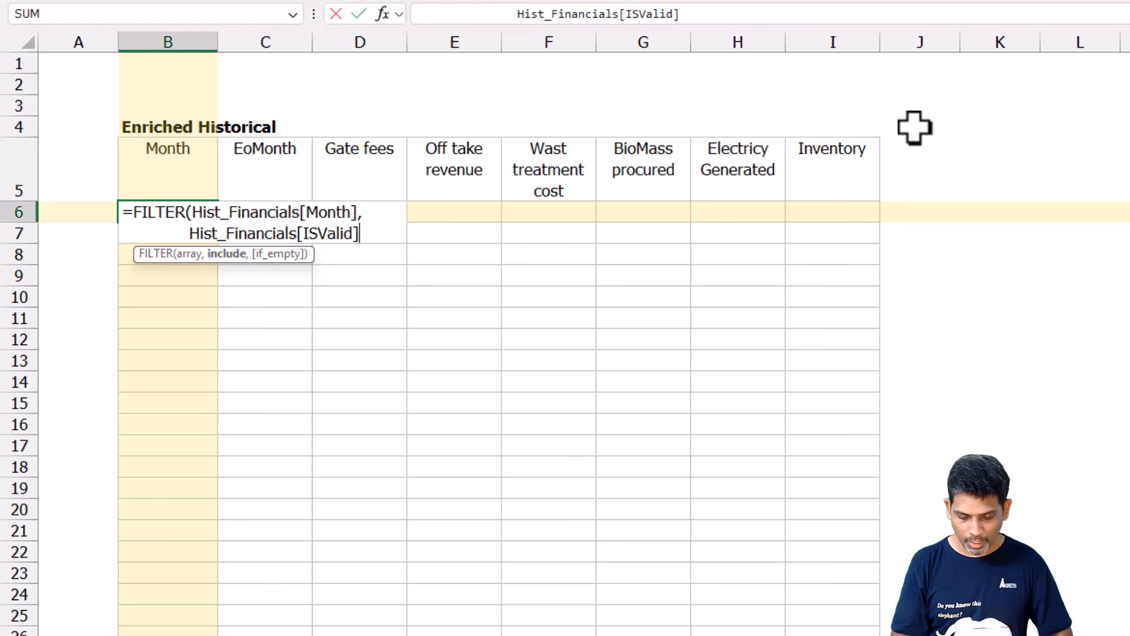
pyautogui.write('*')
pyautogui.write('Hi')
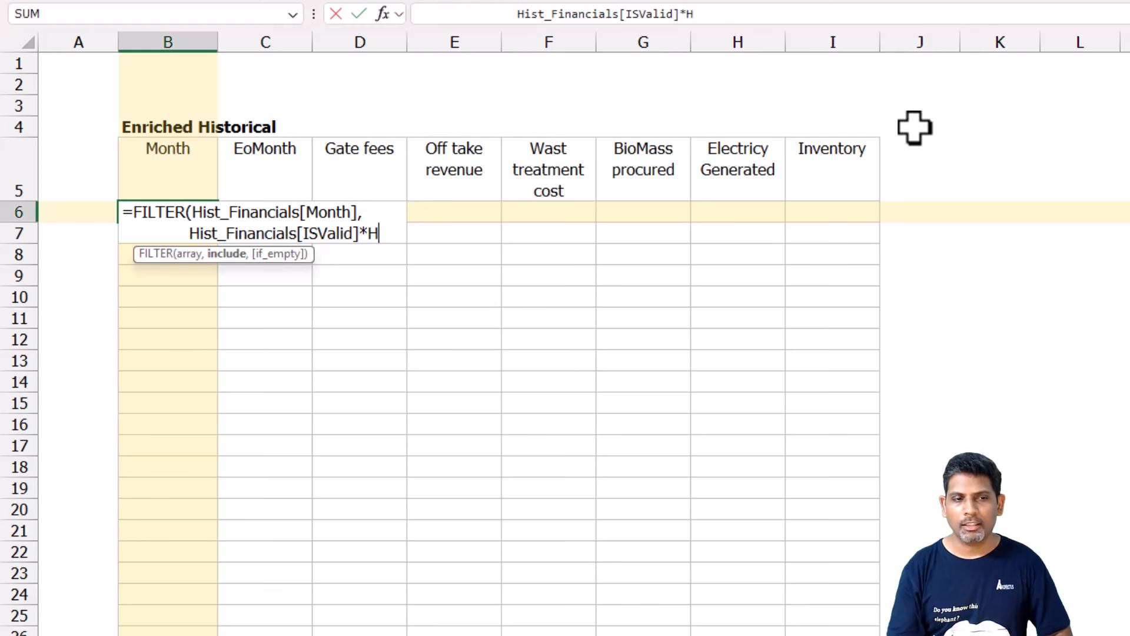
# Multiply the B6 FILTER condition by Hist_Financials[ISMetricComplete] and commit the formula.
pyautogui.press('Down')
pyautogui.press('Down')
pyautogui.press('Down')
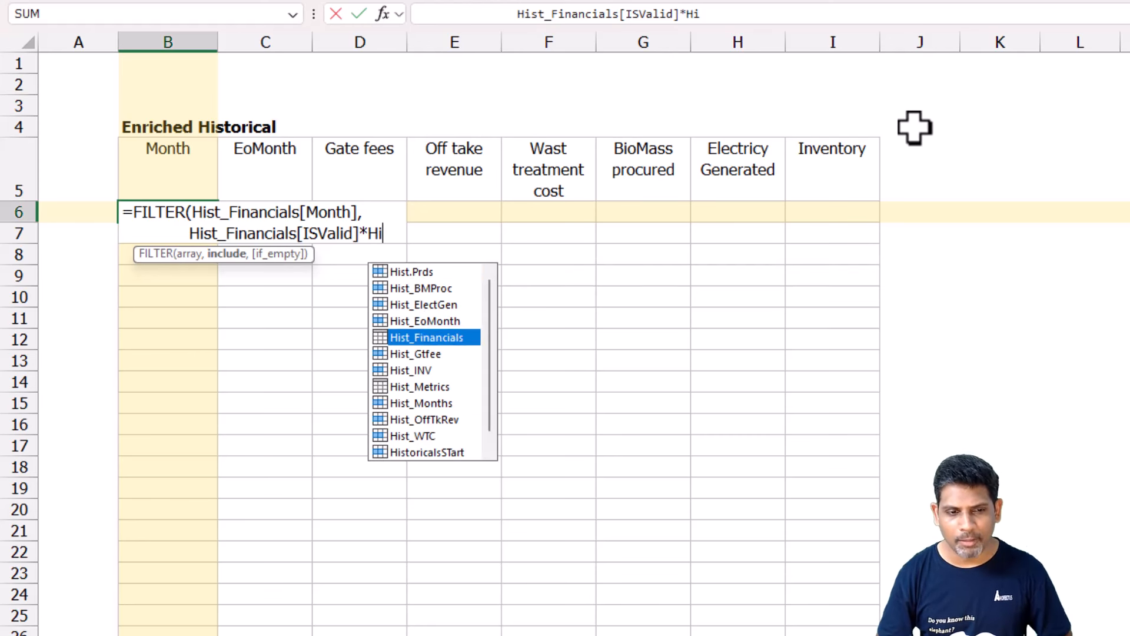
pyautogui.press('Tab')
pyautogui.write('[')
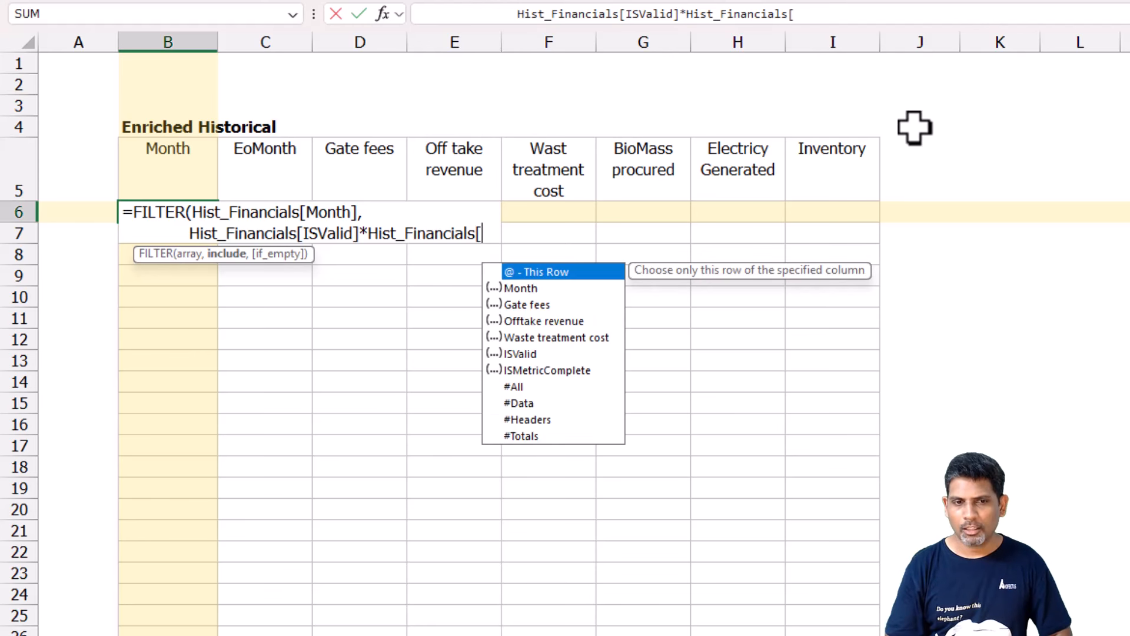
pyautogui.press('Down')
pyautogui.press('Down')
pyautogui.press('Down')
pyautogui.press('Down')
pyautogui.press('Down')
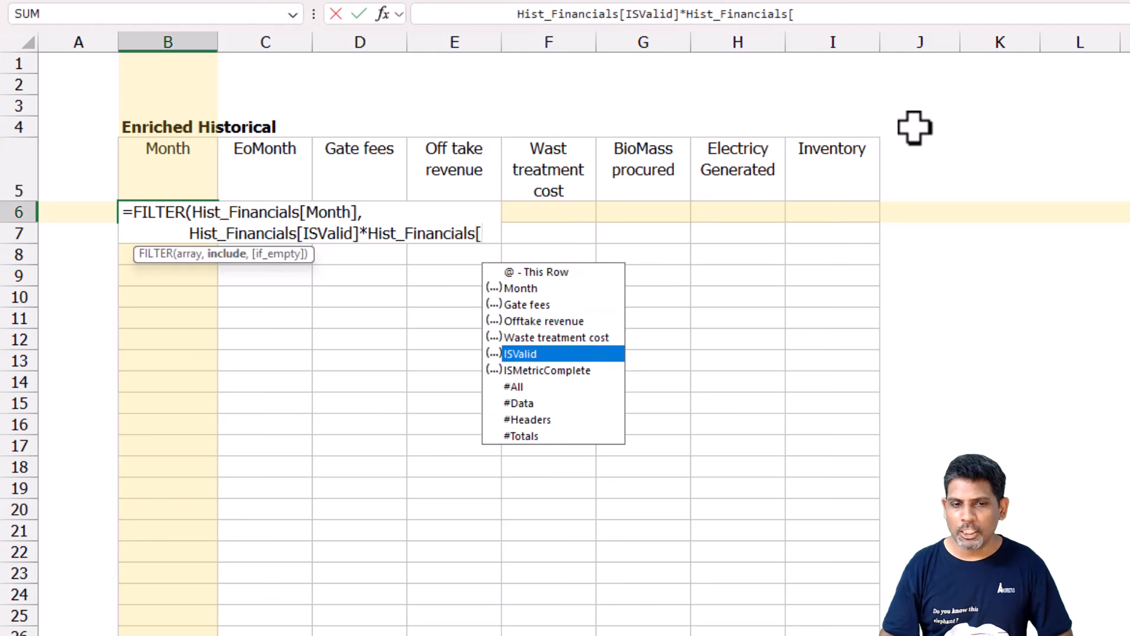
pyautogui.press('Down')
pyautogui.press('Tab')
pyautogui.write('])')
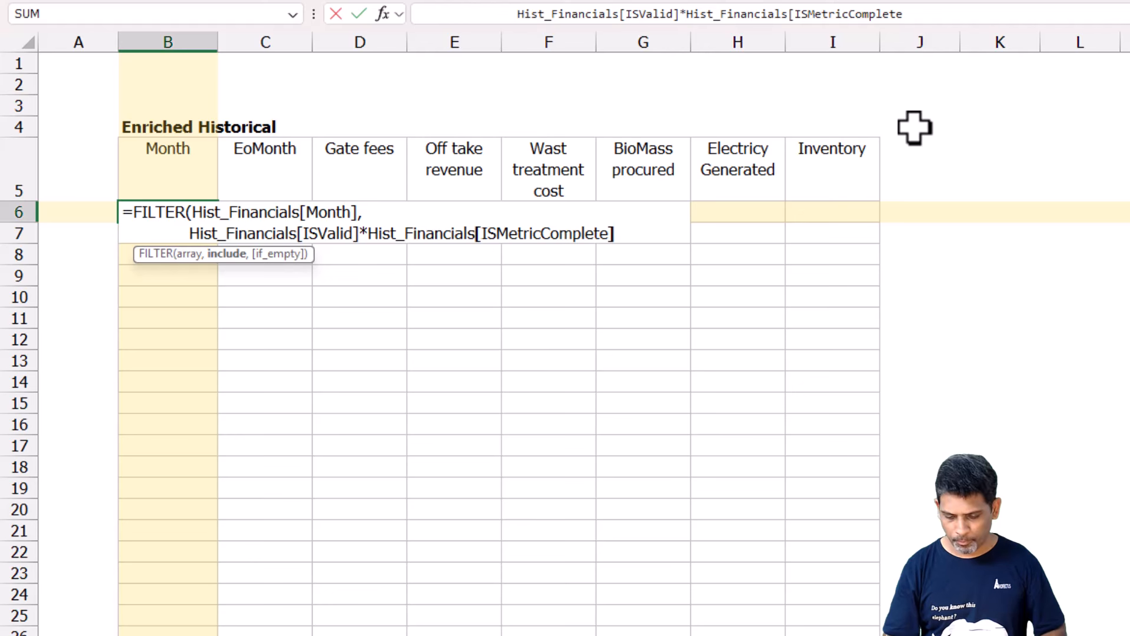
pyautogui.press('Return')
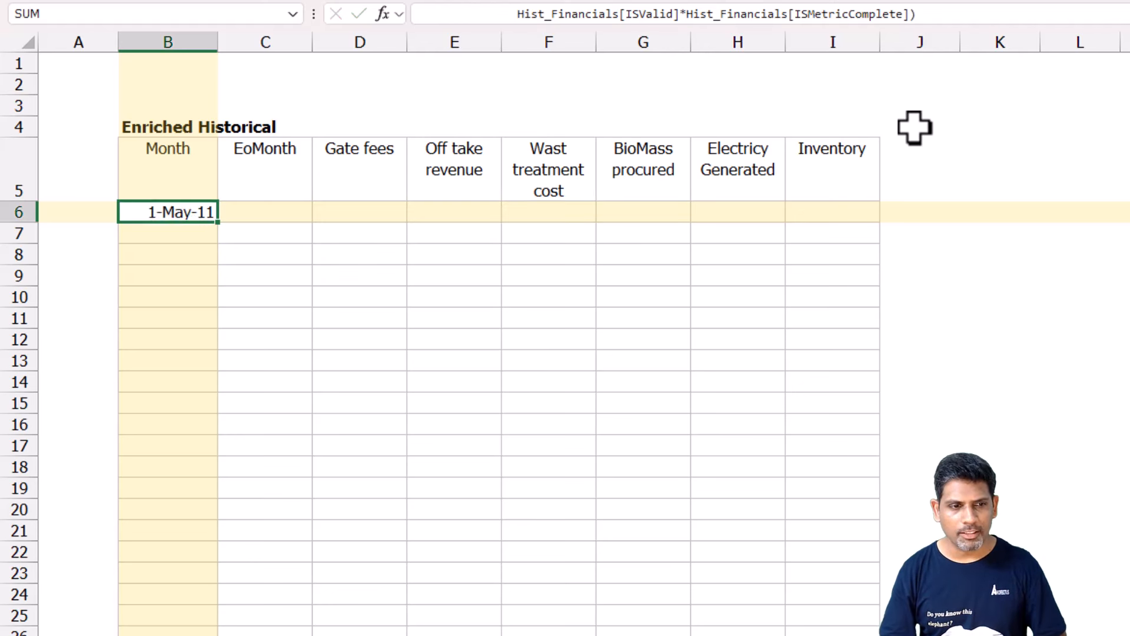
pyautogui.press('Up')
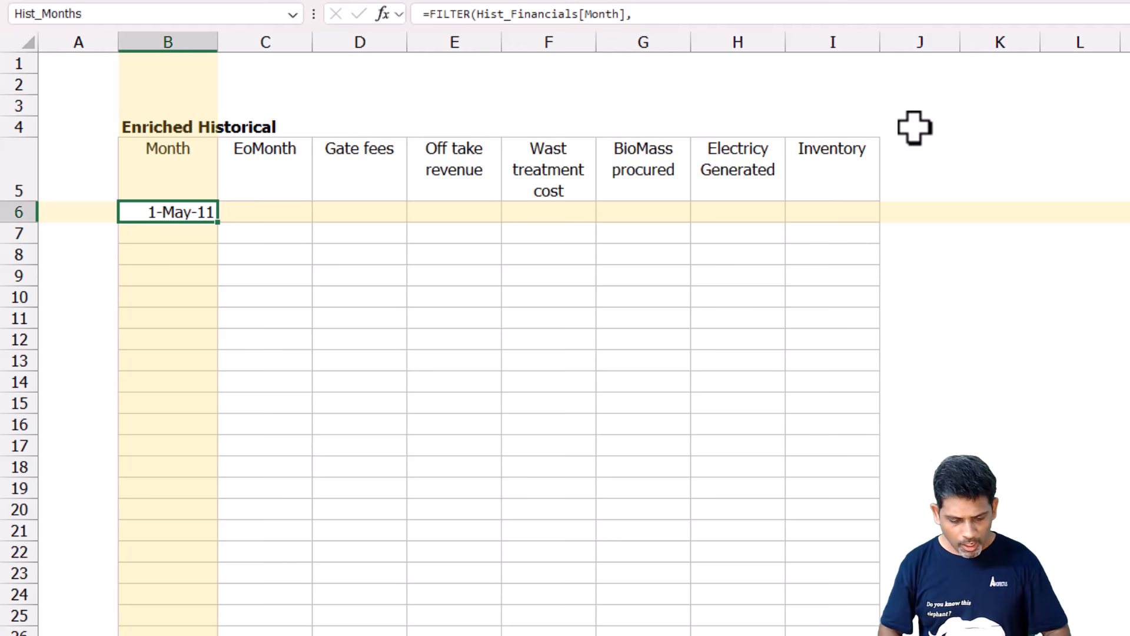
# Enter =EOMONTH(+Hist_Months#, 0) in C6 under EoMonth.
pyautogui.press('Right')
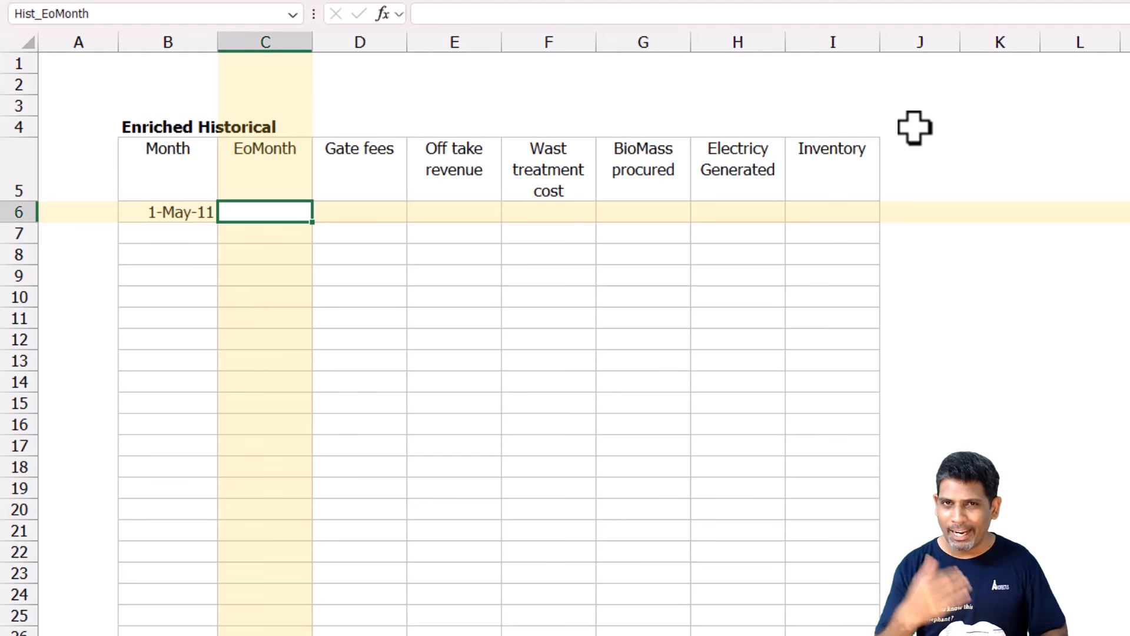
pyautogui.write('=')
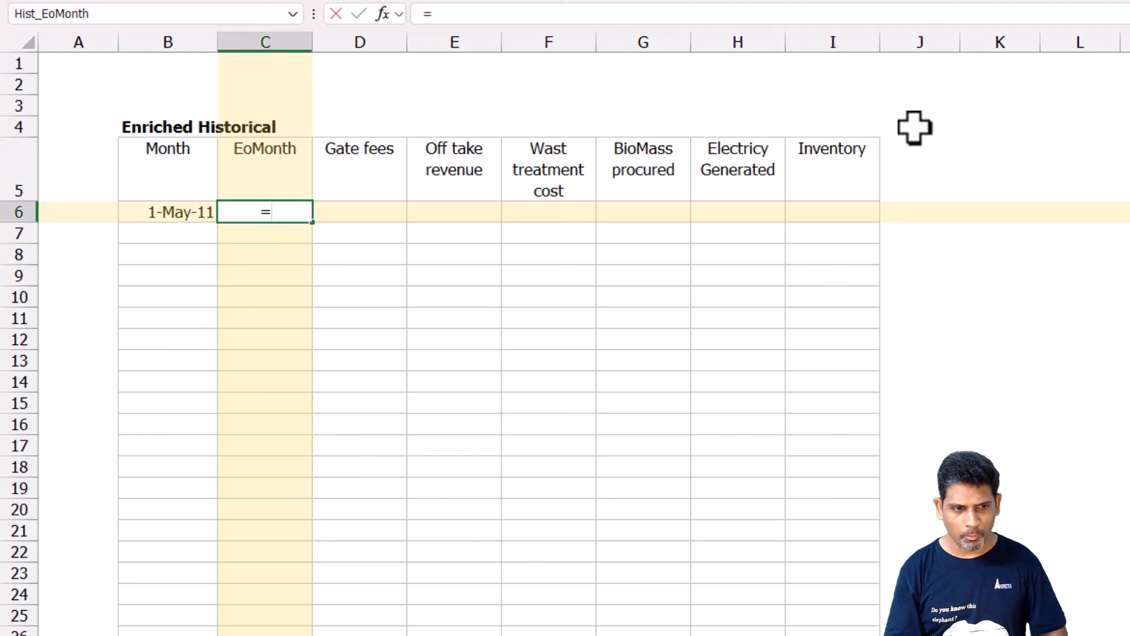
pyautogui.write('Eomon')
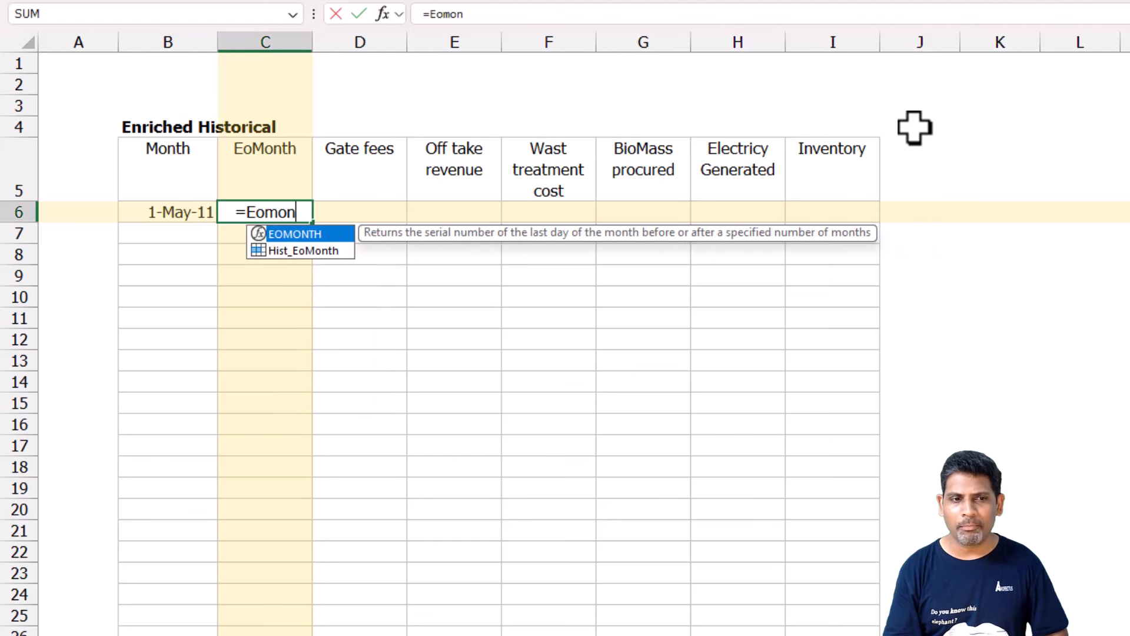
pyautogui.press('Tab')
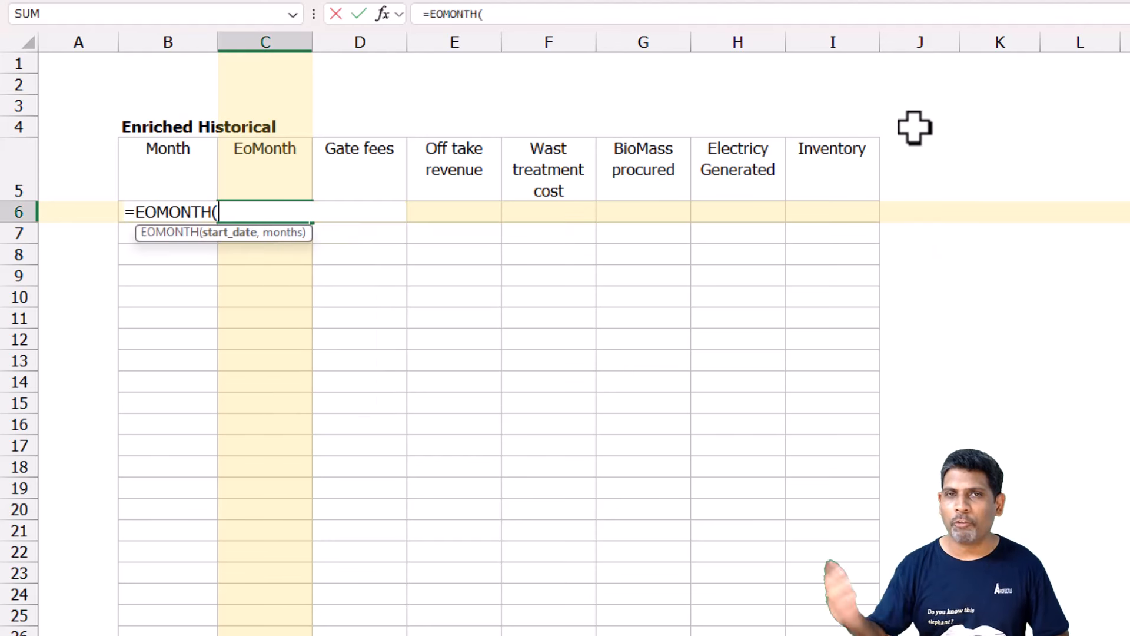
pyautogui.write('+')
pyautogui.press('Left')
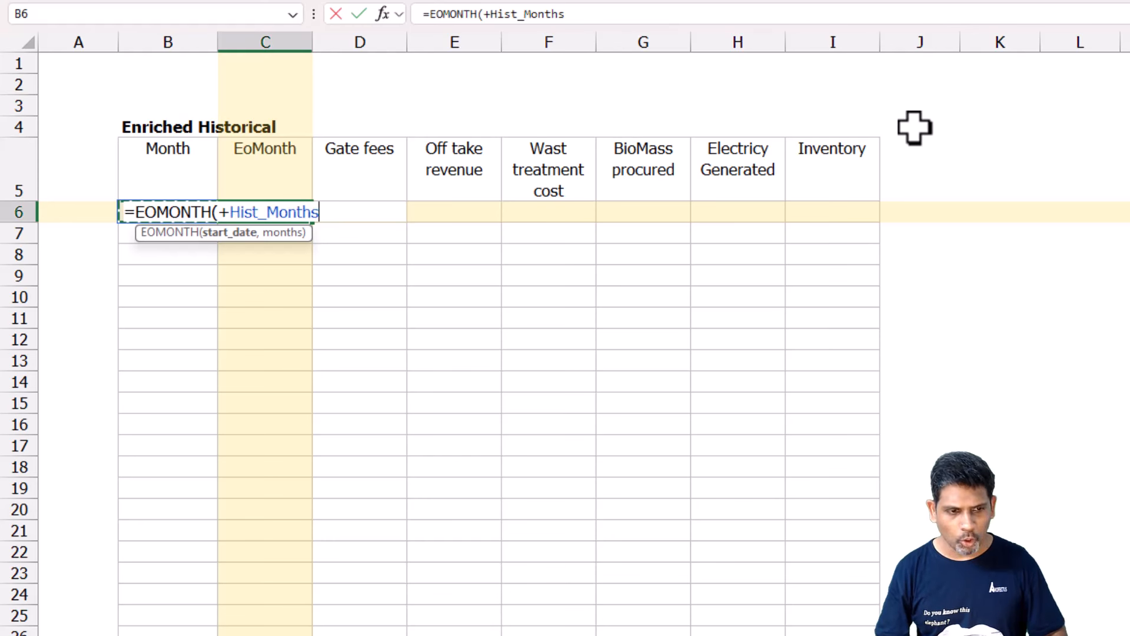
pyautogui.write('#')
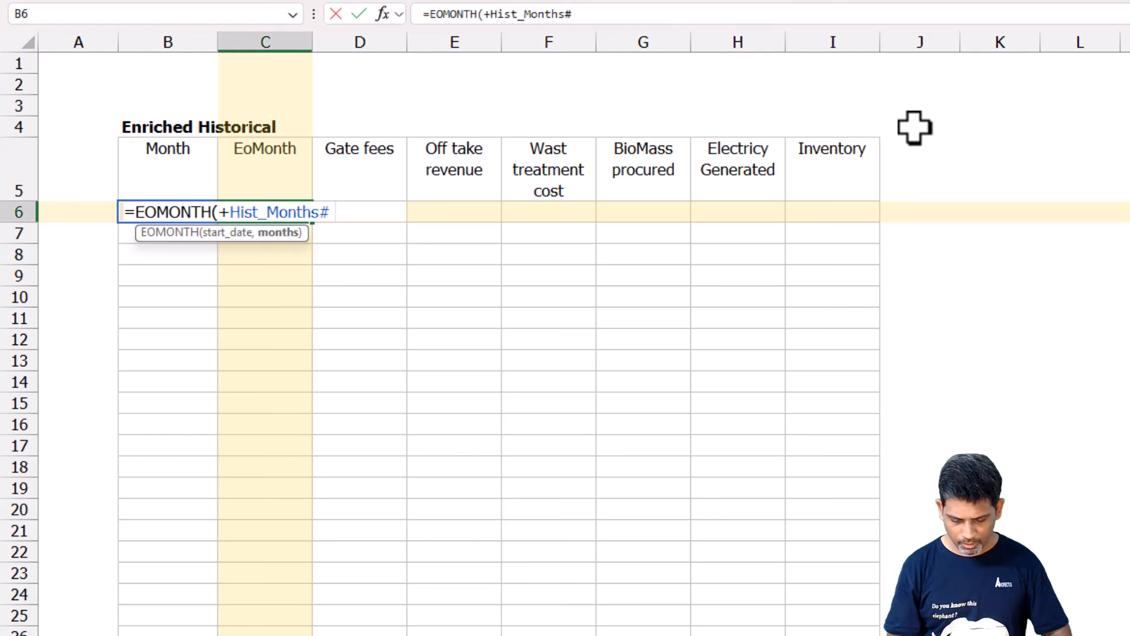
pyautogui.write(', 0)')
pyautogui.press('Return')
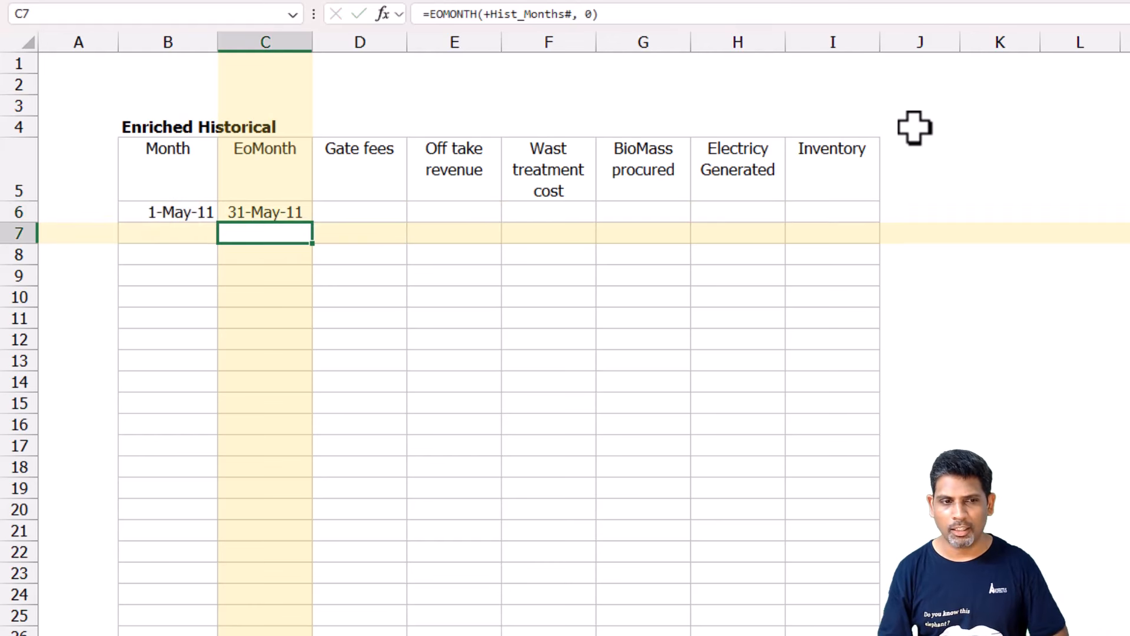
pyautogui.press('Up')
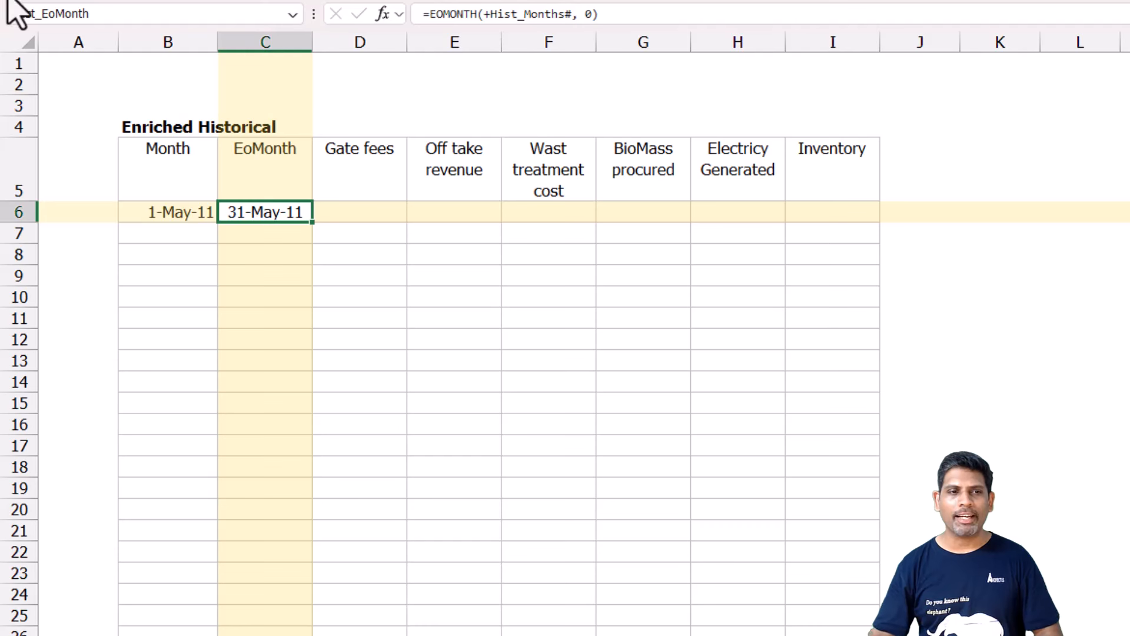
pyautogui.click(276, 173)
pyautogui.click(261, 217)
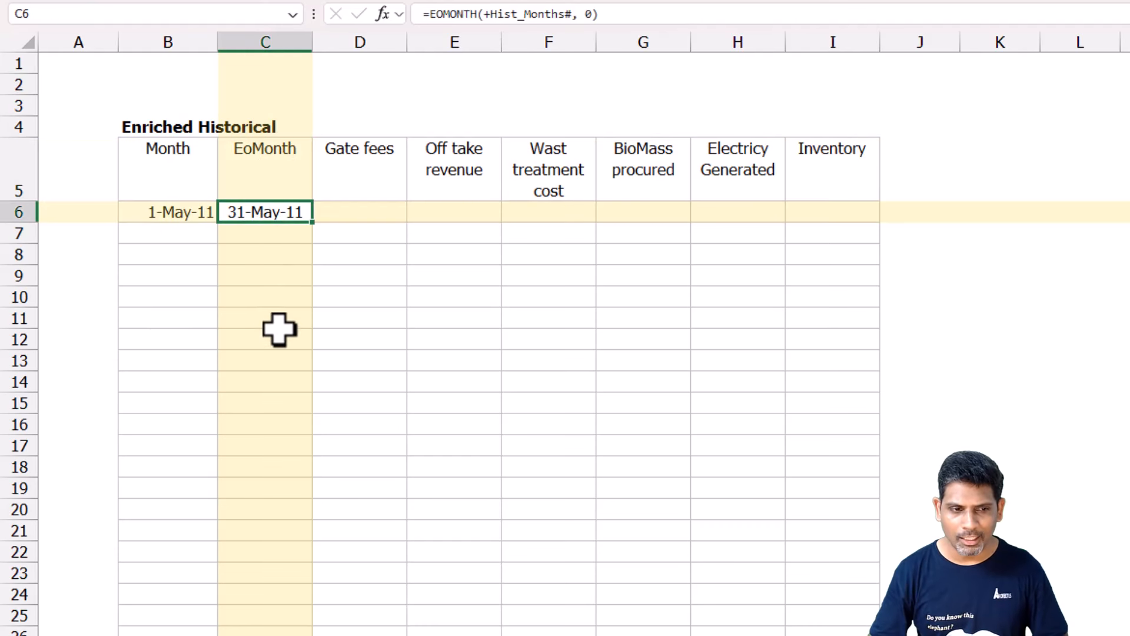
pyautogui.click(389, 210)
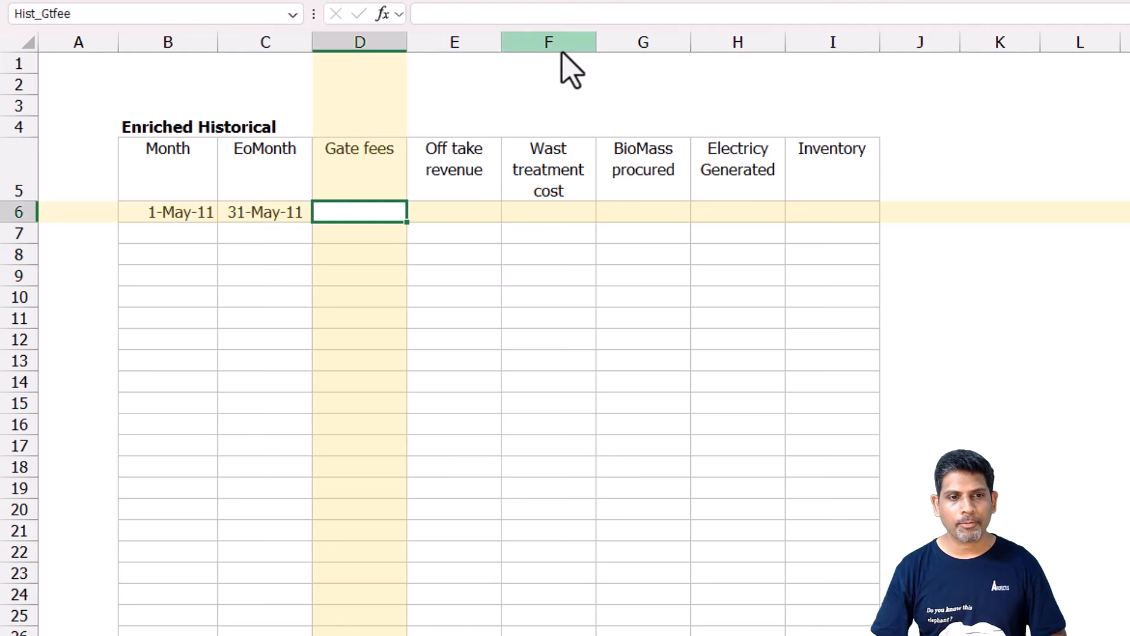
pyautogui.press('Left')
pyautogui.press('Left')
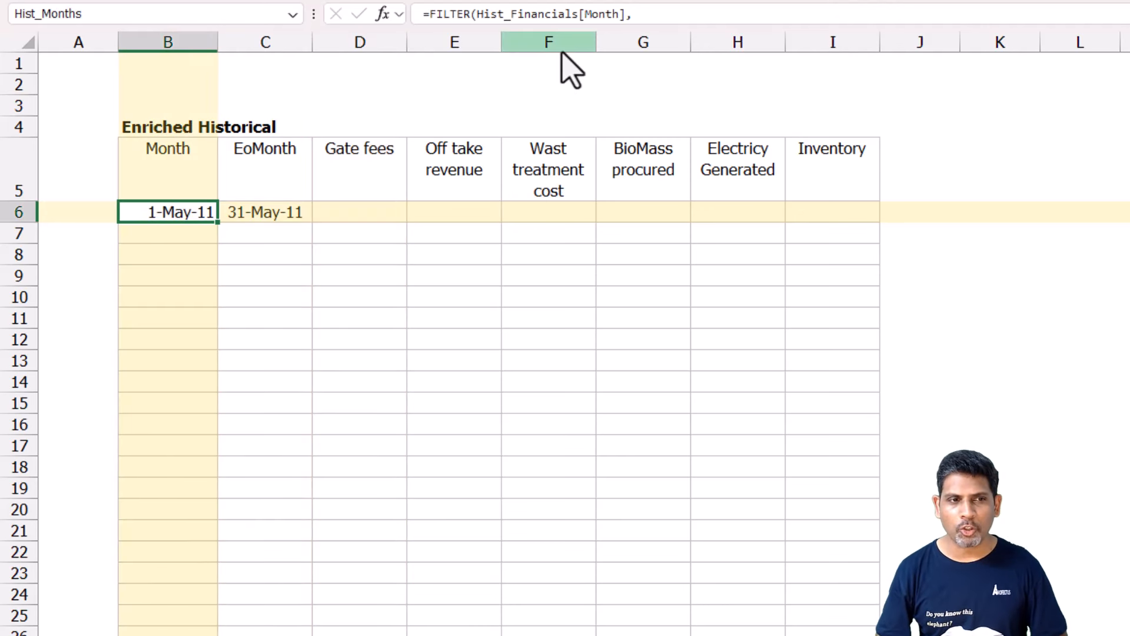
pyautogui.press('F2')
pyautogui.press('Escape')
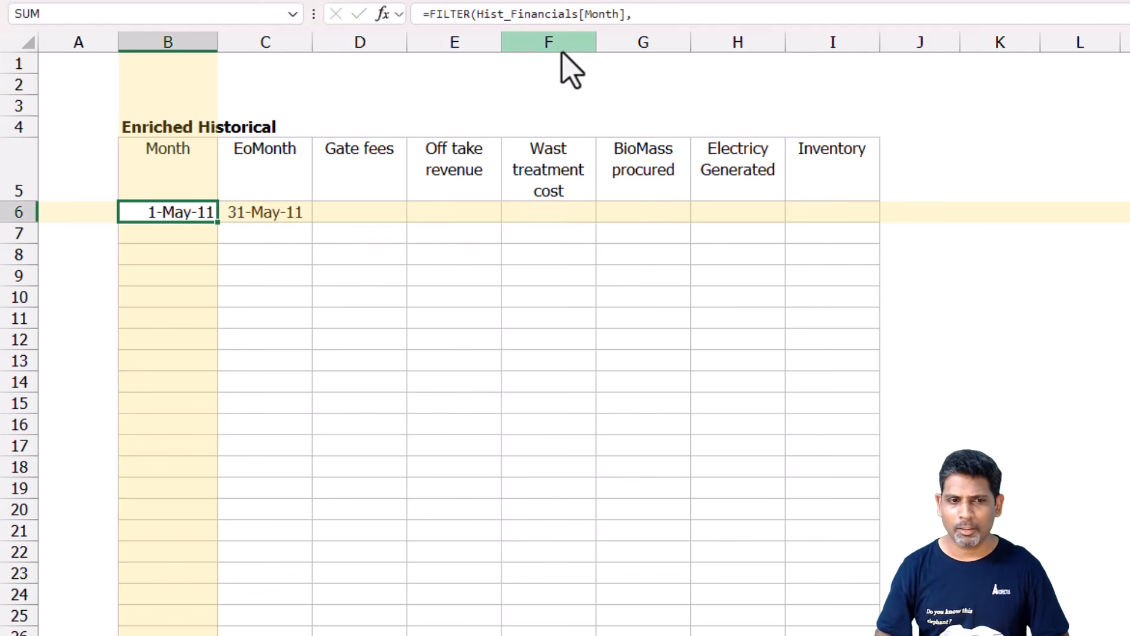
# Begin an XLOOKUP formula in D6 under Gate fees with Hist_Months# as the lookup value.
pyautogui.press('Right')
pyautogui.press('Right')
pyautogui.write('=')
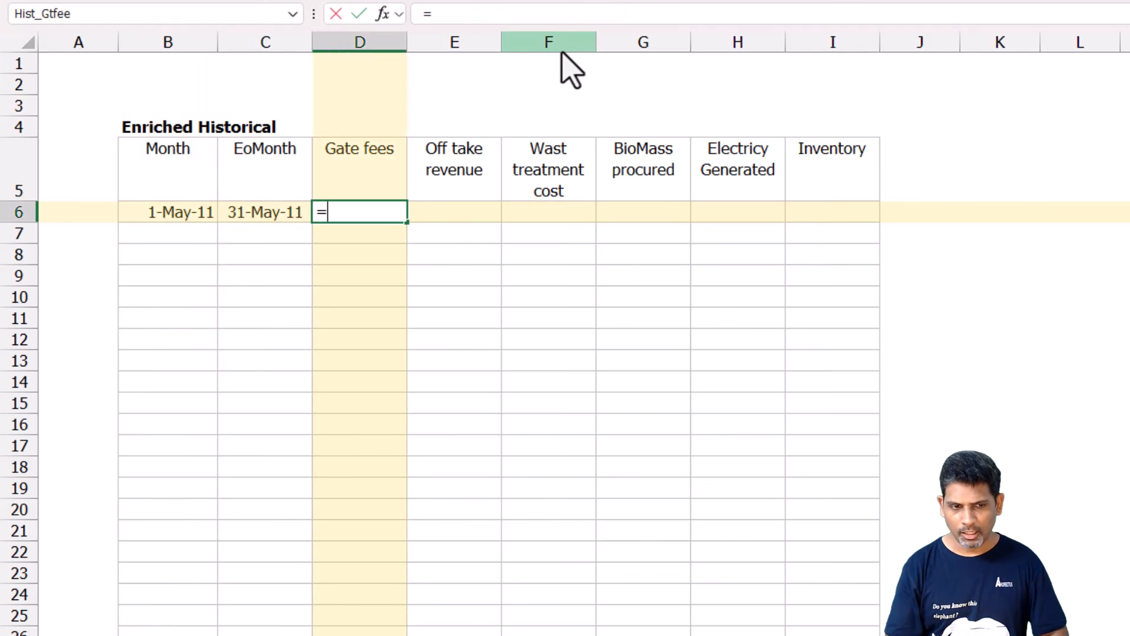
pyautogui.write('xlo')
pyautogui.press('Tab')
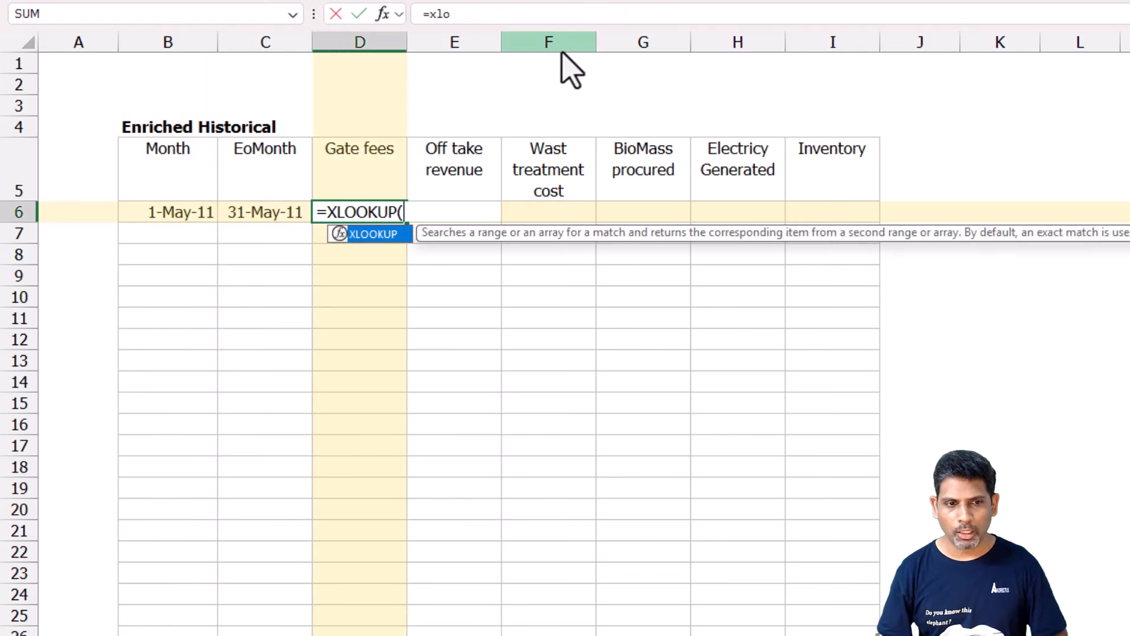
pyautogui.press('Left')
pyautogui.press('Left')
pyautogui.press('Left')
pyautogui.press('Right')
pyautogui.write('#')
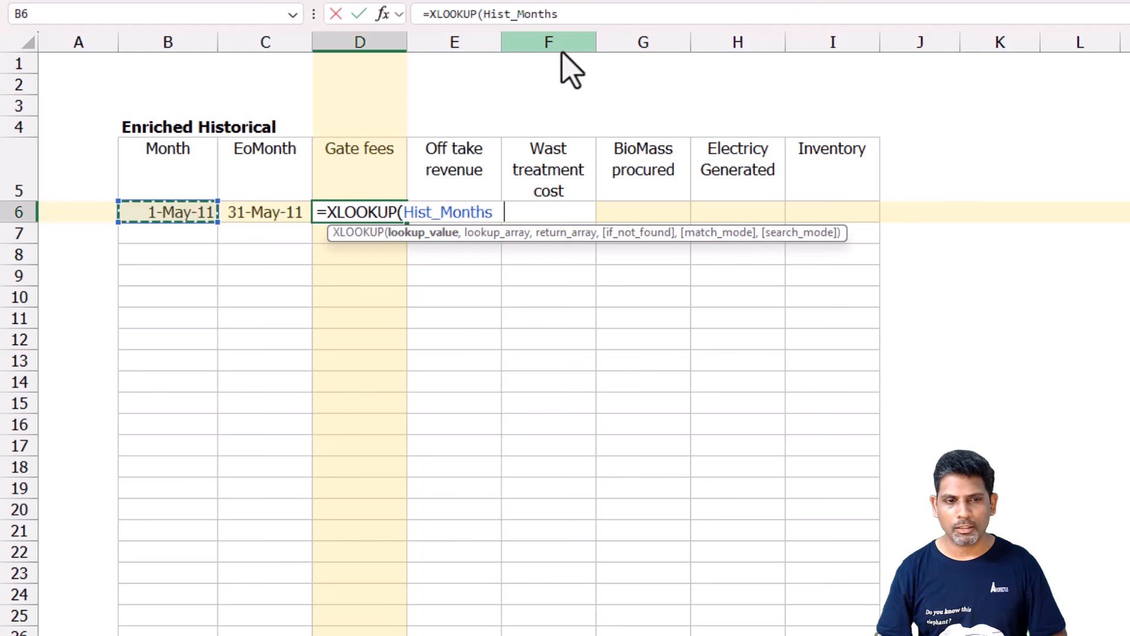
pyautogui.write(', ')
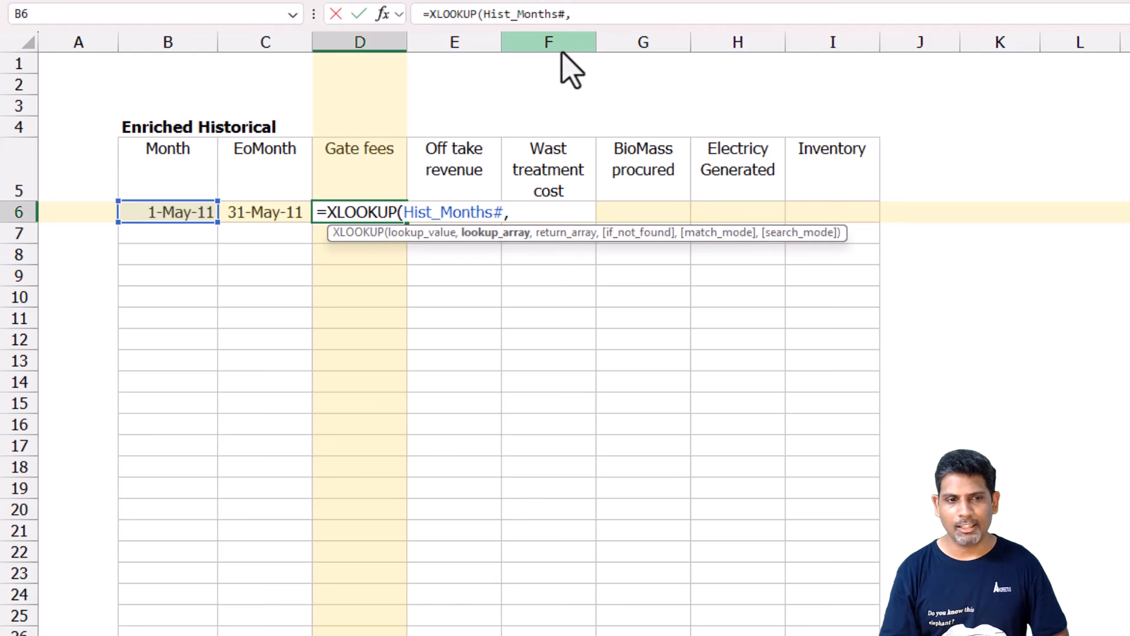
pyautogui.write('Hist')
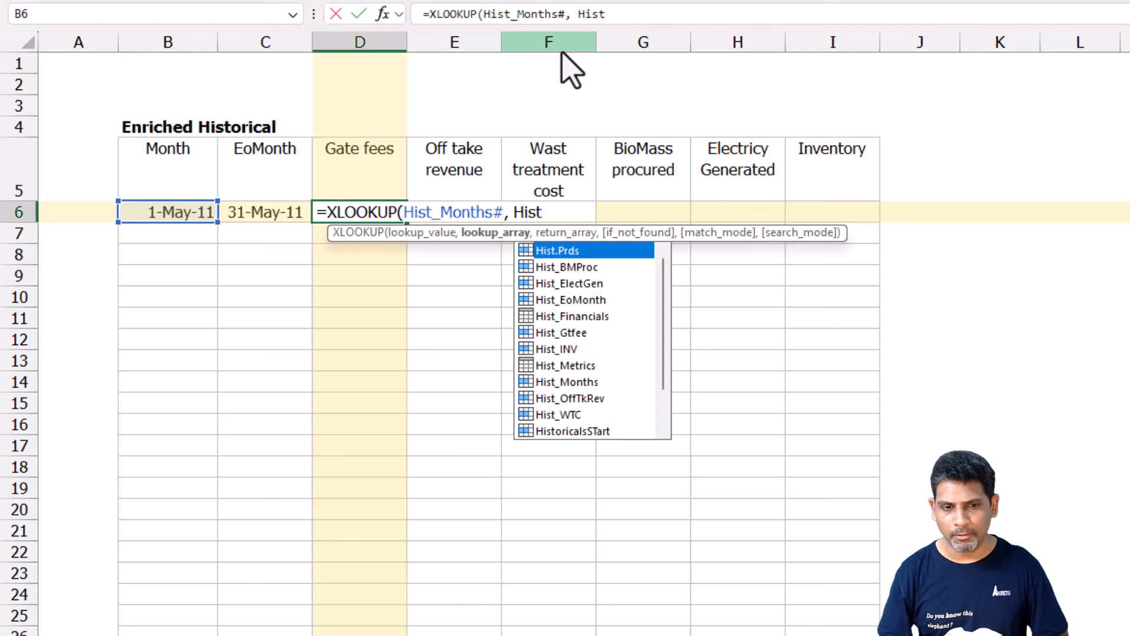
# Add Hist_Financials[Month] as the lookup array of the D6 XLOOKUP formula.
pyautogui.press('Down')
pyautogui.press('Down')
pyautogui.press('Down')
pyautogui.press('Down')
pyautogui.press('Tab')
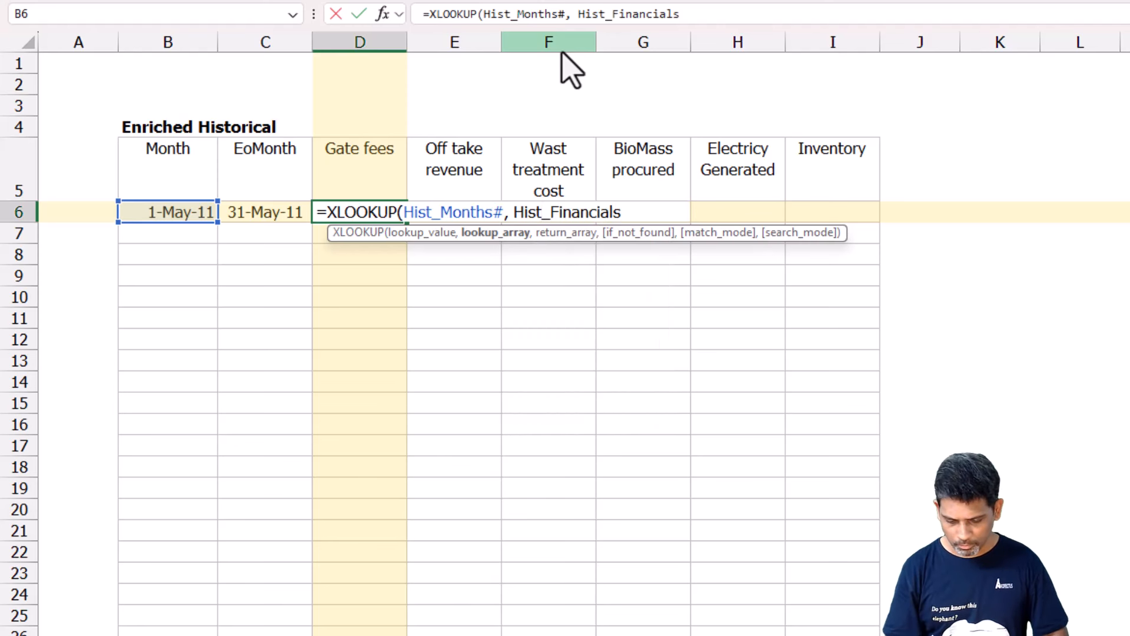
pyautogui.write('[Mo')
pyautogui.press('Tab')
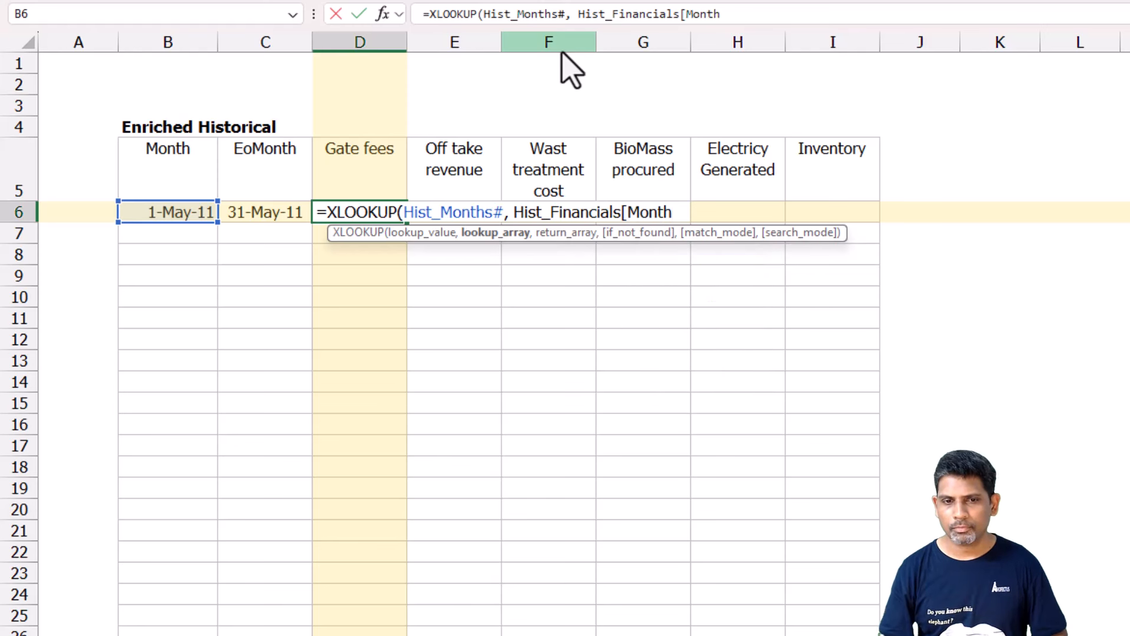
# Add Hist_Financials[Gate fees] as the return array of the D6 XLOOKUP and commit the formula.
pyautogui.write('], His')
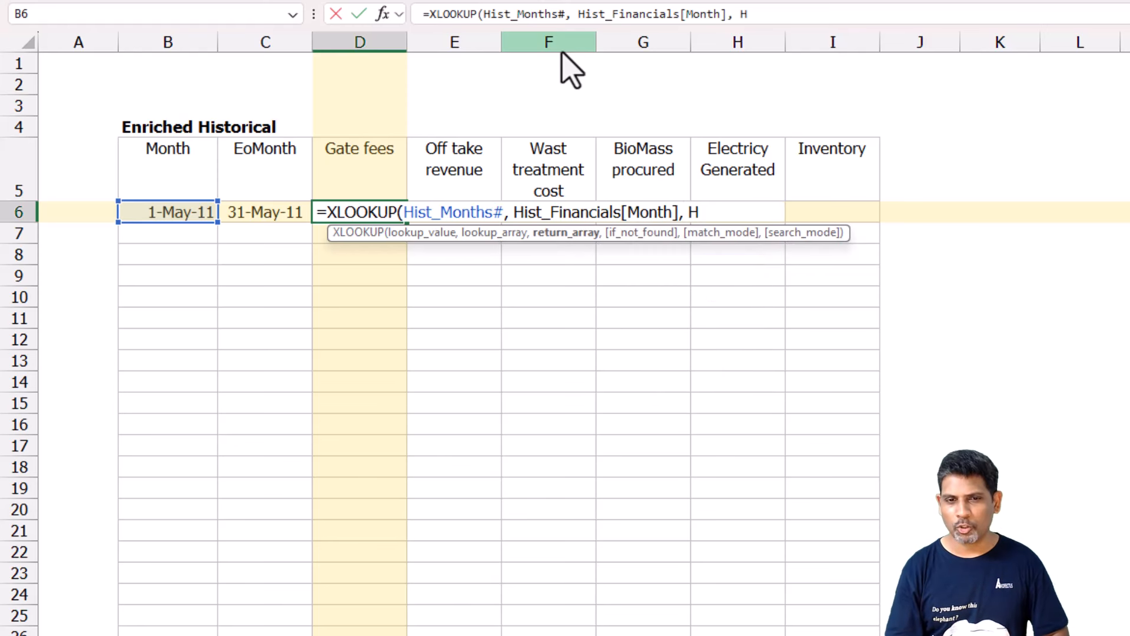
pyautogui.press('Down')
pyautogui.press('Down')
pyautogui.press('Down')
pyautogui.press('Down')
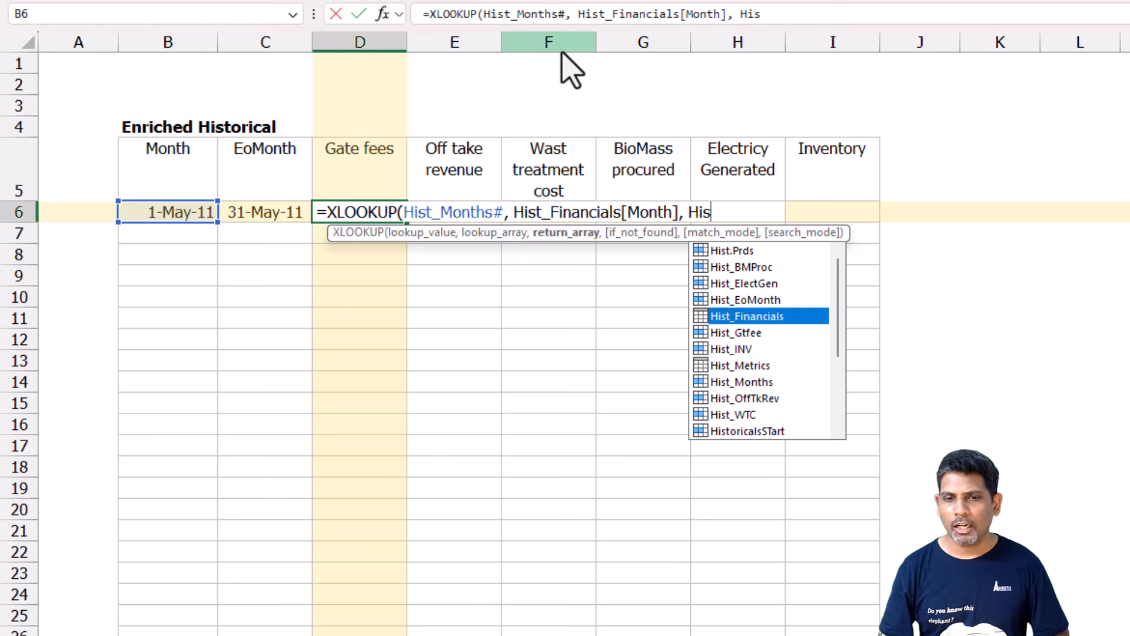
pyautogui.press('Tab')
pyautogui.write('[Ga')
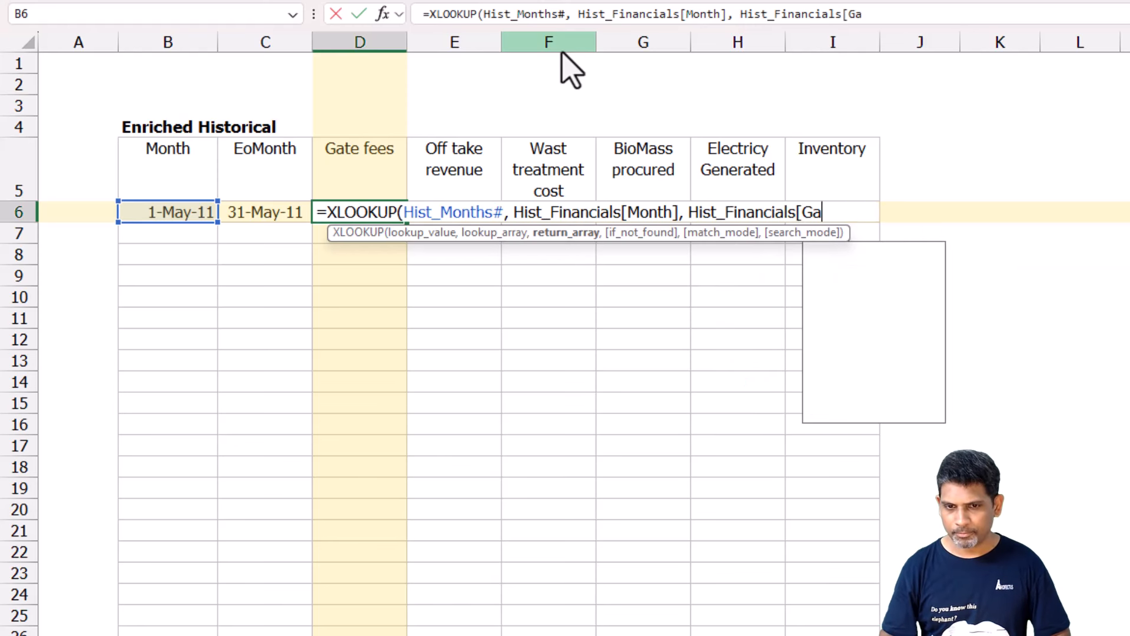
pyautogui.press('Tab')
pyautogui.write('])')
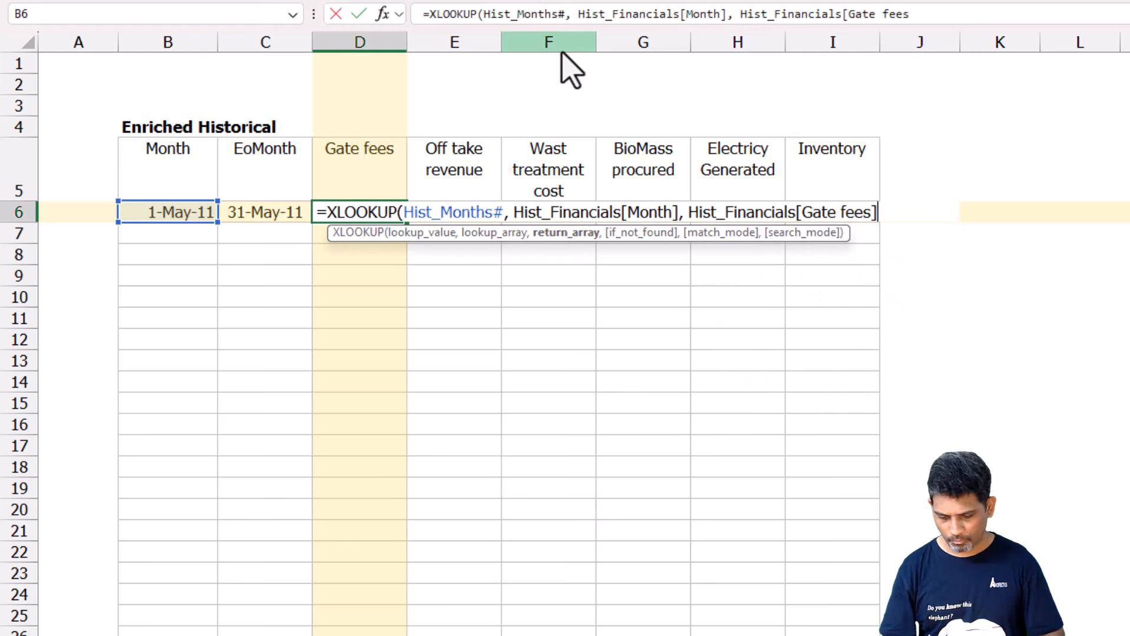
pyautogui.press('Return')
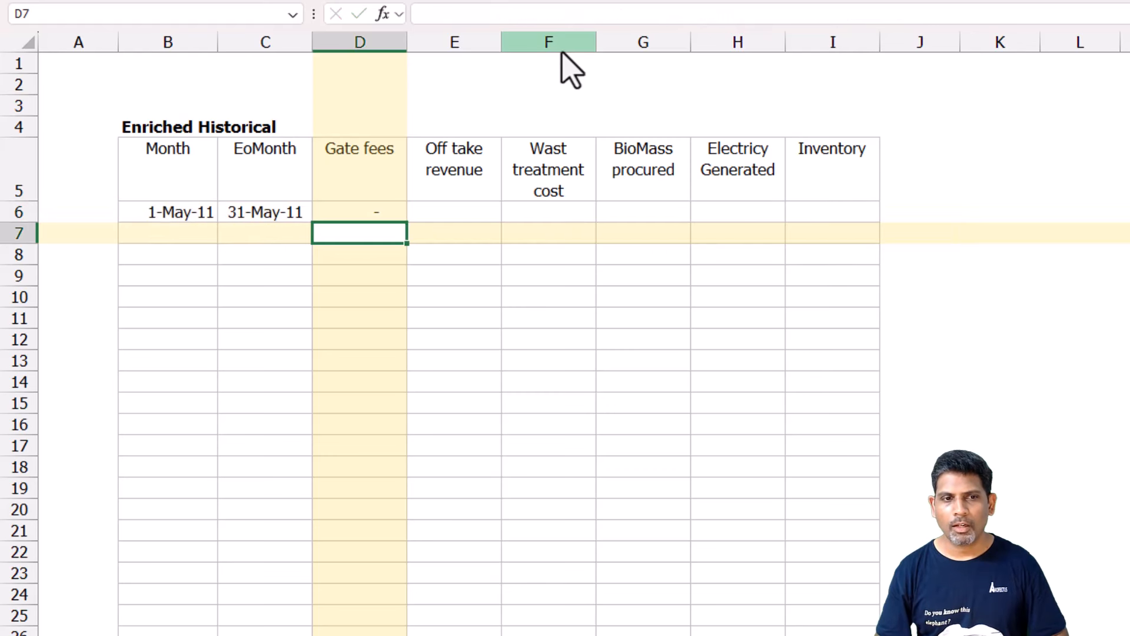
# Copy the Gate fees formula from D6 into E6:F6 under Off take revenue and Wast treatment cost.
pyautogui.press('Up')
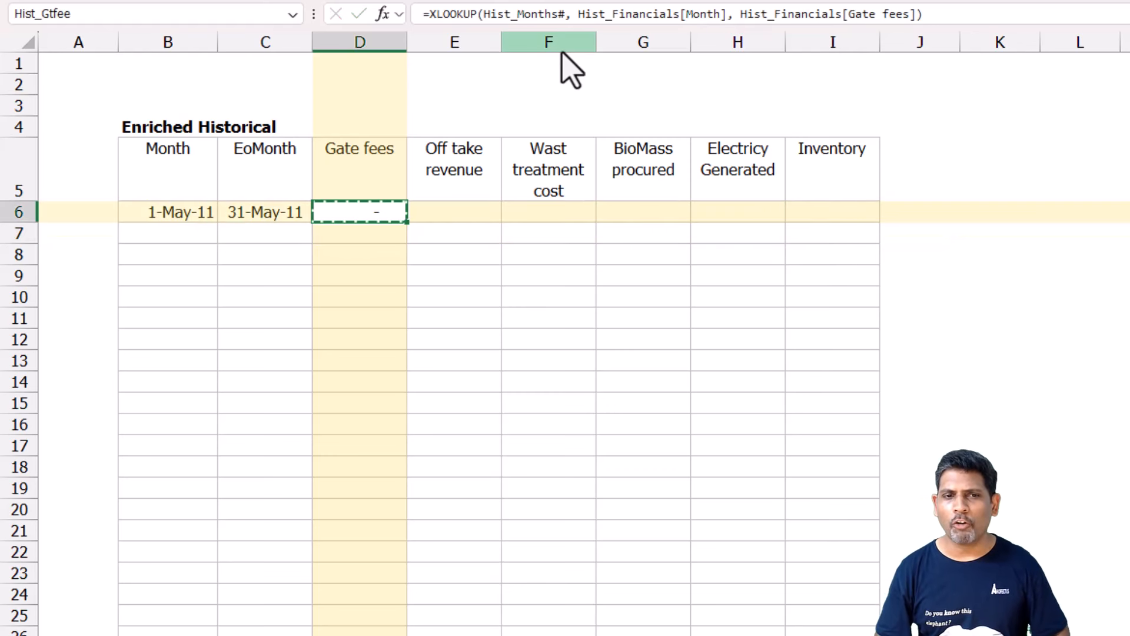
pyautogui.press('Right')
pyautogui.press('Right')
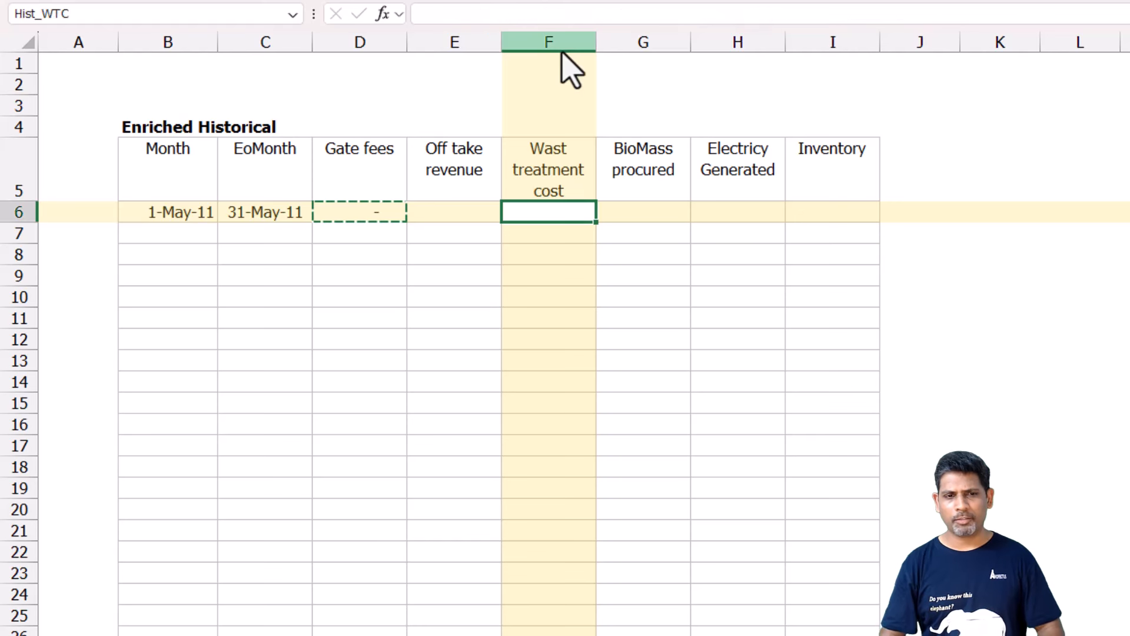
pyautogui.press('Left')
pyautogui.hotkey('shift', 'Right')
pyautogui.write('-\t-')
pyautogui.press('Left')
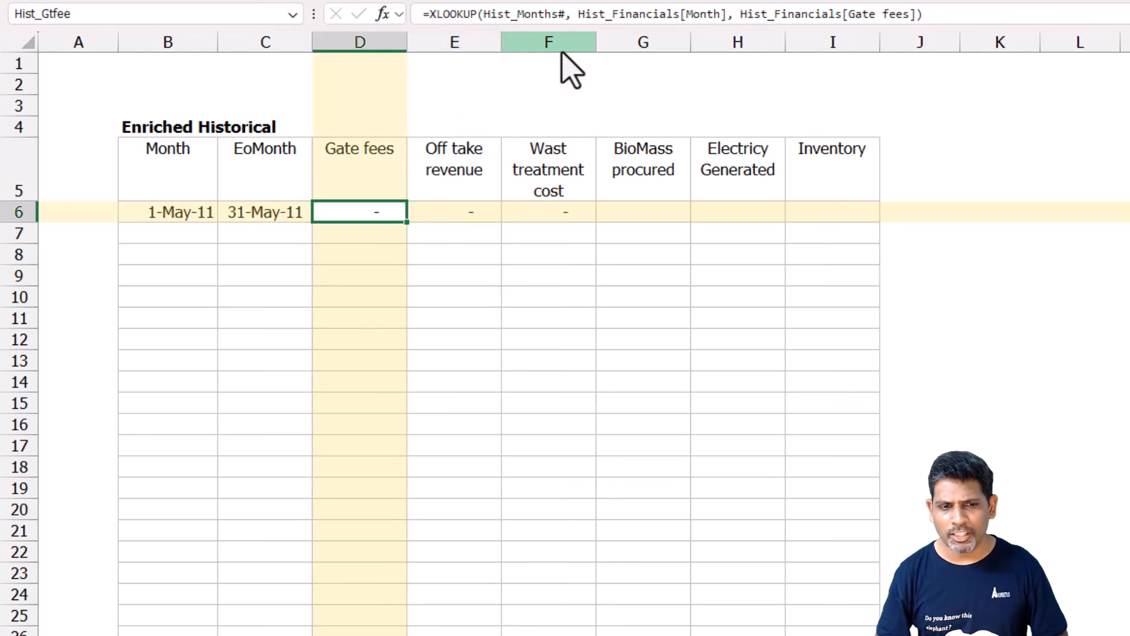
# Change the return array of the E6 XLOOKUP to Hist_Financials[Offtake revenue].
pyautogui.press('Right')
pyautogui.press('F2')
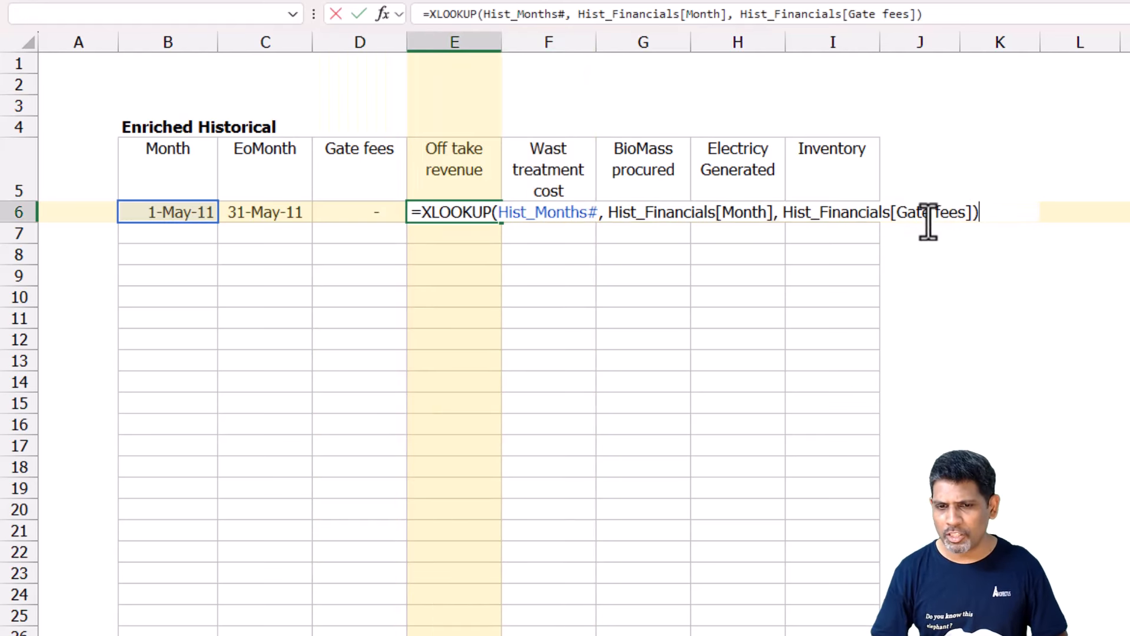
pyautogui.doubleClick(901, 213)
pyautogui.moveTo(940, 214); pyautogui.dragTo(969, 212)
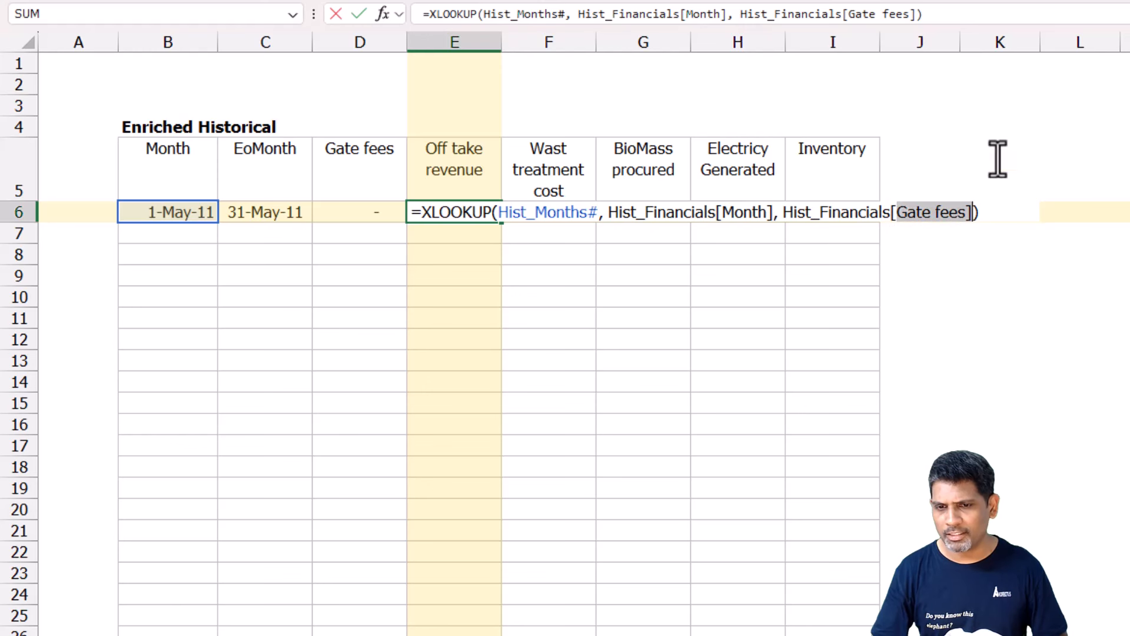
pyautogui.press('BackSpace')
pyautogui.write('Off')
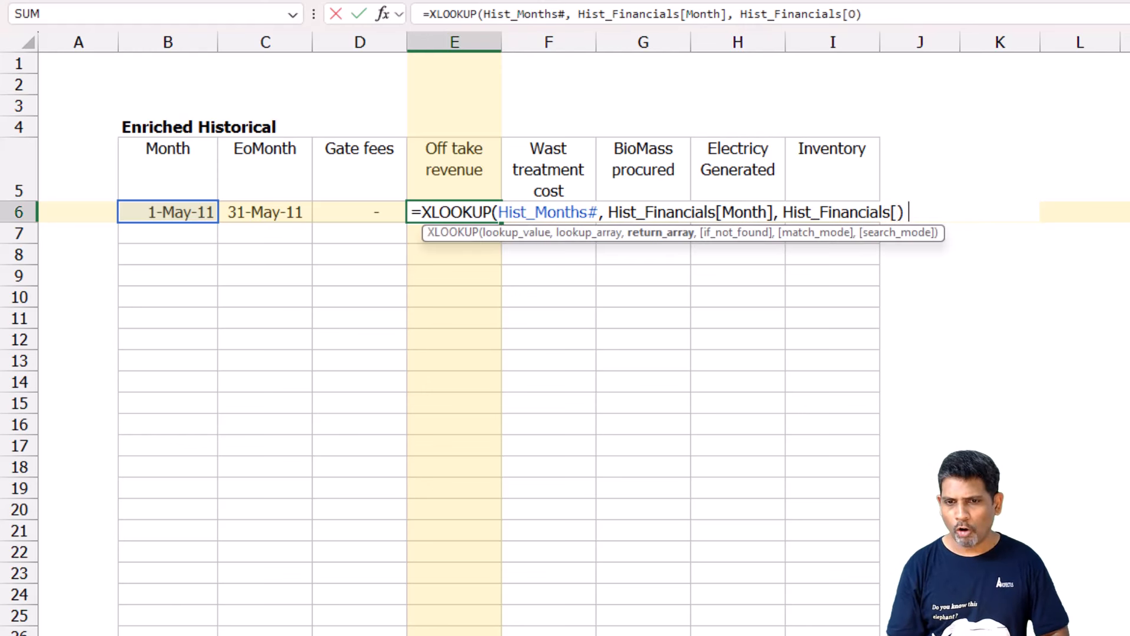
pyautogui.press('Tab')
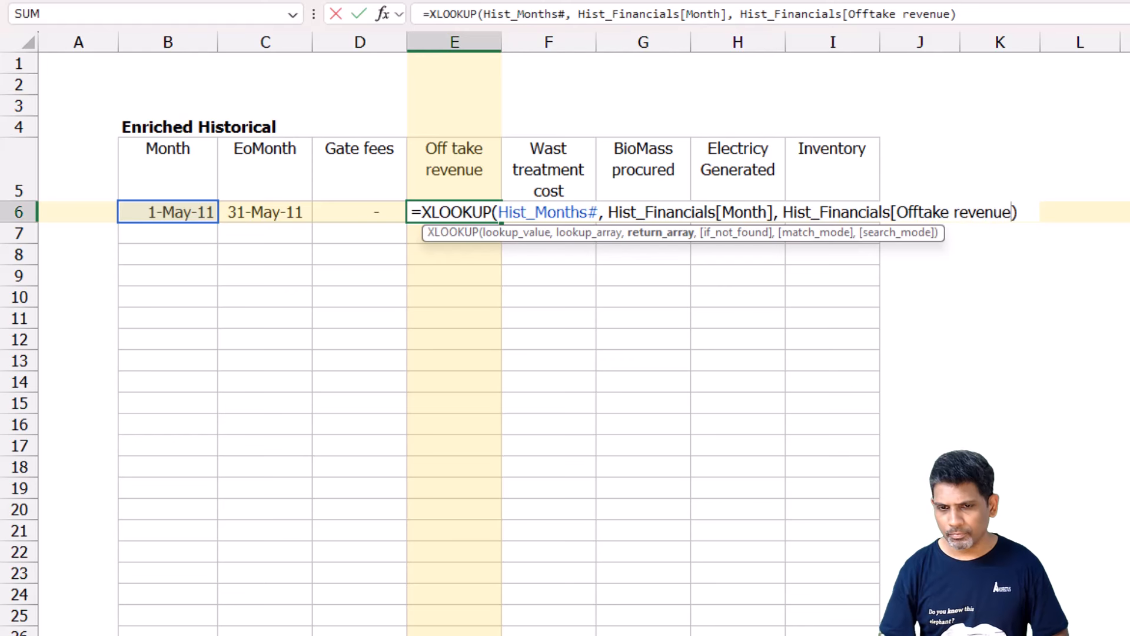
pyautogui.write(']')
pyautogui.press('Return')
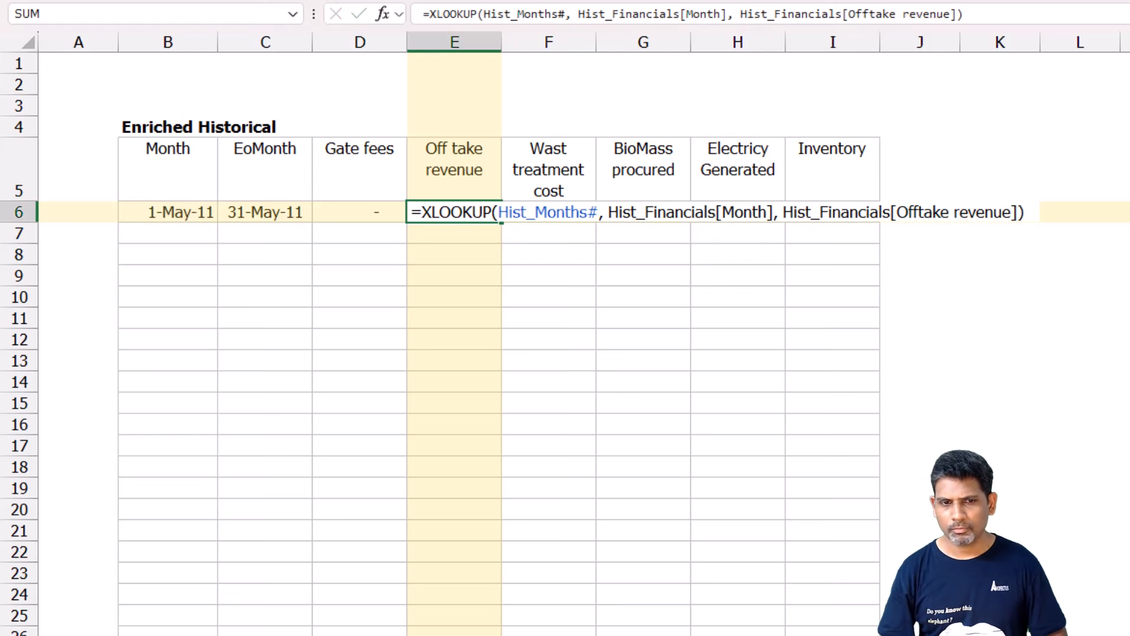
# Change the return array of the F6 XLOOKUP to Hist_Financials[Waste treatment cost].
pyautogui.press('Up')
pyautogui.press('Right')
pyautogui.press('F2')
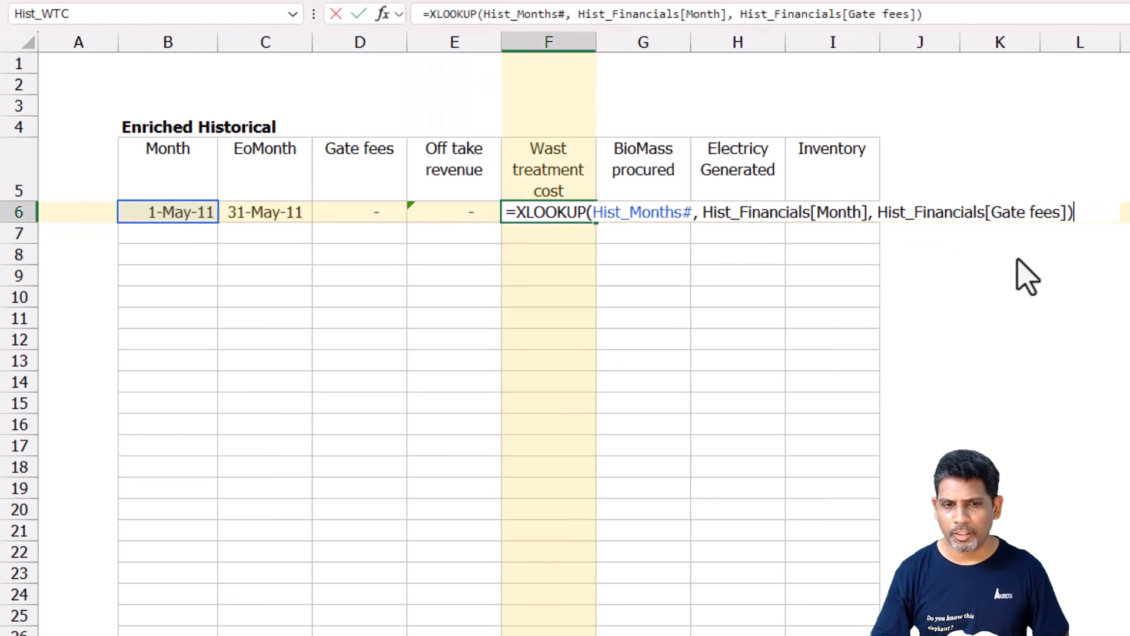
pyautogui.moveTo(991, 212); pyautogui.dragTo(1061, 212)
pyautogui.write('Was')
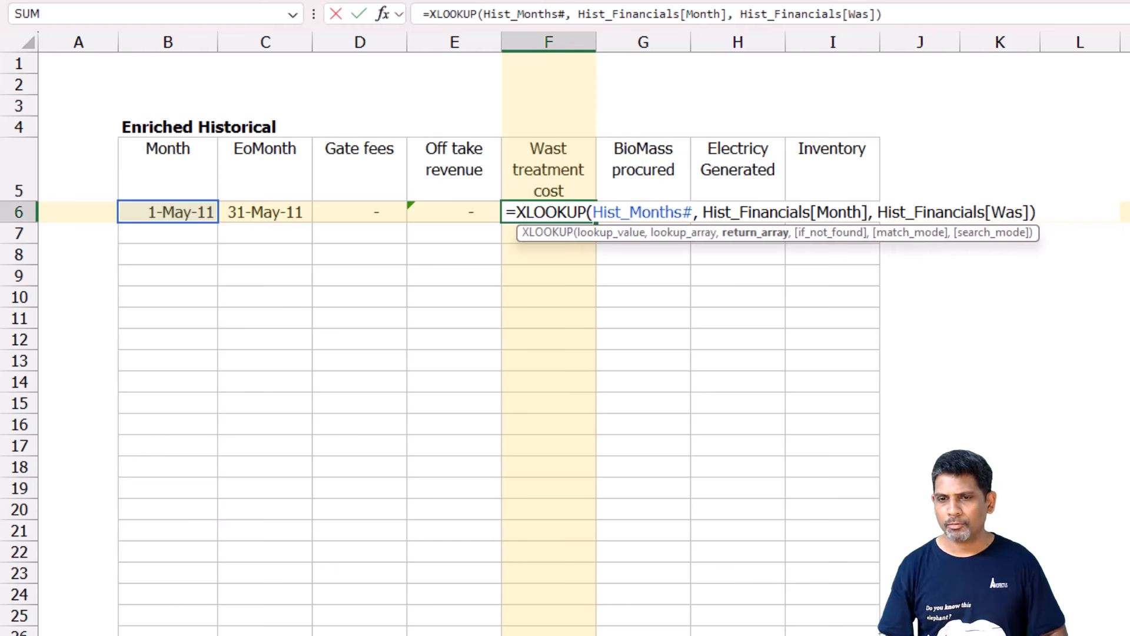
pyautogui.press('Tab')
pyautogui.press('Return')
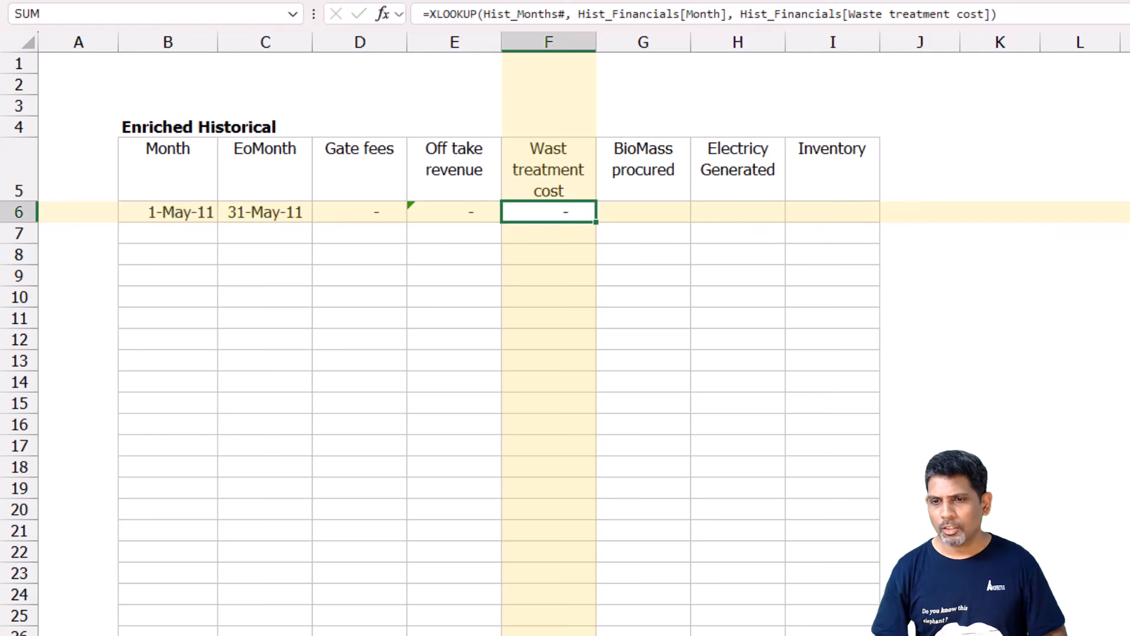
pyautogui.press('Up')
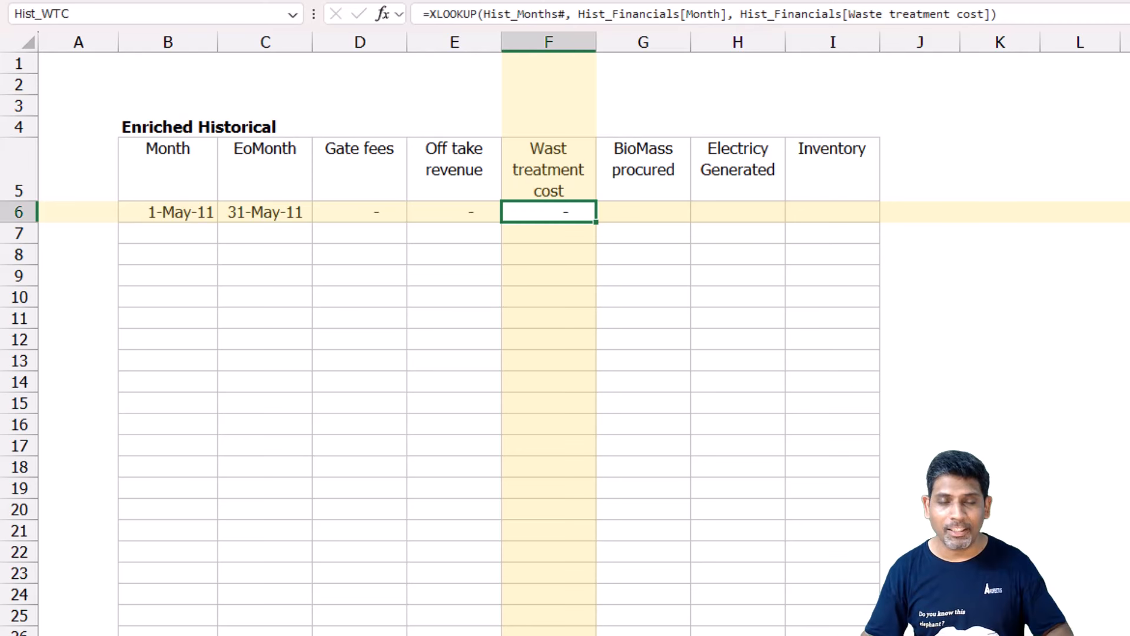
pyautogui.click(277, 211)
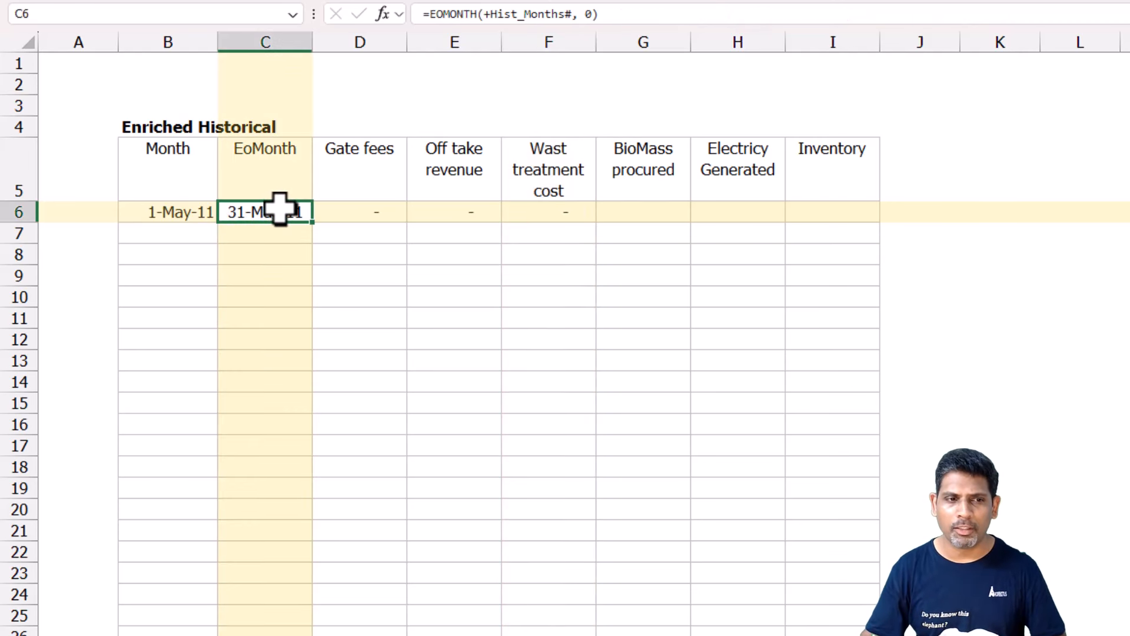
pyautogui.moveTo(189, 215); pyautogui.dragTo(558, 217)
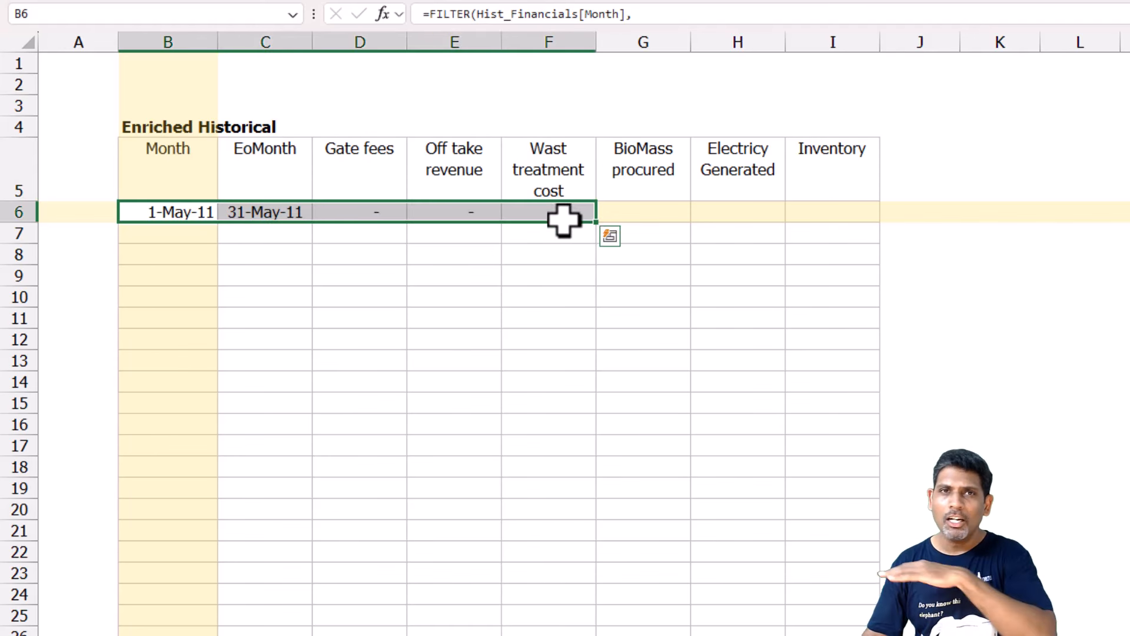
pyautogui.moveTo(235, 212); pyautogui.dragTo(811, 399)
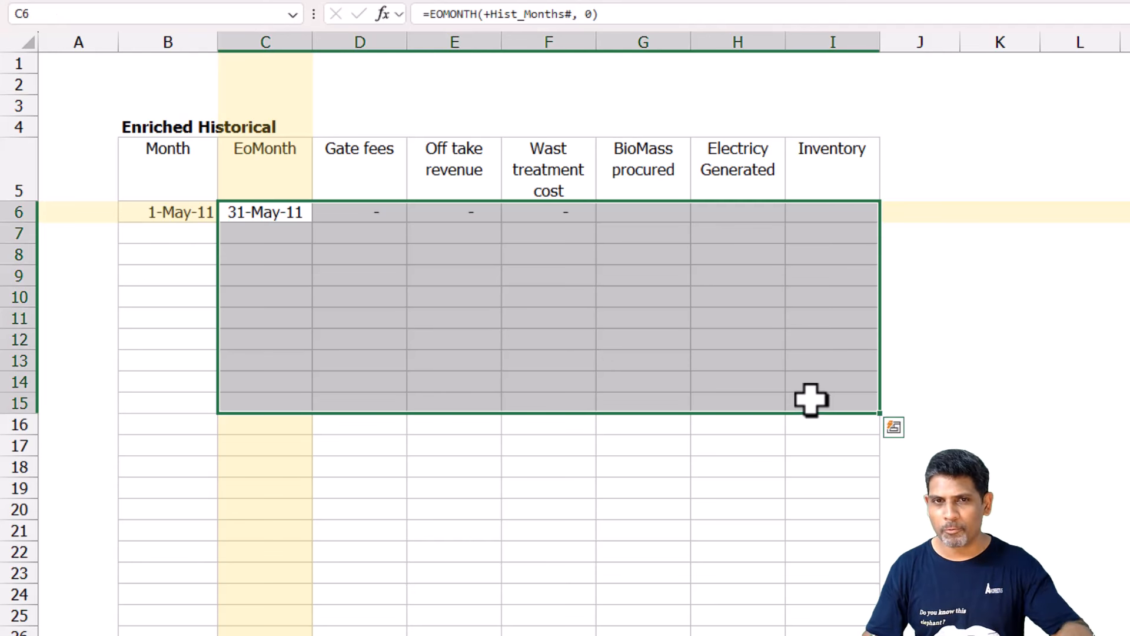
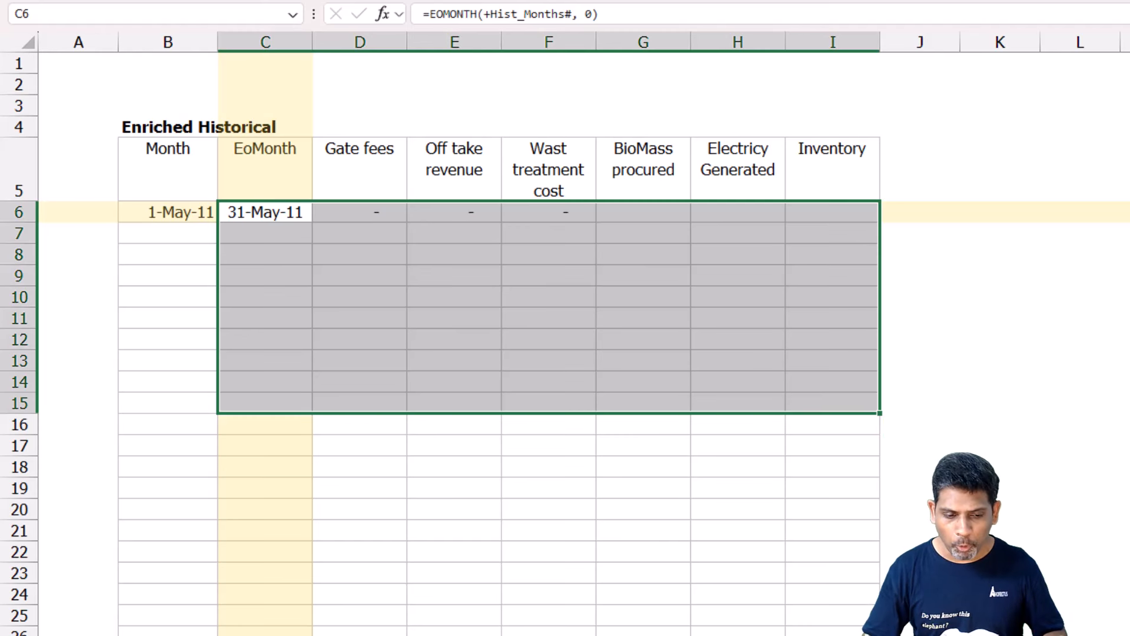
# Review the Historical Financials and Historical operating metrics tables, and open the BioMass procured cell G6 in Enriched Historical for editing.
pyautogui.hotkey('ctrl', 'pageup')
pyautogui.moveTo(236, 273); pyautogui.dragTo(596, 328)
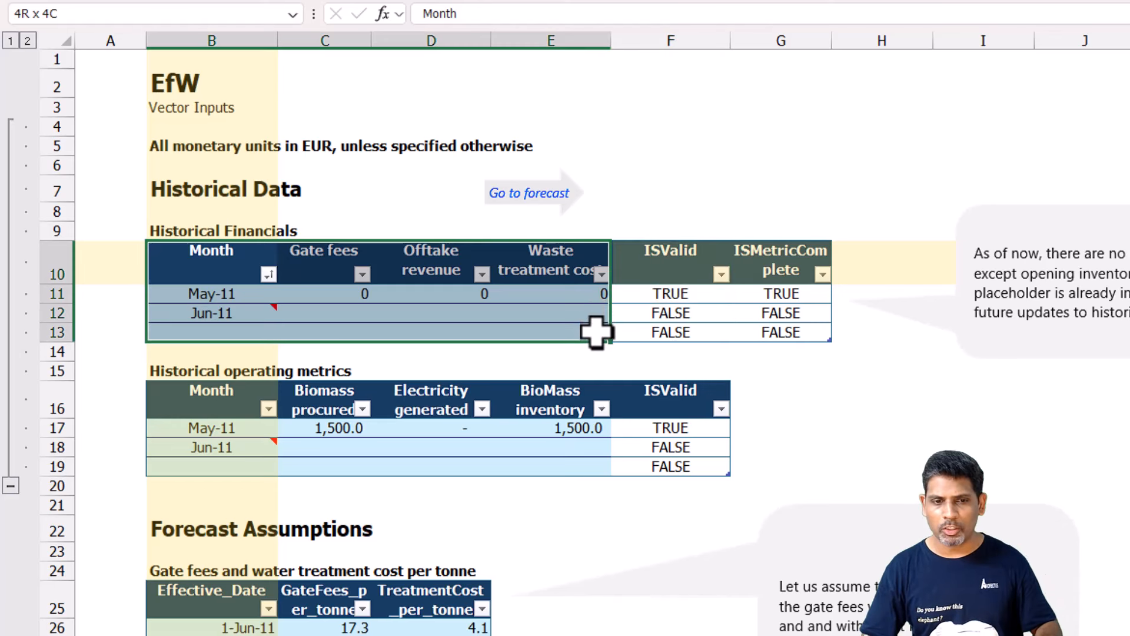
pyautogui.click(222, 400)
pyautogui.moveTo(509, 487); pyautogui.dragTo(554, 471)
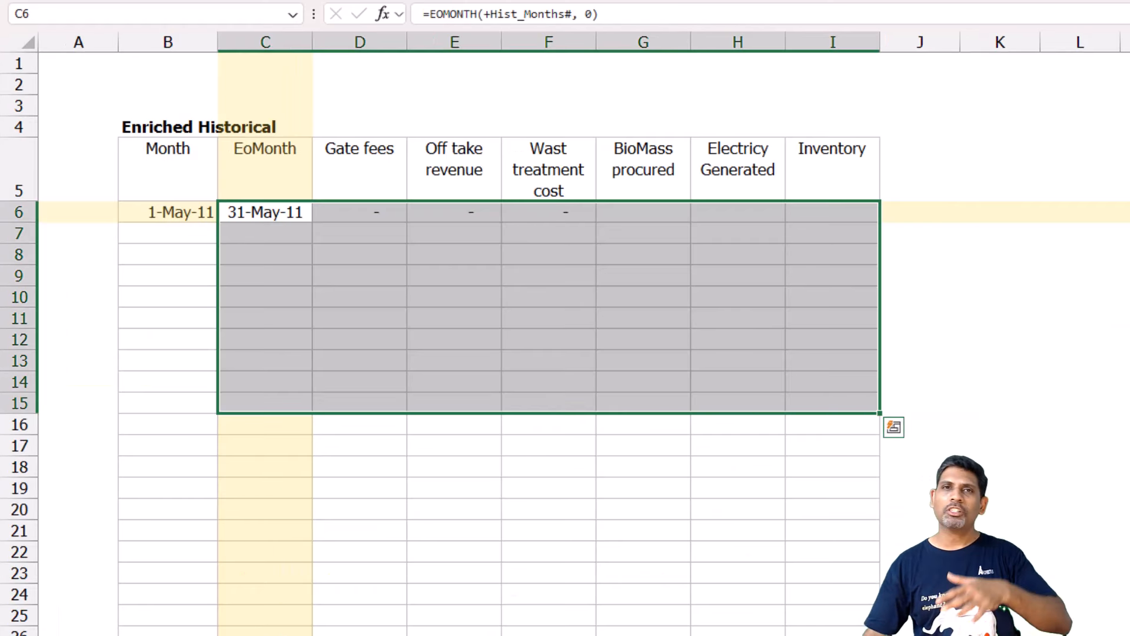
pyautogui.click(686, 208)
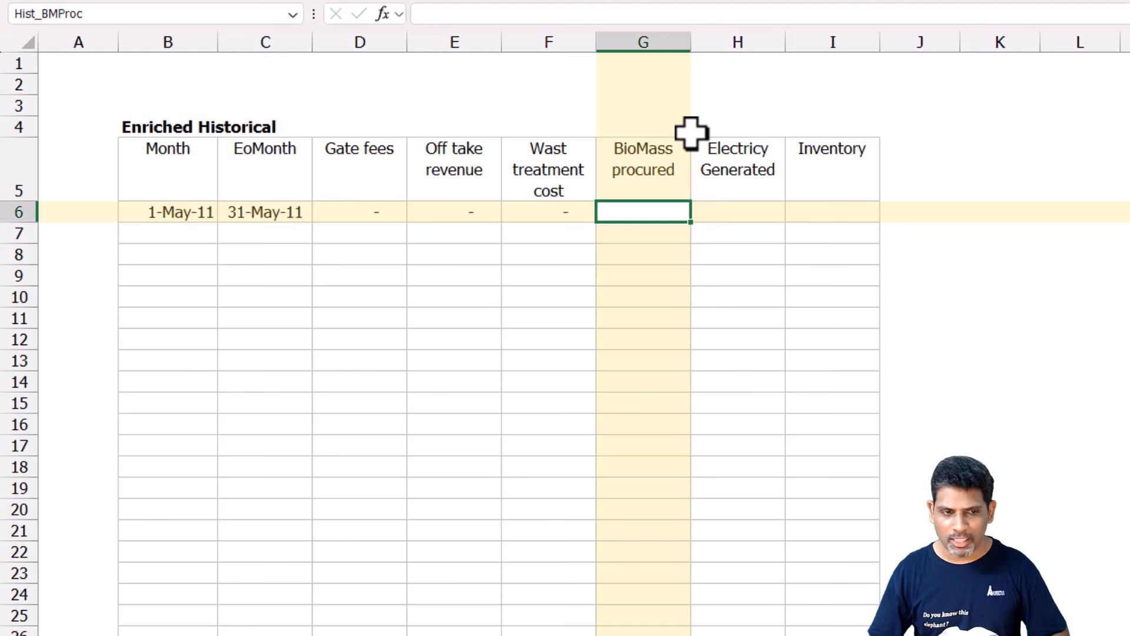
pyautogui.press('F2')
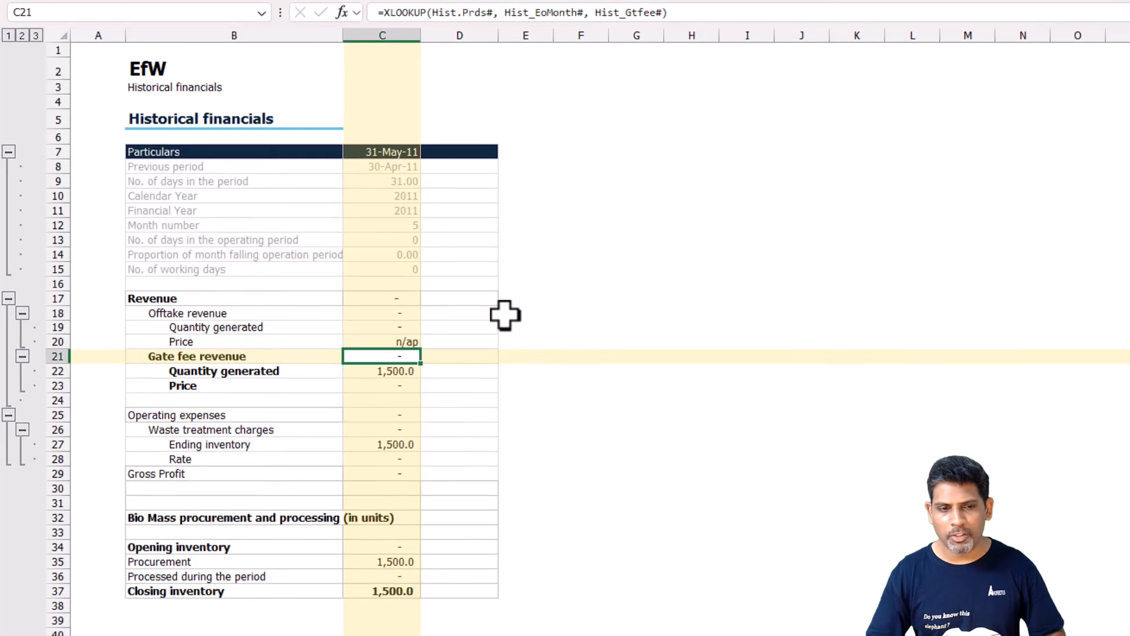
# Examine the formulas behind the period header, Revenue and Offtake revenue in column C of the Historical financials.
pyautogui.click(378, 155)
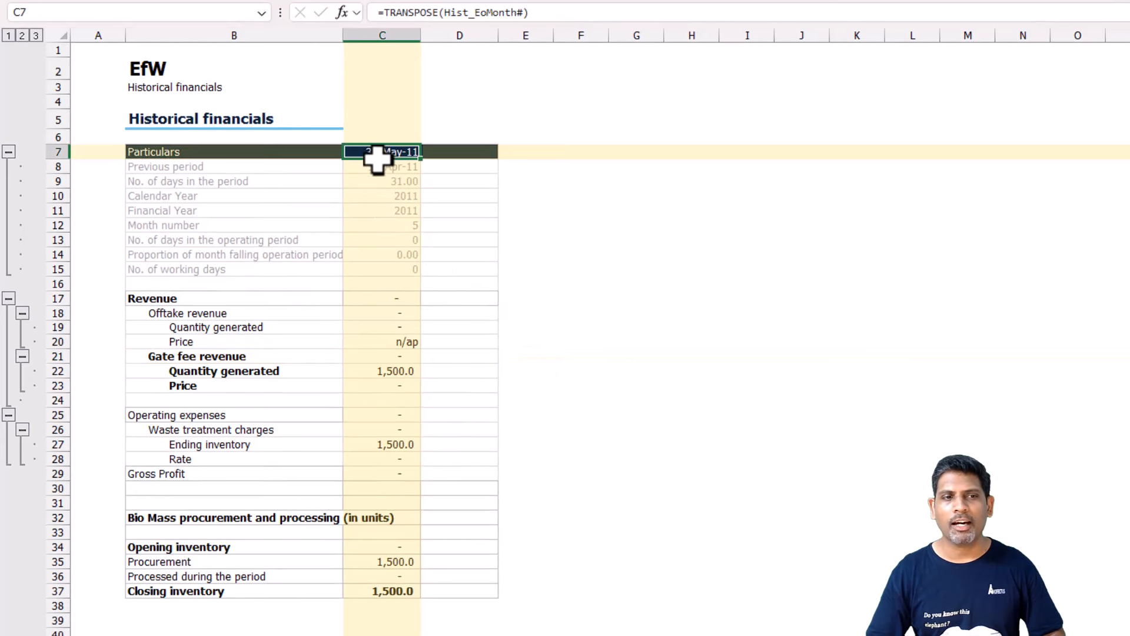
pyautogui.click(390, 325)
pyautogui.click(389, 300)
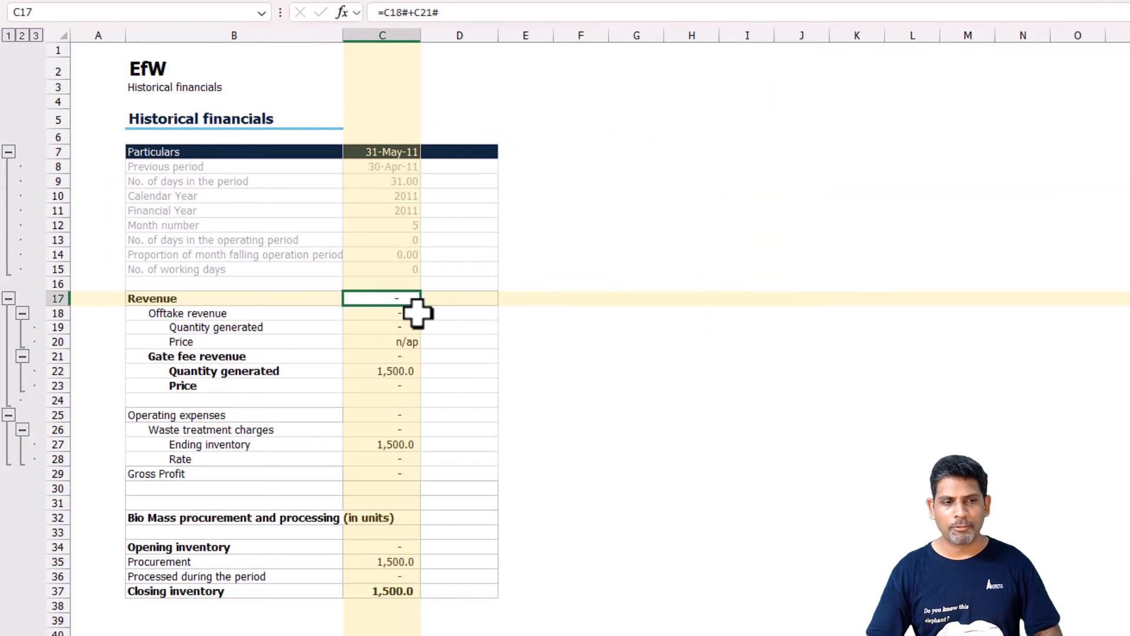
pyautogui.press('F2')
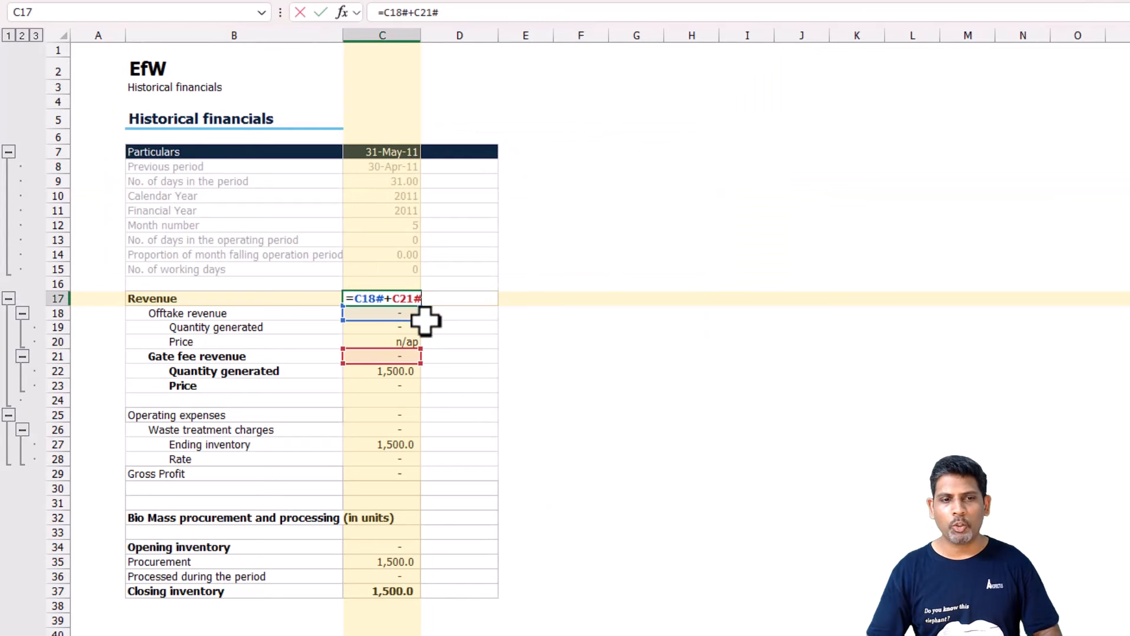
pyautogui.press('Escape')
pyautogui.press('Down')
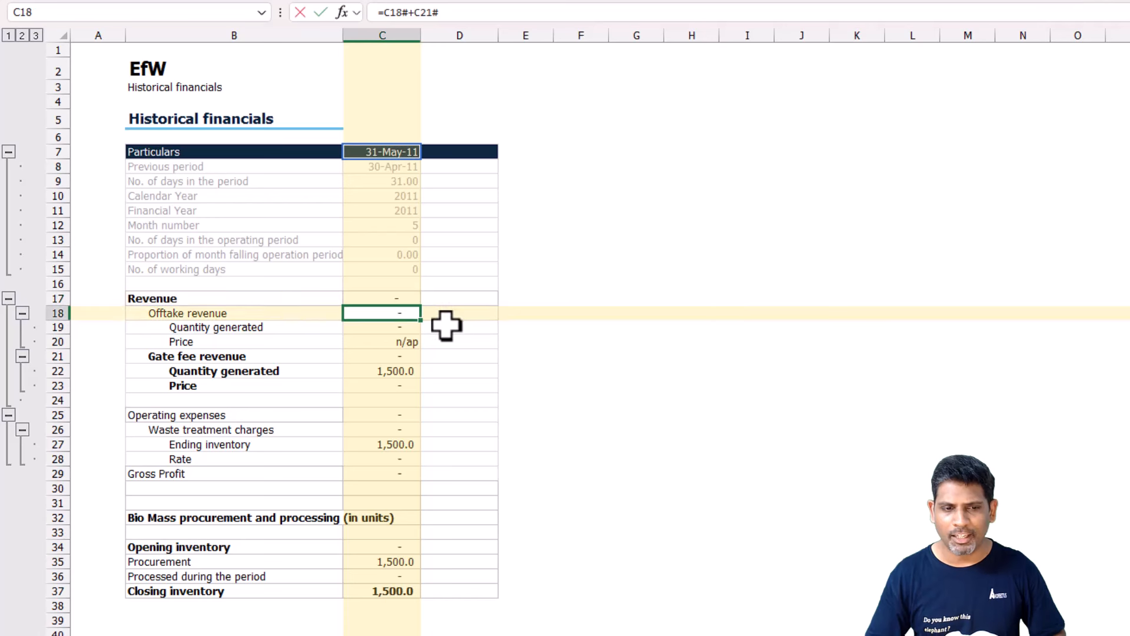
pyautogui.write('=XLOOKUP(Hist.Prds#, Hist_EoMonth#, Hist_OffTkRev#)')
pyautogui.hotkey('ctrl', 'Return')
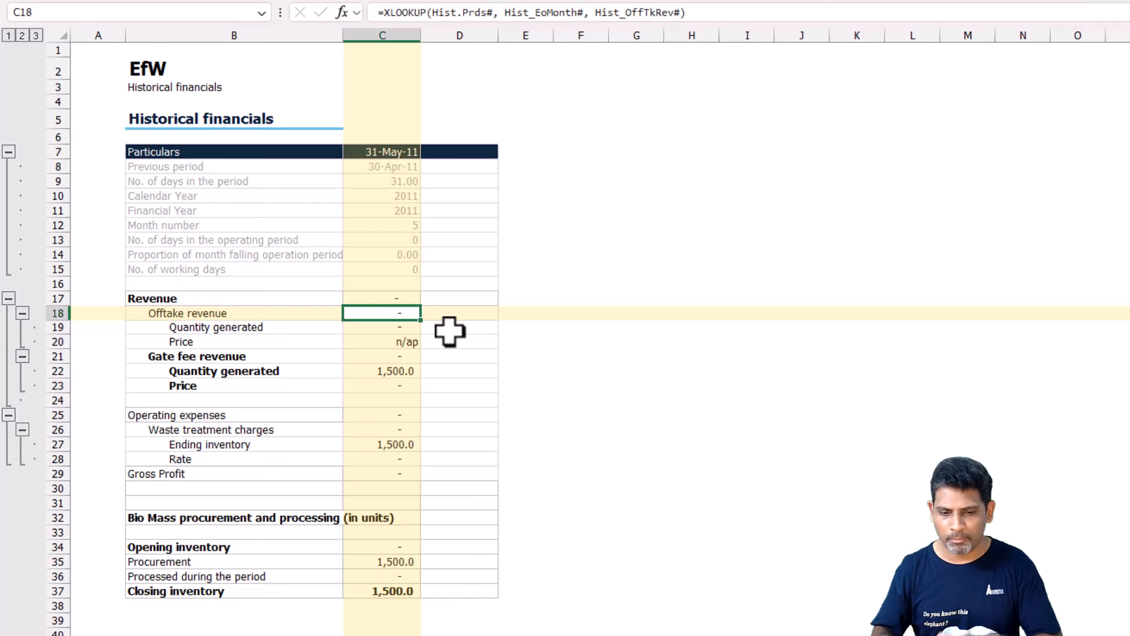
# Enter the Jun-11 operating metrics: 2240 for Biomass procured and 4100 for Electricity generated.
pyautogui.hotkey('ctrl', '[')
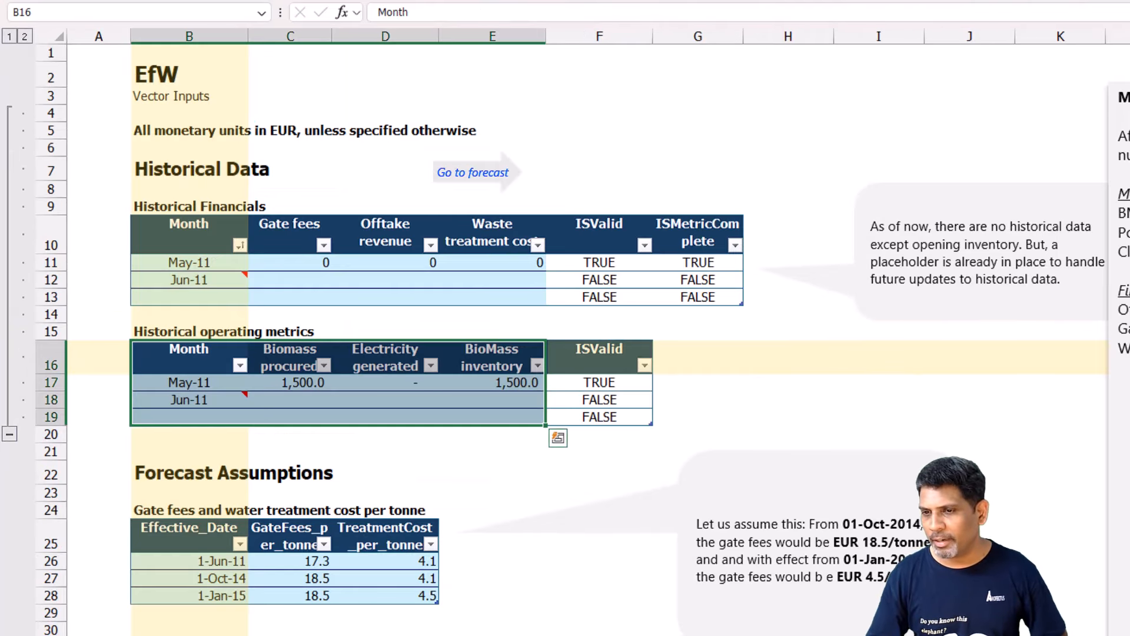
pyautogui.click(290, 400)
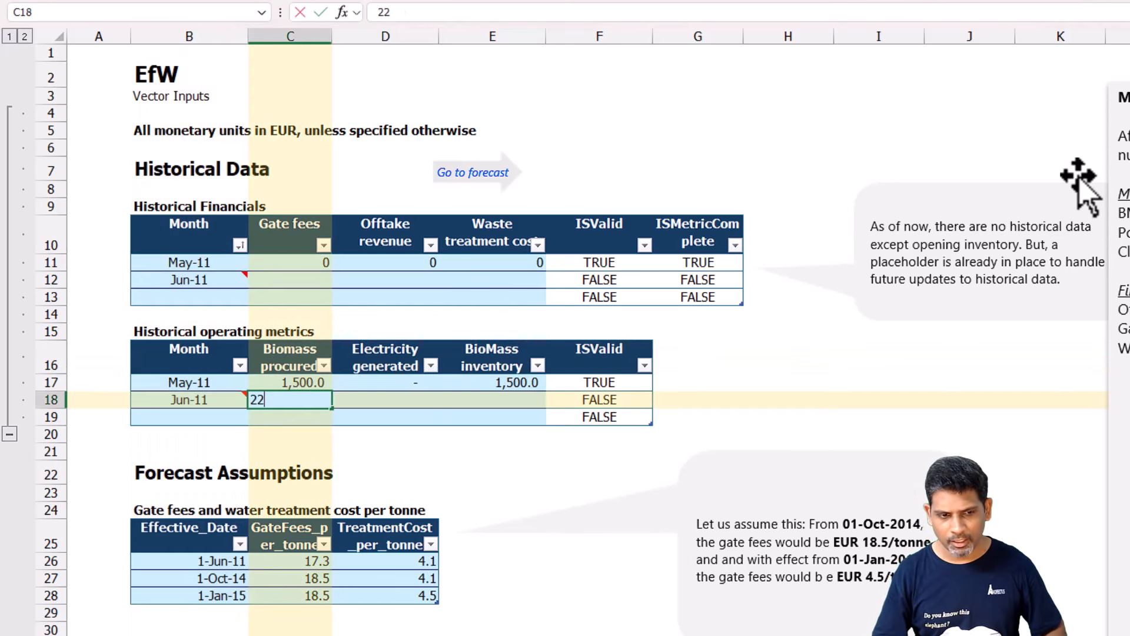
pyautogui.press('Tab')
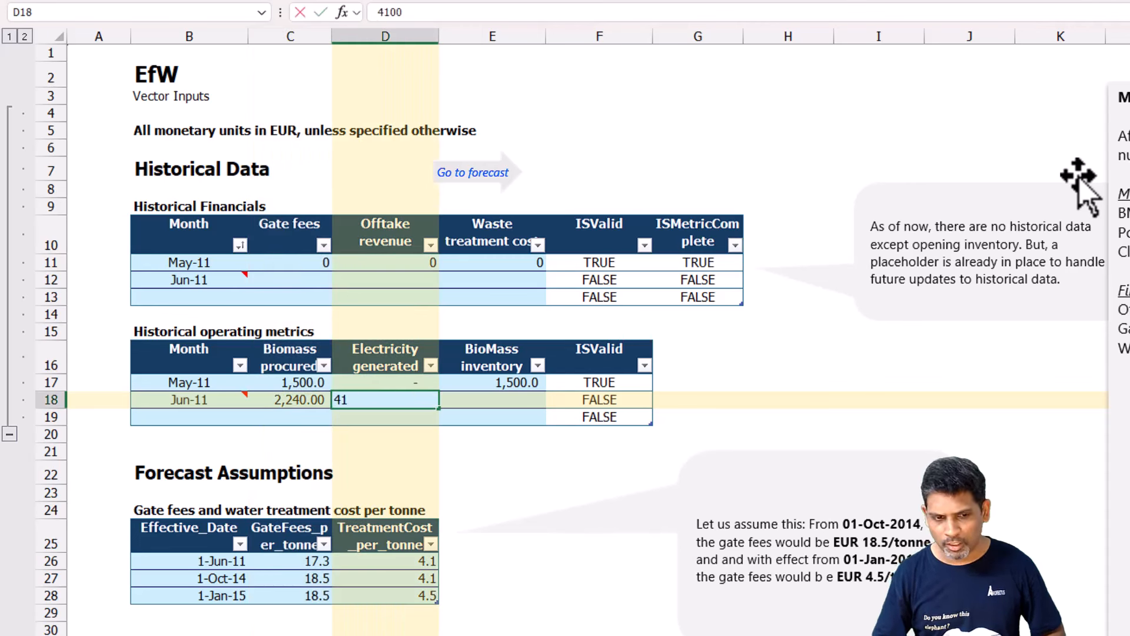
pyautogui.press('Tab')
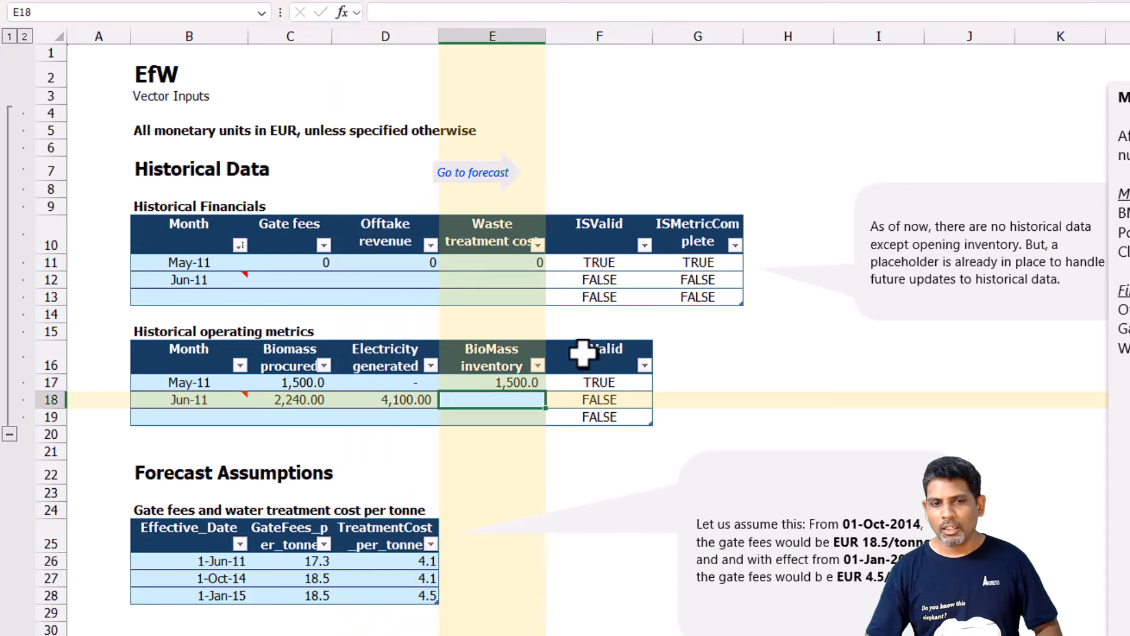
# Compare the Jun-11 operating metrics row with the period headers in the Forecasted financials and Historical financials.
pyautogui.moveTo(173, 397)
pyautogui.moveTo(174, 397); pyautogui.dragTo(616, 399)
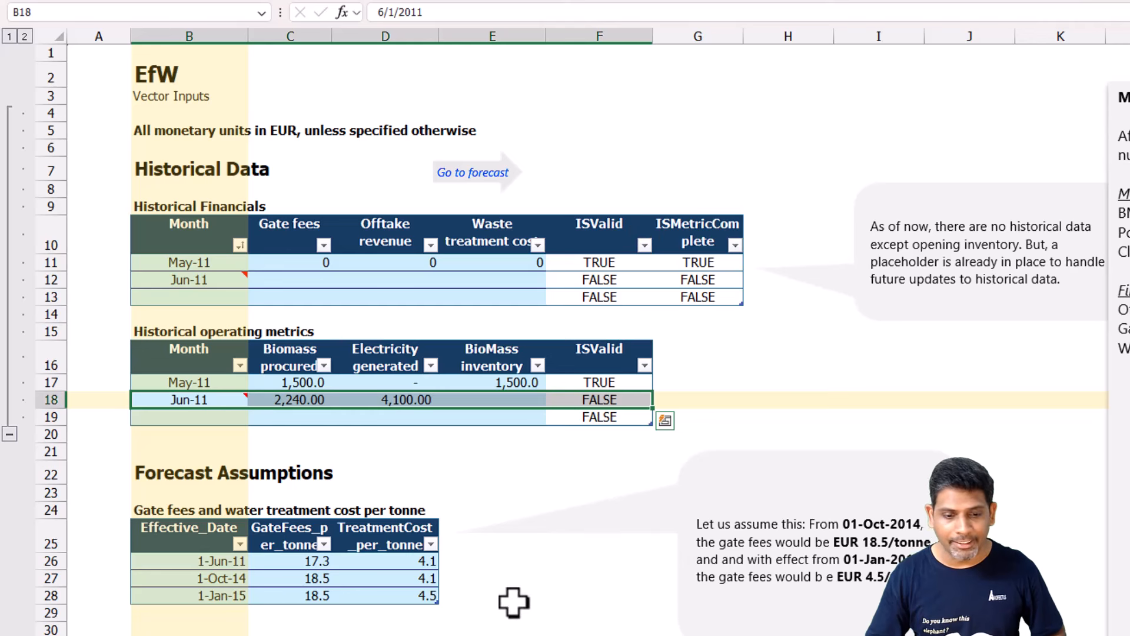
pyautogui.click(634, 632)
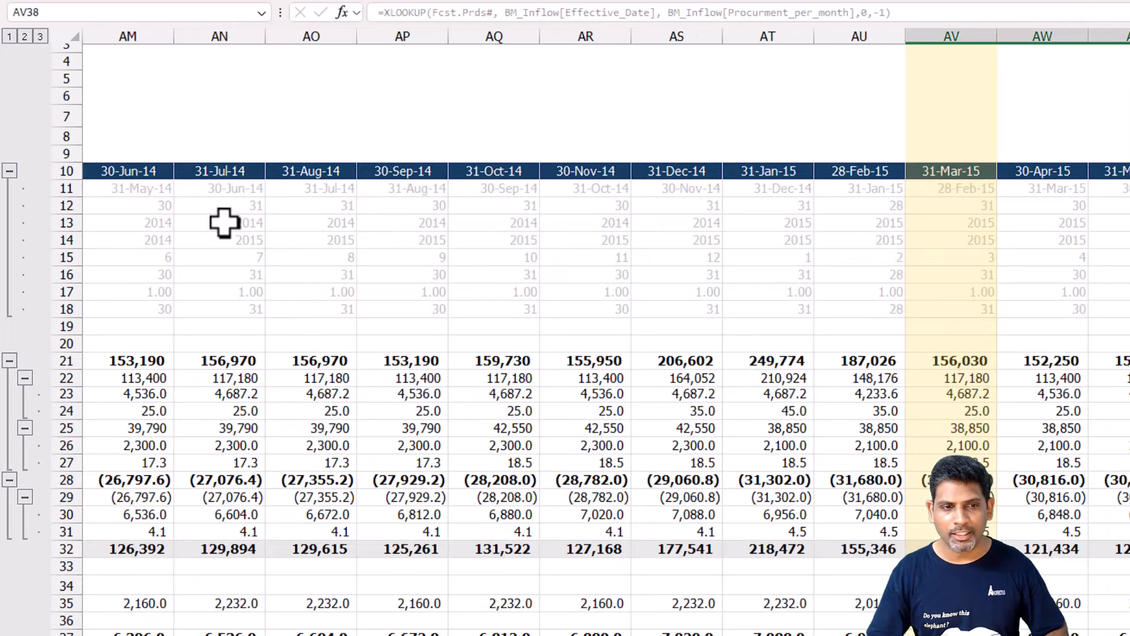
pyautogui.moveTo(234, 250); pyautogui.dragTo(405, 182)
pyautogui.hotkey('ctrl', '[')
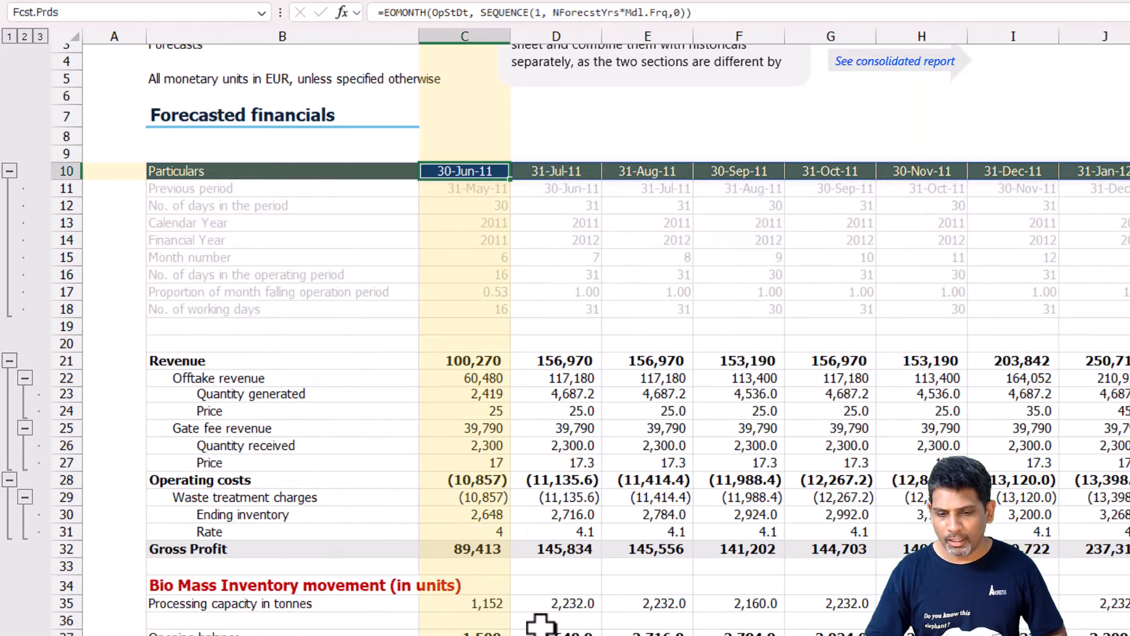
pyautogui.hotkey('ctrl', 'pageup')
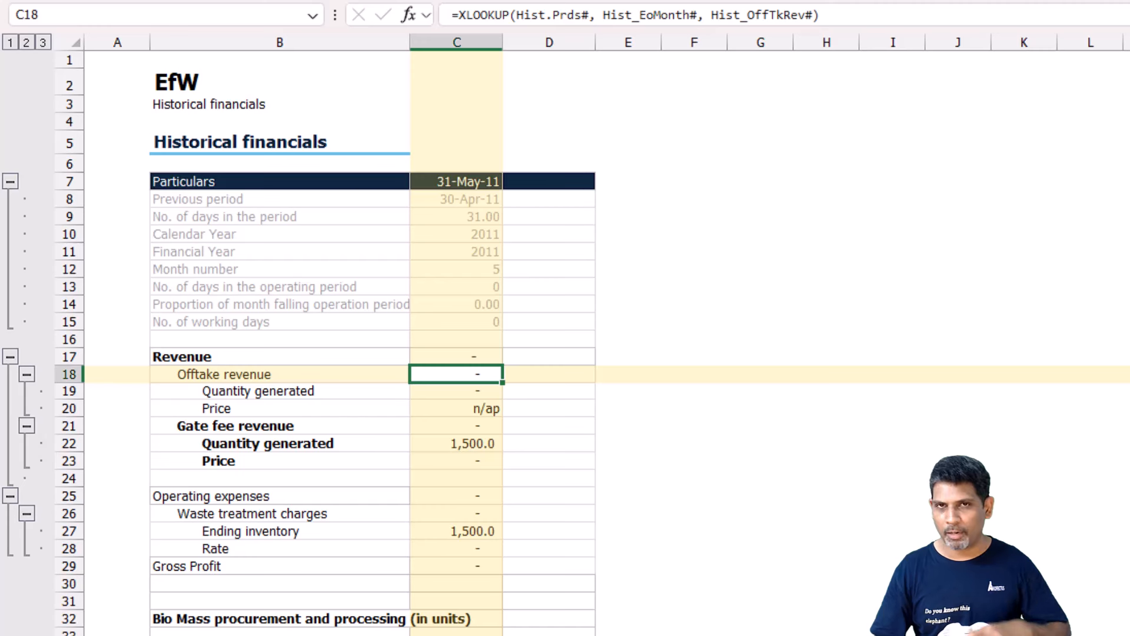
pyautogui.hotkey('ctrl', 'pageup')
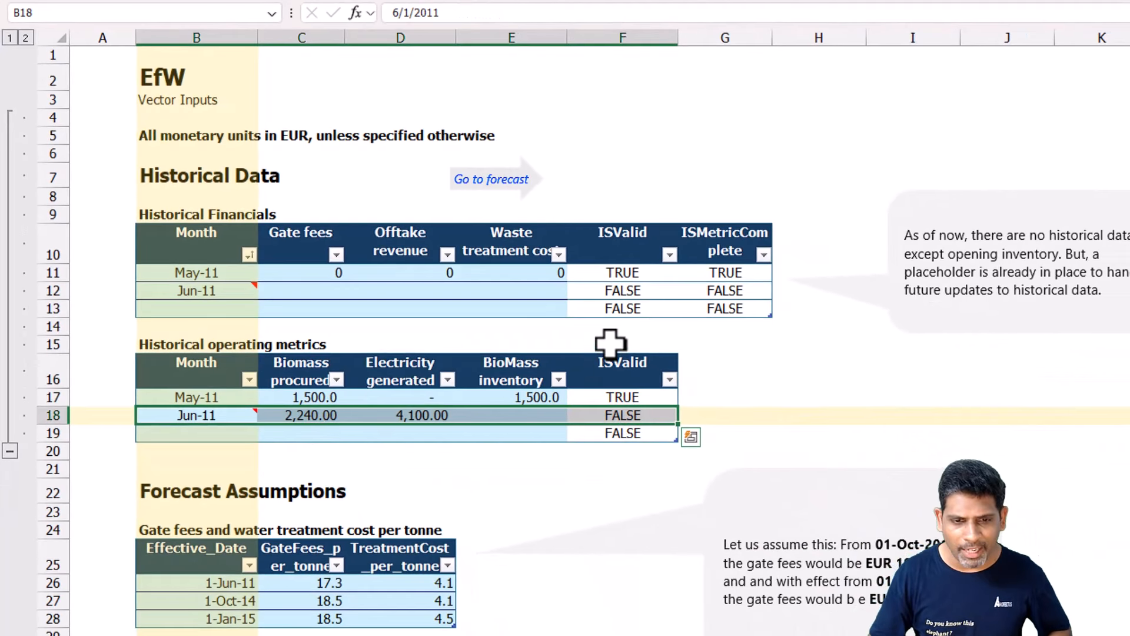
# Enter Jun-11 BioMass inventory 1,420, Gate fees 9,005 and Offtake revenue 99,220, and check the ISValid and ISMetricComplete columns.
pyautogui.moveTo(257, 308); pyautogui.dragTo(737, 307)
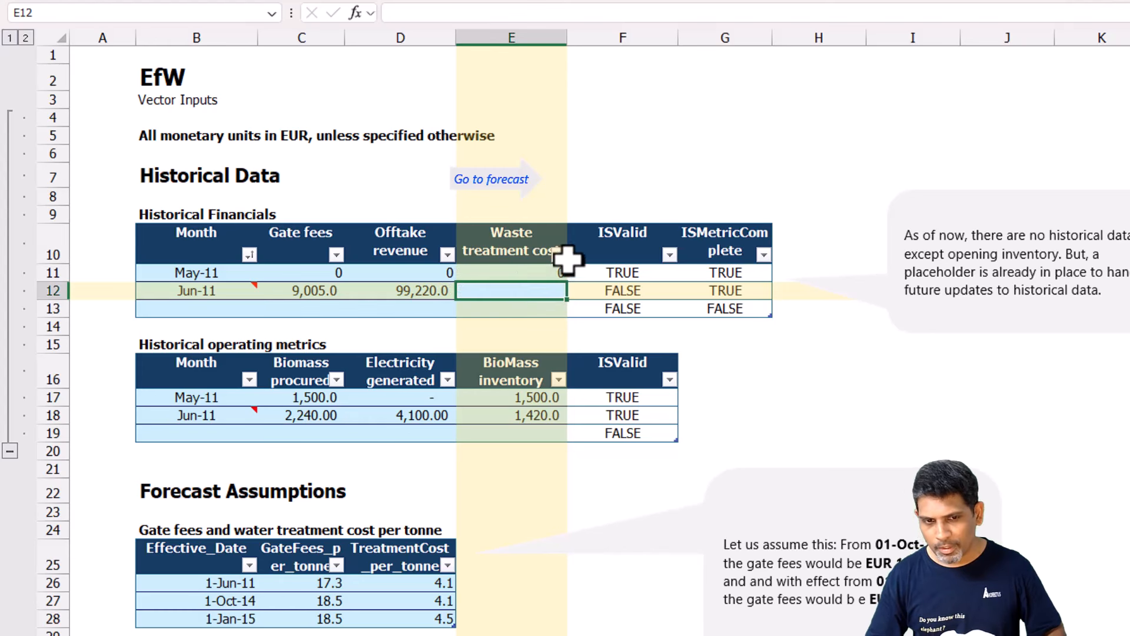
pyautogui.click(622, 260)
pyautogui.moveTo(623, 265); pyautogui.dragTo(749, 299)
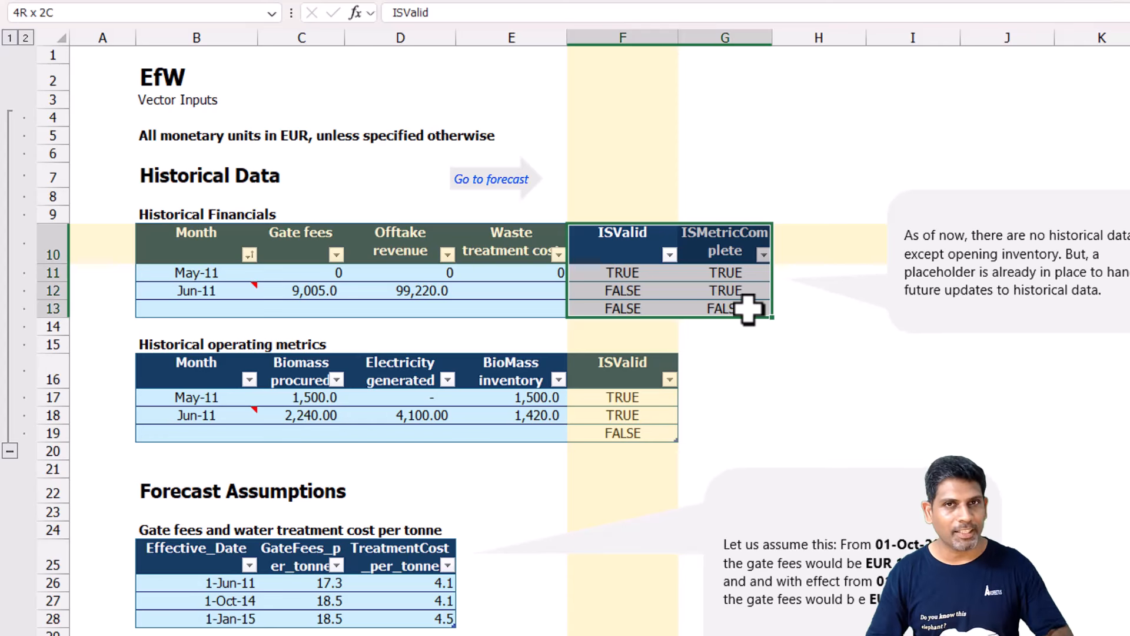
# Set the Jun-11 Waste treatment cost in Historical Financials to -6400.
pyautogui.click(512, 294)
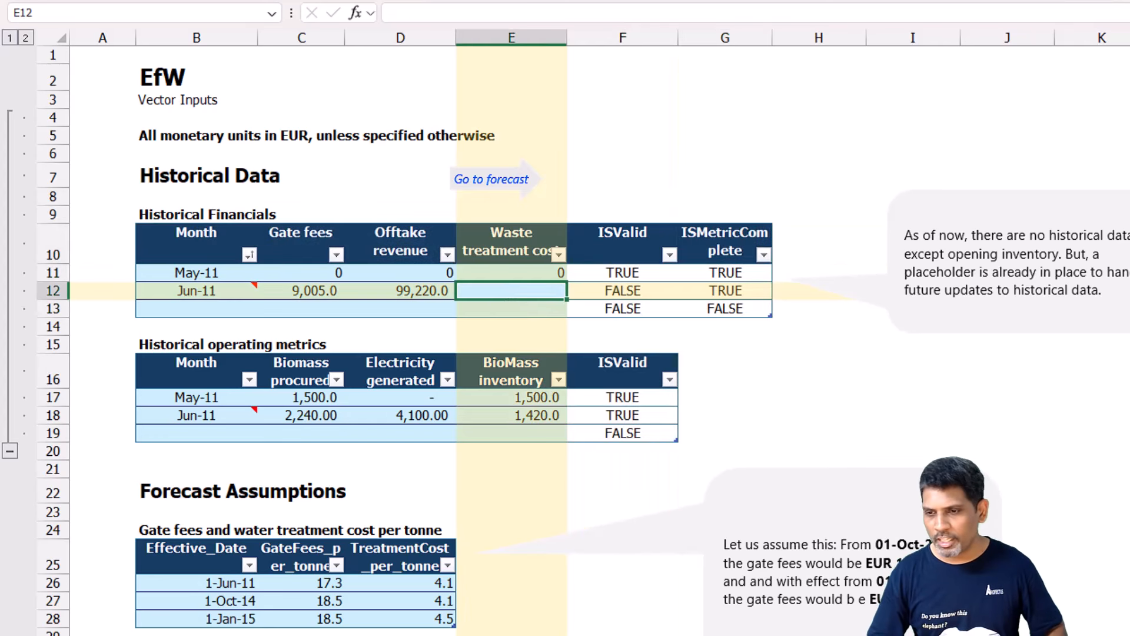
pyautogui.write('-')
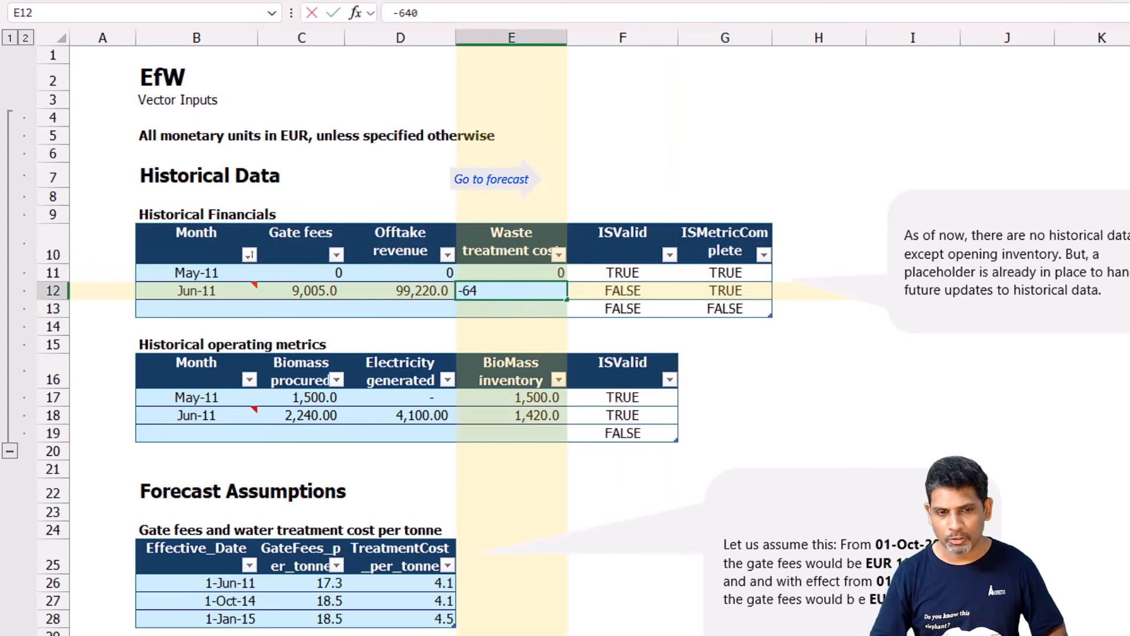
pyautogui.write('6400')
pyautogui.press('Return')
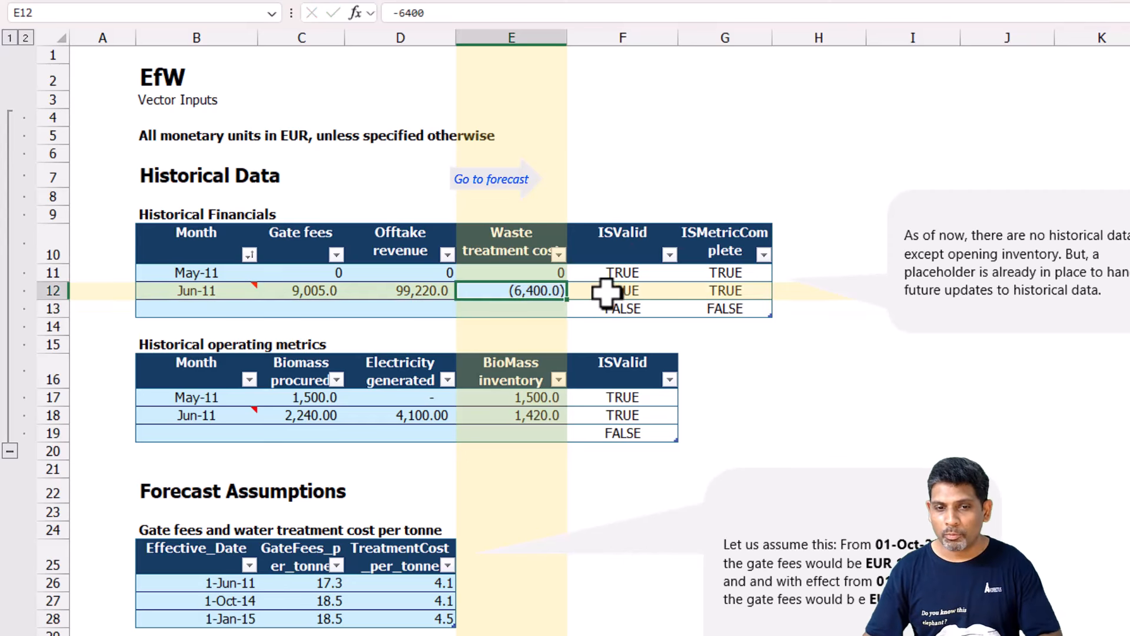
# Check the Jun-11 validity flags and the formula of the first period header in the Forecasted financials.
pyautogui.moveTo(603, 291); pyautogui.dragTo(771, 289)
pyautogui.click(491, 179)
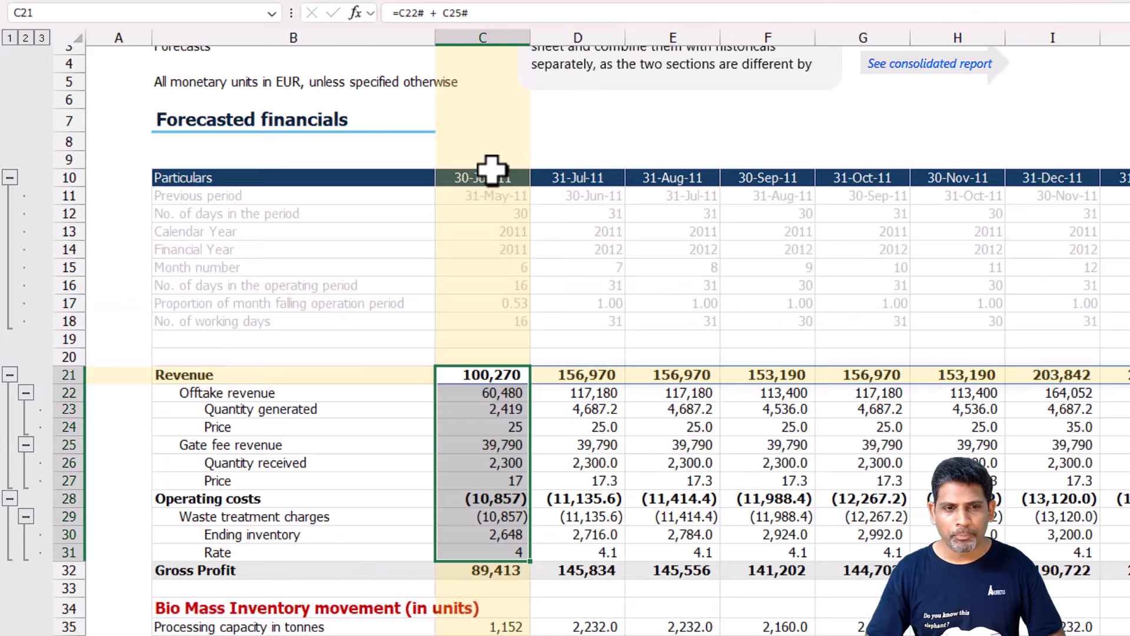
pyautogui.click(489, 177)
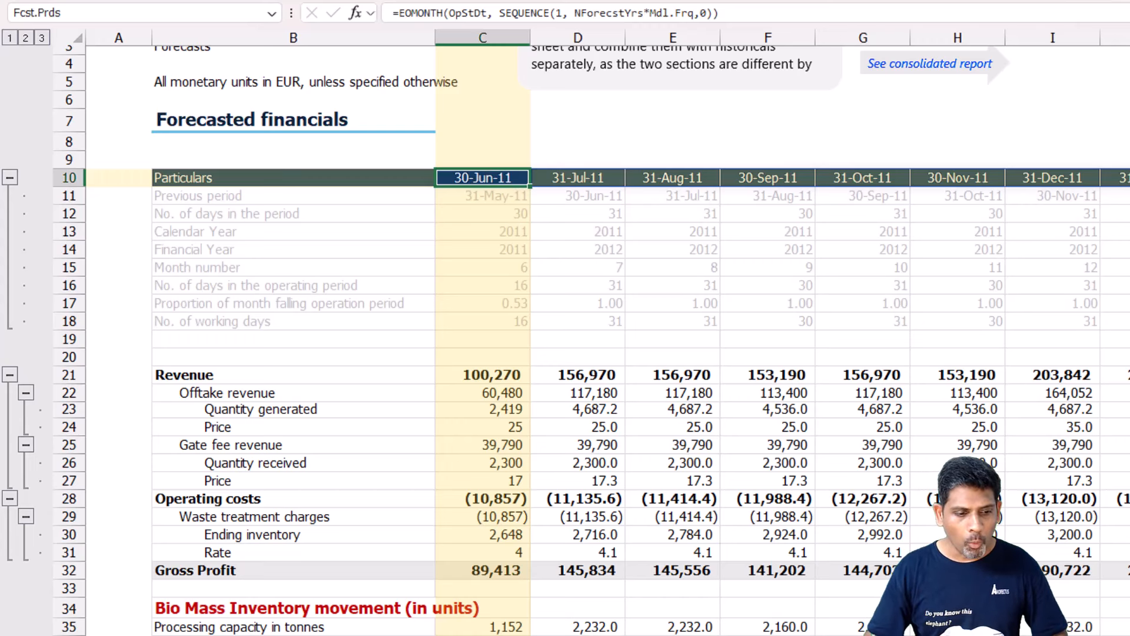
# Calculate the Latest report period in C17 of the Home sheet as =MAX(Hist_EoMonth#).
pyautogui.hotkey('ctrl', 'pageup')
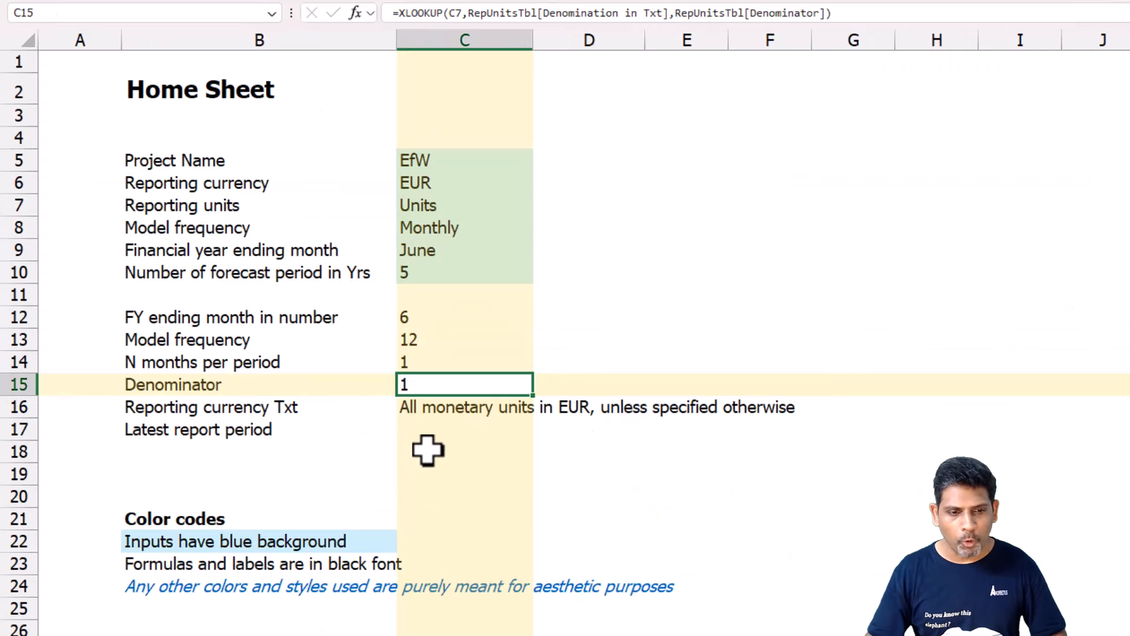
pyautogui.click(462, 424)
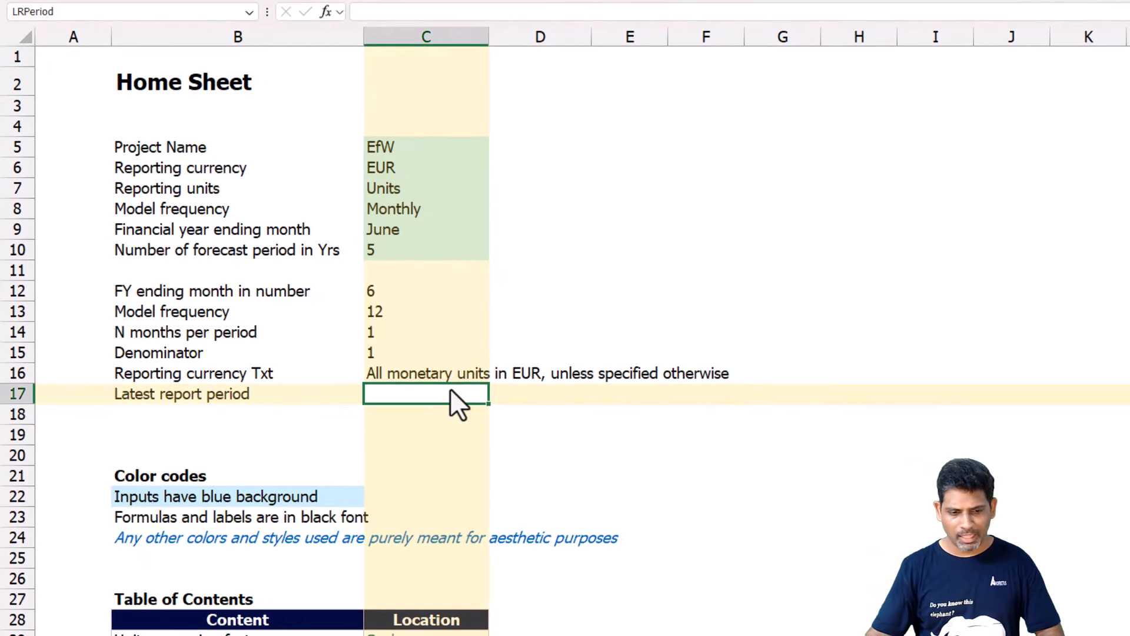
pyautogui.write('=Max')
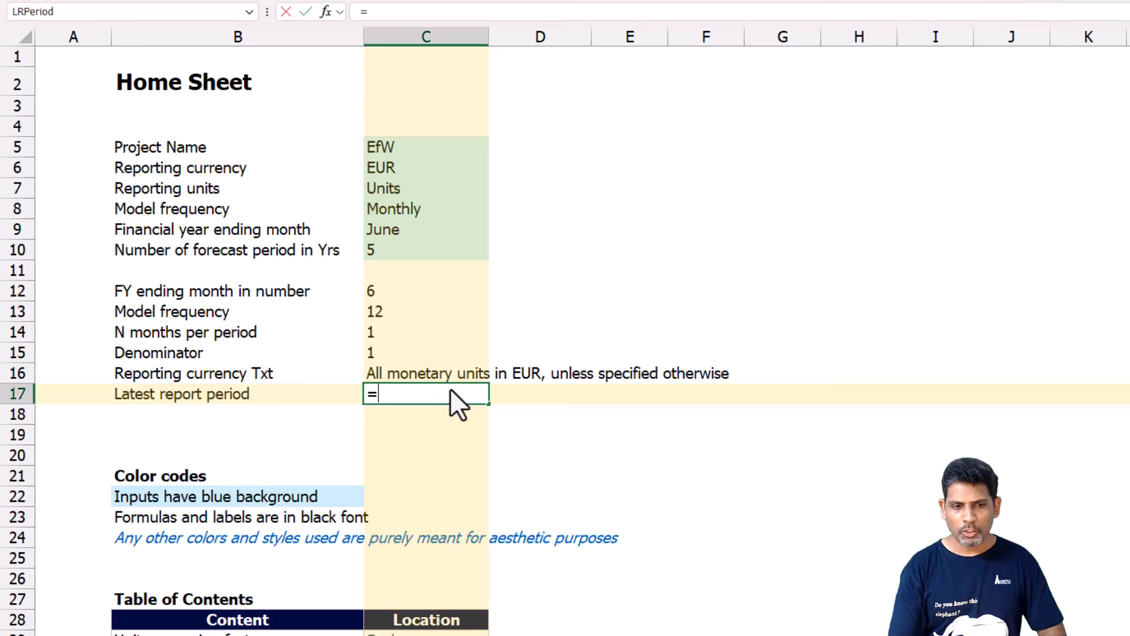
pyautogui.write('(')
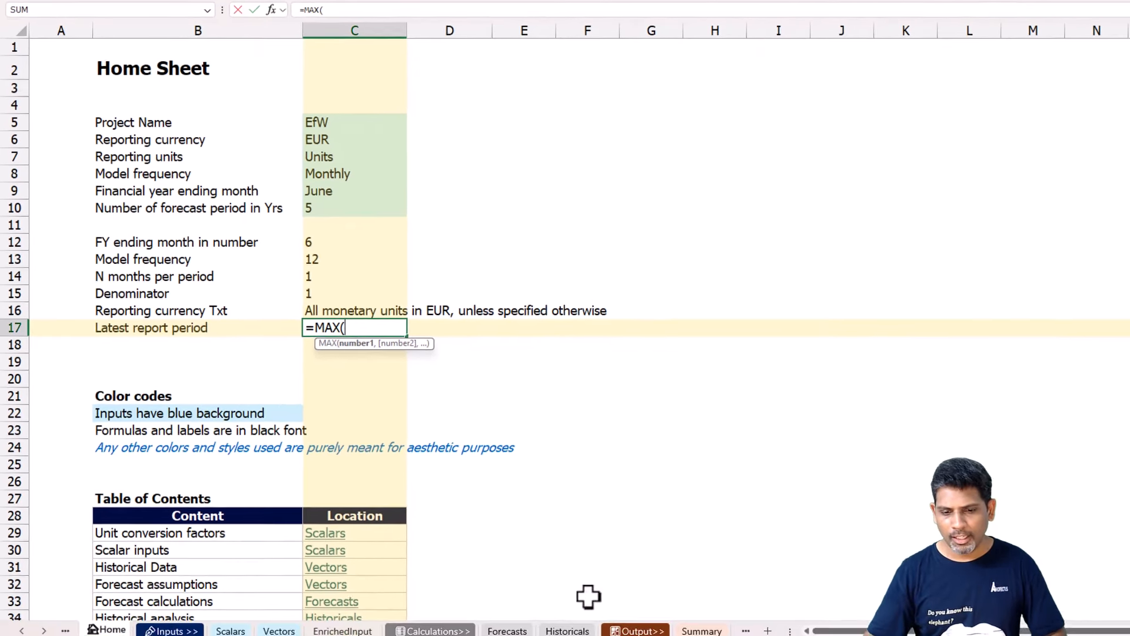
pyautogui.click(340, 630)
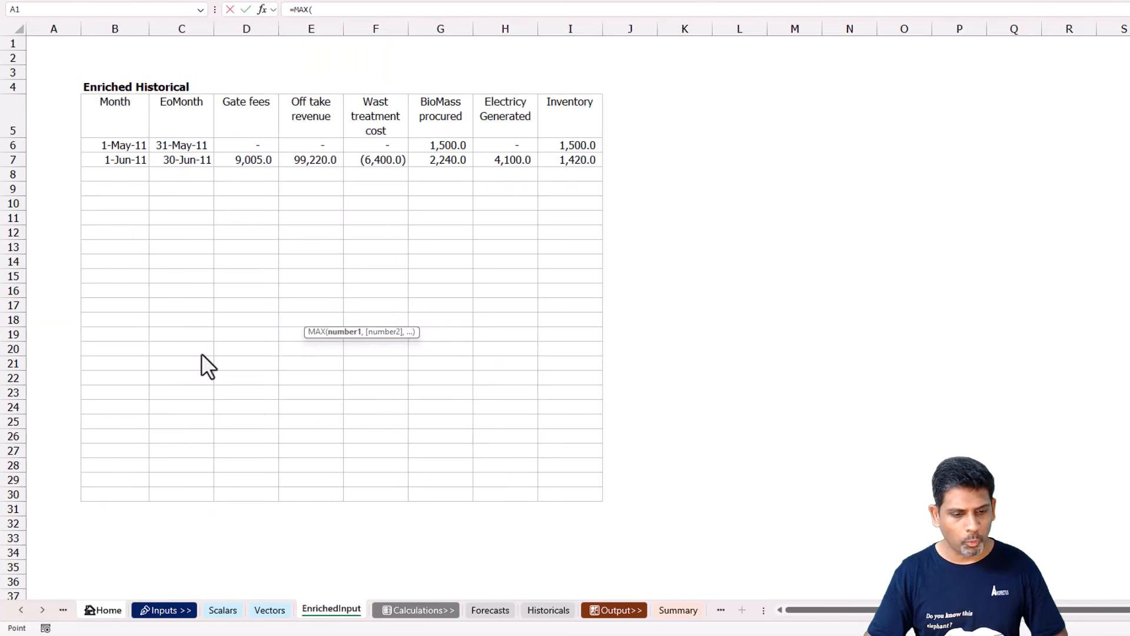
pyautogui.click(179, 147)
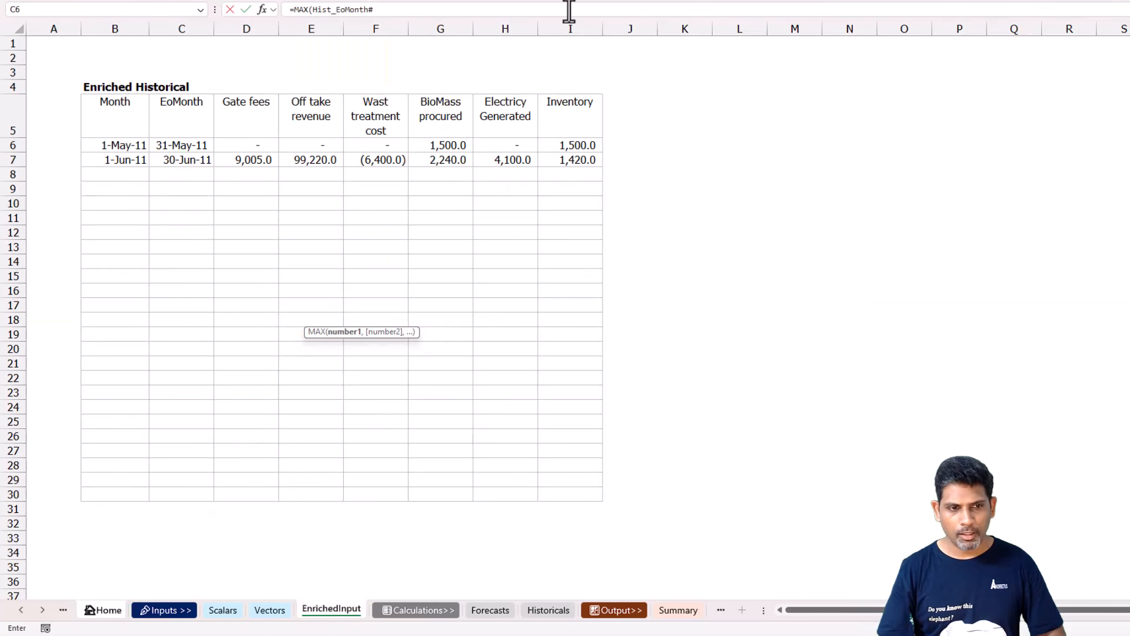
pyautogui.write(')')
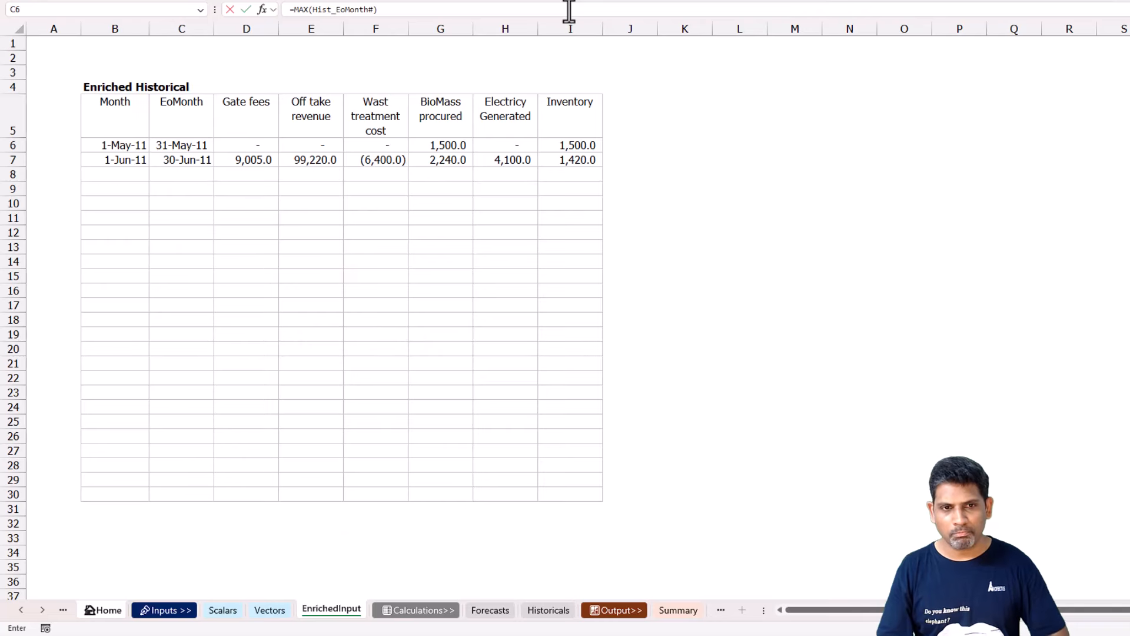
pyautogui.press('Return')
pyautogui.press('Up')
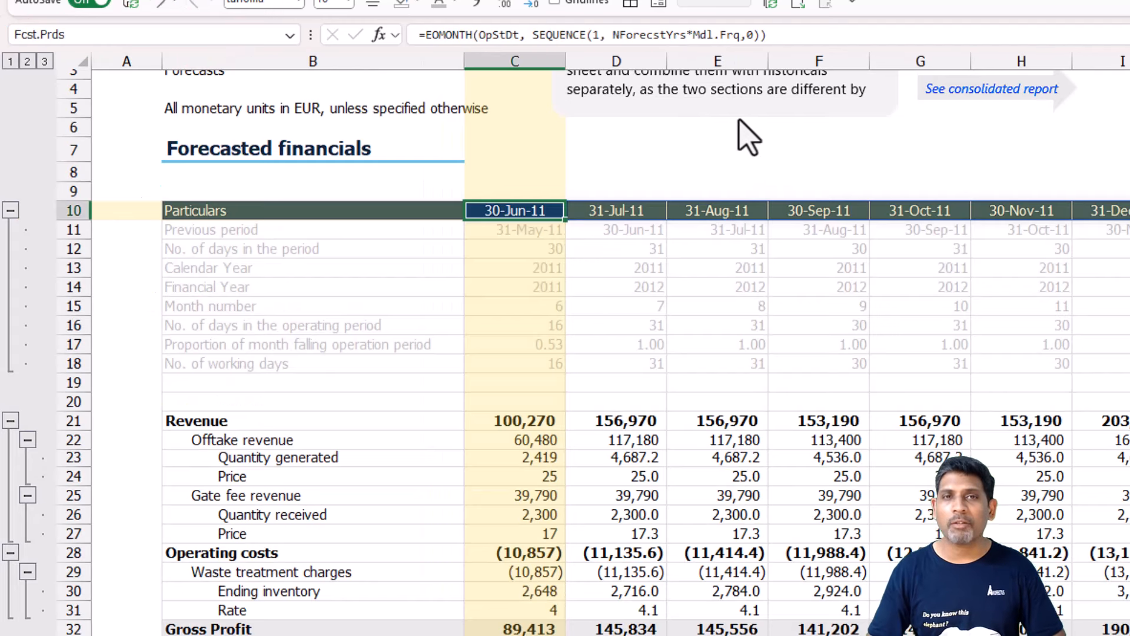
# Change the first period header formula of the Forecasted financials to =EOMONTH(LRPeriod, SEQUENCE(1, NForecstYrs*Mdl.Frq,1)).
pyautogui.press('F2')
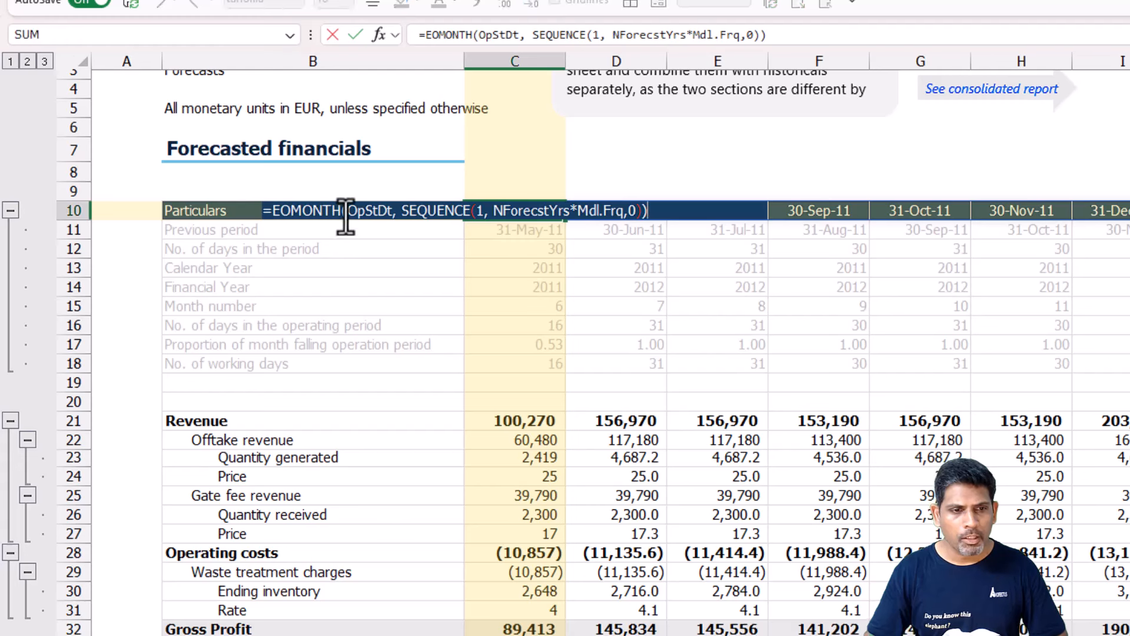
pyautogui.moveTo(349, 212); pyautogui.dragTo(387, 222)
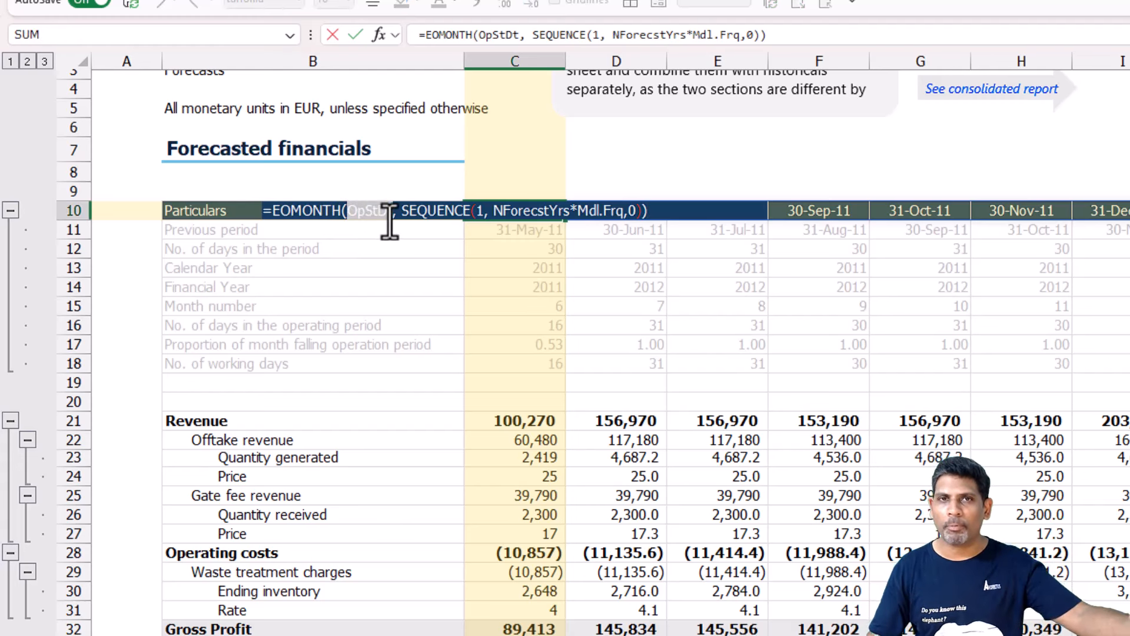
pyautogui.moveTo(390, 223)
pyautogui.mouseDown()
pyautogui.moveTo(371, 215)
pyautogui.moveTo(394, 213)
pyautogui.mouseUp()
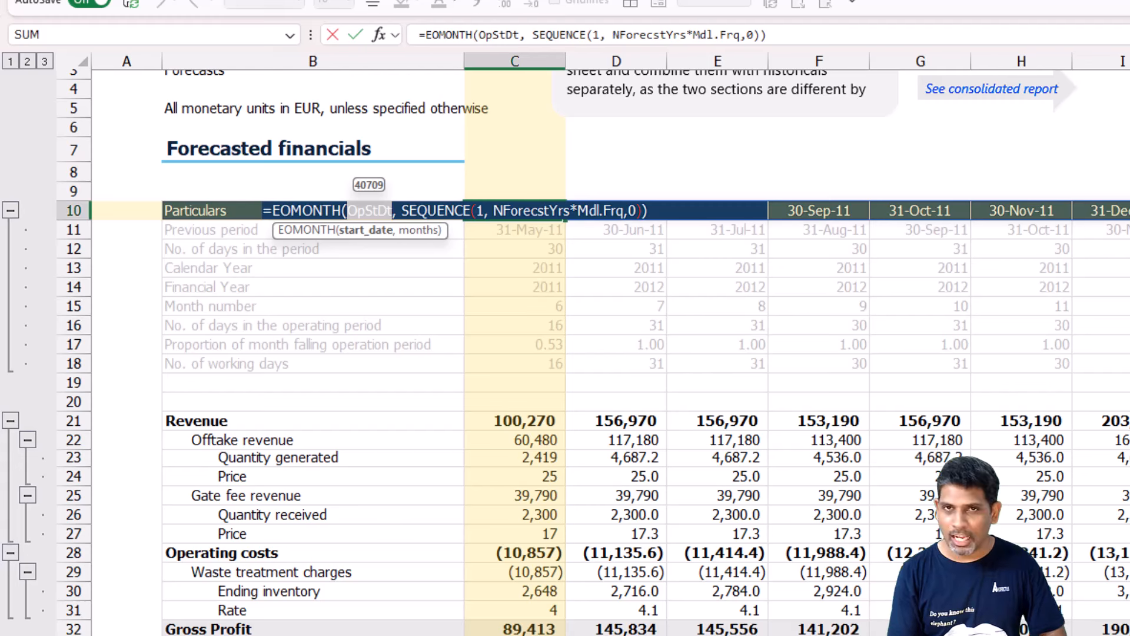
pyautogui.write('LR')
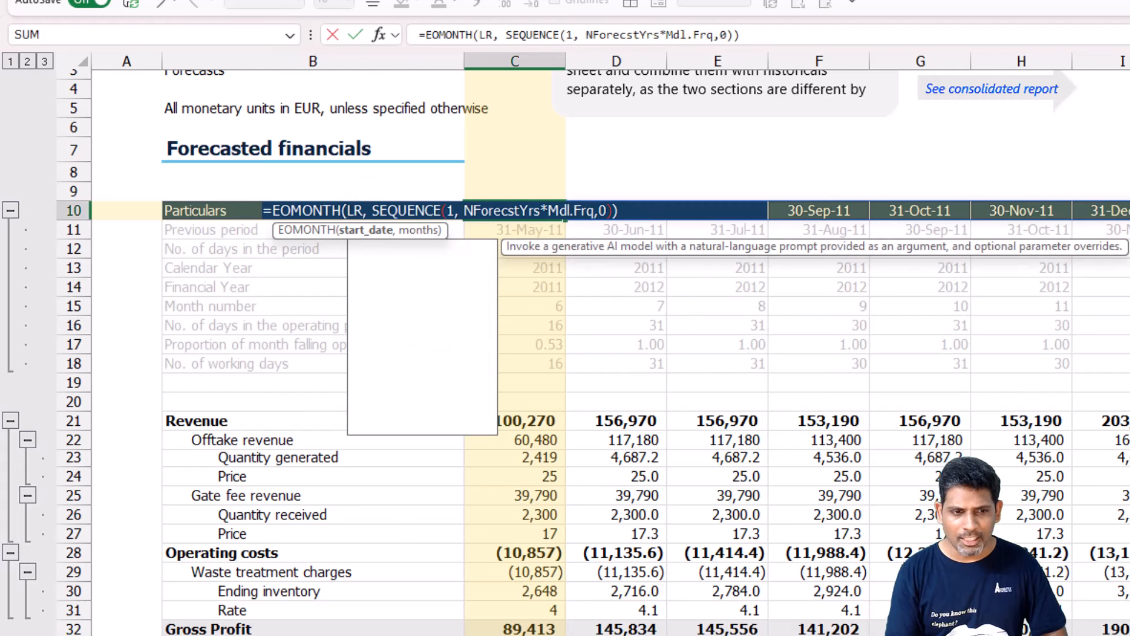
pyautogui.press('Tab')
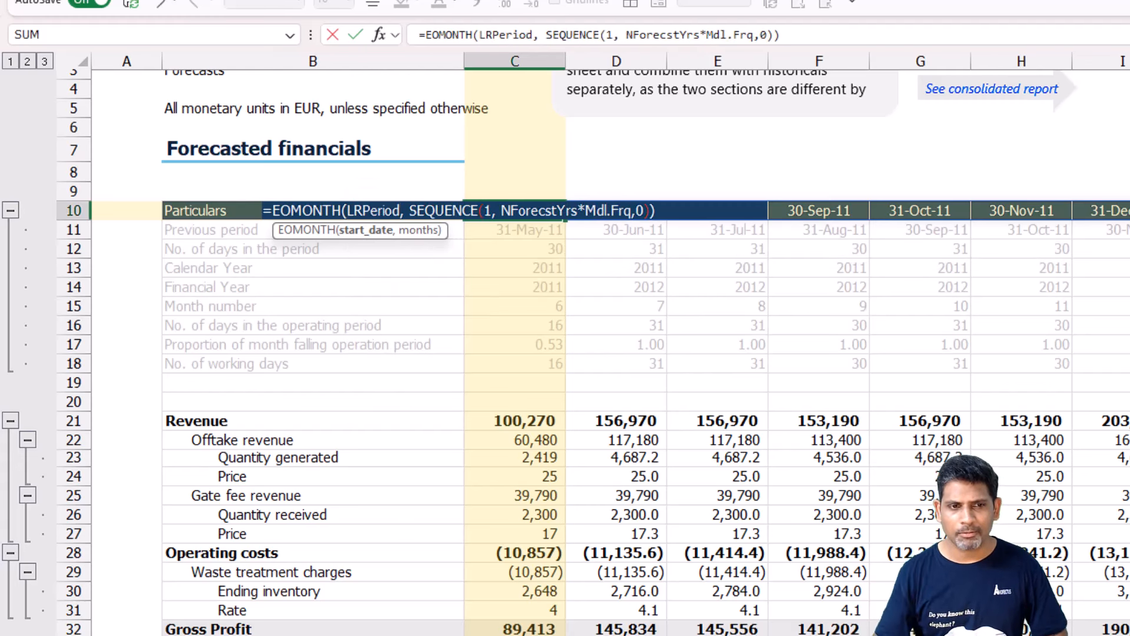
pyautogui.doubleClick(640, 211)
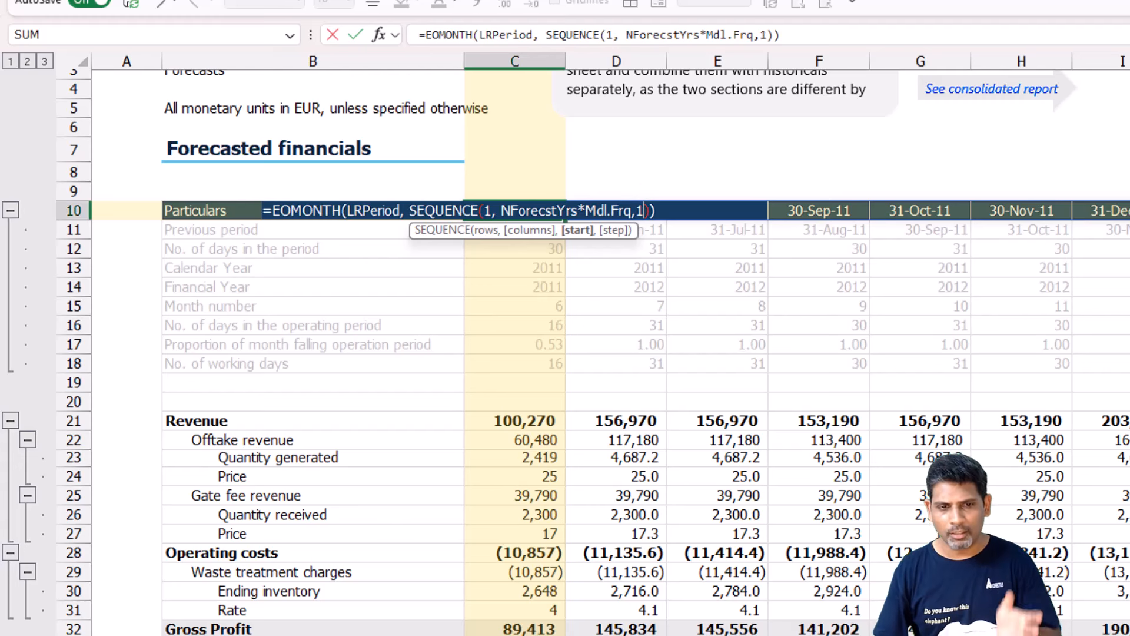
pyautogui.press('Return')
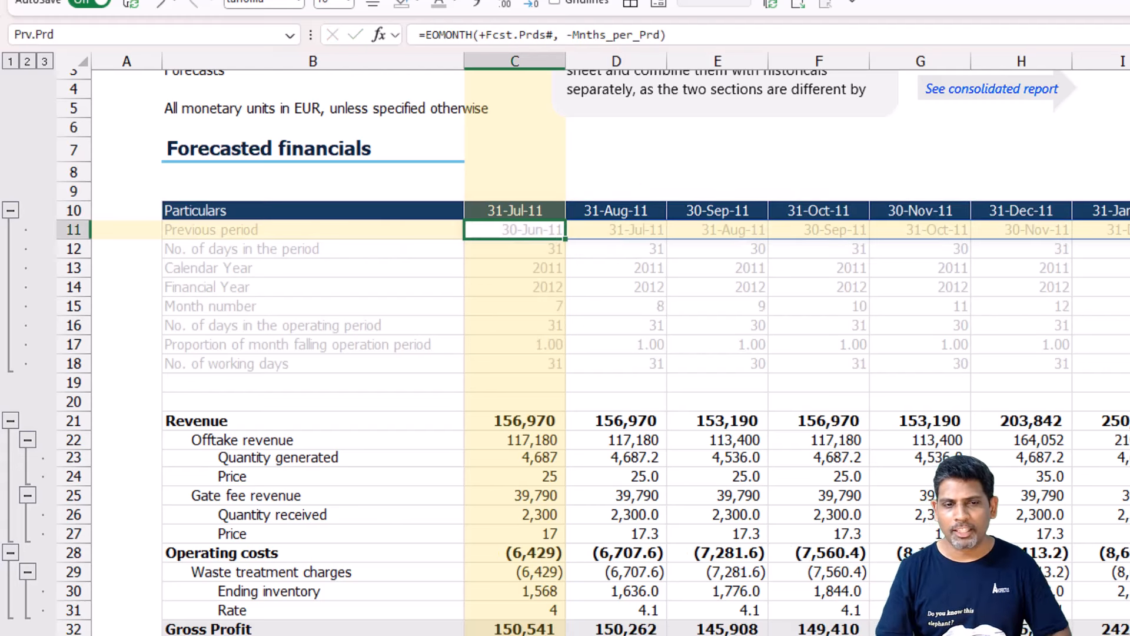
pyautogui.press('Up')
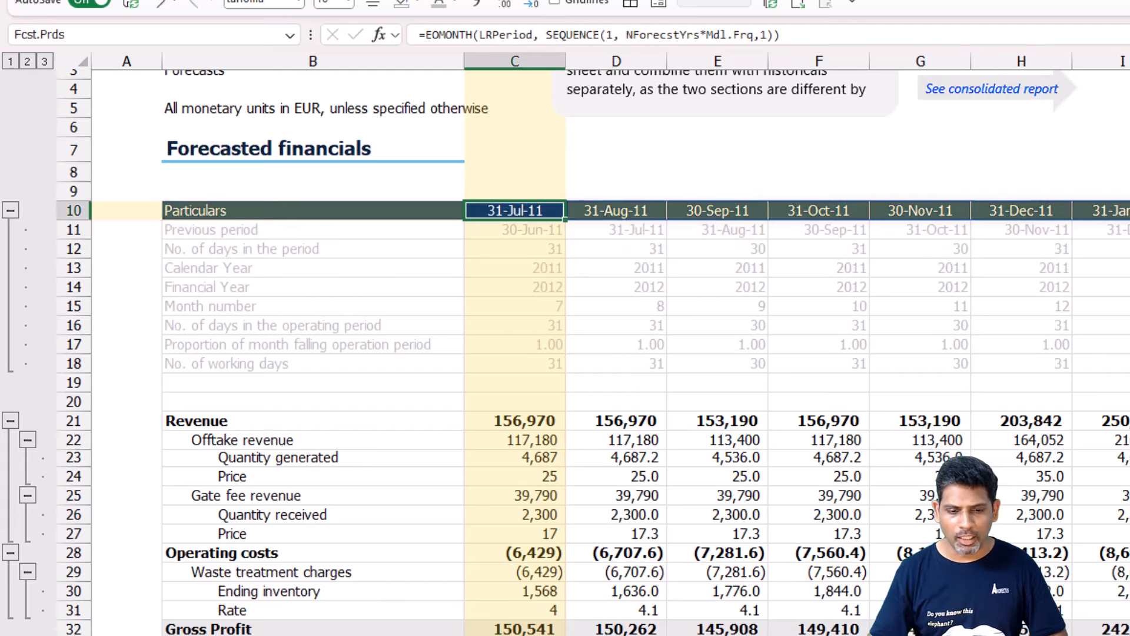
# Clear the Jun-11 Waste treatment cost in Historical Financials and check the first period of the Forecasted financials.
pyautogui.hotkey('ctrl', 'pageup')
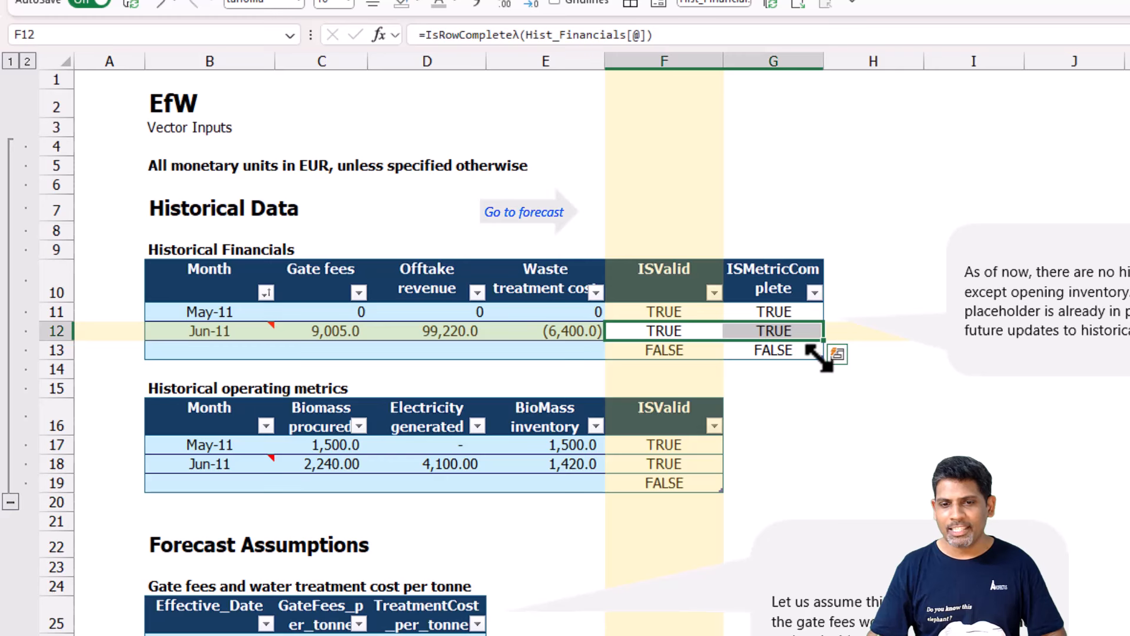
pyautogui.click(548, 331)
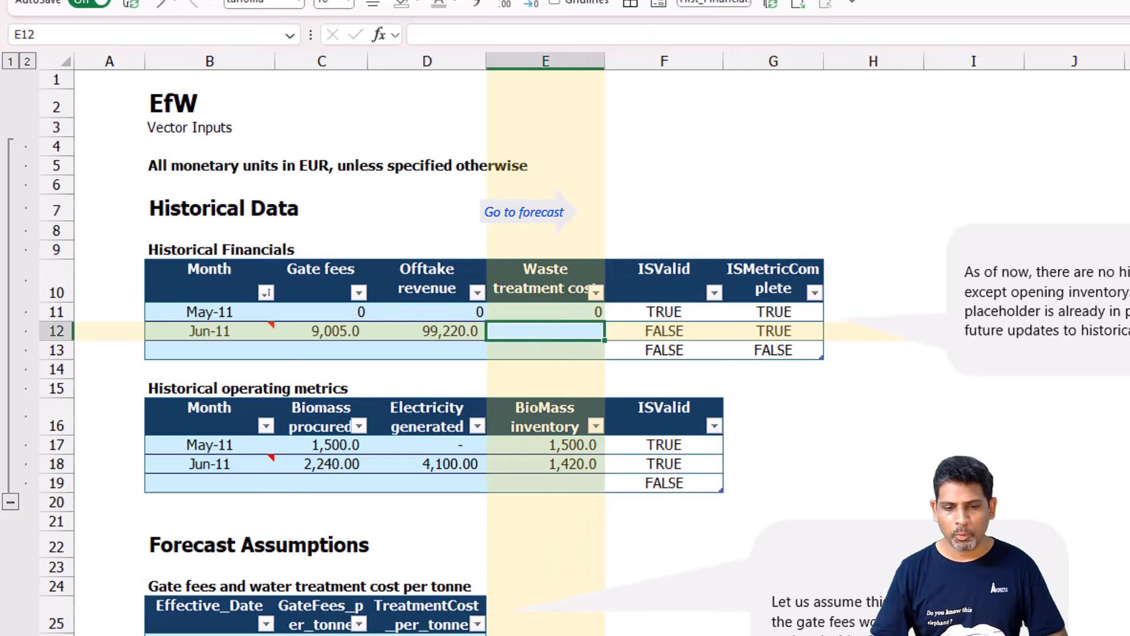
pyautogui.hotkey('ctrl', 'pagedown')
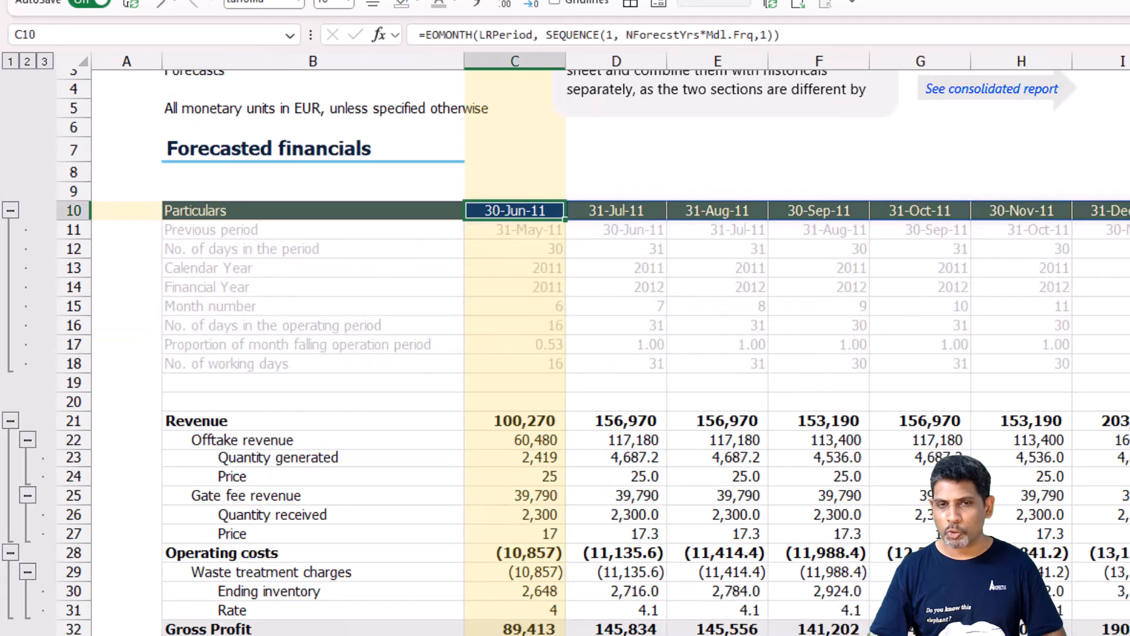
# Re-enter the Jun-11 Waste treatment cost as -6400 and recheck the first forecast period header.
pyautogui.hotkey('ctrl', 'pageup')
pyautogui.write('-640')
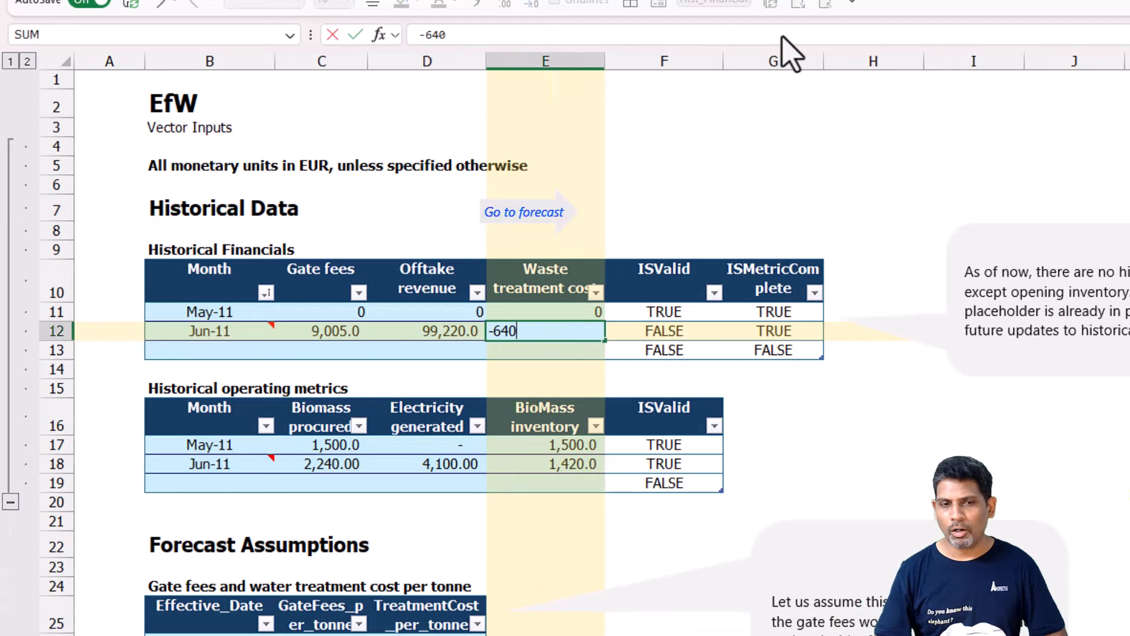
pyautogui.write('0')
pyautogui.press('Return')
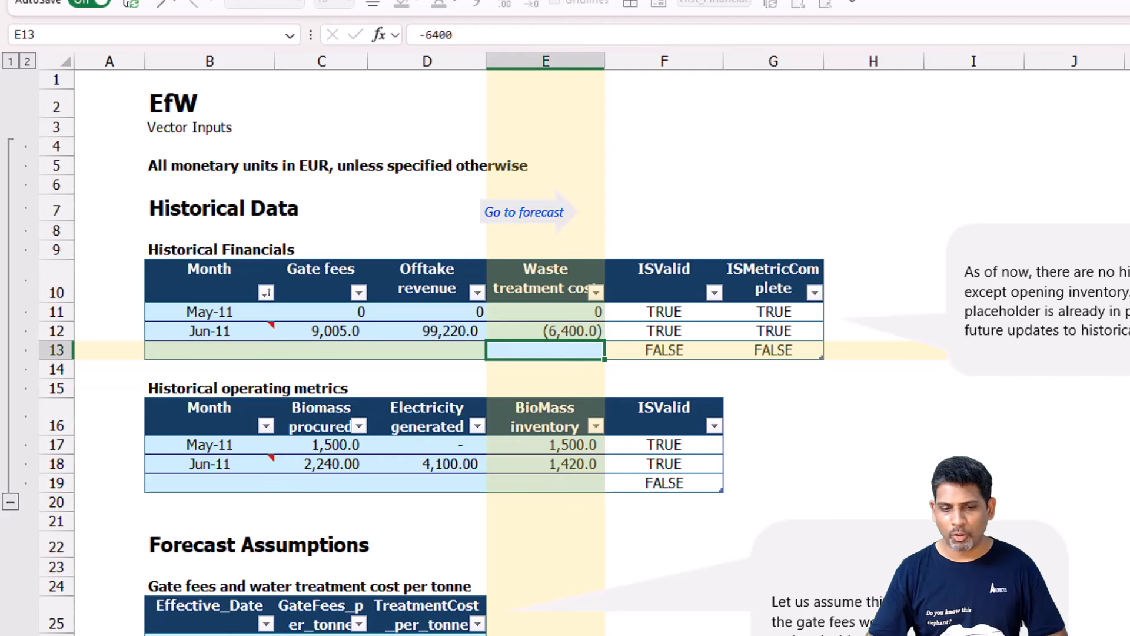
pyautogui.hotkey('ctrl', 'pagedown')
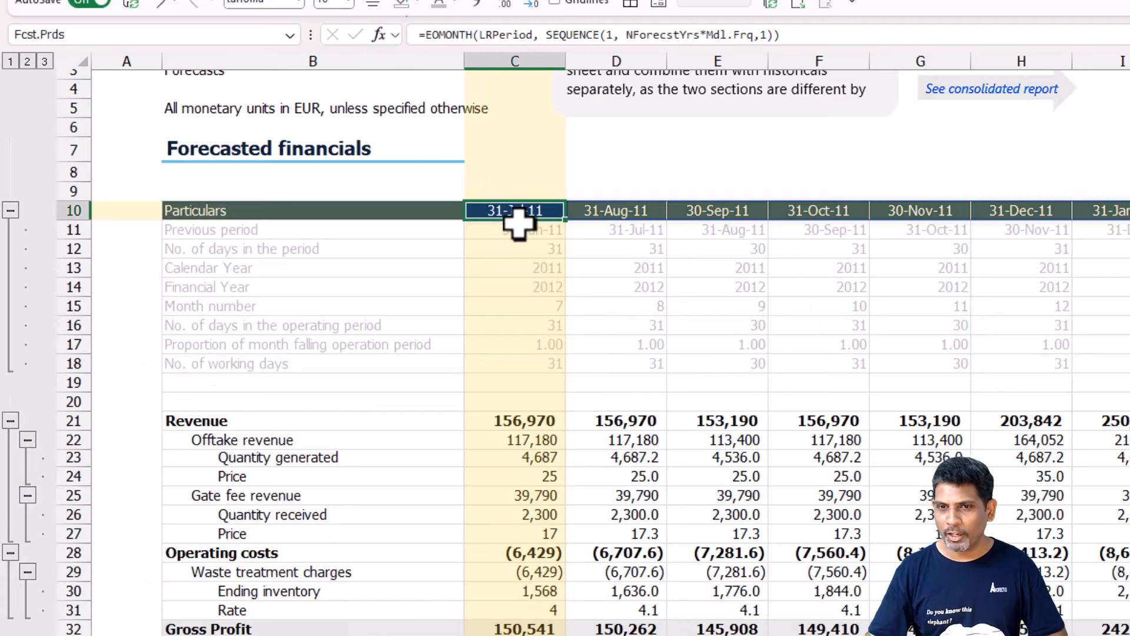
# Review the 30-Jun-11 column of the Historical financials from the period header to Gross Profit.
pyautogui.hotkey('ctrl', 'pageup')
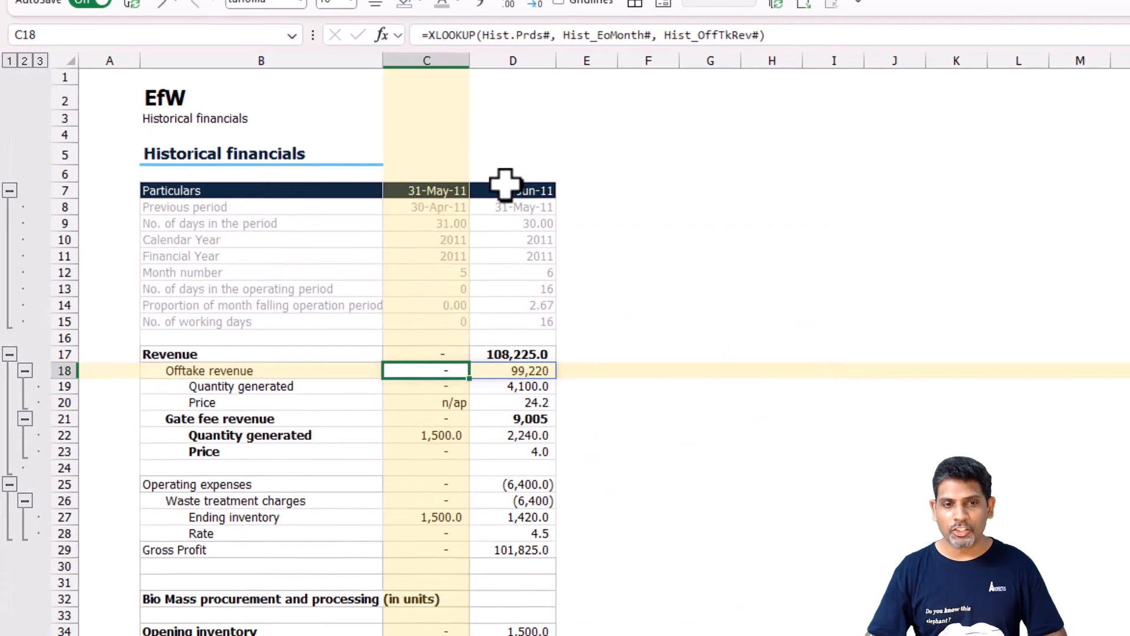
pyautogui.moveTo(513, 192); pyautogui.dragTo(513, 584)
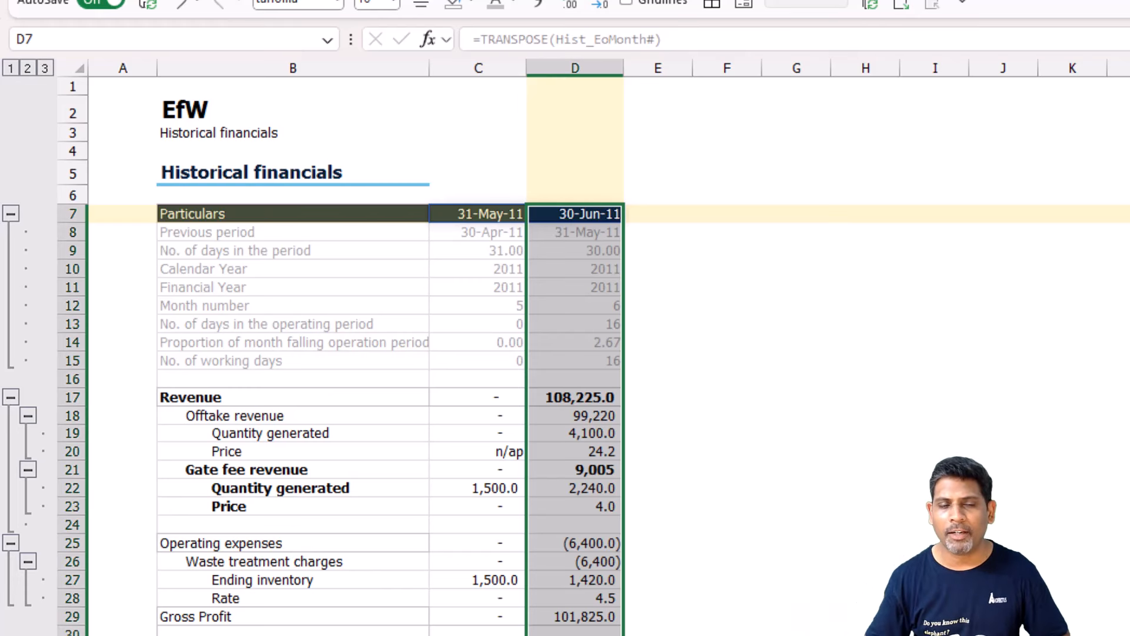
pyautogui.click(719, 562)
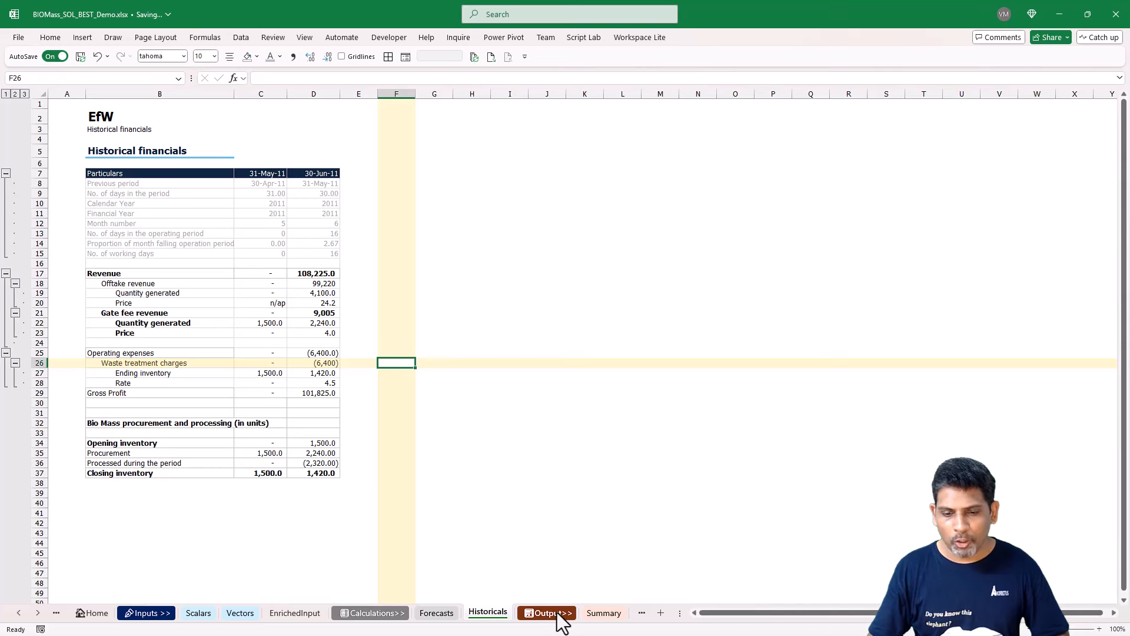
# Open the Summary sheet and examine the period header formula in C11 and its earliest historical period input.
pyautogui.click(558, 614)
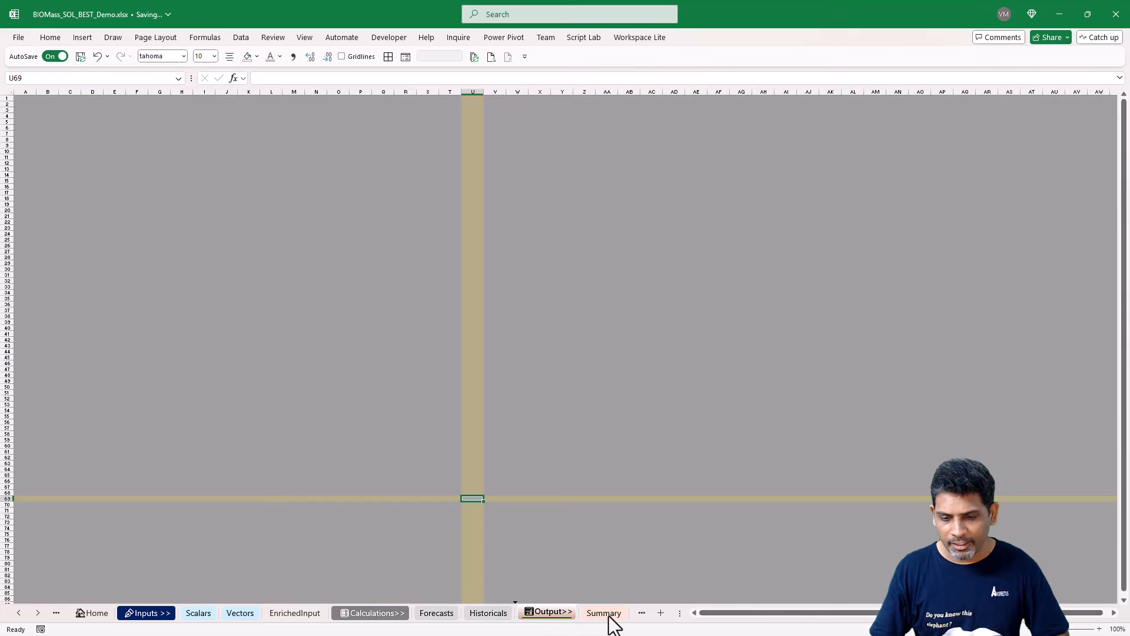
pyautogui.click(604, 613)
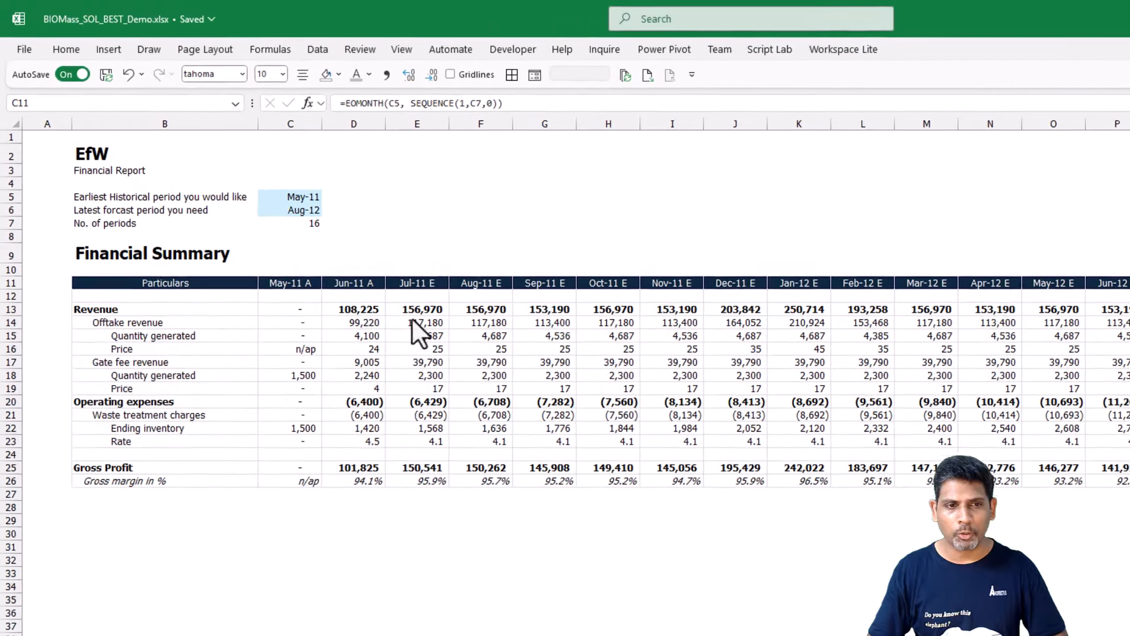
pyautogui.click(311, 288)
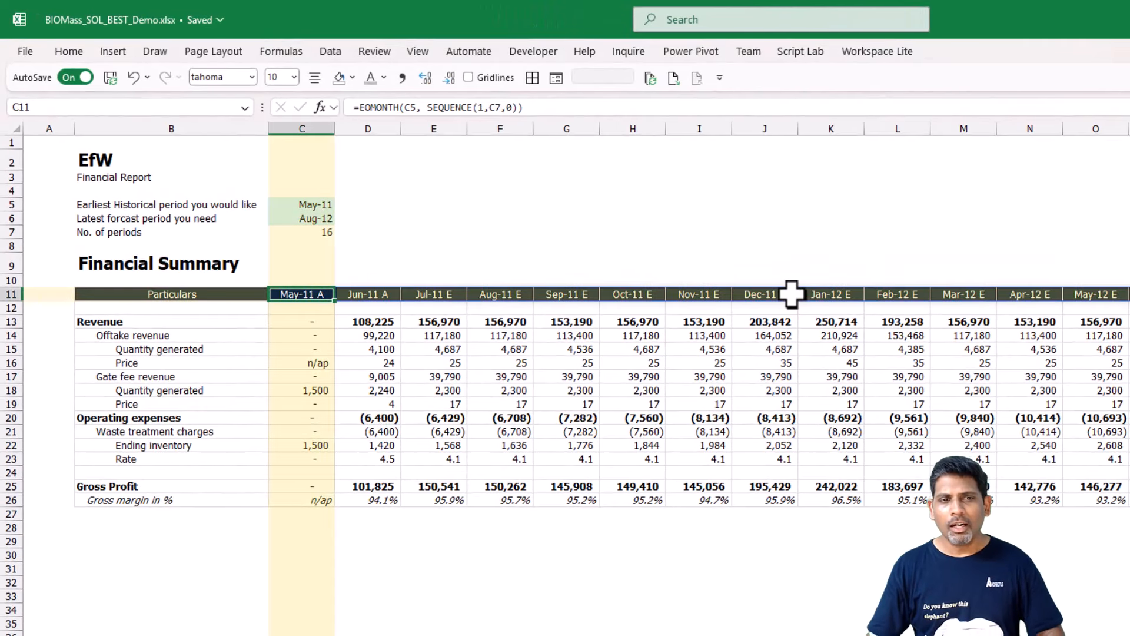
pyautogui.press('F2')
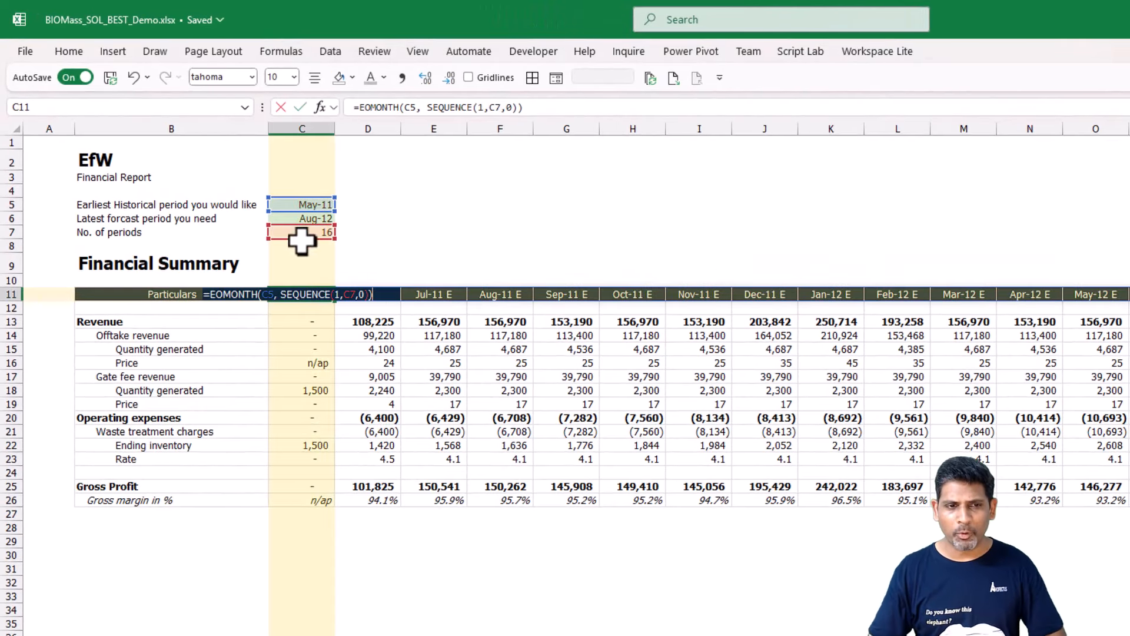
pyautogui.click(303, 204)
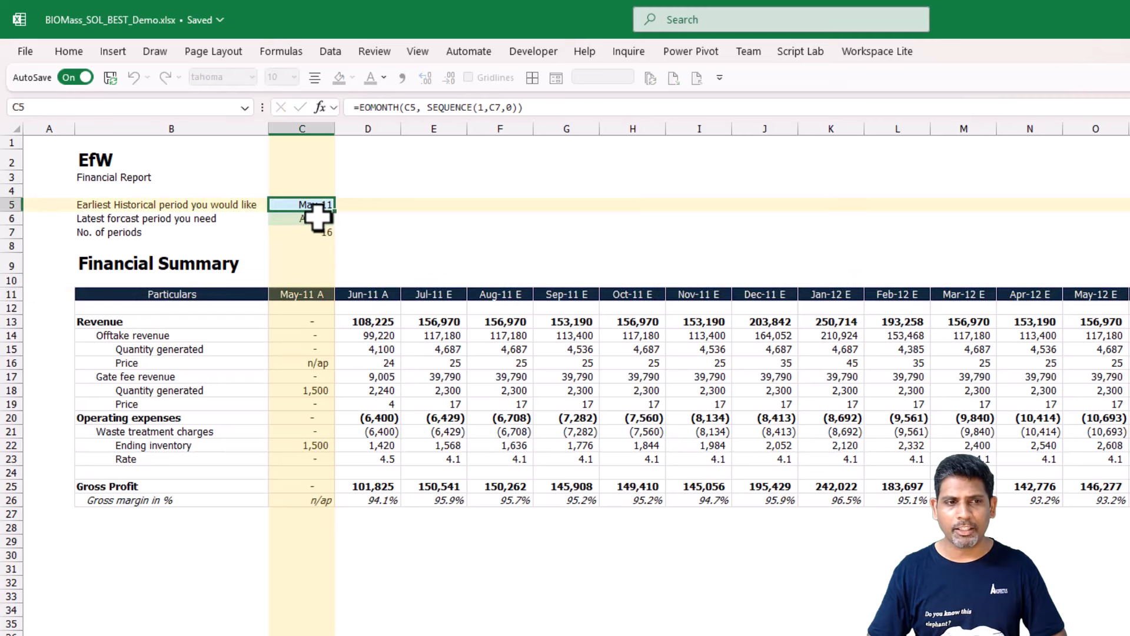
# Examine the No. of periods formula in C7 of the Summary sheet and the two period inputs it uses.
pyautogui.click(315, 232)
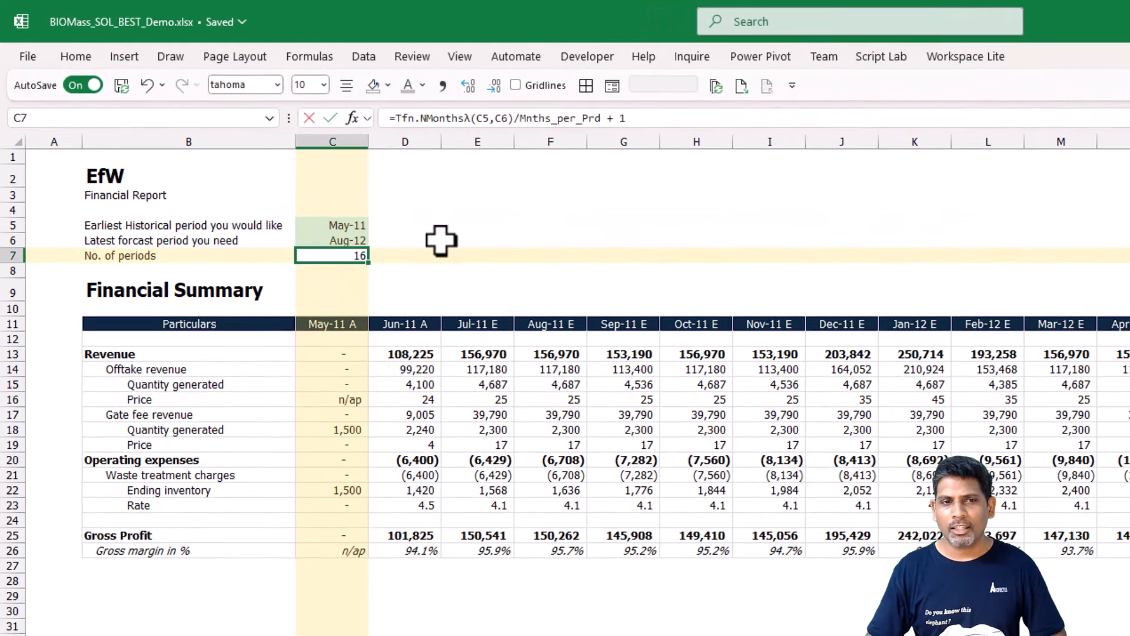
pyautogui.press('F2')
pyautogui.press('Escape')
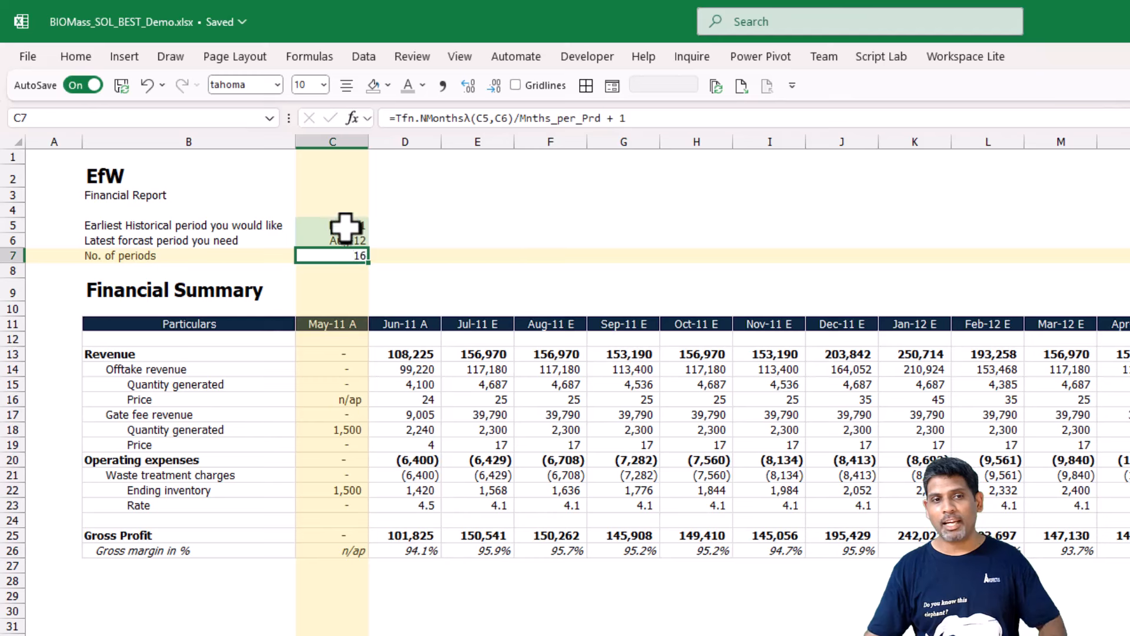
pyautogui.click(347, 227)
pyautogui.click(346, 243)
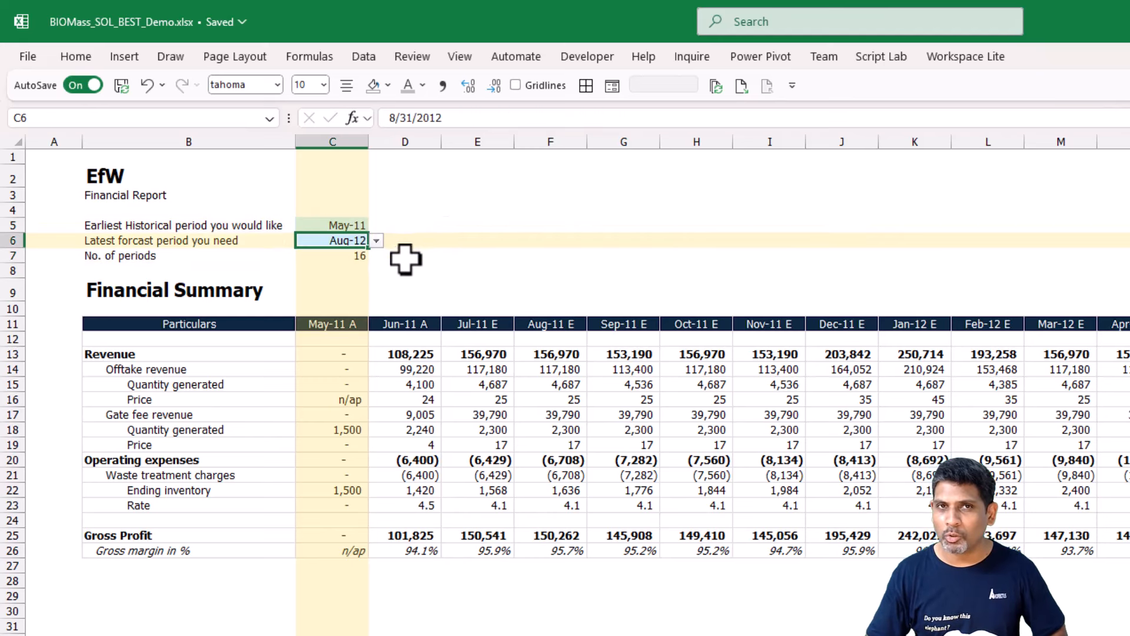
pyautogui.press('Down')
pyautogui.press('F2')
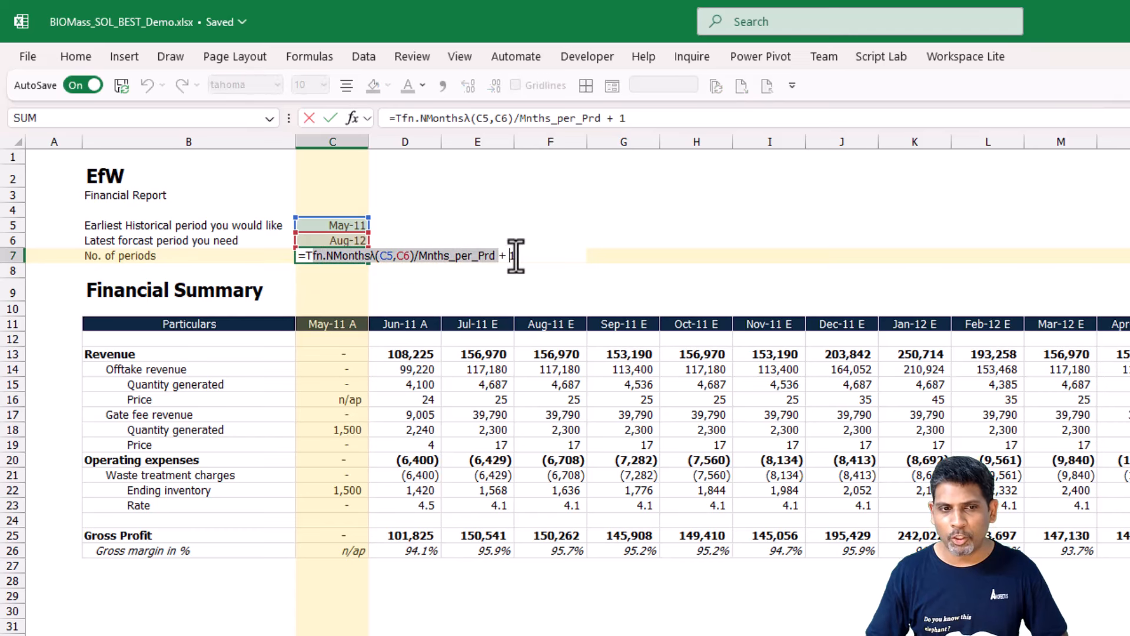
pyautogui.moveTo(532, 255); pyautogui.dragTo(297, 226)
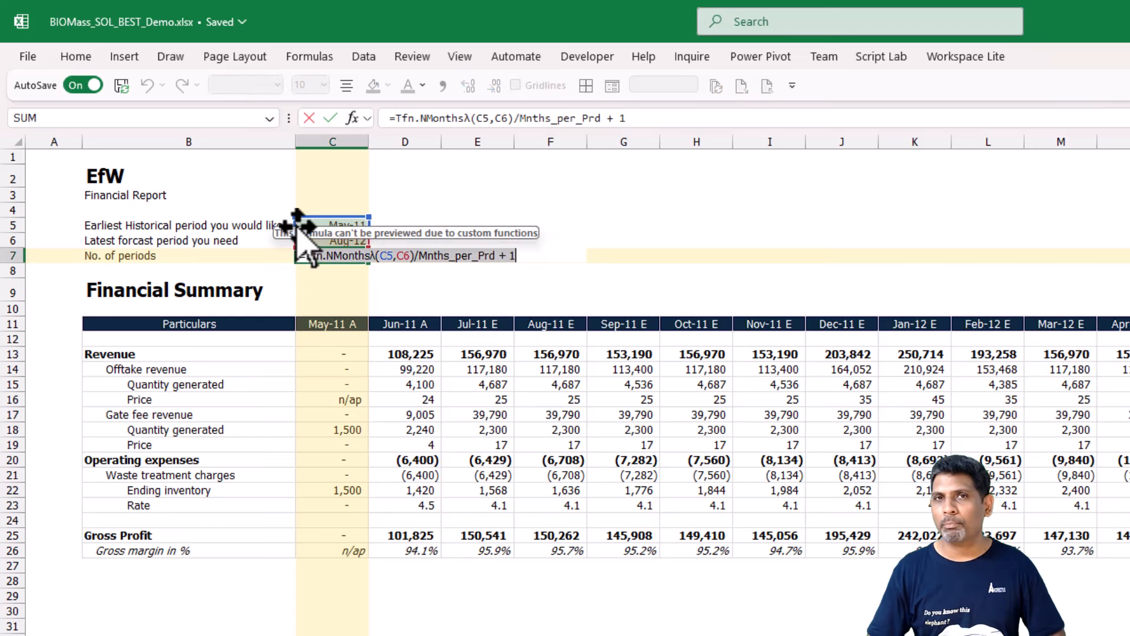
pyautogui.press('Escape')
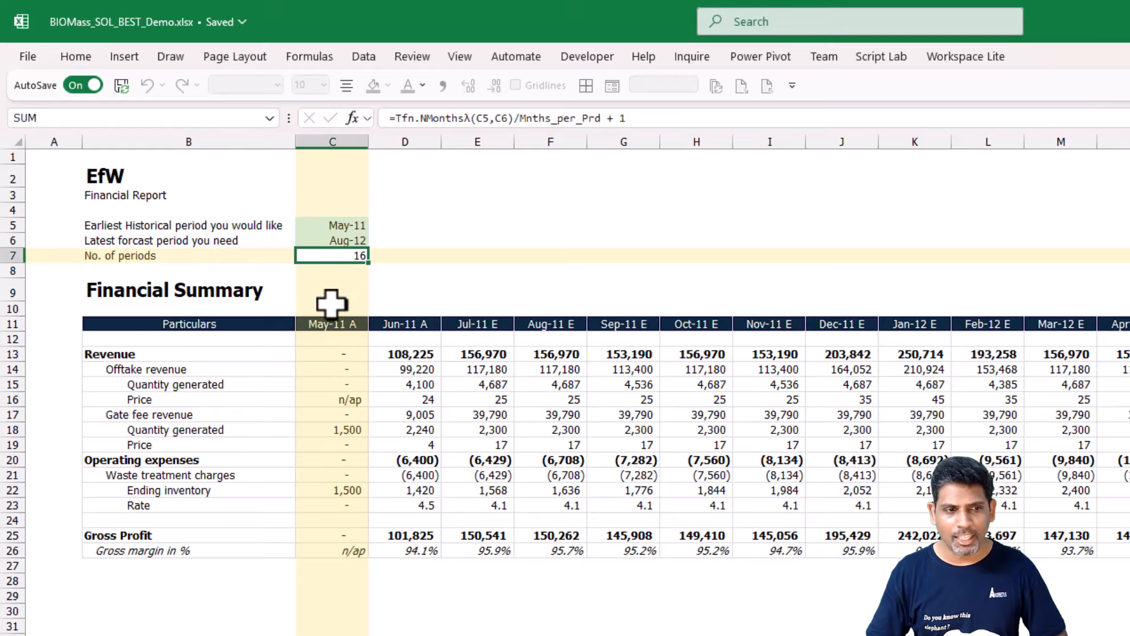
# Review the Financial Summary's period headers with their A and E labels and the Jun-11 figures from Revenue to Gross margin.
pyautogui.moveTo(331, 323); pyautogui.dragTo(1129, 331)
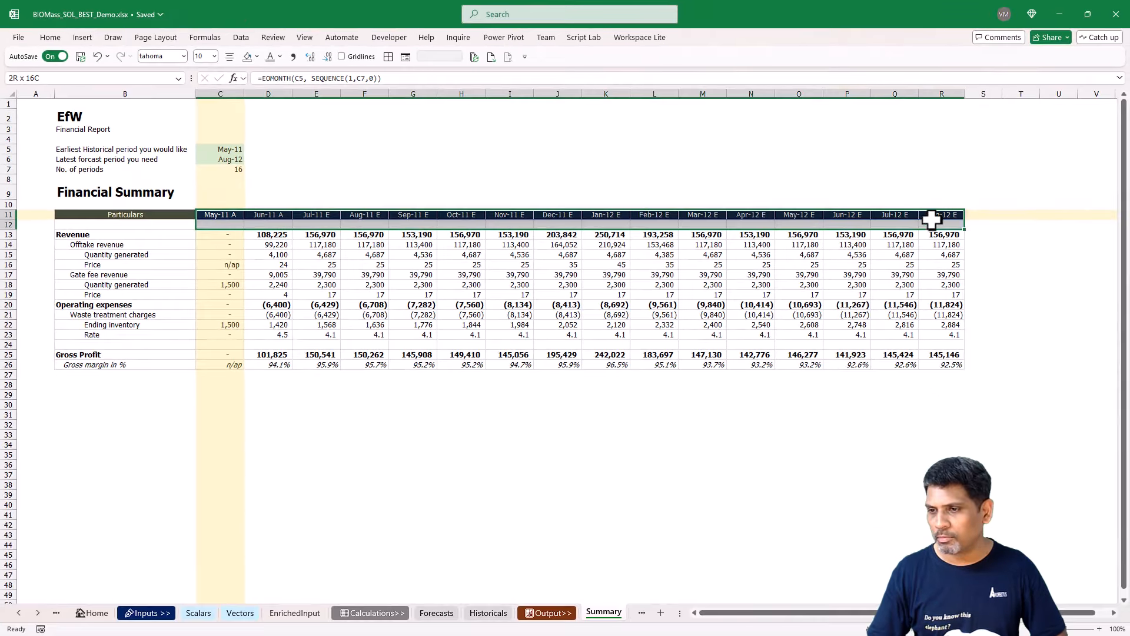
pyautogui.click(222, 245)
pyautogui.click(232, 216)
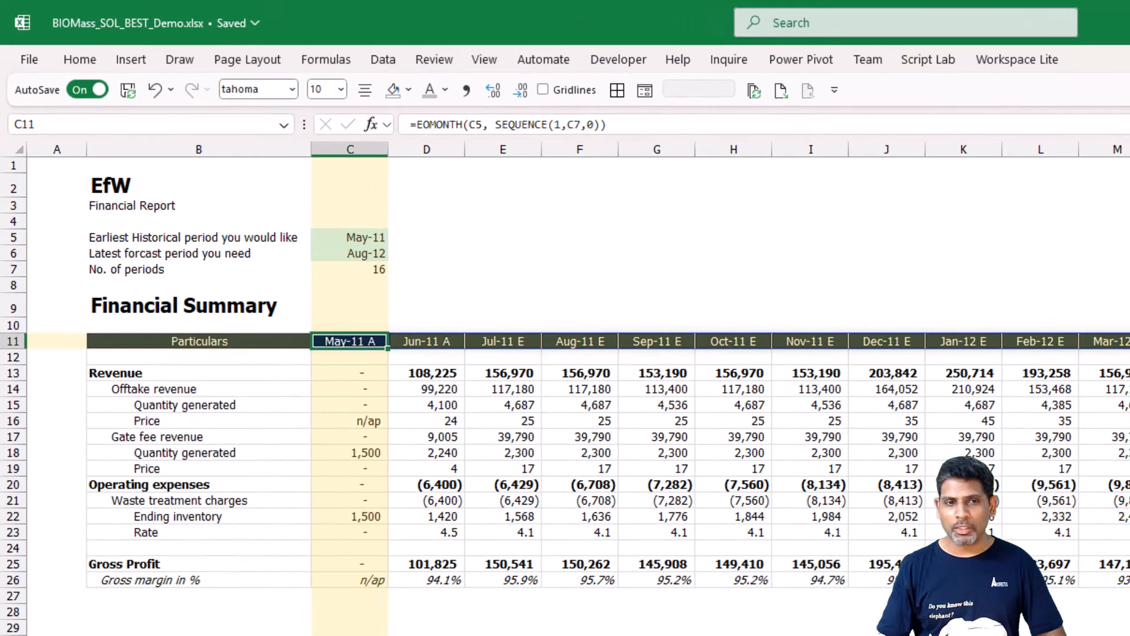
pyautogui.hotkey('shift', 'Right')
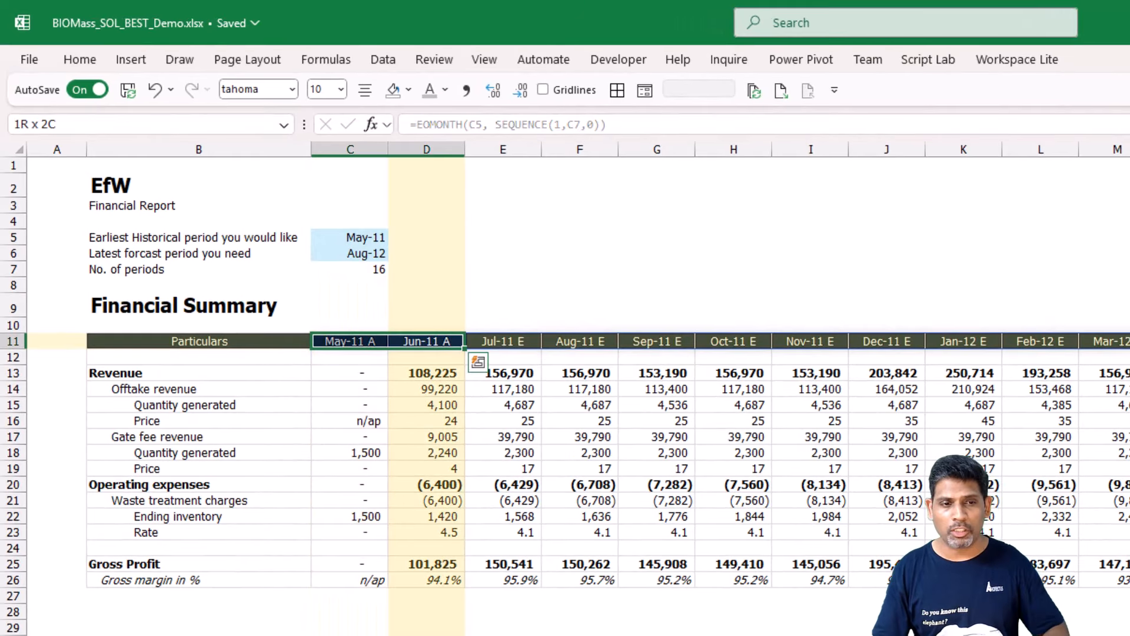
pyautogui.press('Right')
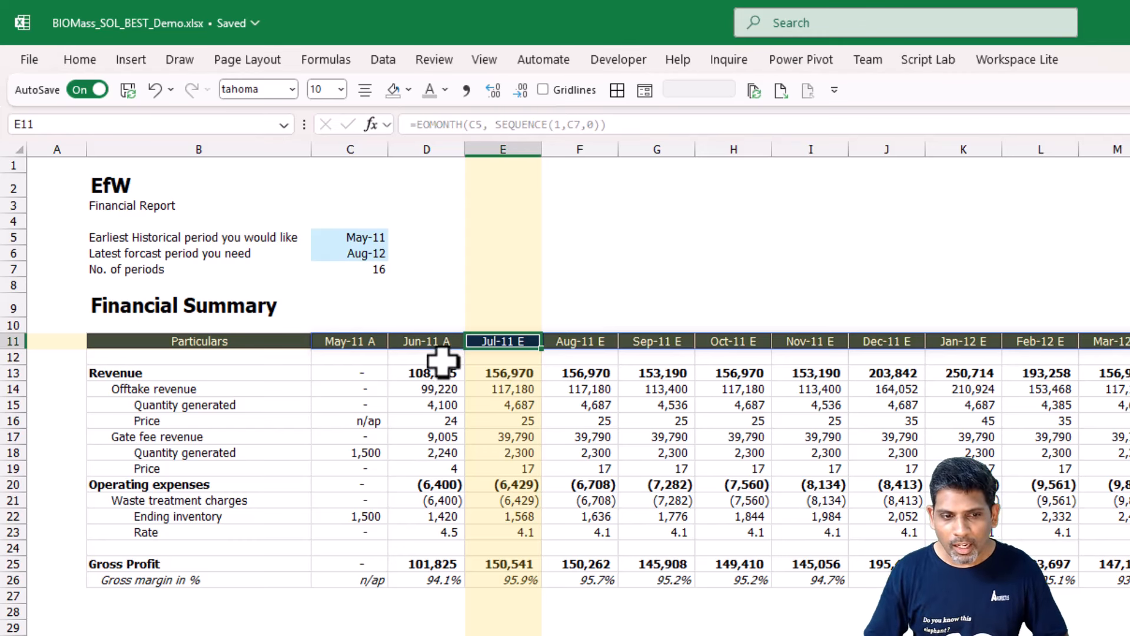
pyautogui.moveTo(436, 370); pyautogui.dragTo(424, 583)
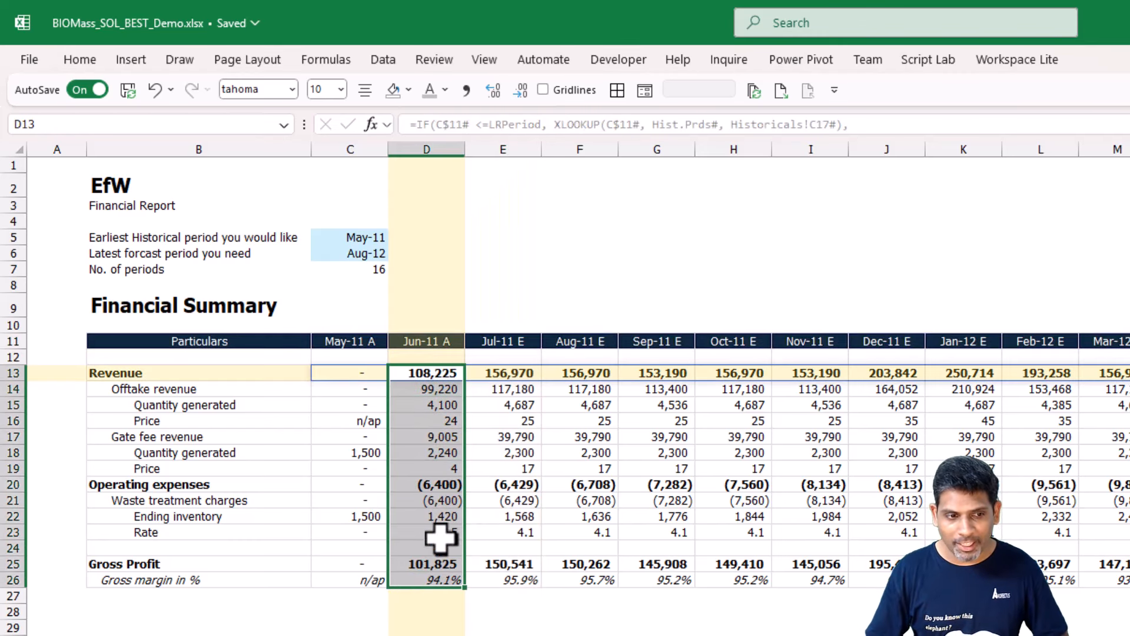
pyautogui.click(459, 371)
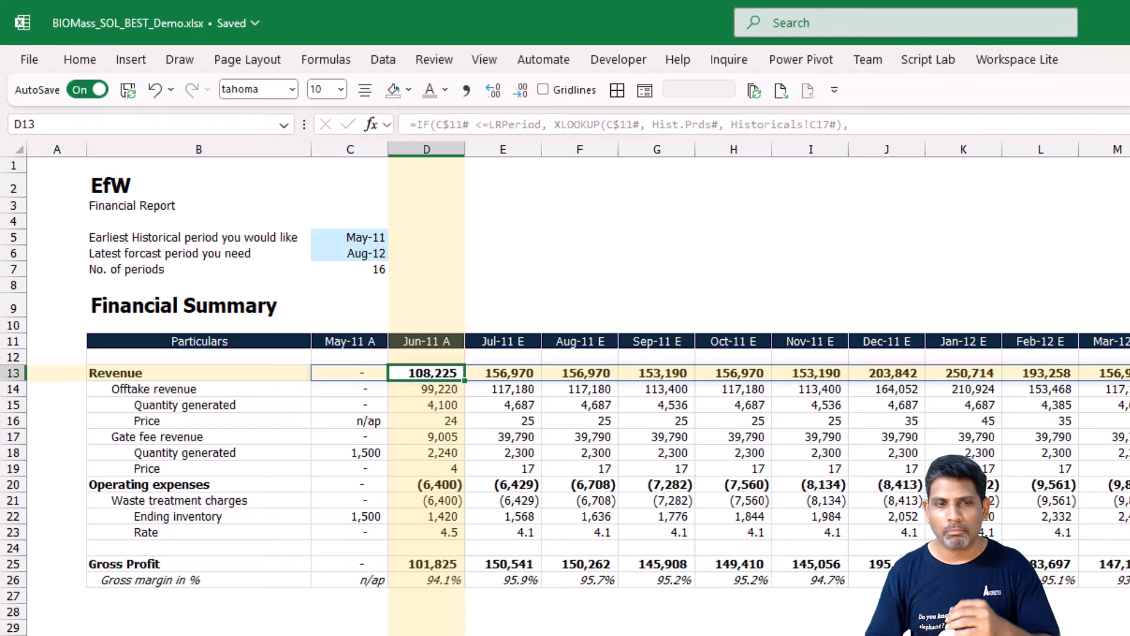
# On the Vectors sheet, shrink the Historical operating metrics table to its May-11 row and compare it with the Historical Financials May-11 row.
pyautogui.hotkey('ctrl', 'pageup')
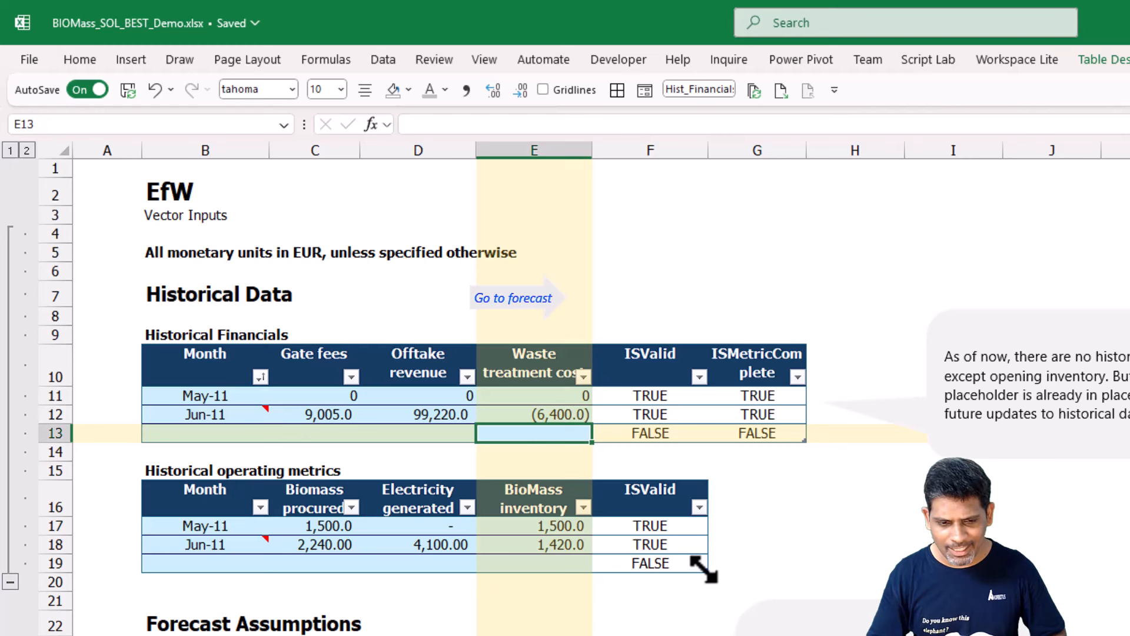
pyautogui.moveTo(704, 570); pyautogui.dragTo(700, 539)
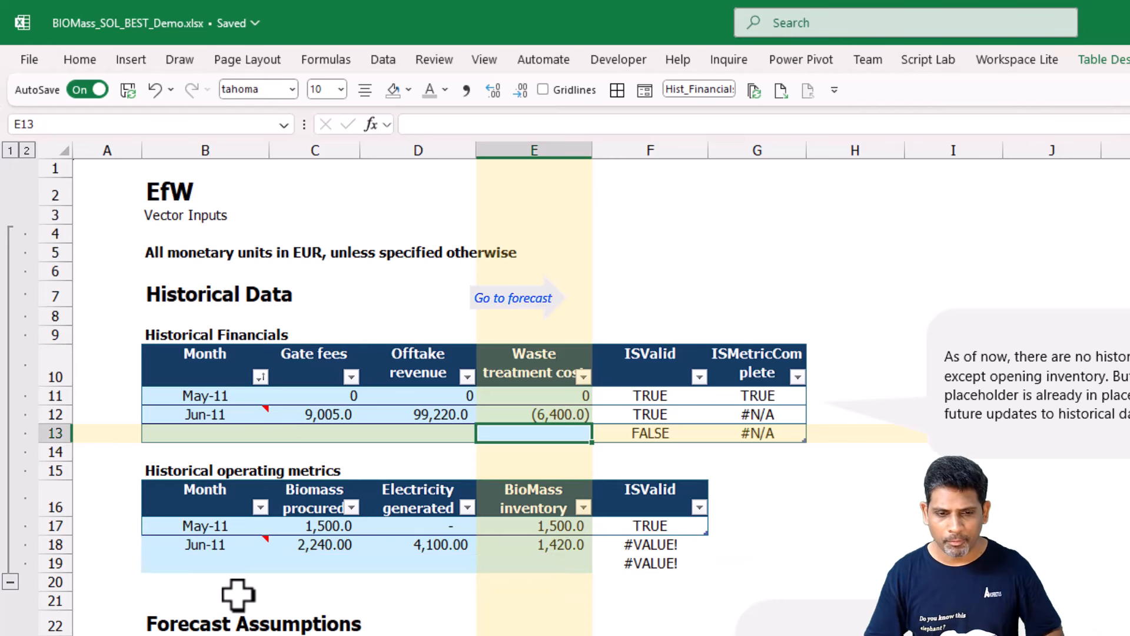
pyautogui.moveTo(218, 527); pyautogui.dragTo(659, 526)
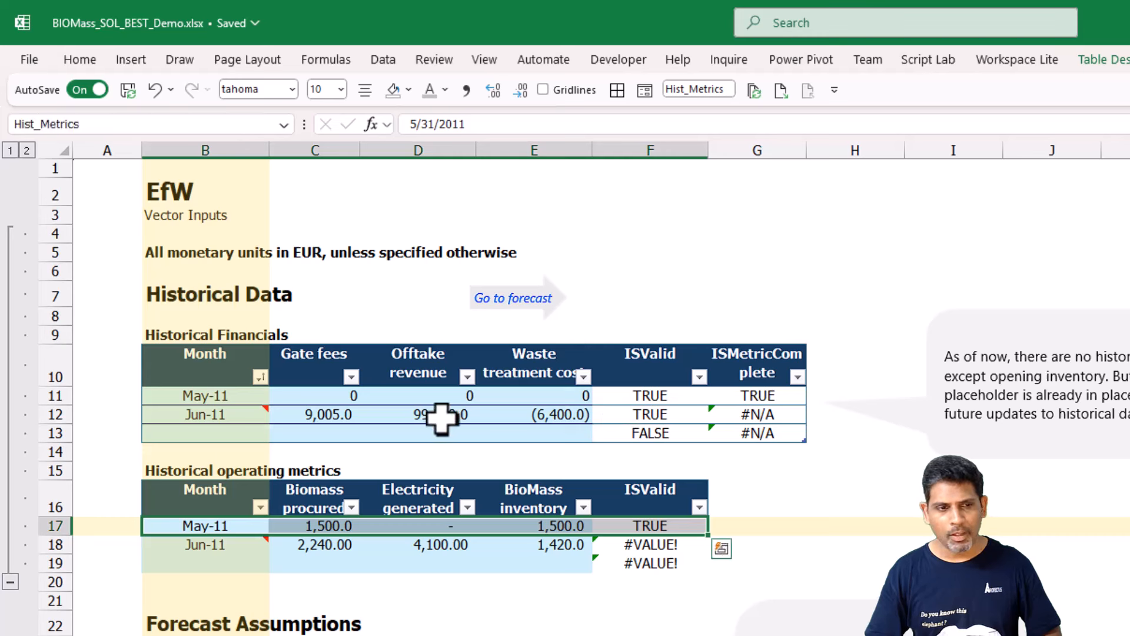
pyautogui.moveTo(190, 400); pyautogui.dragTo(765, 404)
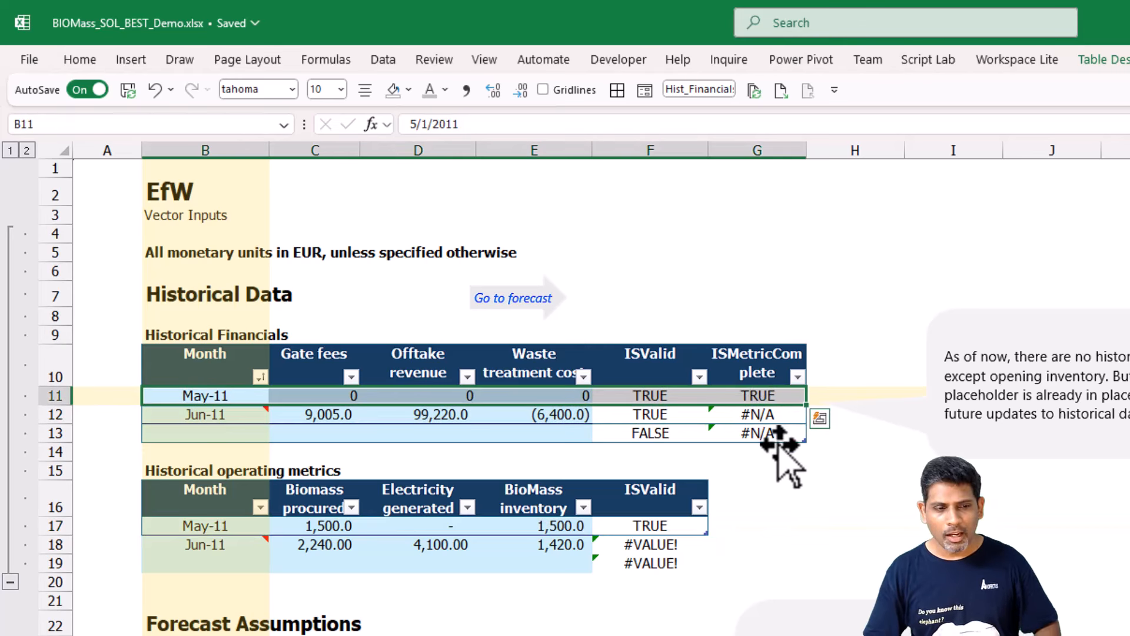
# Examine the ISMetricComplete formula in G12 and G11 of the Historical Financials table and the ranges it references.
pyautogui.click(782, 495)
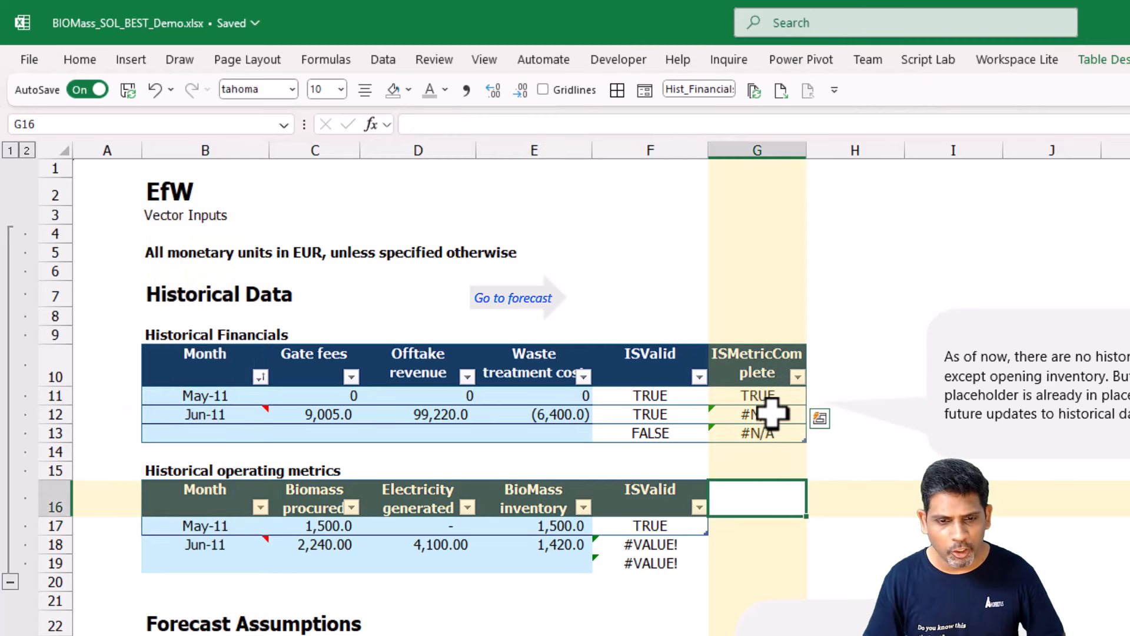
pyautogui.click(769, 412)
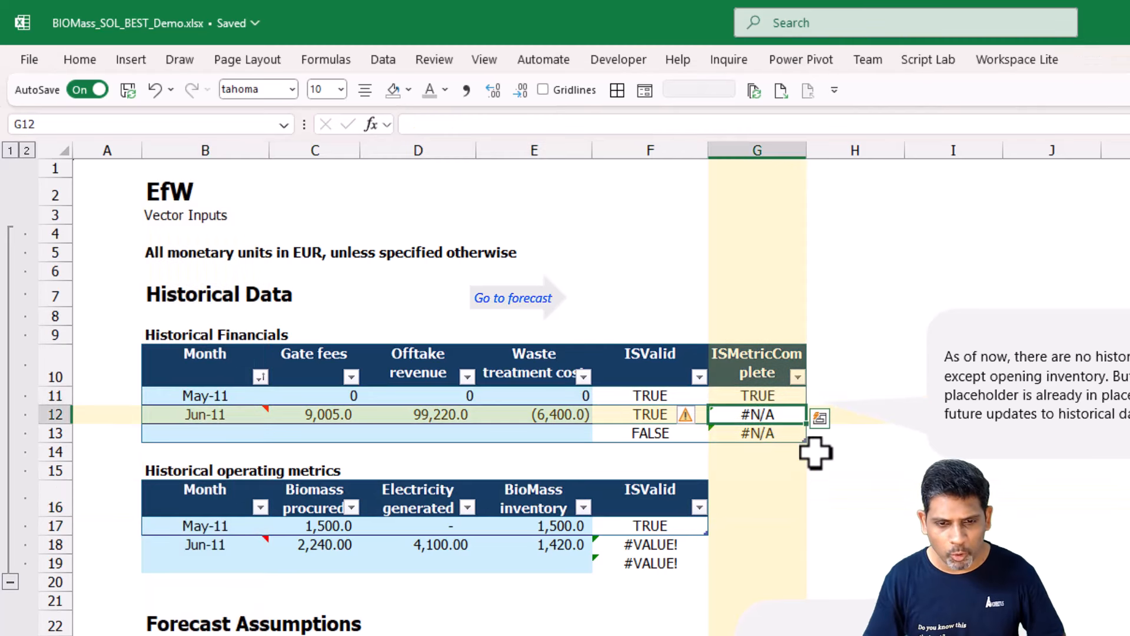
pyautogui.click(771, 394)
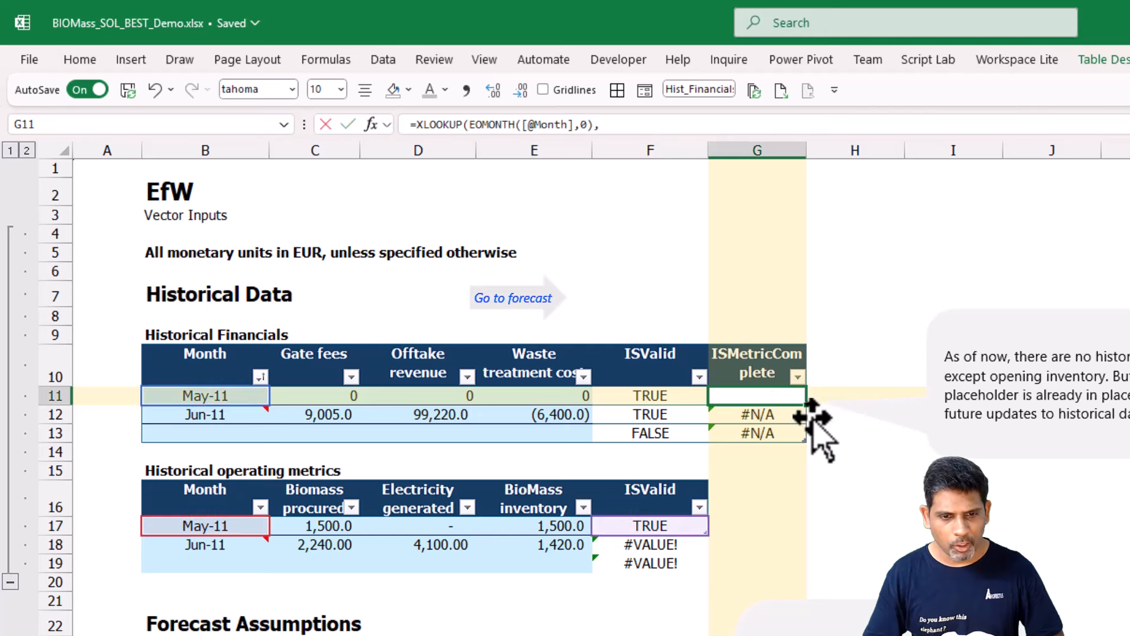
pyautogui.press('F2')
pyautogui.press('Return')
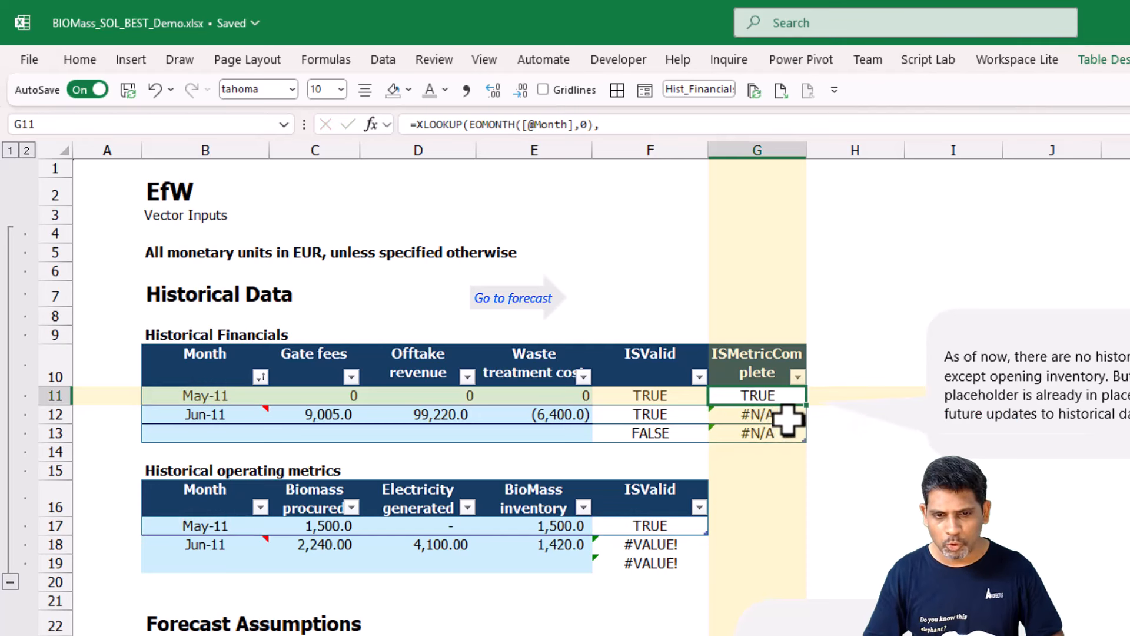
# Add FALSE on a new line as the if_not_found argument of the ISMetricComplete XLOOKUP formula in G12.
pyautogui.press('F2')
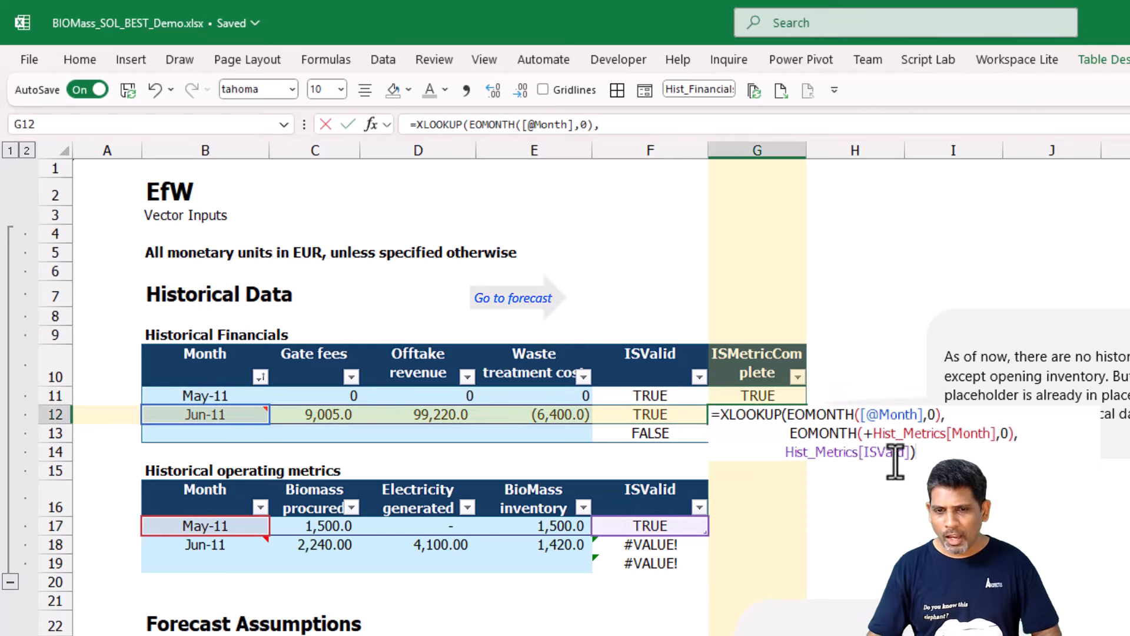
pyautogui.click(911, 452)
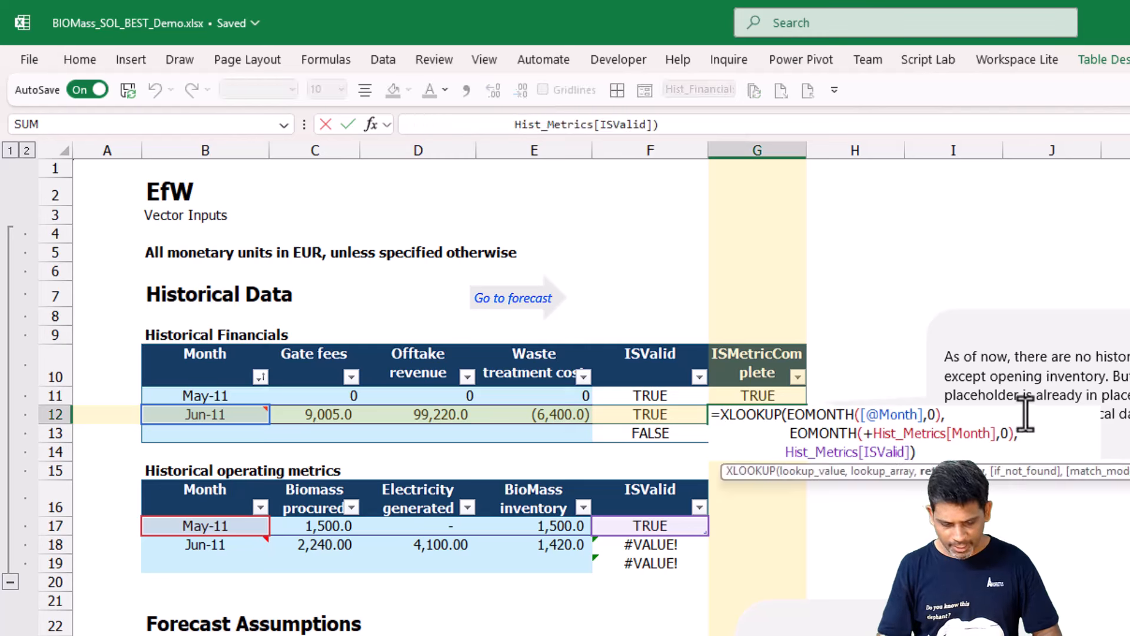
pyautogui.write(',')
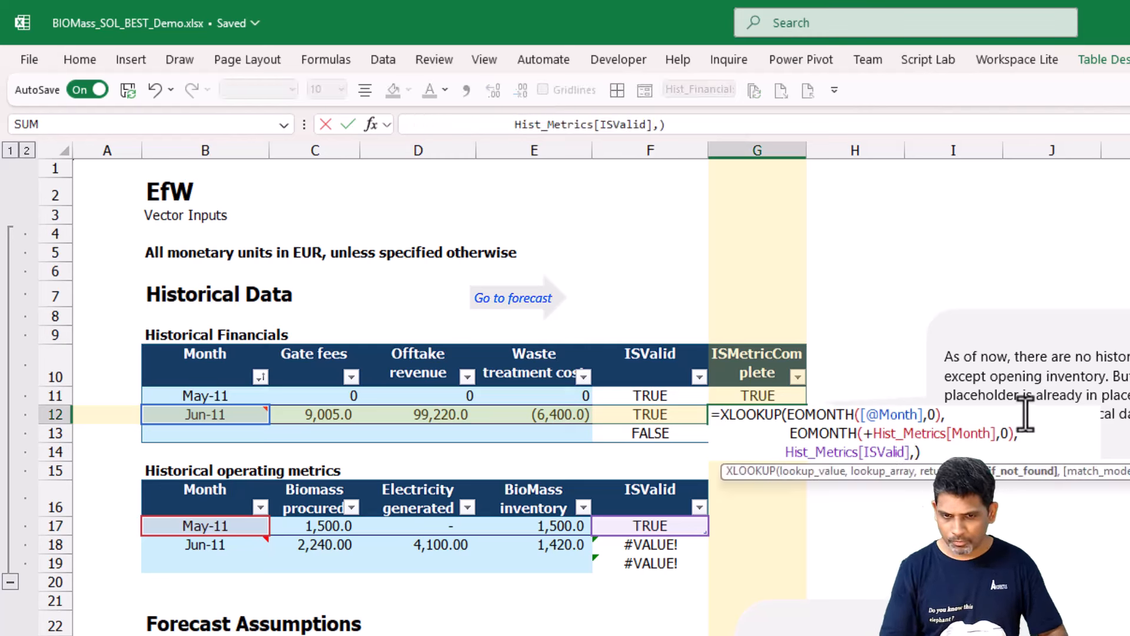
pyautogui.hotkey('alt', 'Return')
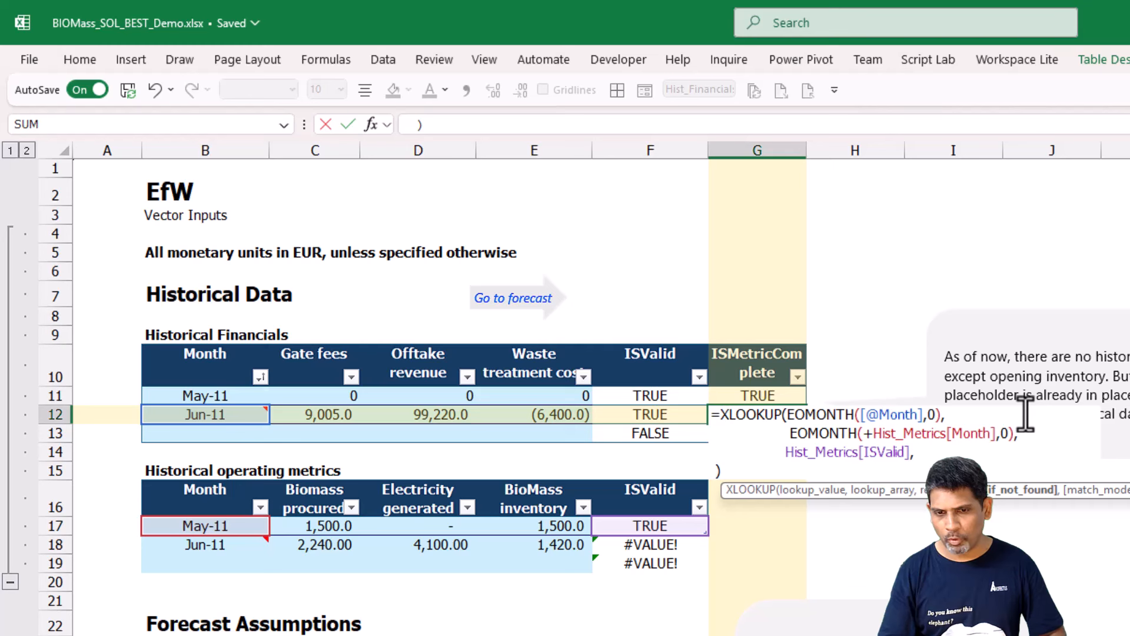
pyautogui.write('0')
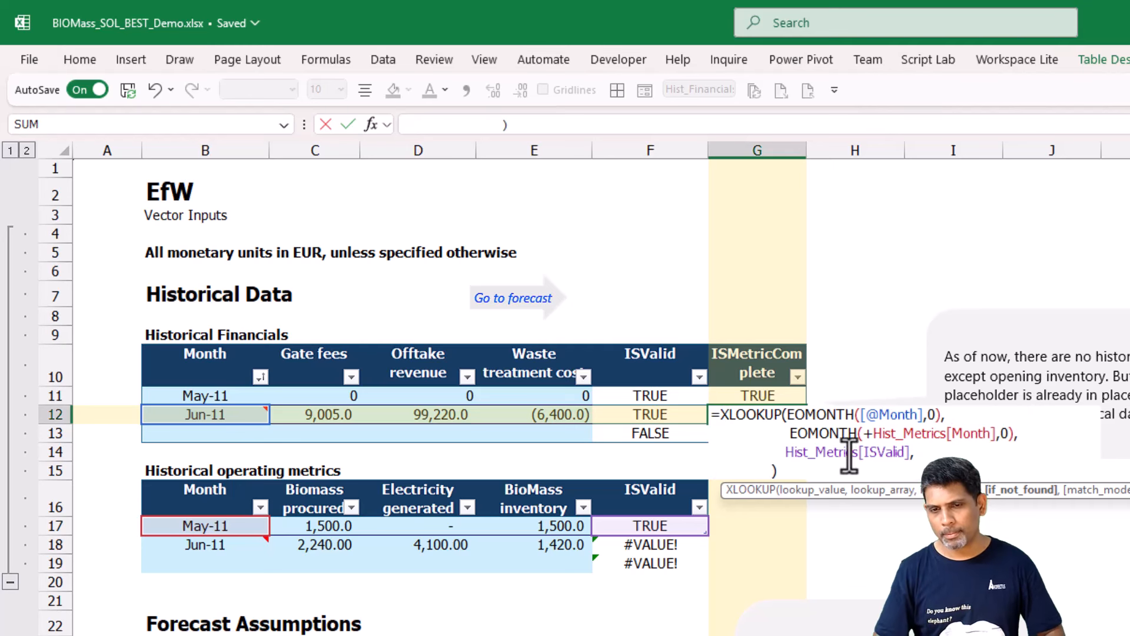
pyautogui.press('Return')
pyautogui.doubleClick(790, 469)
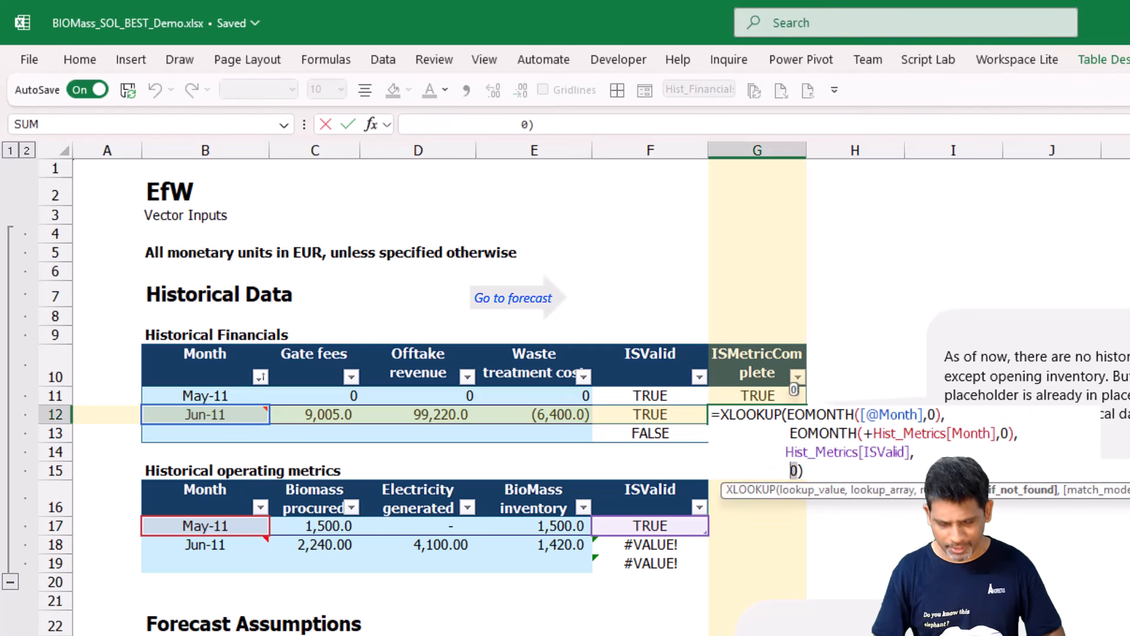
pyautogui.write('FALSE')
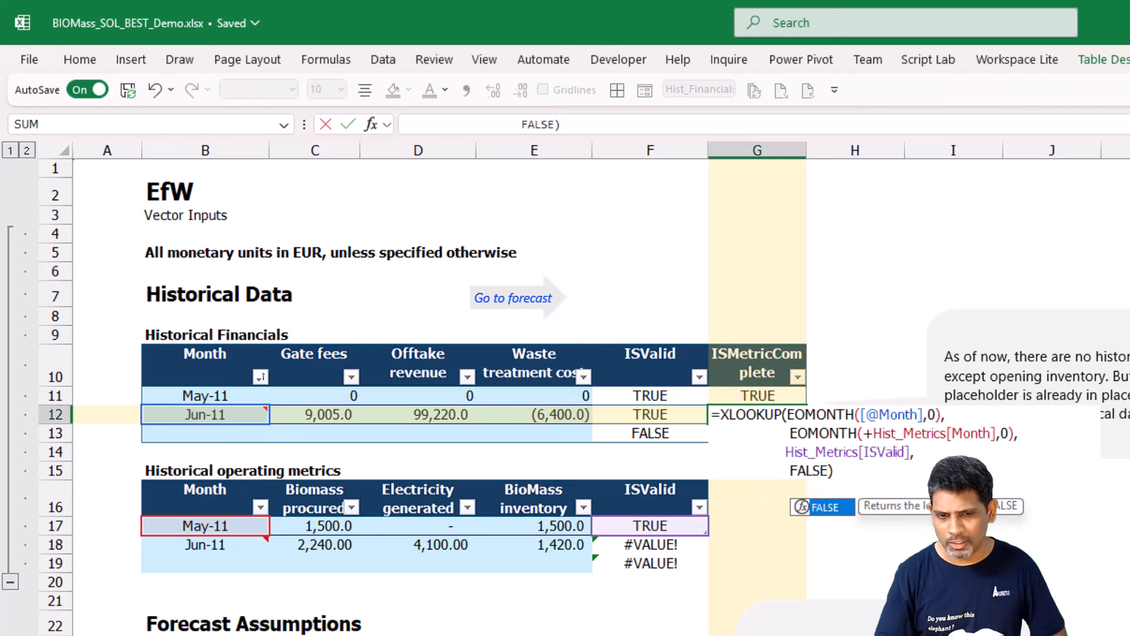
pyautogui.press('Return')
pyautogui.press('Up')
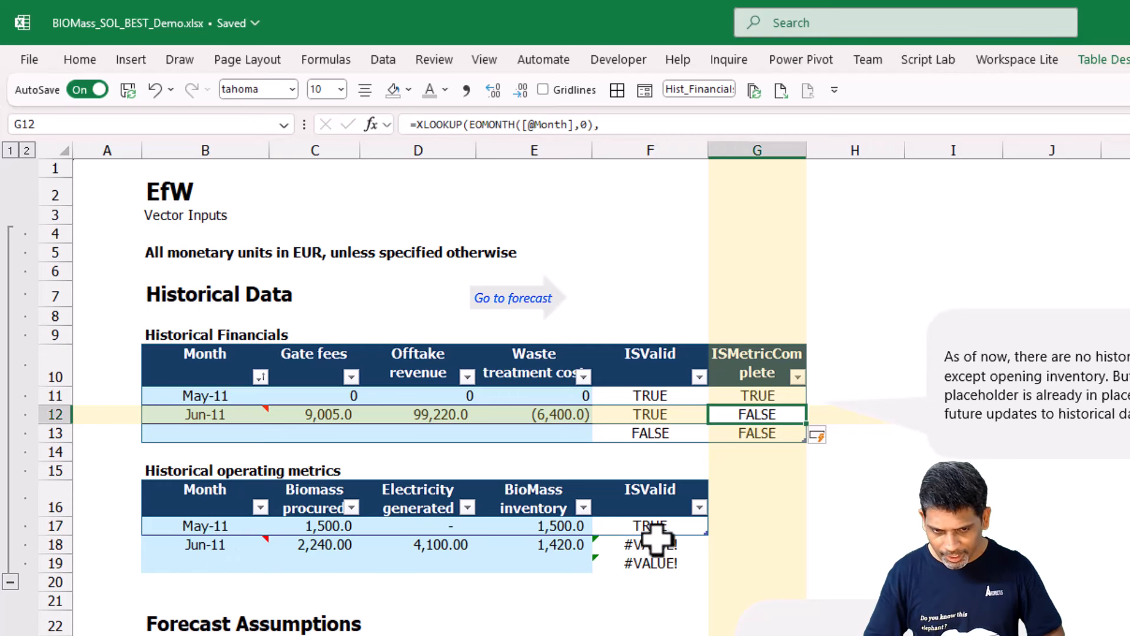
# Review the first forecast period header on the Forecasts sheet and the Jun-11 column of the Financial Summary.
pyautogui.hotkey('ctrl', 'pagedown')
pyautogui.hotkey('ctrl', 'pagedown')
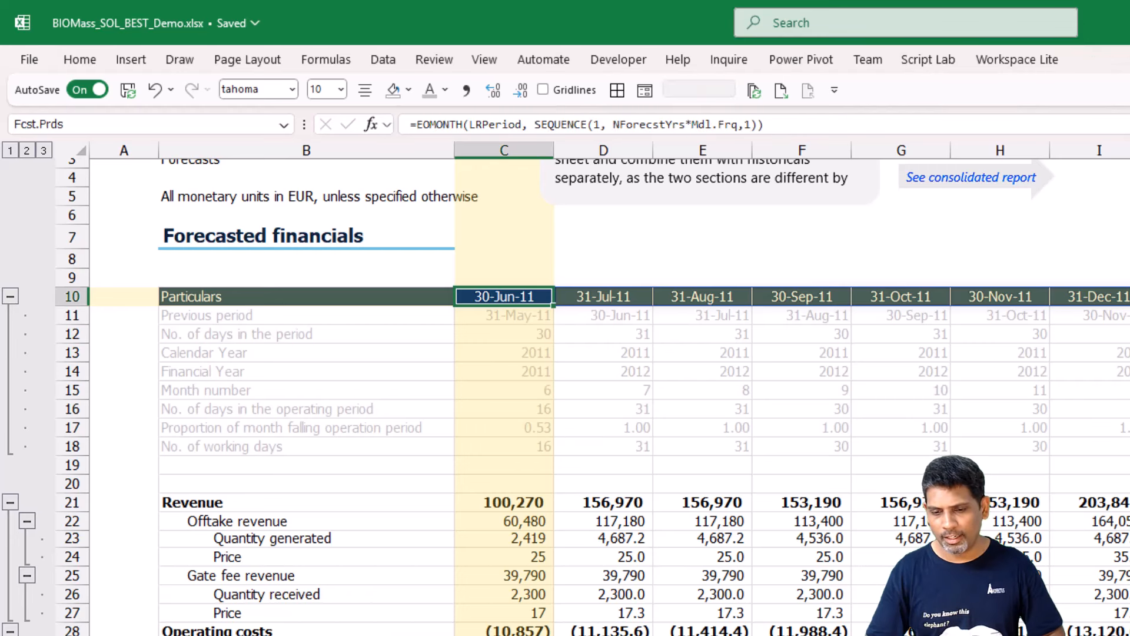
pyautogui.hotkey('ctrl', 'pagedown')
pyautogui.moveTo(422, 357); pyautogui.dragTo(428, 599)
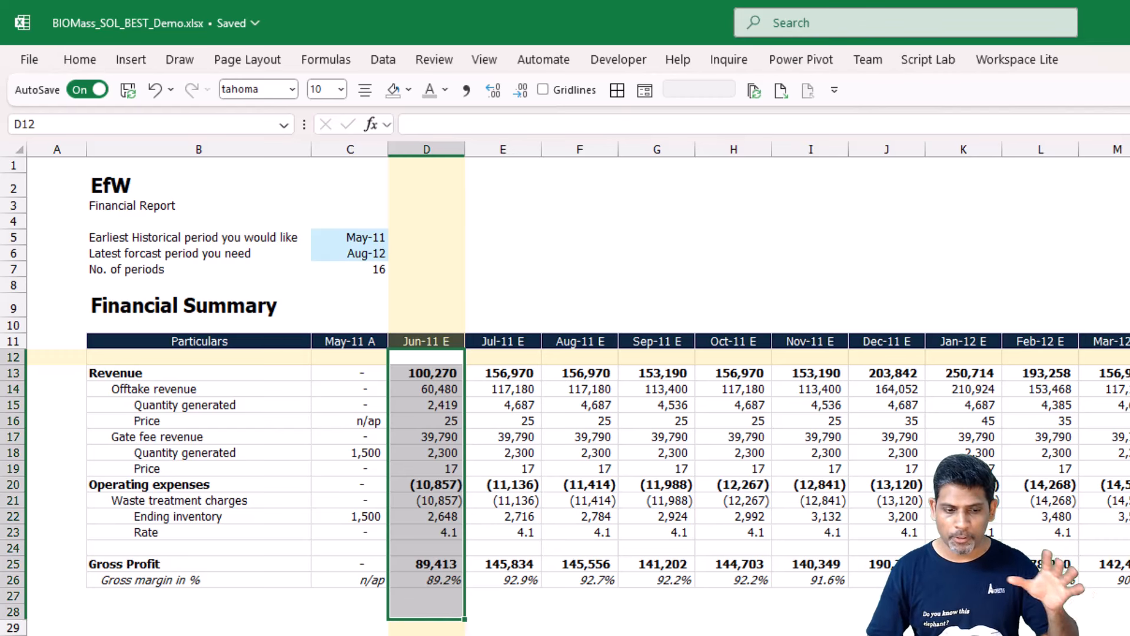
# Extend the Historical operating metrics table on the Vectors sheet back to row 19 and open the Historicals sheet.
pyautogui.hotkey('ctrl', 'pageup')
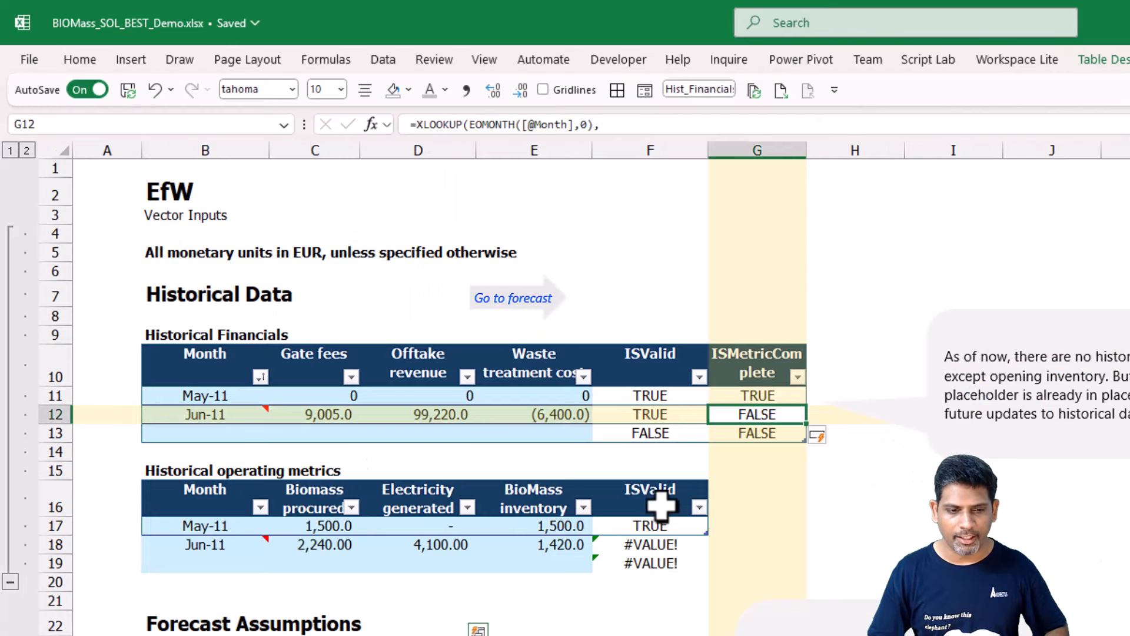
pyautogui.moveTo(701, 533); pyautogui.dragTo(706, 569)
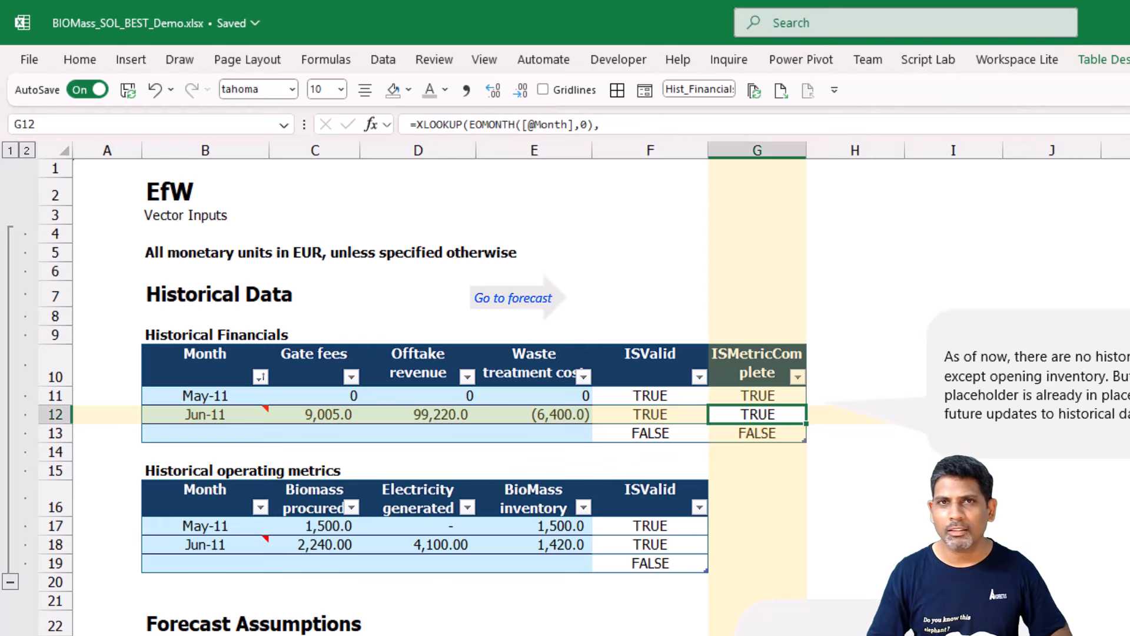
pyautogui.hotkey('ctrl', 'pagedown')
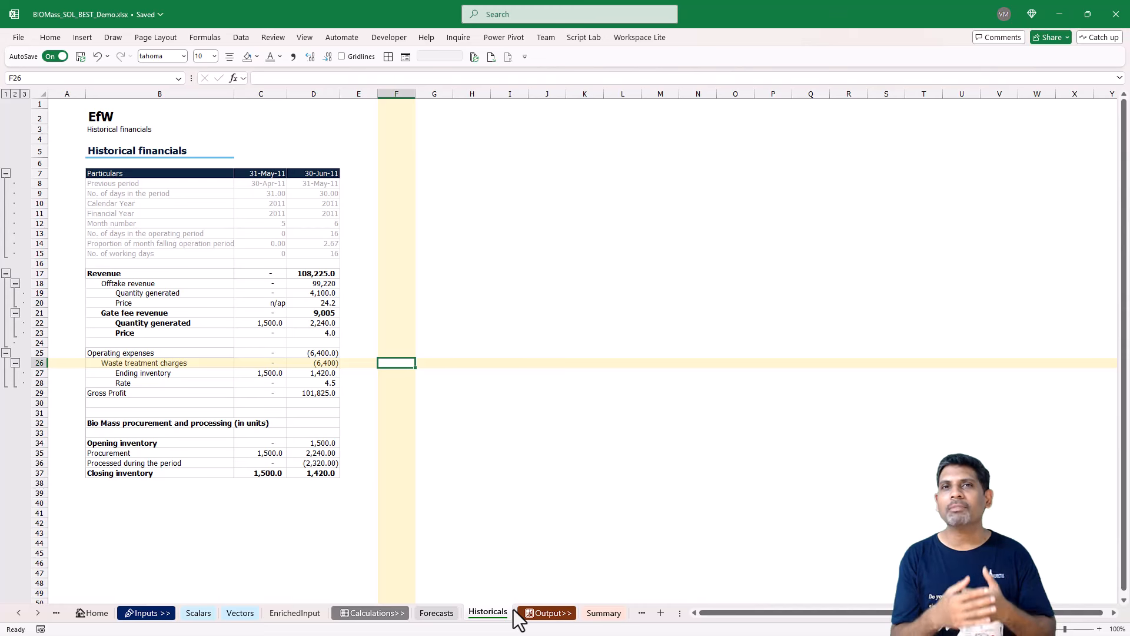
# Return to the Vectors sheet and select the entire Historical Financials table including its headers.
pyautogui.click(239, 613)
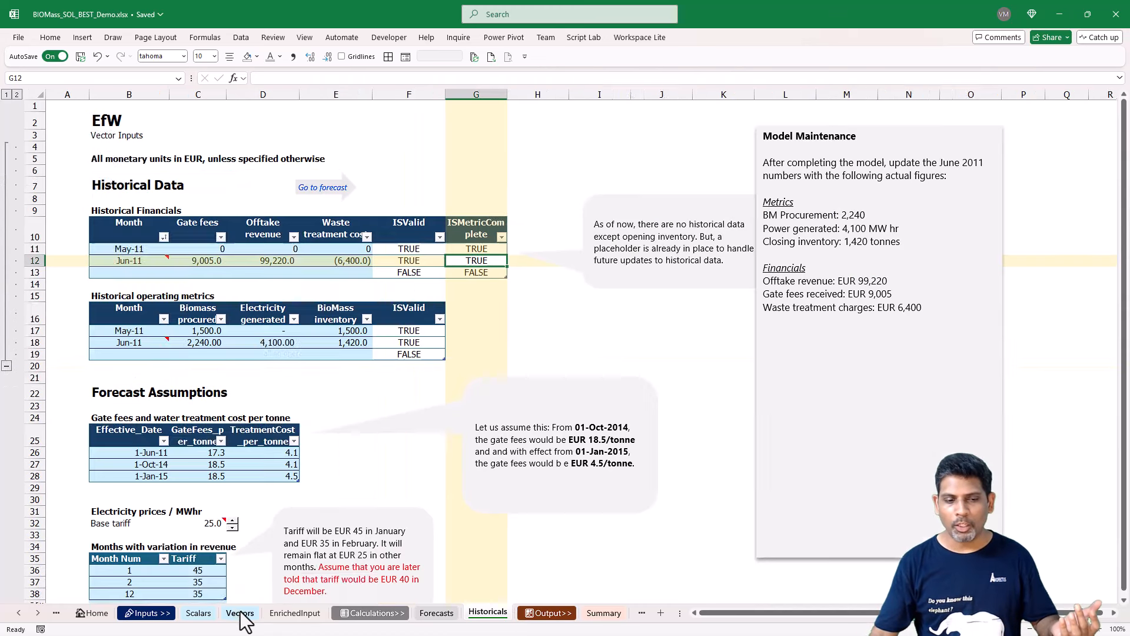
pyautogui.click(328, 257)
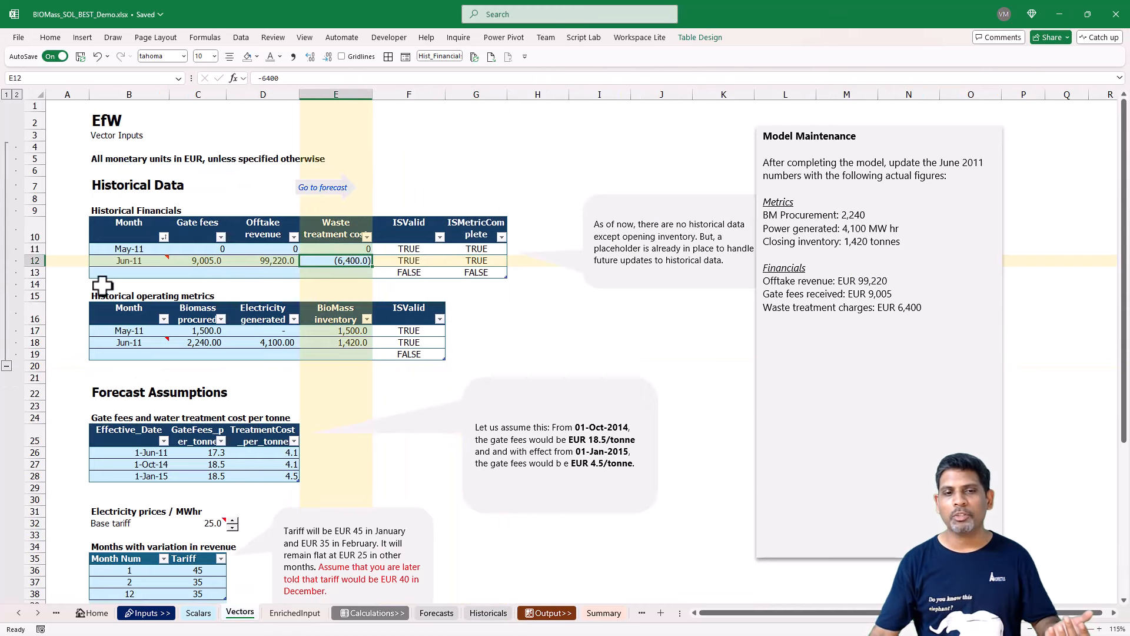
pyautogui.hotkey('ctrl', 'shift', '8')
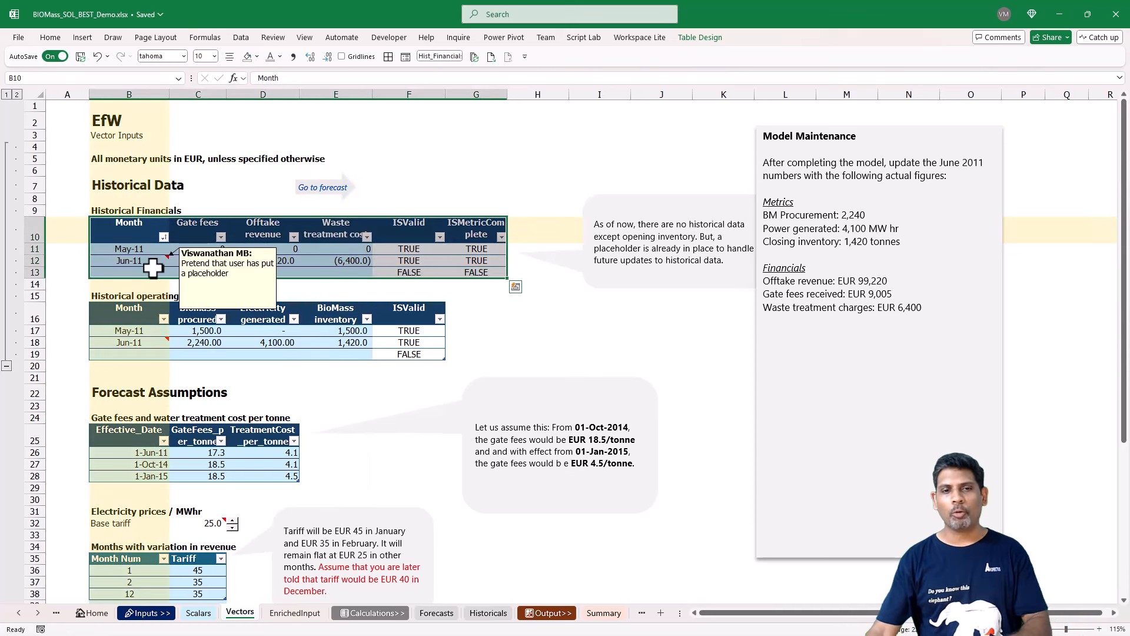